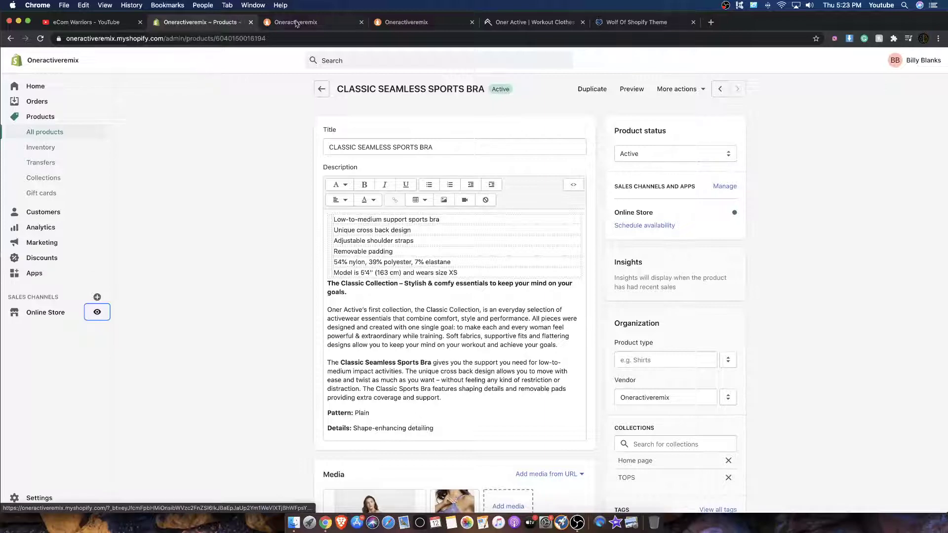
Switch to the Oneractiveremix storefront and look over its home page banners and best sellers.
{"action": "left_click", "coordinate": [299, 23]}
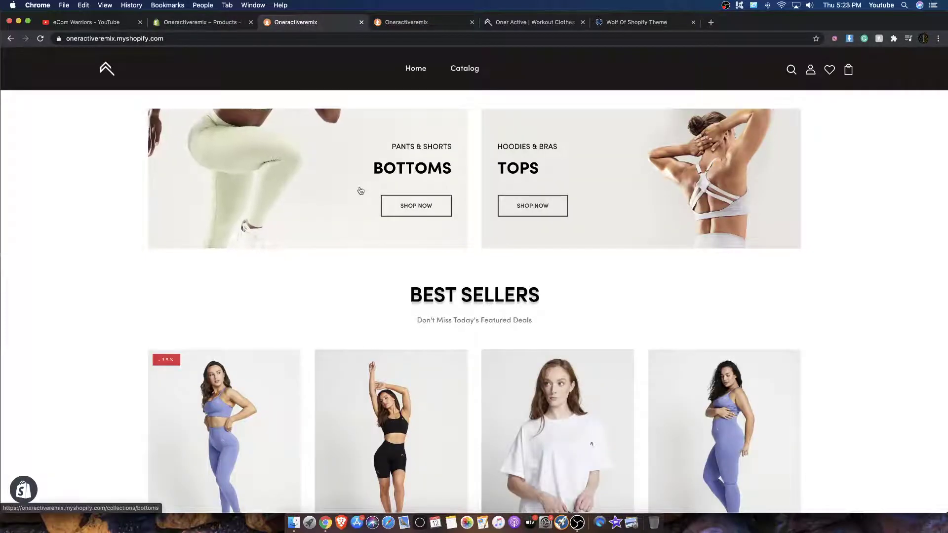
{"action": "scroll", "coordinate": [361, 191], "scroll_direction": "down", "scroll_amount": 6}
{"action": "scroll", "coordinate": [333, 150], "scroll_direction": "up", "scroll_amount": 6}
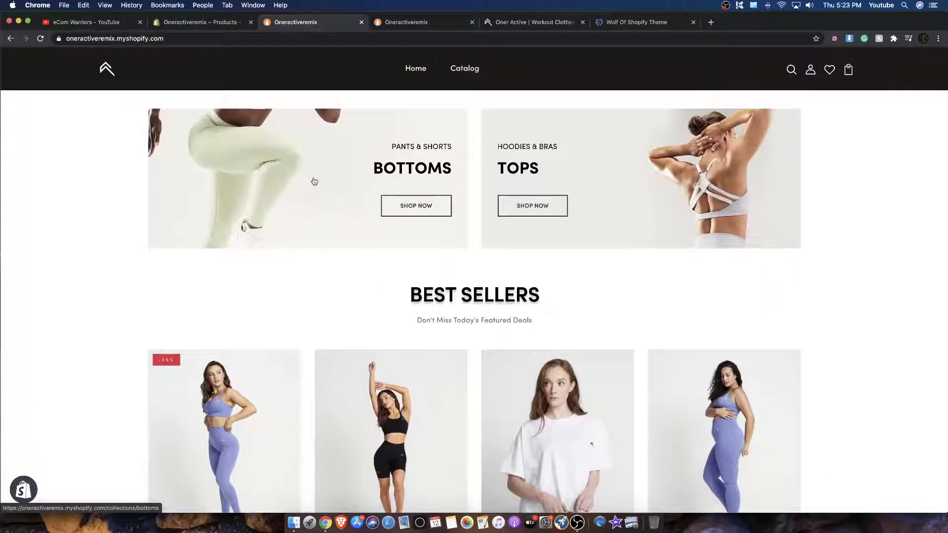
{"action": "scroll", "coordinate": [314, 182], "scroll_direction": "down", "scroll_amount": 6}
{"action": "scroll", "coordinate": [313, 182], "scroll_direction": "up", "scroll_amount": 6}
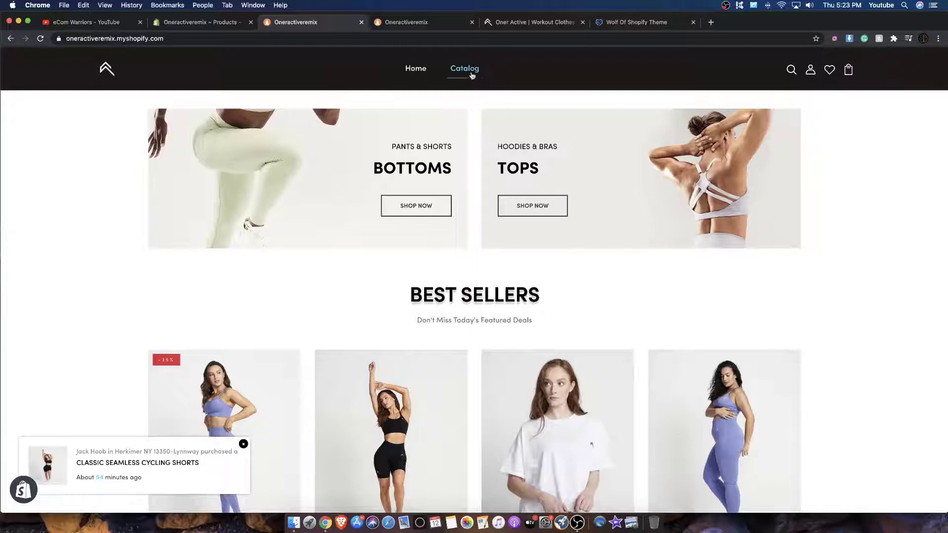
Open the store's catalog and browse the full list of products.
{"action": "scroll", "coordinate": [309, 215], "scroll_direction": "down", "scroll_amount": 7}
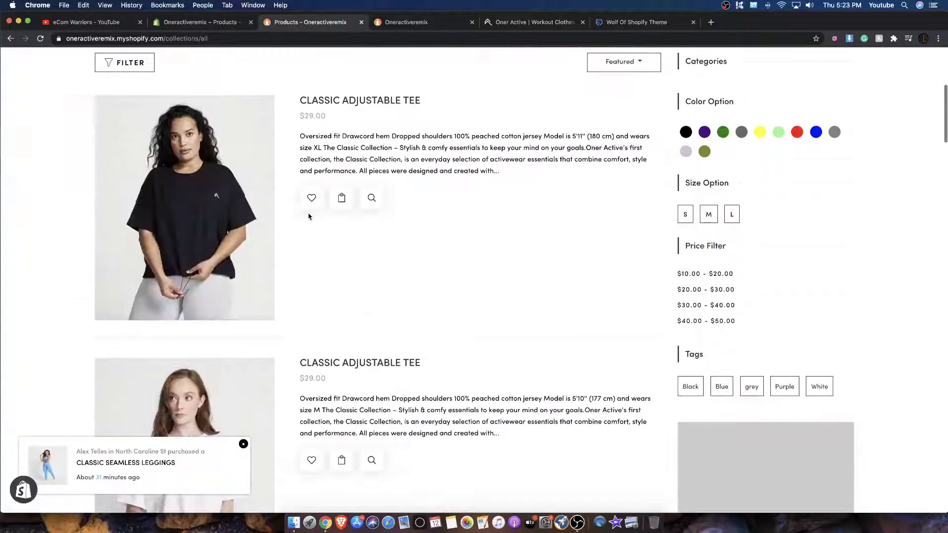
{"action": "scroll", "coordinate": [311, 217], "scroll_direction": "down", "scroll_amount": 20}
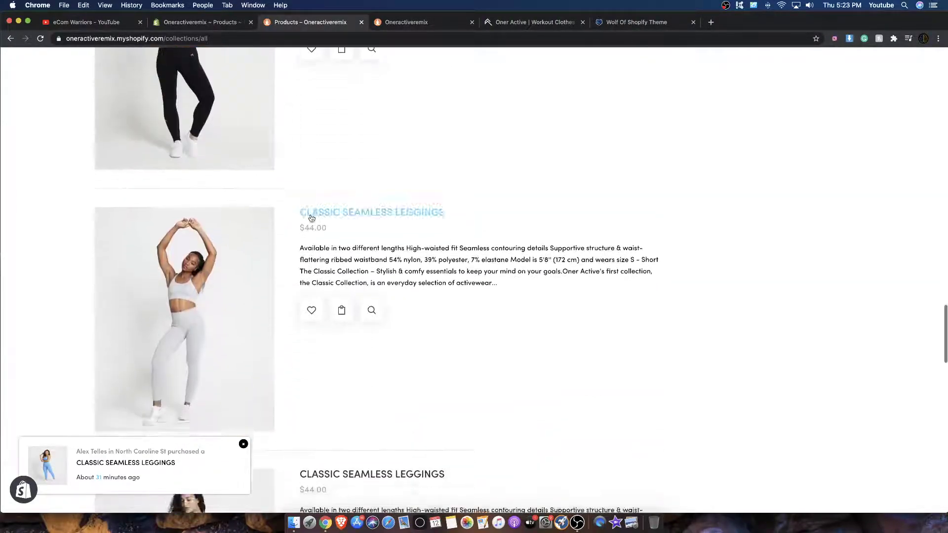
{"action": "scroll", "coordinate": [311, 218], "scroll_direction": "up", "scroll_amount": 20}
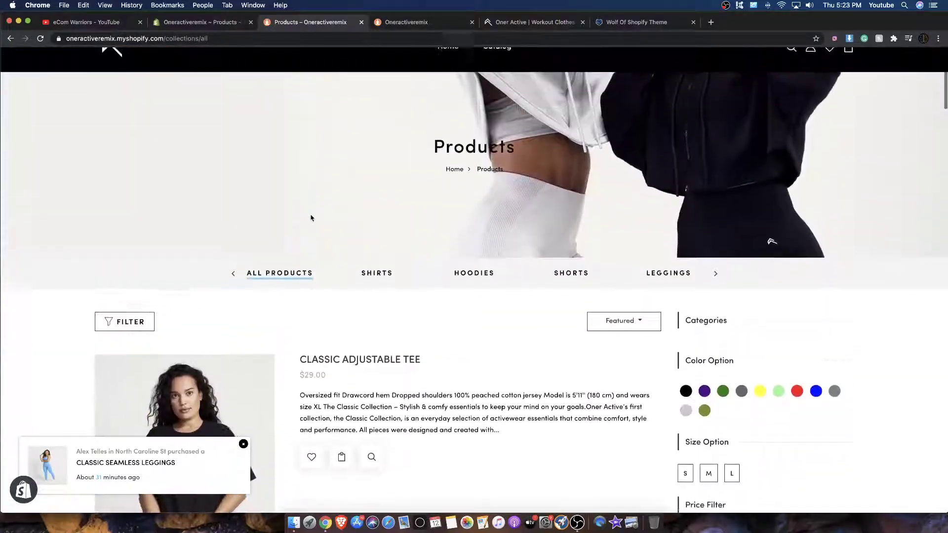
{"action": "scroll", "coordinate": [311, 217], "scroll_direction": "down", "scroll_amount": 1}
Browse the Shirts, Hoodies and Shorts collections to examine the products in each.
{"action": "left_click", "coordinate": [384, 275]}
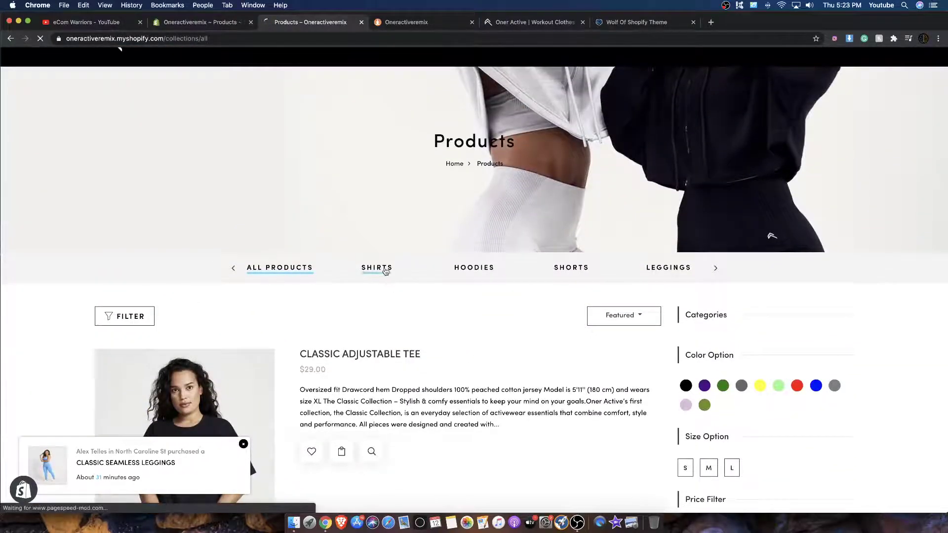
{"action": "scroll", "coordinate": [385, 266], "scroll_direction": "down", "scroll_amount": 5}
{"action": "scroll", "coordinate": [374, 266], "scroll_direction": "down", "scroll_amount": 10}
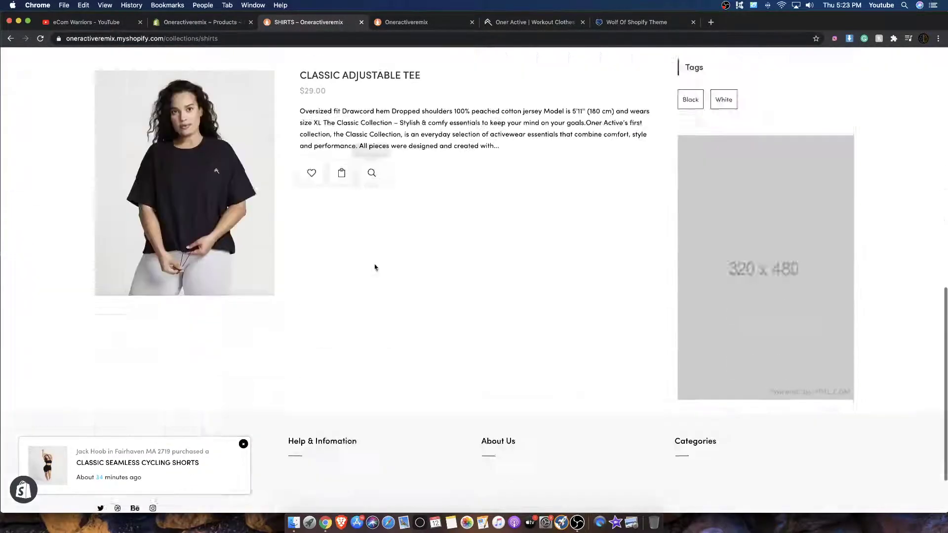
{"action": "scroll", "coordinate": [381, 267], "scroll_direction": "up", "scroll_amount": 12}
{"action": "left_click", "coordinate": [472, 305]}
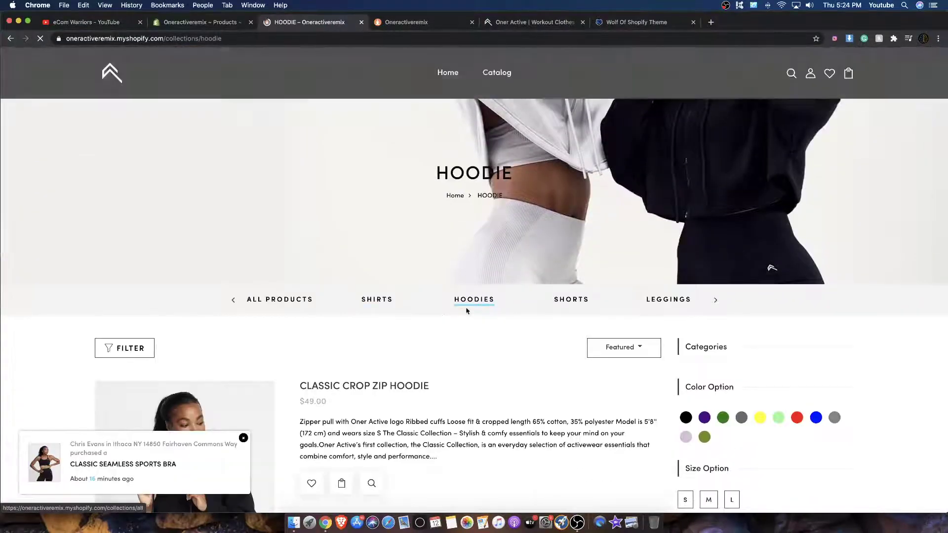
{"action": "scroll", "coordinate": [459, 311], "scroll_direction": "down", "scroll_amount": 5}
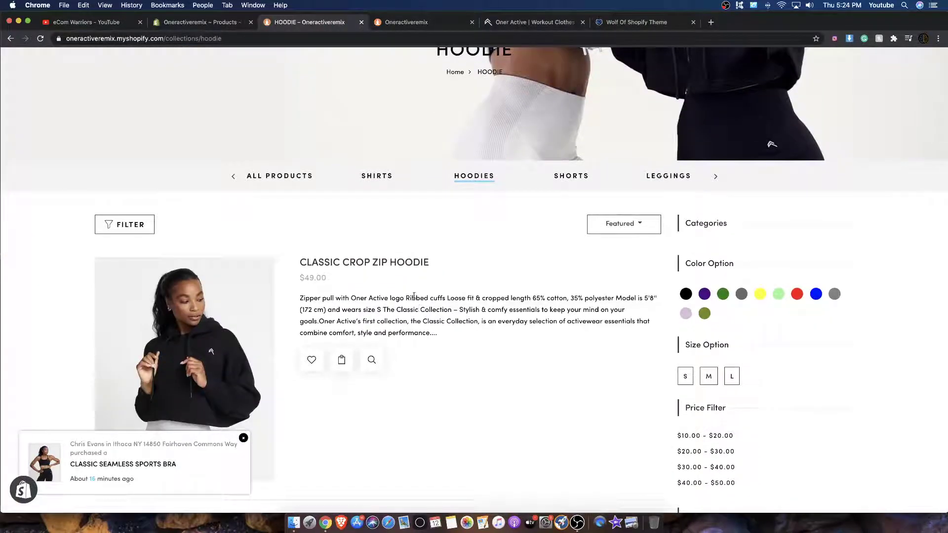
{"action": "left_click", "coordinate": [569, 176]}
{"action": "scroll", "coordinate": [296, 237], "scroll_direction": "down", "scroll_amount": 10}
{"action": "scroll", "coordinate": [350, 195], "scroll_direction": "up", "scroll_amount": 15}
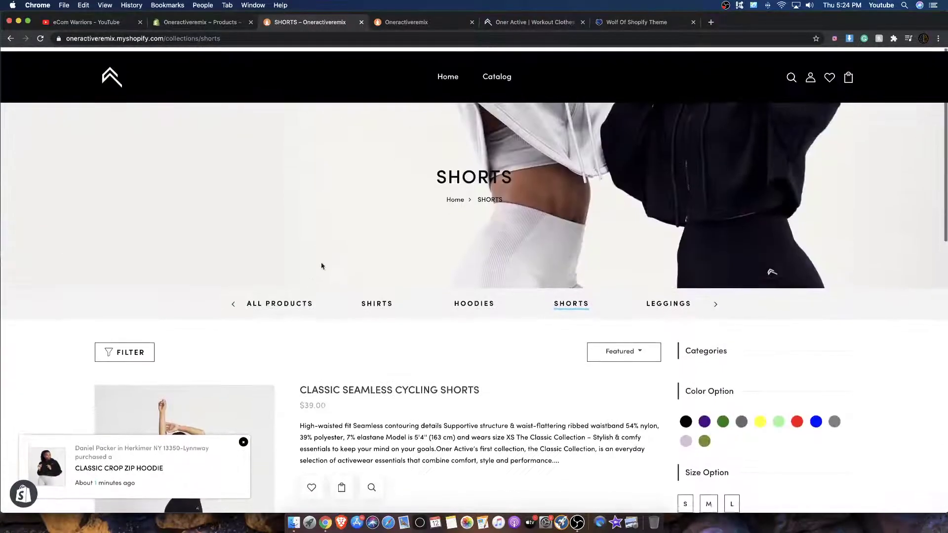
Find the grey Classic Seamless Sports Bra among all products and examine its product page.
{"action": "left_click", "coordinate": [281, 299]}
{"action": "scroll", "coordinate": [289, 290], "scroll_direction": "down", "scroll_amount": 10}
{"action": "scroll", "coordinate": [290, 290], "scroll_direction": "down", "scroll_amount": 15}
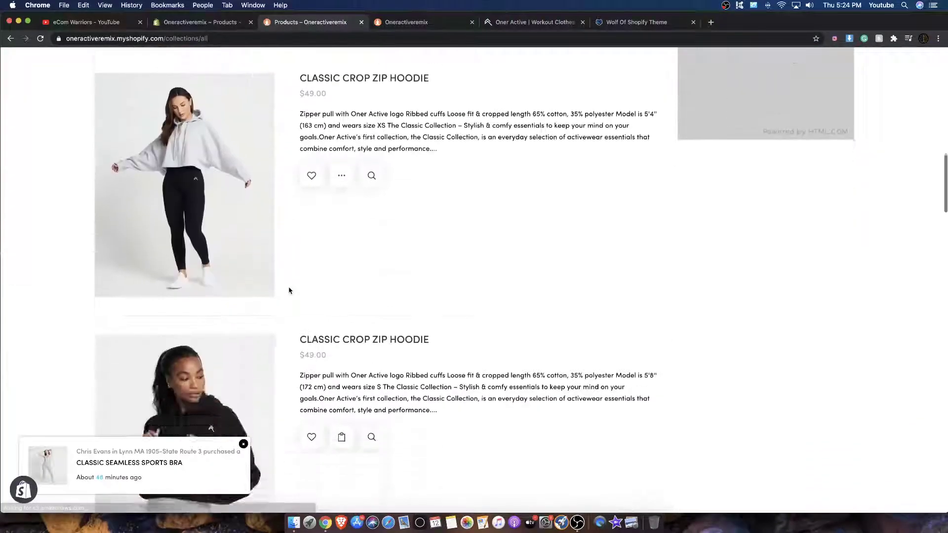
{"action": "scroll", "coordinate": [284, 288], "scroll_direction": "down", "scroll_amount": 8}
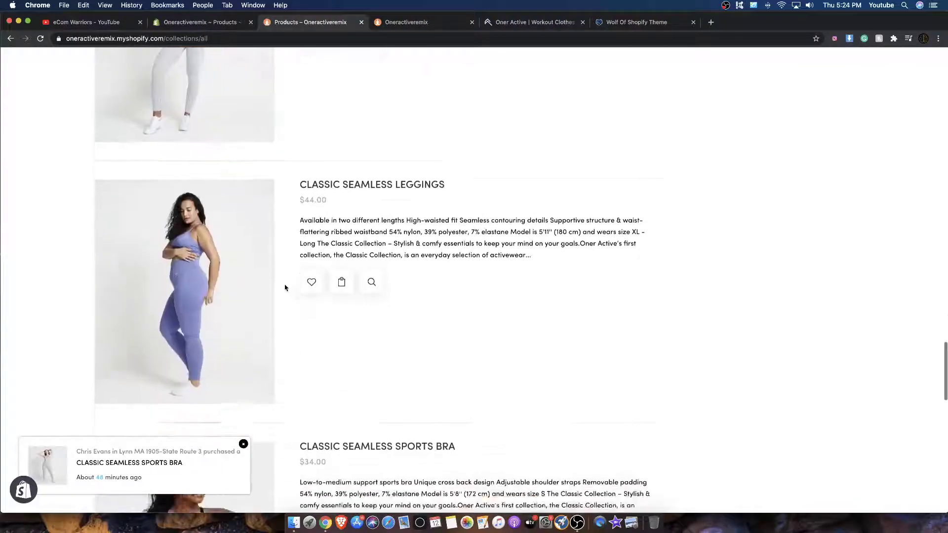
{"action": "left_click", "coordinate": [235, 223]}
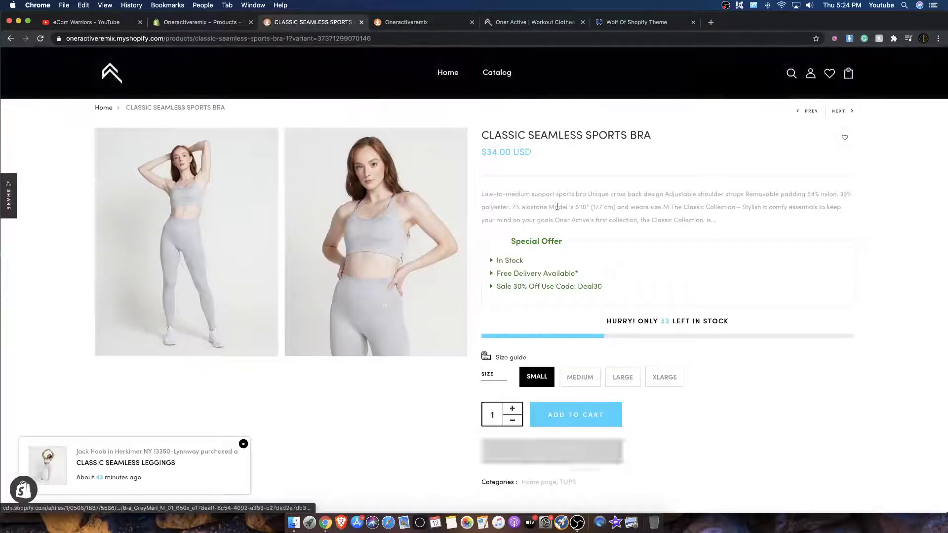
{"action": "scroll", "coordinate": [526, 208], "scroll_direction": "down", "scroll_amount": 5}
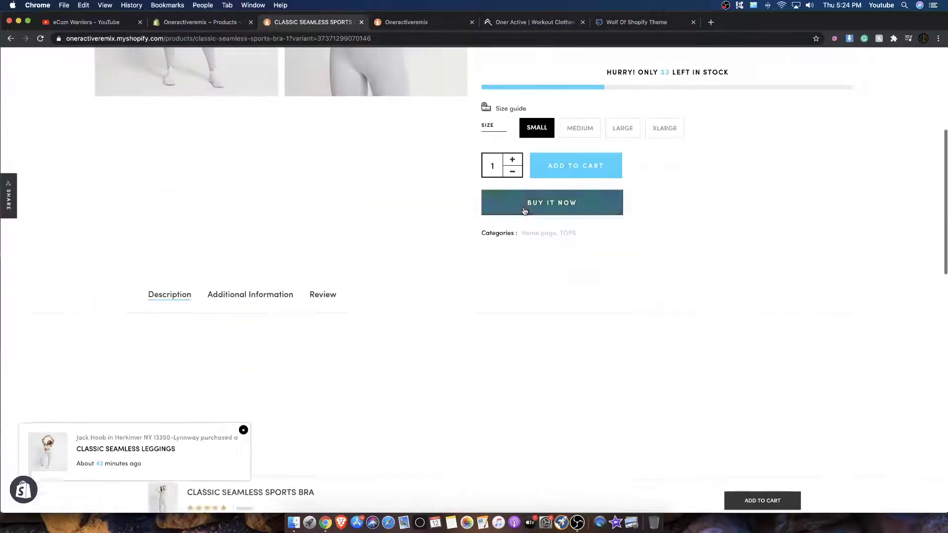
{"action": "scroll", "coordinate": [523, 207], "scroll_direction": "up", "scroll_amount": 5}
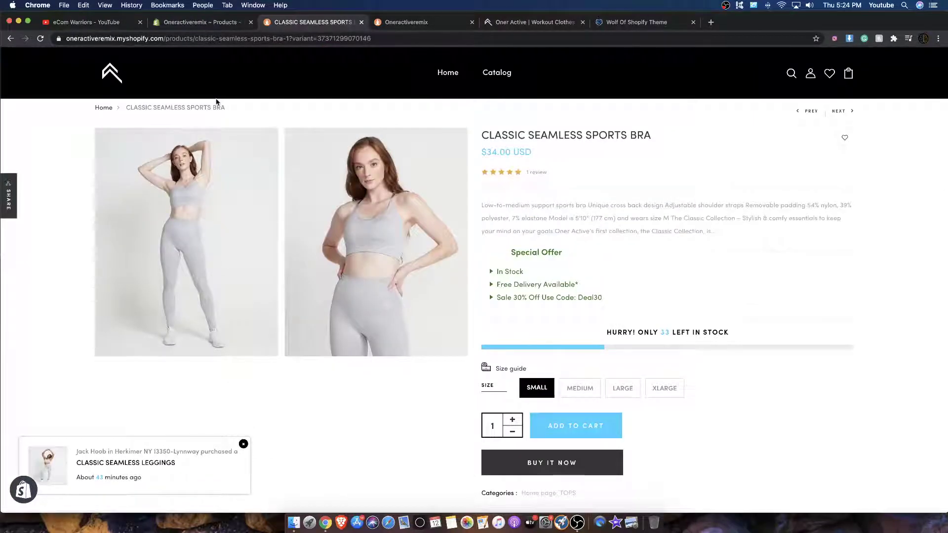
Close the duplicate Oneractiveremix storefront page, leaving the product admin and sports bra pages open.
{"action": "left_click", "coordinate": [216, 24]}
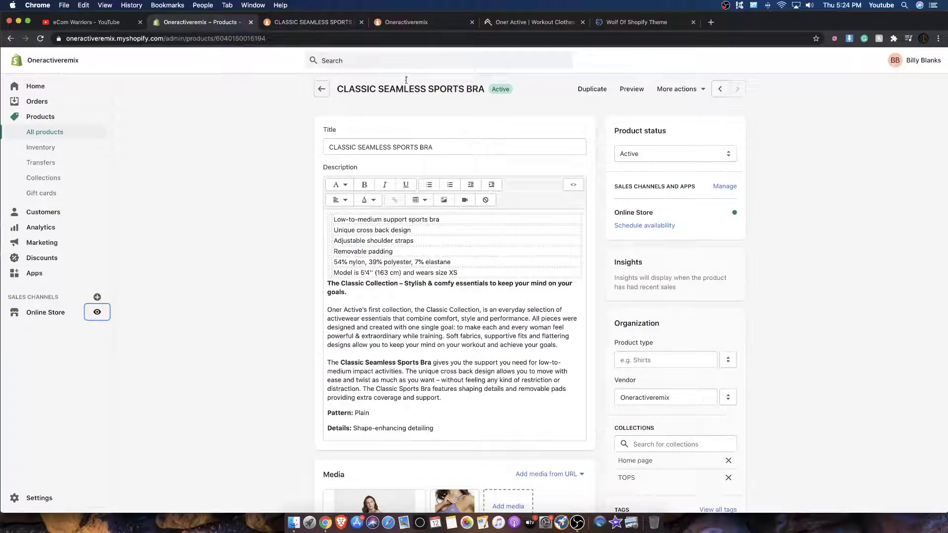
{"action": "left_click", "coordinate": [318, 23]}
{"action": "left_click", "coordinate": [430, 22]}
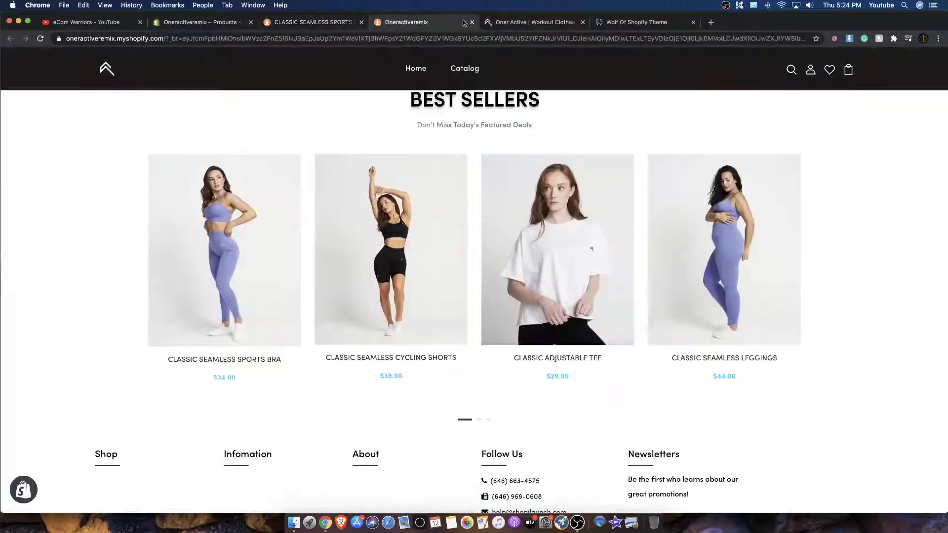
{"action": "left_click", "coordinate": [471, 22]}
Examine the original Oner Active home page, from new releases and category banners to recommendations, the Instagram section and footer.
{"action": "scroll", "coordinate": [580, 255], "scroll_direction": "up", "scroll_amount": 5}
{"action": "scroll", "coordinate": [713, 268], "scroll_direction": "up", "scroll_amount": 10}
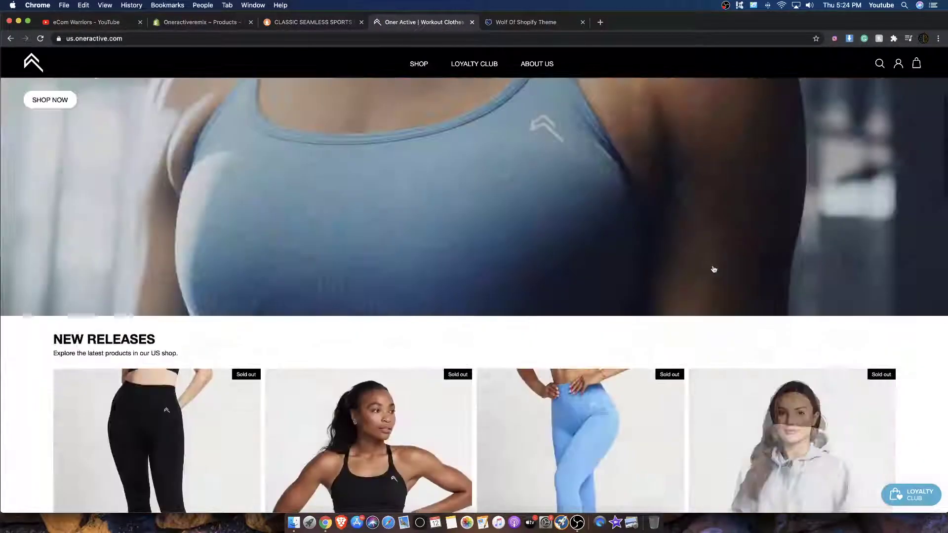
{"action": "scroll", "coordinate": [717, 280], "scroll_direction": "down", "scroll_amount": 15}
{"action": "scroll", "coordinate": [722, 280], "scroll_direction": "down", "scroll_amount": 4}
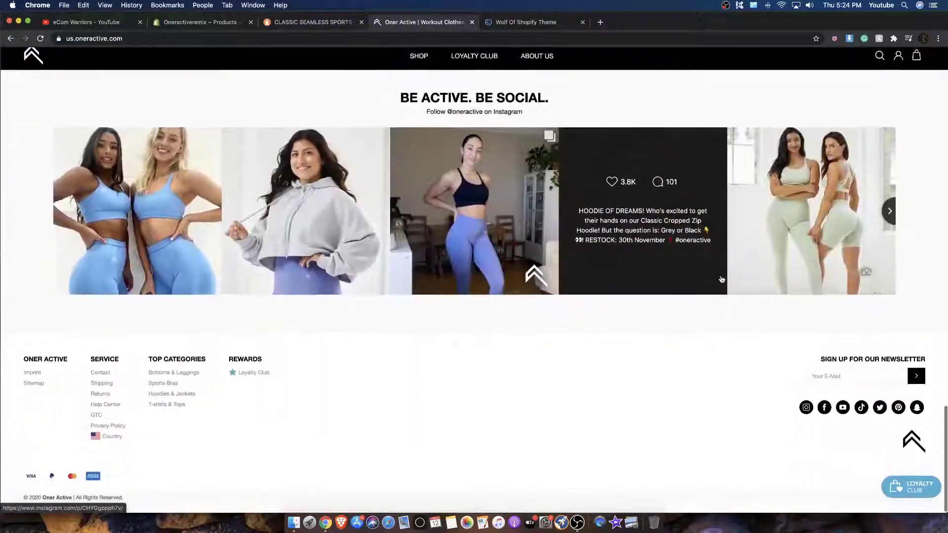
{"action": "scroll", "coordinate": [331, 219], "scroll_direction": "up", "scroll_amount": 20}
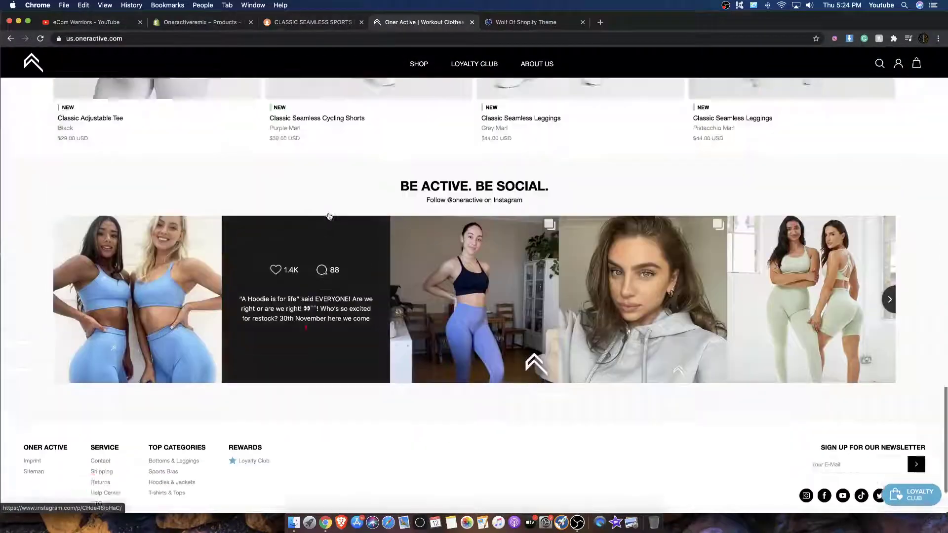
{"action": "scroll", "coordinate": [544, 218], "scroll_direction": "up", "scroll_amount": 2}
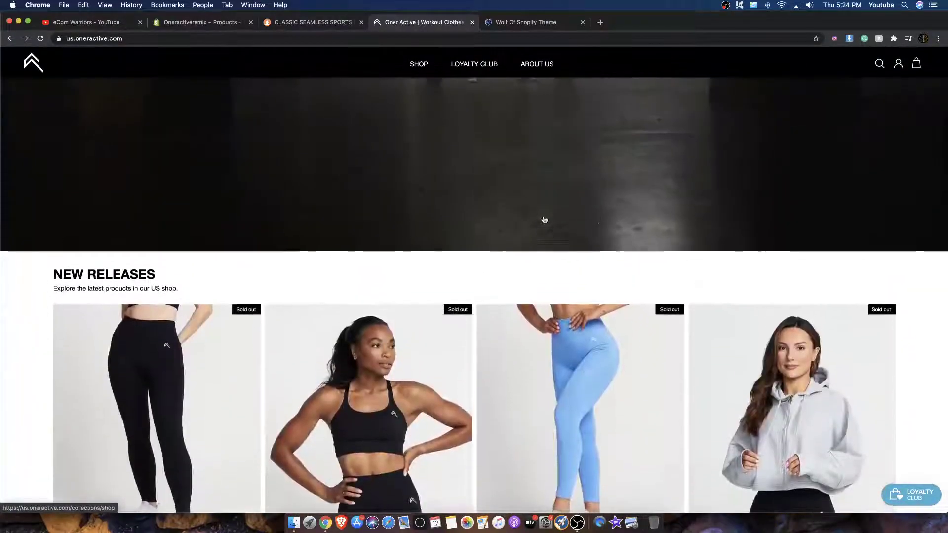
{"action": "scroll", "coordinate": [884, 268], "scroll_direction": "down", "scroll_amount": 9}
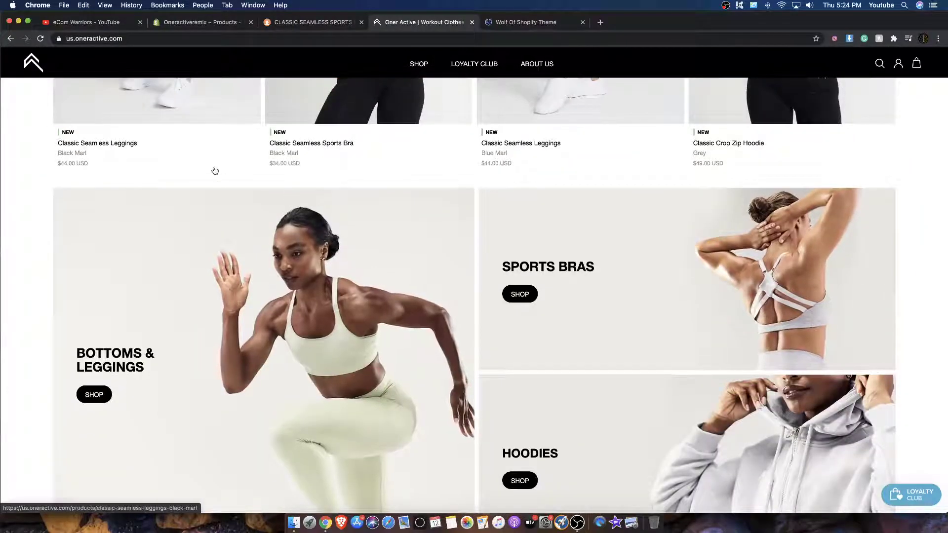
{"action": "scroll", "coordinate": [138, 176], "scroll_direction": "down", "scroll_amount": 8}
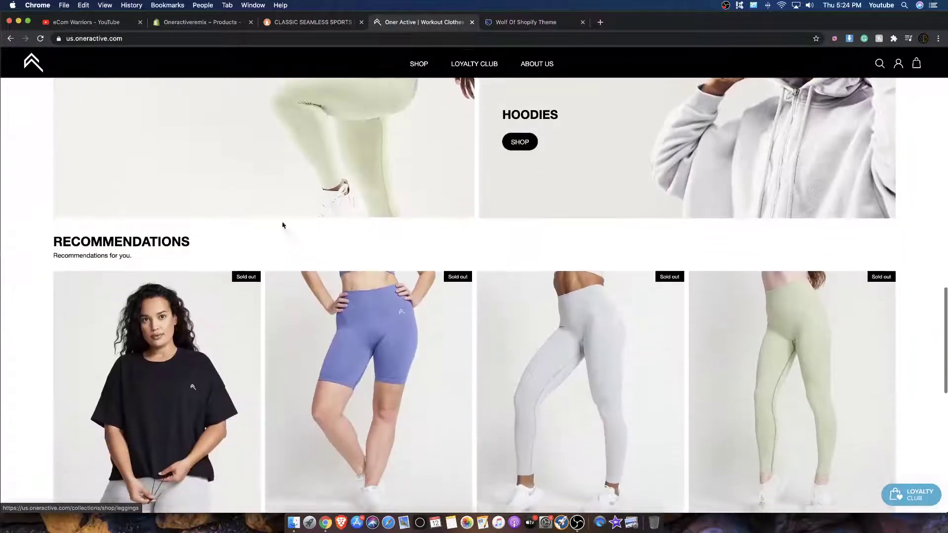
Switch to the Wolf Of Shopify Theme page and review the package offer, theme gallery and feature sections.
{"action": "left_click", "coordinate": [513, 30]}
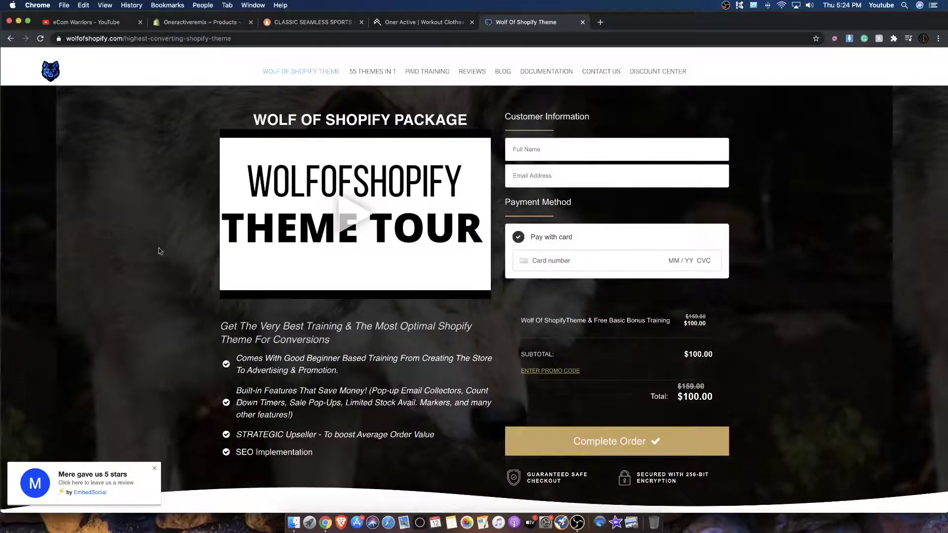
{"action": "scroll", "coordinate": [197, 262], "scroll_direction": "down", "scroll_amount": 10}
{"action": "scroll", "coordinate": [189, 264], "scroll_direction": "up", "scroll_amount": 4}
{"action": "scroll", "coordinate": [188, 264], "scroll_direction": "up", "scroll_amount": 8}
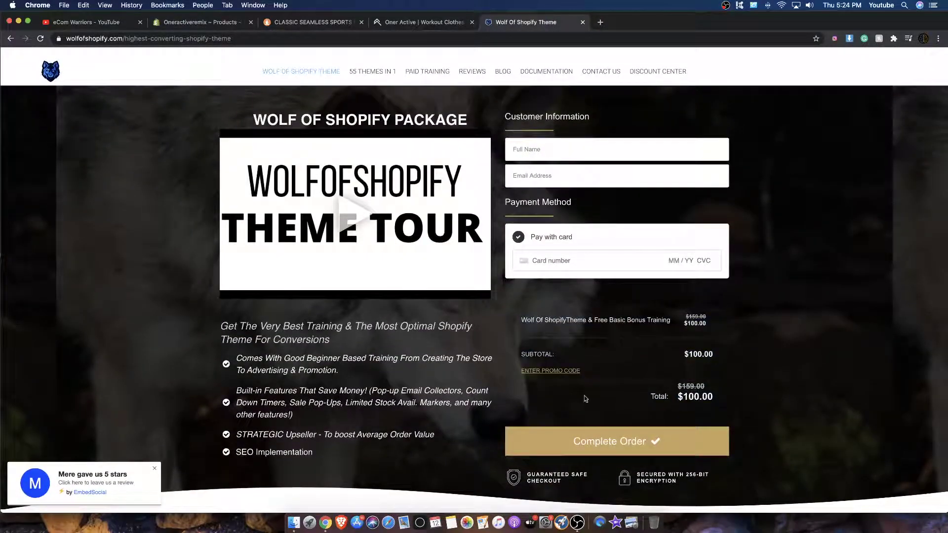
{"action": "scroll", "coordinate": [401, 346], "scroll_direction": "down", "scroll_amount": 3}
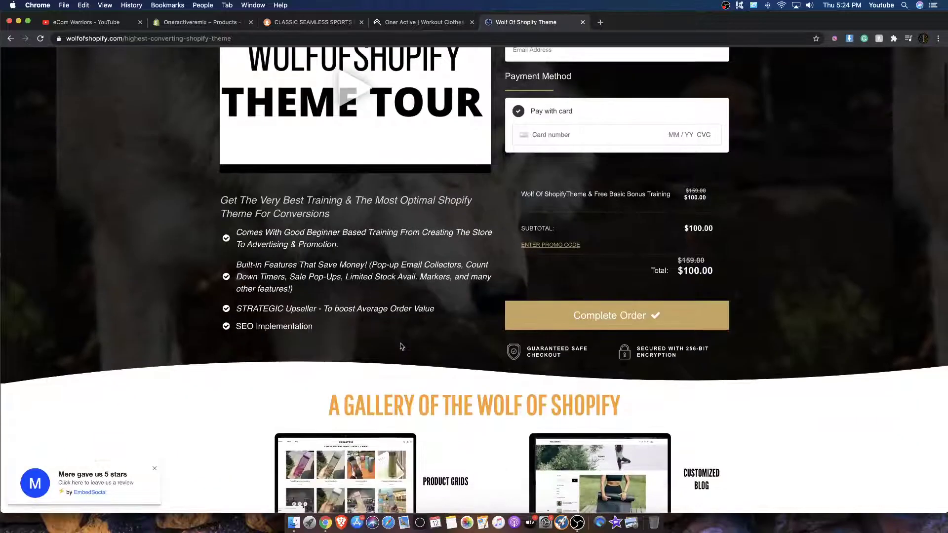
{"action": "scroll", "coordinate": [402, 346], "scroll_direction": "up", "scroll_amount": 3}
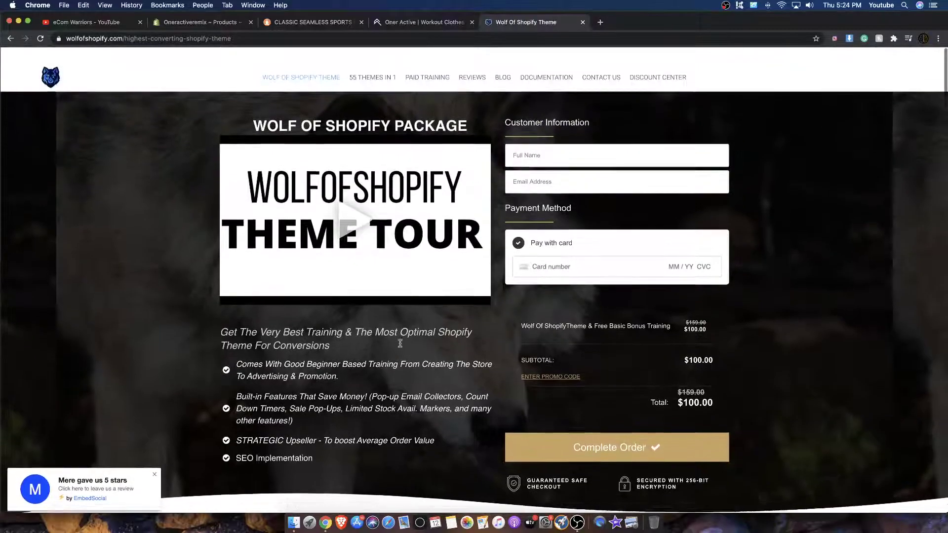
{"action": "scroll", "coordinate": [410, 330], "scroll_direction": "down", "scroll_amount": 13}
{"action": "scroll", "coordinate": [413, 322], "scroll_direction": "up", "scroll_amount": 13}
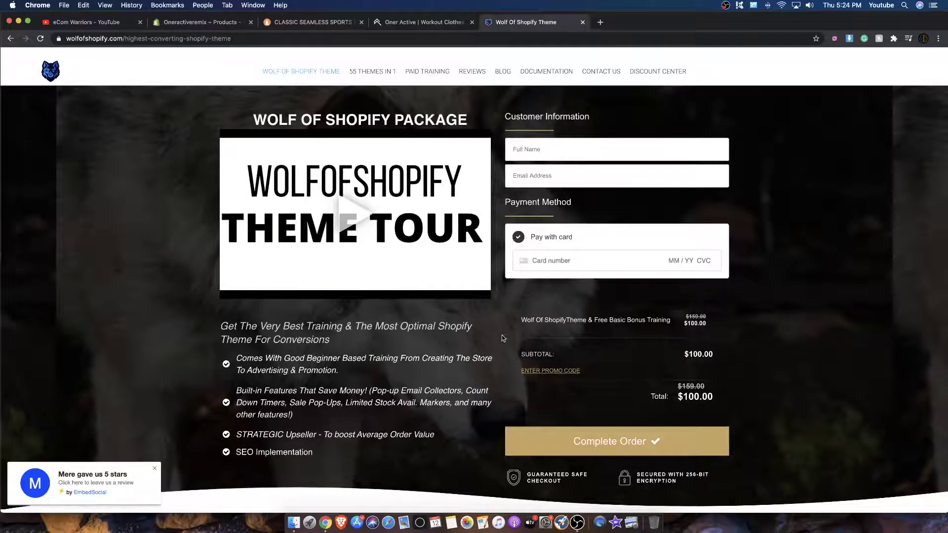
{"action": "scroll", "coordinate": [503, 338], "scroll_direction": "down", "scroll_amount": 7}
{"action": "scroll", "coordinate": [365, 278], "scroll_direction": "down", "scroll_amount": 20}
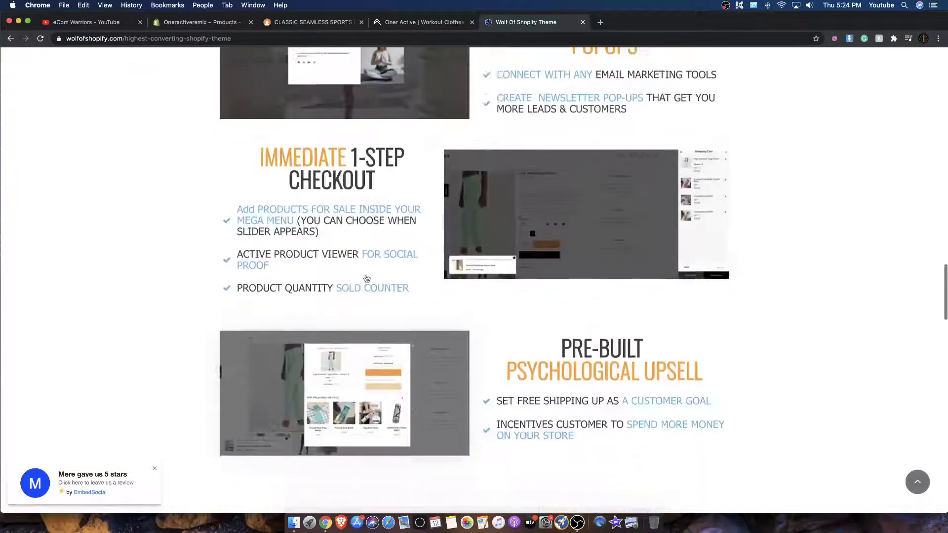
{"action": "scroll", "coordinate": [366, 278], "scroll_direction": "up", "scroll_amount": 20}
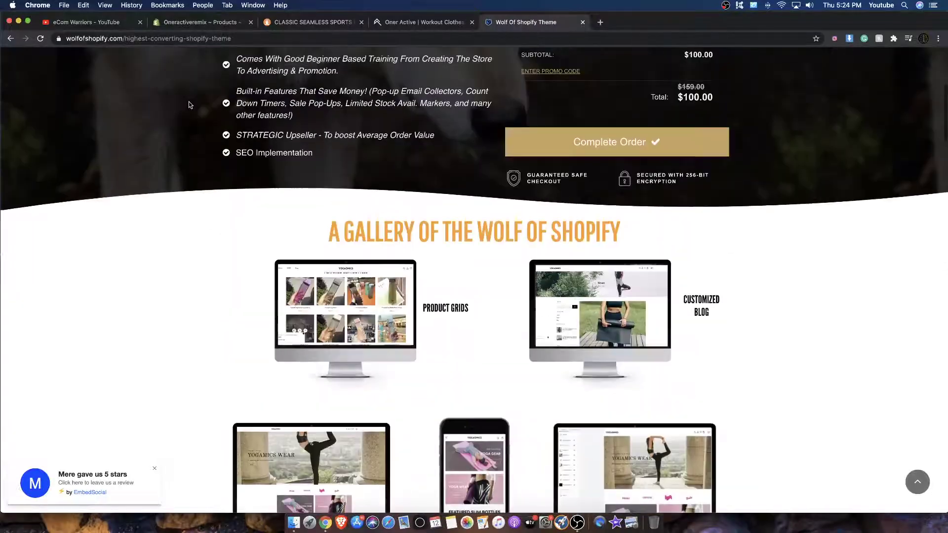
Look over the Oneractiveremix sports bra page again and return to the store's home page.
{"action": "left_click", "coordinate": [202, 22]}
{"action": "left_click", "coordinate": [305, 22]}
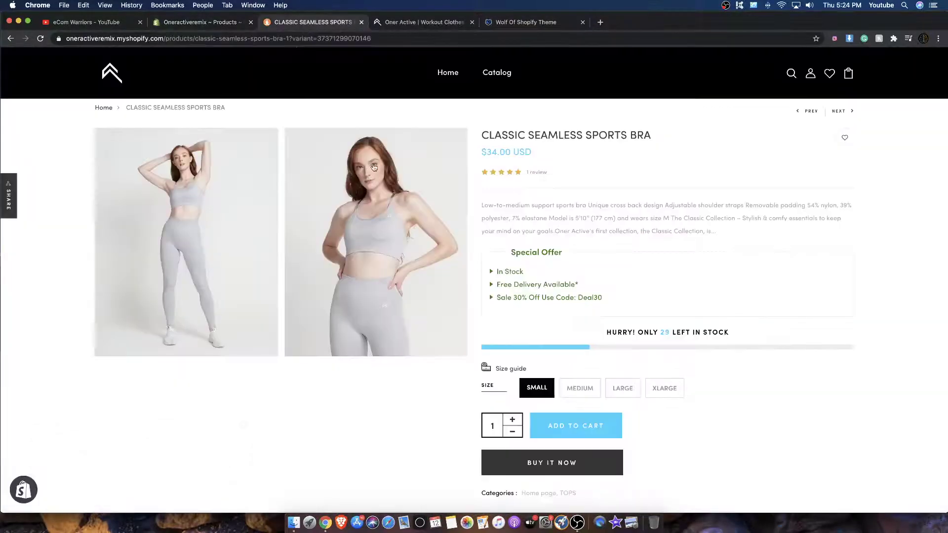
{"action": "scroll", "coordinate": [489, 206], "scroll_direction": "down", "scroll_amount": 10}
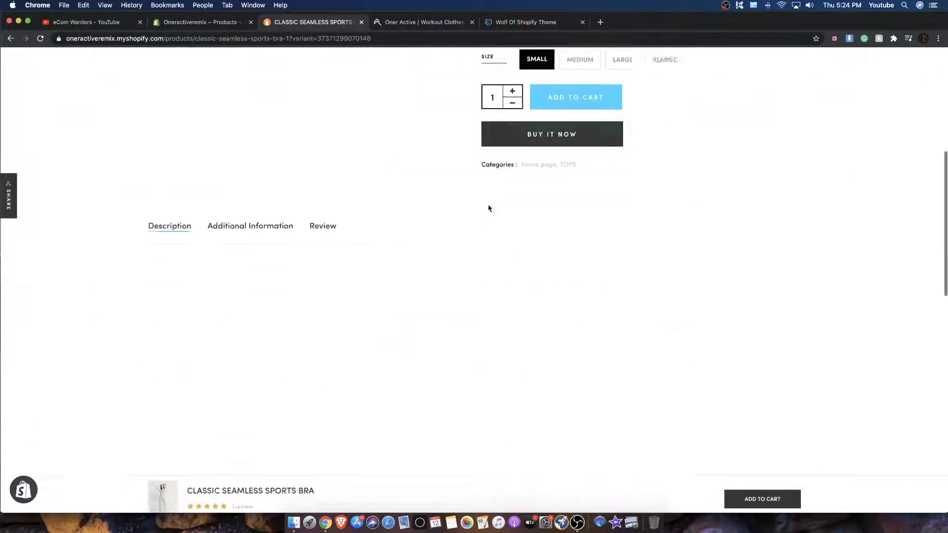
{"action": "scroll", "coordinate": [457, 178], "scroll_direction": "up", "scroll_amount": 10}
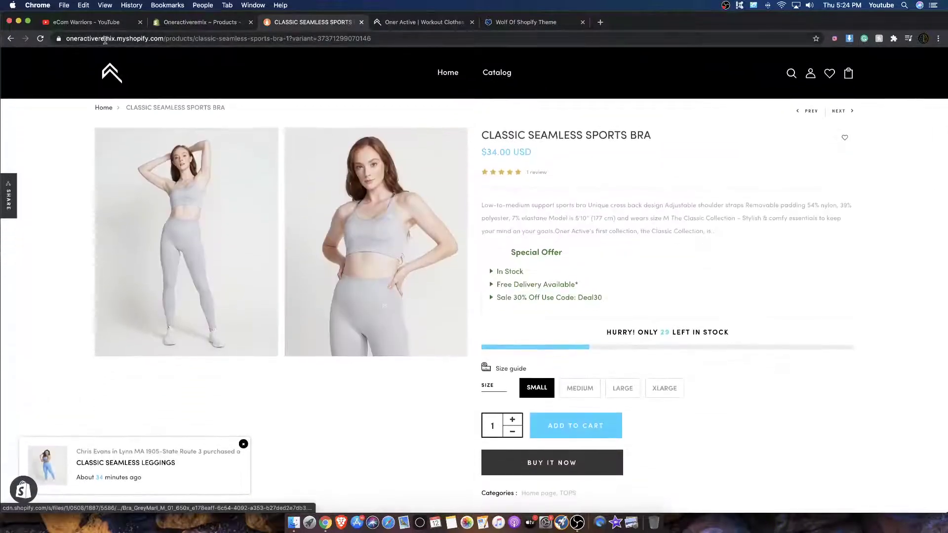
{"action": "left_click", "coordinate": [448, 87]}
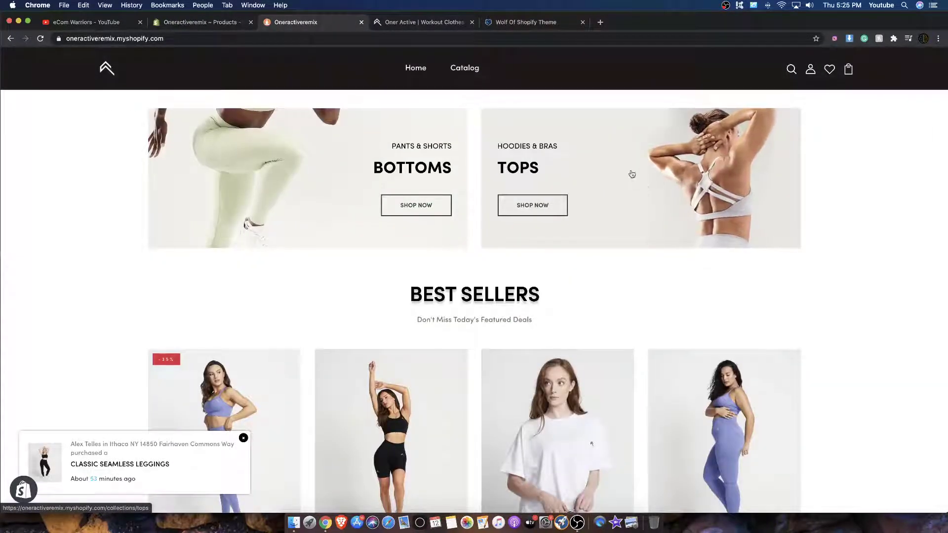
Look over the Oneractiveremix home page's Bottoms and Tops banners and the Best Sellers section.
{"action": "scroll", "coordinate": [629, 173], "scroll_direction": "down", "scroll_amount": 5}
{"action": "scroll", "coordinate": [630, 171], "scroll_direction": "up", "scroll_amount": 5}
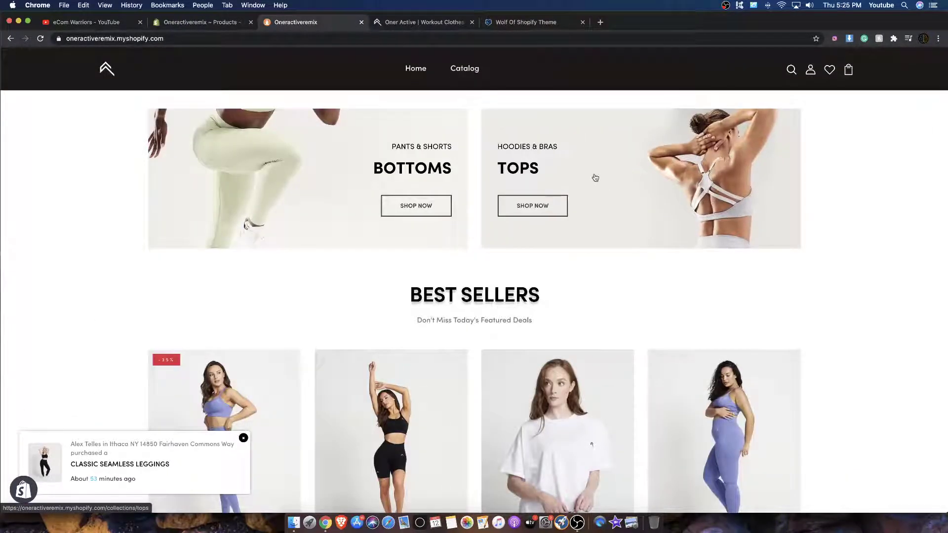
{"action": "scroll", "coordinate": [592, 179], "scroll_direction": "down", "scroll_amount": 3}
{"action": "scroll", "coordinate": [591, 179], "scroll_direction": "up", "scroll_amount": 3}
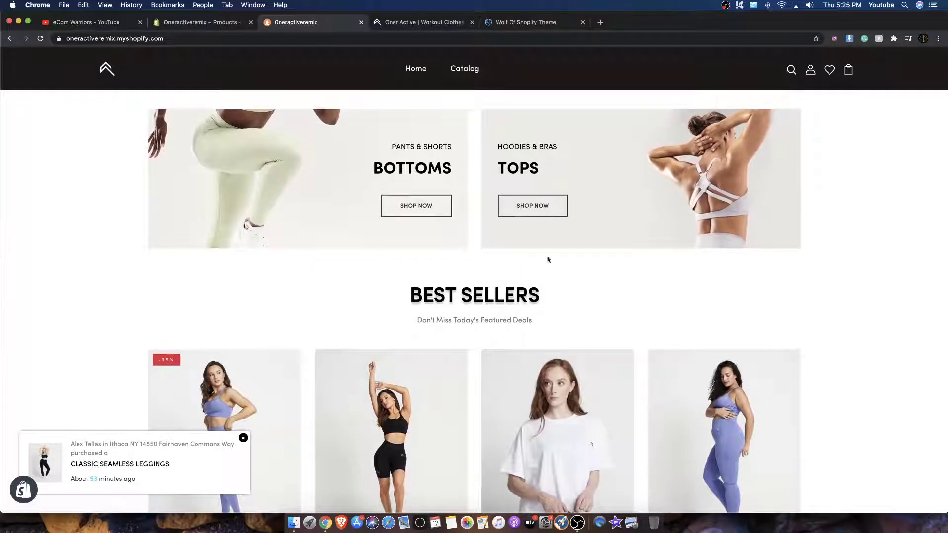
{"action": "scroll", "coordinate": [547, 259], "scroll_direction": "down", "scroll_amount": 5}
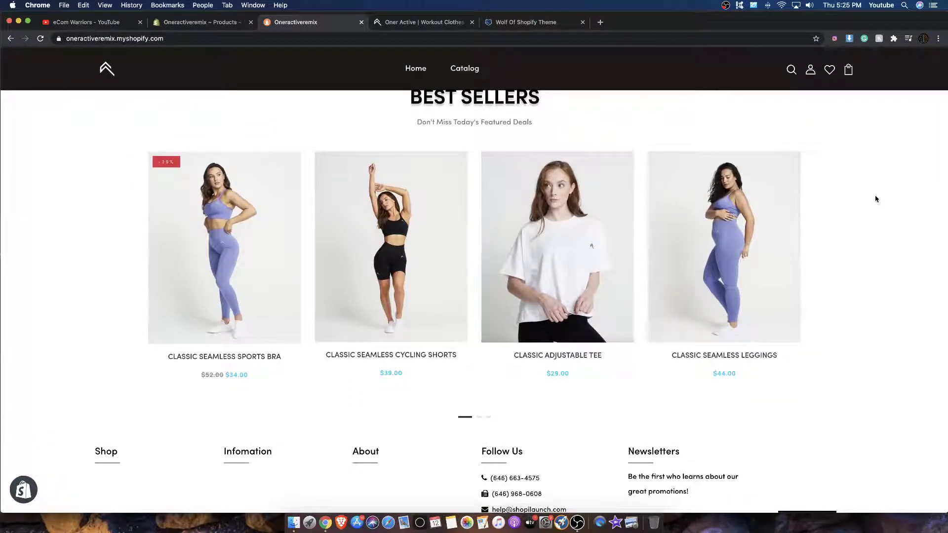
{"action": "scroll", "coordinate": [876, 199], "scroll_direction": "up", "scroll_amount": 5}
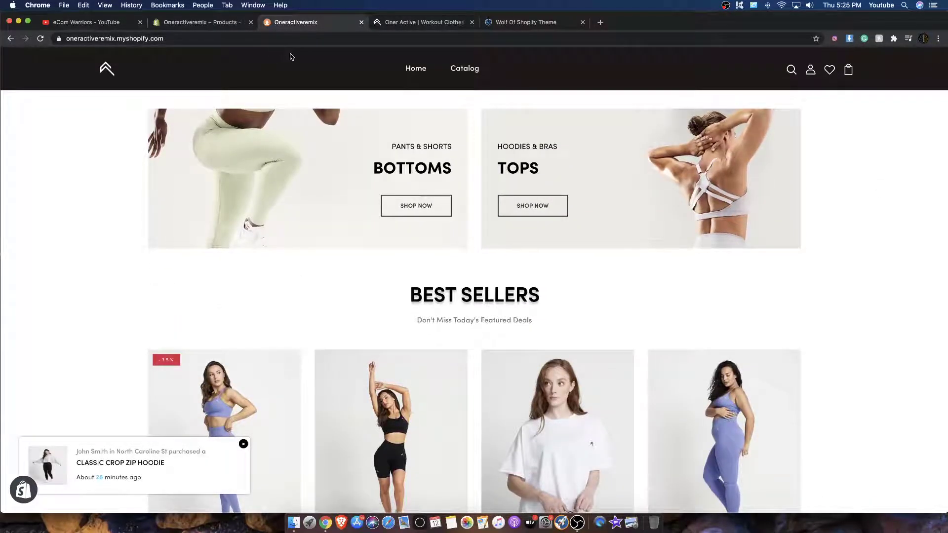
Review the Wolf Of Shopify package offer, view the 55 Themes In 1 page, and return to the Wolf Of Shopify Theme page.
{"action": "left_click", "coordinate": [526, 22]}
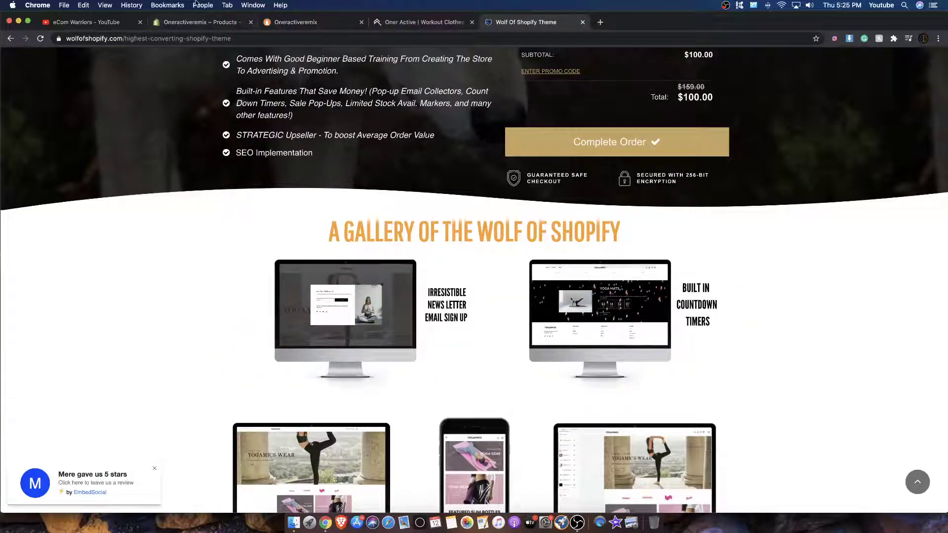
{"action": "scroll", "coordinate": [418, 115], "scroll_direction": "up", "scroll_amount": 6}
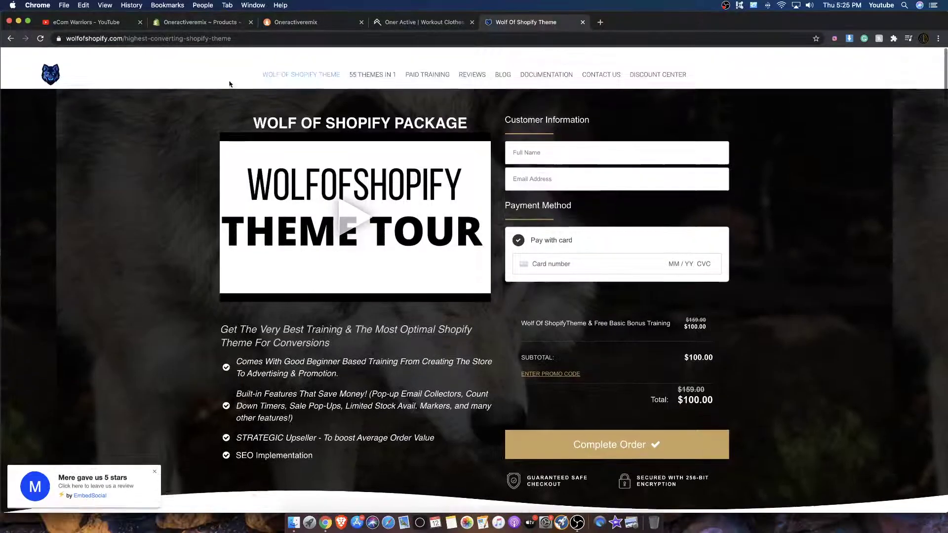
{"action": "left_click", "coordinate": [369, 75]}
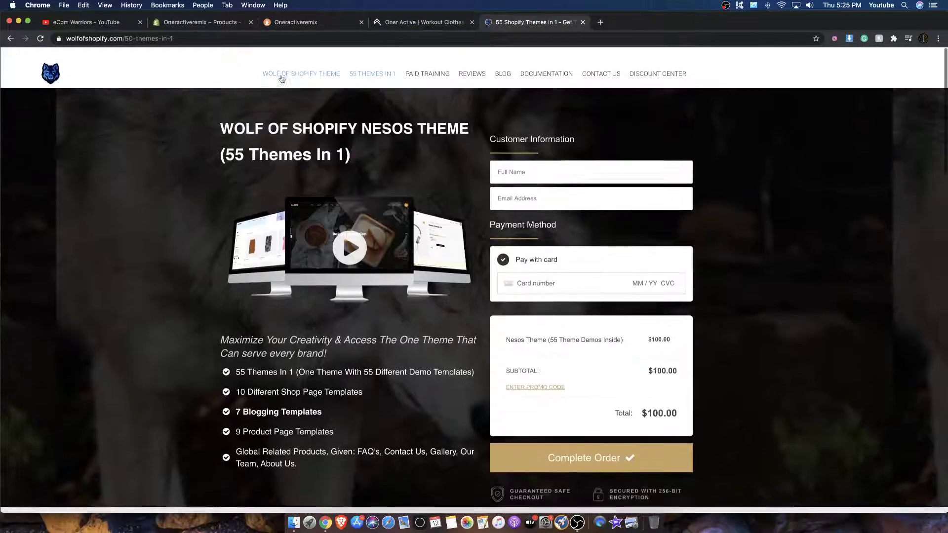
{"action": "left_click", "coordinate": [282, 76]}
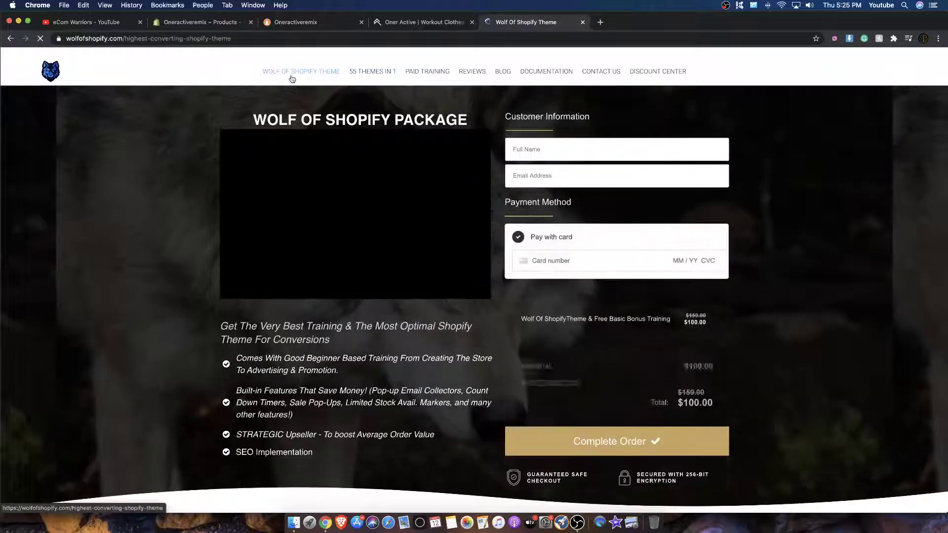
Switch to the original Oner Active home page and view it from the recommendations down to the Instagram section and footer.
{"action": "left_click", "coordinate": [453, 23]}
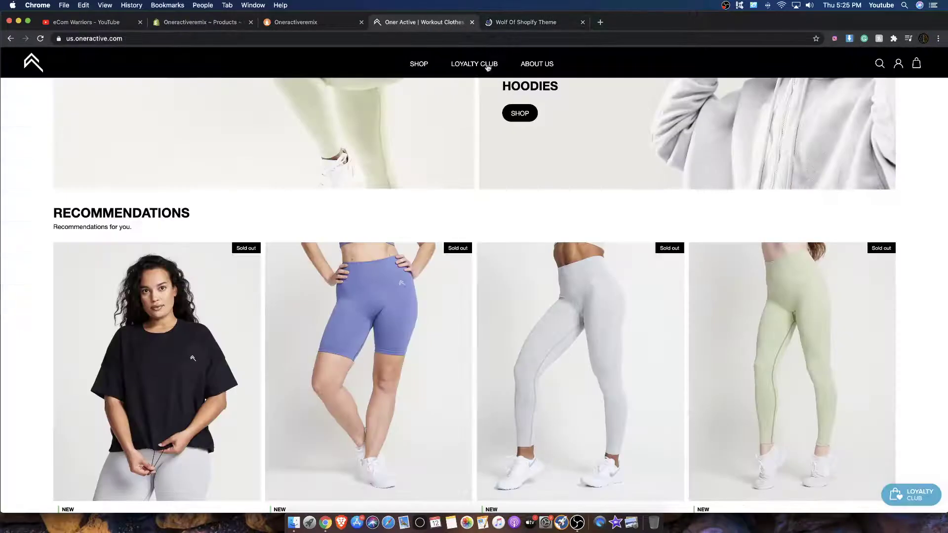
{"action": "scroll", "coordinate": [533, 187], "scroll_direction": "down", "scroll_amount": 15}
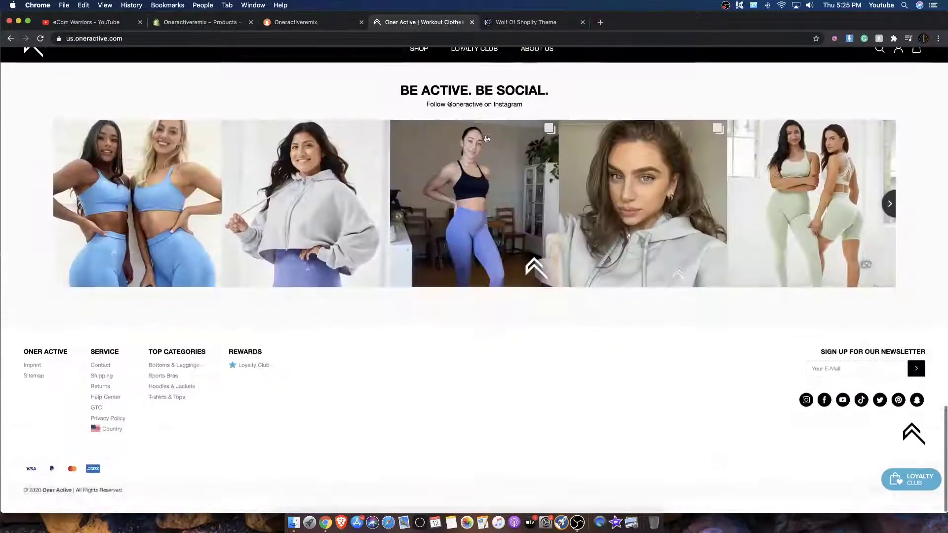
{"action": "scroll", "coordinate": [469, 124], "scroll_direction": "up", "scroll_amount": 20}
{"action": "scroll", "coordinate": [369, 117], "scroll_direction": "up", "scroll_amount": 2}
Switch to the Oneractiveremix home page and compare its banners, best sellers and footer with the original.
{"action": "left_click", "coordinate": [295, 23]}
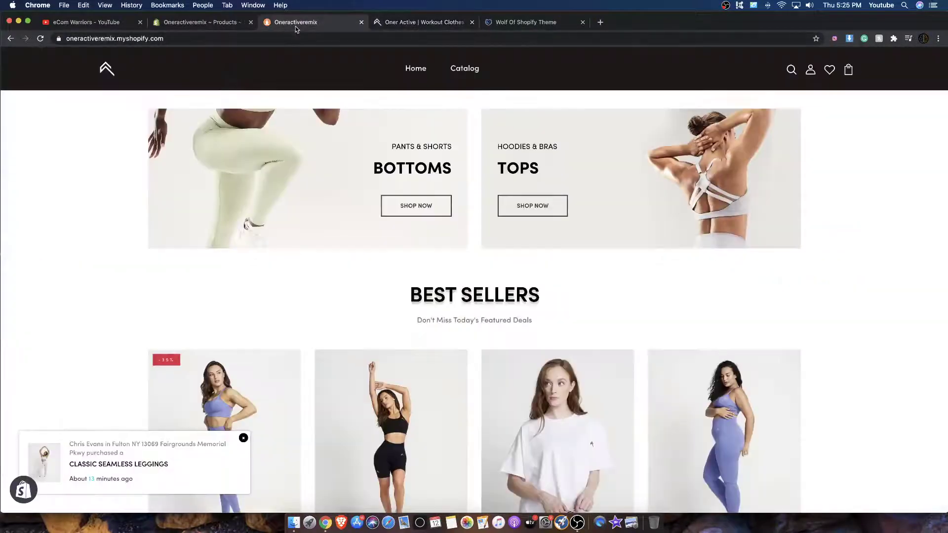
{"action": "scroll", "coordinate": [437, 242], "scroll_direction": "down", "scroll_amount": 3}
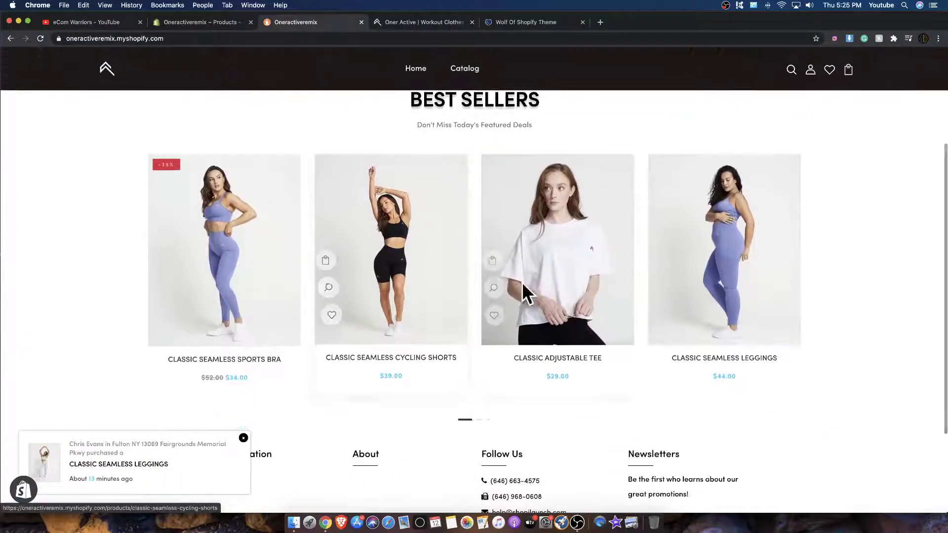
{"action": "scroll", "coordinate": [426, 201], "scroll_direction": "up", "scroll_amount": 4}
{"action": "scroll", "coordinate": [427, 202], "scroll_direction": "down", "scroll_amount": 7}
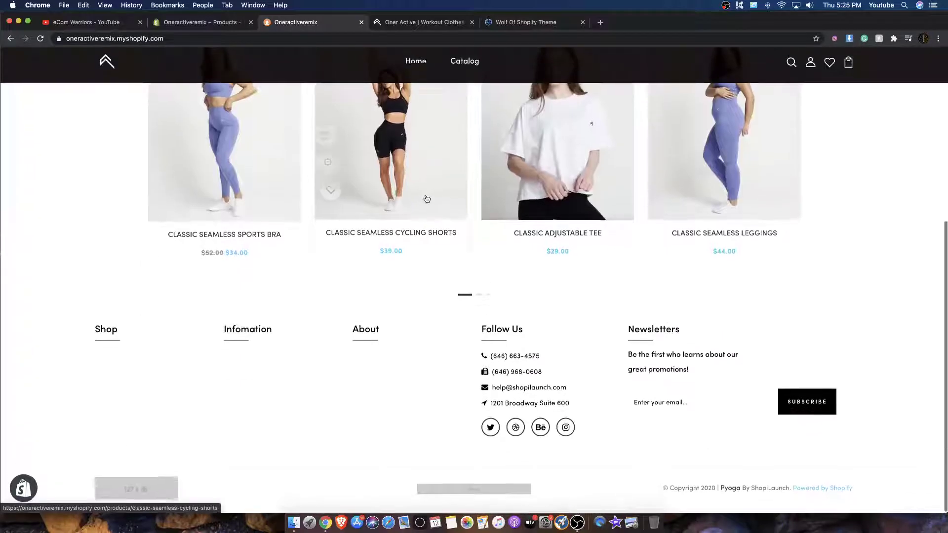
{"action": "scroll", "coordinate": [426, 198], "scroll_direction": "up", "scroll_amount": 6}
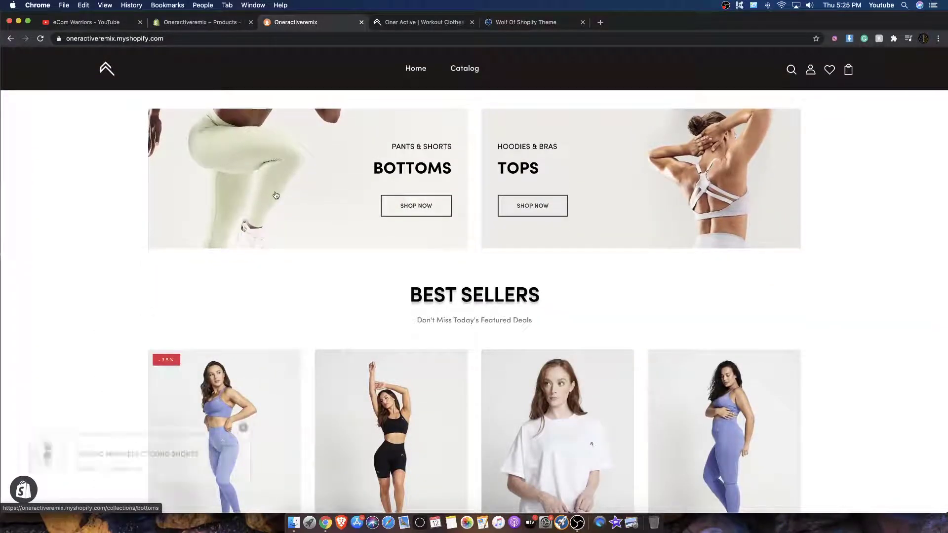
Check the footer links on the original Oner Active home page again and return to its header.
{"action": "left_click", "coordinate": [439, 23]}
{"action": "scroll", "coordinate": [501, 106], "scroll_direction": "down", "scroll_amount": 15}
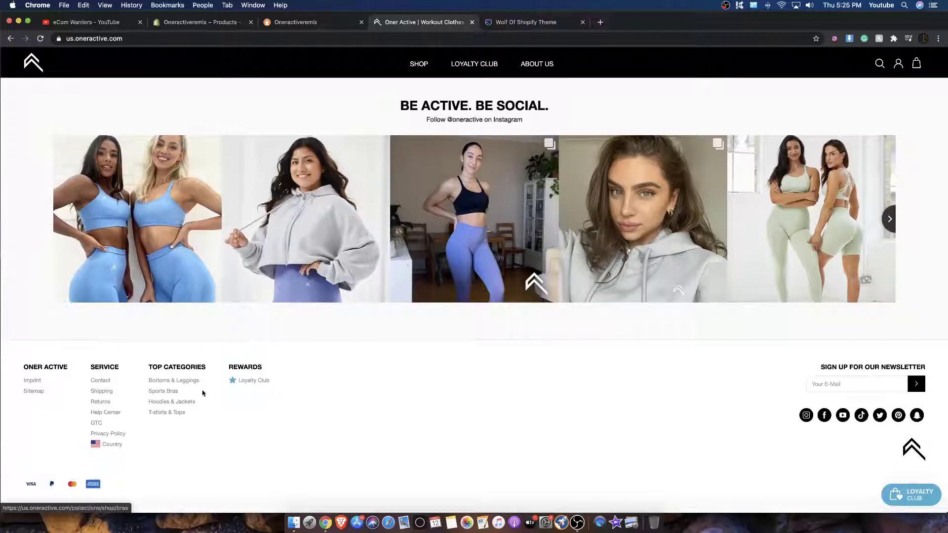
{"action": "scroll", "coordinate": [188, 391], "scroll_direction": "up", "scroll_amount": 15}
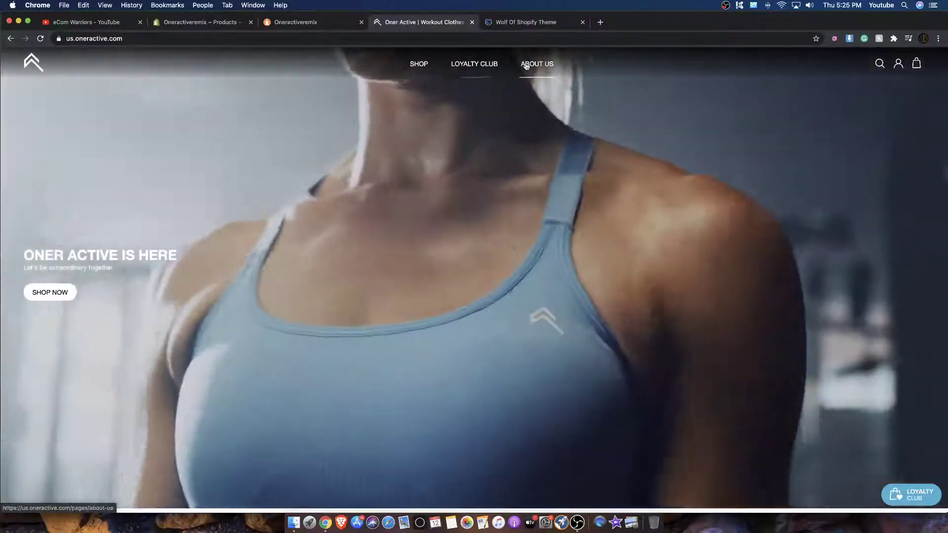
Open Oner Active's About Us page and examine its brand story, founder section and footer layout.
{"action": "left_click", "coordinate": [537, 64]}
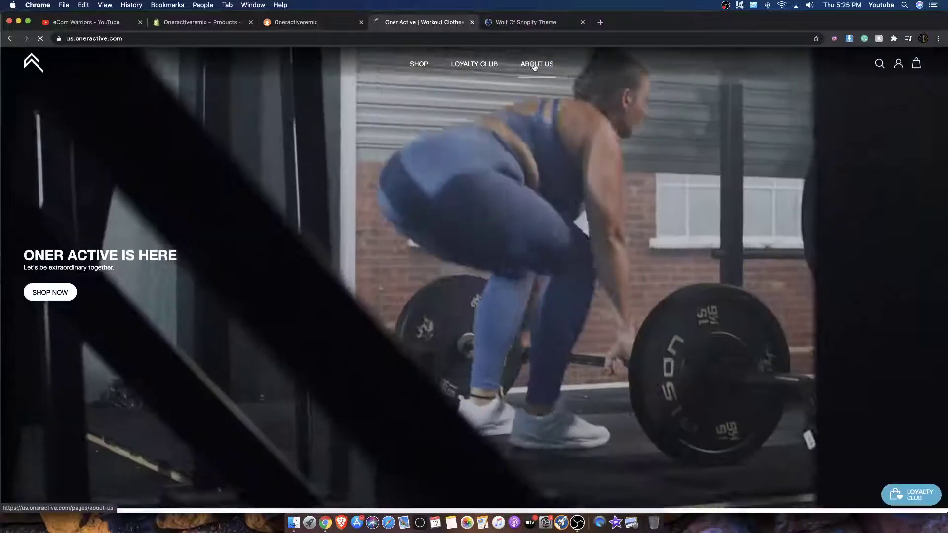
{"action": "scroll", "coordinate": [647, 158], "scroll_direction": "down", "scroll_amount": 15}
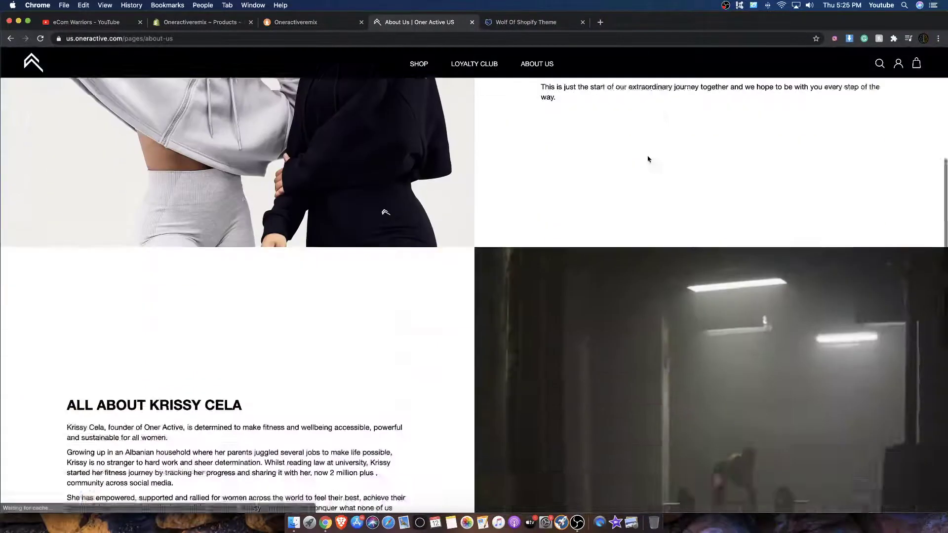
{"action": "scroll", "coordinate": [646, 158], "scroll_direction": "up", "scroll_amount": 1}
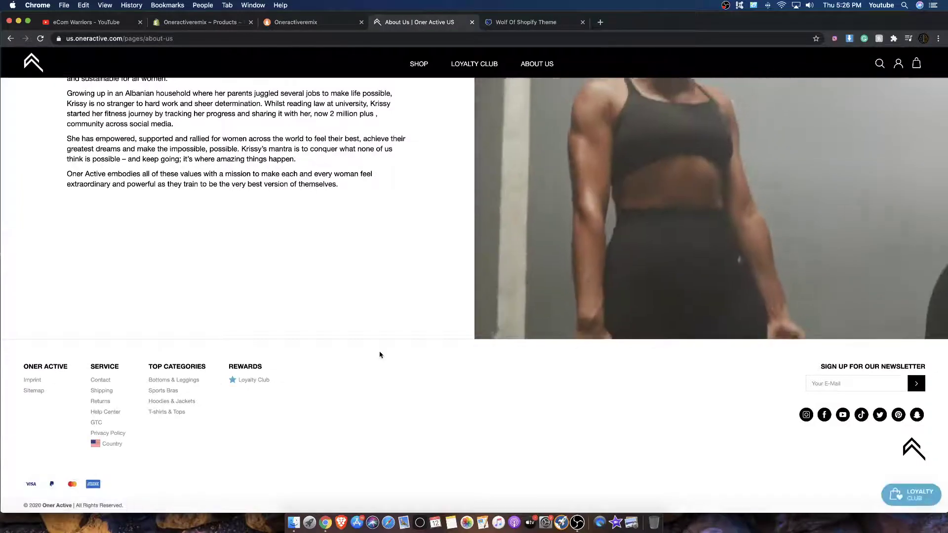
{"action": "scroll", "coordinate": [387, 373], "scroll_direction": "up", "scroll_amount": 15}
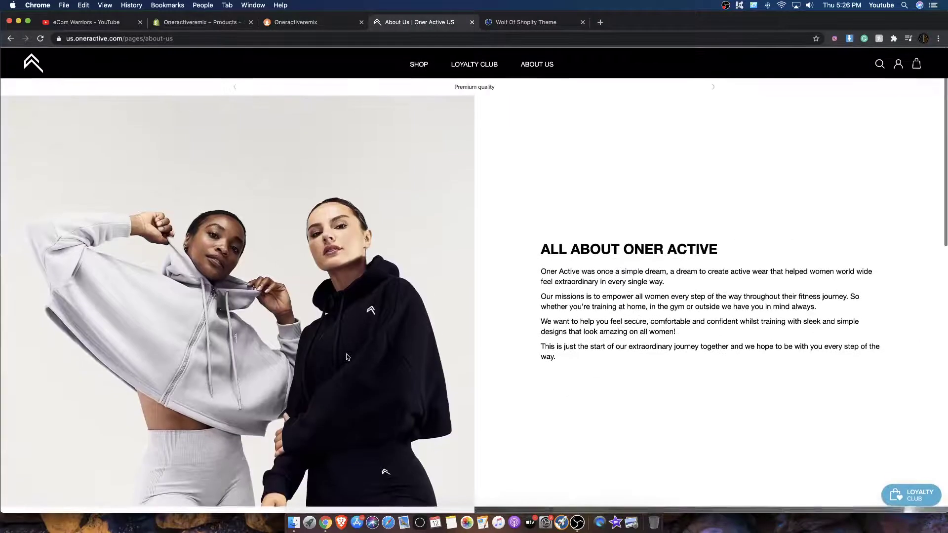
{"action": "scroll", "coordinate": [501, 243], "scroll_direction": "down", "scroll_amount": 10}
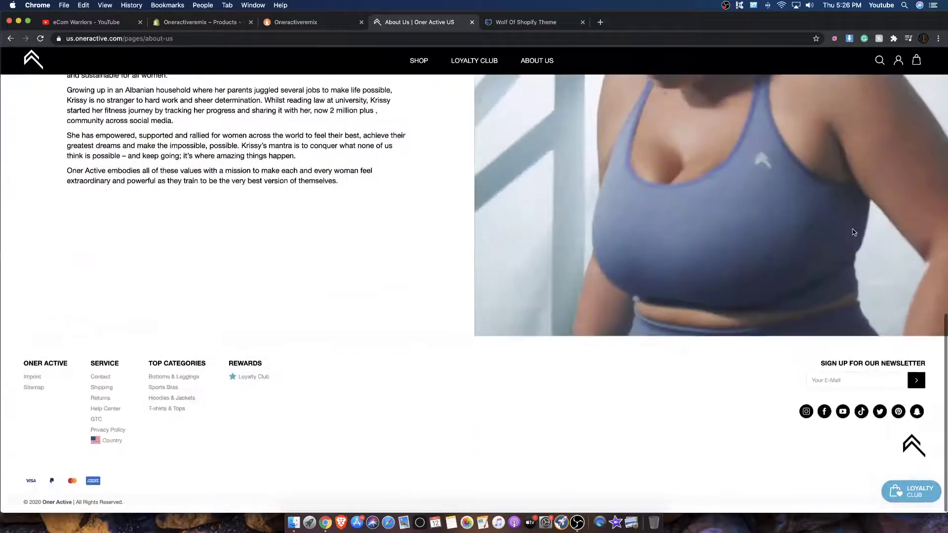
{"action": "scroll", "coordinate": [625, 234], "scroll_direction": "up", "scroll_amount": 5}
{"action": "scroll", "coordinate": [625, 234], "scroll_direction": "up", "scroll_amount": 10}
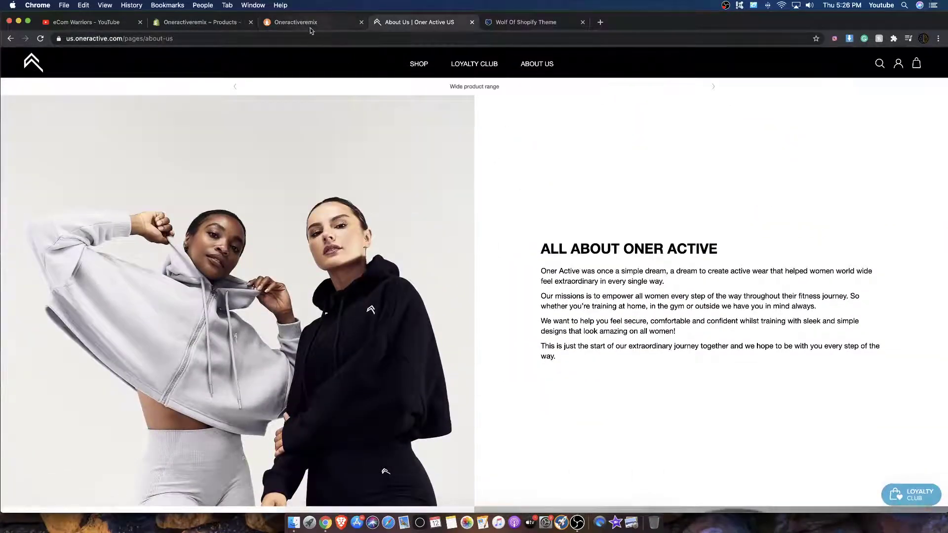
{"action": "scroll", "coordinate": [589, 225], "scroll_direction": "down", "scroll_amount": 10}
{"action": "scroll", "coordinate": [589, 225], "scroll_direction": "up", "scroll_amount": 10}
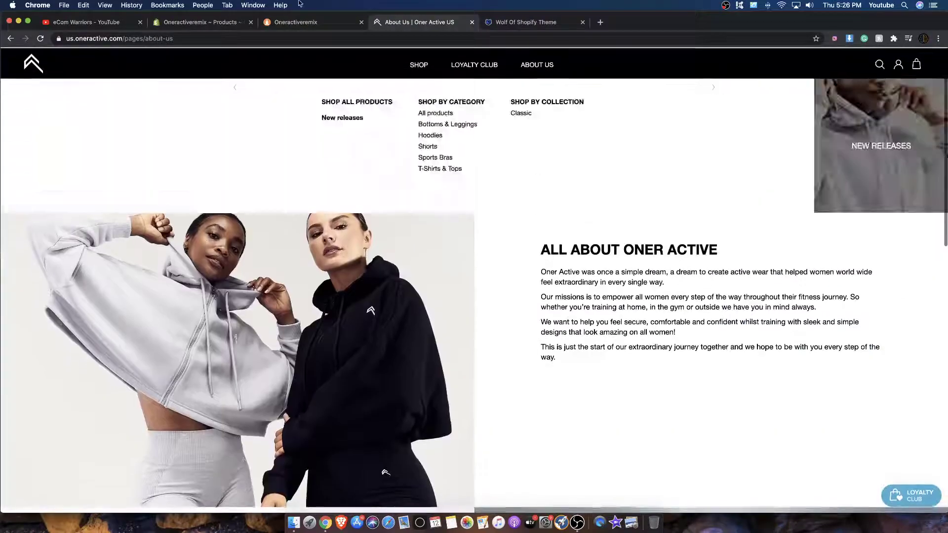
Close the Oneractiveremix storefront page and return to the sports bra product in the Shopify admin.
{"action": "left_click", "coordinate": [218, 23]}
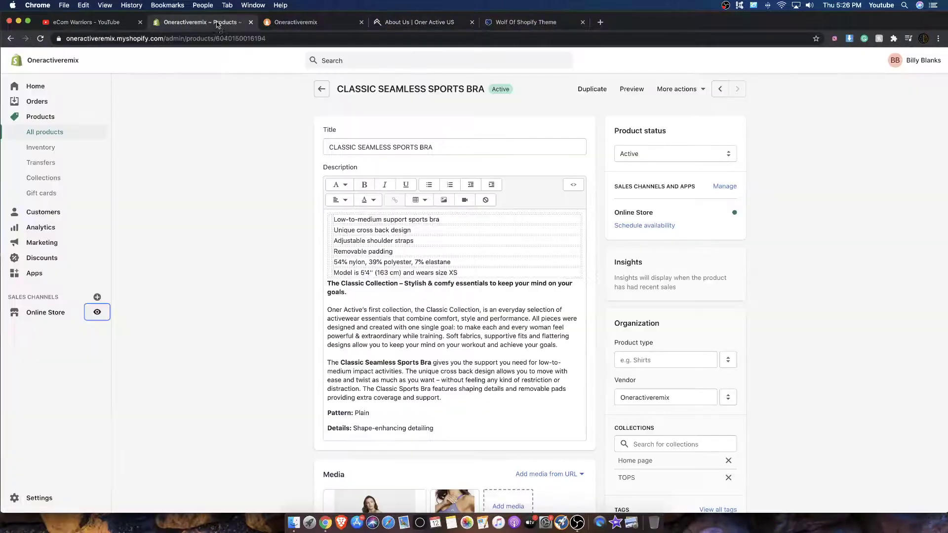
{"action": "left_click", "coordinate": [321, 23]}
{"action": "left_click", "coordinate": [361, 22]}
{"action": "left_click", "coordinate": [207, 24]}
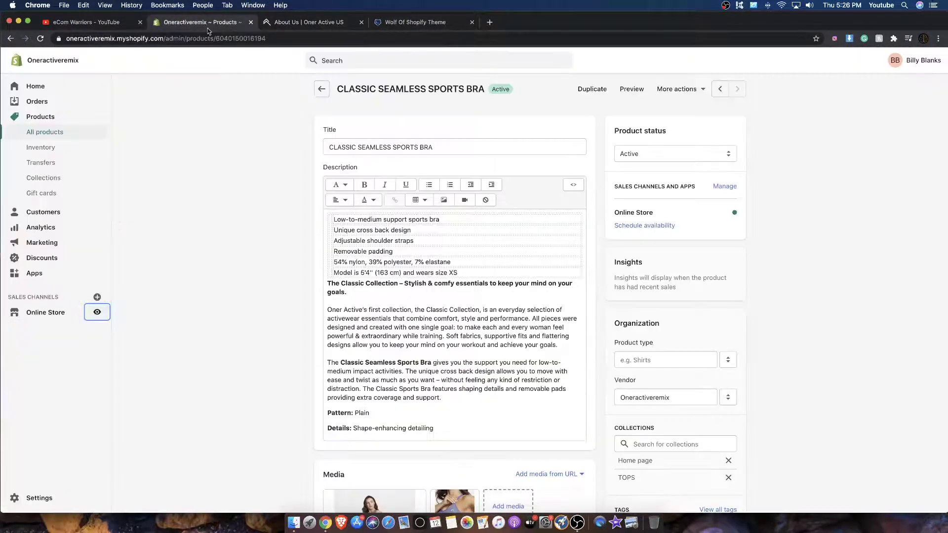
Open the online store's Pages section and start adding a new page.
{"action": "left_click", "coordinate": [40, 314]}
{"action": "left_click", "coordinate": [35, 277]}
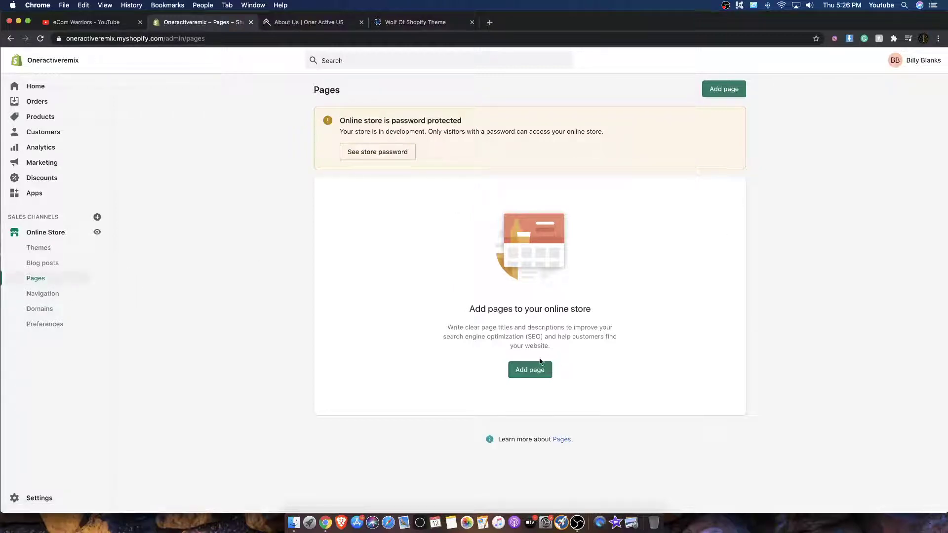
{"action": "left_click", "coordinate": [529, 370]}
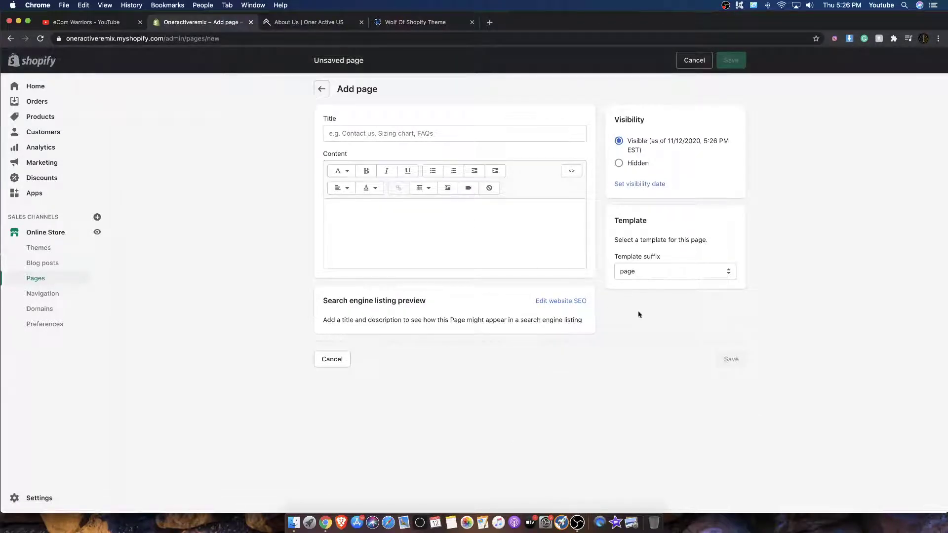
Examine the page template options available for the new page without changing the default one.
{"action": "left_click", "coordinate": [645, 273]}
{"action": "left_click", "coordinate": [676, 260]}
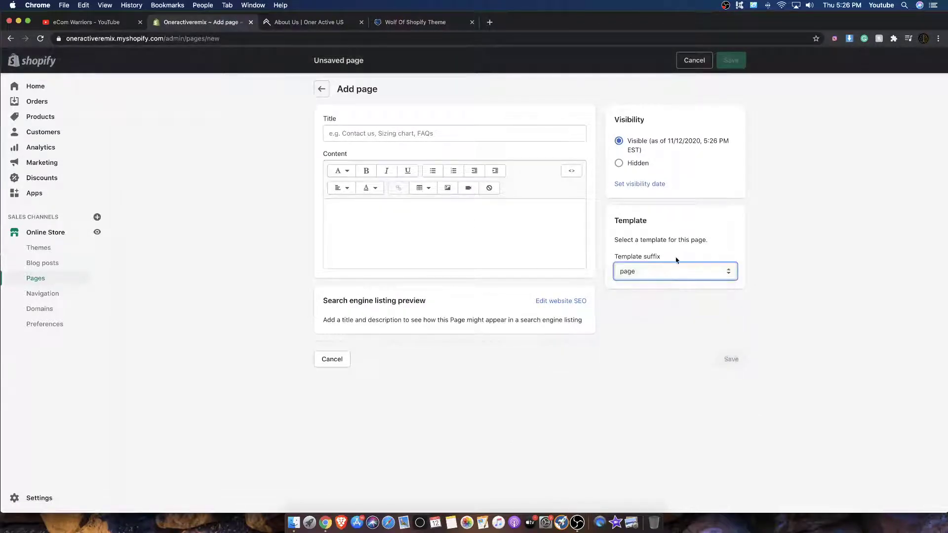
{"action": "left_click", "coordinate": [713, 265]}
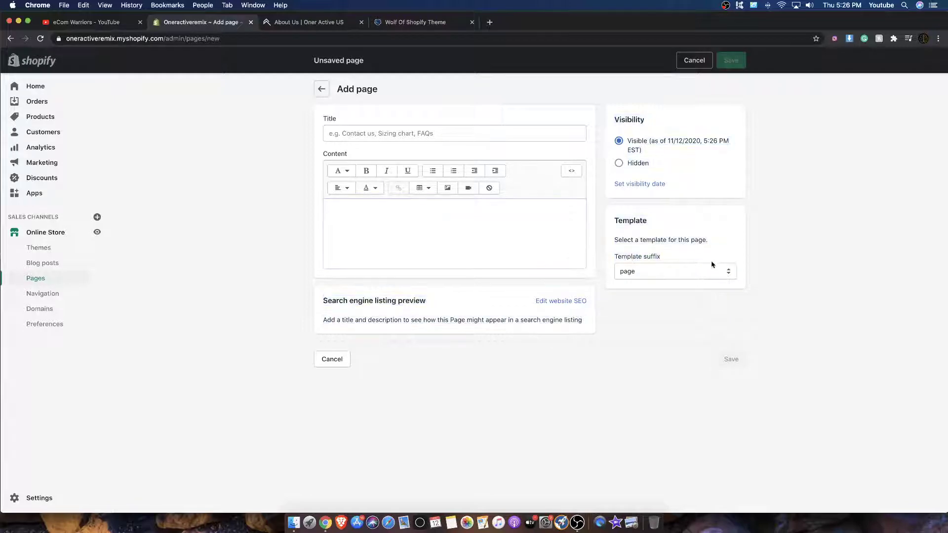
{"action": "left_click", "coordinate": [662, 271]}
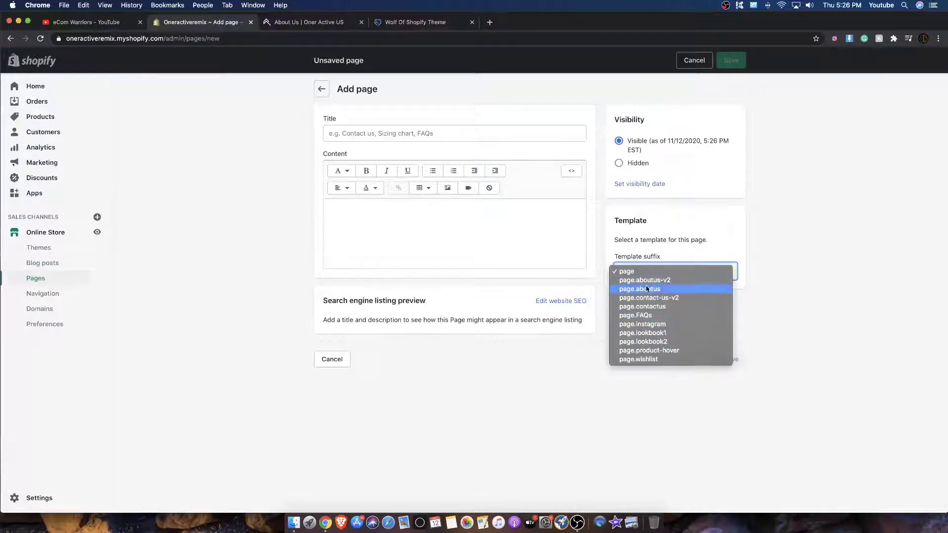
{"action": "left_click", "coordinate": [860, 223]}
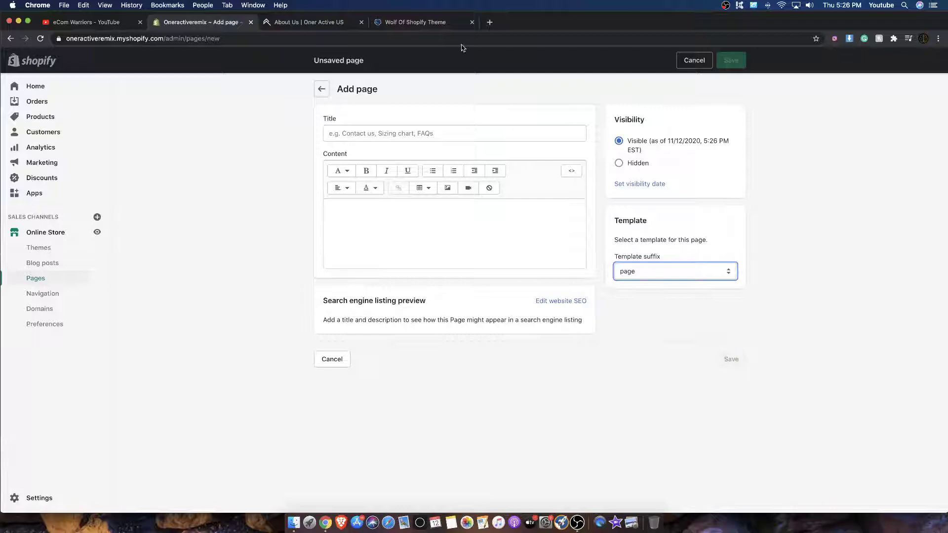
{"action": "left_click", "coordinate": [395, 22]}
{"action": "left_click", "coordinate": [194, 22]}
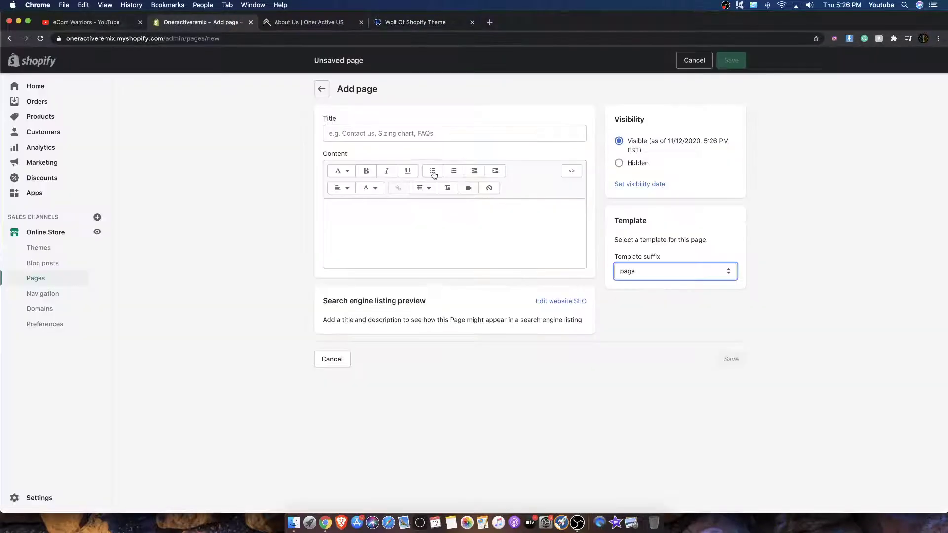
{"action": "left_click", "coordinate": [676, 269]}
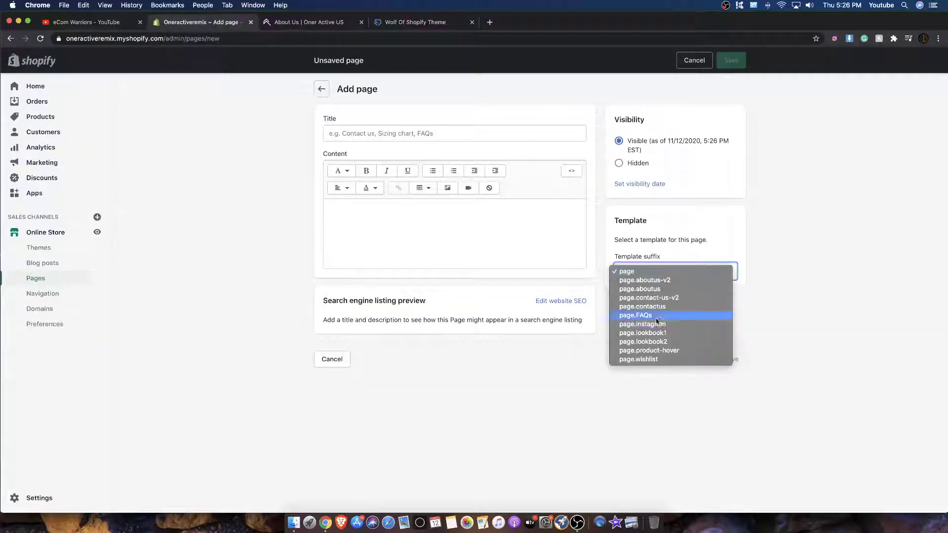
{"action": "left_click", "coordinate": [839, 301]}
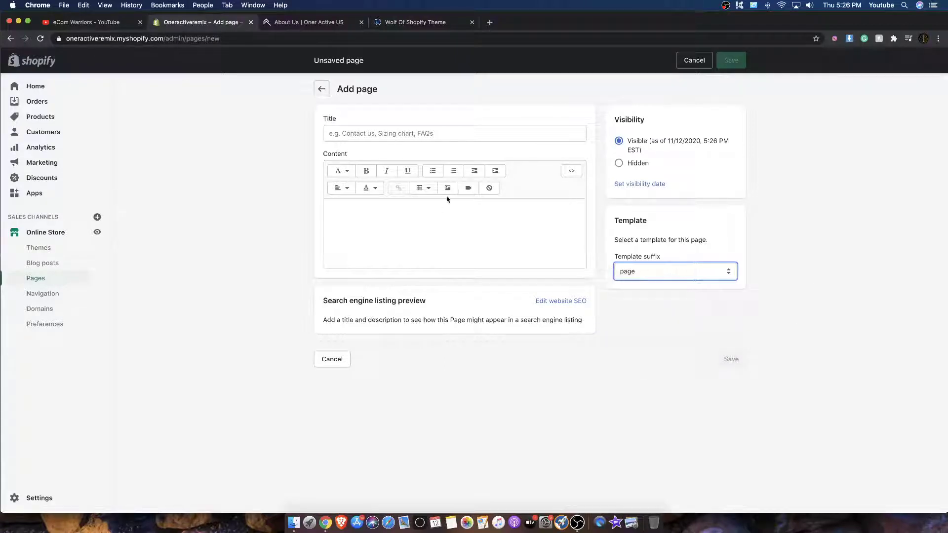
Assign the page.aboutus template to the new page, title it ABOUT US 1 and save it.
{"action": "left_click", "coordinate": [670, 273]}
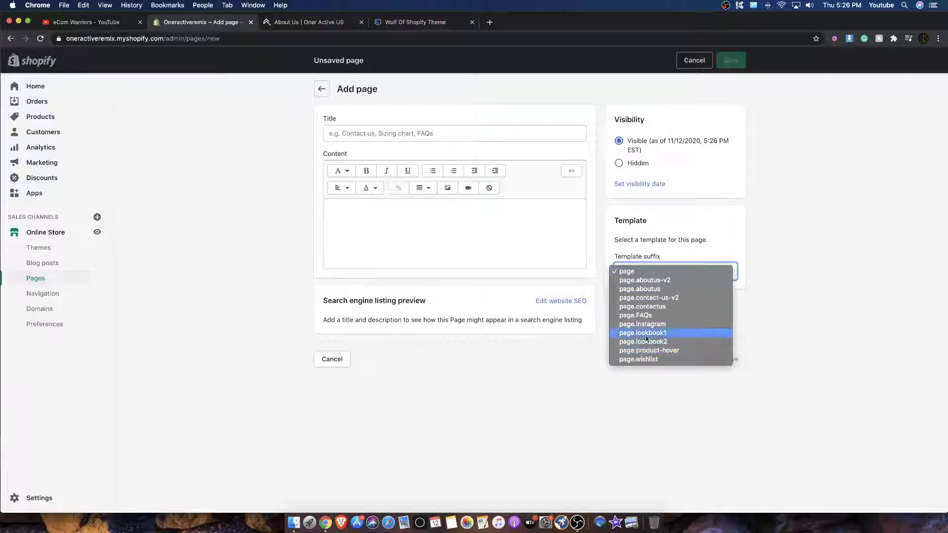
{"action": "left_click", "coordinate": [657, 290]}
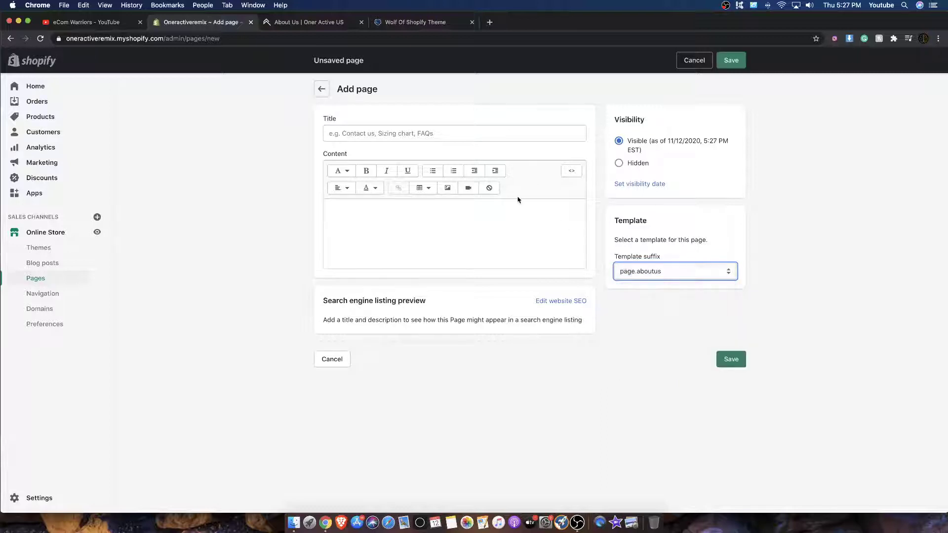
{"action": "left_click", "coordinate": [453, 128]}
{"action": "type", "text": "BOUT"}
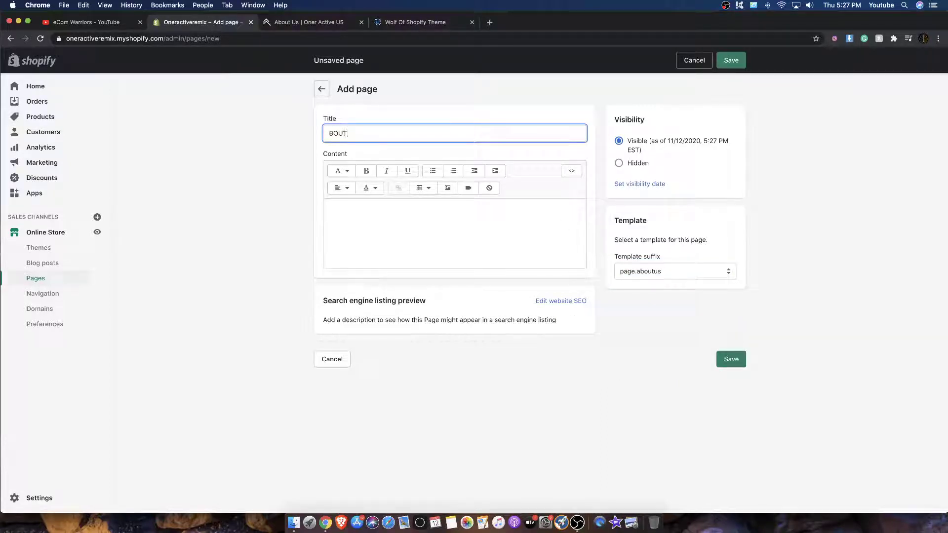
{"action": "type", "text": "O"}
{"action": "key", "text": "BackSpace"}
{"action": "key", "text": "BackSpace"}
{"action": "type", "text": "ABO"}
{"action": "left_click", "coordinate": [728, 59]}
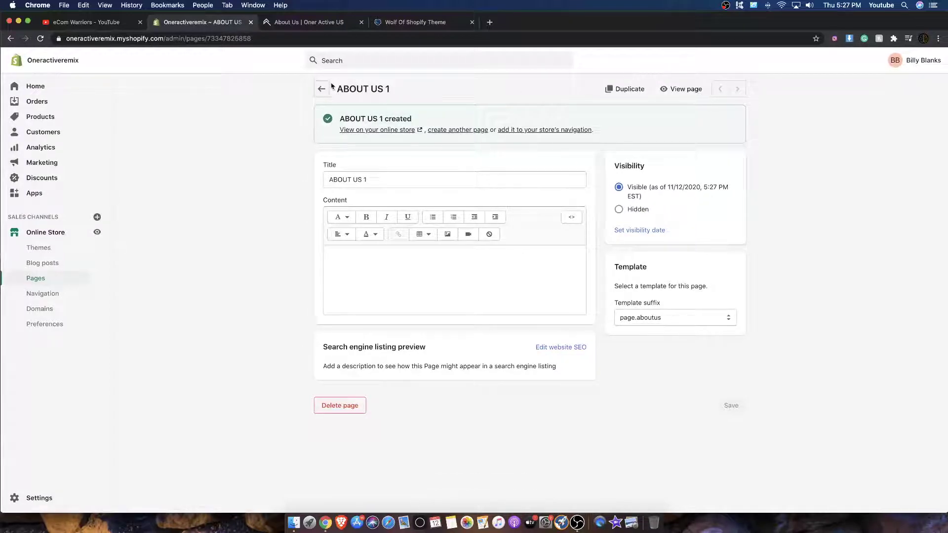
Create another page titled ABOUT US 2 with the page.aboutus-v2 template and save it.
{"action": "left_click", "coordinate": [458, 130]}
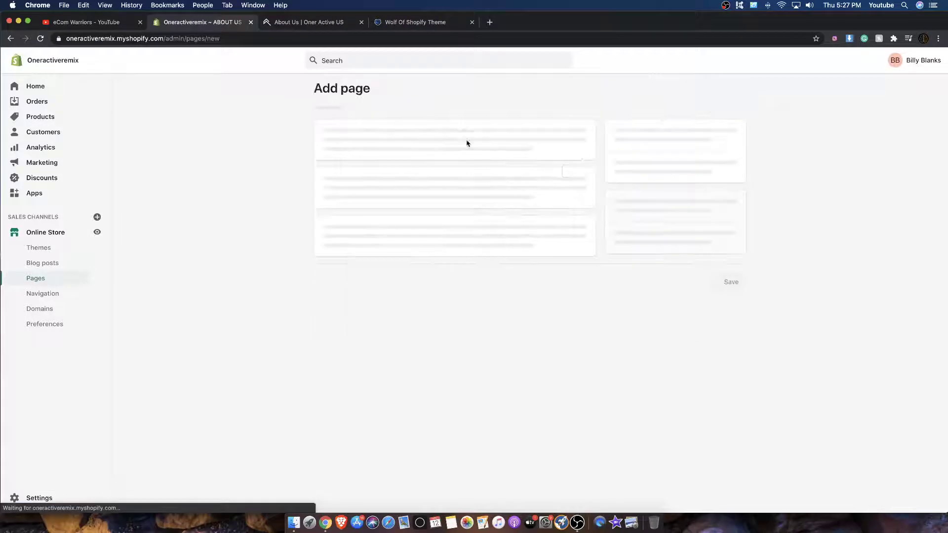
{"action": "left_click", "coordinate": [377, 131]}
{"action": "type", "text": "ABOUT US 2"}
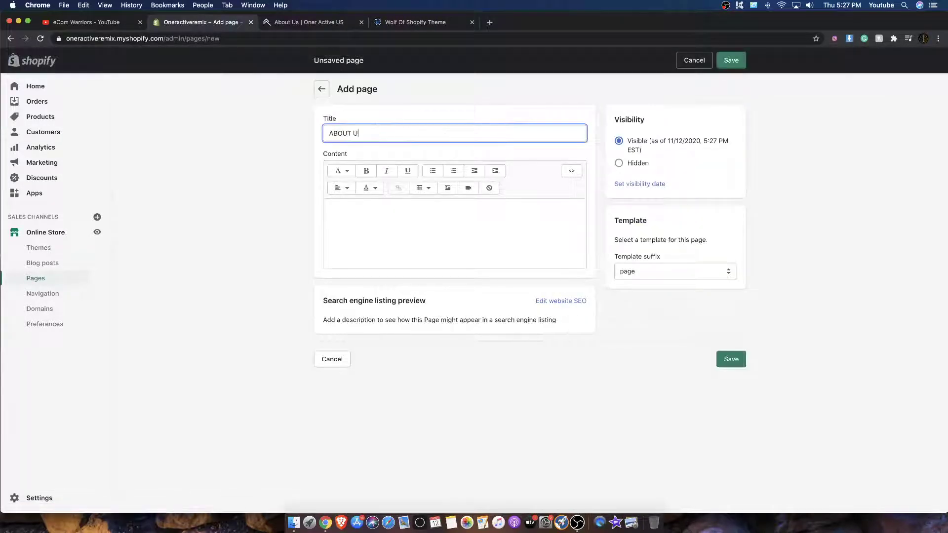
{"action": "left_click", "coordinate": [689, 277]}
{"action": "left_click", "coordinate": [714, 279]}
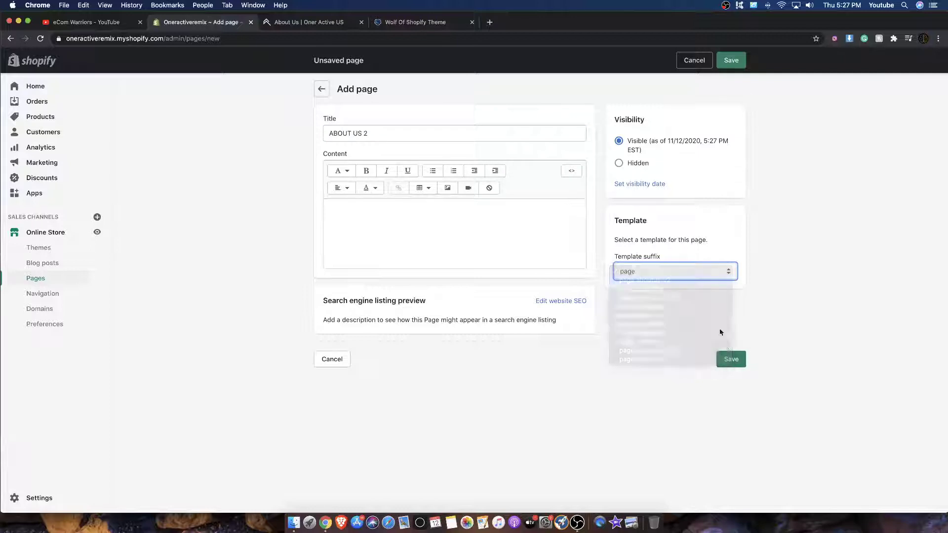
{"action": "left_click", "coordinate": [734, 360]}
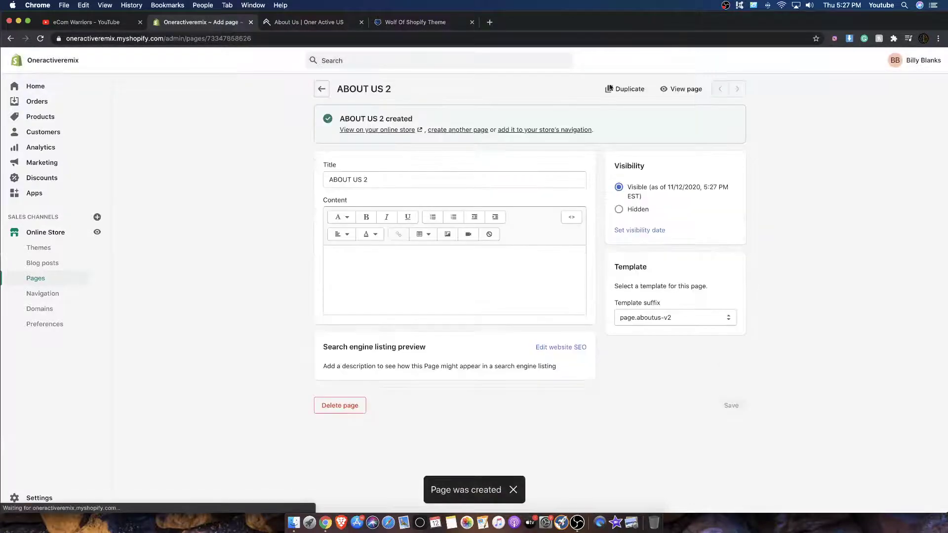
View the ABOUT US 2 page on the storefront, examine its layout and return to the Shopify admin.
{"action": "left_click", "coordinate": [684, 90]}
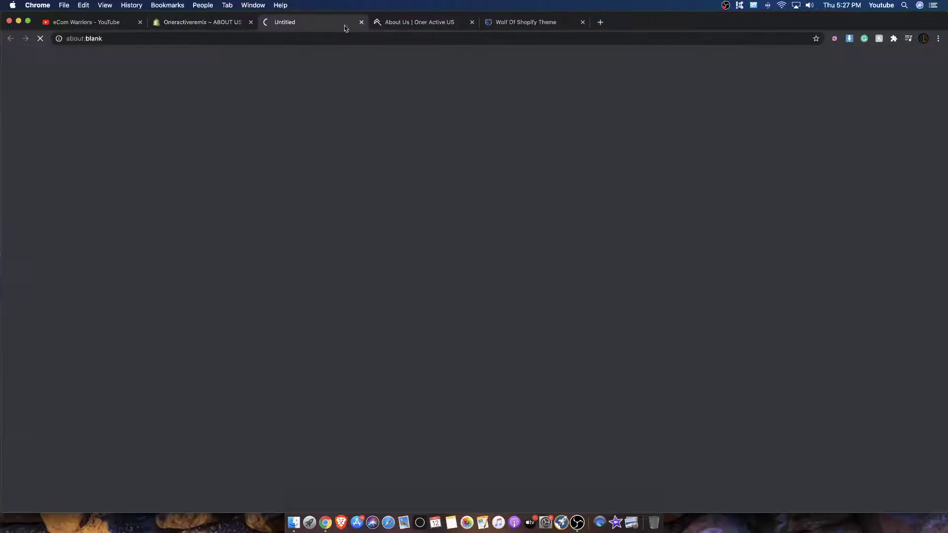
{"action": "scroll", "coordinate": [368, 146], "scroll_direction": "down", "scroll_amount": 15}
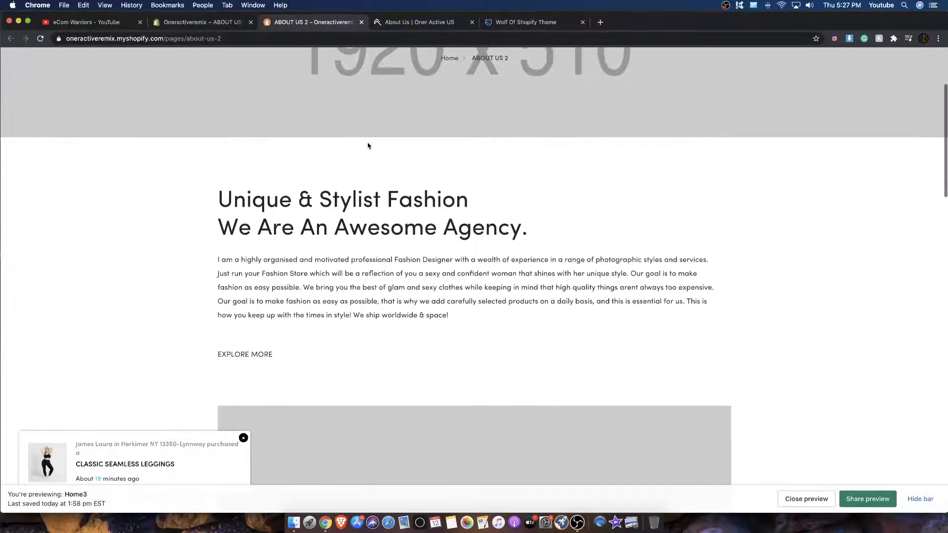
{"action": "scroll", "coordinate": [368, 145], "scroll_direction": "down", "scroll_amount": 10}
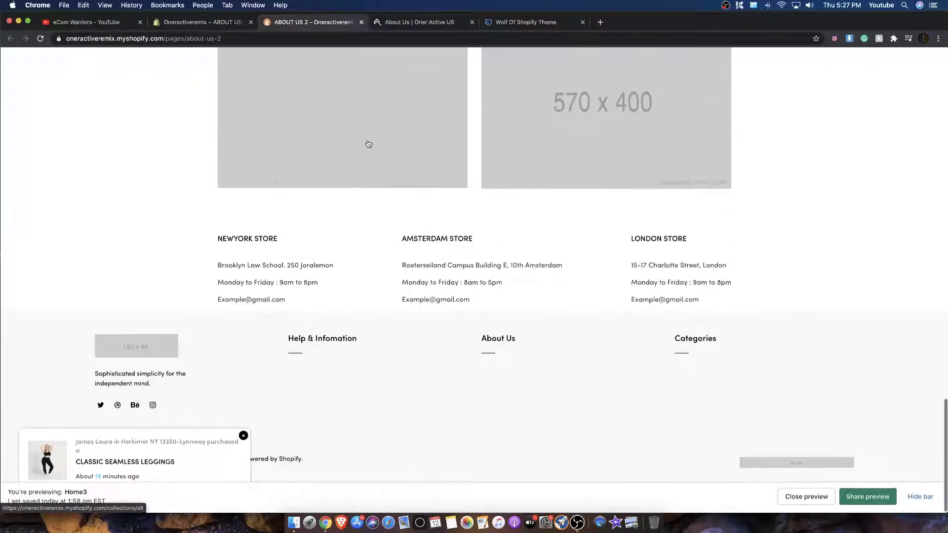
{"action": "scroll", "coordinate": [368, 144], "scroll_direction": "up", "scroll_amount": 20}
{"action": "key", "text": "super+alt+Left"}
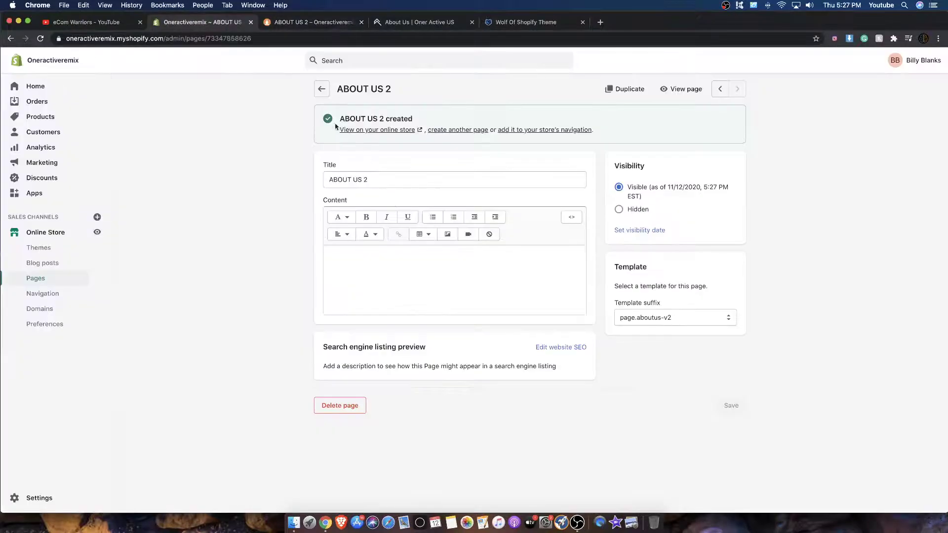
Open ABOUT US 1 from the pages list and examine its layout on the storefront.
{"action": "left_click", "coordinate": [318, 87]}
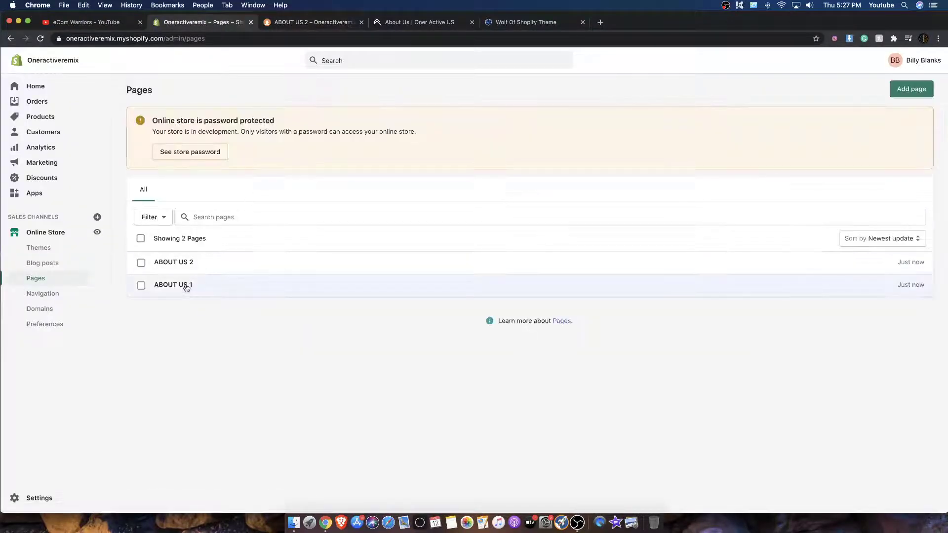
{"action": "left_click", "coordinate": [186, 289]}
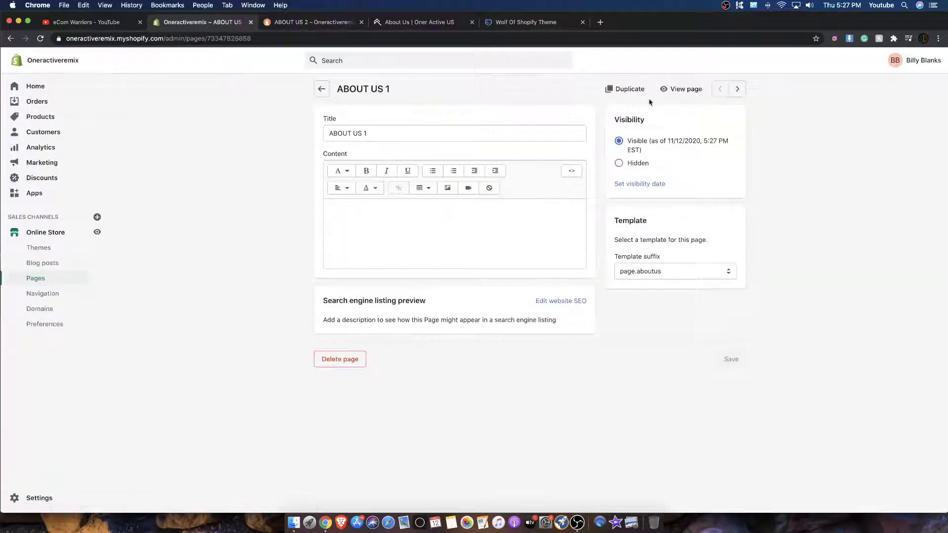
{"action": "left_click", "coordinate": [670, 90]}
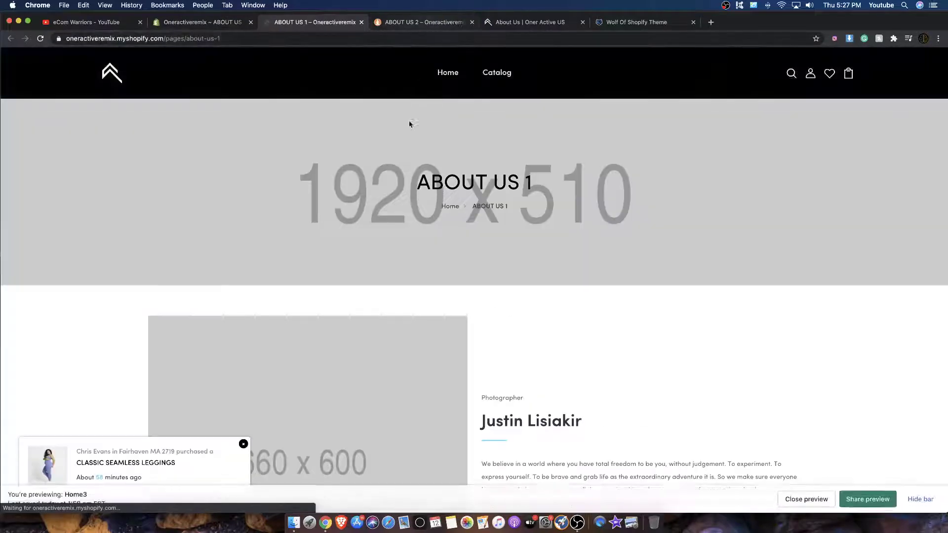
{"action": "scroll", "coordinate": [410, 121], "scroll_direction": "down", "scroll_amount": 5}
{"action": "scroll", "coordinate": [408, 118], "scroll_direction": "down", "scroll_amount": 7}
{"action": "scroll", "coordinate": [406, 116], "scroll_direction": "up", "scroll_amount": 15}
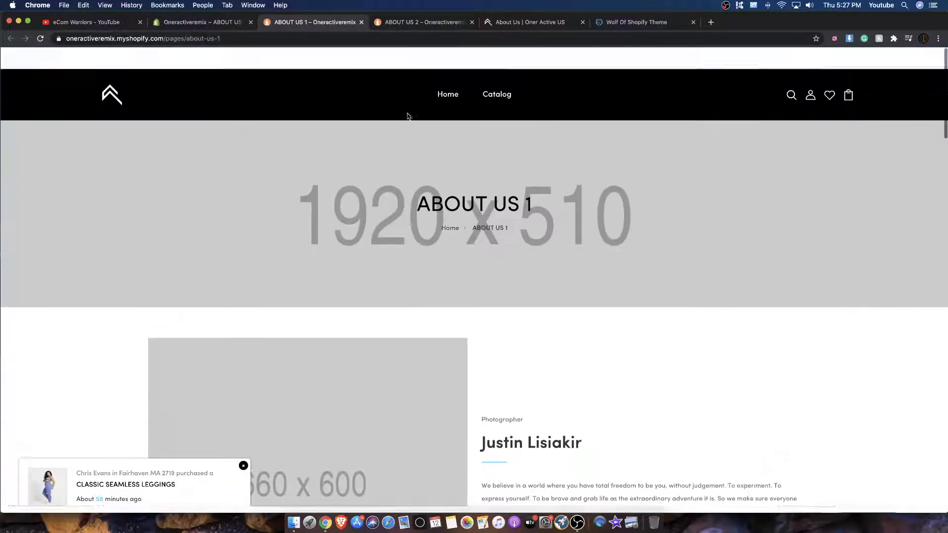
Compare the storefront layouts of the ABOUT US 2 and ABOUT US 1 pages.
{"action": "key", "text": "ctrl+Tab"}
{"action": "scroll", "coordinate": [484, 264], "scroll_direction": "down", "scroll_amount": 15}
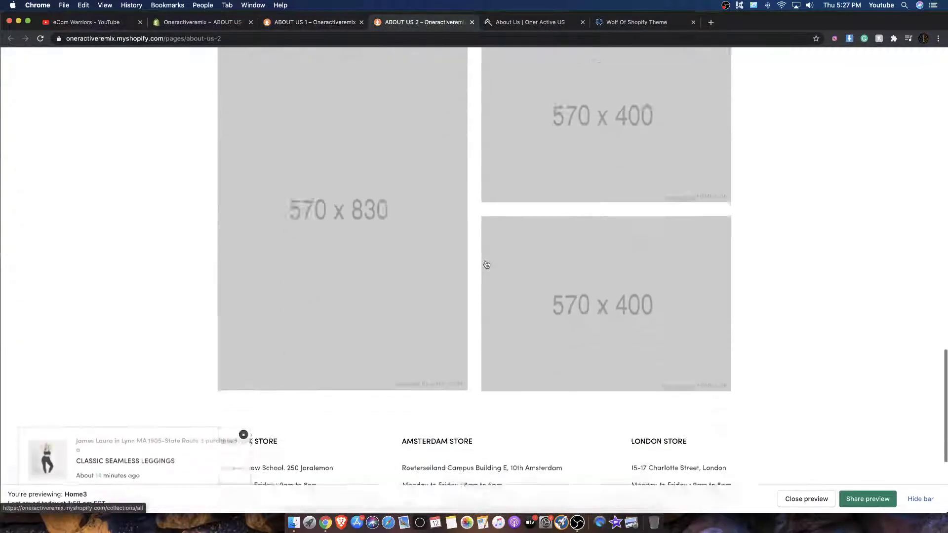
{"action": "scroll", "coordinate": [484, 263], "scroll_direction": "up", "scroll_amount": 15}
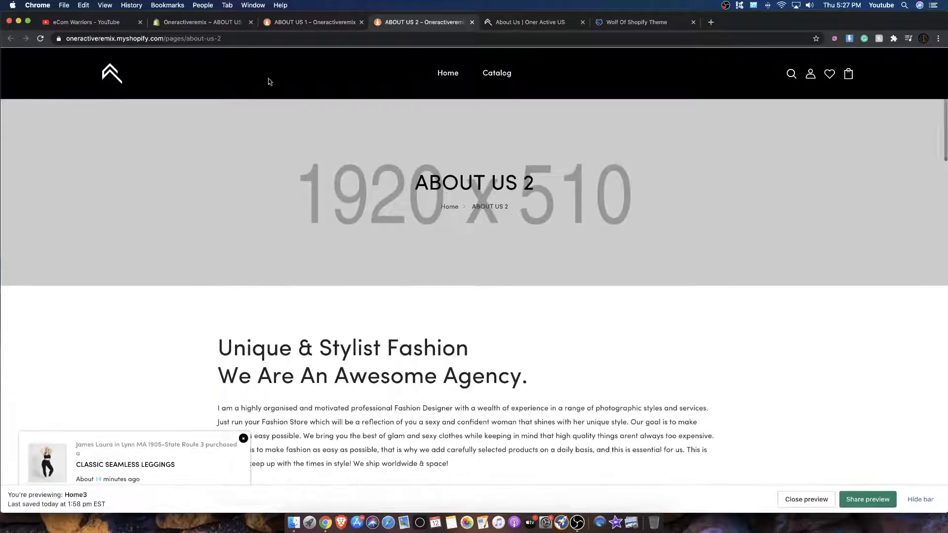
{"action": "left_click", "coordinate": [303, 25]}
{"action": "scroll", "coordinate": [368, 278], "scroll_direction": "down", "scroll_amount": 5}
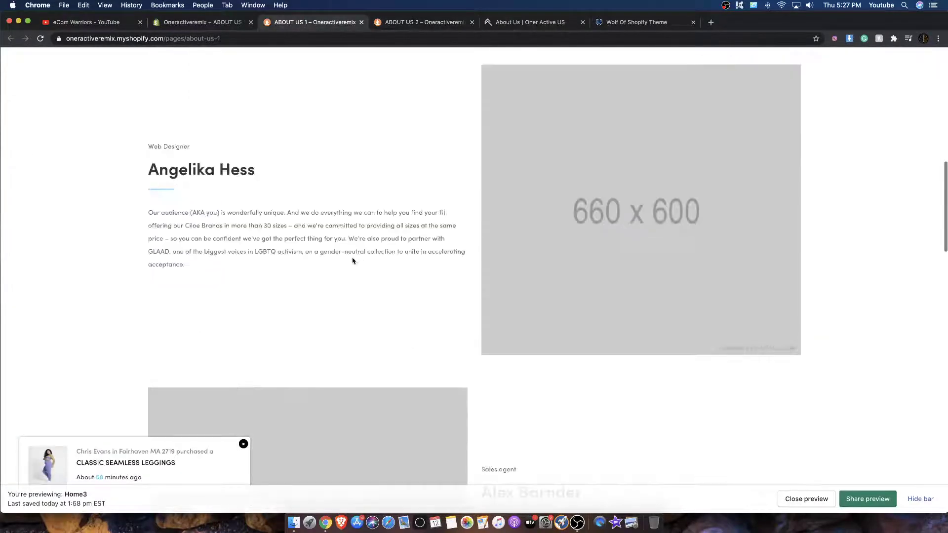
{"action": "scroll", "coordinate": [354, 260], "scroll_direction": "up", "scroll_amount": 10}
Compare Oner Active's original About Us page with the image and text sections of the ABOUT US 1 page.
{"action": "left_click", "coordinate": [530, 22]}
{"action": "scroll", "coordinate": [556, 339], "scroll_direction": "down", "scroll_amount": 10}
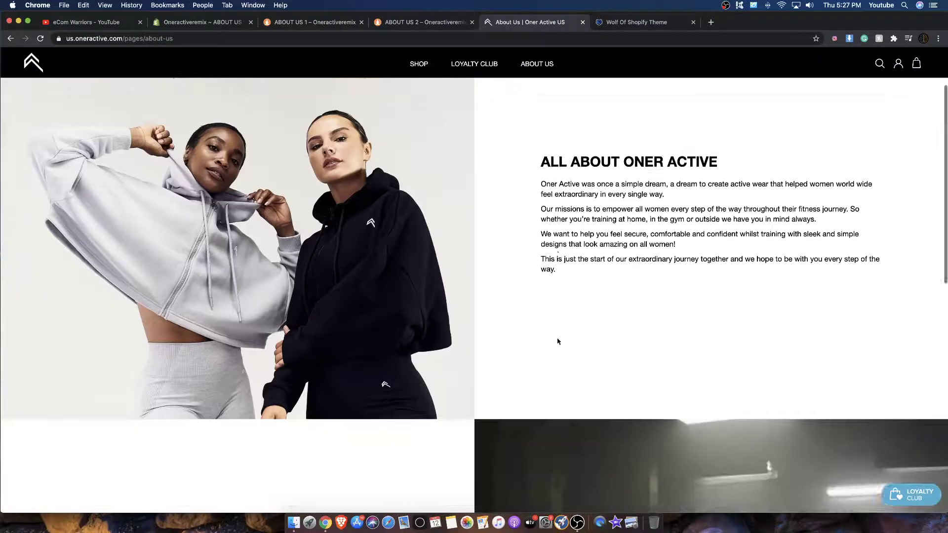
{"action": "scroll", "coordinate": [400, 305], "scroll_direction": "down", "scroll_amount": 3}
{"action": "scroll", "coordinate": [420, 316], "scroll_direction": "up", "scroll_amount": 15}
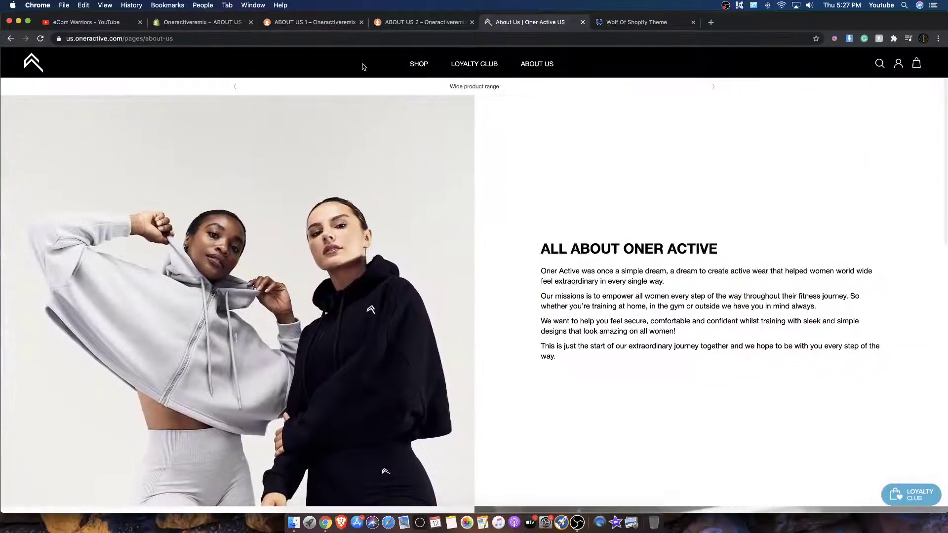
{"action": "left_click", "coordinate": [307, 26]}
{"action": "scroll", "coordinate": [256, 188], "scroll_direction": "down", "scroll_amount": 7}
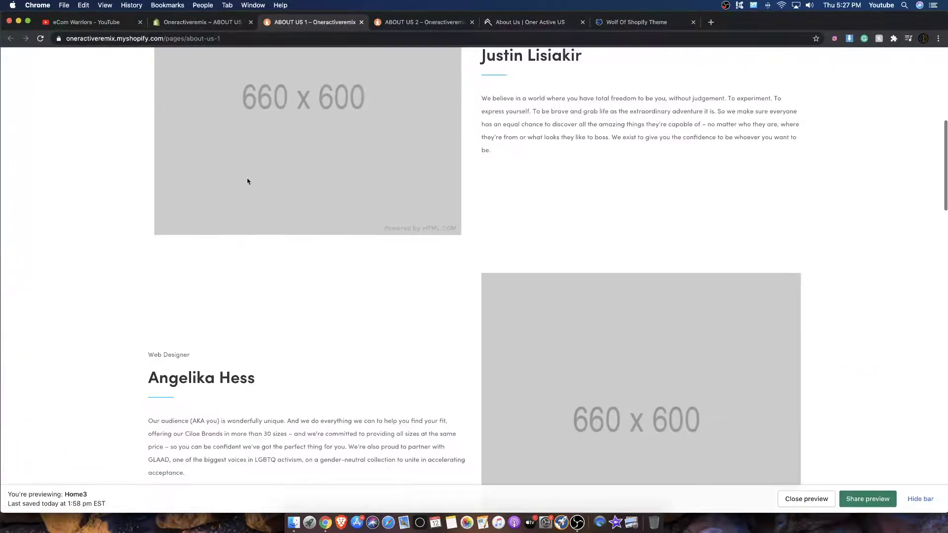
Close both About Us storefront previews and return to the ABOUT US 1 page in the Shopify admin.
{"action": "left_click", "coordinate": [202, 22]}
{"action": "left_click", "coordinate": [339, 22]}
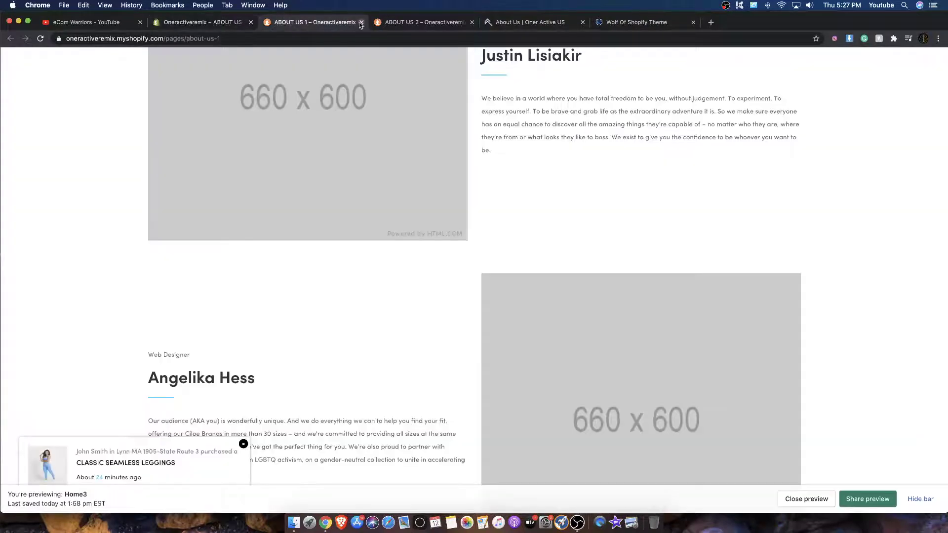
{"action": "left_click", "coordinate": [361, 22]}
{"action": "left_click", "coordinate": [361, 22]}
{"action": "left_click", "coordinate": [202, 22]}
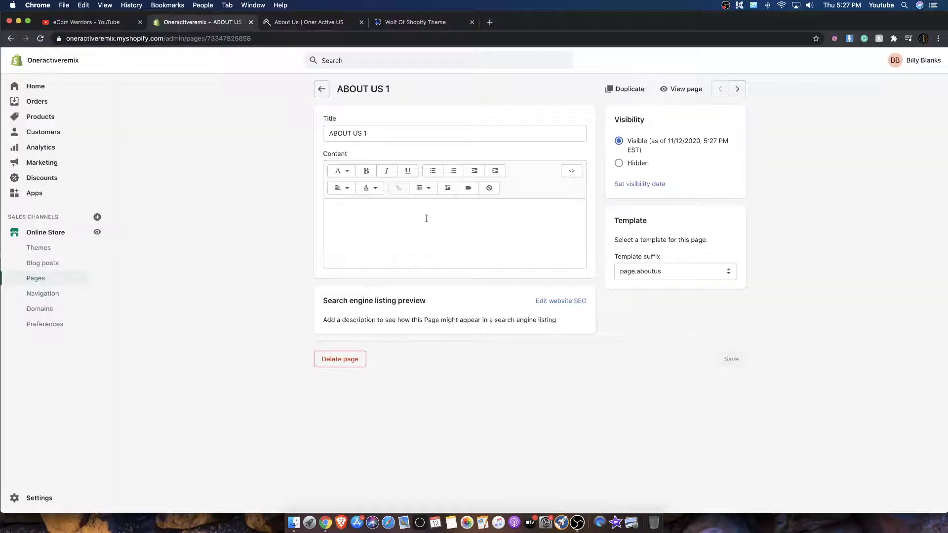
Delete the ABOUT US 2 page from the store's pages list.
{"action": "left_click", "coordinate": [320, 90]}
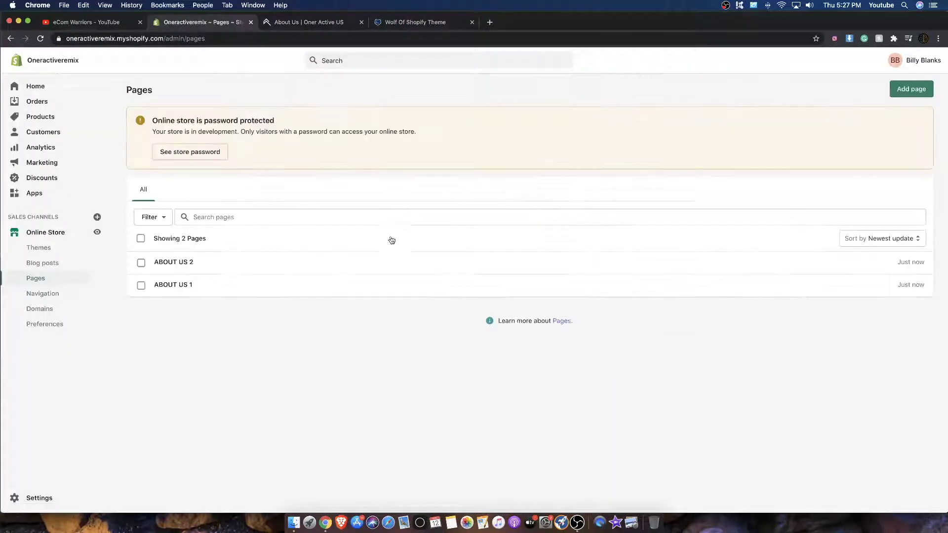
{"action": "left_click", "coordinate": [141, 263]}
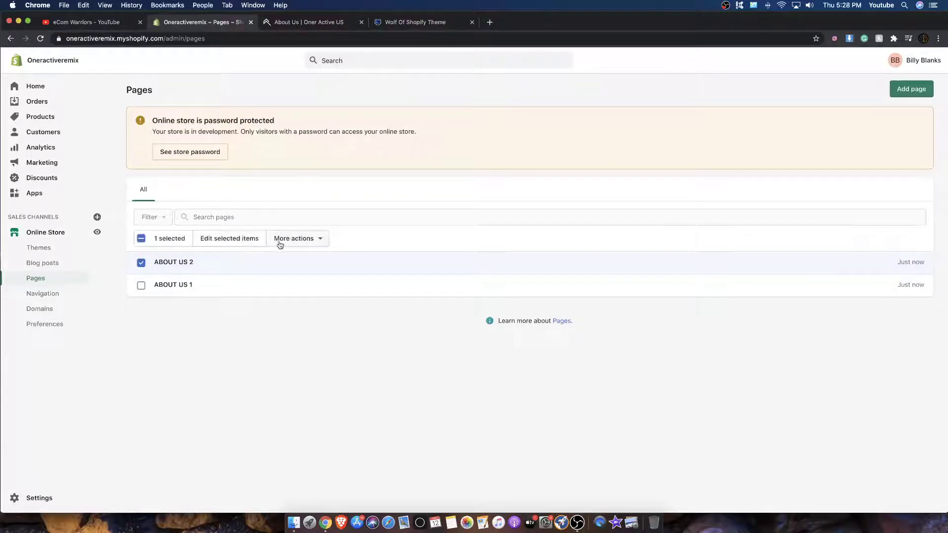
{"action": "left_click", "coordinate": [279, 242]}
{"action": "left_click", "coordinate": [286, 302]}
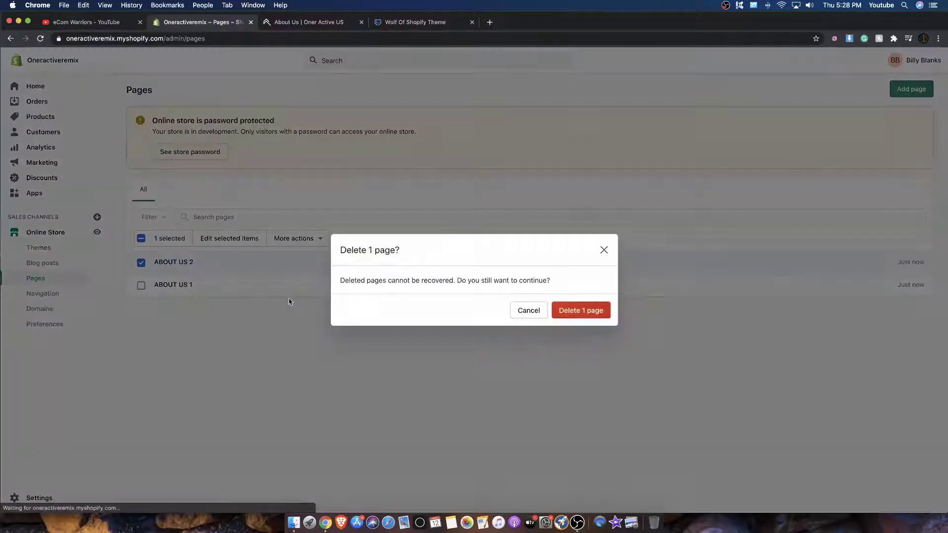
{"action": "left_click", "coordinate": [563, 309]}
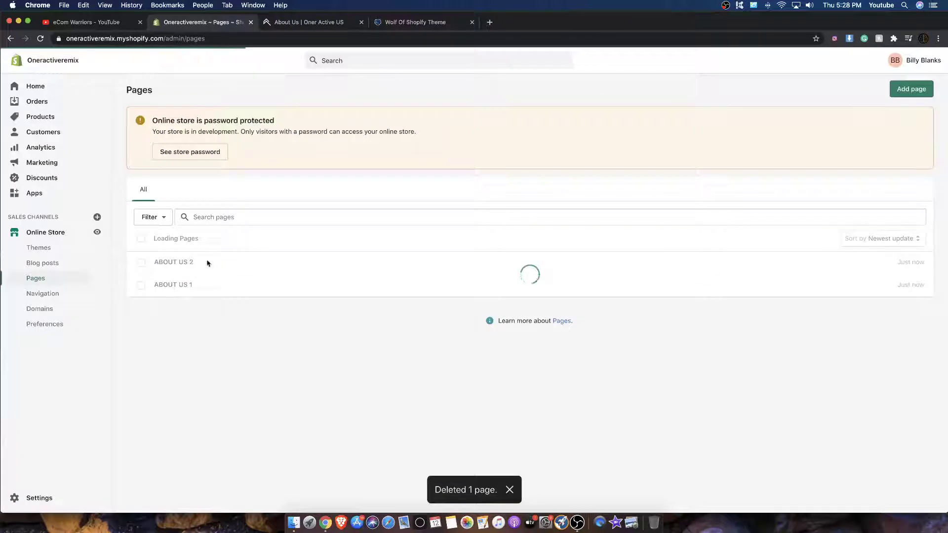
Open the ABOUT US 1 page and change its title to ABOUT US.
{"action": "left_click", "coordinate": [180, 262]}
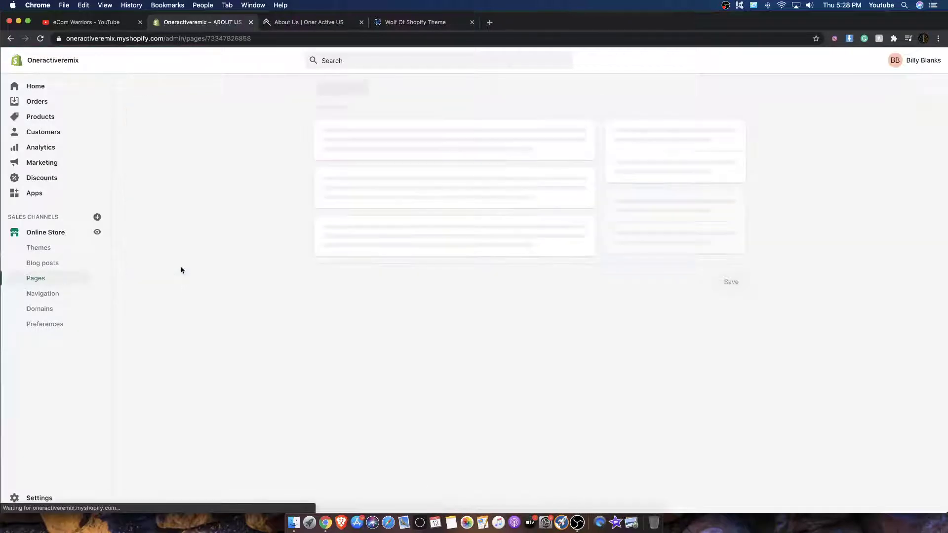
{"action": "left_click", "coordinate": [379, 136]}
{"action": "key", "text": "BackSpace"}
{"action": "key", "text": "BackSpace"}
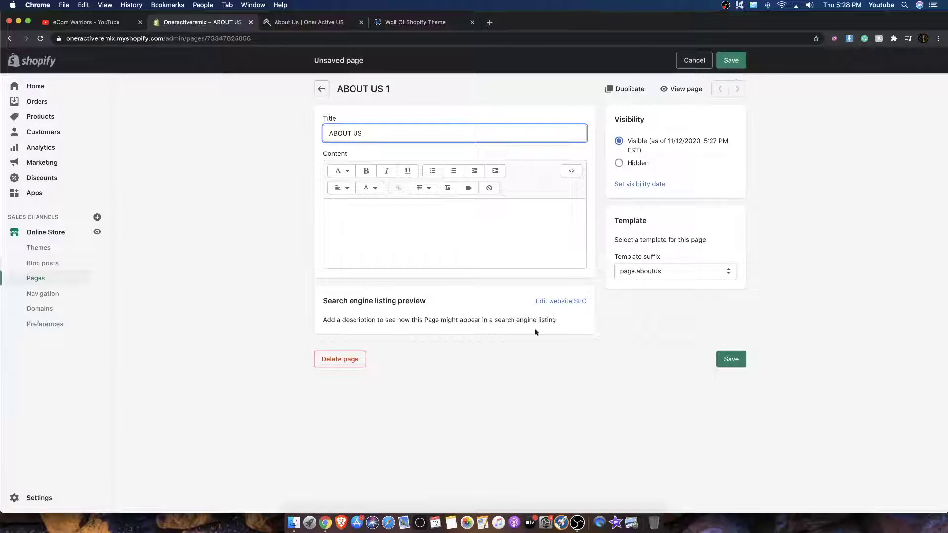
Set the page's URL handle to about-us in its search engine listing and save the page.
{"action": "left_click", "coordinate": [556, 302]}
{"action": "scroll", "coordinate": [562, 302], "scroll_direction": "down", "scroll_amount": 2}
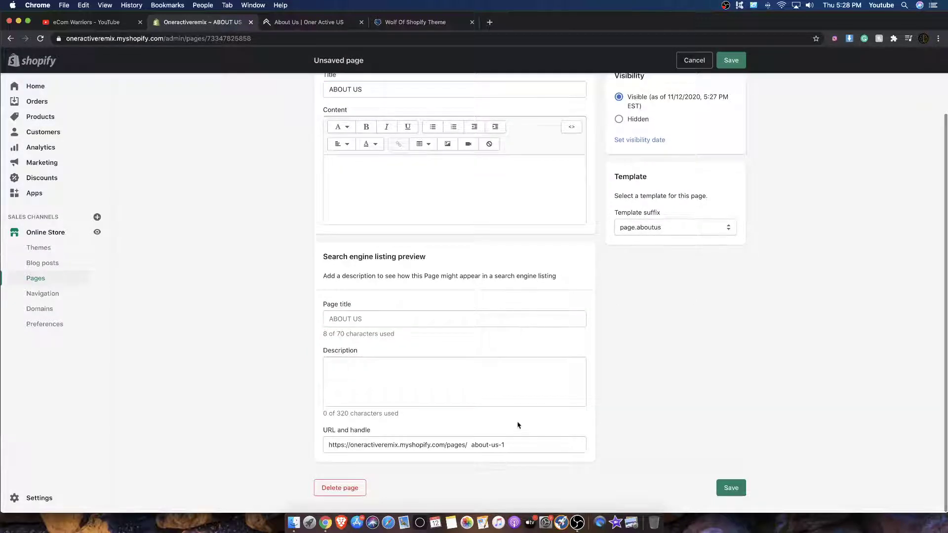
{"action": "left_click", "coordinate": [515, 444]}
{"action": "key", "text": "BackSpace"}
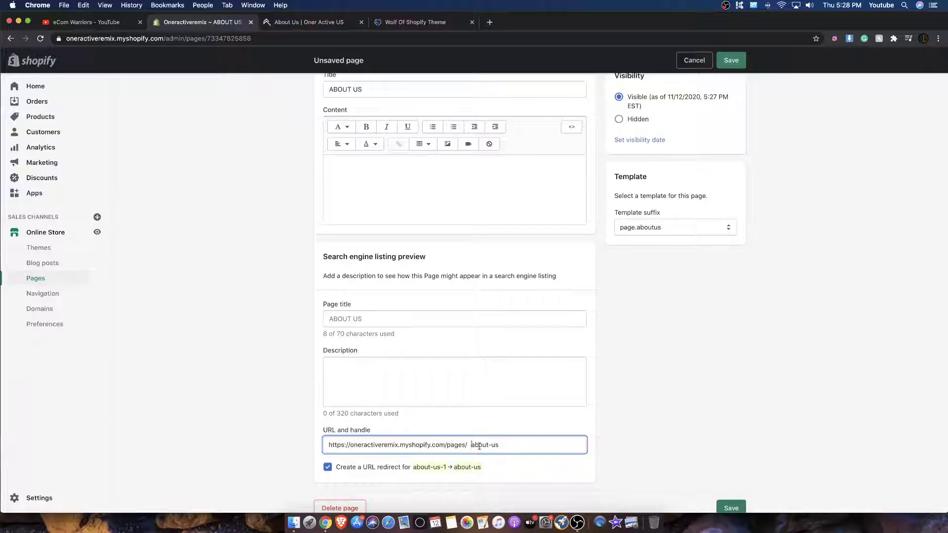
{"action": "left_click", "coordinate": [730, 508]}
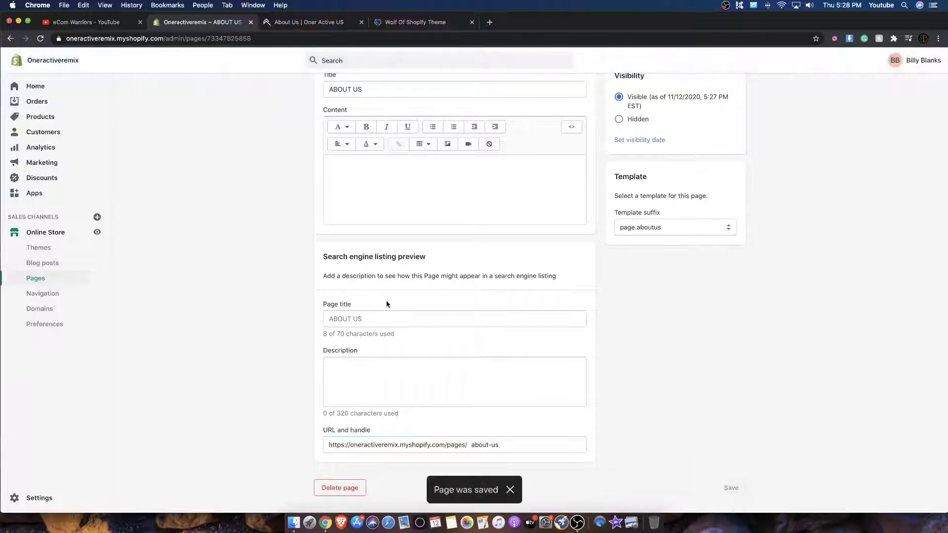
{"action": "scroll", "coordinate": [410, 270], "scroll_direction": "up", "scroll_amount": 2}
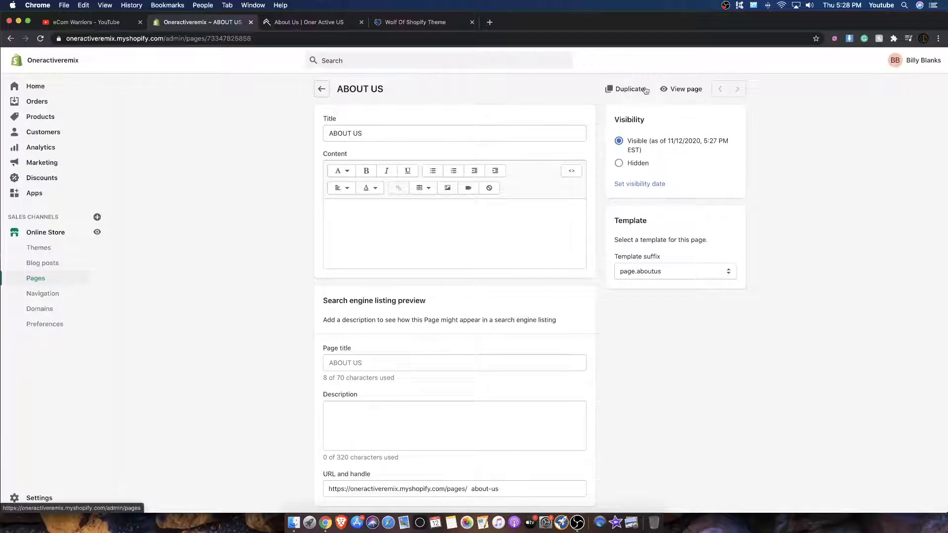
Create a store page titled FAQ'S with the page.FAQs template, save it and return to the pages list.
{"action": "left_click", "coordinate": [36, 230]}
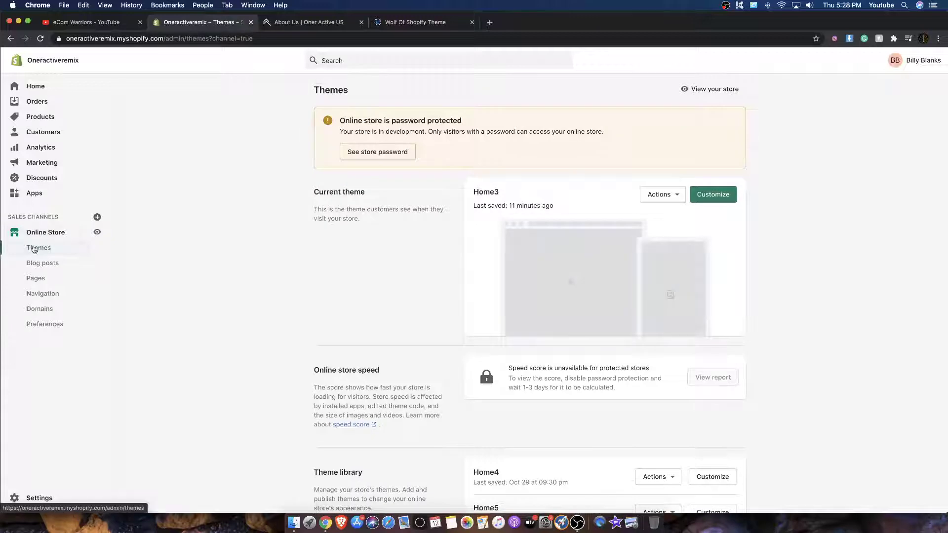
{"action": "left_click", "coordinate": [36, 279]}
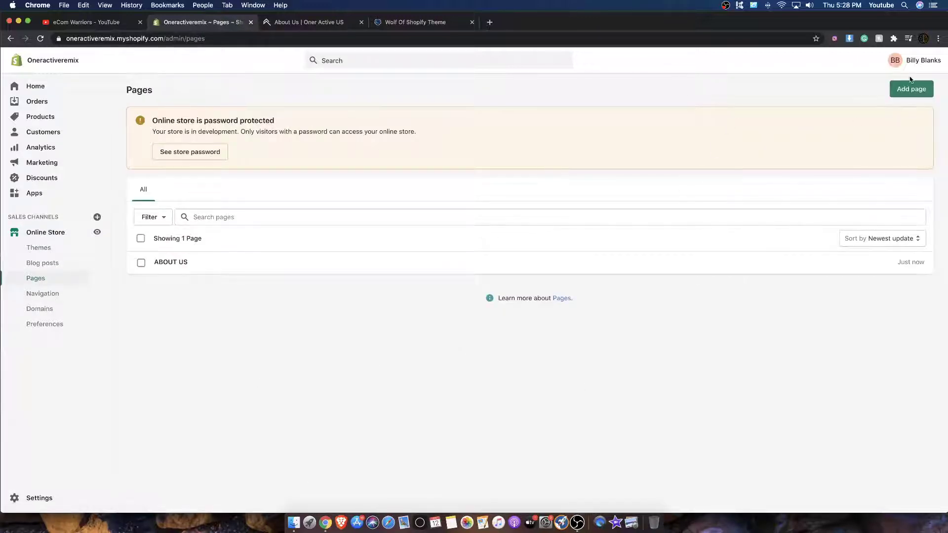
{"action": "left_click", "coordinate": [908, 87]}
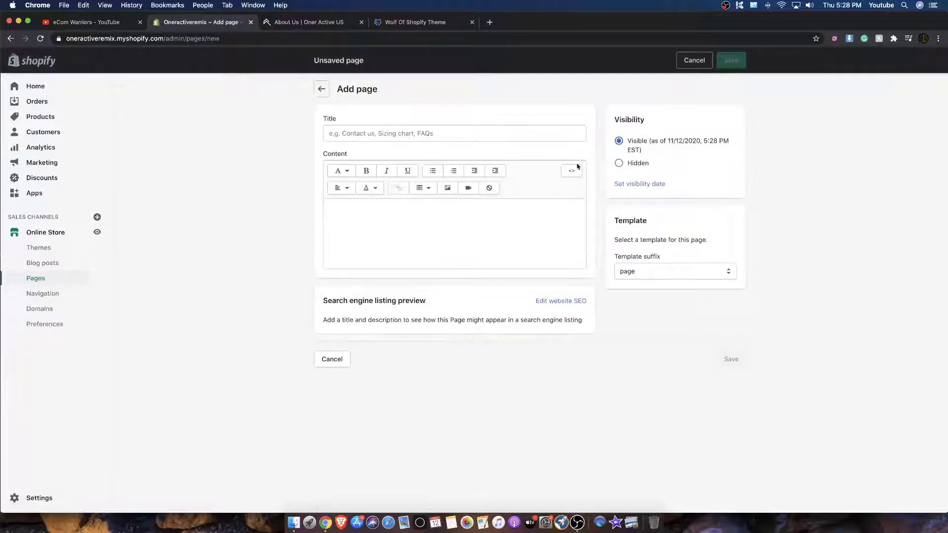
{"action": "left_click", "coordinate": [467, 130]}
{"action": "type", "text": "FAQ'S"}
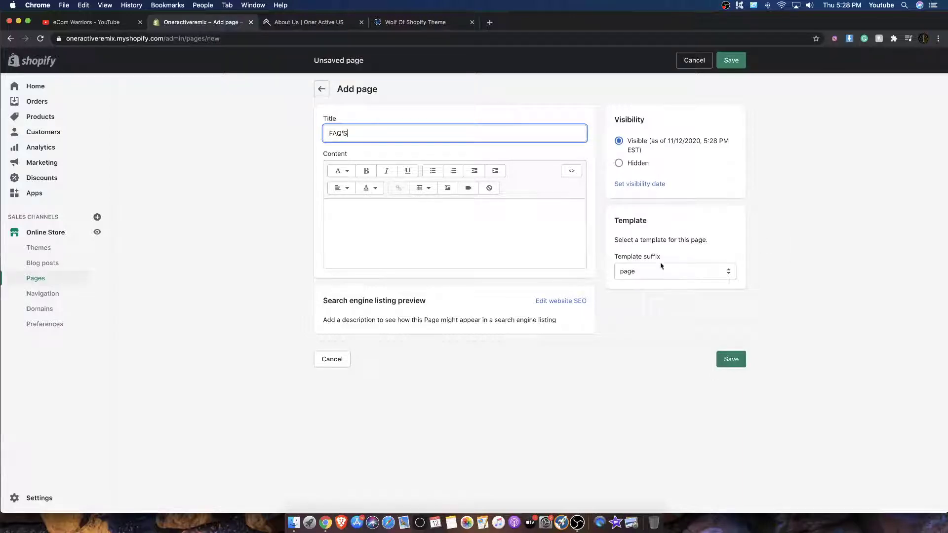
{"action": "left_click", "coordinate": [661, 266]}
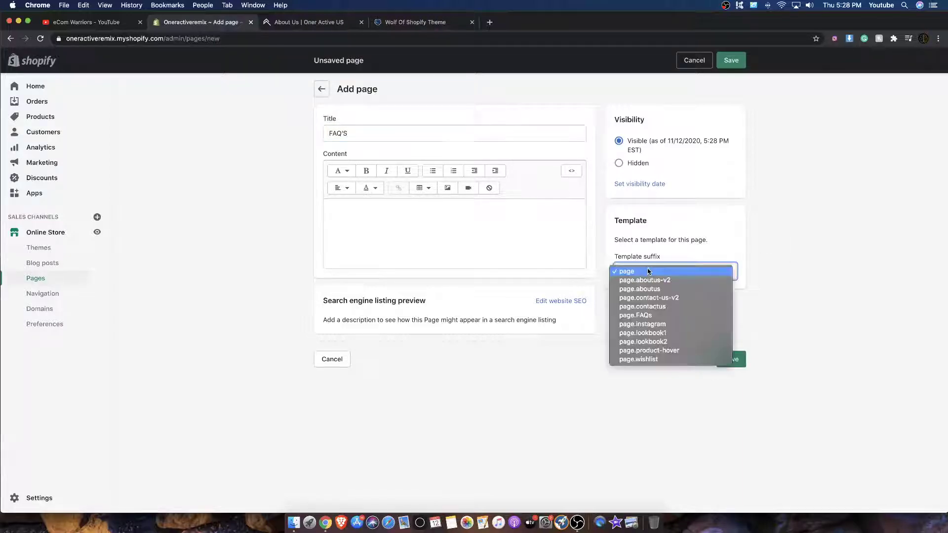
{"action": "left_click", "coordinate": [647, 316]}
{"action": "left_click", "coordinate": [730, 360]}
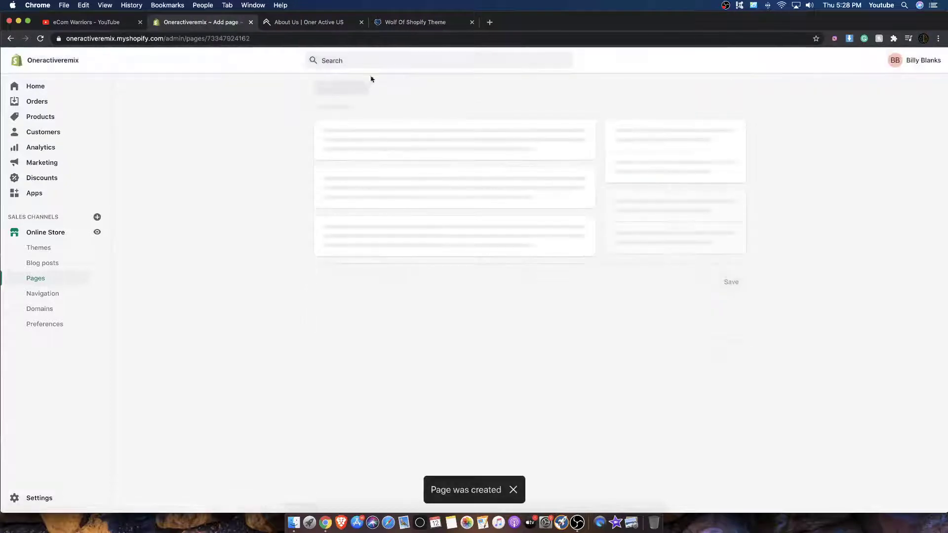
{"action": "left_click", "coordinate": [322, 88]}
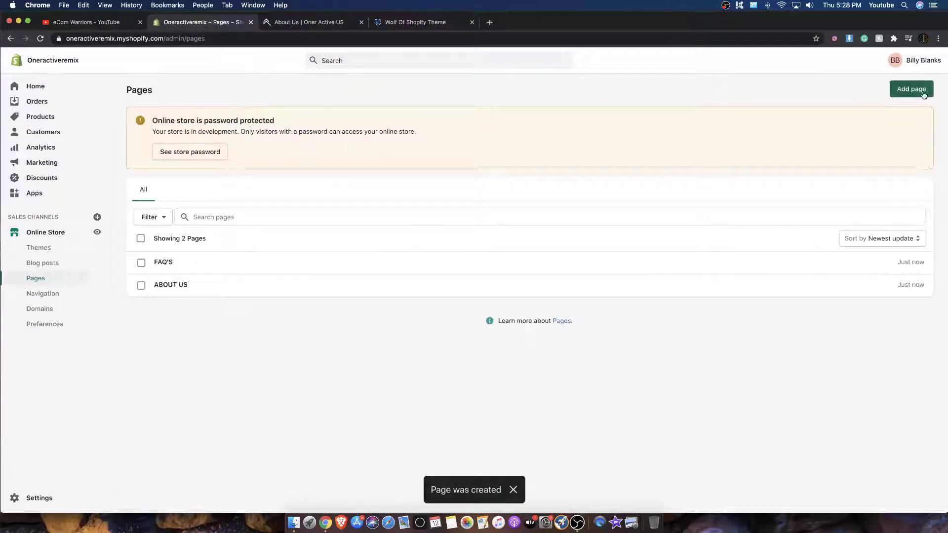
Create a store page titled CONTACT US with the page.contactus template, save it and return to the pages list.
{"action": "left_click", "coordinate": [923, 94]}
{"action": "left_click", "coordinate": [662, 271]}
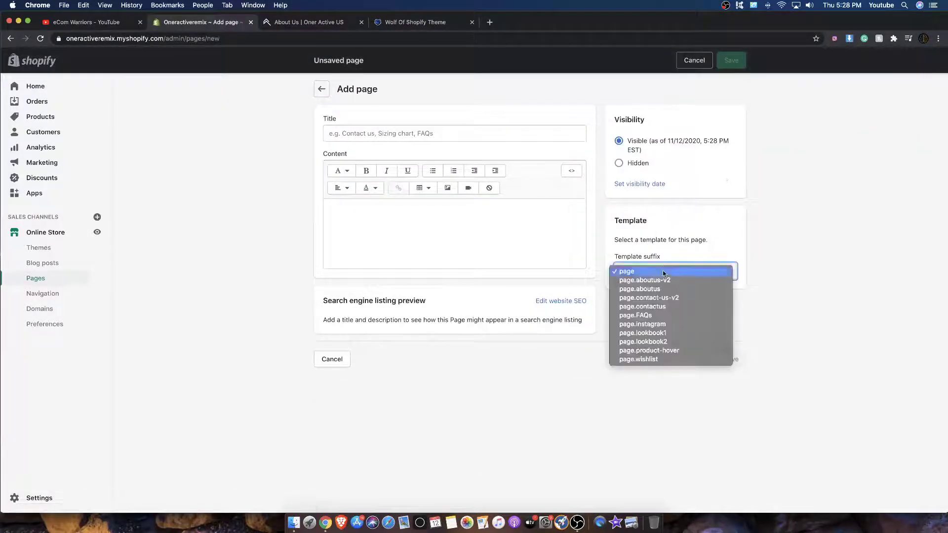
{"action": "left_click", "coordinate": [651, 306]}
{"action": "left_click", "coordinate": [366, 131]}
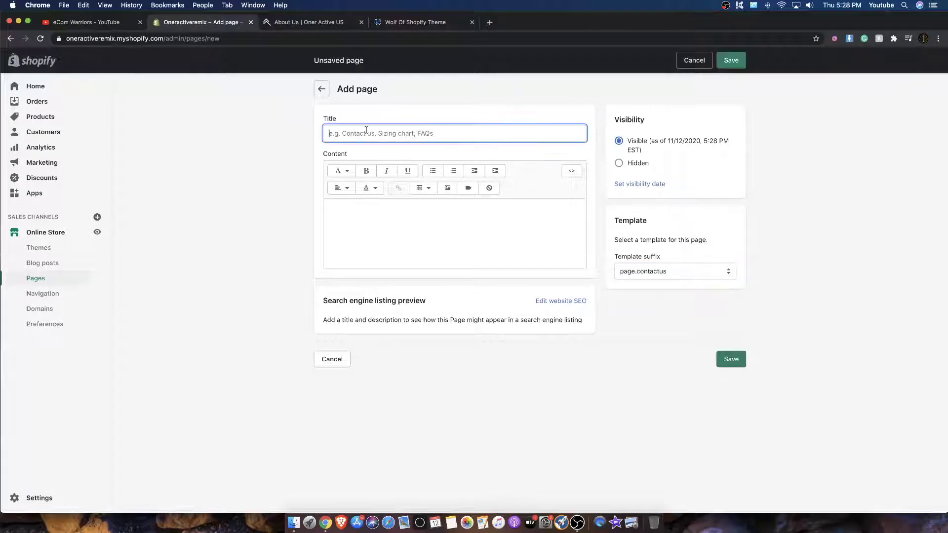
{"action": "type", "text": "X"}
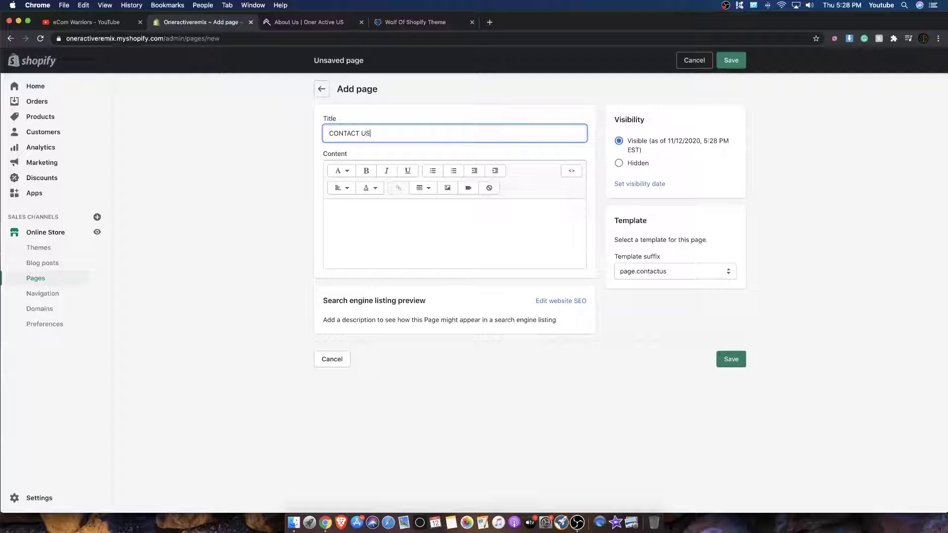
{"action": "left_click", "coordinate": [729, 60]}
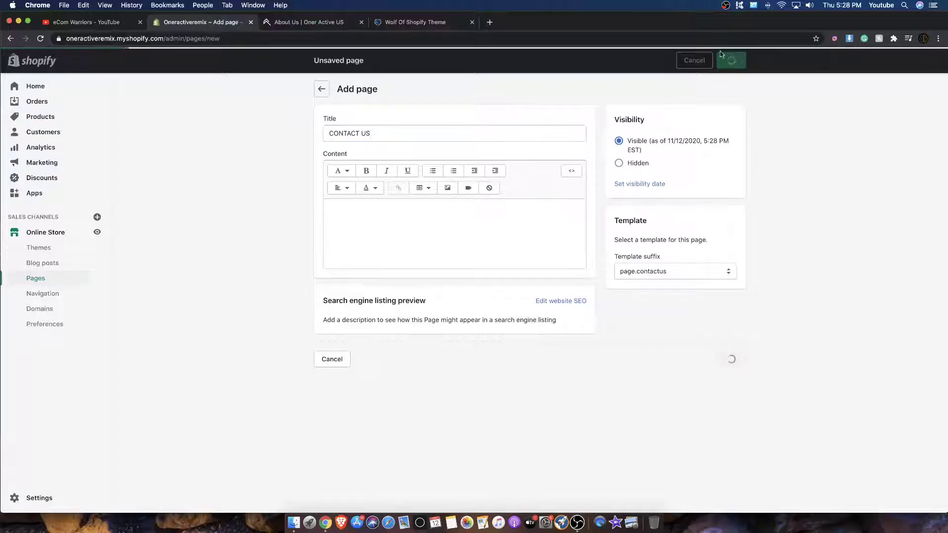
{"action": "left_click", "coordinate": [322, 90]}
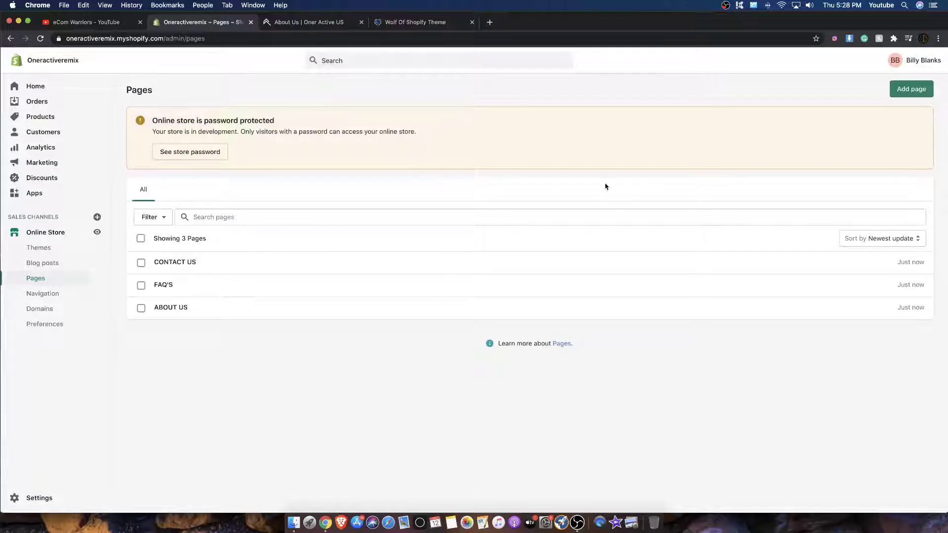
Start another new store page and open its list of template suffixes.
{"action": "left_click", "coordinate": [912, 89]}
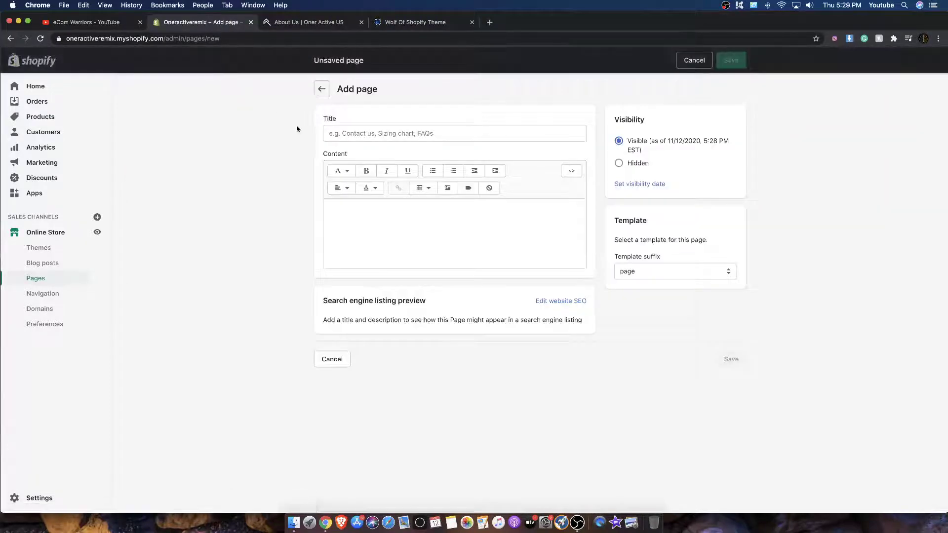
{"action": "left_click", "coordinate": [647, 272]}
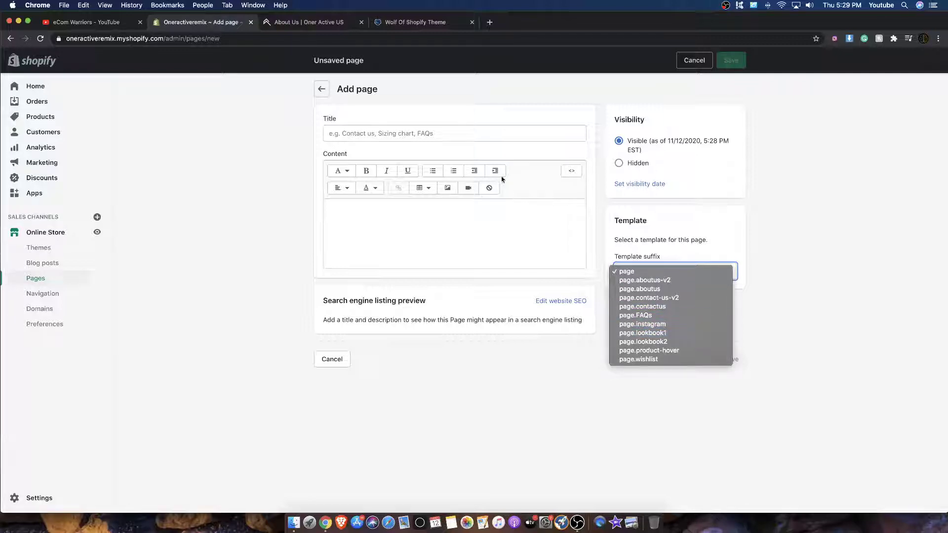
Examine the footer links of Oner Active's original site and its Instagram profile, and return to the unsaved Shopify page.
{"action": "left_click", "coordinate": [315, 29]}
{"action": "left_click", "coordinate": [315, 29]}
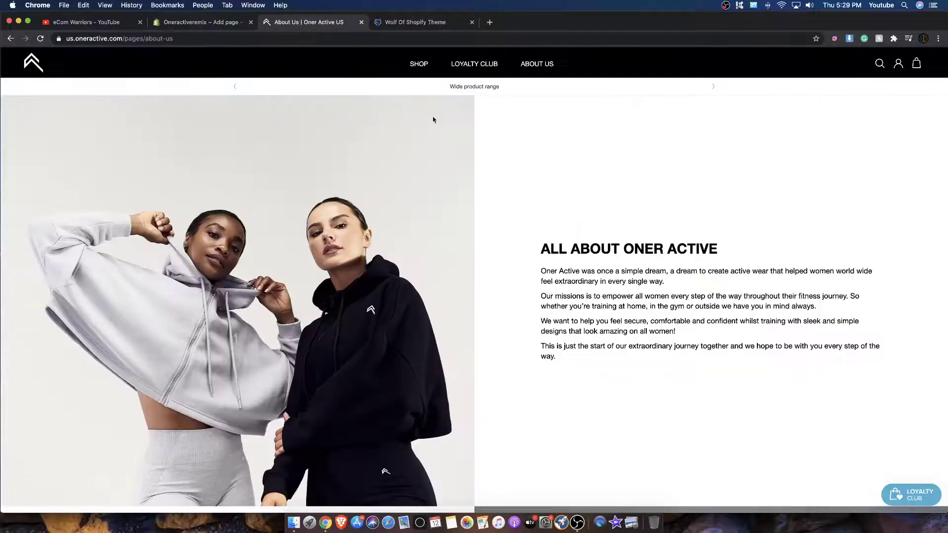
{"action": "scroll", "coordinate": [433, 118], "scroll_direction": "down", "scroll_amount": 15}
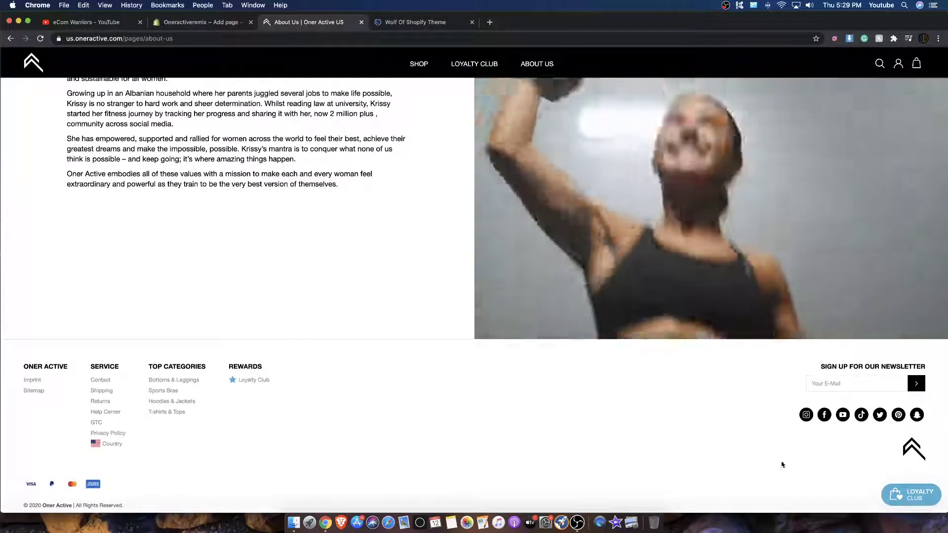
{"action": "left_click", "coordinate": [842, 414]}
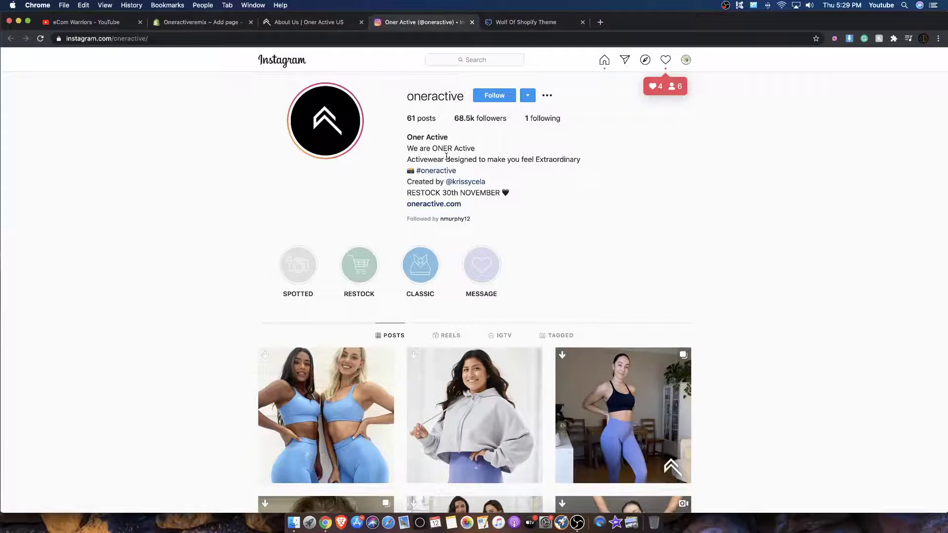
{"action": "scroll", "coordinate": [446, 156], "scroll_direction": "down", "scroll_amount": 6}
{"action": "scroll", "coordinate": [423, 191], "scroll_direction": "up", "scroll_amount": 4}
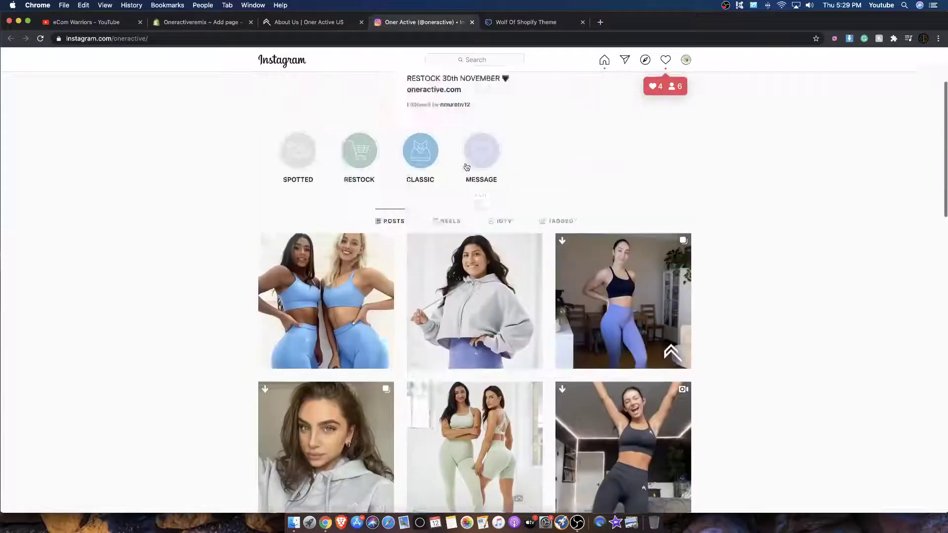
{"action": "key", "text": "ctrl+shift+Tab"}
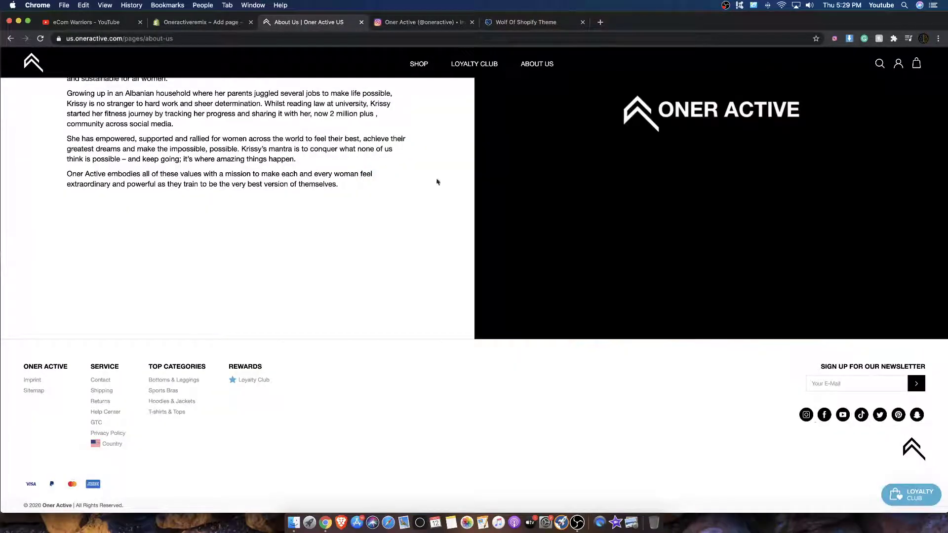
{"action": "key", "text": "ctrl+shift+Tab"}
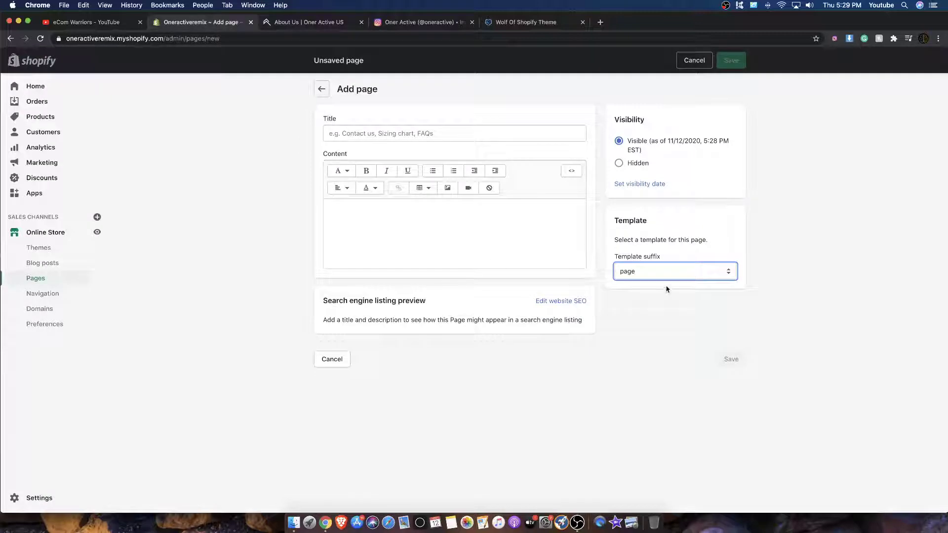
Give the new page the page.wishlist template and the title WISHLIST, save it and return to the pages list.
{"action": "left_click", "coordinate": [669, 279]}
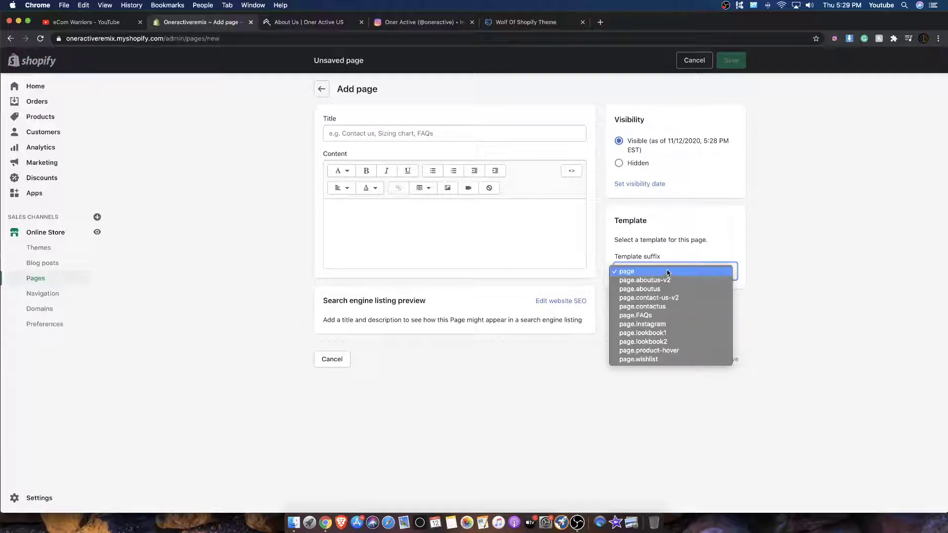
{"action": "left_click", "coordinate": [658, 359]}
{"action": "left_click", "coordinate": [375, 133]}
{"action": "type", "text": "WISHLIST"}
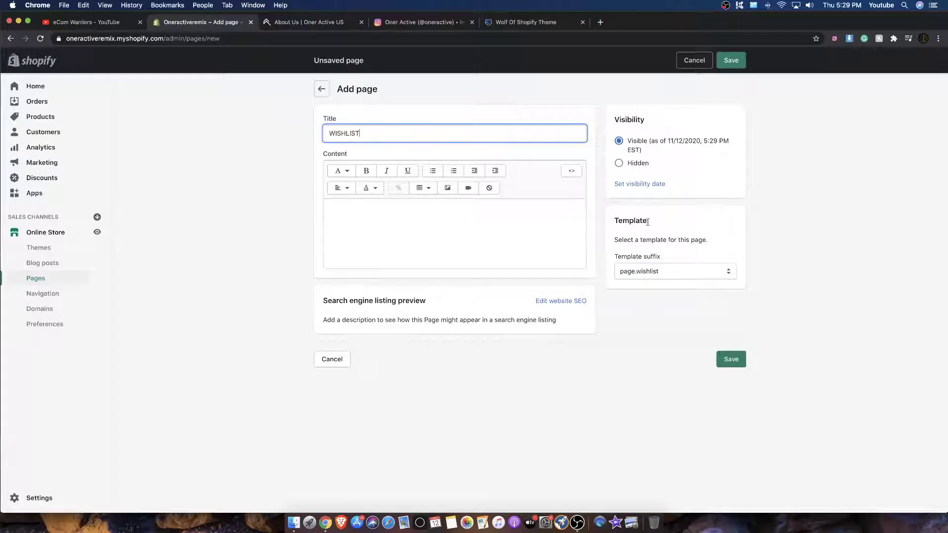
{"action": "left_click", "coordinate": [734, 67]}
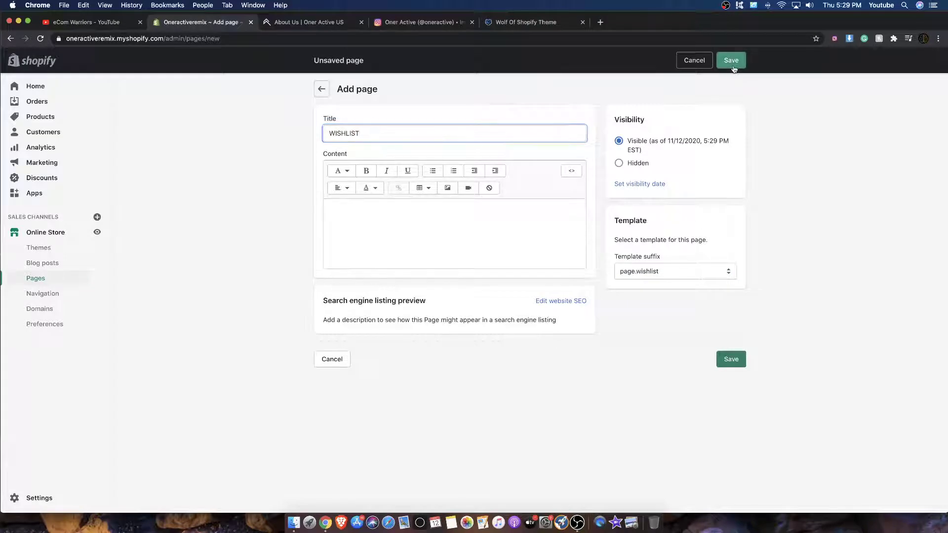
{"action": "left_click", "coordinate": [322, 89]}
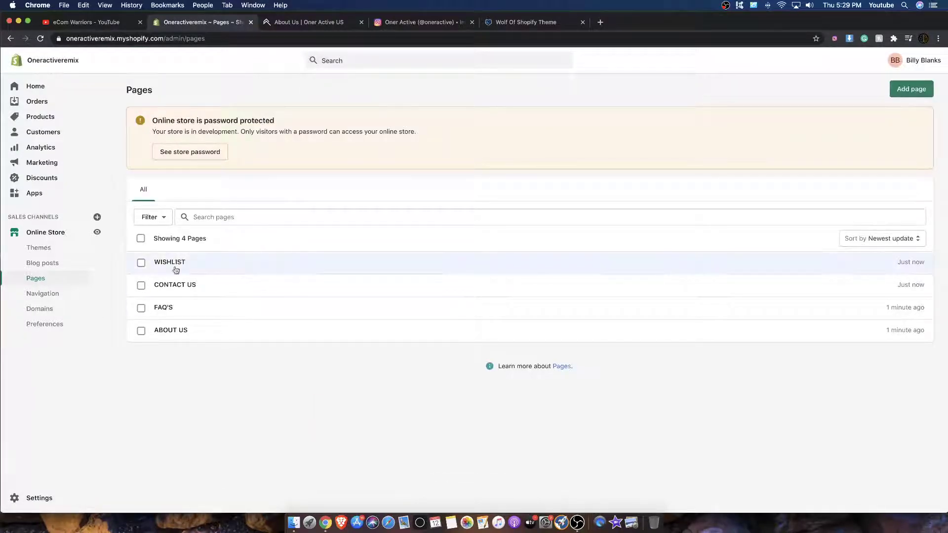
Open the current Home3 theme for customizing and switch the editor to the ABOUT US page.
{"action": "left_click", "coordinate": [58, 232]}
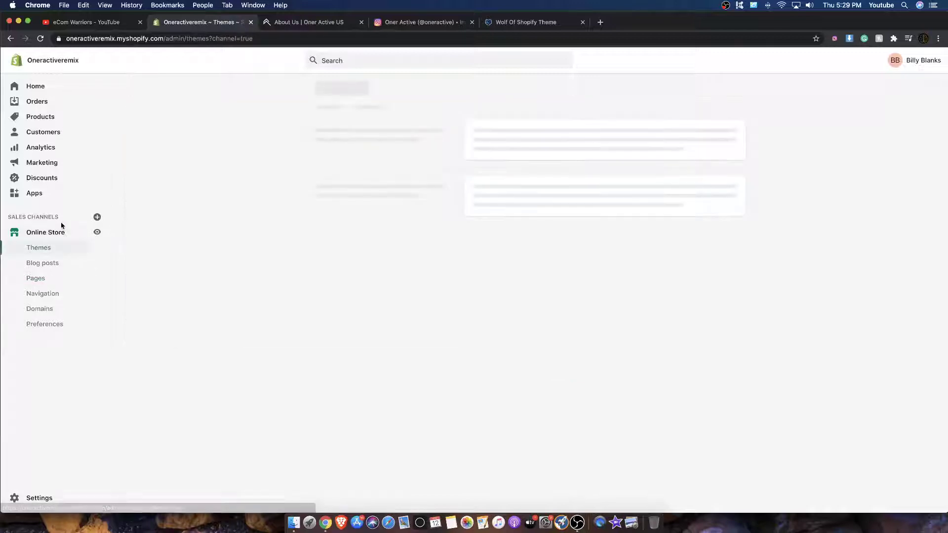
{"action": "left_click", "coordinate": [716, 196]}
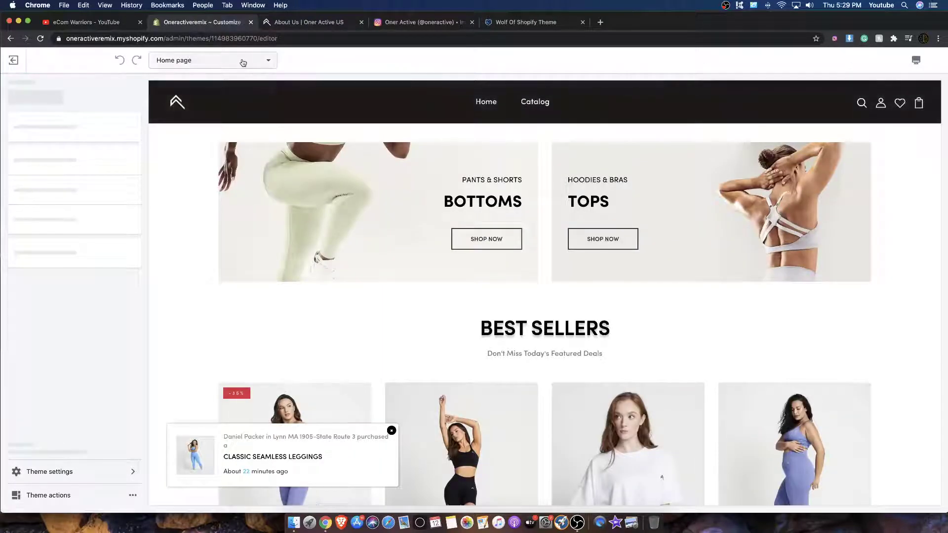
{"action": "left_click", "coordinate": [243, 62]}
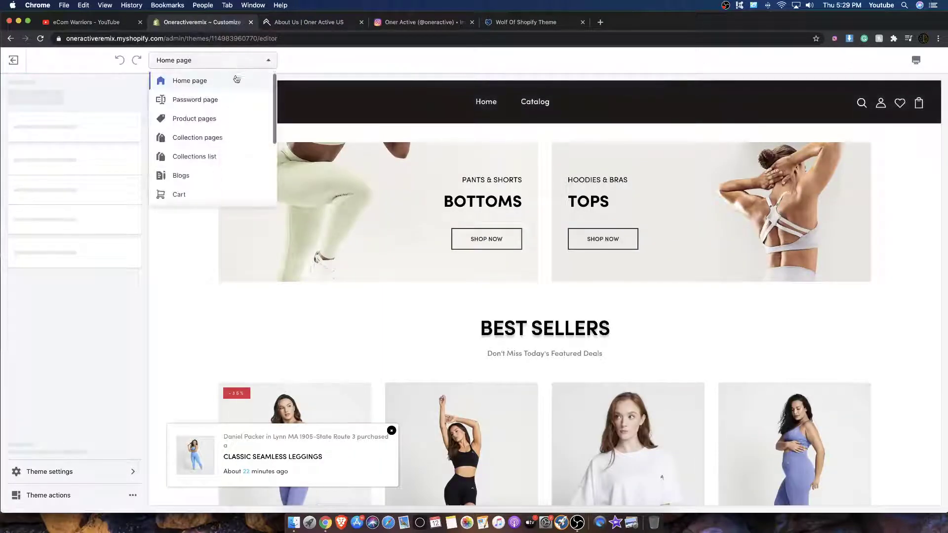
{"action": "scroll", "coordinate": [219, 148], "scroll_direction": "down", "scroll_amount": 3}
{"action": "scroll", "coordinate": [218, 177], "scroll_direction": "up", "scroll_amount": 3}
{"action": "scroll", "coordinate": [218, 176], "scroll_direction": "down", "scroll_amount": 5}
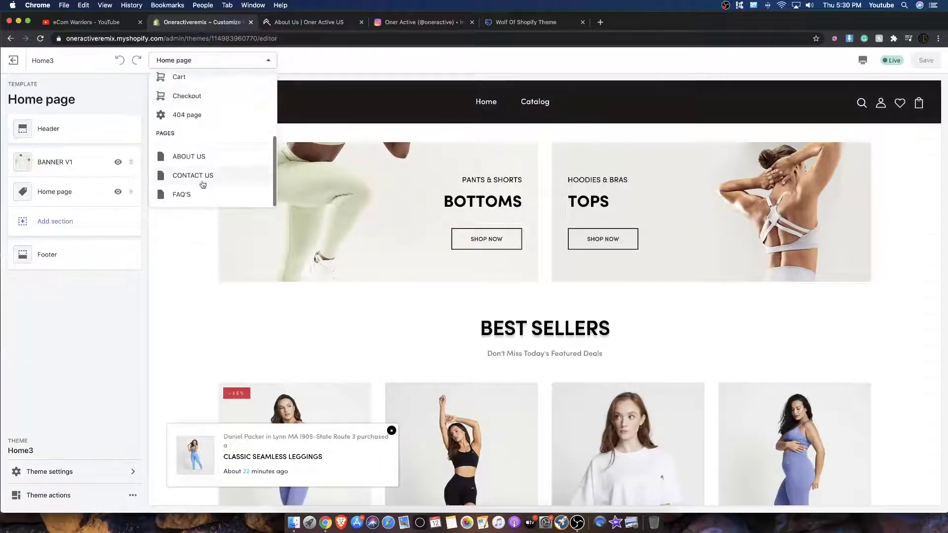
{"action": "left_click", "coordinate": [185, 157]}
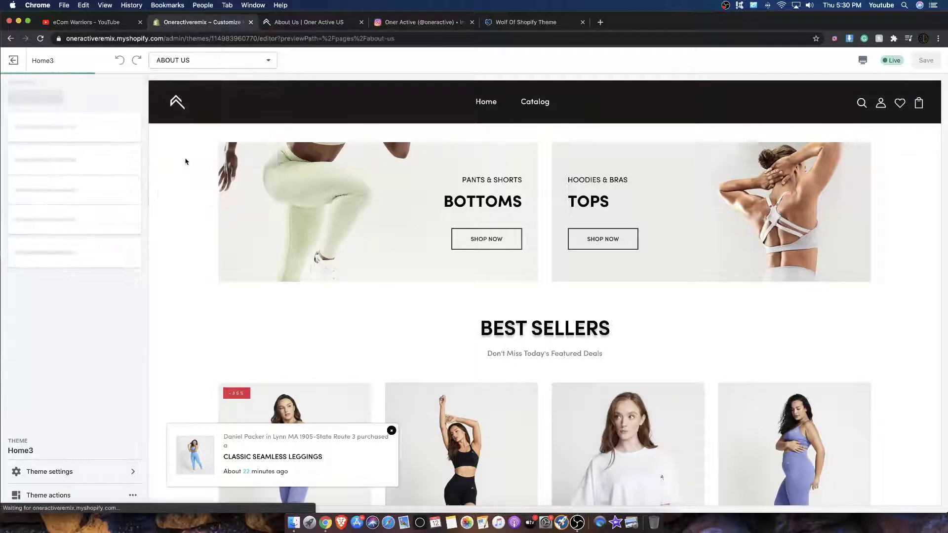
Open the About Us section's settings and examine its placeholder introductions, shop-with-us reasons and Instagram area in the page preview.
{"action": "scroll", "coordinate": [169, 137], "scroll_direction": "down", "scroll_amount": 10}
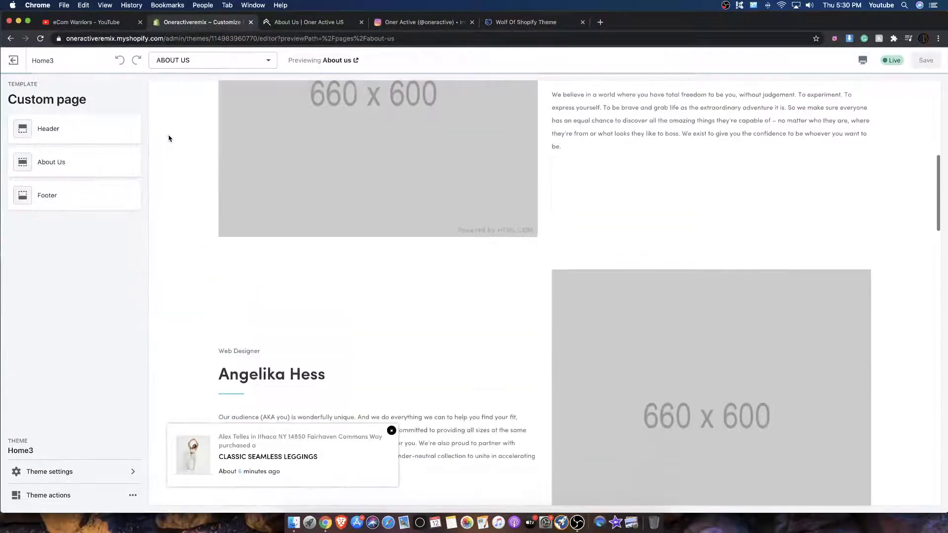
{"action": "scroll", "coordinate": [166, 138], "scroll_direction": "up", "scroll_amount": 4}
{"action": "left_click", "coordinate": [74, 170]}
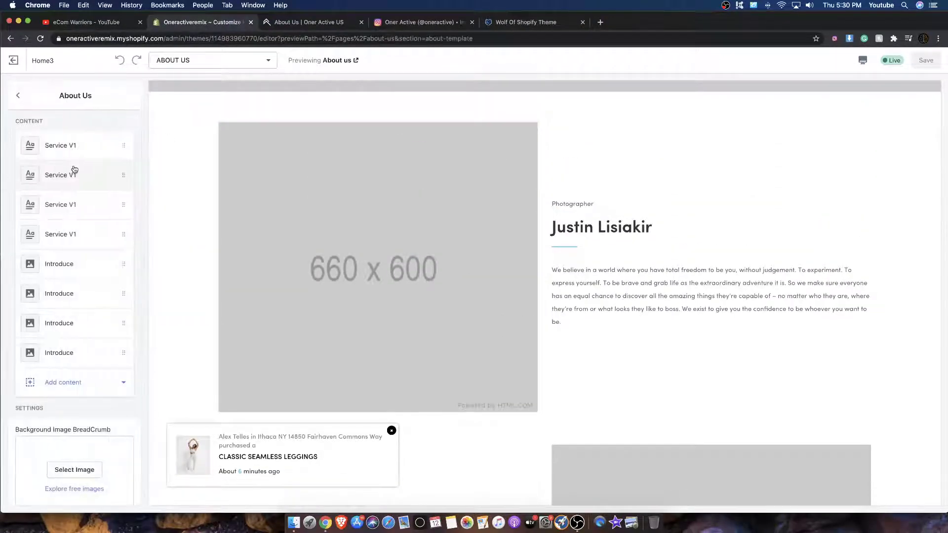
{"action": "scroll", "coordinate": [440, 144], "scroll_direction": "down", "scroll_amount": 15}
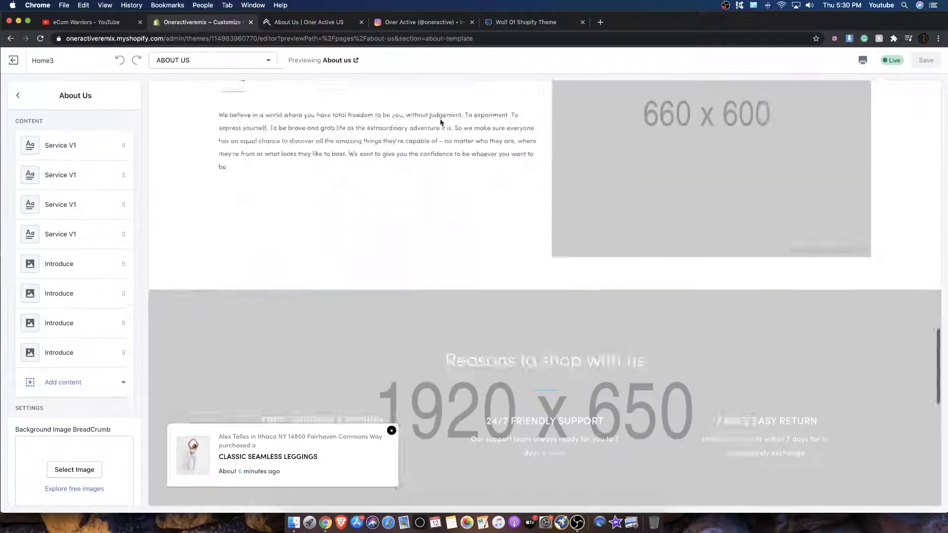
{"action": "scroll", "coordinate": [441, 121], "scroll_direction": "down", "scroll_amount": 5}
{"action": "scroll", "coordinate": [442, 121], "scroll_direction": "up", "scroll_amount": 20}
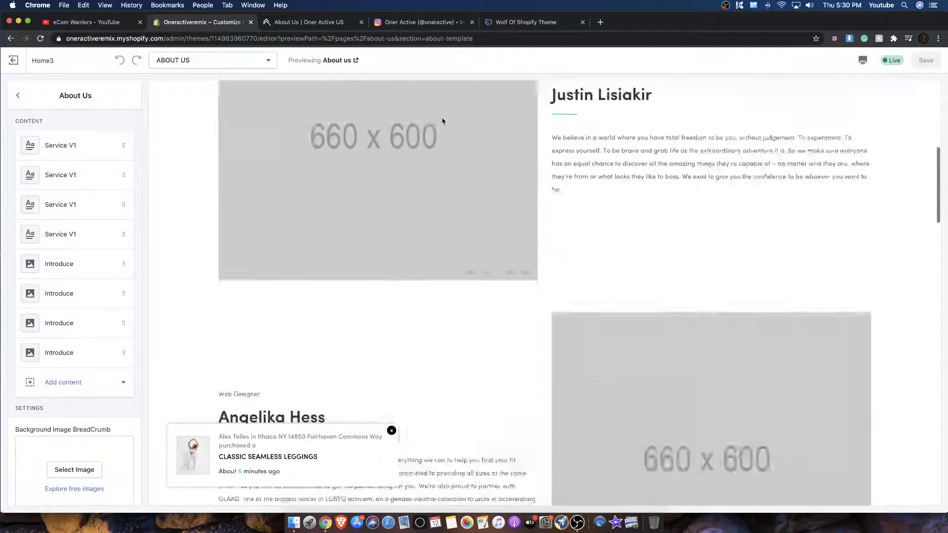
{"action": "scroll", "coordinate": [442, 120], "scroll_direction": "down", "scroll_amount": 20}
{"action": "scroll", "coordinate": [167, 349], "scroll_direction": "down", "scroll_amount": 3}
Open the last Introduce block and search the page for its title to locate it in the preview.
{"action": "left_click", "coordinate": [80, 357]}
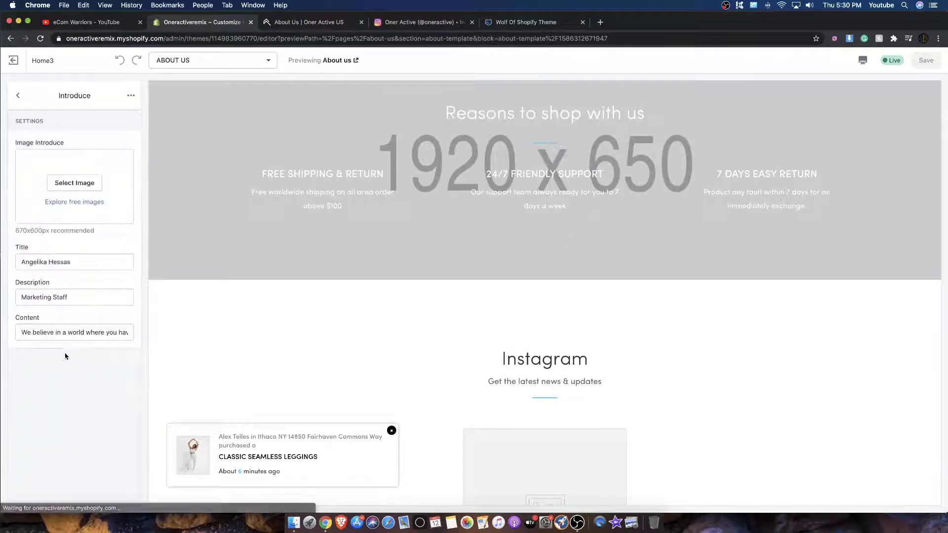
{"action": "left_click", "coordinate": [131, 95]}
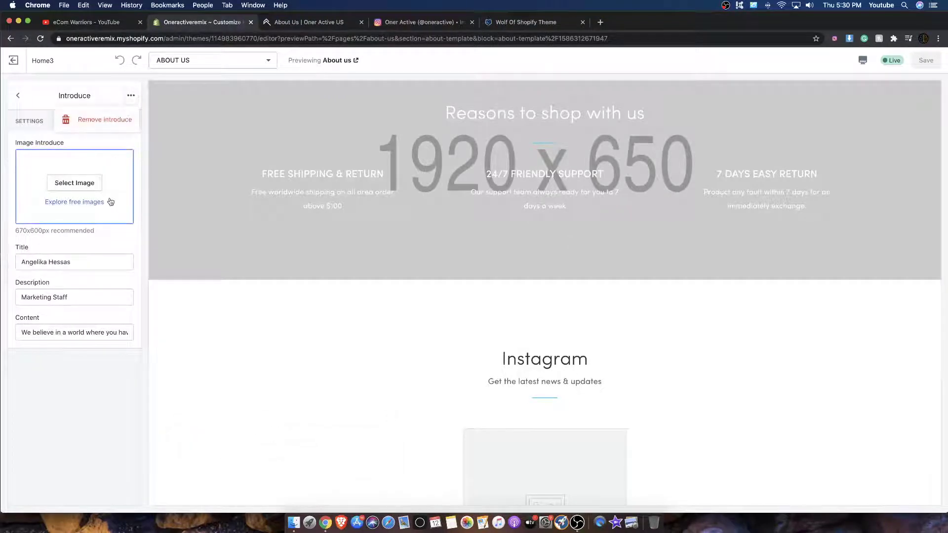
{"action": "left_click", "coordinate": [86, 296]}
{"action": "scroll", "coordinate": [546, 307], "scroll_direction": "down", "scroll_amount": 6}
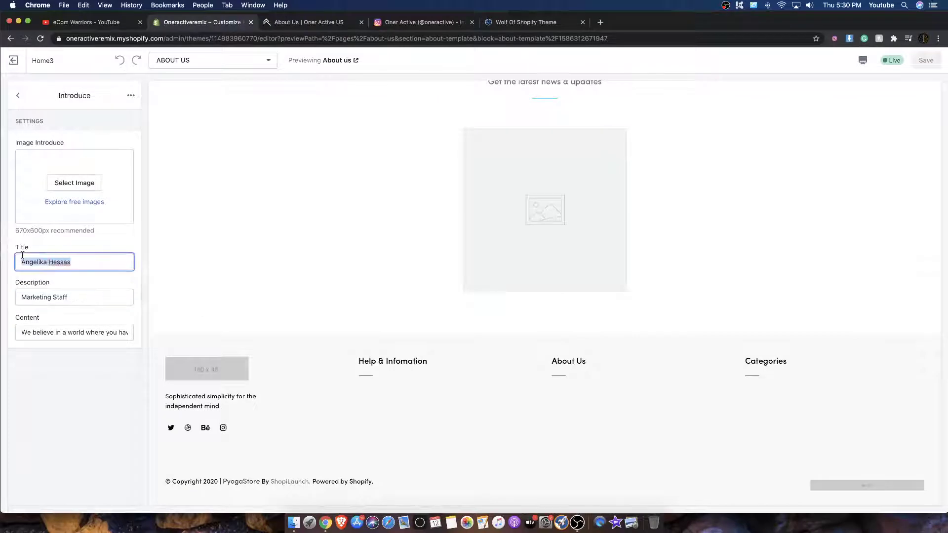
{"action": "scroll", "coordinate": [291, 306], "scroll_direction": "up", "scroll_amount": 5}
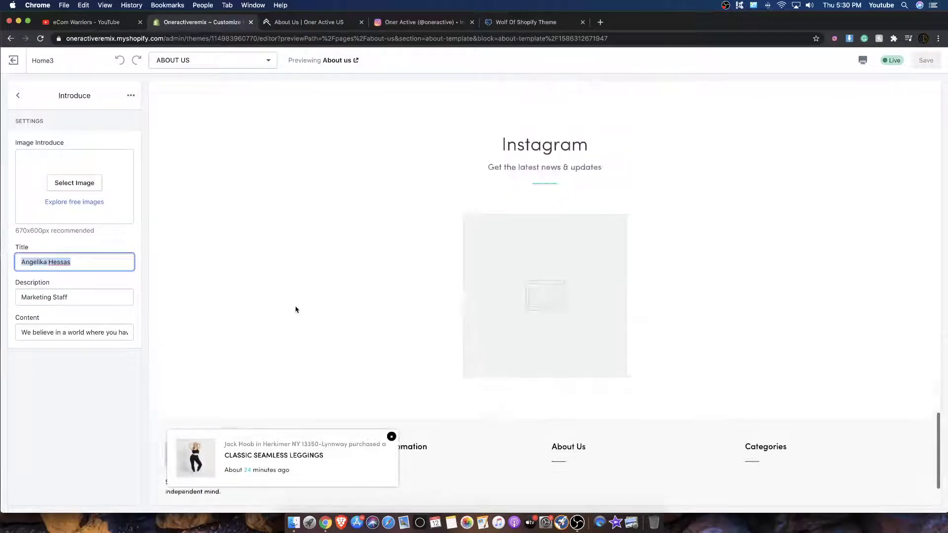
{"action": "key", "text": "super+f"}
{"action": "scroll", "coordinate": [324, 345], "scroll_direction": "down", "scroll_amount": 2}
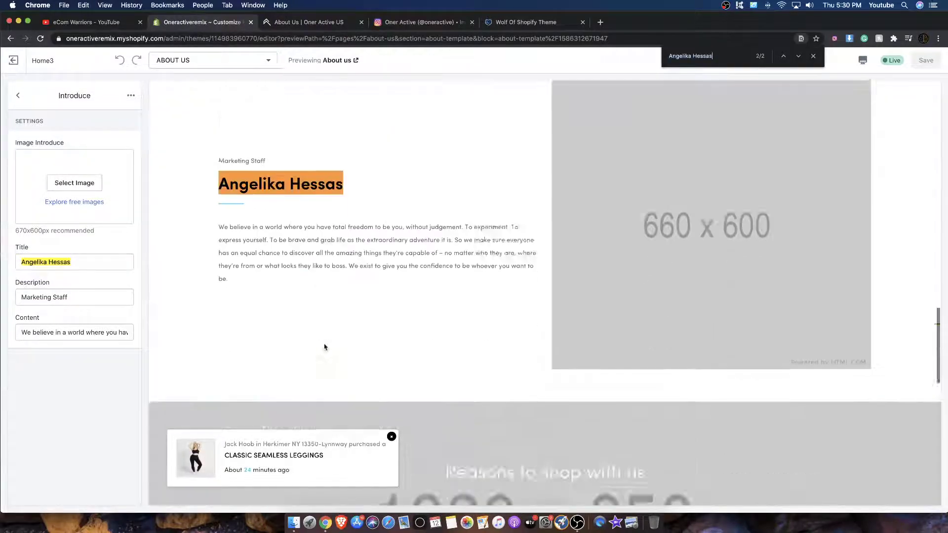
Remove the last Introduce block, described as Marketing Staff, from the About Us section.
{"action": "scroll", "coordinate": [324, 344], "scroll_direction": "up", "scroll_amount": 6}
{"action": "scroll", "coordinate": [315, 356], "scroll_direction": "down", "scroll_amount": 10}
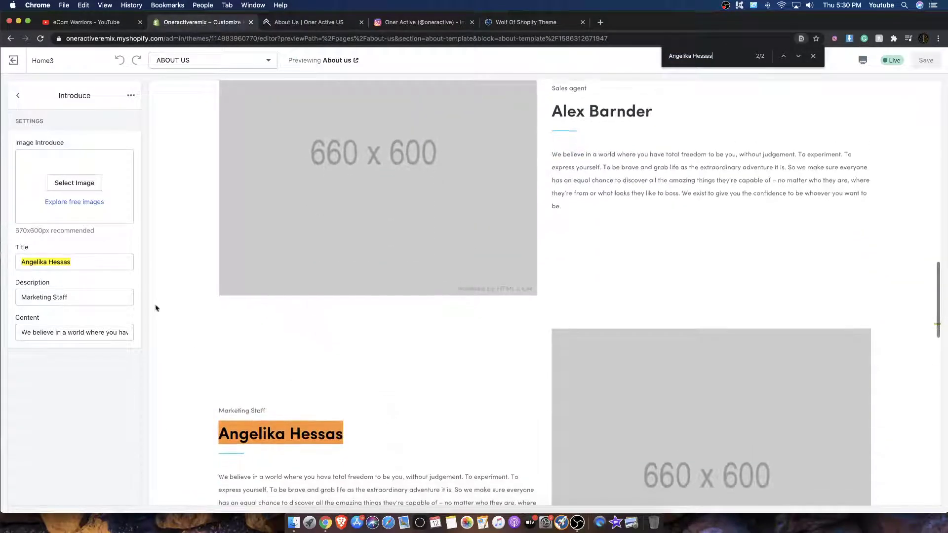
{"action": "scroll", "coordinate": [482, 389], "scroll_direction": "down", "scroll_amount": 6}
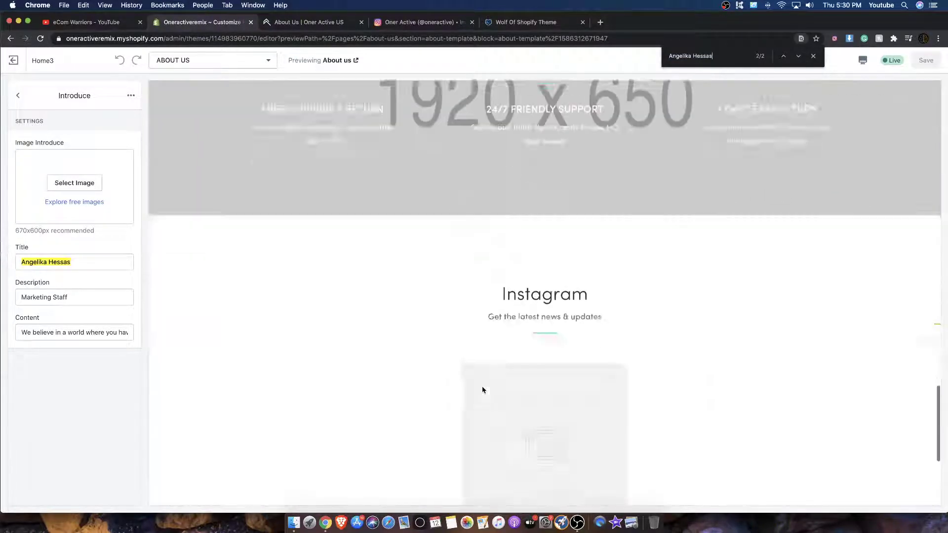
{"action": "scroll", "coordinate": [200, 169], "scroll_direction": "up", "scroll_amount": 4}
{"action": "scroll", "coordinate": [200, 169], "scroll_direction": "up", "scroll_amount": 8}
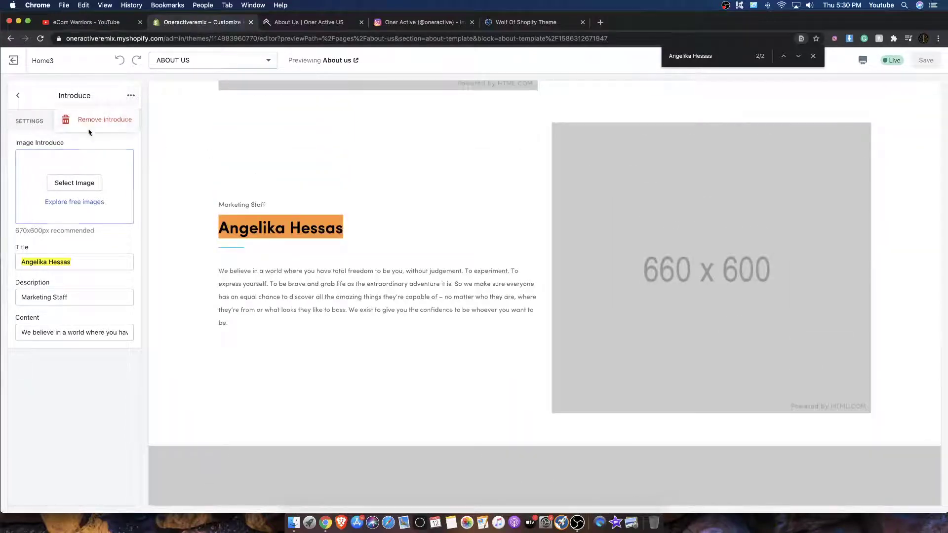
{"action": "left_click", "coordinate": [92, 123]}
{"action": "scroll", "coordinate": [540, 271], "scroll_direction": "up", "scroll_amount": 5}
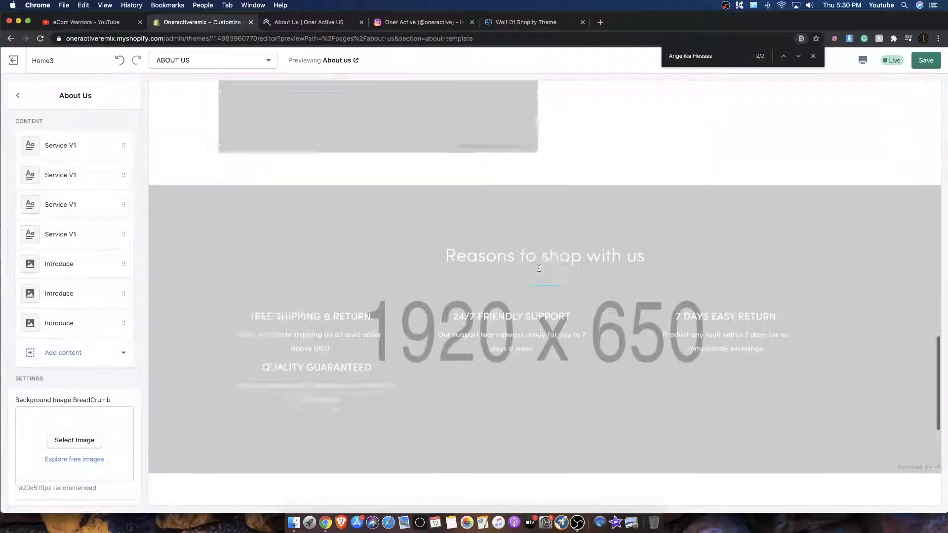
{"action": "scroll", "coordinate": [323, 268], "scroll_direction": "up", "scroll_amount": 12}
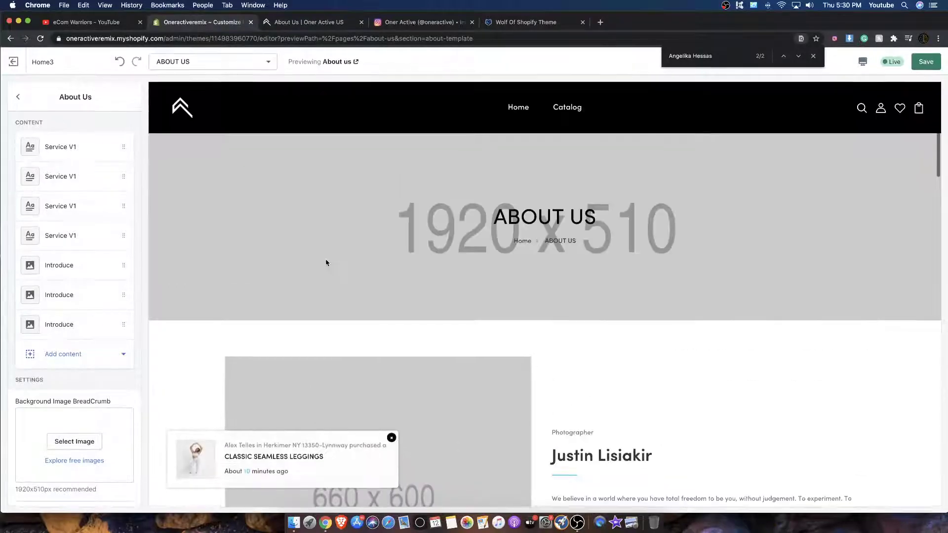
Disable the Instagram area in the About Us section's settings.
{"action": "scroll", "coordinate": [74, 320], "scroll_direction": "down", "scroll_amount": 3}
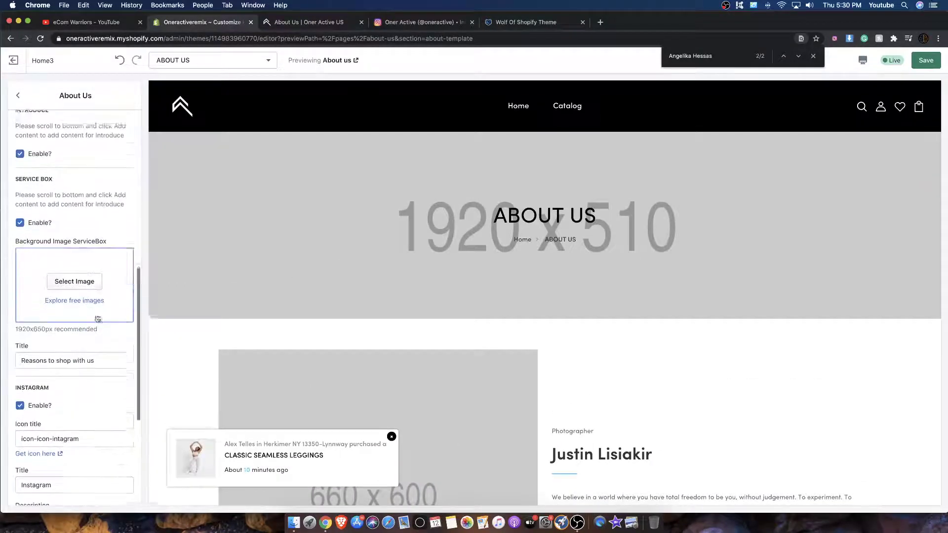
{"action": "scroll", "coordinate": [74, 306], "scroll_direction": "up", "scroll_amount": 1}
{"action": "scroll", "coordinate": [457, 341], "scroll_direction": "down", "scroll_amount": 10}
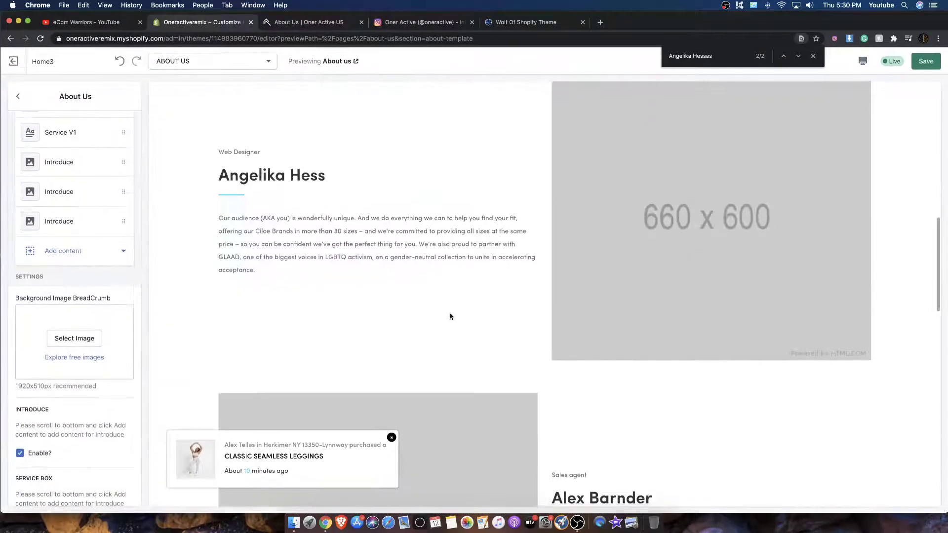
{"action": "scroll", "coordinate": [455, 336], "scroll_direction": "down", "scroll_amount": 15}
{"action": "scroll", "coordinate": [455, 334], "scroll_direction": "up", "scroll_amount": 5}
{"action": "scroll", "coordinate": [111, 323], "scroll_direction": "down", "scroll_amount": 2}
{"action": "scroll", "coordinate": [108, 321], "scroll_direction": "down", "scroll_amount": 5}
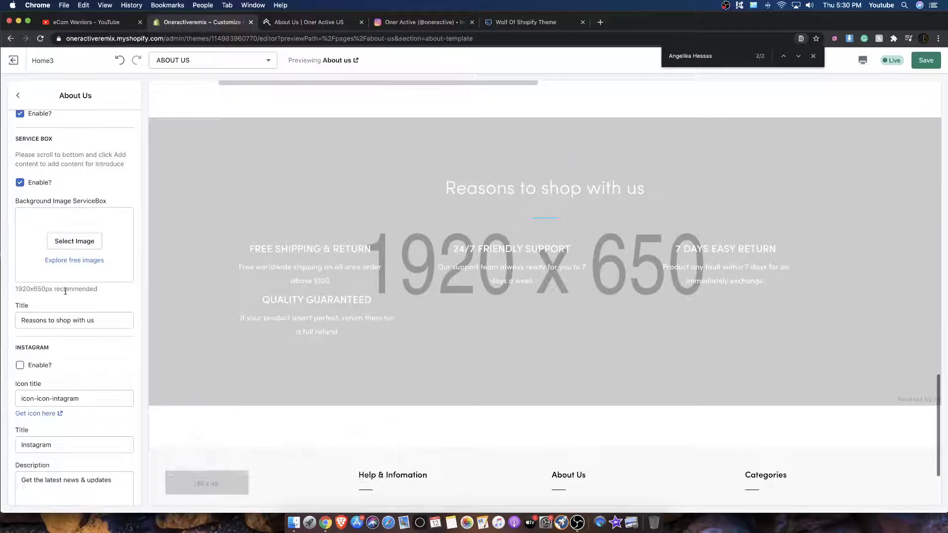
Disable the Service Box containing the reasons to shop in the About Us section's settings.
{"action": "scroll", "coordinate": [315, 277], "scroll_direction": "up", "scroll_amount": 3}
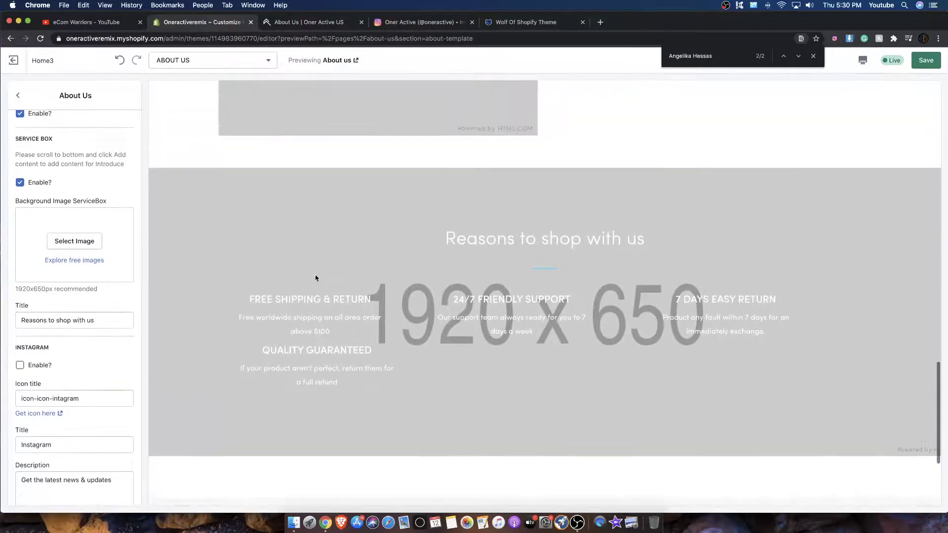
{"action": "scroll", "coordinate": [129, 257], "scroll_direction": "up", "scroll_amount": 1}
{"action": "scroll", "coordinate": [129, 257], "scroll_direction": "up", "scroll_amount": 1}
{"action": "scroll", "coordinate": [306, 303], "scroll_direction": "down", "scroll_amount": 2}
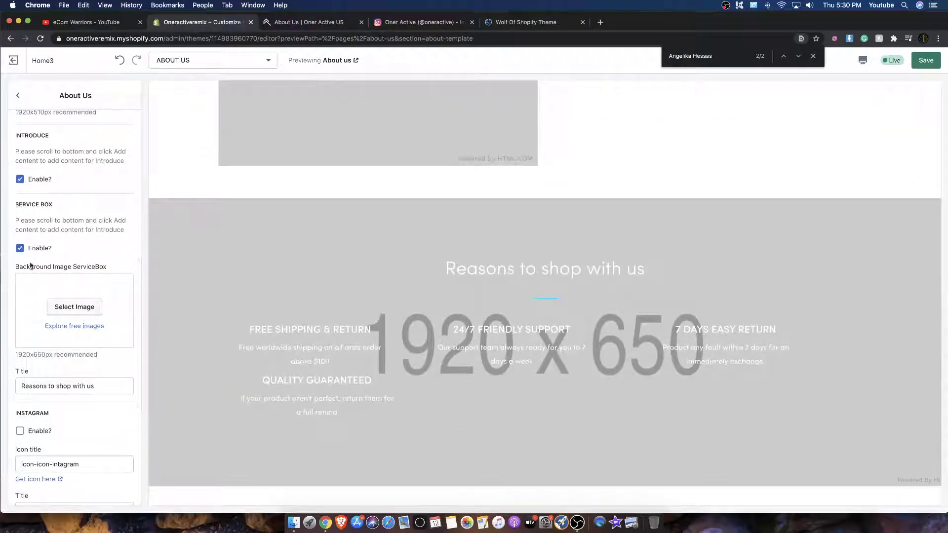
{"action": "left_click", "coordinate": [21, 248]}
Examine the About Us banner and the remaining introductions in the preview against the section's content blocks and settings.
{"action": "scroll", "coordinate": [362, 260], "scroll_direction": "up", "scroll_amount": 10}
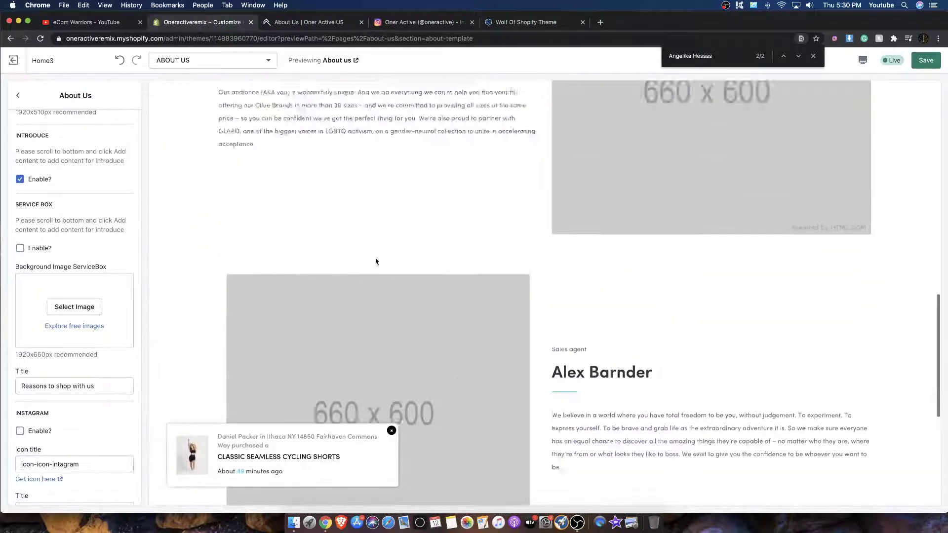
{"action": "scroll", "coordinate": [83, 204], "scroll_direction": "up", "scroll_amount": 5}
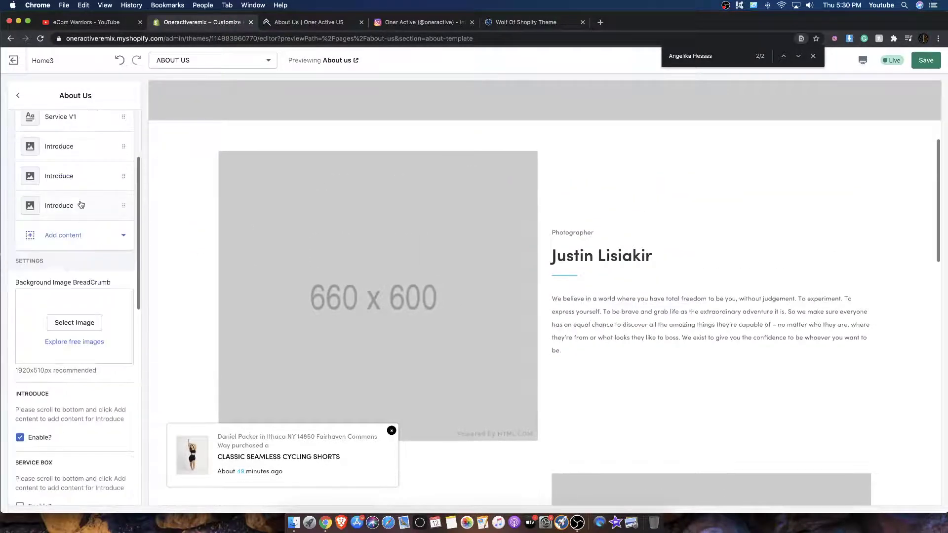
{"action": "scroll", "coordinate": [82, 204], "scroll_direction": "down", "scroll_amount": 4}
{"action": "scroll", "coordinate": [285, 280], "scroll_direction": "down", "scroll_amount": 3}
{"action": "scroll", "coordinate": [285, 281], "scroll_direction": "down", "scroll_amount": 5}
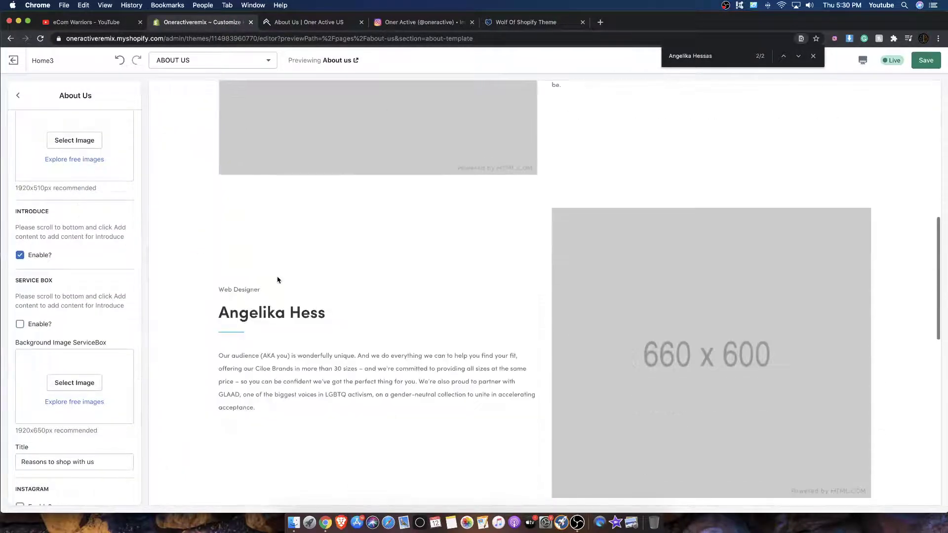
{"action": "scroll", "coordinate": [282, 277], "scroll_direction": "up", "scroll_amount": 8}
{"action": "scroll", "coordinate": [282, 276], "scroll_direction": "up", "scroll_amount": 6}
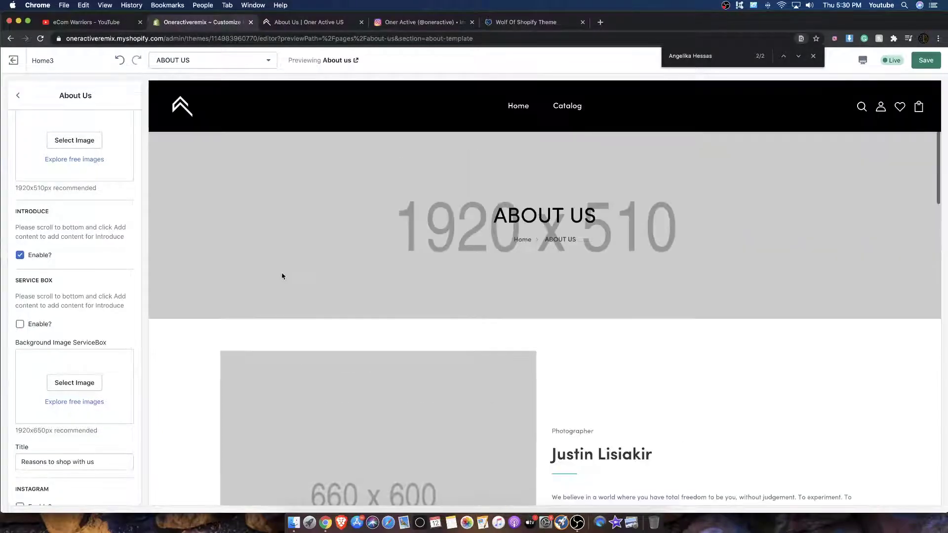
{"action": "scroll", "coordinate": [245, 245], "scroll_direction": "down", "scroll_amount": 5}
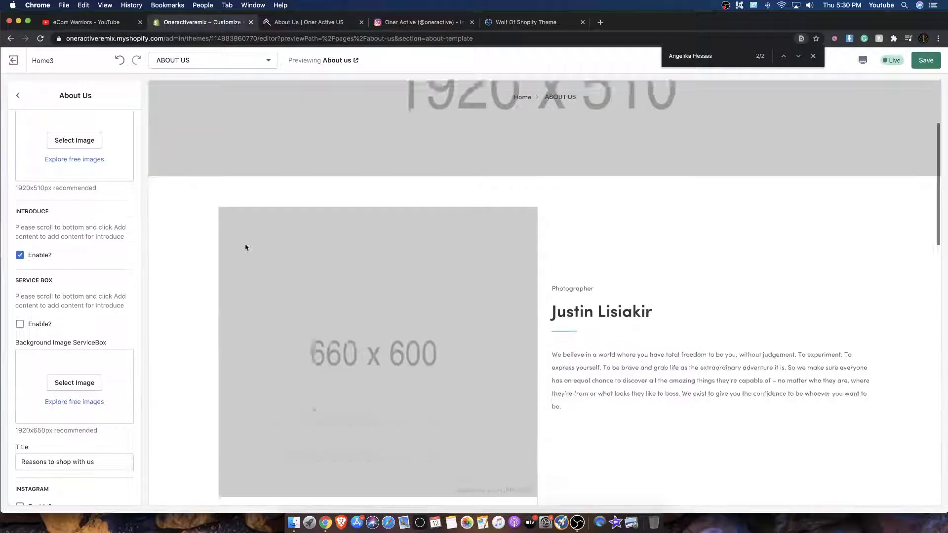
{"action": "scroll", "coordinate": [66, 224], "scroll_direction": "up", "scroll_amount": 5}
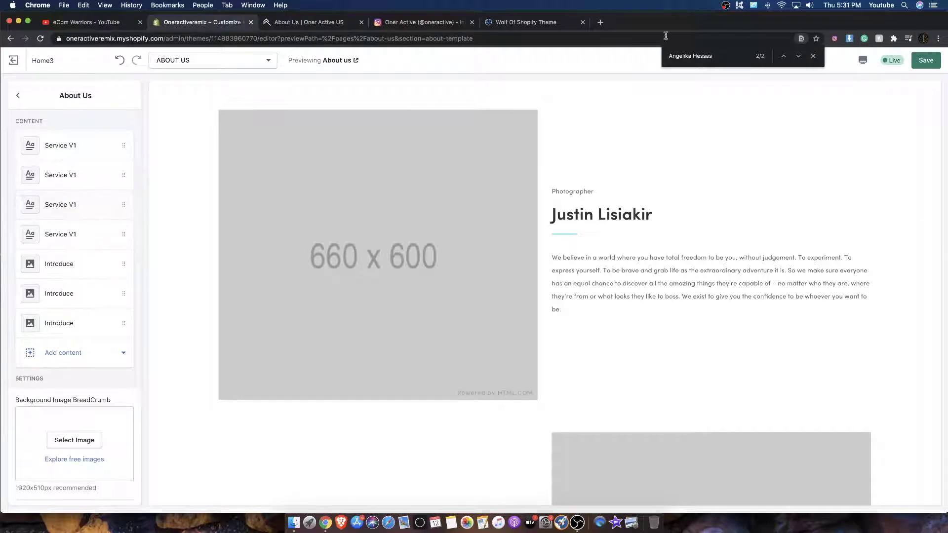
Switch to Oner Active's original About Us page and download its About Us photo with the image downloader extension.
{"action": "left_click", "coordinate": [342, 23]}
{"action": "scroll", "coordinate": [671, 193], "scroll_direction": "up", "scroll_amount": 15}
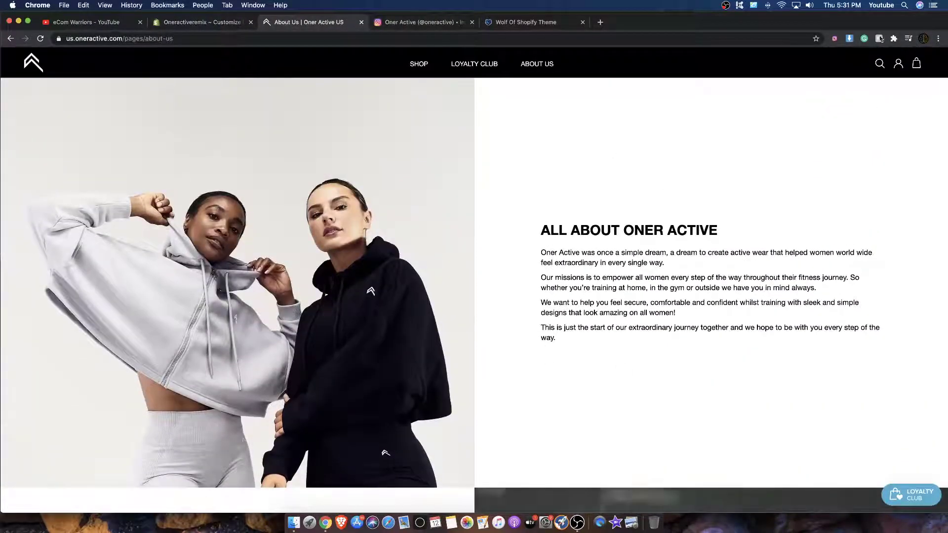
{"action": "left_click", "coordinate": [849, 39]}
{"action": "scroll", "coordinate": [770, 169], "scroll_direction": "down", "scroll_amount": 3}
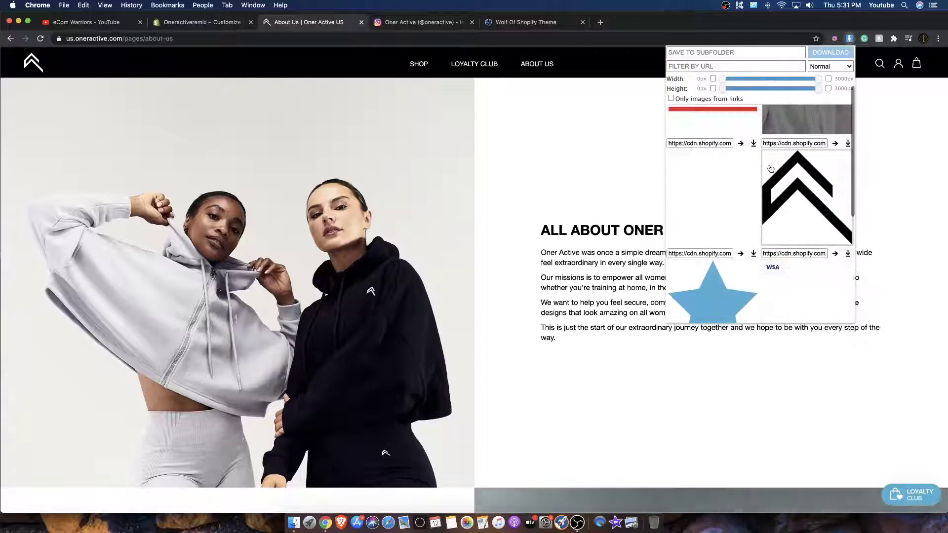
{"action": "scroll", "coordinate": [770, 169], "scroll_direction": "up", "scroll_amount": 2}
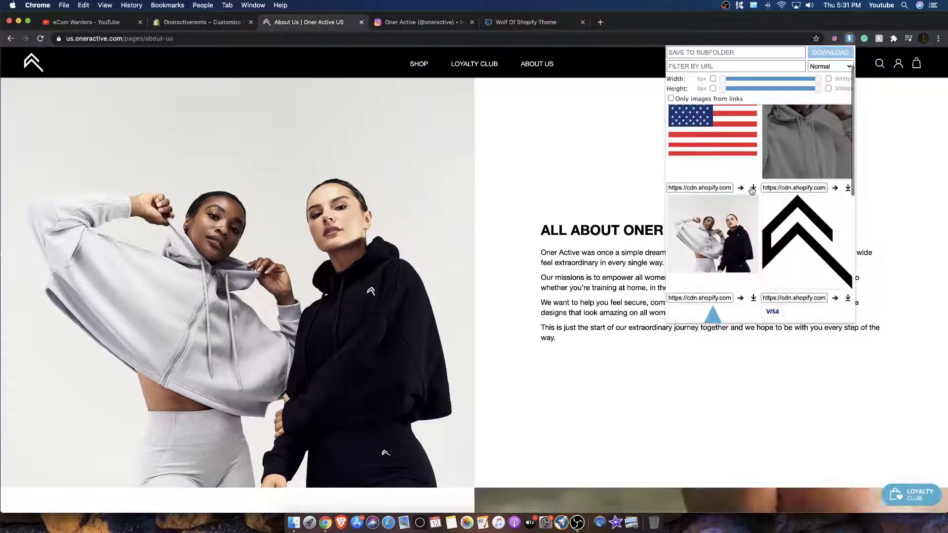
{"action": "scroll", "coordinate": [749, 186], "scroll_direction": "down", "scroll_amount": 5}
{"action": "scroll", "coordinate": [750, 186], "scroll_direction": "down", "scroll_amount": 1}
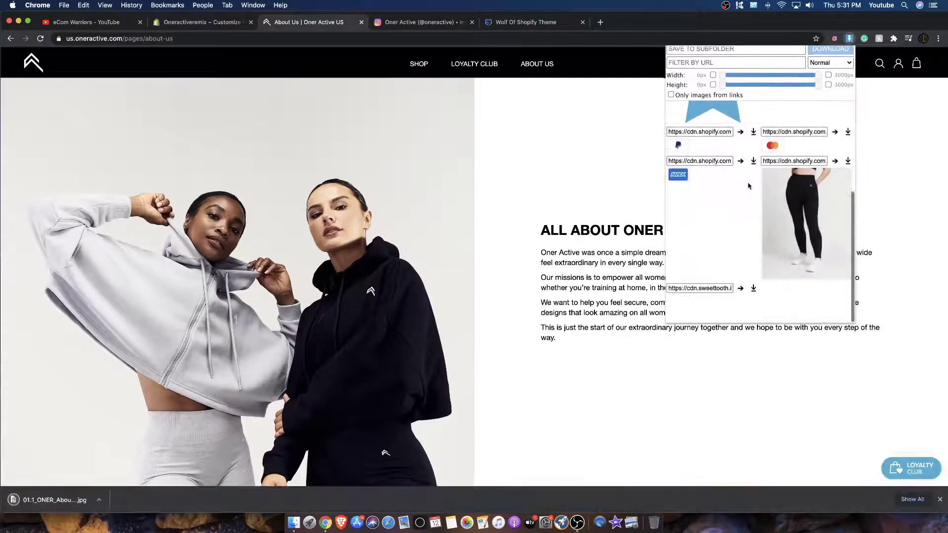
{"action": "left_click", "coordinate": [319, 56]}
Return to the Shopify theme editor, check the first Service V1 block's settings and go back to the About Us section.
{"action": "left_click", "coordinate": [212, 23]}
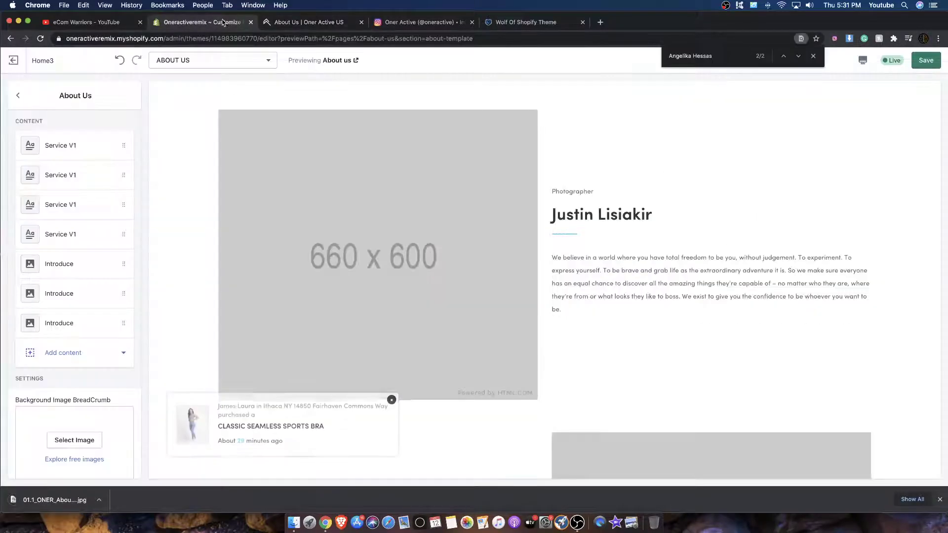
{"action": "left_click", "coordinate": [58, 147]}
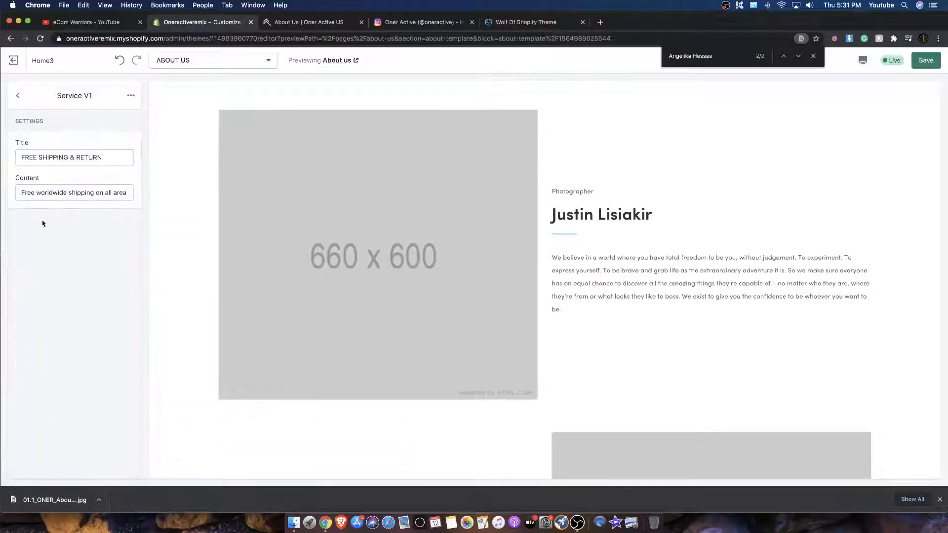
{"action": "left_click", "coordinate": [18, 96]}
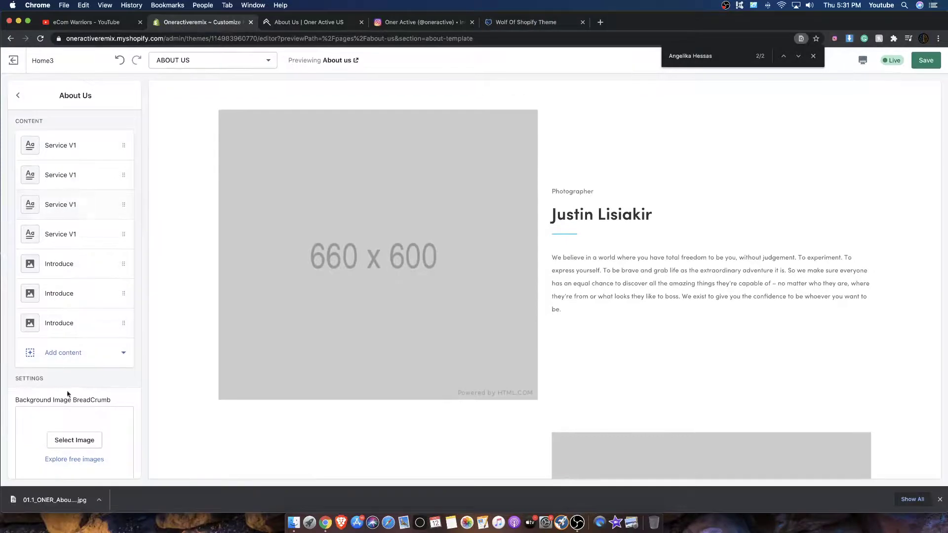
{"action": "scroll", "coordinate": [66, 407], "scroll_direction": "down", "scroll_amount": 2}
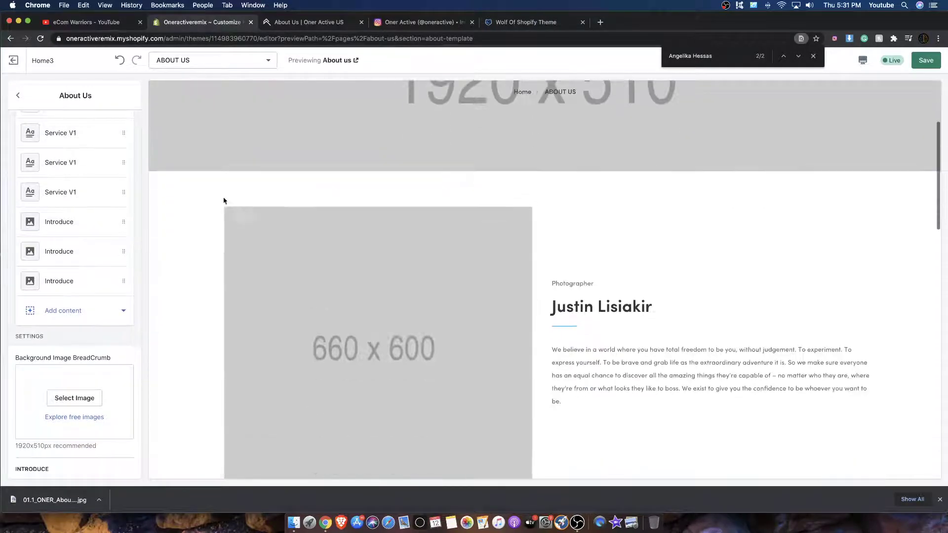
{"action": "left_click", "coordinate": [68, 148]}
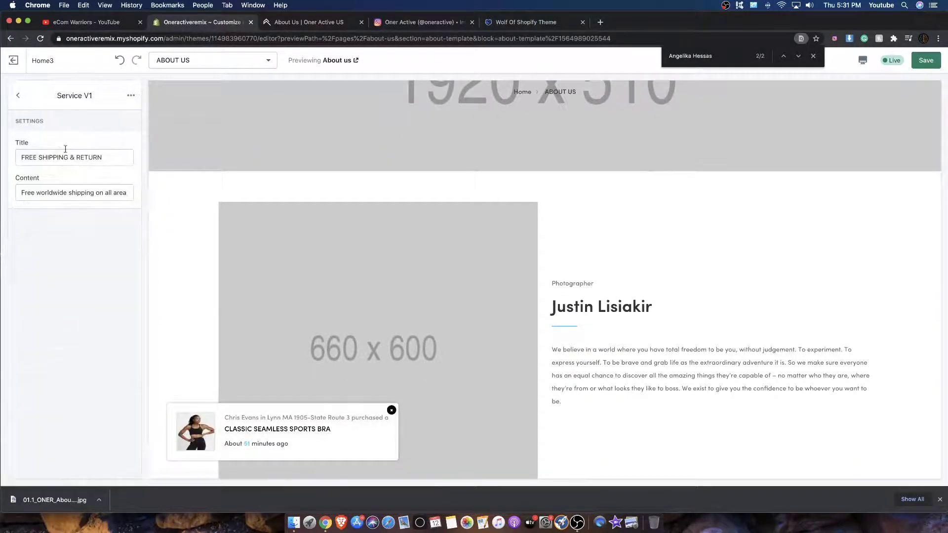
{"action": "left_click", "coordinate": [18, 97]}
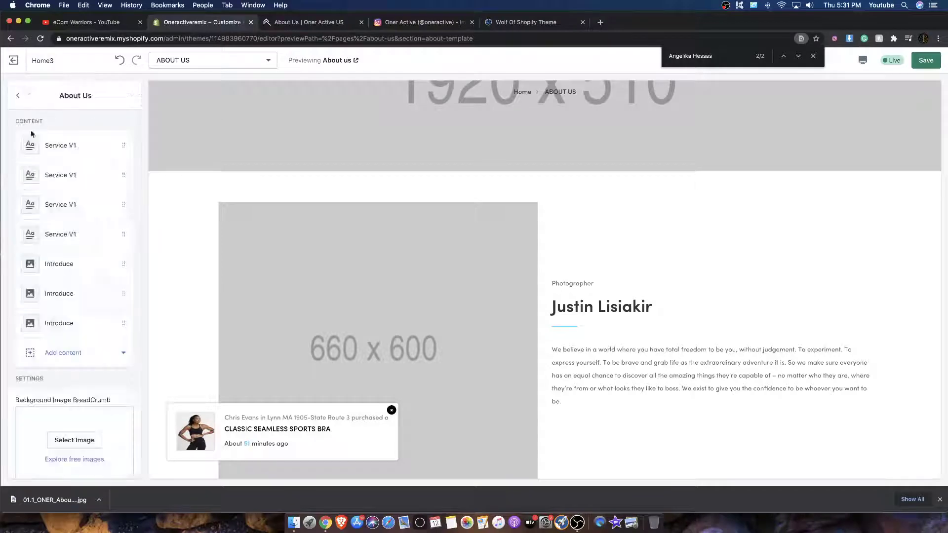
Upload the downloaded About Us photo and set it as the Service Box background image.
{"action": "scroll", "coordinate": [86, 348], "scroll_direction": "down", "scroll_amount": 10}
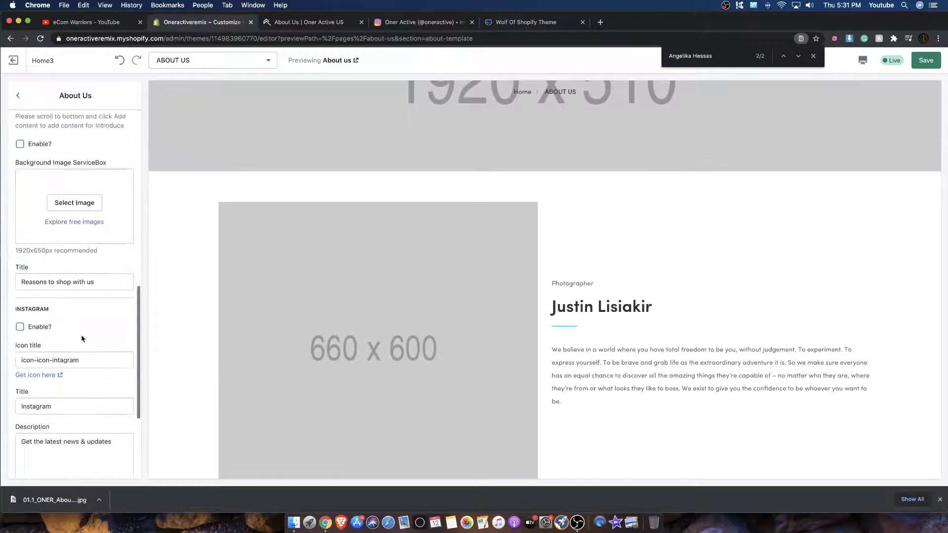
{"action": "scroll", "coordinate": [83, 325], "scroll_direction": "down", "scroll_amount": 3}
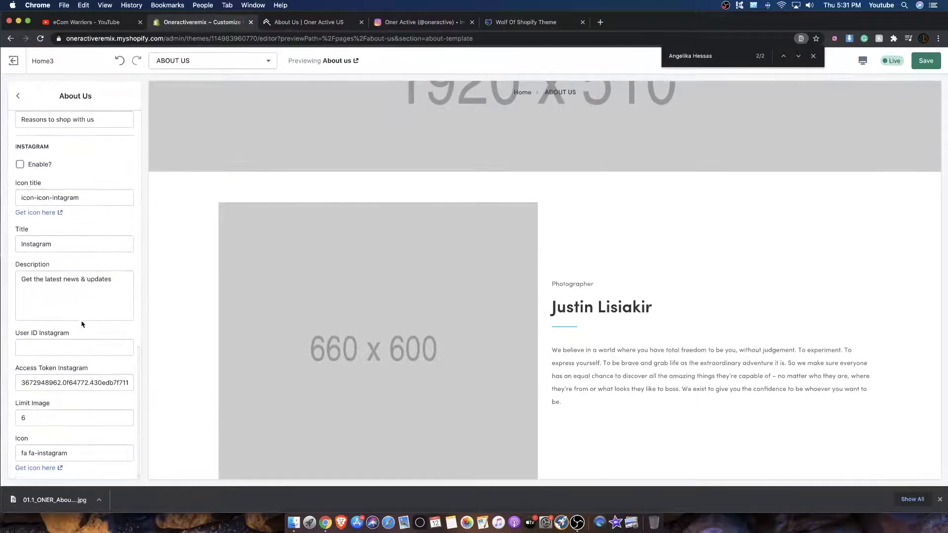
{"action": "scroll", "coordinate": [82, 324], "scroll_direction": "up", "scroll_amount": 5}
{"action": "left_click", "coordinate": [75, 288]}
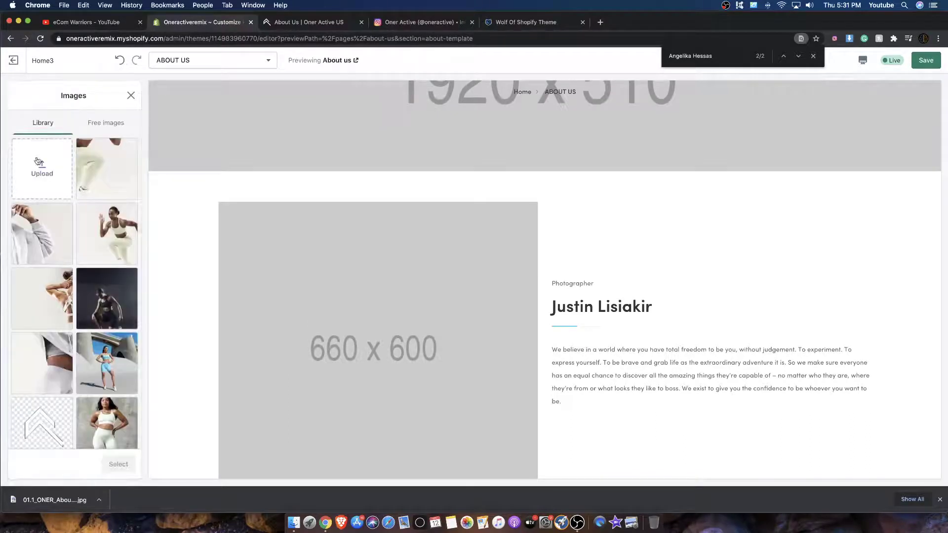
{"action": "left_click_drag", "start_coordinate": [74, 523], "coordinate": [39, 189]}
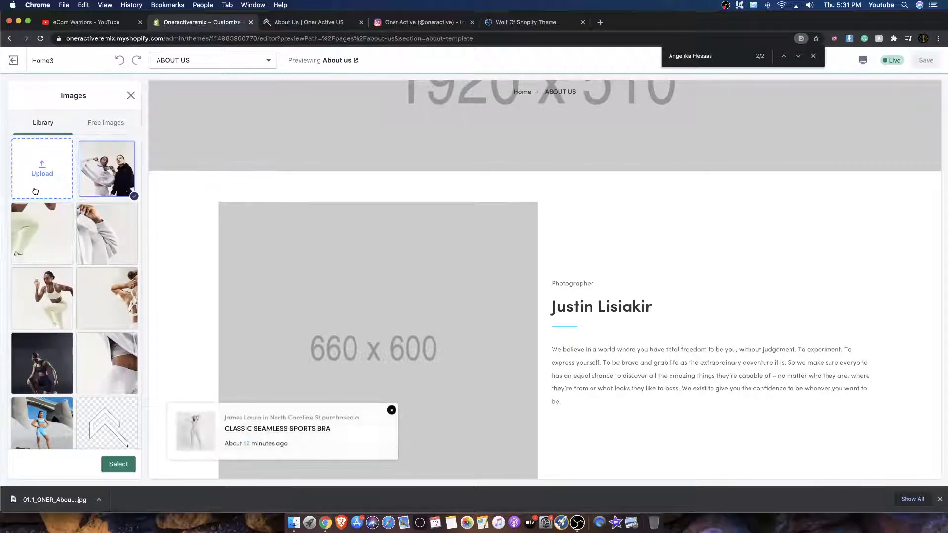
{"action": "left_click", "coordinate": [111, 465]}
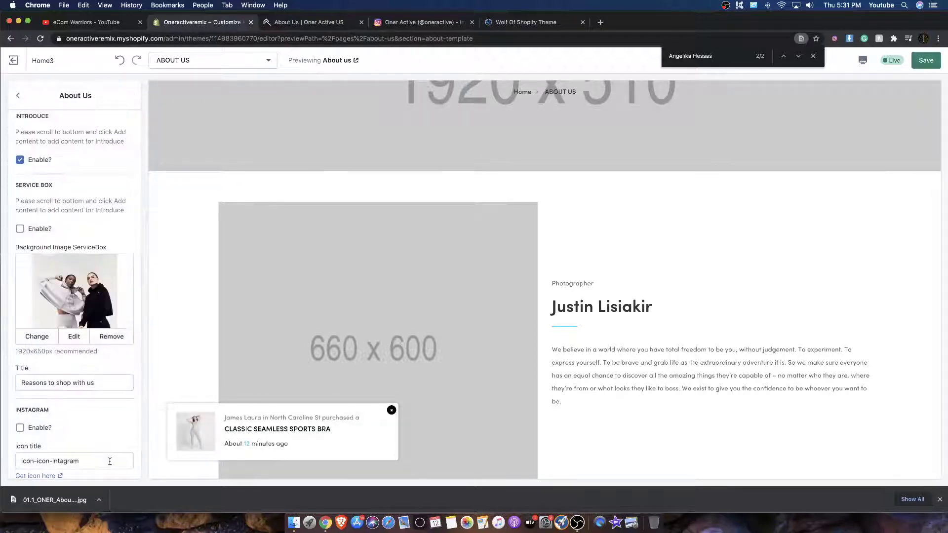
Check the About Us page in the preview and remove the Service Box background image.
{"action": "scroll", "coordinate": [293, 398], "scroll_direction": "down", "scroll_amount": 15}
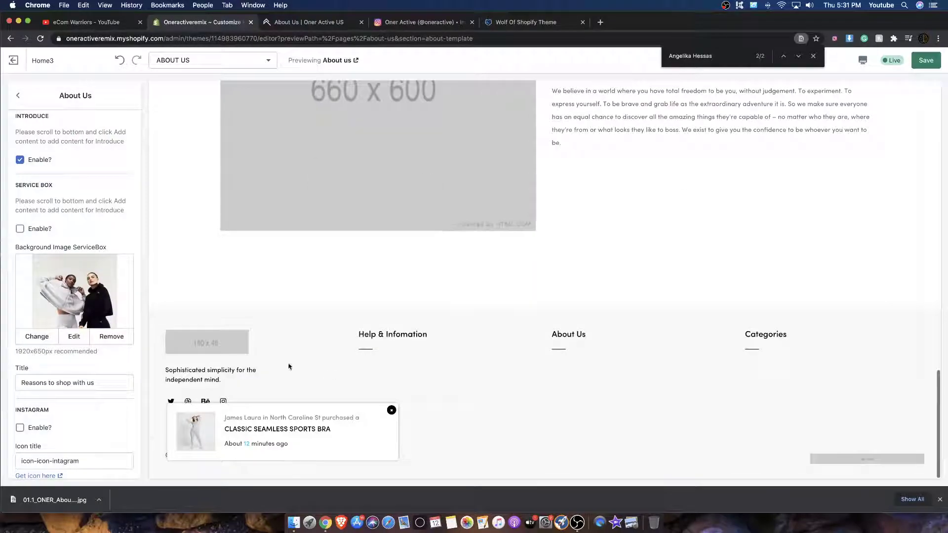
{"action": "scroll", "coordinate": [110, 395], "scroll_direction": "up", "scroll_amount": 2}
{"action": "left_click", "coordinate": [110, 420]}
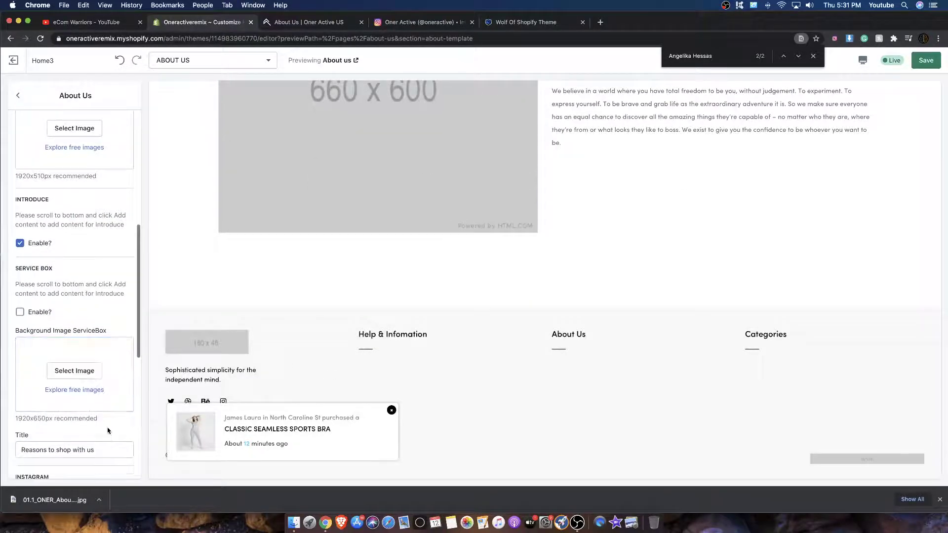
Set the uploaded photo of the two hoodie models as the breadcrumb background image.
{"action": "scroll", "coordinate": [61, 366], "scroll_direction": "up", "scroll_amount": 5}
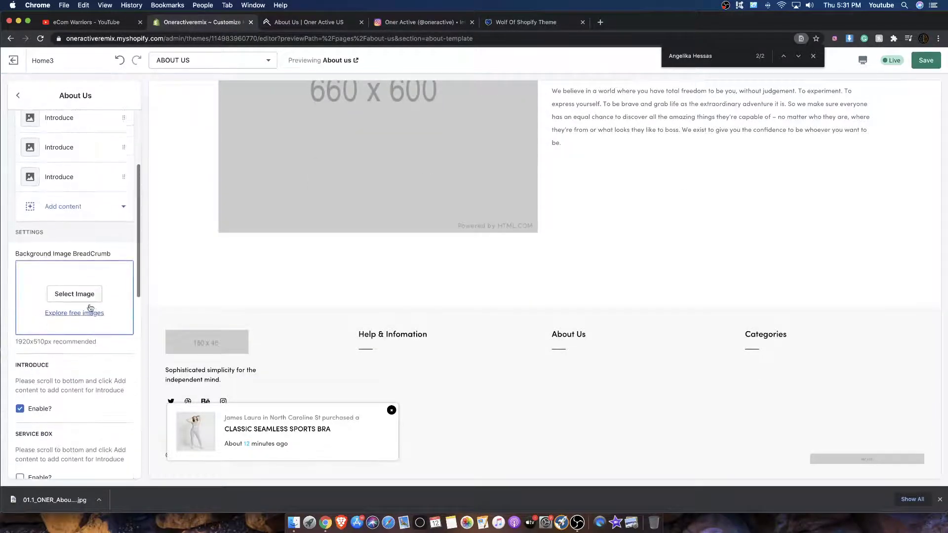
{"action": "left_click", "coordinate": [86, 297]}
{"action": "left_click", "coordinate": [106, 169]}
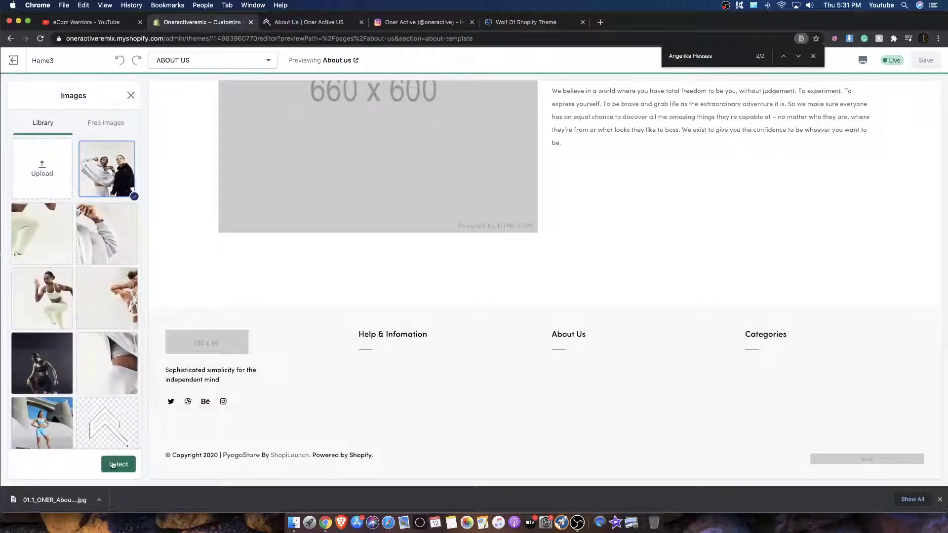
{"action": "left_click", "coordinate": [118, 464]}
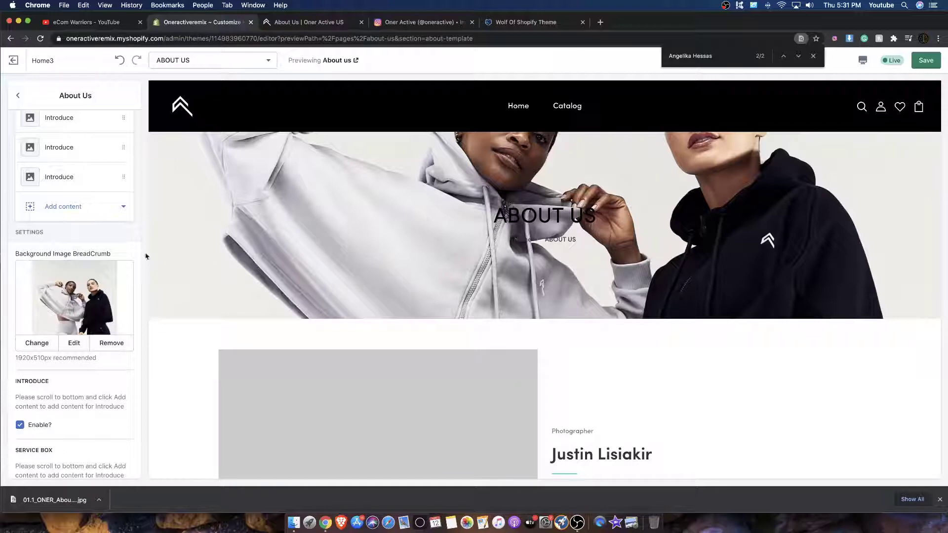
Set the two-model hoodie photo as the image of the first Introduce block.
{"action": "scroll", "coordinate": [89, 255], "scroll_direction": "up", "scroll_amount": 5}
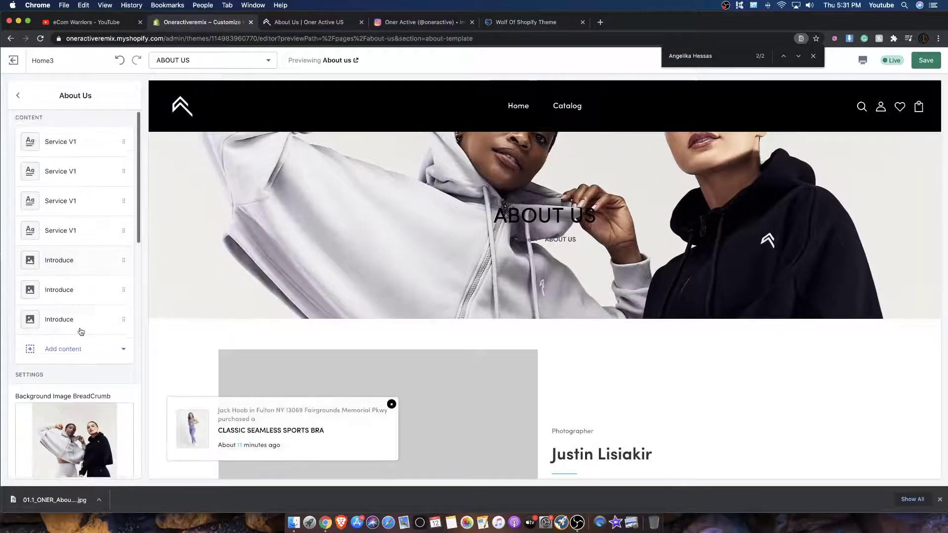
{"action": "left_click", "coordinate": [73, 276]}
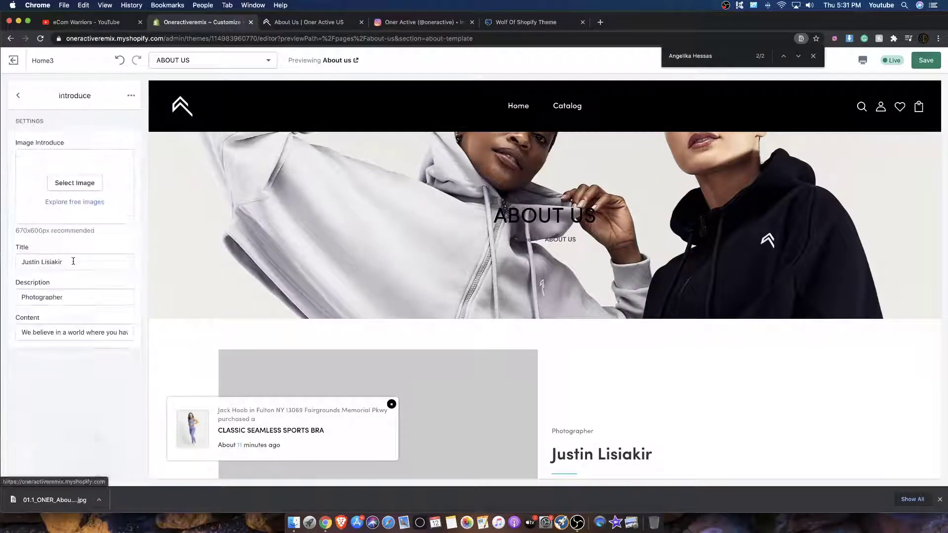
{"action": "left_click", "coordinate": [72, 181]}
{"action": "left_click", "coordinate": [105, 172]}
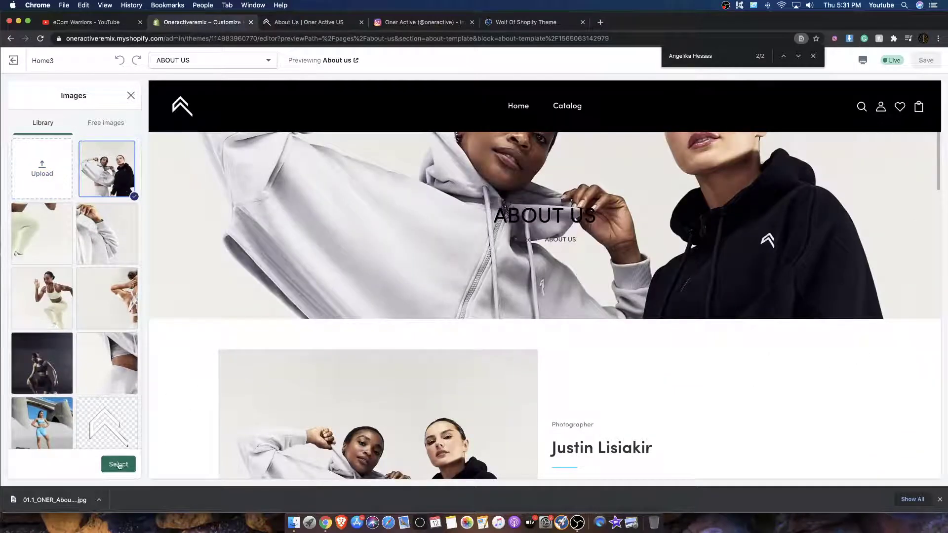
{"action": "left_click", "coordinate": [118, 465]}
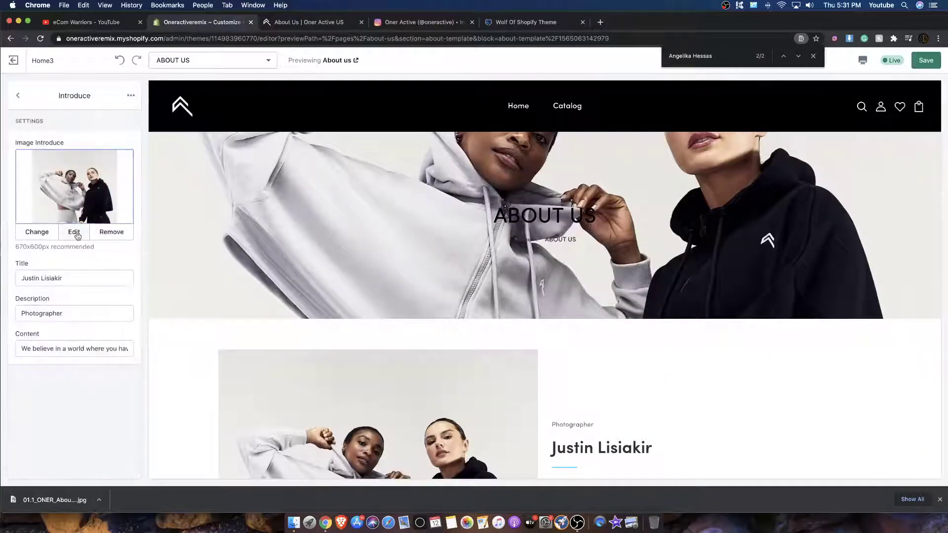
Return to the About Us section settings and remove the breadcrumb background image.
{"action": "left_click", "coordinate": [18, 95]}
{"action": "scroll", "coordinate": [118, 280], "scroll_direction": "down", "scroll_amount": 4}
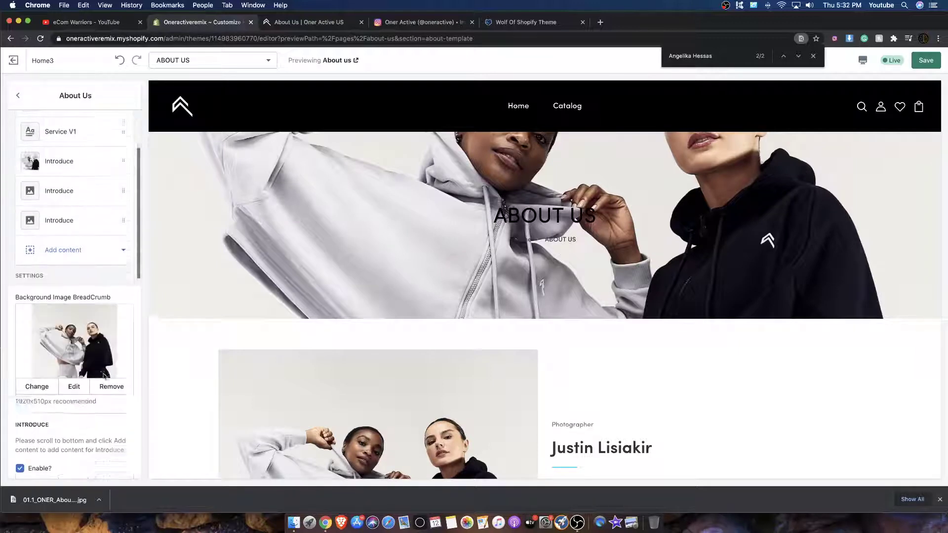
{"action": "left_click", "coordinate": [121, 293]}
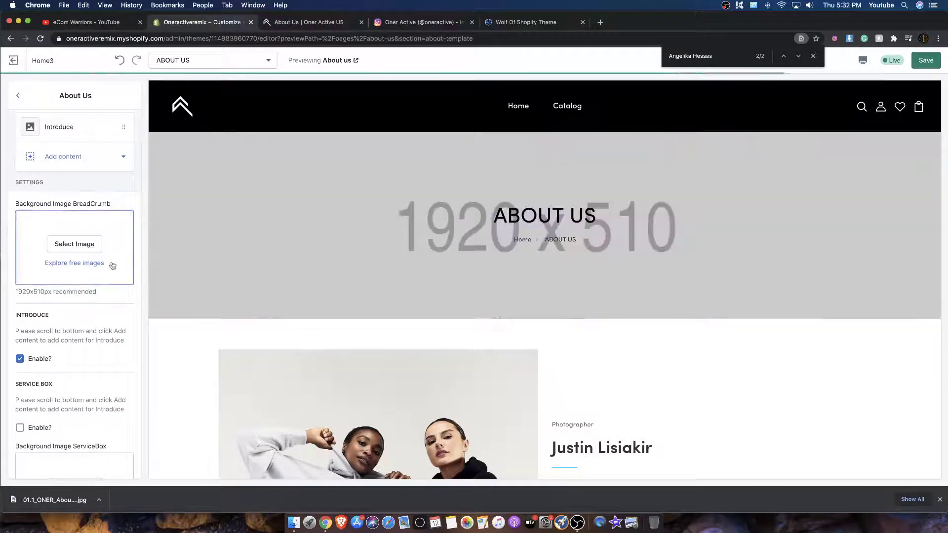
Switch the Introduce area off and back on to check in the preview which content it controls.
{"action": "left_click", "coordinate": [37, 361]}
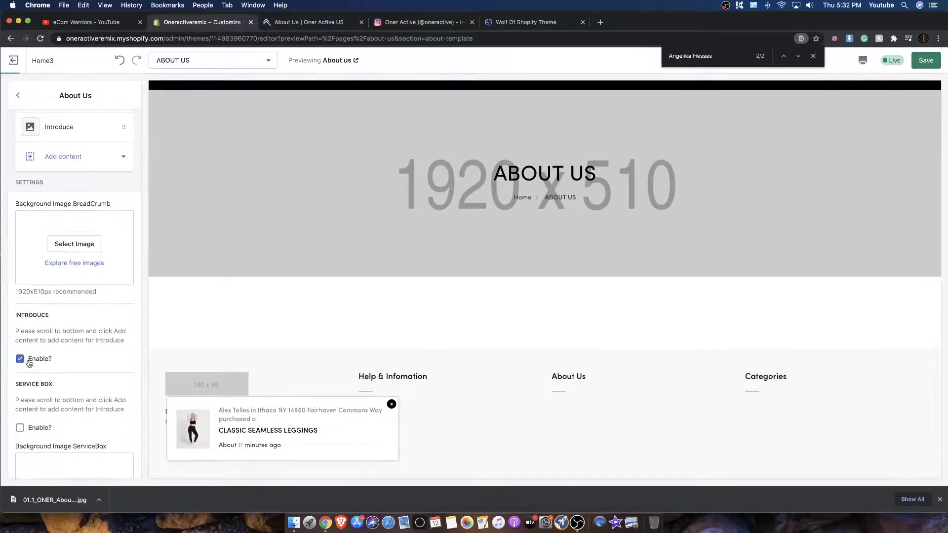
{"action": "scroll", "coordinate": [457, 286], "scroll_direction": "down", "scroll_amount": 10}
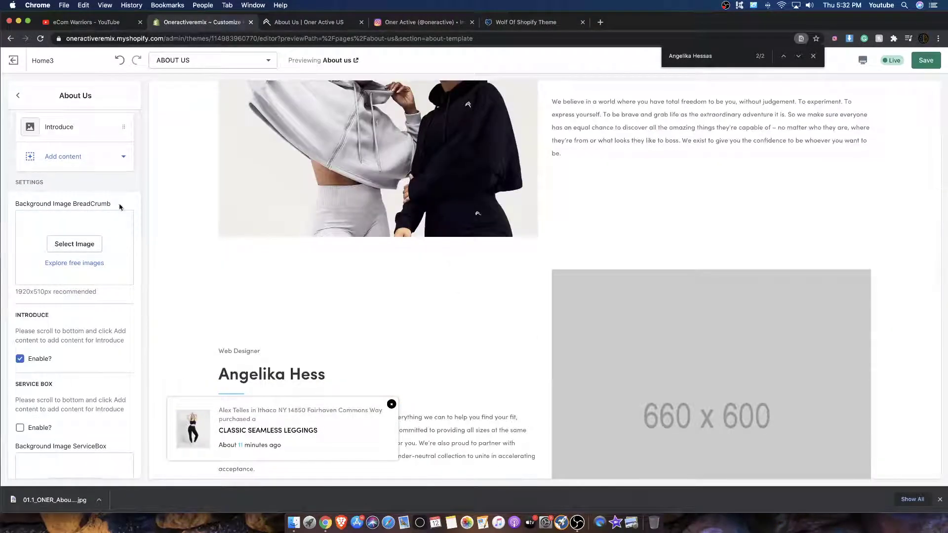
{"action": "scroll", "coordinate": [120, 206], "scroll_direction": "down", "scroll_amount": 1}
Remove the third Introduce block, the sales agent, from the About Us content.
{"action": "scroll", "coordinate": [116, 163], "scroll_direction": "up", "scroll_amount": 5}
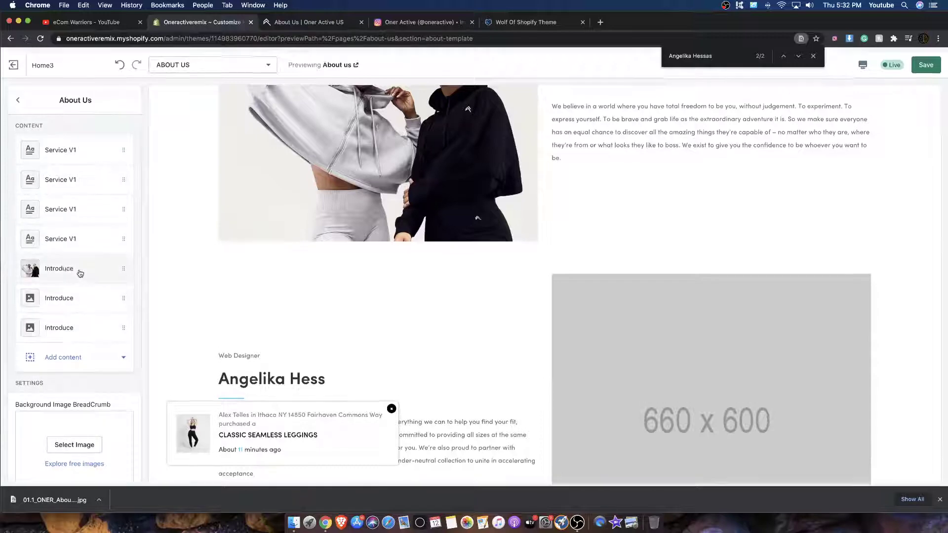
{"action": "left_click", "coordinate": [110, 321]}
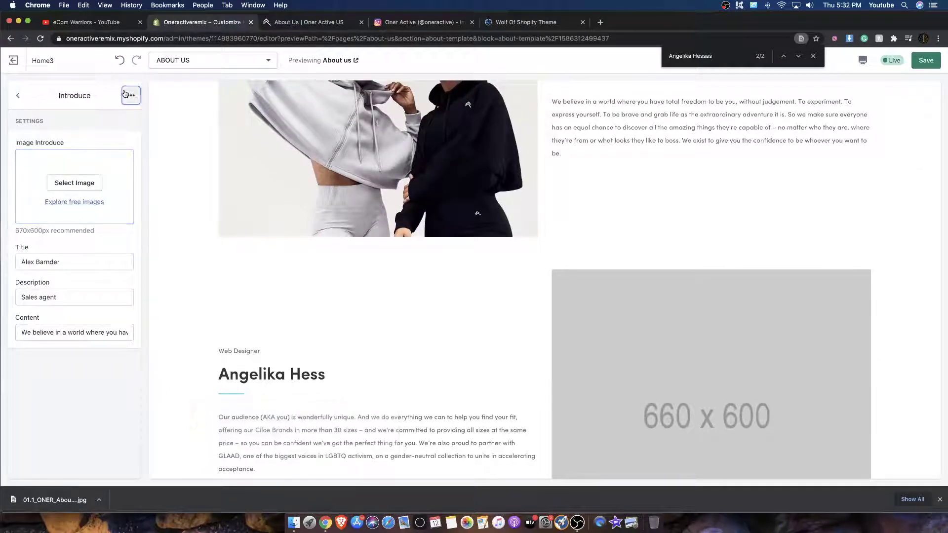
{"action": "left_click", "coordinate": [103, 120]}
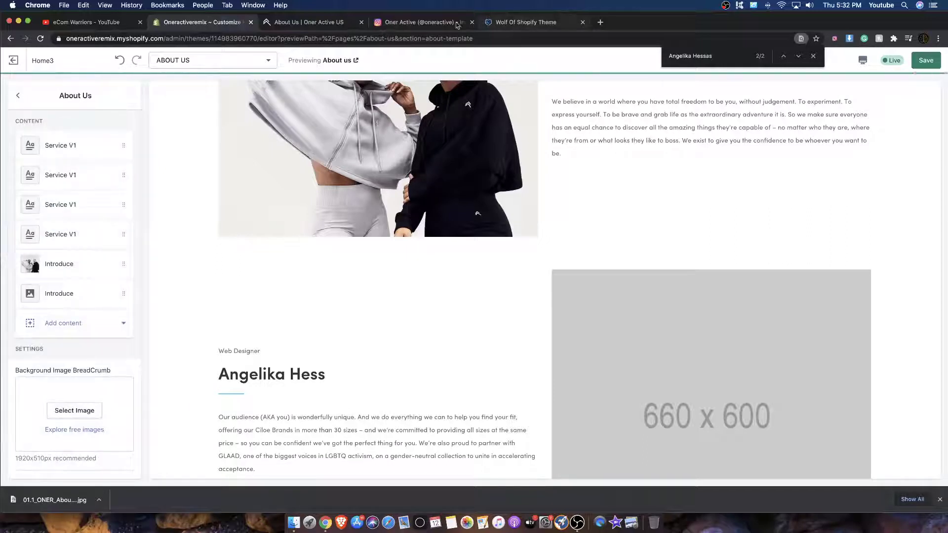
Try the dark photo of the crouching model as the image of the web designer Introduce block.
{"action": "left_click", "coordinate": [63, 294]}
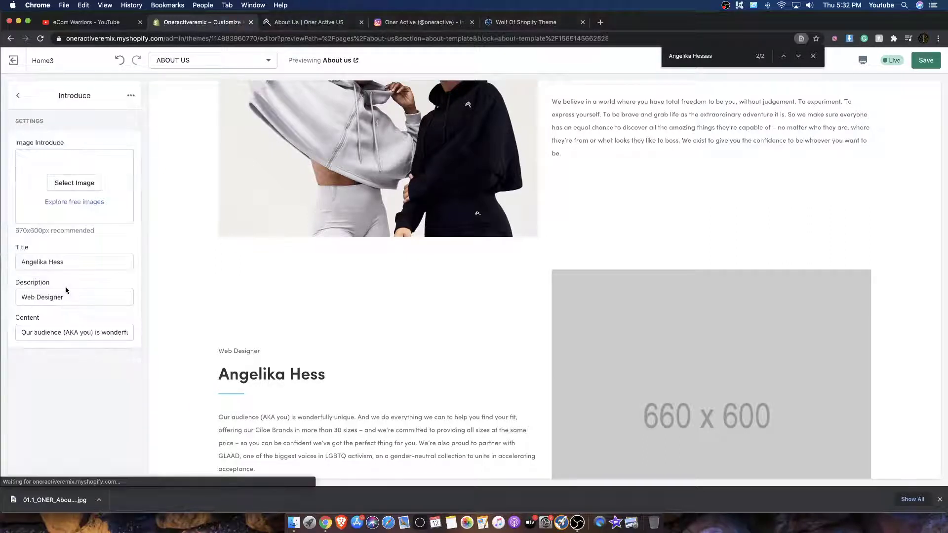
{"action": "left_click", "coordinate": [78, 185]}
{"action": "scroll", "coordinate": [592, 279], "scroll_direction": "down", "scroll_amount": 2}
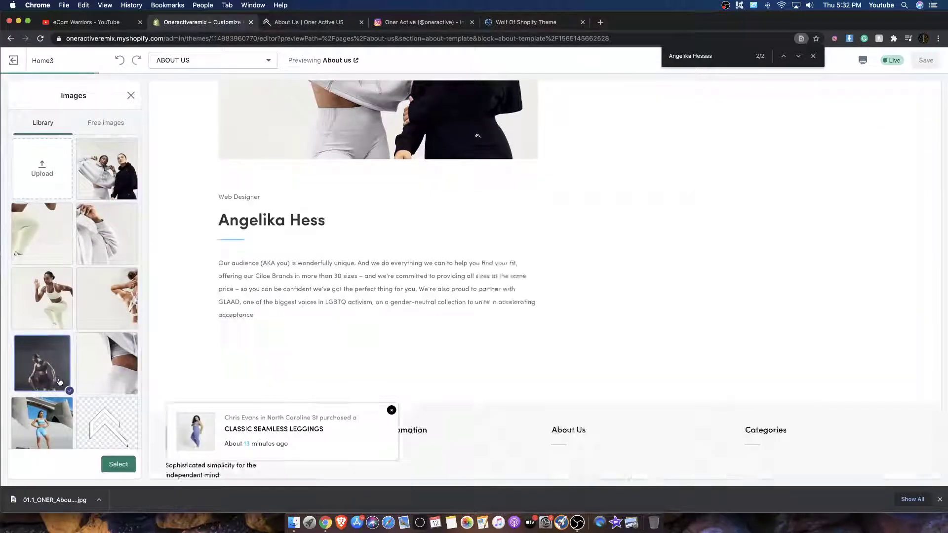
{"action": "scroll", "coordinate": [580, 313], "scroll_direction": "down", "scroll_amount": 5}
{"action": "scroll", "coordinate": [355, 303], "scroll_direction": "up", "scroll_amount": 10}
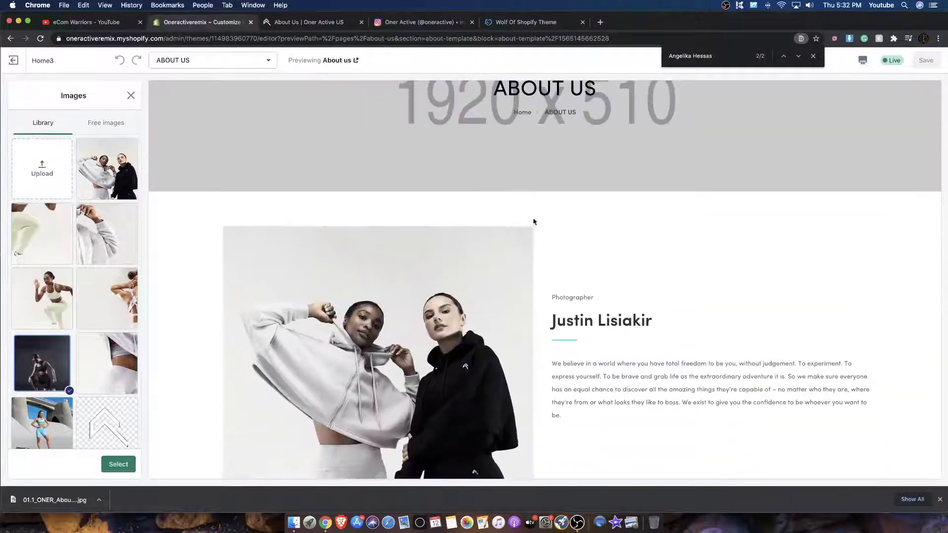
{"action": "left_click", "coordinate": [132, 95]}
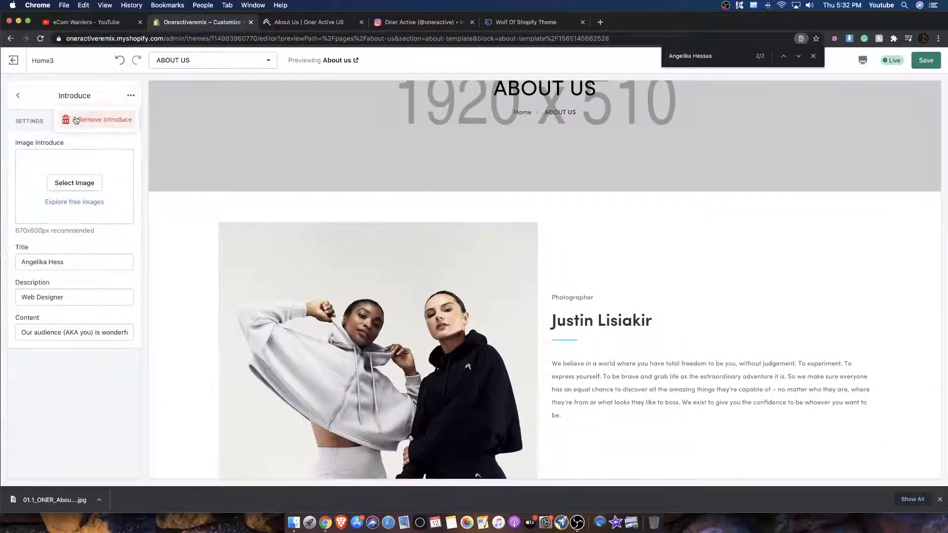
Remove the web designer Introduce block and check the remaining About Us page in the preview.
{"action": "left_click", "coordinate": [75, 120]}
{"action": "scroll", "coordinate": [364, 232], "scroll_direction": "down", "scroll_amount": 5}
{"action": "scroll", "coordinate": [675, 310], "scroll_direction": "up", "scroll_amount": 3}
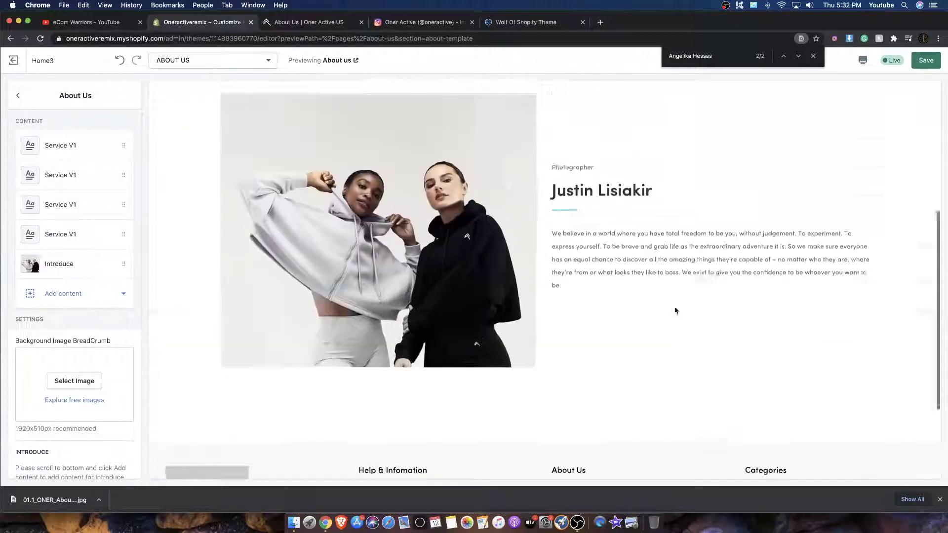
{"action": "scroll", "coordinate": [676, 310], "scroll_direction": "up", "scroll_amount": 4}
Set the remaining Introduce block's title to "ALL ABOUT ONER ACTIVE", matching the heading on the original About Us page.
{"action": "scroll", "coordinate": [99, 316], "scroll_direction": "down", "scroll_amount": 2}
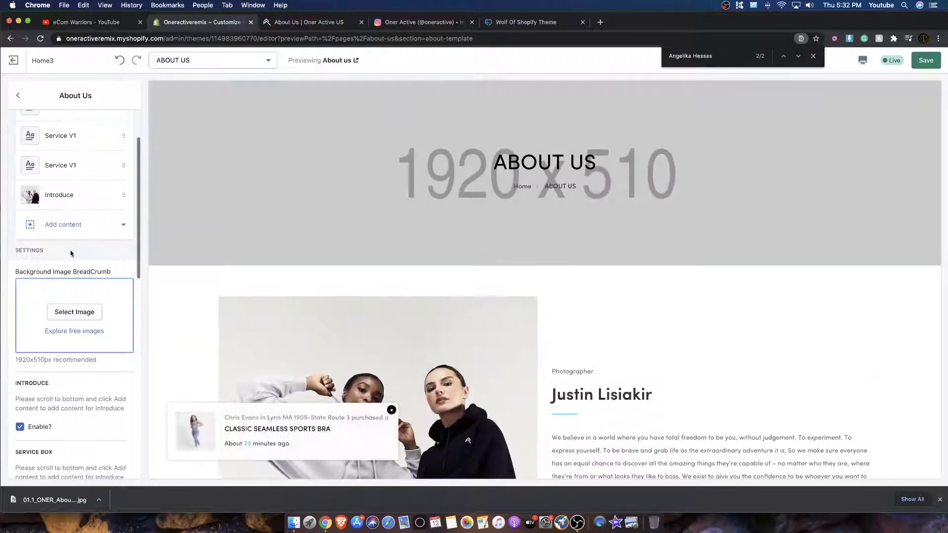
{"action": "left_click", "coordinate": [87, 195]}
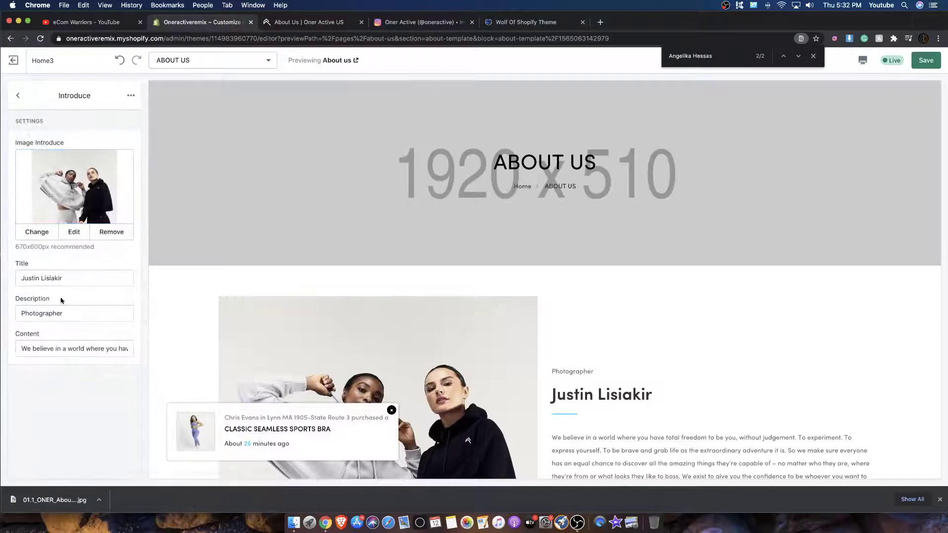
{"action": "left_click", "coordinate": [312, 22]}
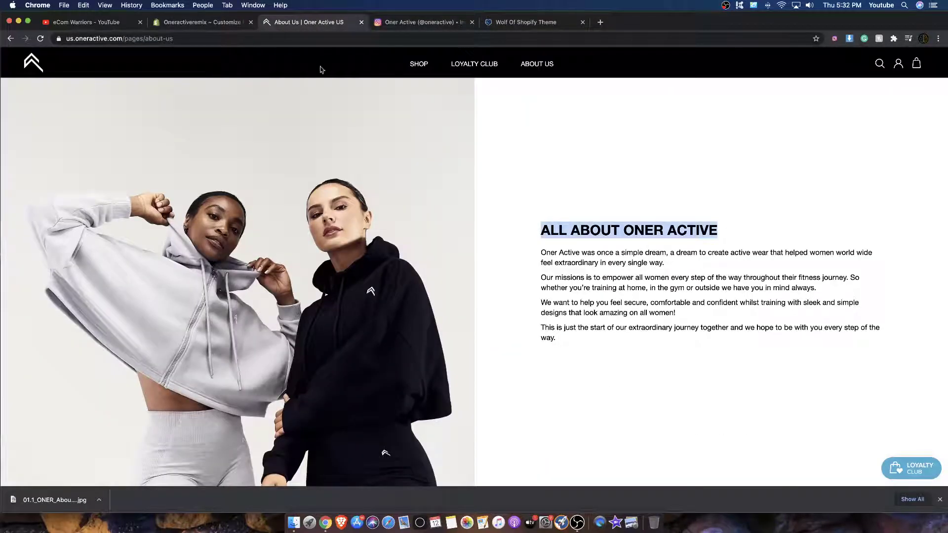
{"action": "left_click", "coordinate": [186, 23]}
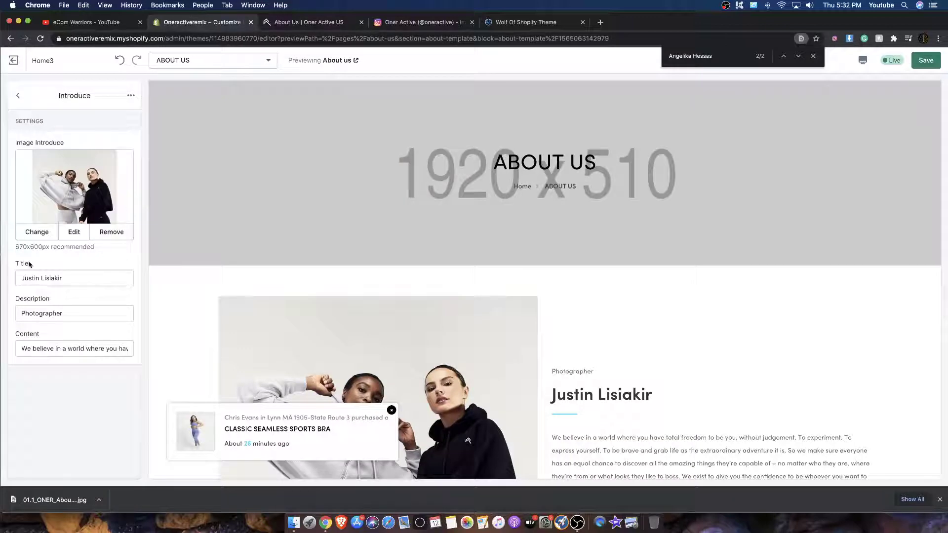
{"action": "key", "text": "super+a"}
{"action": "type", "text": "ALL ABOUT ONER ACTIVE"}
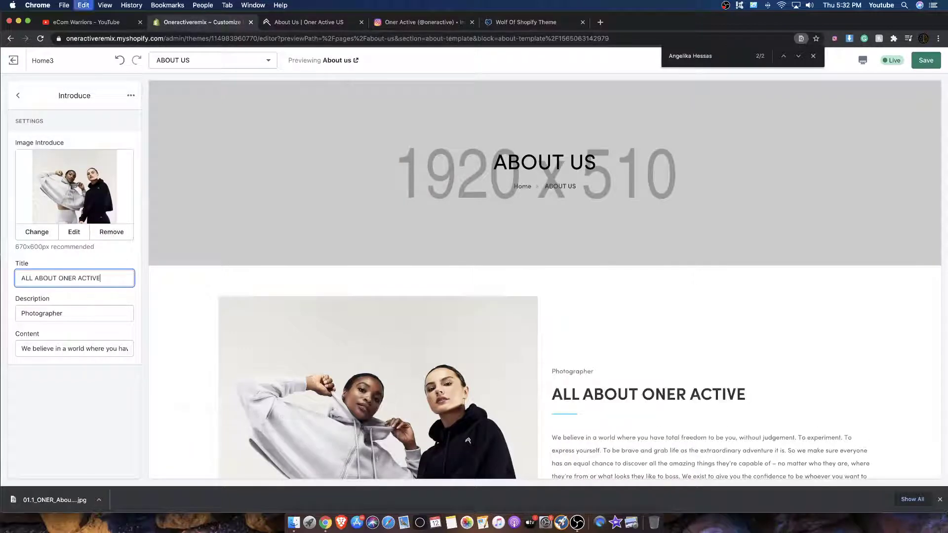
Copy the four paragraphs under the original page's heading and replace the Introduce block's "Photographer" description with them.
{"action": "left_click", "coordinate": [297, 22]}
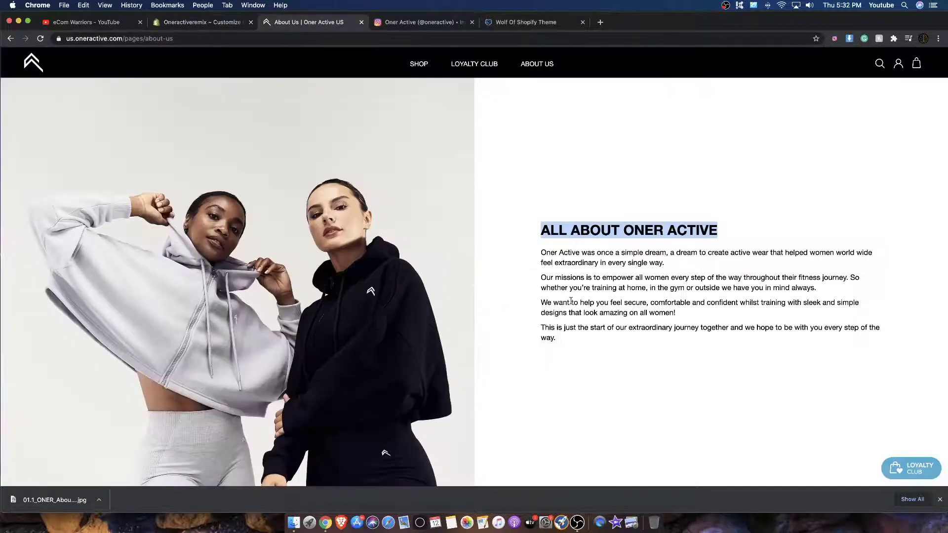
{"action": "left_click_drag", "start_coordinate": [568, 341], "coordinate": [537, 257]}
{"action": "key", "text": "super+c"}
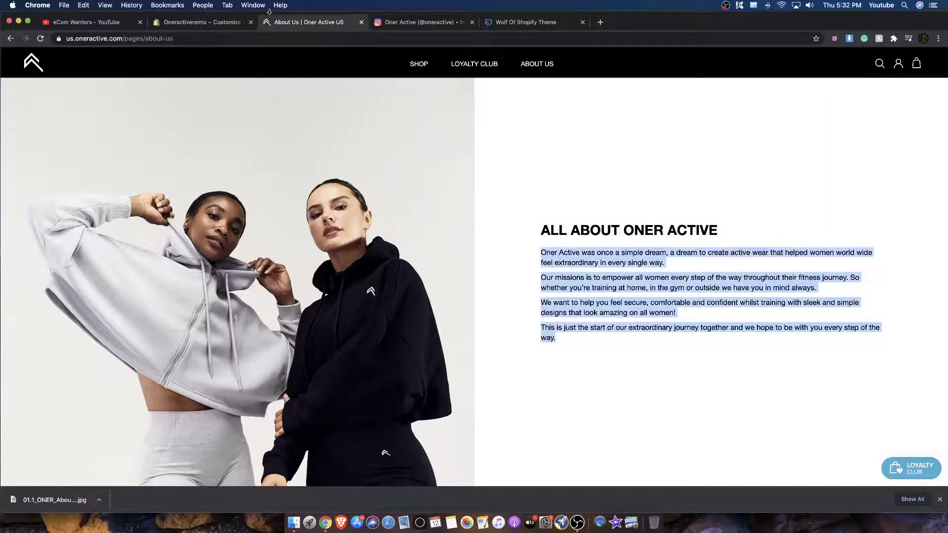
{"action": "left_click", "coordinate": [204, 22]}
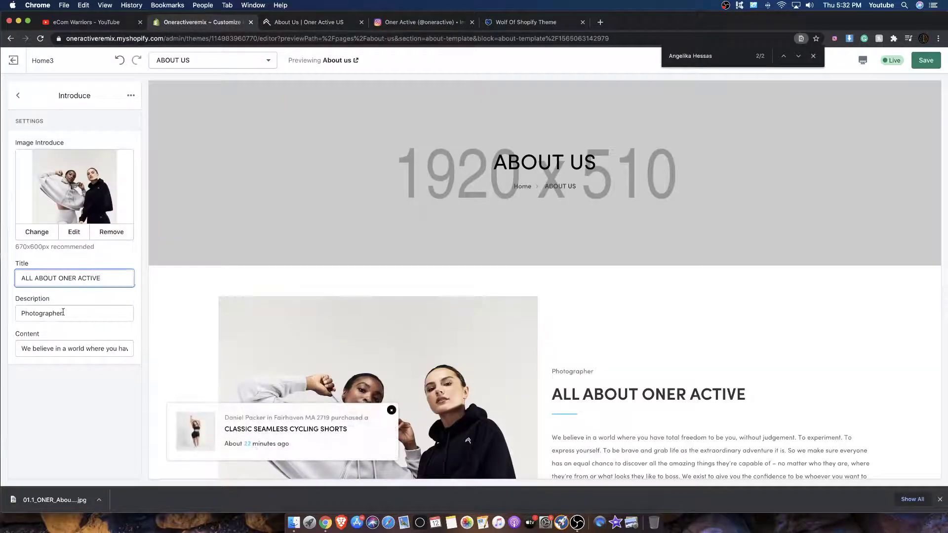
{"action": "key", "text": "super+v"}
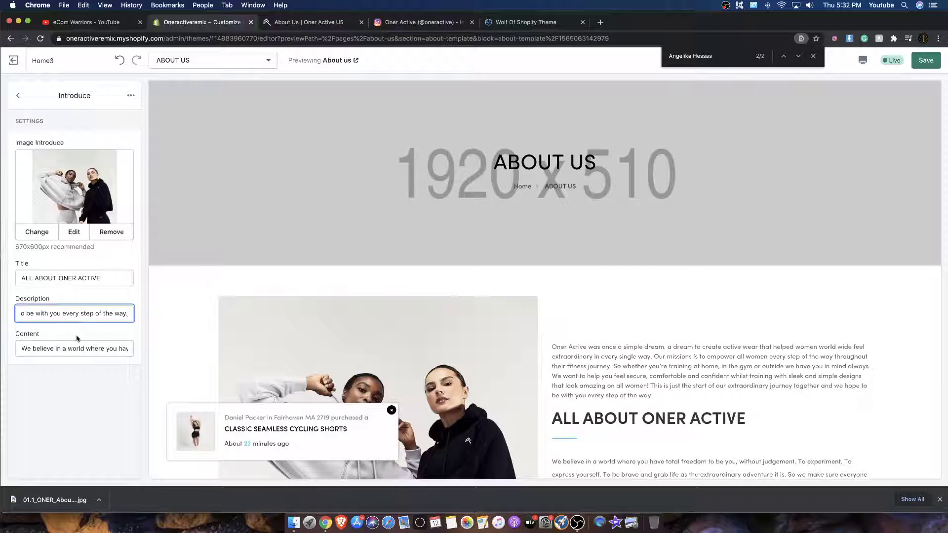
Replace the Introduce block's content with the copied Oner Active paragraphs and clear its description.
{"action": "scroll", "coordinate": [387, 157], "scroll_direction": "down", "scroll_amount": 4}
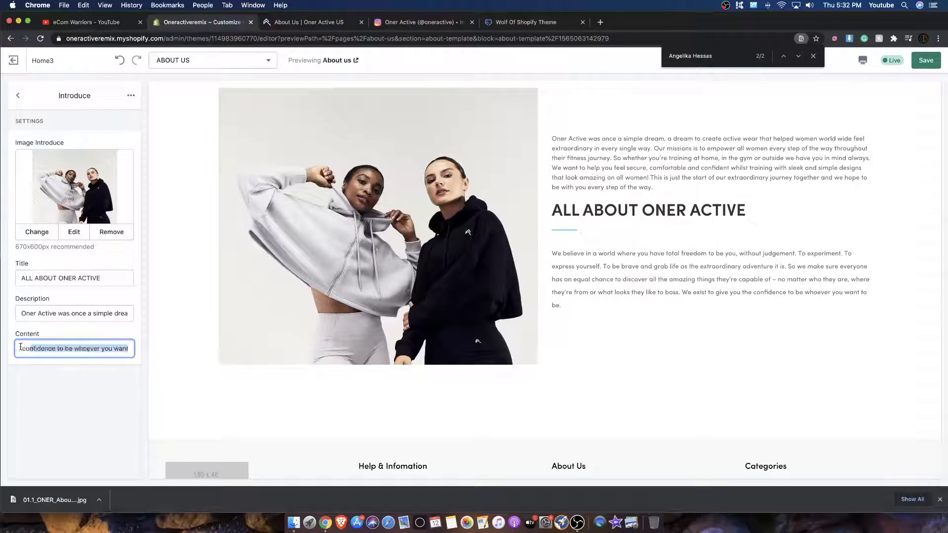
{"action": "key", "text": "super+v"}
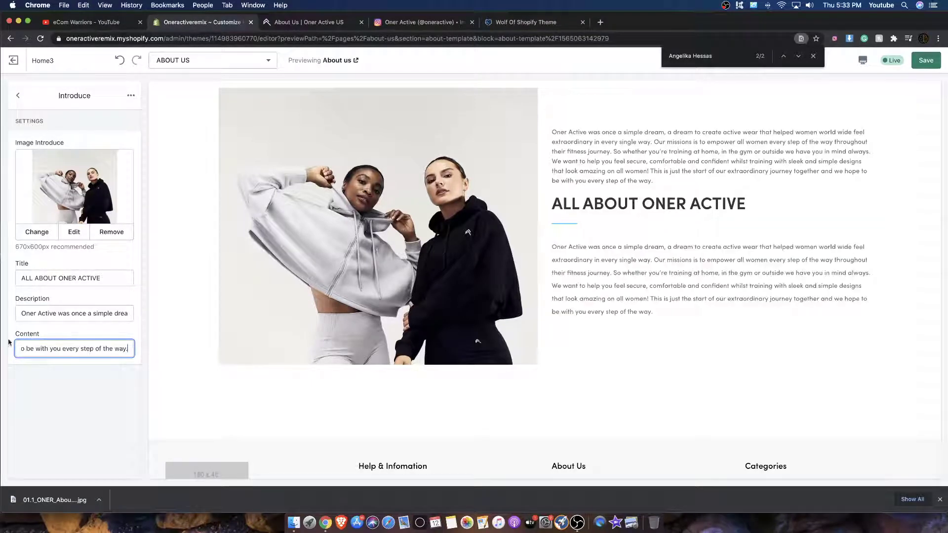
{"action": "left_click", "coordinate": [291, 20]}
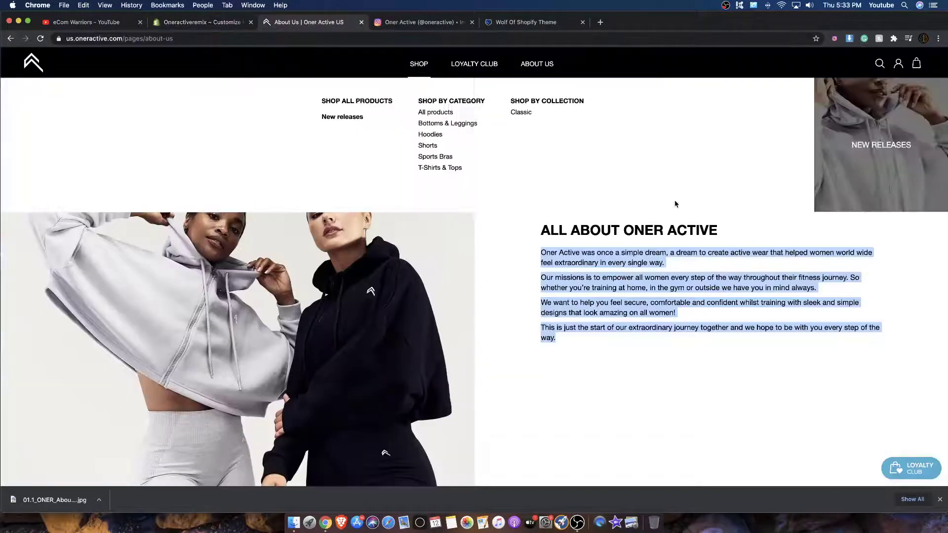
{"action": "left_click", "coordinate": [207, 20]}
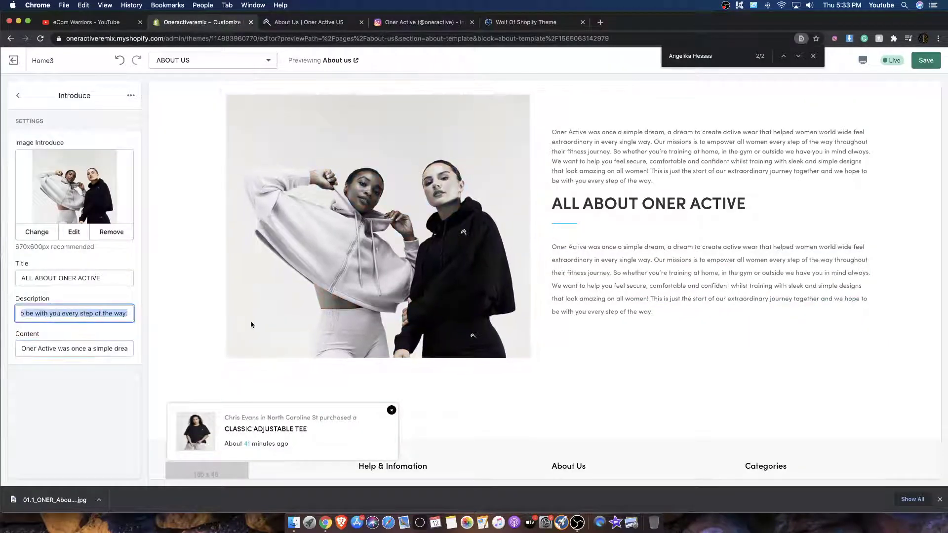
{"action": "key", "text": "BackSpace"}
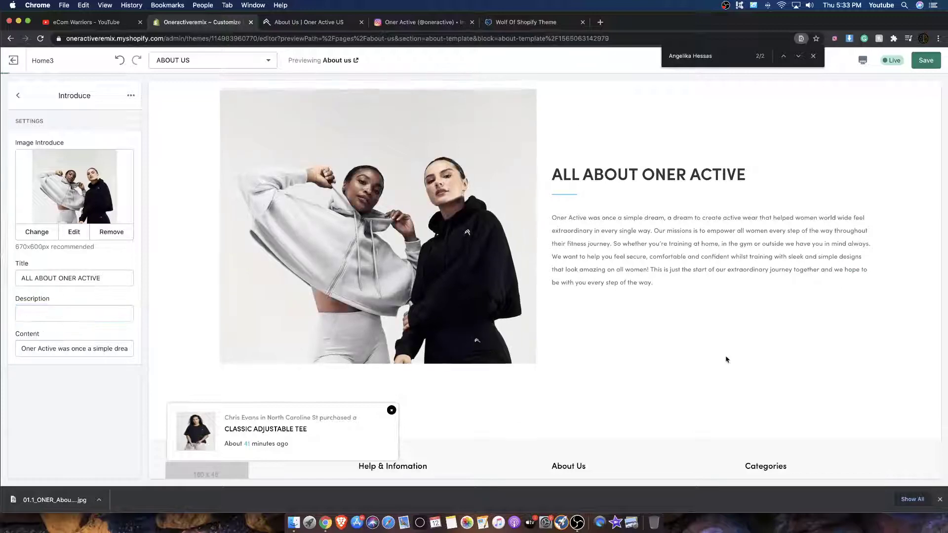
{"action": "left_click", "coordinate": [368, 268]}
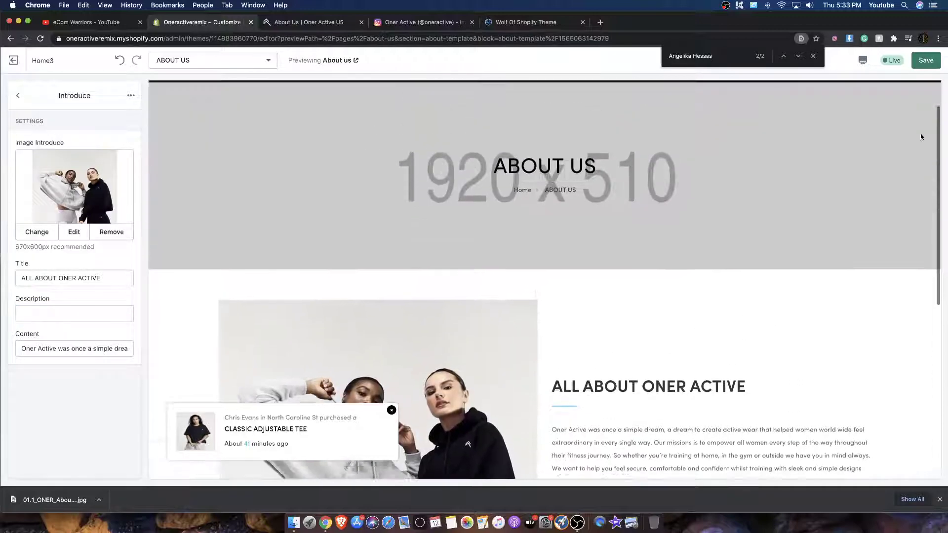
Enable the About Us page's Service Box to see where its Service V1 blocks are used.
{"action": "left_click", "coordinate": [19, 95]}
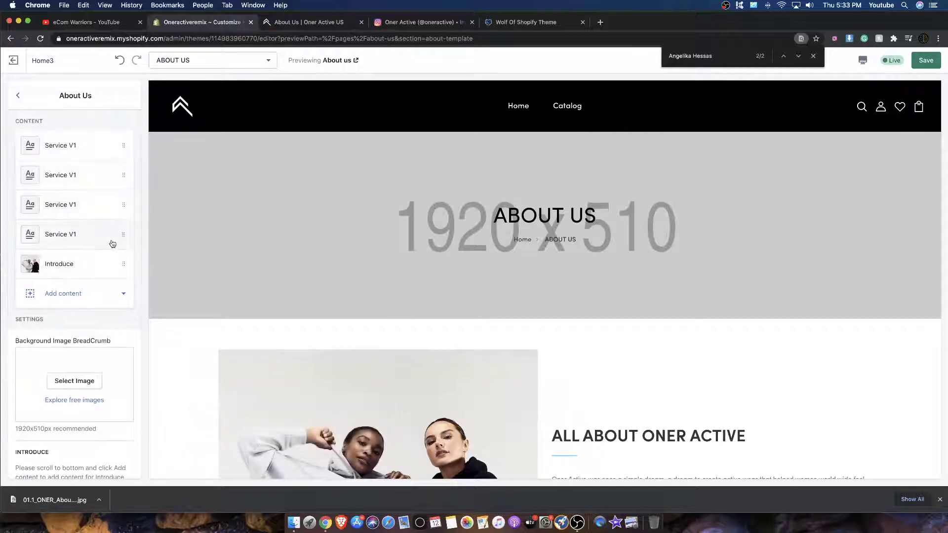
{"action": "left_click", "coordinate": [88, 236]}
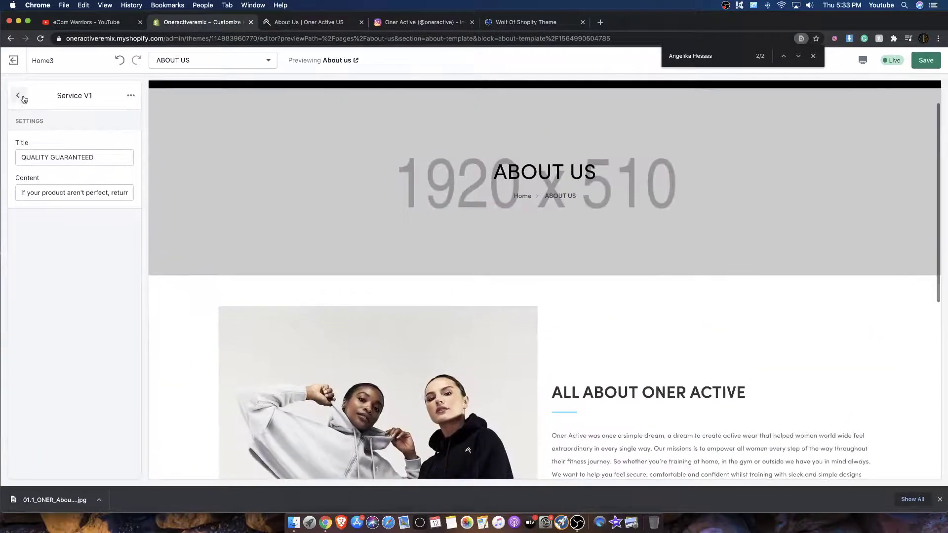
{"action": "left_click", "coordinate": [18, 95]}
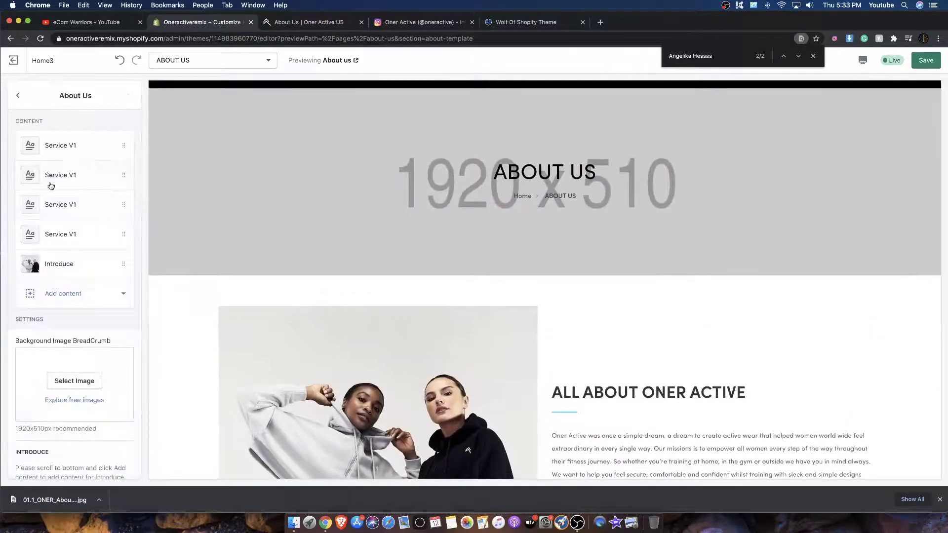
{"action": "scroll", "coordinate": [254, 279], "scroll_direction": "down", "scroll_amount": 10}
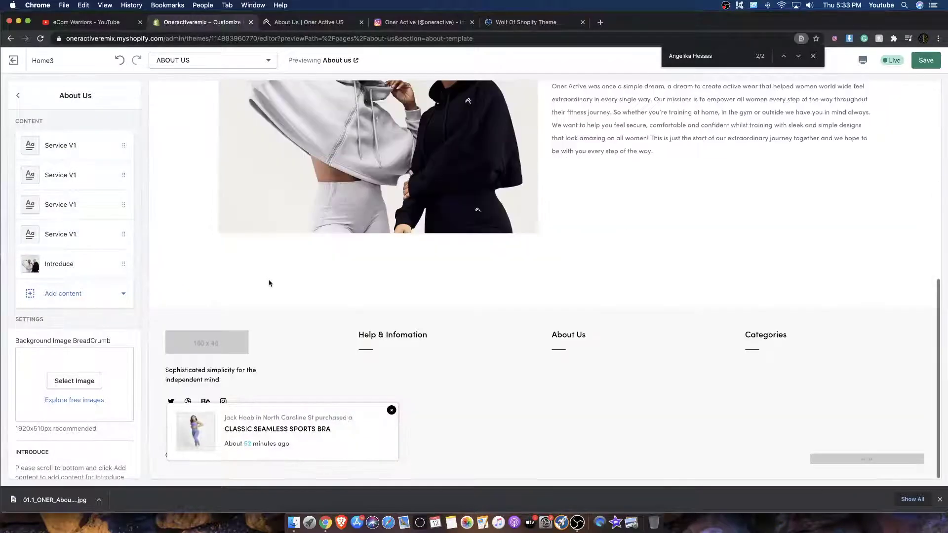
{"action": "scroll", "coordinate": [61, 321], "scroll_direction": "down", "scroll_amount": 10}
{"action": "scroll", "coordinate": [61, 321], "scroll_direction": "down", "scroll_amount": 5}
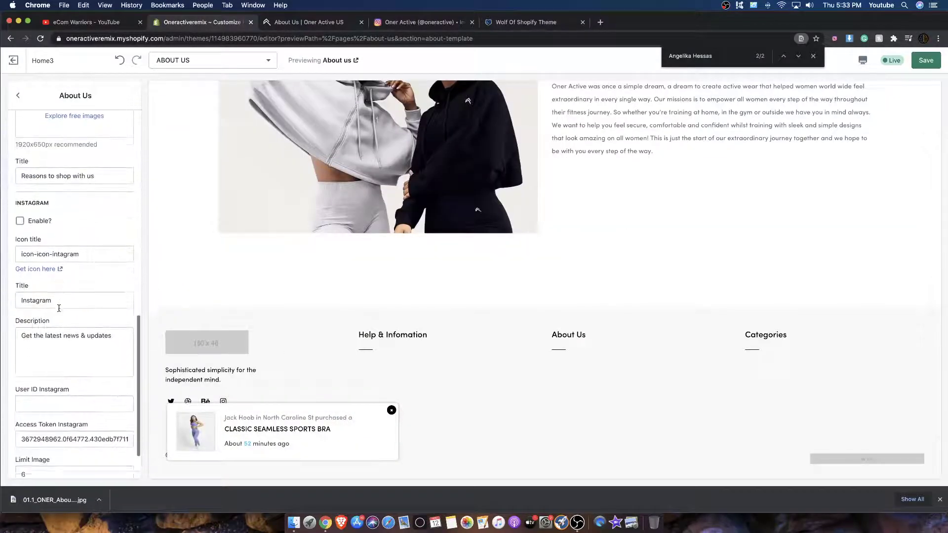
{"action": "scroll", "coordinate": [40, 214], "scroll_direction": "up", "scroll_amount": 10}
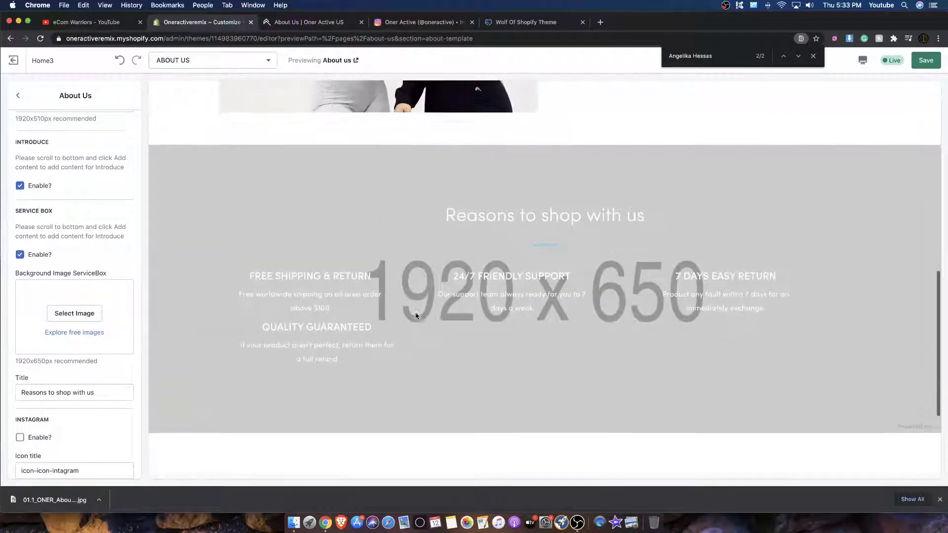
{"action": "scroll", "coordinate": [59, 225], "scroll_direction": "up", "scroll_amount": 5}
{"action": "scroll", "coordinate": [59, 225], "scroll_direction": "up", "scroll_amount": 2}
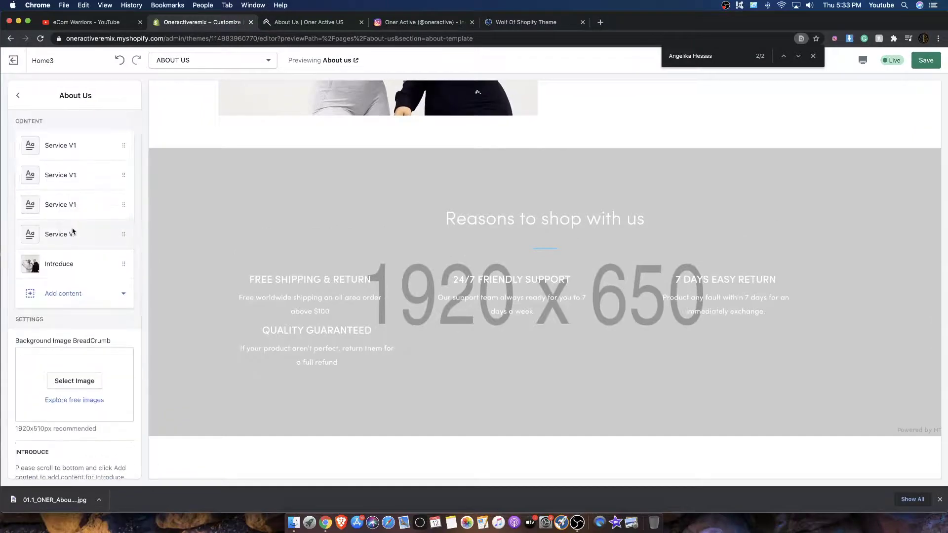
Remove the "QUALITY GUARANTEED" Service V1 block and disable the About Us page's Service Box.
{"action": "left_click", "coordinate": [72, 232]}
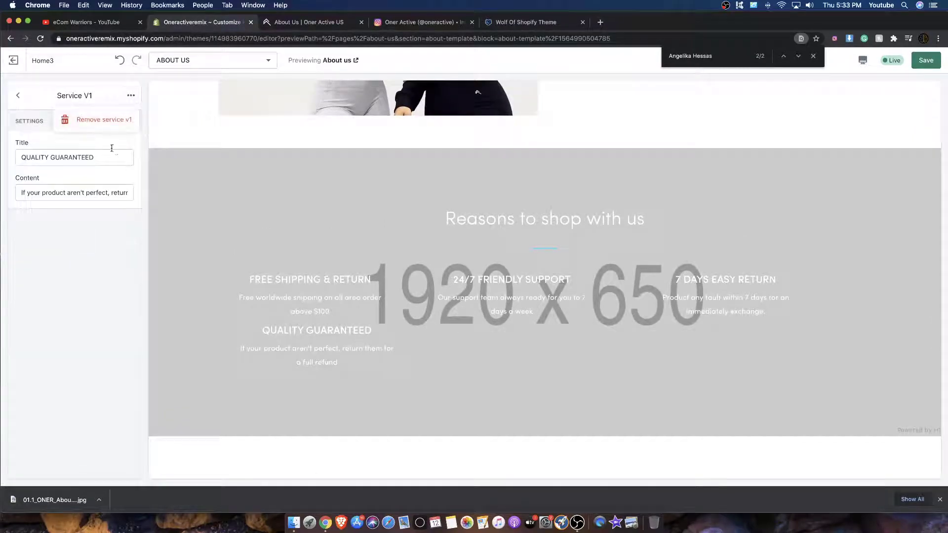
{"action": "left_click", "coordinate": [105, 124]}
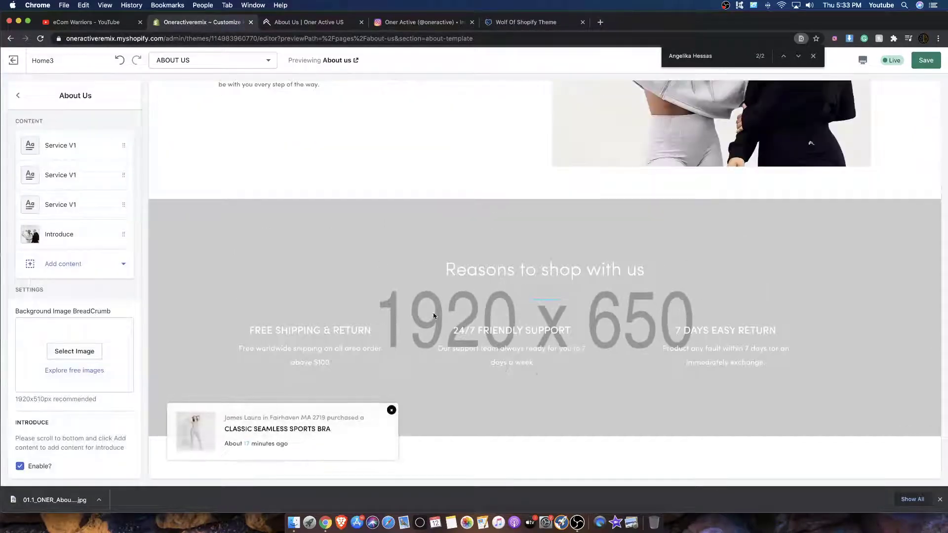
{"action": "scroll", "coordinate": [96, 327], "scroll_direction": "down", "scroll_amount": 5}
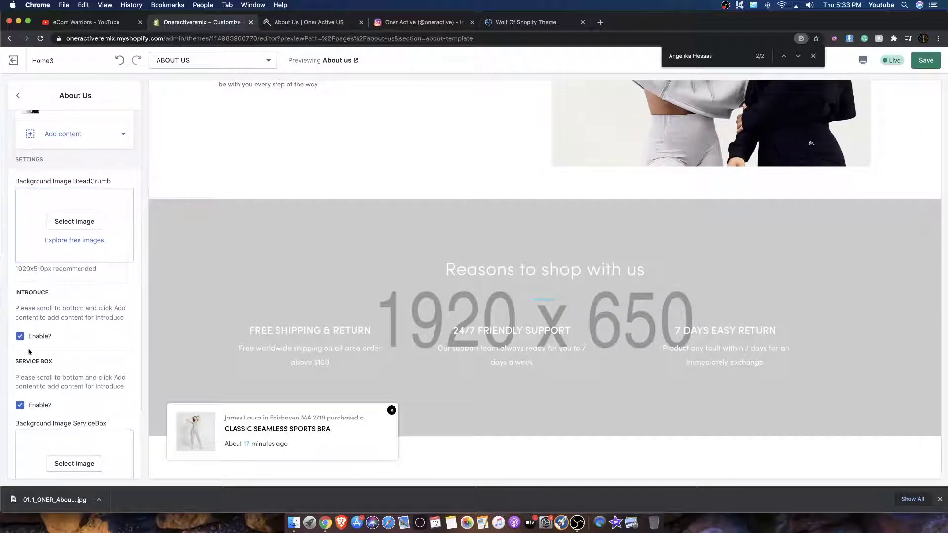
{"action": "scroll", "coordinate": [666, 275], "scroll_direction": "up", "scroll_amount": 15}
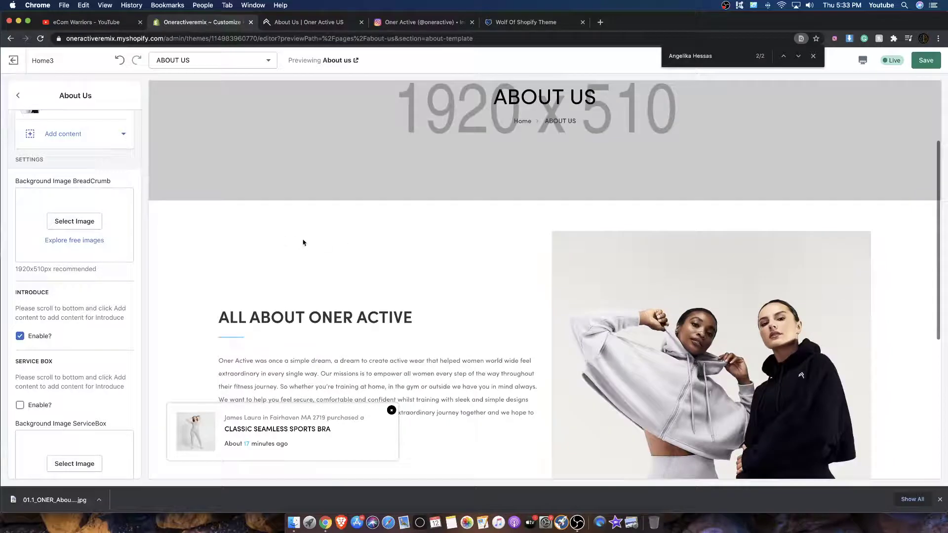
{"action": "scroll", "coordinate": [94, 183], "scroll_direction": "up", "scroll_amount": 5}
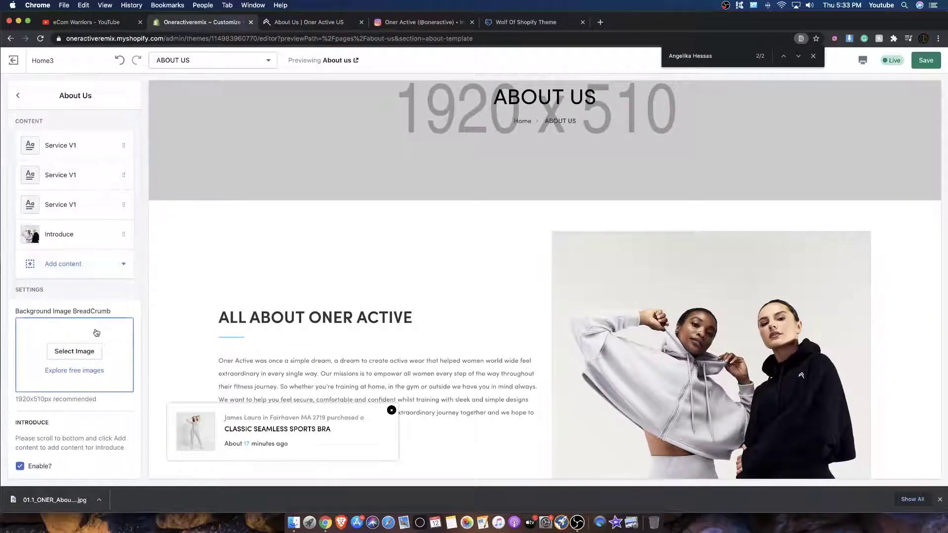
{"action": "scroll", "coordinate": [74, 218], "scroll_direction": "down", "scroll_amount": 10}
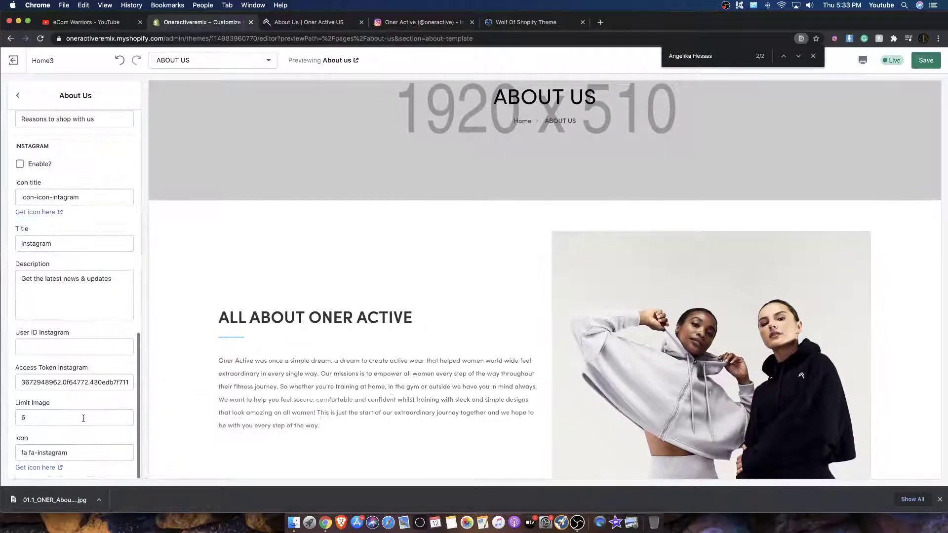
{"action": "scroll", "coordinate": [42, 412], "scroll_direction": "up", "scroll_amount": 10}
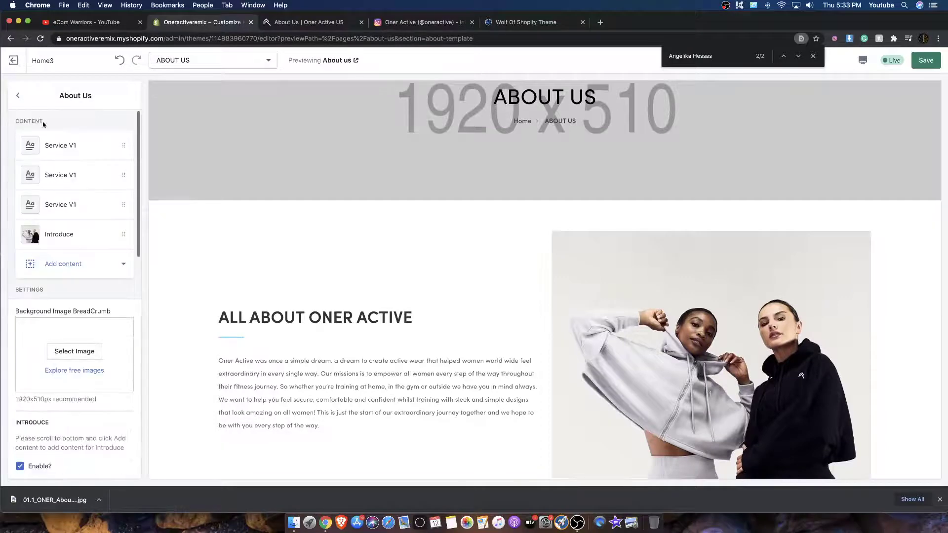
Search the free images for "FITNESS" and use the photo of two dumbbells between sneakers as the About Us breadcrumb background.
{"action": "left_click", "coordinate": [18, 96]}
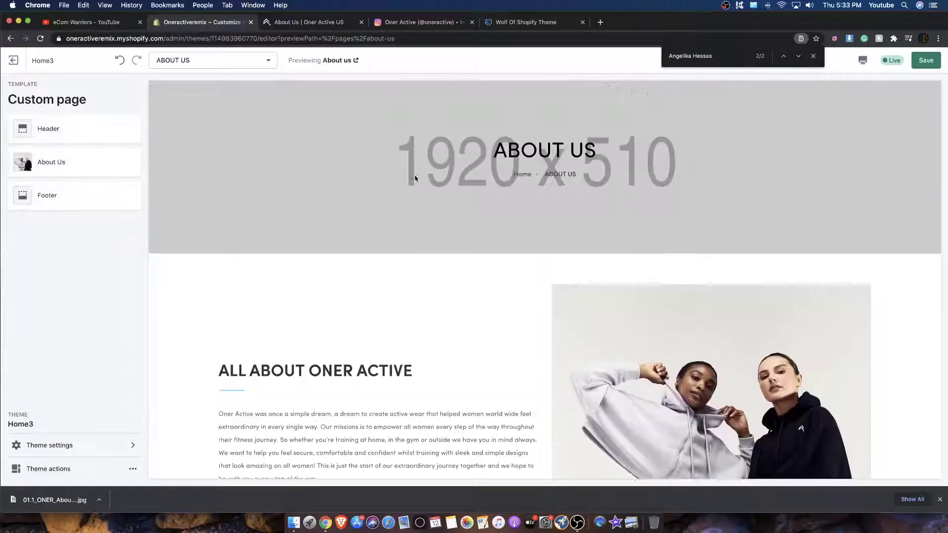
{"action": "left_click", "coordinate": [43, 165]}
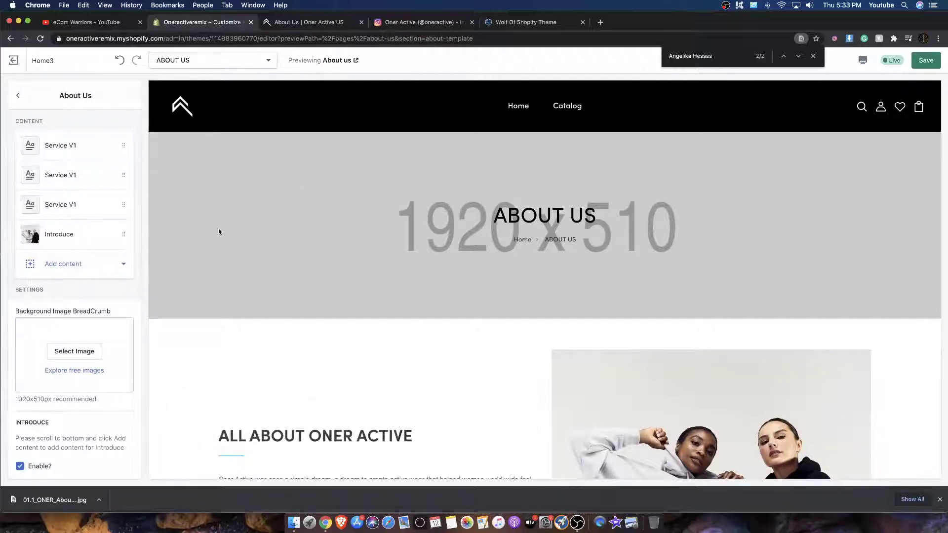
{"action": "scroll", "coordinate": [217, 232], "scroll_direction": "down", "scroll_amount": 3}
{"action": "scroll", "coordinate": [220, 218], "scroll_direction": "up", "scroll_amount": 3}
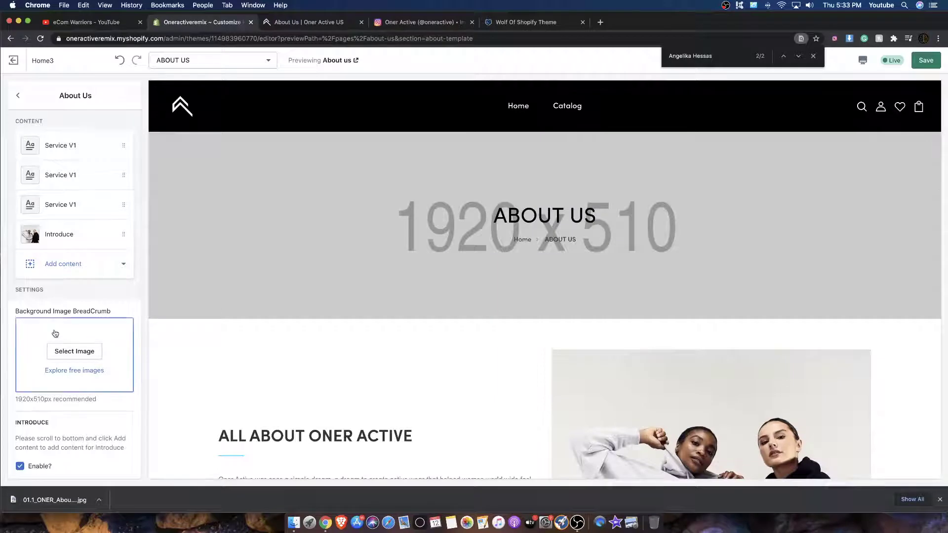
{"action": "scroll", "coordinate": [55, 334], "scroll_direction": "down", "scroll_amount": 2}
{"action": "left_click", "coordinate": [58, 298]}
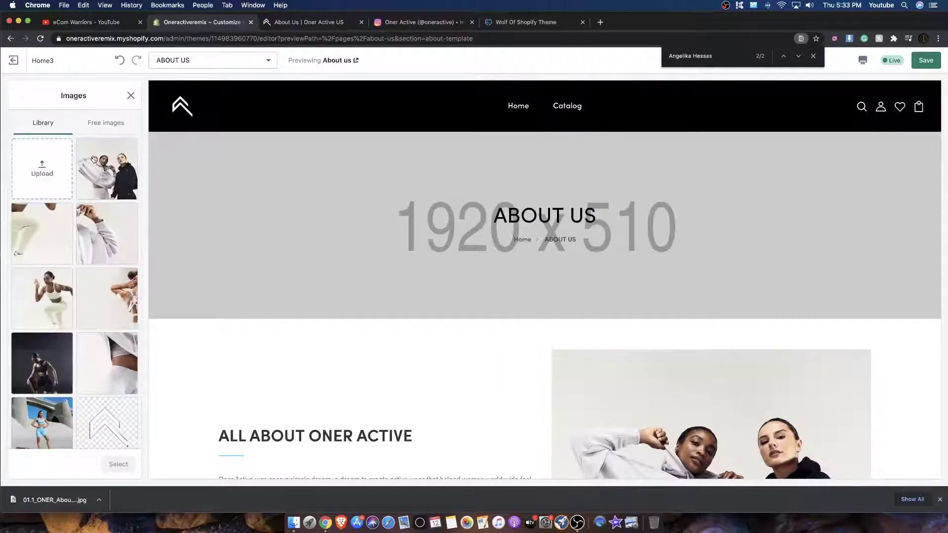
{"action": "left_click", "coordinate": [111, 129]}
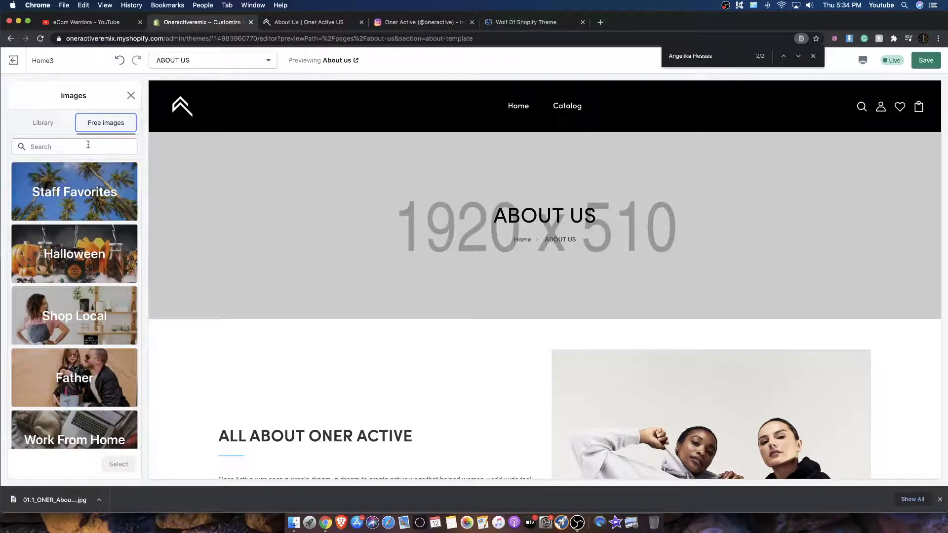
{"action": "type", "text": "FITNESS"}
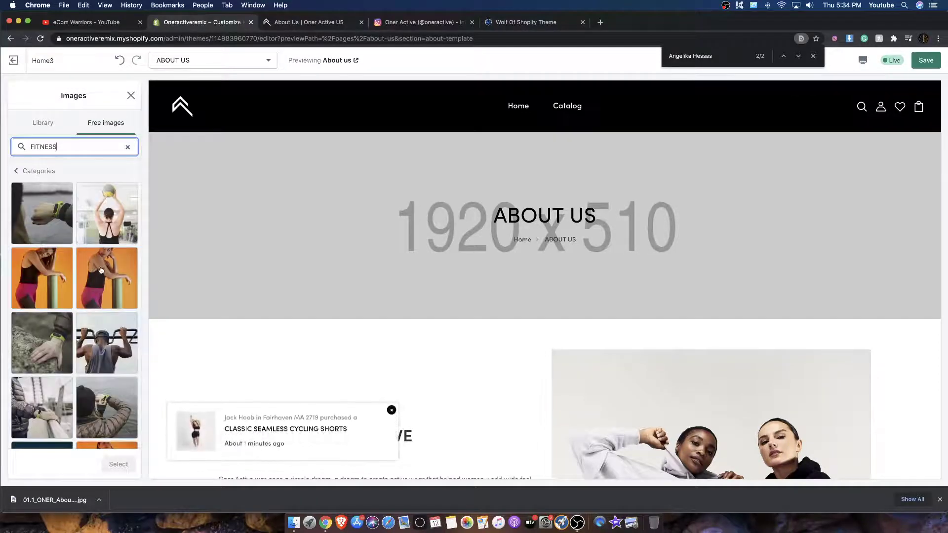
{"action": "scroll", "coordinate": [101, 270], "scroll_direction": "down", "scroll_amount": 5}
{"action": "scroll", "coordinate": [101, 270], "scroll_direction": "down", "scroll_amount": 10}
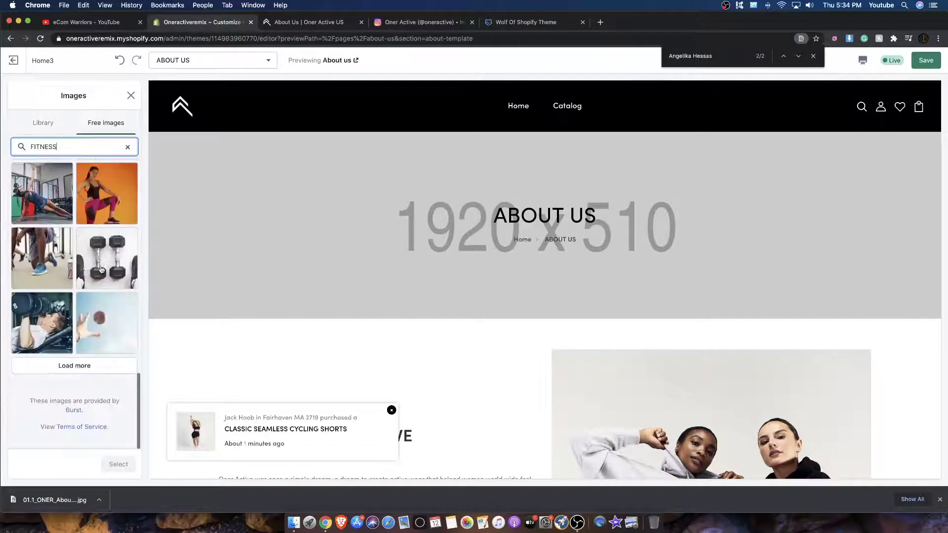
{"action": "left_click", "coordinate": [101, 269]}
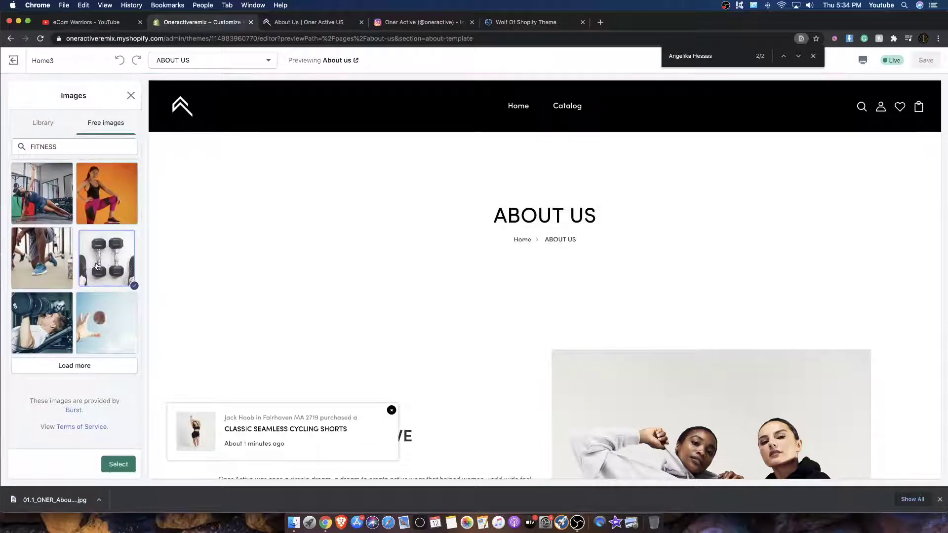
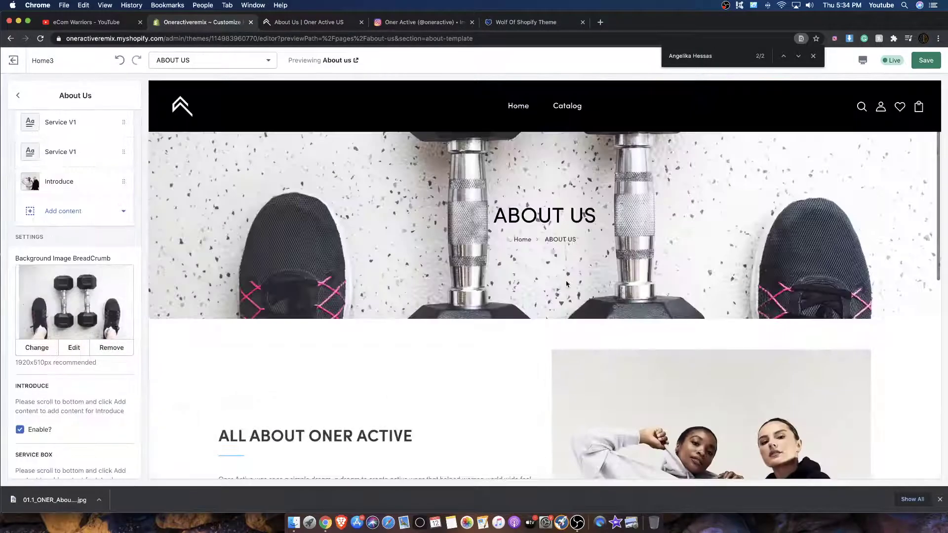
Check the About Us page in the preview and save the theme changes.
{"action": "scroll", "coordinate": [566, 284], "scroll_direction": "down", "scroll_amount": 7}
{"action": "scroll", "coordinate": [535, 280], "scroll_direction": "down", "scroll_amount": 5}
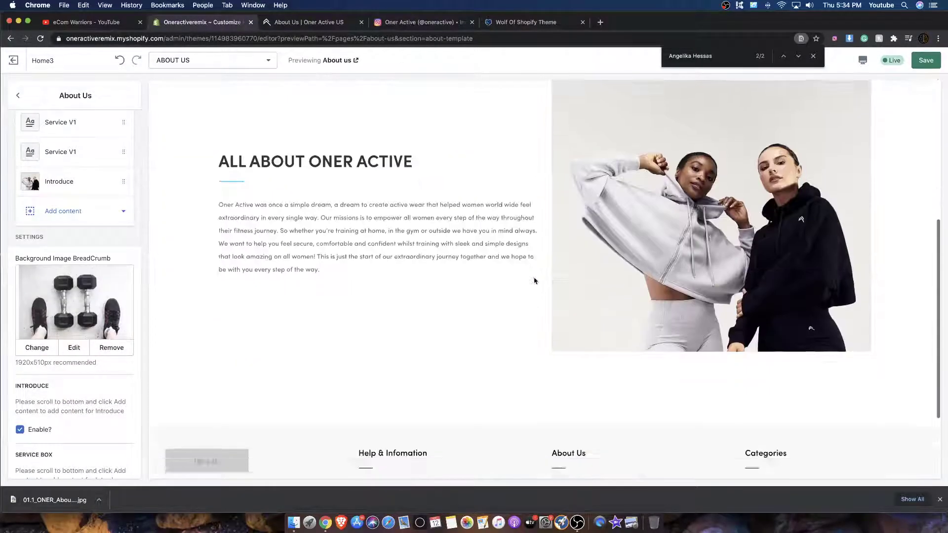
{"action": "scroll", "coordinate": [570, 312], "scroll_direction": "down", "scroll_amount": 5}
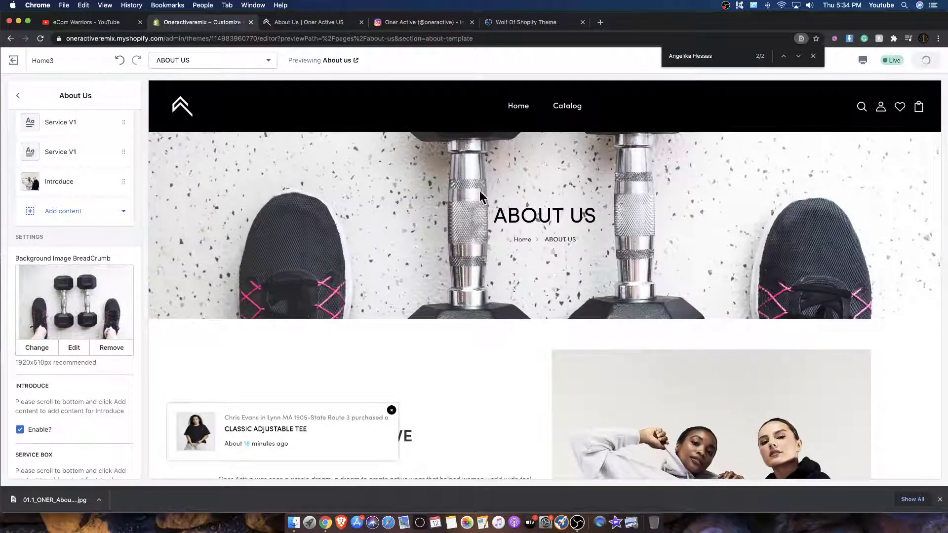
{"action": "scroll", "coordinate": [468, 197], "scroll_direction": "down", "scroll_amount": 3}
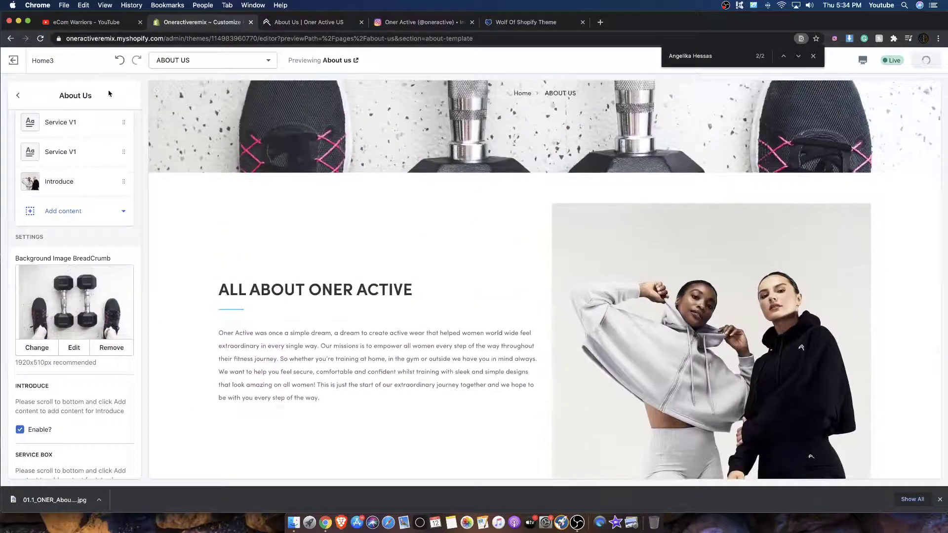
Leave the About Us section and open the CONTACT US page in the theme editor.
{"action": "left_click", "coordinate": [18, 95]}
{"action": "left_click", "coordinate": [213, 60]}
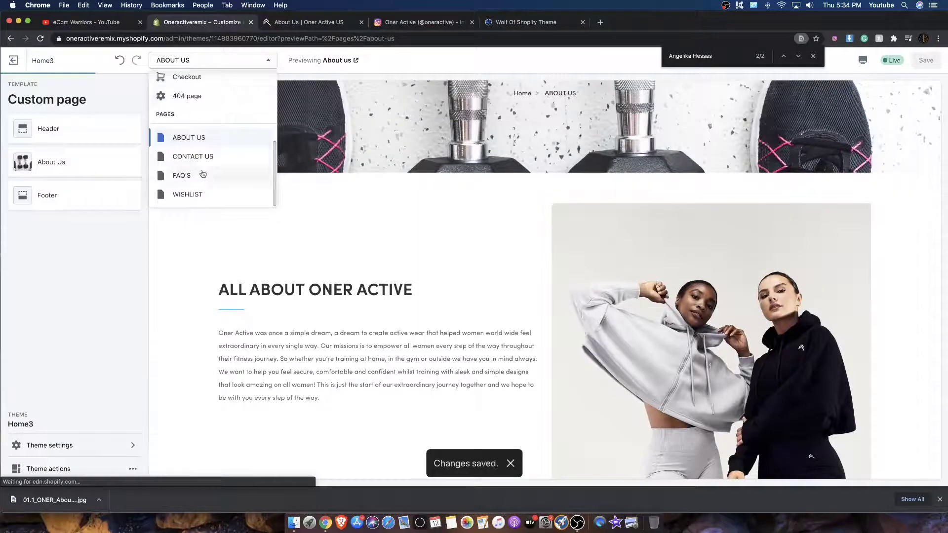
{"action": "left_click", "coordinate": [193, 156]}
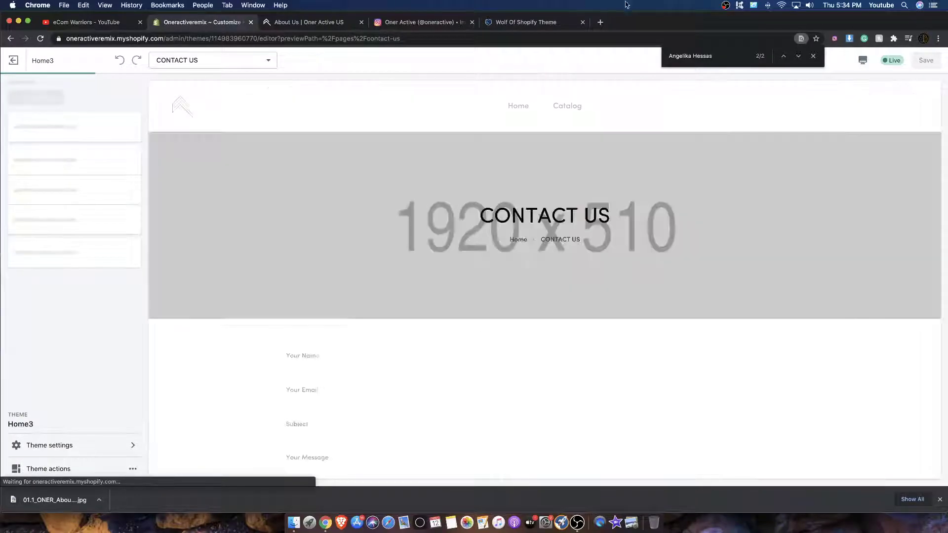
Switch to the Oner Active site and open its Contact page from the footer's Service links.
{"action": "left_click", "coordinate": [309, 22]}
{"action": "scroll", "coordinate": [393, 71], "scroll_direction": "down", "scroll_amount": 10}
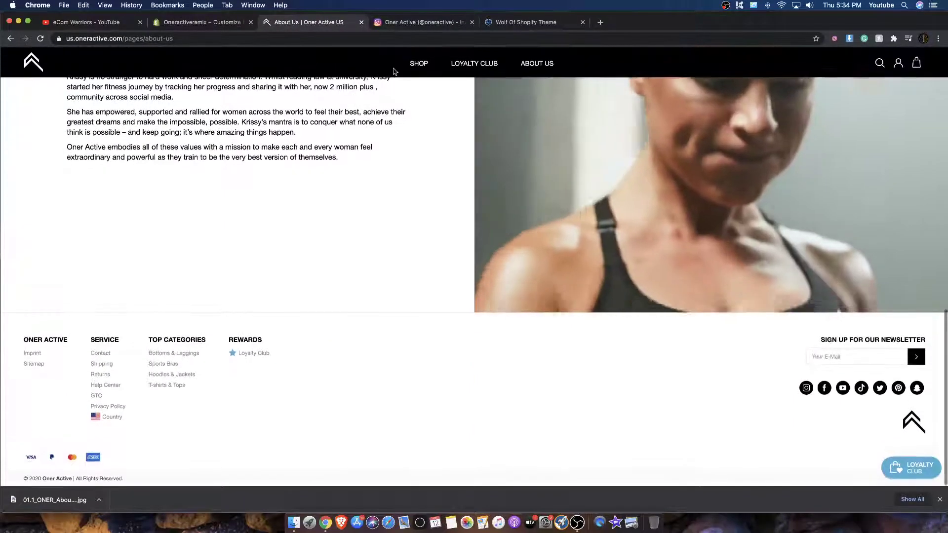
{"action": "left_click", "coordinate": [104, 355]}
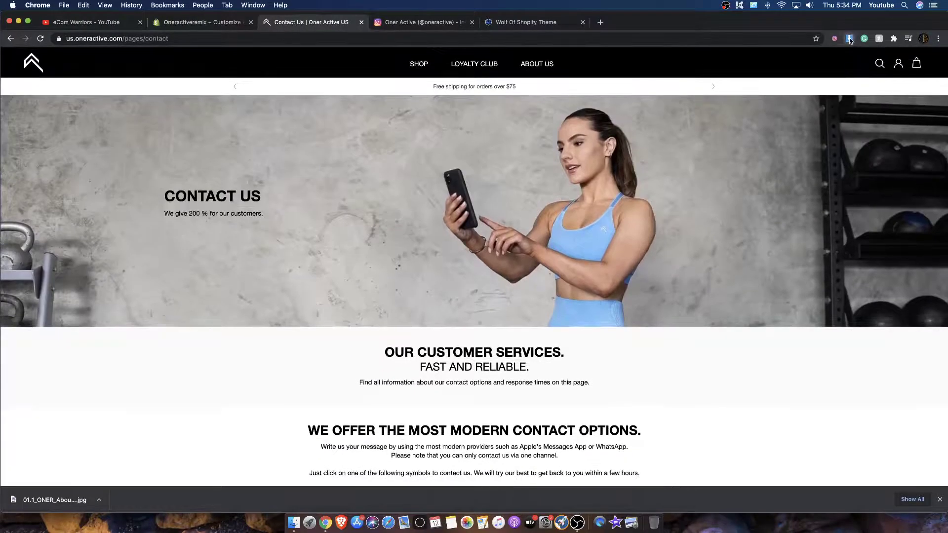
Look for the Contact Us banner photo among the Oner Active Contact page's images with the image downloader extension.
{"action": "left_click", "coordinate": [849, 38]}
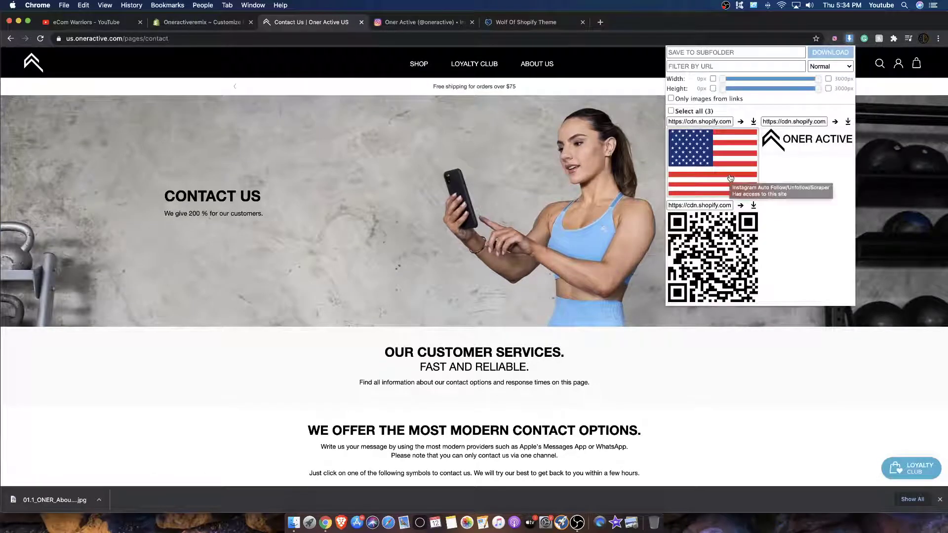
{"action": "left_click", "coordinate": [752, 414]}
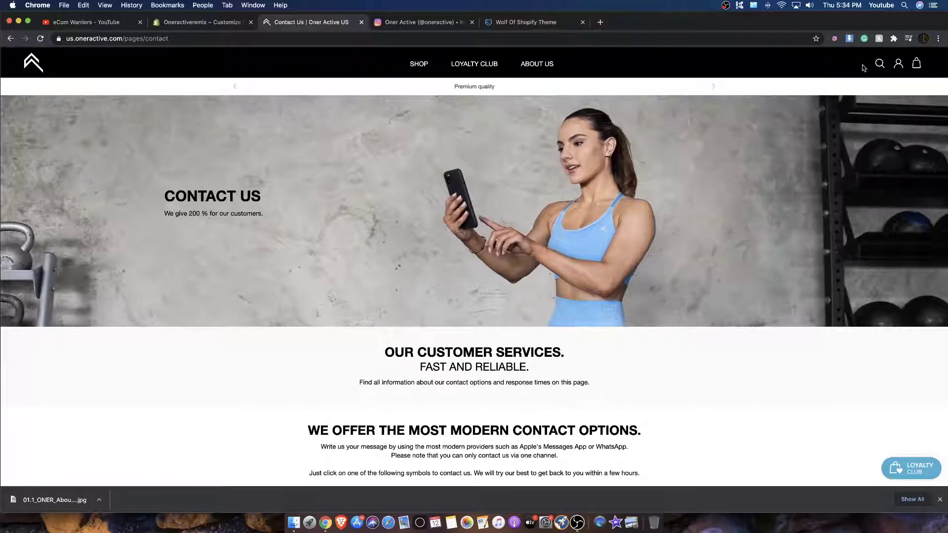
{"action": "left_click", "coordinate": [854, 41]}
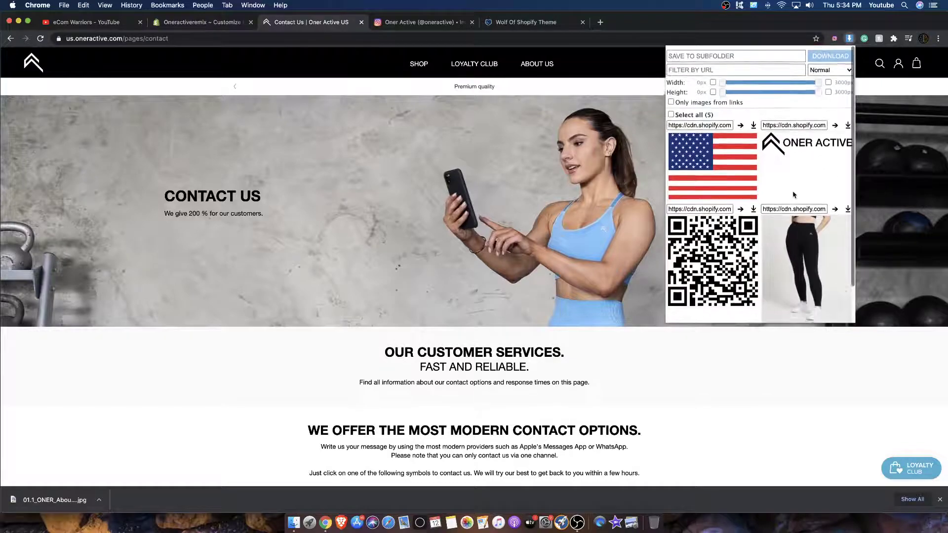
{"action": "left_click", "coordinate": [798, 438]}
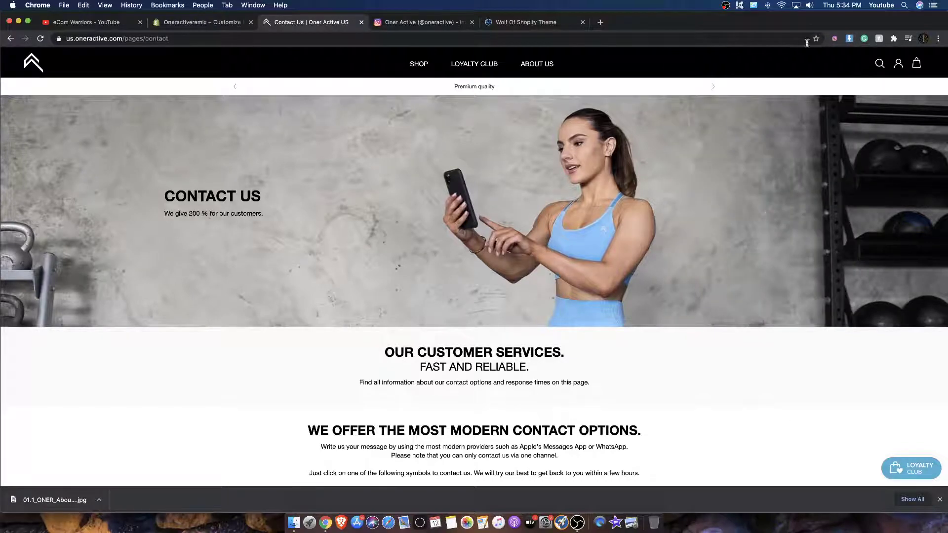
{"action": "left_click", "coordinate": [848, 41]}
{"action": "left_click", "coordinate": [713, 438]}
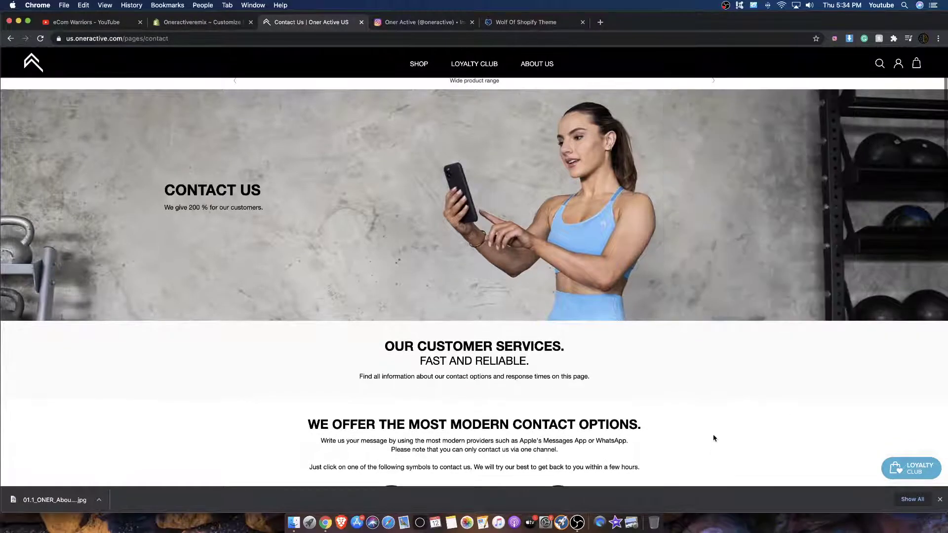
{"action": "scroll", "coordinate": [583, 364], "scroll_direction": "down", "scroll_amount": 15}
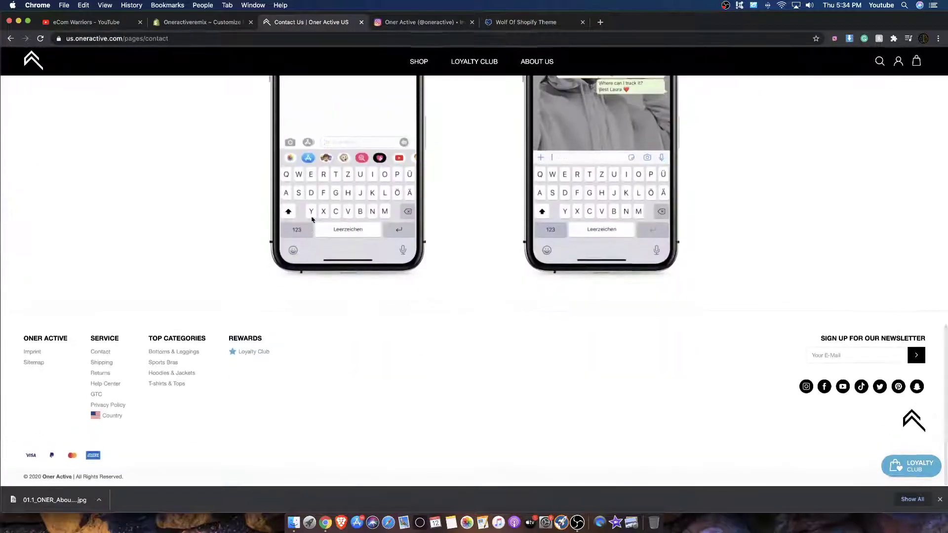
{"action": "scroll", "coordinate": [312, 219], "scroll_direction": "up", "scroll_amount": 15}
{"action": "left_click", "coordinate": [849, 38]}
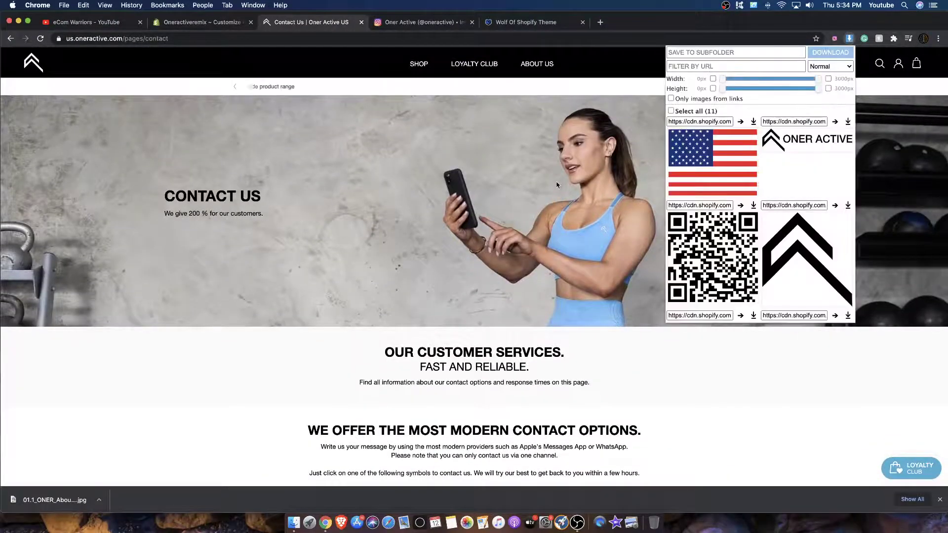
{"action": "scroll", "coordinate": [557, 185], "scroll_direction": "down", "scroll_amount": 8}
{"action": "left_click", "coordinate": [496, 260]}
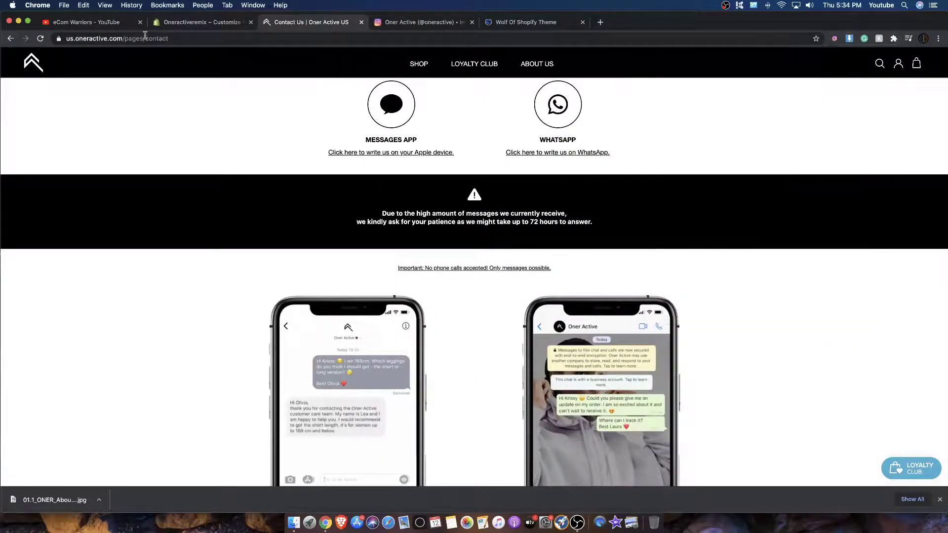
Compare the theme's CONTACT US page with the layout and banner of Oner Active's Contact page.
{"action": "left_click", "coordinate": [170, 23]}
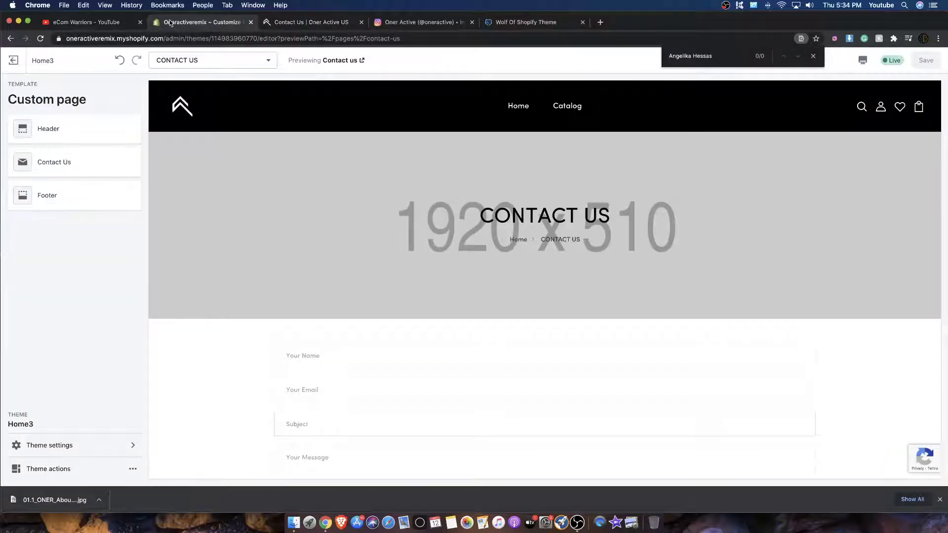
{"action": "scroll", "coordinate": [413, 232], "scroll_direction": "down", "scroll_amount": 3}
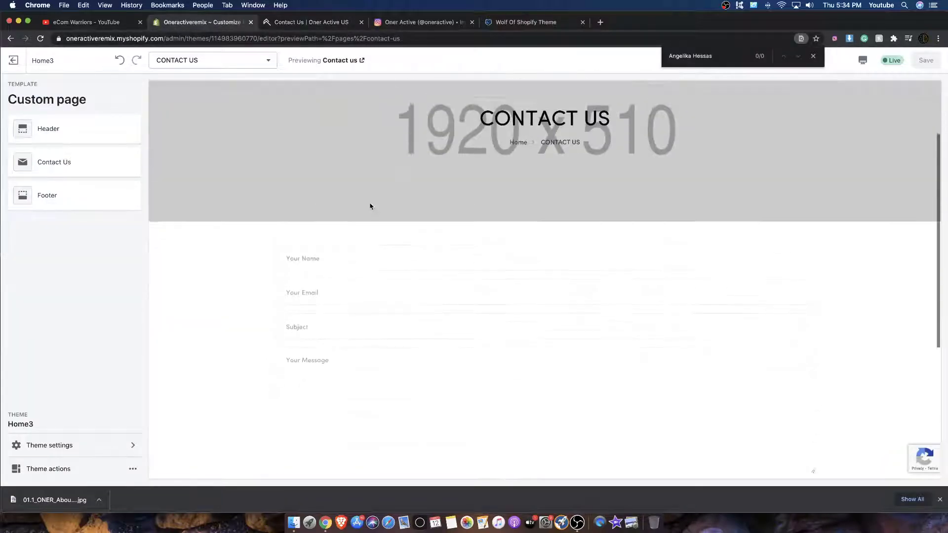
{"action": "scroll", "coordinate": [168, 214], "scroll_direction": "up", "scroll_amount": 1}
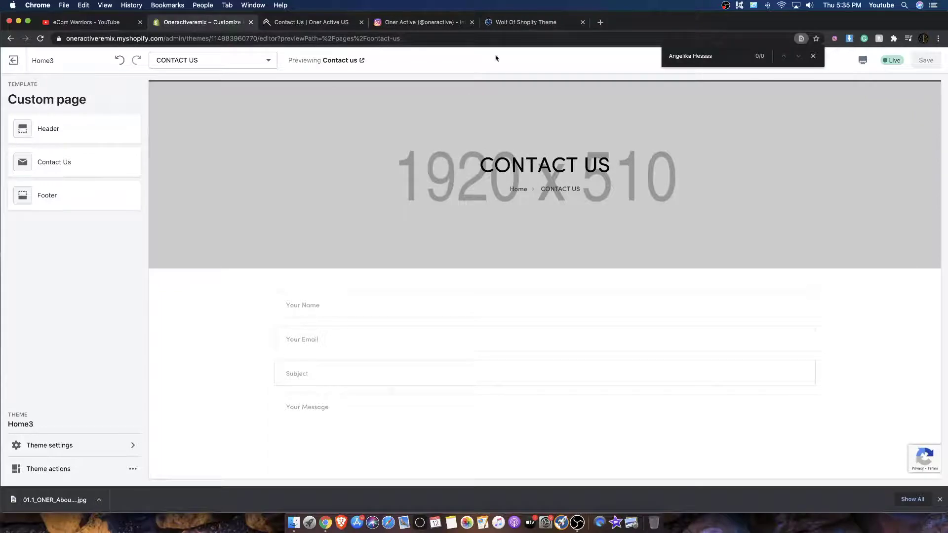
{"action": "key", "text": "ctrl+Tab"}
{"action": "scroll", "coordinate": [424, 168], "scroll_direction": "up", "scroll_amount": 8}
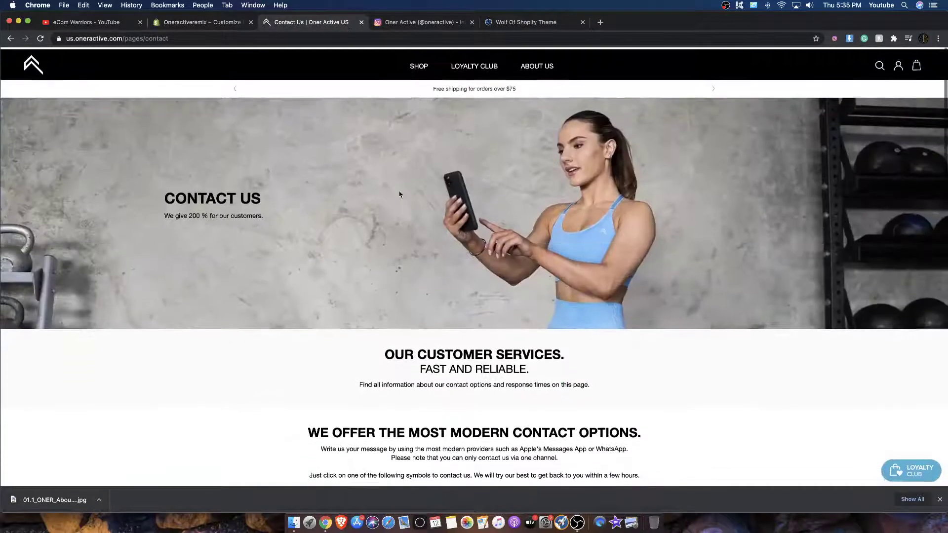
{"action": "left_click_drag", "start_coordinate": [400, 194], "coordinate": [368, 188]}
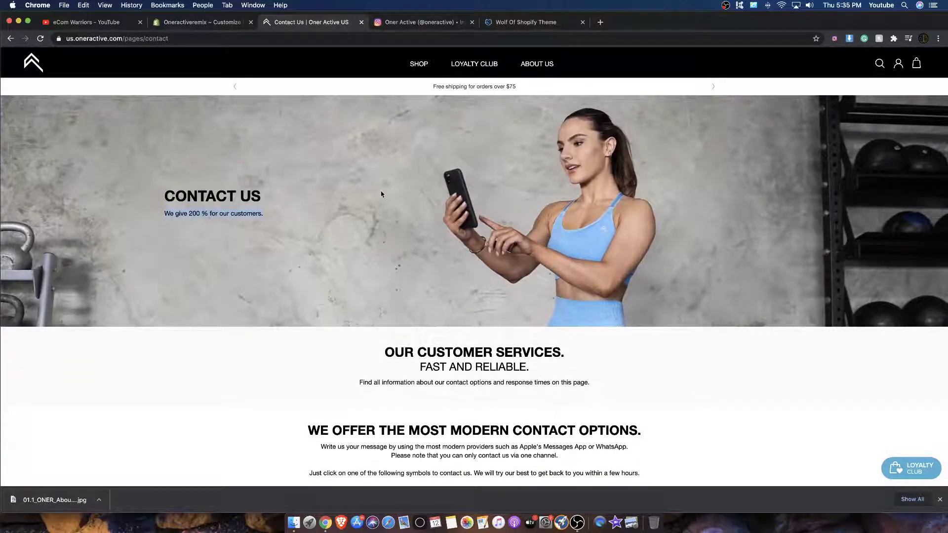
Set the Contact Us section's breadcrumb background to the library photo of the woman's back in a white strappy bra.
{"action": "left_click", "coordinate": [206, 29]}
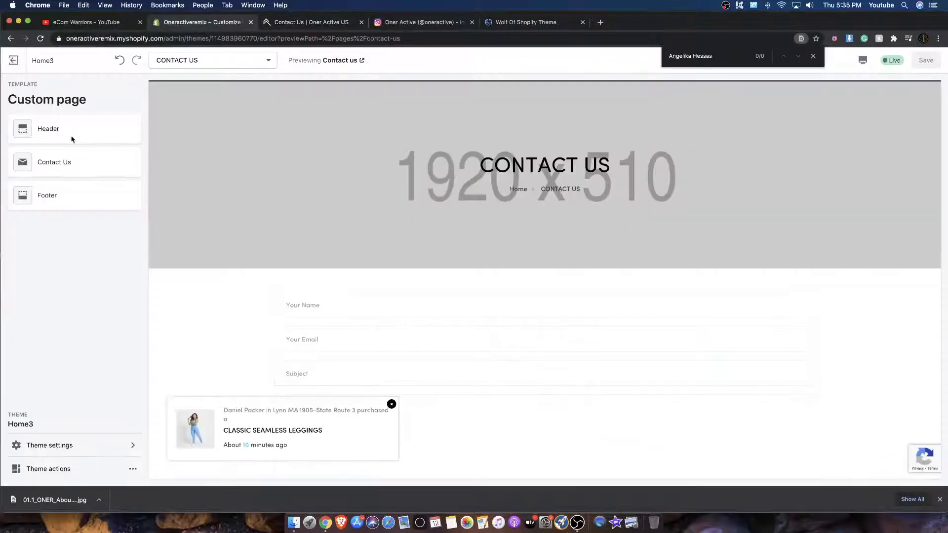
{"action": "left_click", "coordinate": [48, 161]}
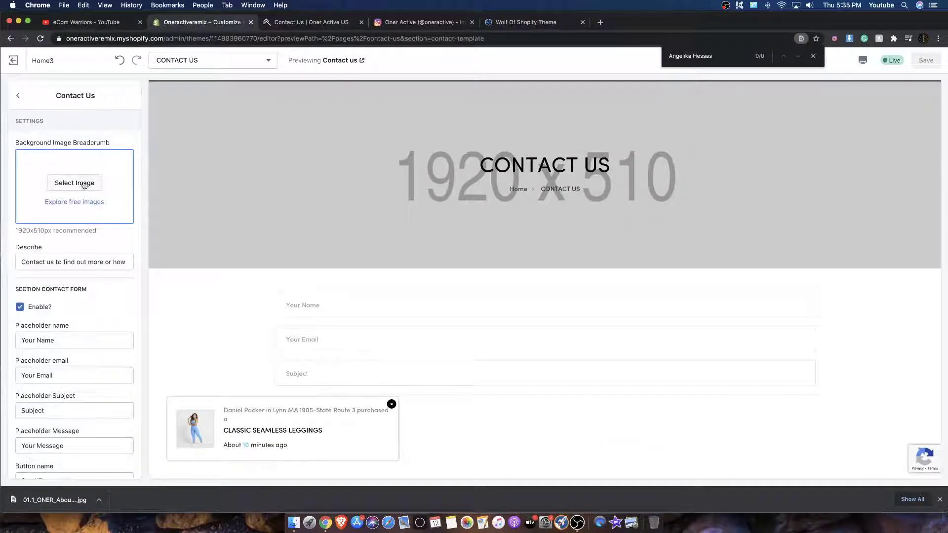
{"action": "scroll", "coordinate": [84, 185], "scroll_direction": "down", "scroll_amount": 1}
{"action": "scroll", "coordinate": [341, 110], "scroll_direction": "down", "scroll_amount": 6}
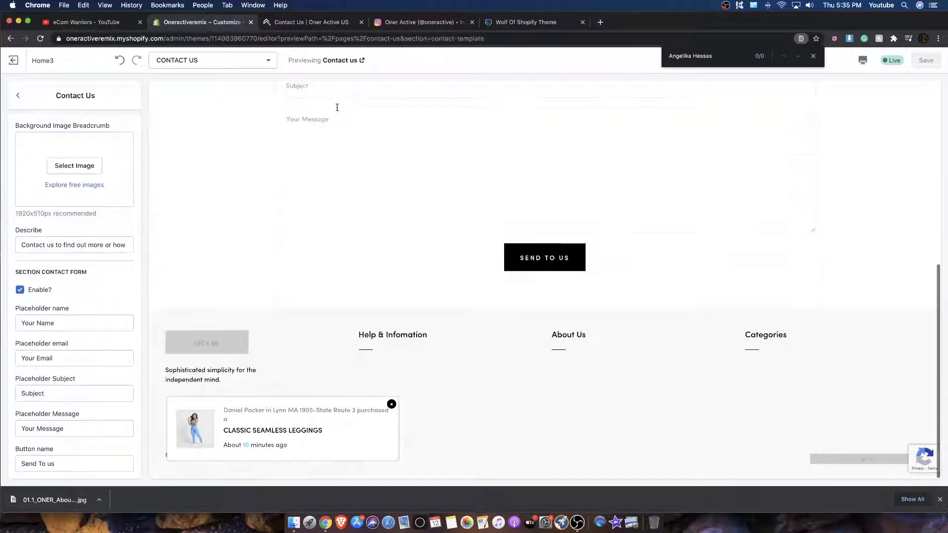
{"action": "scroll", "coordinate": [336, 105], "scroll_direction": "up", "scroll_amount": 7}
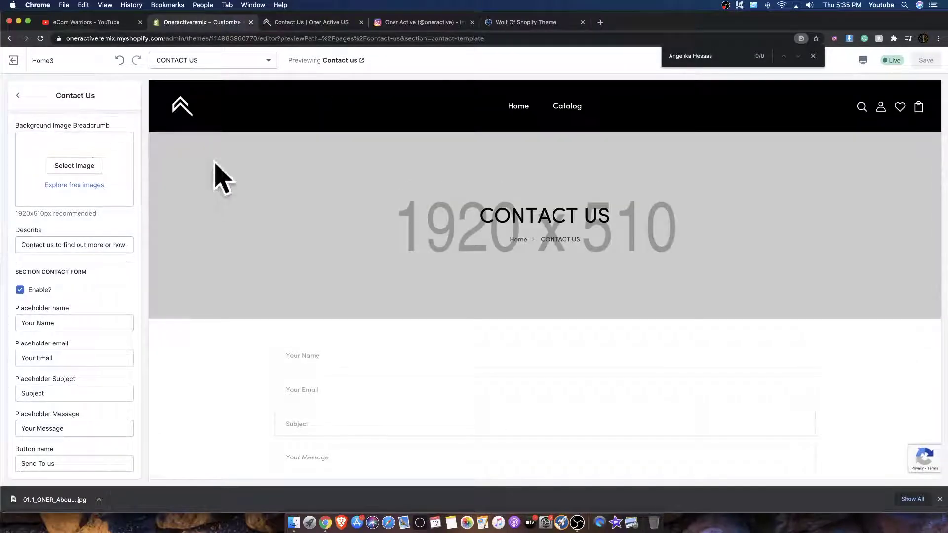
{"action": "left_click", "coordinate": [69, 163]}
{"action": "scroll", "coordinate": [30, 310], "scroll_direction": "down", "scroll_amount": 6}
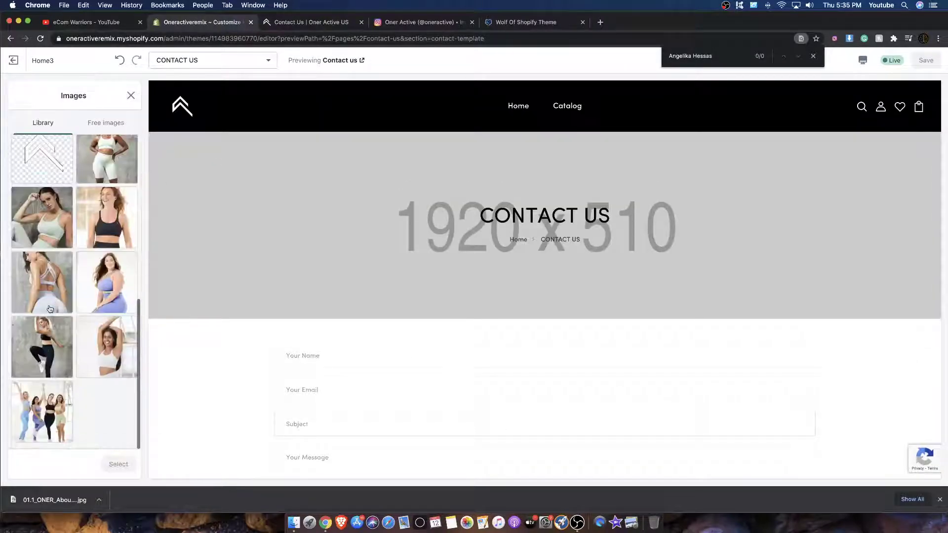
{"action": "scroll", "coordinate": [116, 295], "scroll_direction": "up", "scroll_amount": 3}
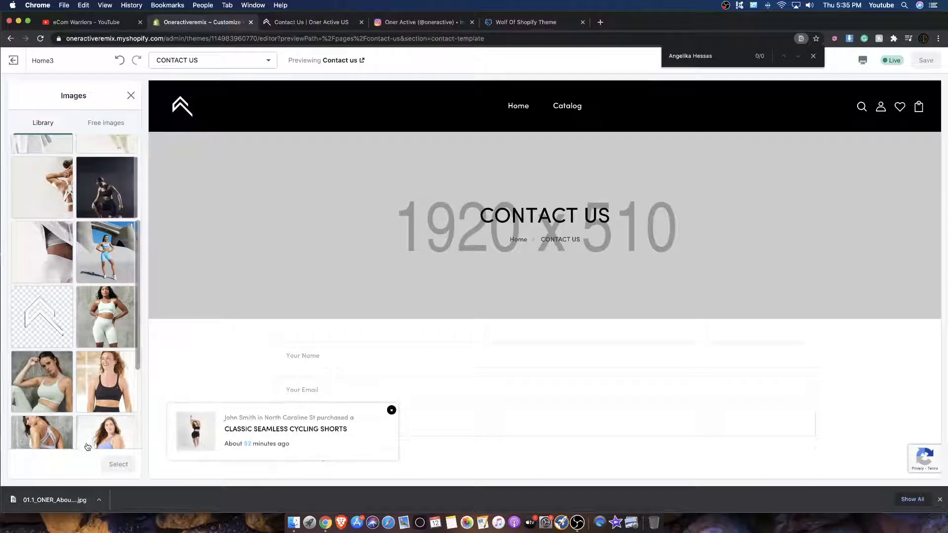
{"action": "left_click", "coordinate": [56, 210]}
{"action": "scroll", "coordinate": [60, 255], "scroll_direction": "up", "scroll_amount": 3}
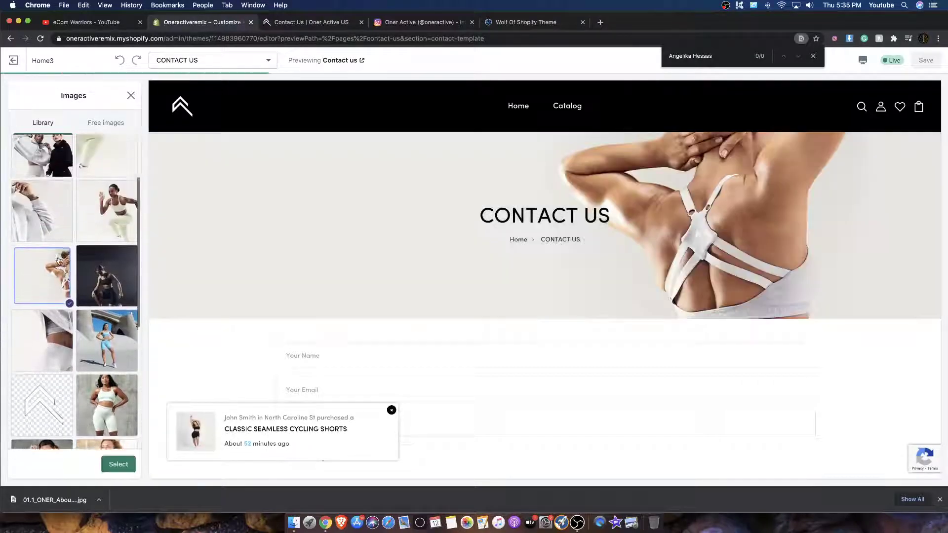
{"action": "left_click", "coordinate": [118, 464]}
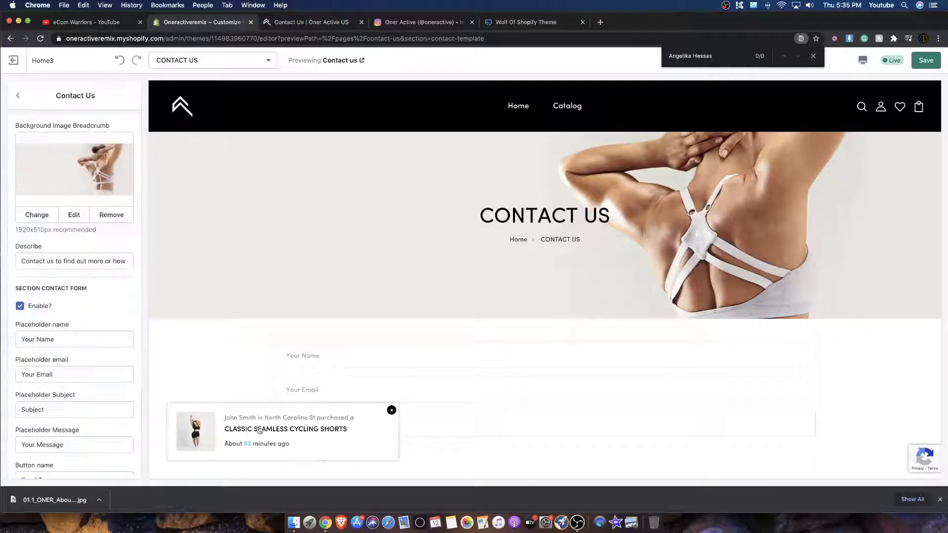
Check the Contact Us page preview, save the theme changes and open the FAQ'S page in the theme editor.
{"action": "scroll", "coordinate": [463, 239], "scroll_direction": "down", "scroll_amount": 10}
{"action": "scroll", "coordinate": [459, 238], "scroll_direction": "up", "scroll_amount": 8}
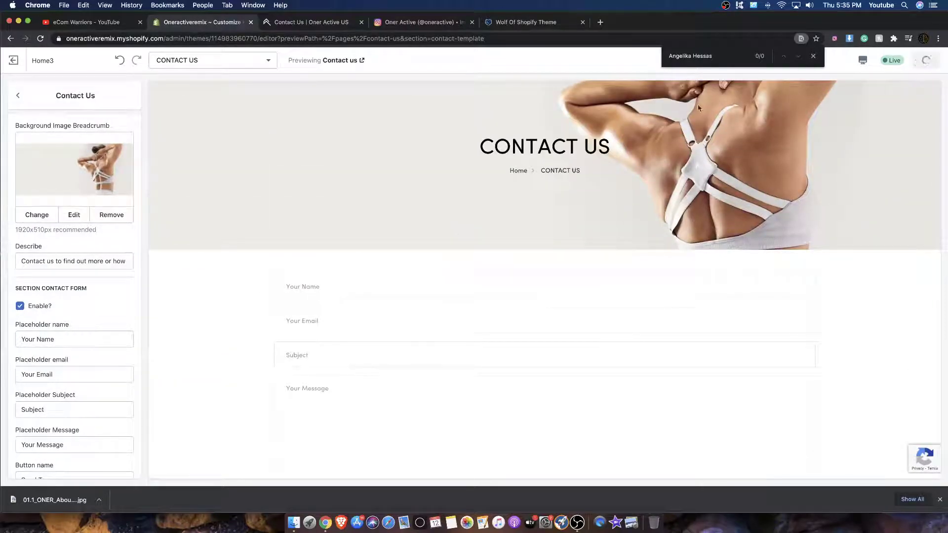
{"action": "key", "text": "Escape"}
{"action": "left_click", "coordinate": [181, 67]}
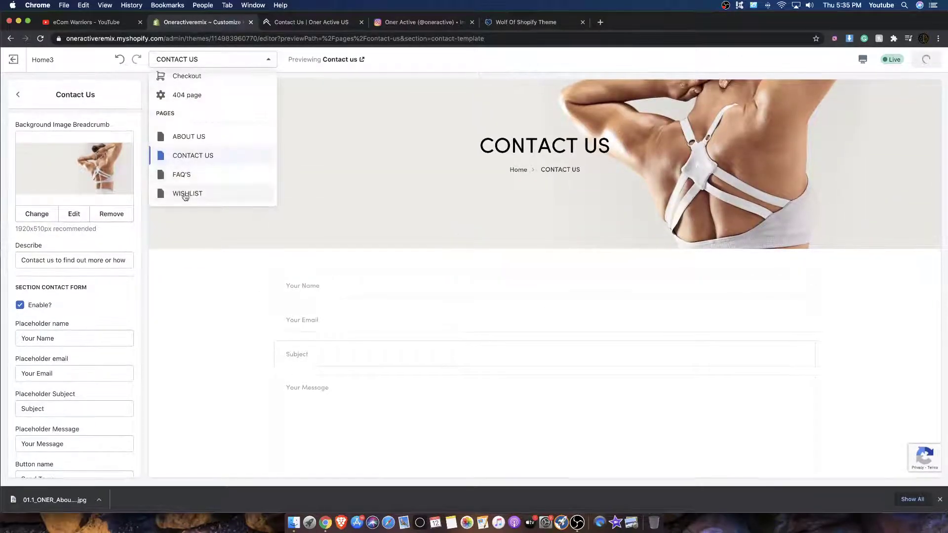
{"action": "left_click", "coordinate": [187, 177]}
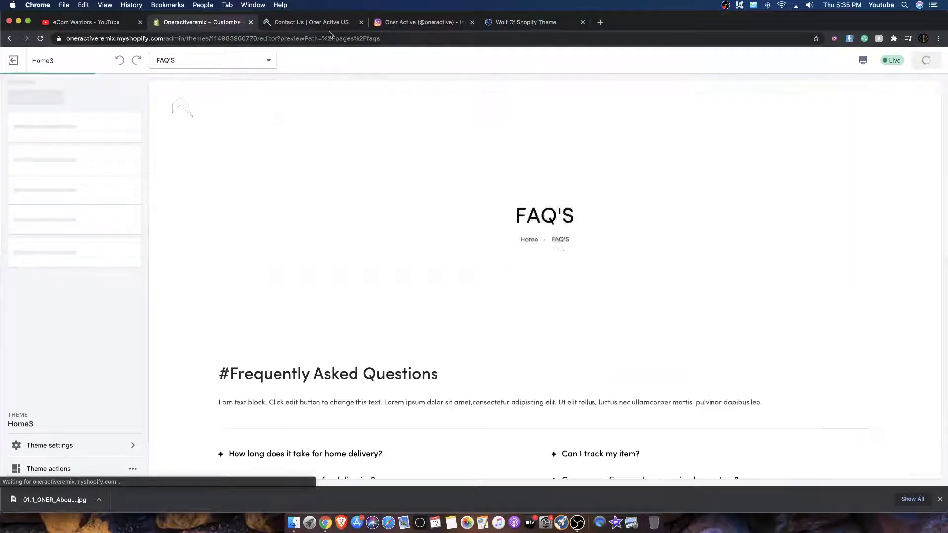
Review Oner Active's Help Center and Terms & Conditions pages as references for the FAQ content.
{"action": "key", "text": "ctrl+Tab"}
{"action": "scroll", "coordinate": [205, 279], "scroll_direction": "down", "scroll_amount": 15}
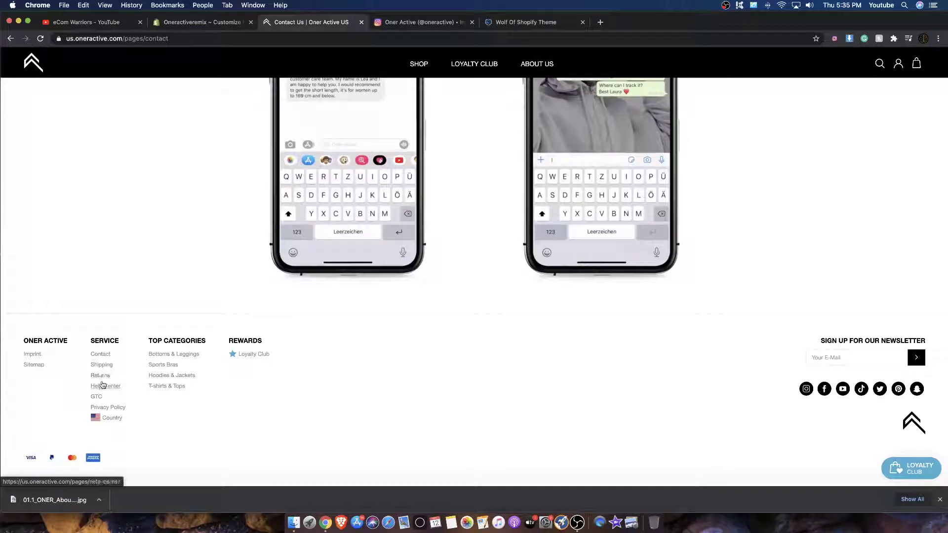
{"action": "scroll", "coordinate": [102, 384], "scroll_direction": "down", "scroll_amount": 7}
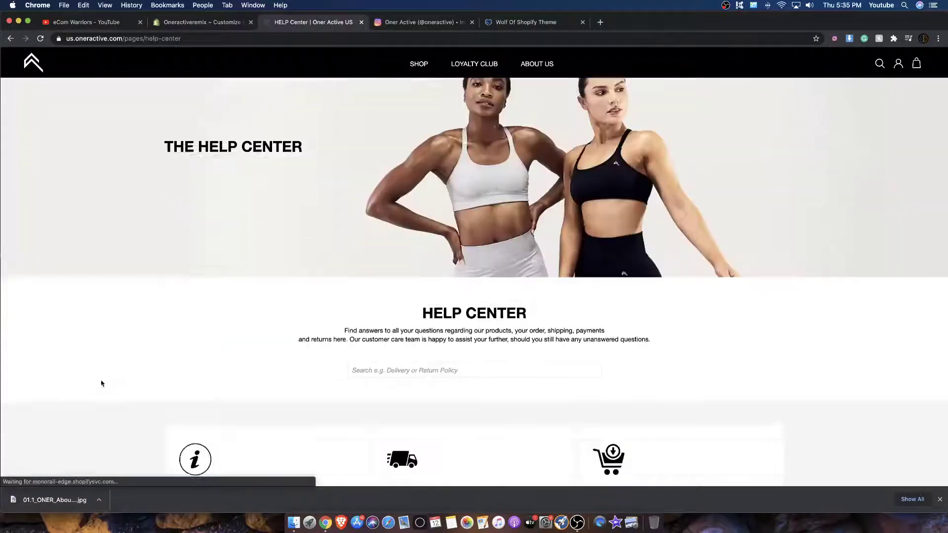
{"action": "scroll", "coordinate": [102, 383], "scroll_direction": "down", "scroll_amount": 5}
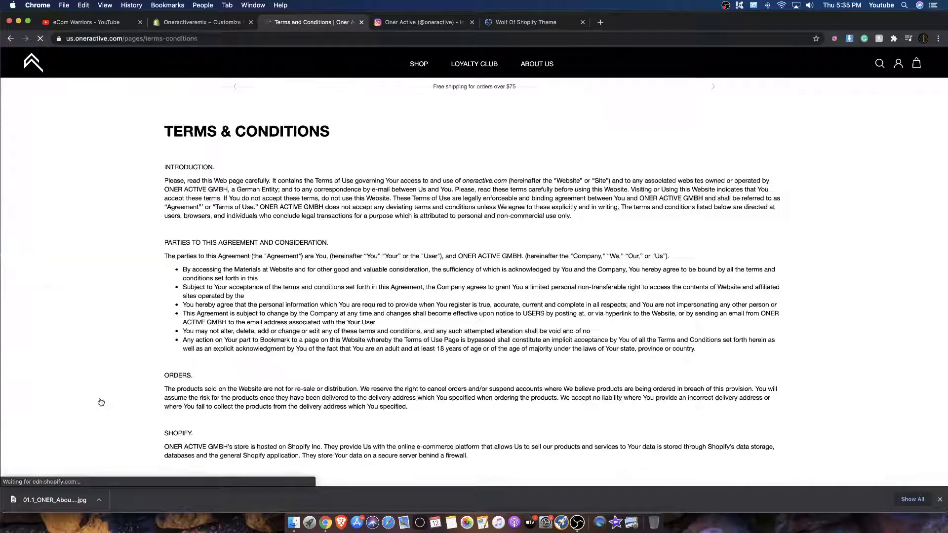
{"action": "scroll", "coordinate": [262, 235], "scroll_direction": "down", "scroll_amount": 10}
{"action": "scroll", "coordinate": [262, 235], "scroll_direction": "down", "scroll_amount": 2}
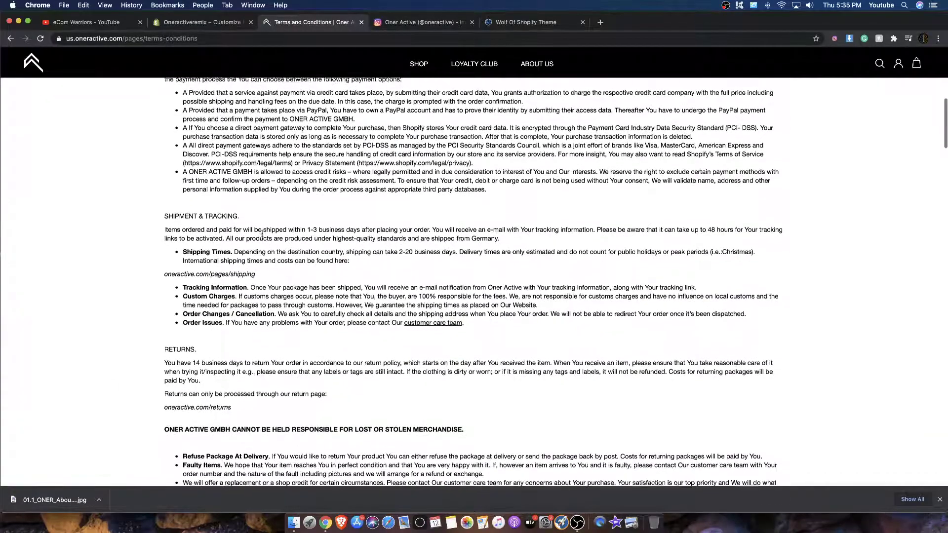
Return to the theme editor and review the FAQ'S page preview down to the footer.
{"action": "left_click", "coordinate": [203, 25]}
{"action": "scroll", "coordinate": [306, 148], "scroll_direction": "down", "scroll_amount": 10}
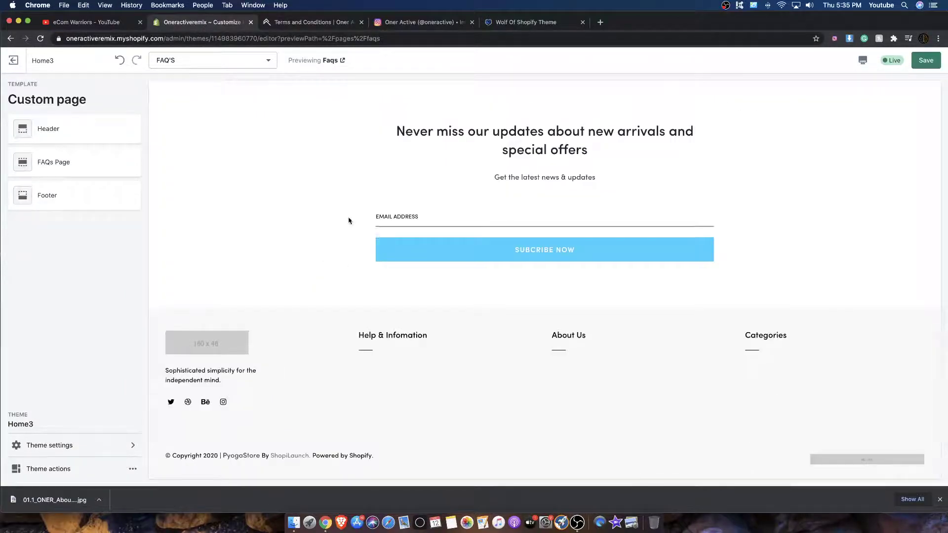
{"action": "scroll", "coordinate": [349, 219], "scroll_direction": "up", "scroll_amount": 15}
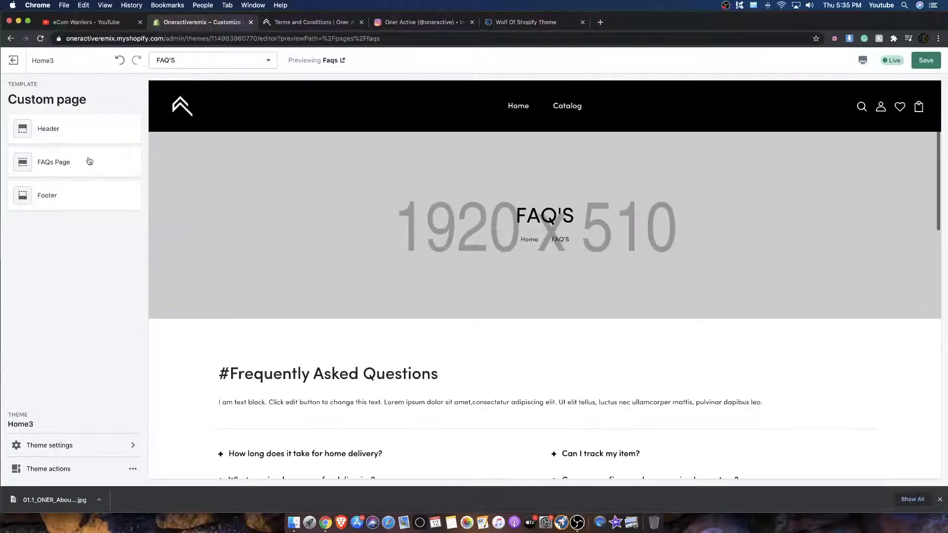
Disable the breadcrumb banner in the FAQs Page section and save the theme.
{"action": "left_click", "coordinate": [54, 163]}
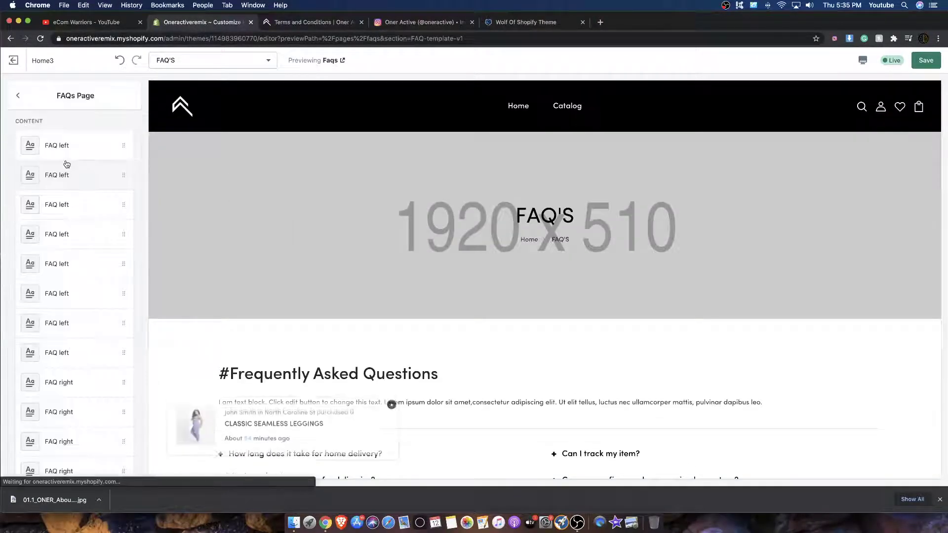
{"action": "left_click", "coordinate": [19, 99]}
{"action": "left_click", "coordinate": [76, 135]}
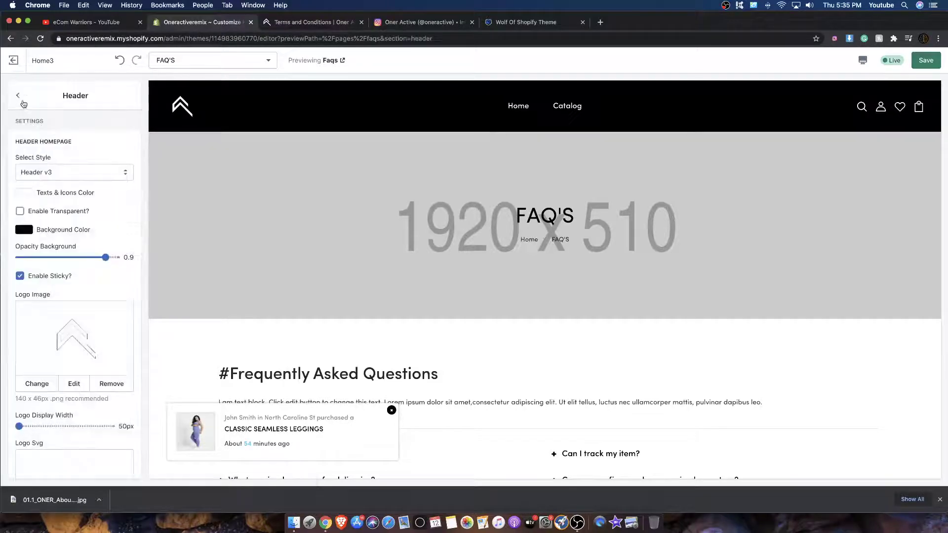
{"action": "left_click", "coordinate": [22, 98]}
{"action": "left_click", "coordinate": [52, 162]}
{"action": "scroll", "coordinate": [57, 182], "scroll_direction": "down", "scroll_amount": 15}
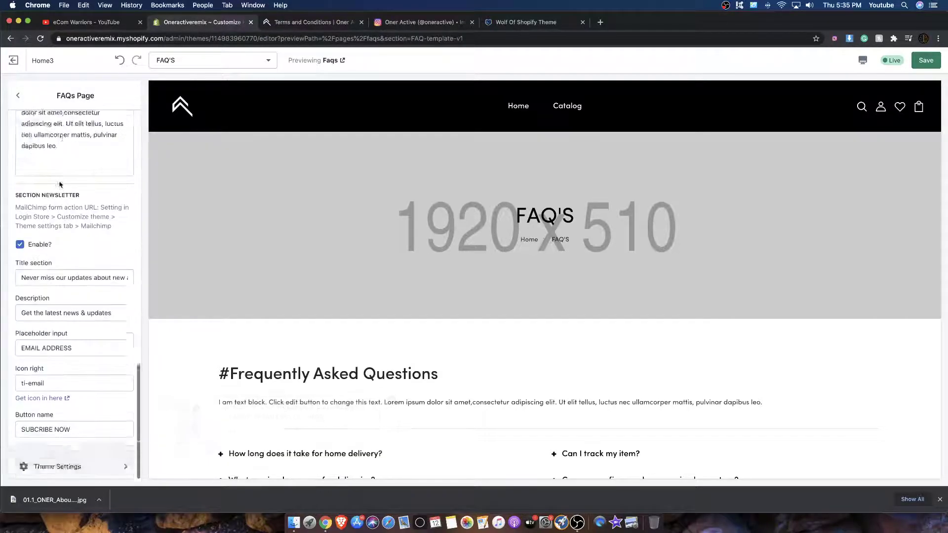
{"action": "scroll", "coordinate": [62, 193], "scroll_direction": "up", "scroll_amount": 5}
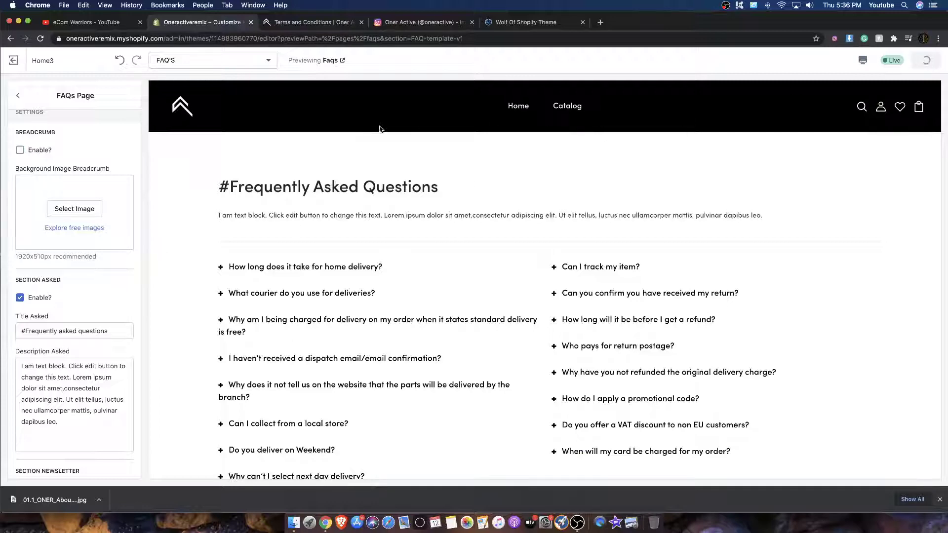
{"action": "scroll", "coordinate": [380, 130], "scroll_direction": "down", "scroll_amount": 3}
{"action": "left_click", "coordinate": [13, 97]}
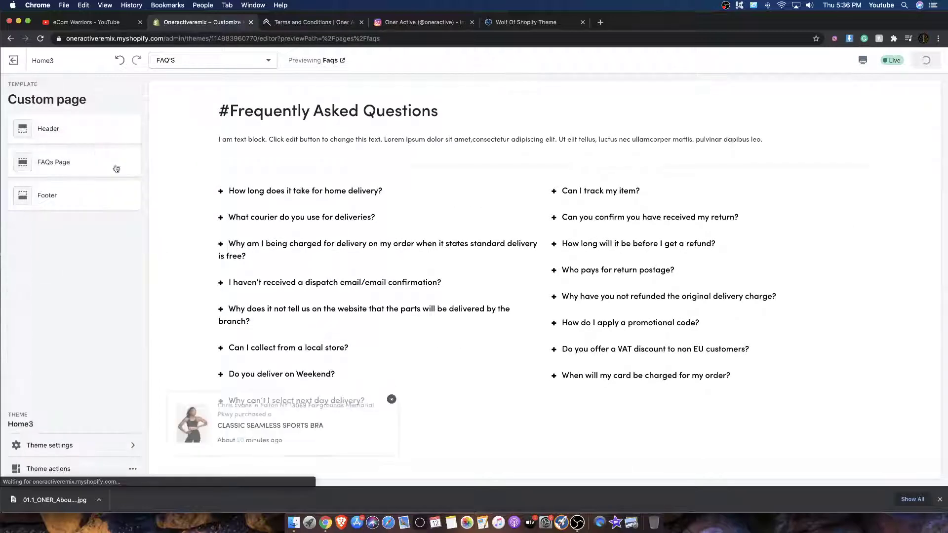
Check the FAQ'S page preview from the question list down to the newsletter signup and footer.
{"action": "left_click", "coordinate": [240, 55]}
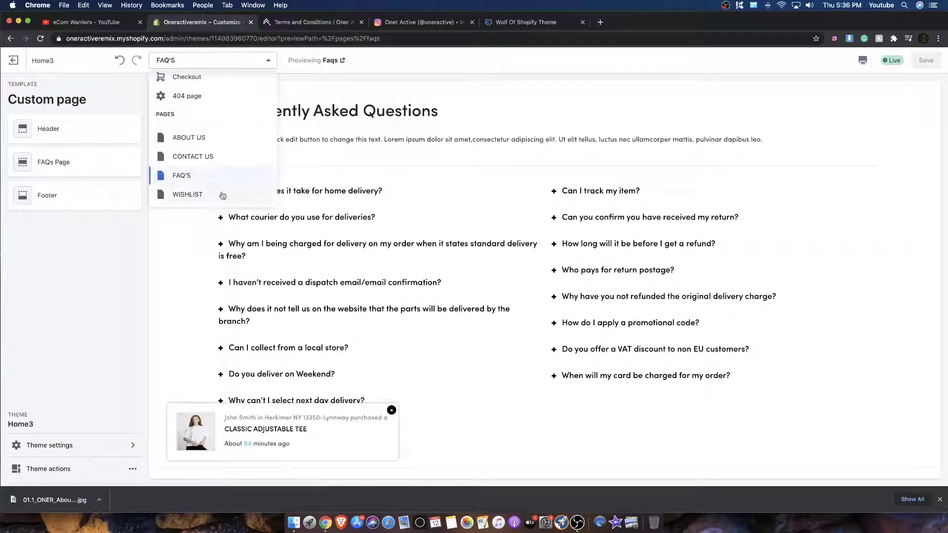
{"action": "left_click", "coordinate": [476, 162]}
{"action": "scroll", "coordinate": [366, 153], "scroll_direction": "down", "scroll_amount": 10}
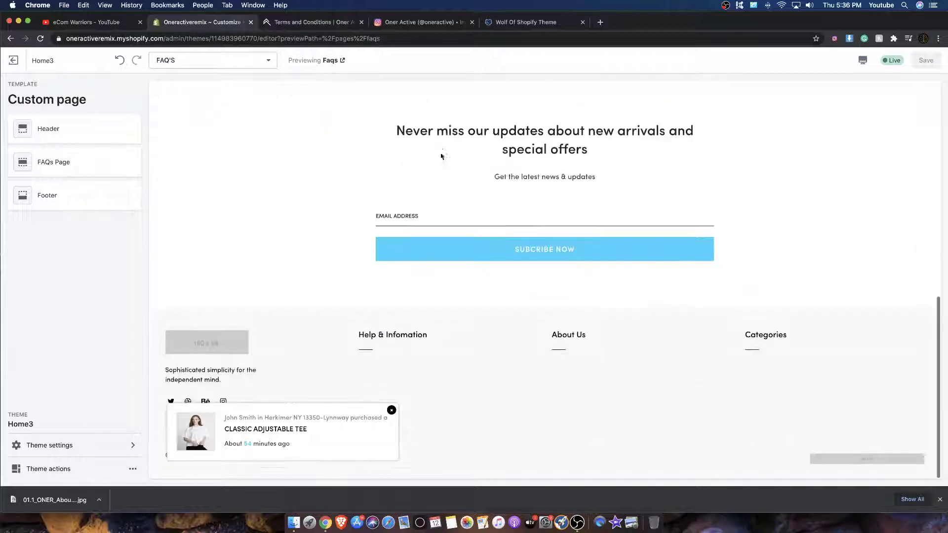
{"action": "scroll", "coordinate": [443, 156], "scroll_direction": "up", "scroll_amount": 15}
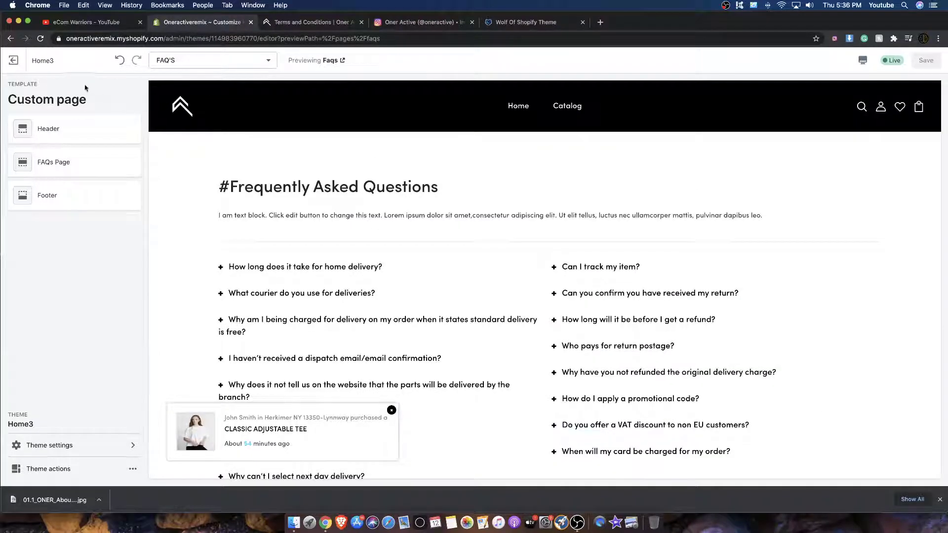
{"action": "scroll", "coordinate": [345, 192], "scroll_direction": "down", "scroll_amount": 10}
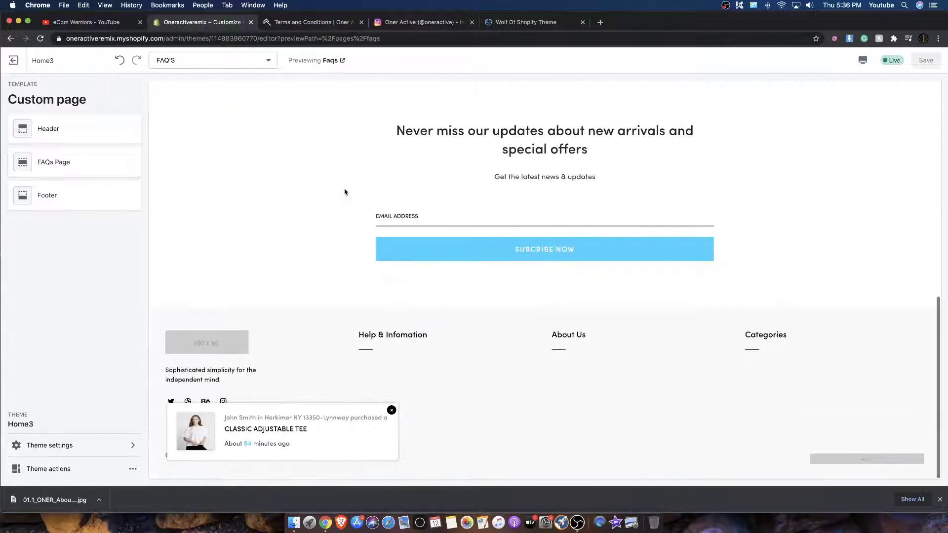
{"action": "scroll", "coordinate": [345, 192], "scroll_direction": "up", "scroll_amount": 10}
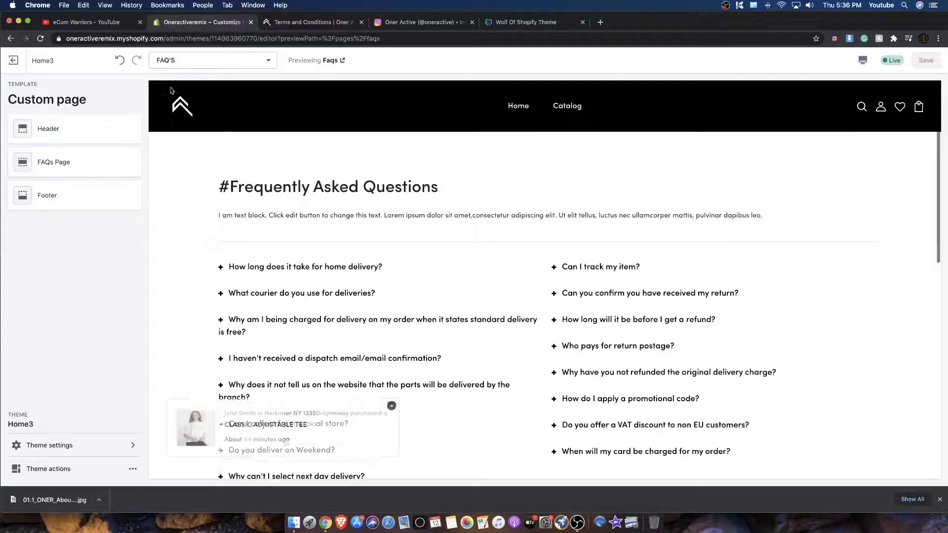
Switch the theme editor to the Home page template and look over the banners and best sellers.
{"action": "left_click", "coordinate": [186, 122]}
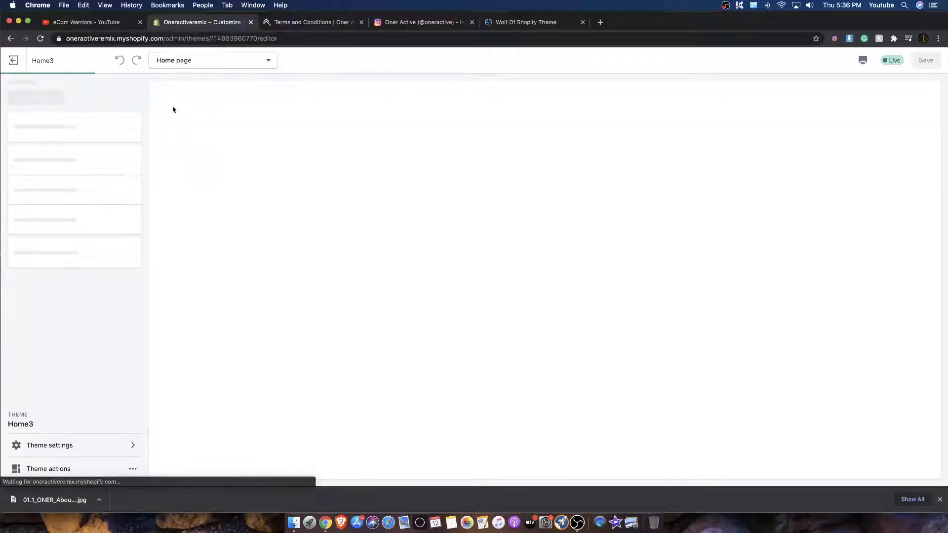
{"action": "scroll", "coordinate": [582, 167], "scroll_direction": "down", "scroll_amount": 4}
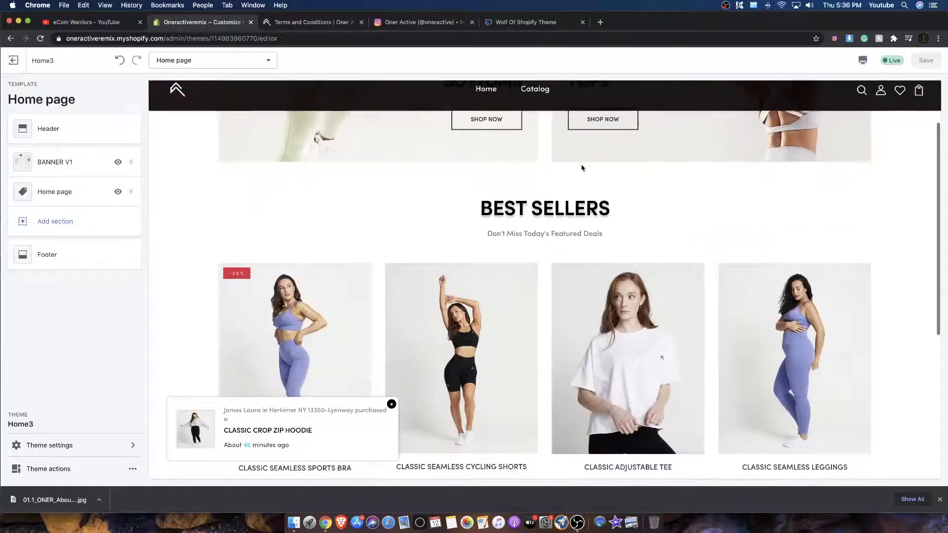
{"action": "scroll", "coordinate": [578, 152], "scroll_direction": "up", "scroll_amount": 4}
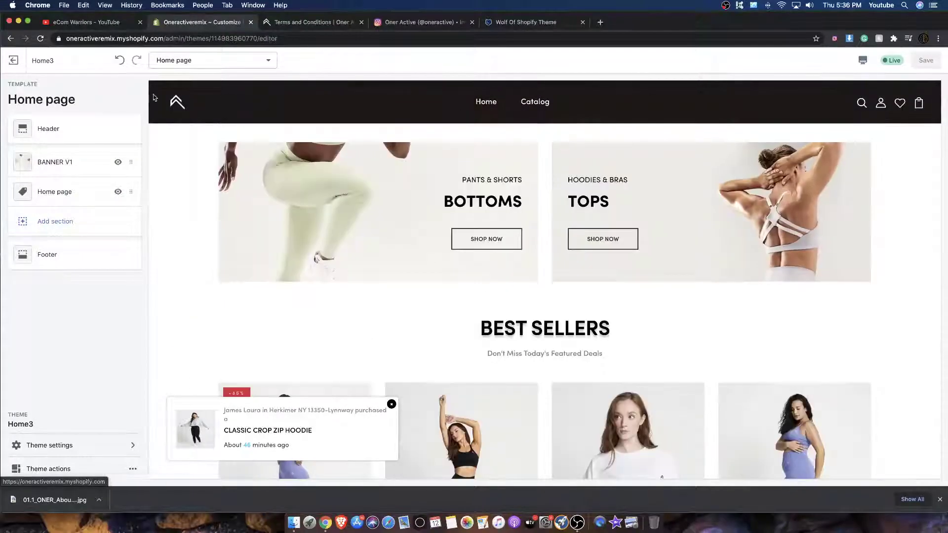
Leave the theme editor and open the store's Main menu in the Navigation settings.
{"action": "left_click", "coordinate": [13, 60]}
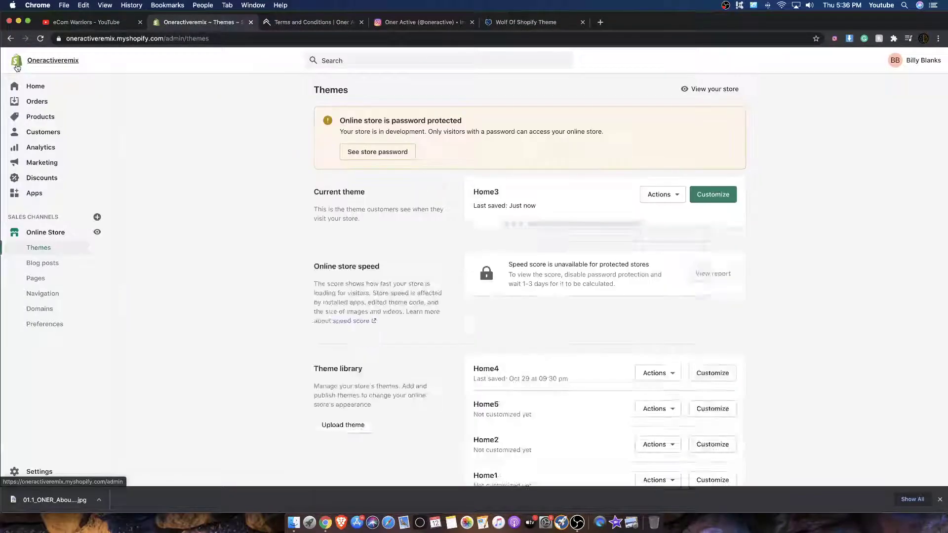
{"action": "left_click", "coordinate": [57, 294]}
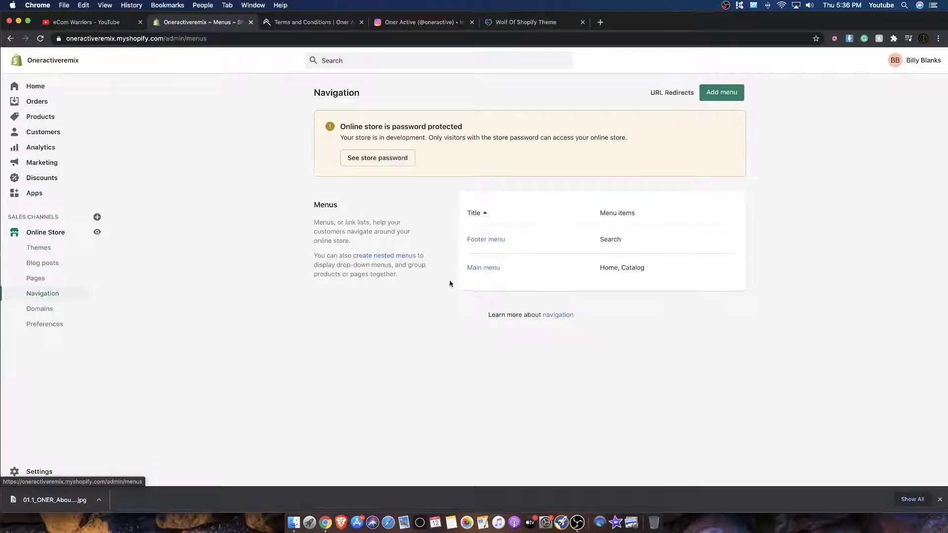
{"action": "left_click", "coordinate": [487, 268]}
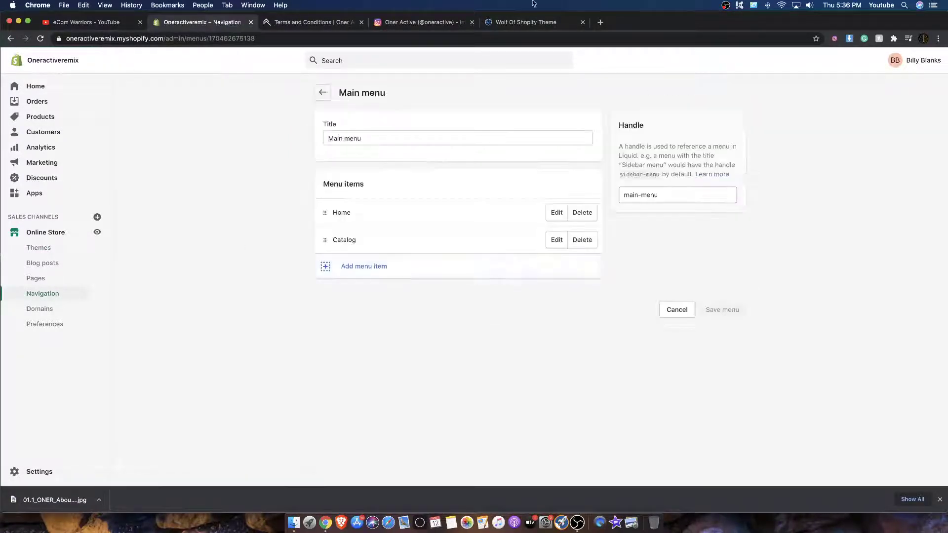
Compare the header menus of the Oner Active site and the live Oneractiveremix storefront, returning to the Main menu settings.
{"action": "left_click", "coordinate": [263, 24]}
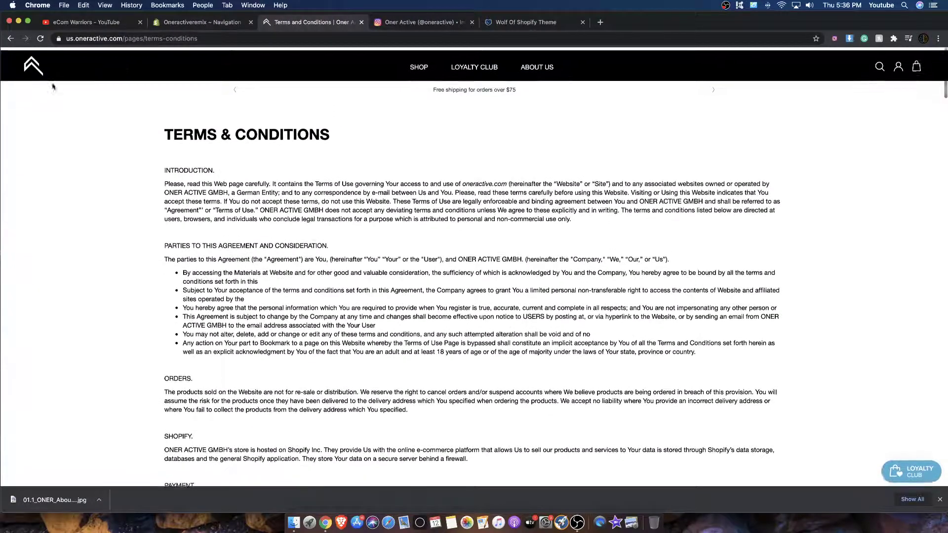
{"action": "left_click", "coordinate": [200, 22]}
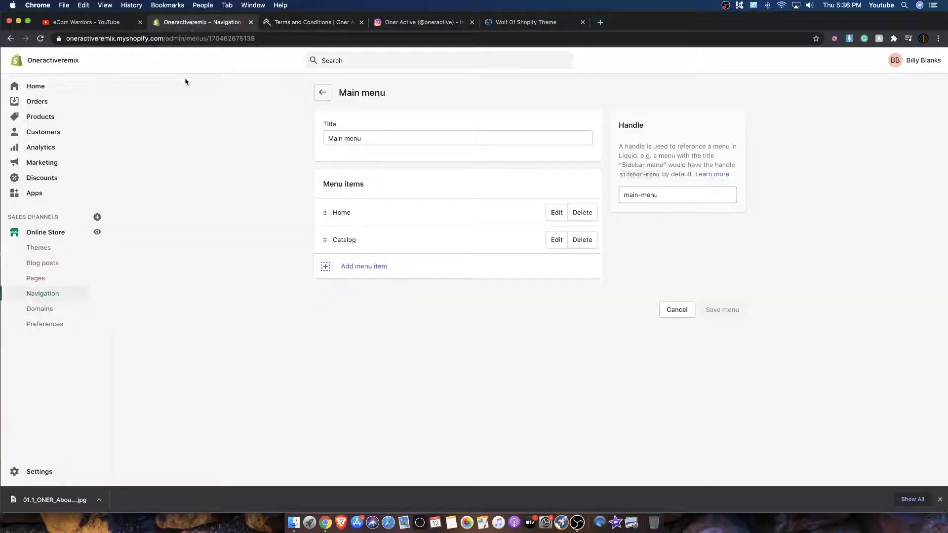
{"action": "right_click", "coordinate": [97, 233]}
{"action": "left_click", "coordinate": [183, 236]}
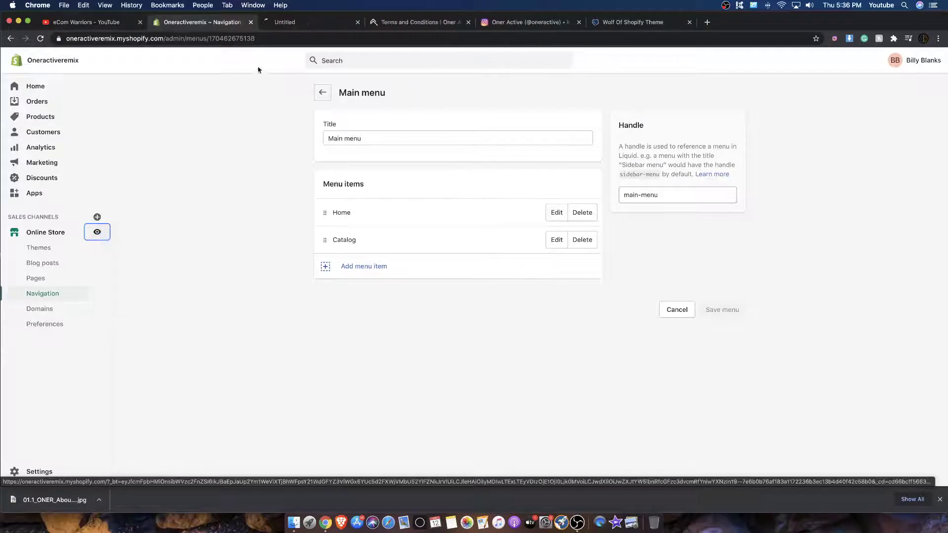
{"action": "left_click", "coordinate": [292, 22]}
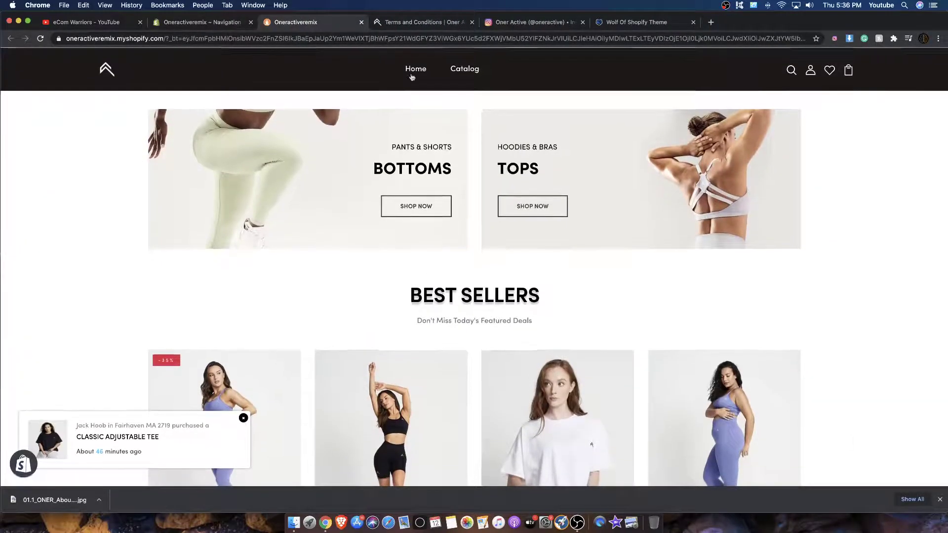
{"action": "left_click", "coordinate": [189, 20]}
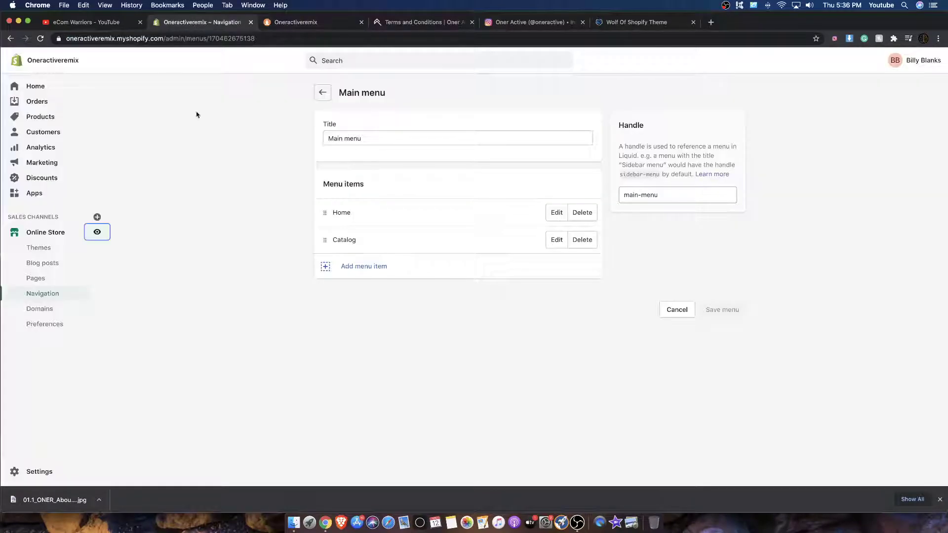
Rename the main menu's Catalog item to CATALOG and remove the Home item.
{"action": "left_click", "coordinate": [555, 240]}
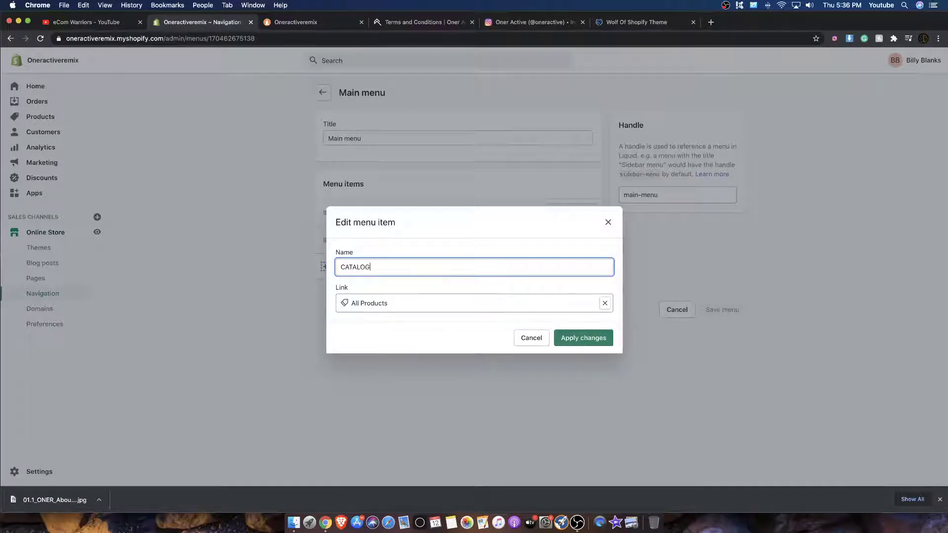
{"action": "left_click", "coordinate": [582, 338]}
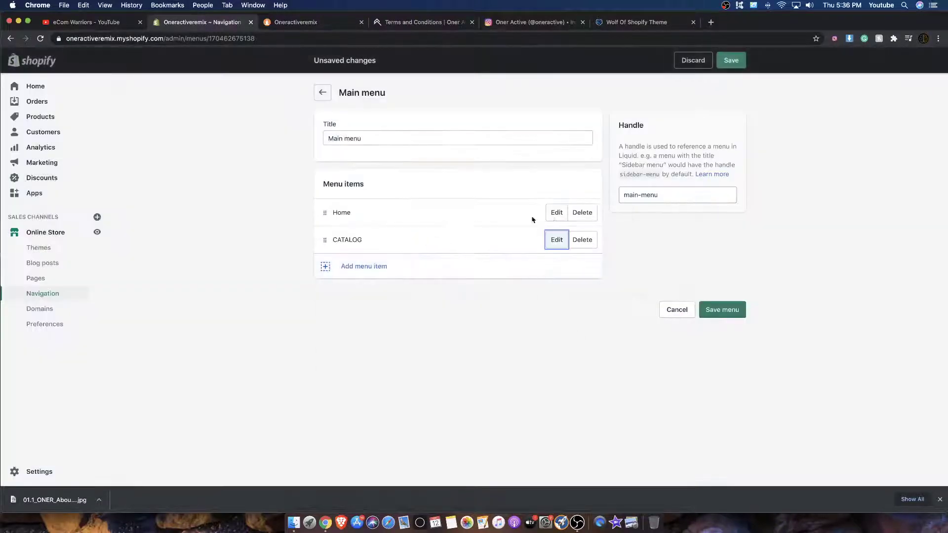
{"action": "left_click", "coordinate": [585, 217]}
{"action": "left_click", "coordinate": [603, 169]}
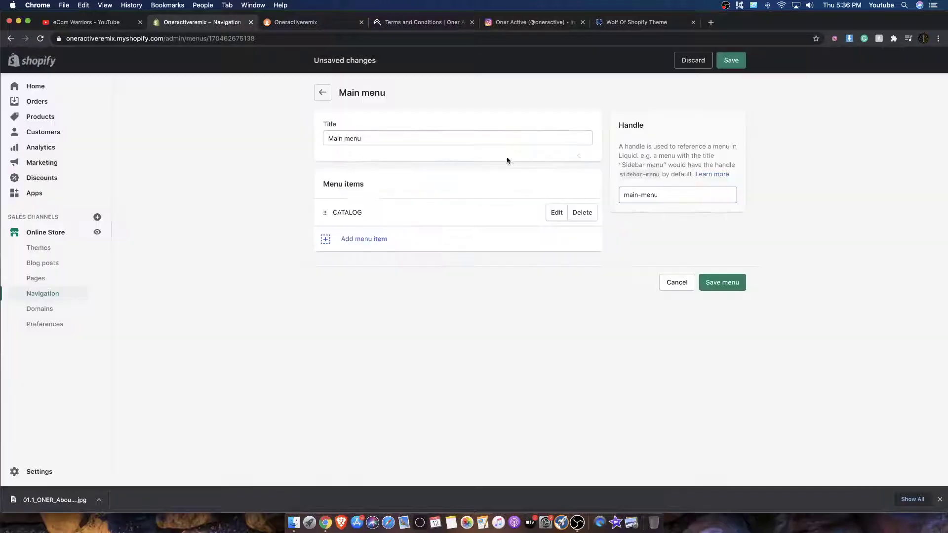
Check that the storefront's header logo leads to the home page and return to the Main menu settings.
{"action": "left_click", "coordinate": [316, 22]}
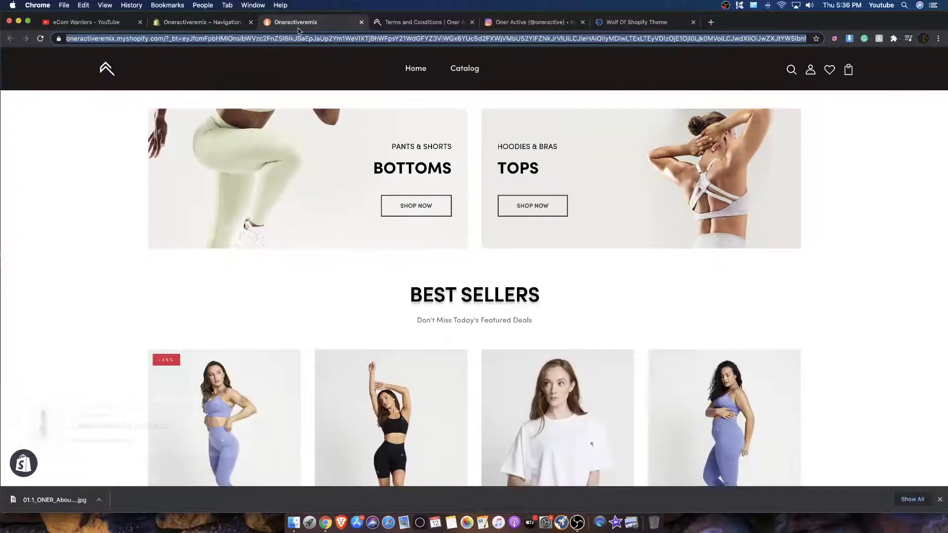
{"action": "left_click", "coordinate": [107, 70]}
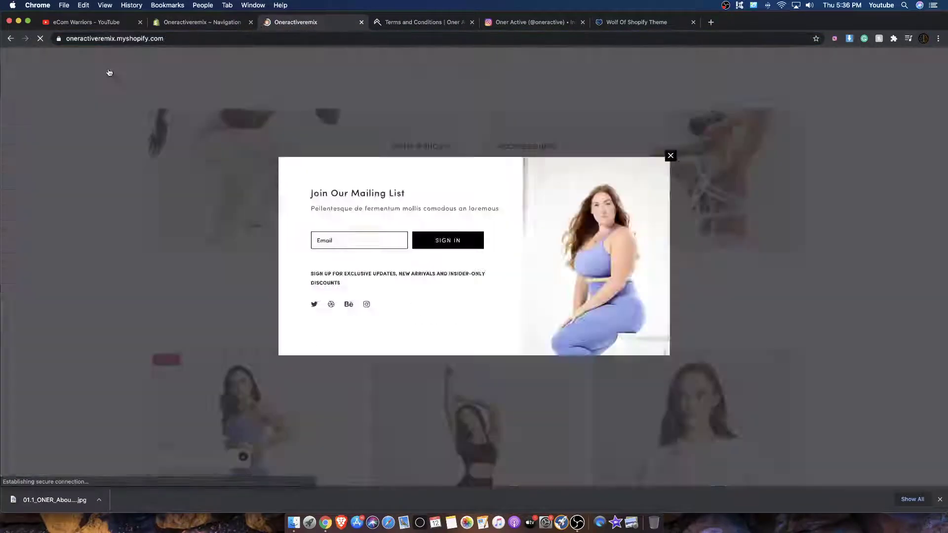
{"action": "left_click", "coordinate": [202, 22]}
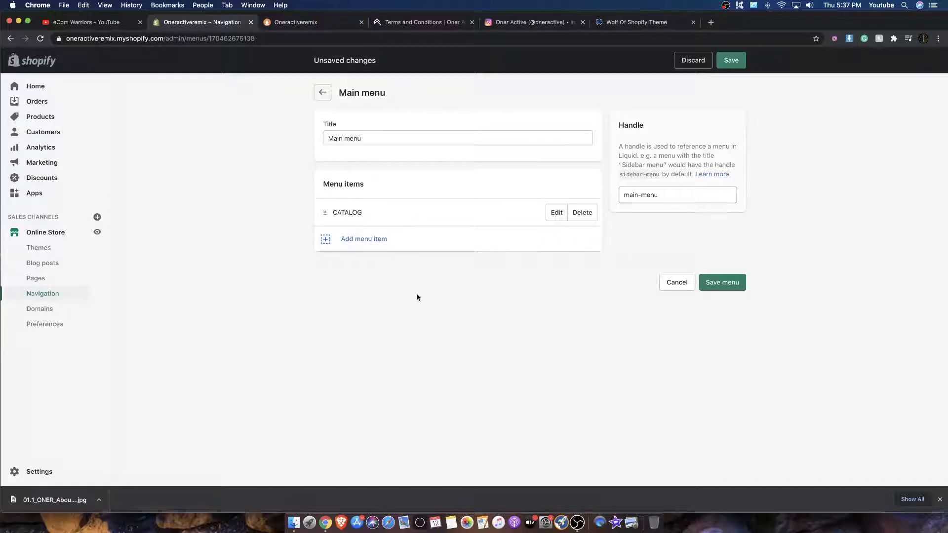
{"action": "left_click", "coordinate": [329, 244]}
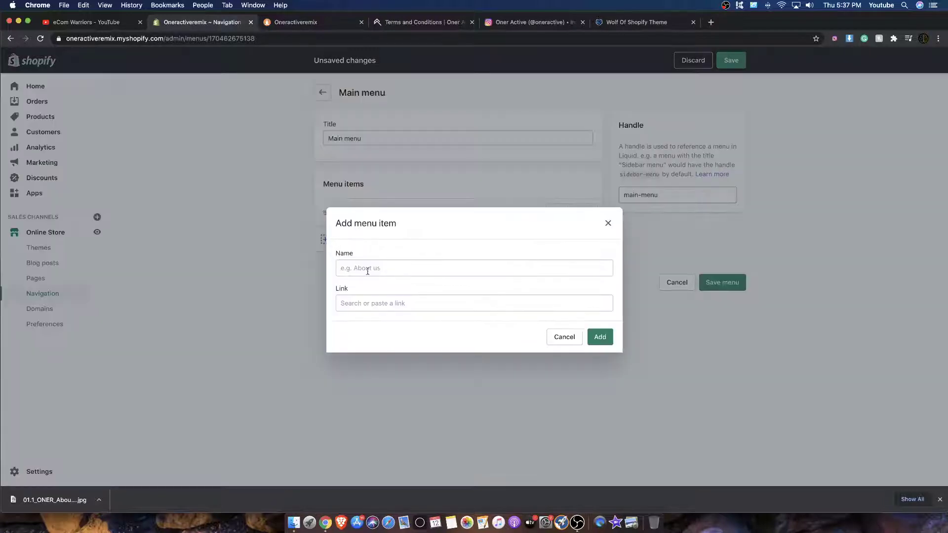
{"action": "left_click", "coordinate": [379, 304]}
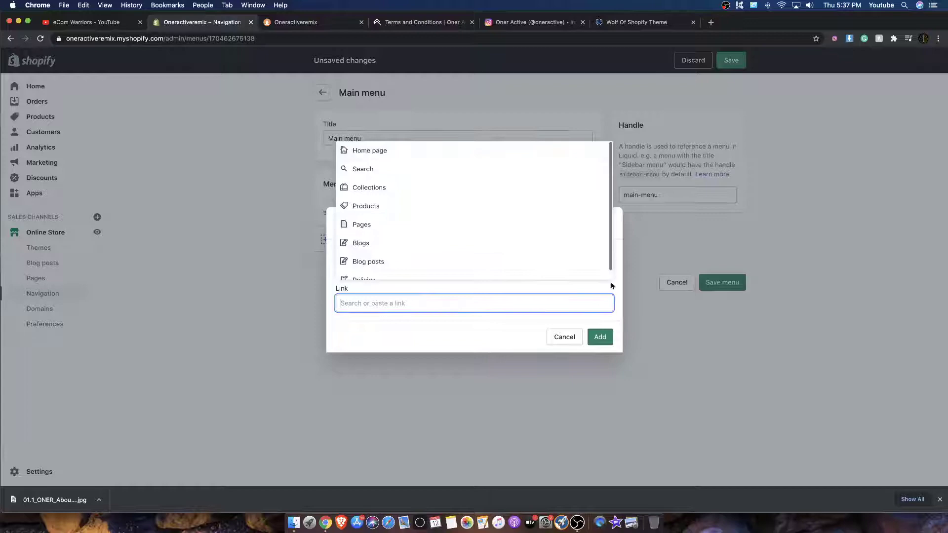
{"action": "left_click", "coordinate": [558, 338]}
Replace the main menu's CATALOG item with a BOTTOMS item linked to the BOTTOMS collection.
{"action": "left_click", "coordinate": [582, 213]}
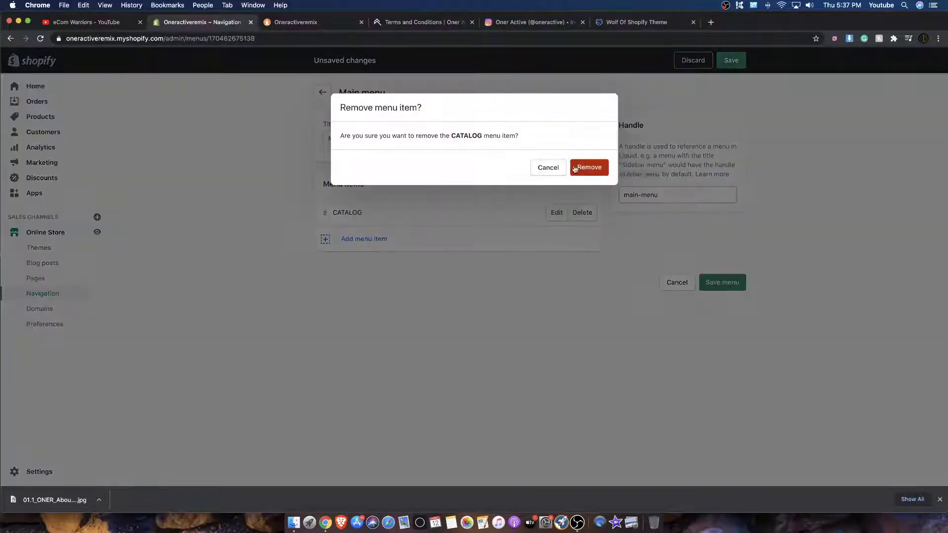
{"action": "left_click", "coordinate": [575, 169]}
{"action": "left_click", "coordinate": [331, 255]}
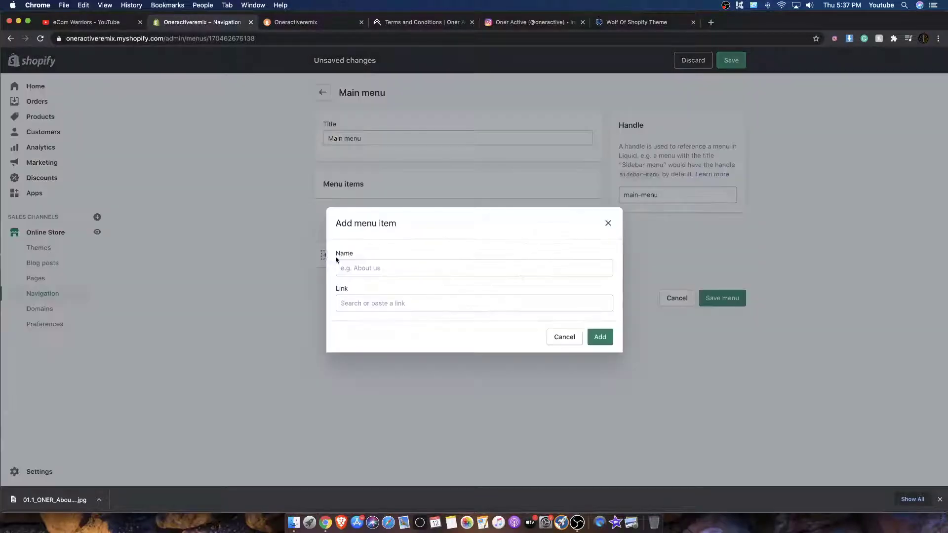
{"action": "left_click", "coordinate": [379, 302]}
{"action": "left_click", "coordinate": [371, 187]}
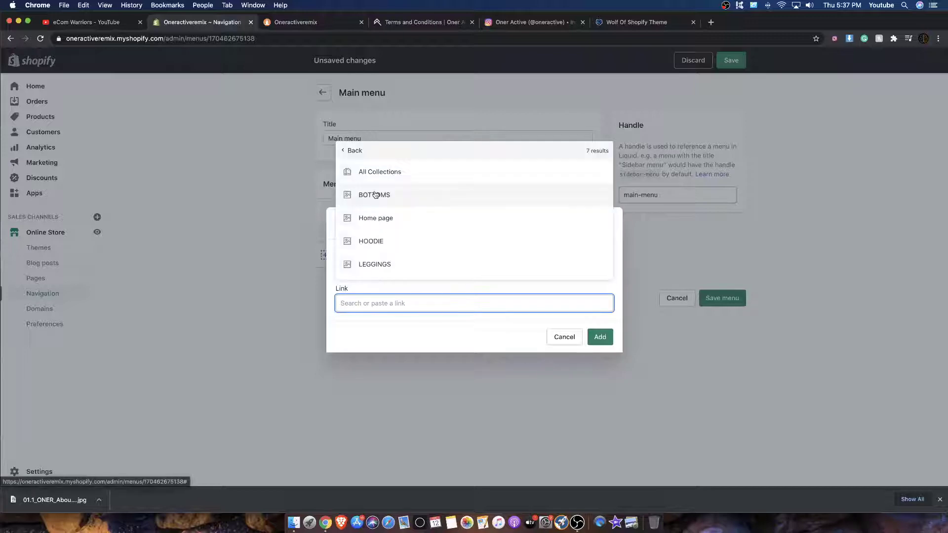
{"action": "left_click", "coordinate": [374, 194]}
{"action": "left_click", "coordinate": [599, 353]}
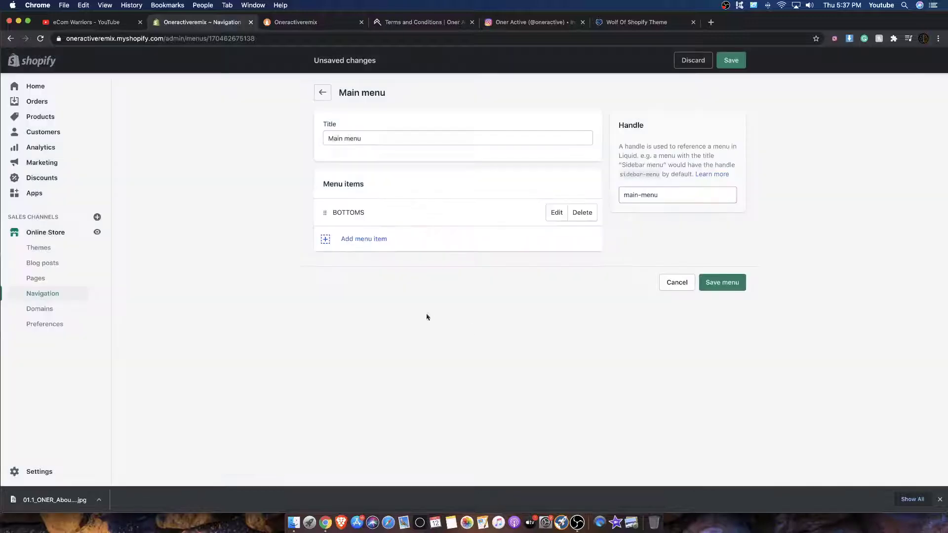
Add a HOODIE item linked to the HOODIE collection to the main menu.
{"action": "left_click", "coordinate": [384, 241]}
{"action": "left_click", "coordinate": [358, 305]}
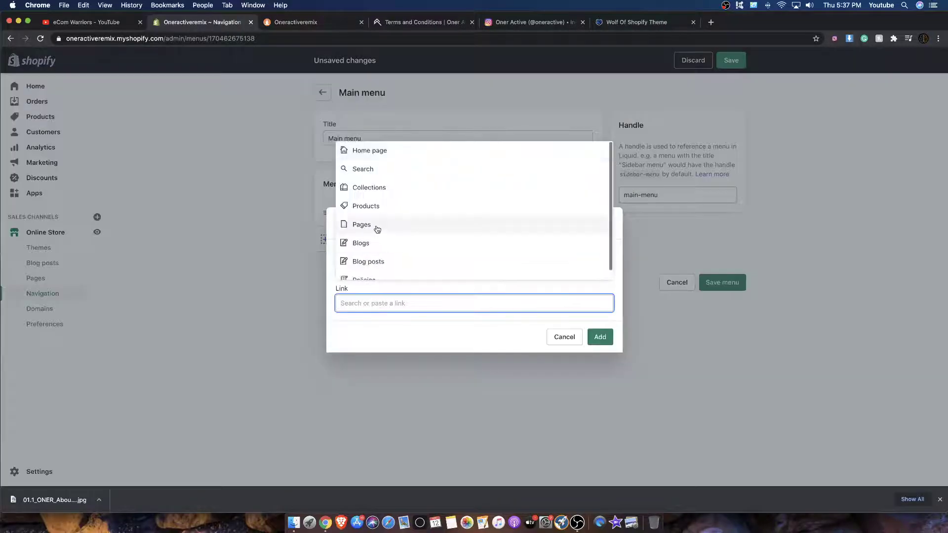
{"action": "scroll", "coordinate": [385, 182], "scroll_direction": "down", "scroll_amount": 1}
{"action": "left_click", "coordinate": [382, 178]}
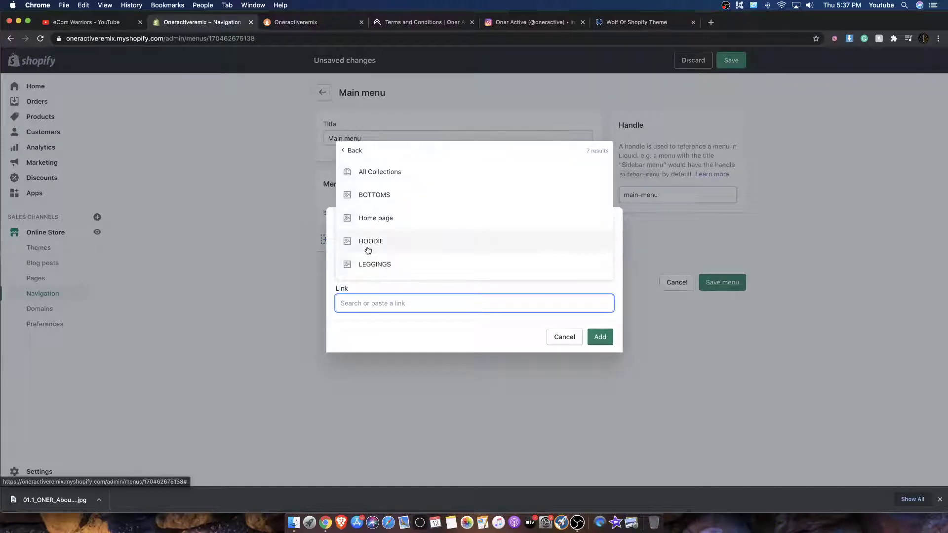
{"action": "left_click", "coordinate": [371, 242]}
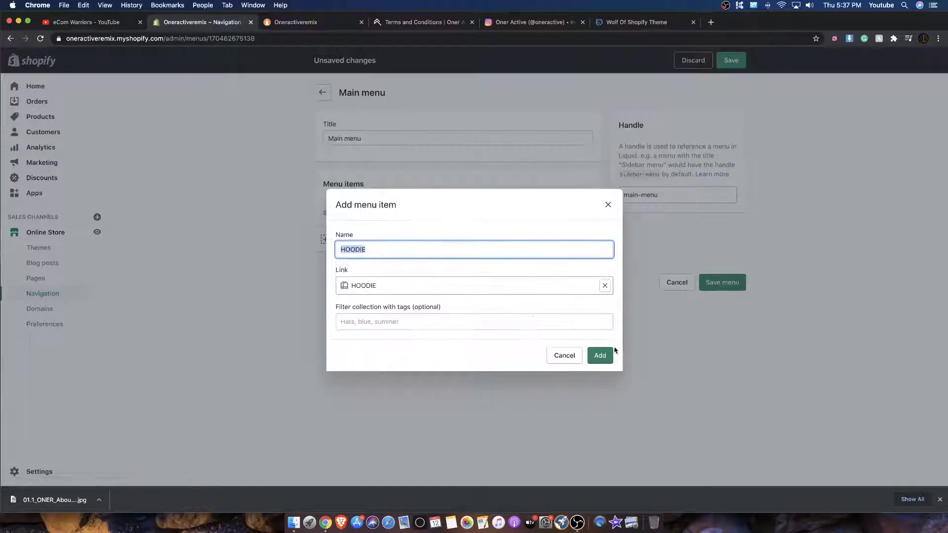
{"action": "left_click", "coordinate": [611, 352]}
Add a LEGGINGS item linked to the LEGGINGS collection to the main menu.
{"action": "left_click", "coordinate": [335, 265]}
{"action": "left_click", "coordinate": [367, 304]}
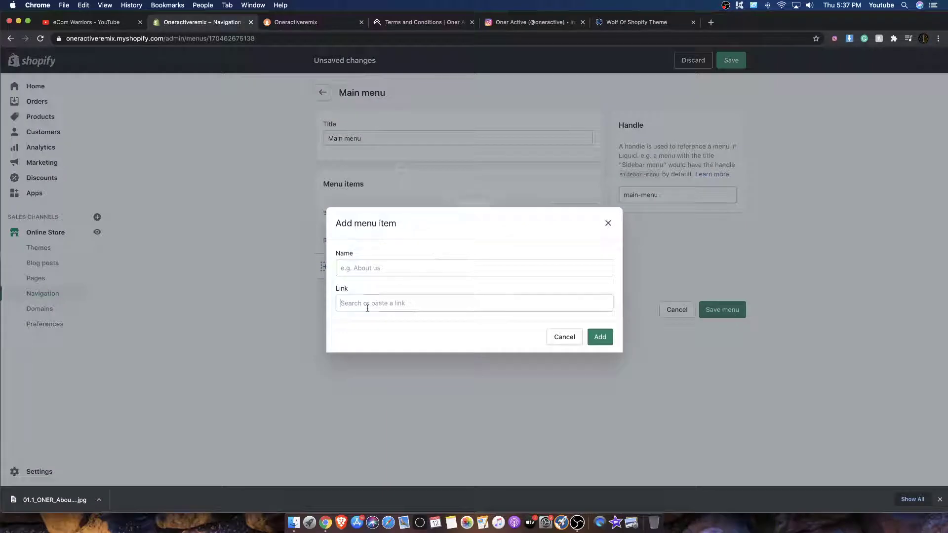
{"action": "left_click", "coordinate": [380, 186]}
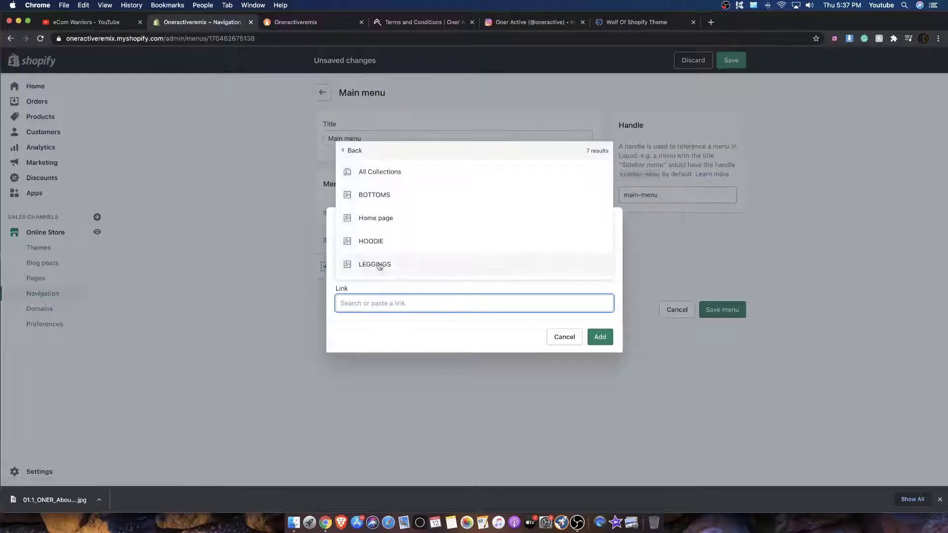
{"action": "left_click", "coordinate": [365, 249]}
{"action": "left_click", "coordinate": [602, 352]}
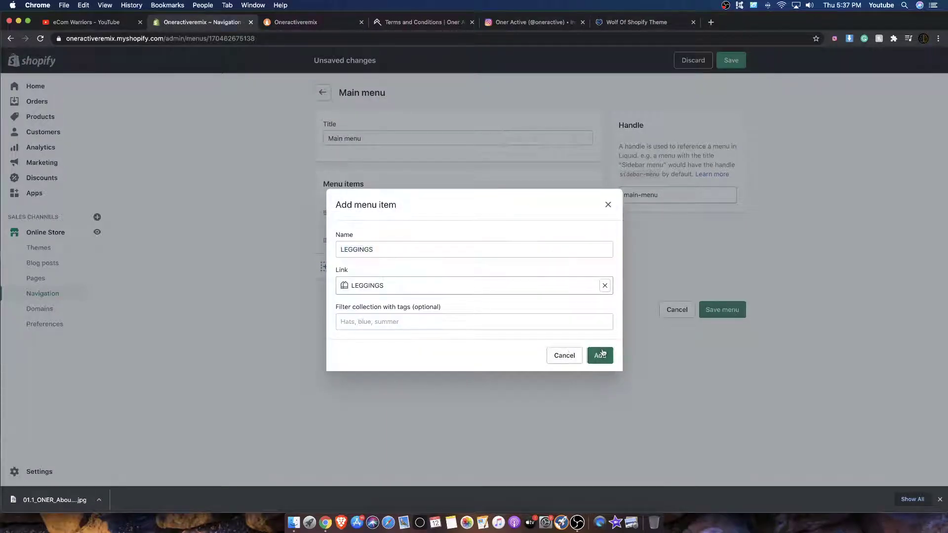
Add a TOPS item linked to the TOPS collection to the main menu.
{"action": "left_click", "coordinate": [360, 298]}
{"action": "left_click", "coordinate": [389, 310]}
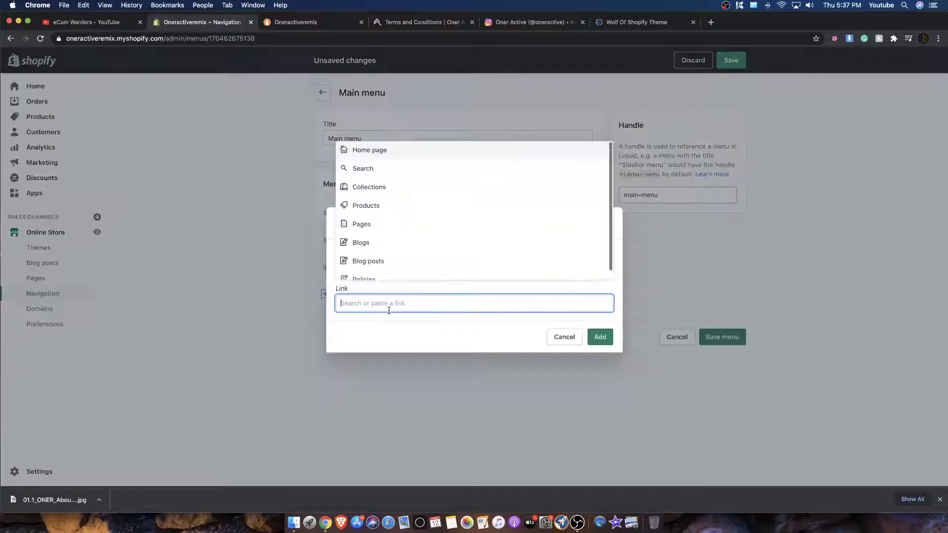
{"action": "left_click", "coordinate": [360, 187]}
{"action": "scroll", "coordinate": [349, 268], "scroll_direction": "down", "scroll_amount": 2}
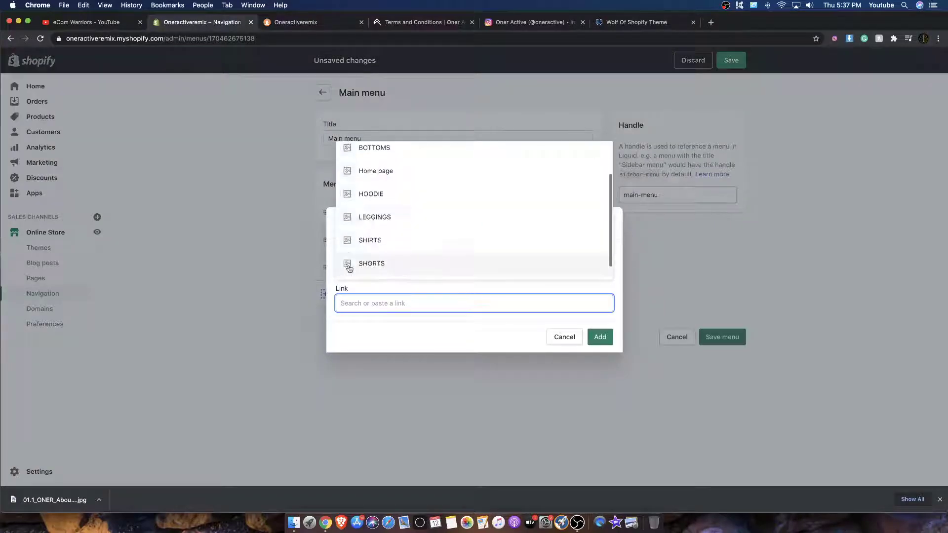
{"action": "scroll", "coordinate": [349, 268], "scroll_direction": "down", "scroll_amount": 1}
{"action": "left_click", "coordinate": [355, 269]}
{"action": "left_click", "coordinate": [598, 354]}
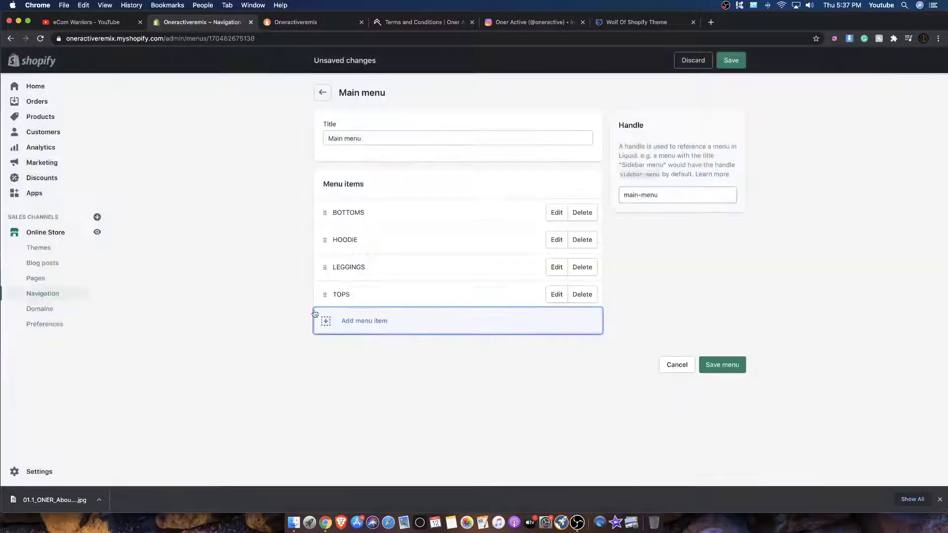
Add a SHORTS item linked to the SHORTS collection to the main menu.
{"action": "left_click", "coordinate": [333, 321]}
{"action": "left_click", "coordinate": [350, 302]}
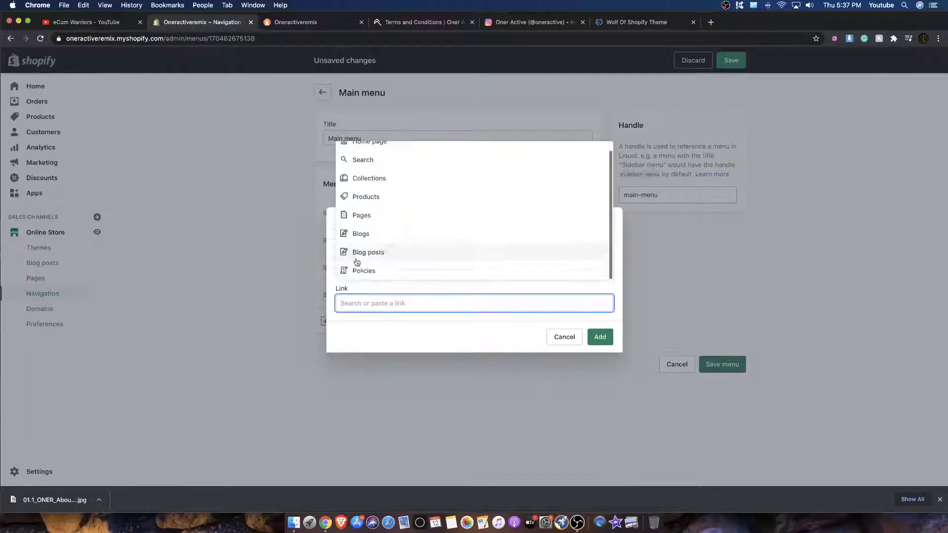
{"action": "scroll", "coordinate": [351, 212], "scroll_direction": "up", "scroll_amount": 1}
{"action": "left_click", "coordinate": [365, 182]}
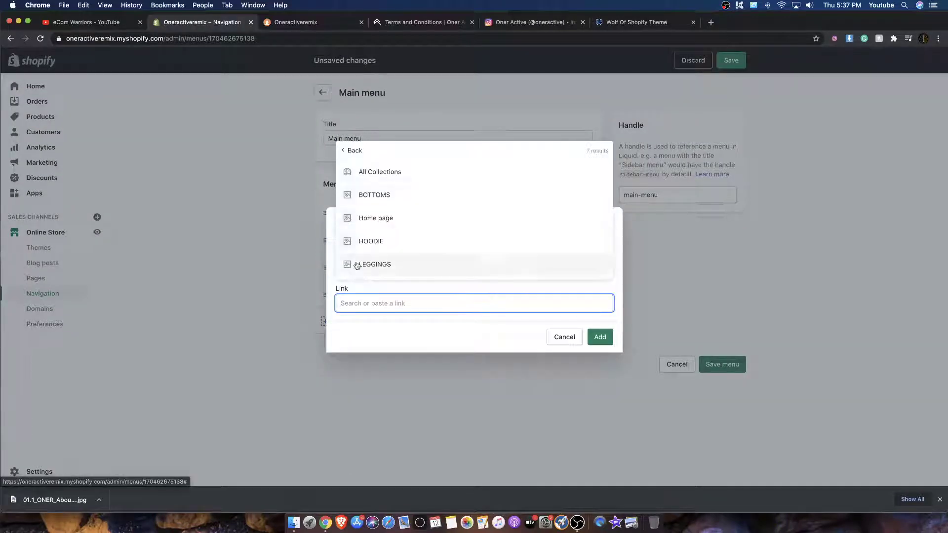
{"action": "scroll", "coordinate": [357, 266], "scroll_direction": "down", "scroll_amount": 2}
{"action": "left_click", "coordinate": [355, 247]}
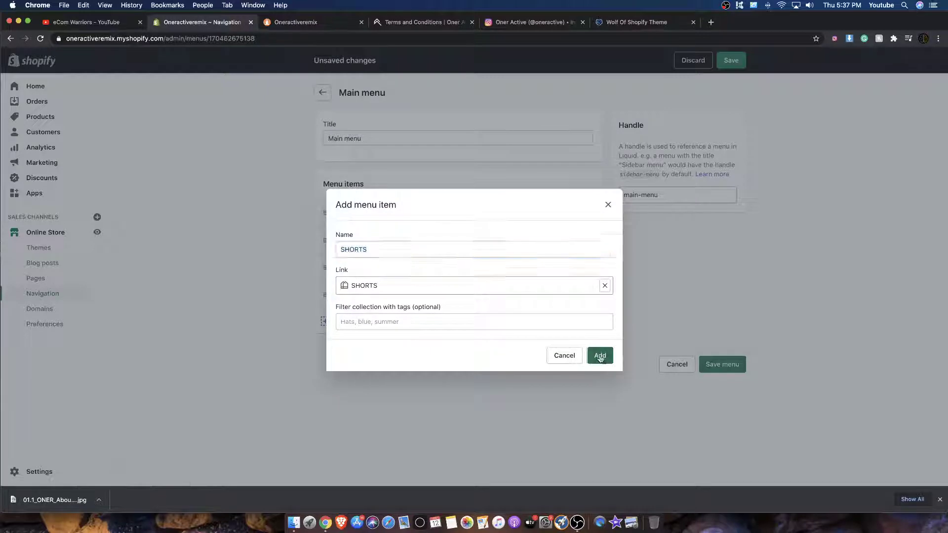
{"action": "left_click", "coordinate": [599, 355]}
Add a SHIRTS item linked to the SHIRTS collection to the main menu.
{"action": "left_click", "coordinate": [365, 341]}
{"action": "left_click", "coordinate": [368, 310]}
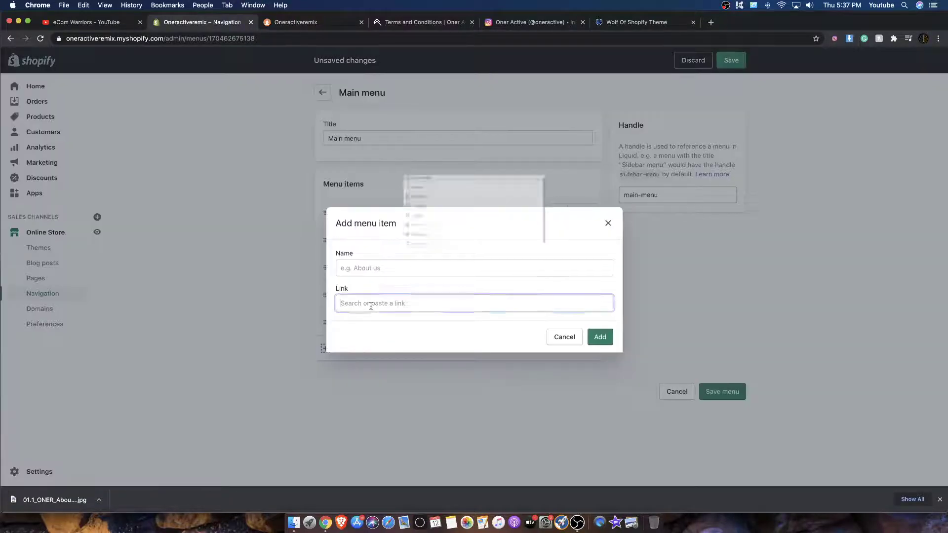
{"action": "scroll", "coordinate": [363, 269], "scroll_direction": "down", "scroll_amount": 1}
{"action": "scroll", "coordinate": [369, 217], "scroll_direction": "up", "scroll_amount": 1}
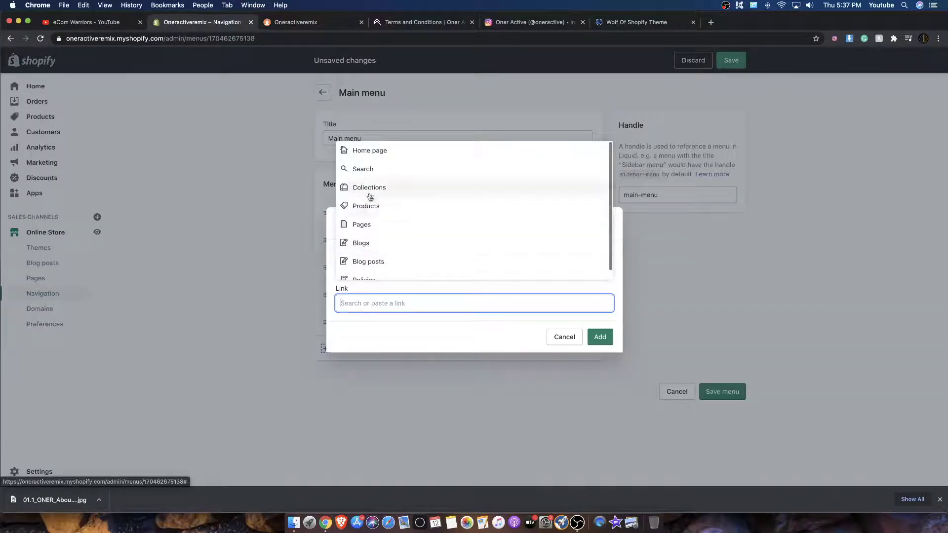
{"action": "left_click", "coordinate": [369, 188]}
{"action": "scroll", "coordinate": [377, 263], "scroll_direction": "down", "scroll_amount": 2}
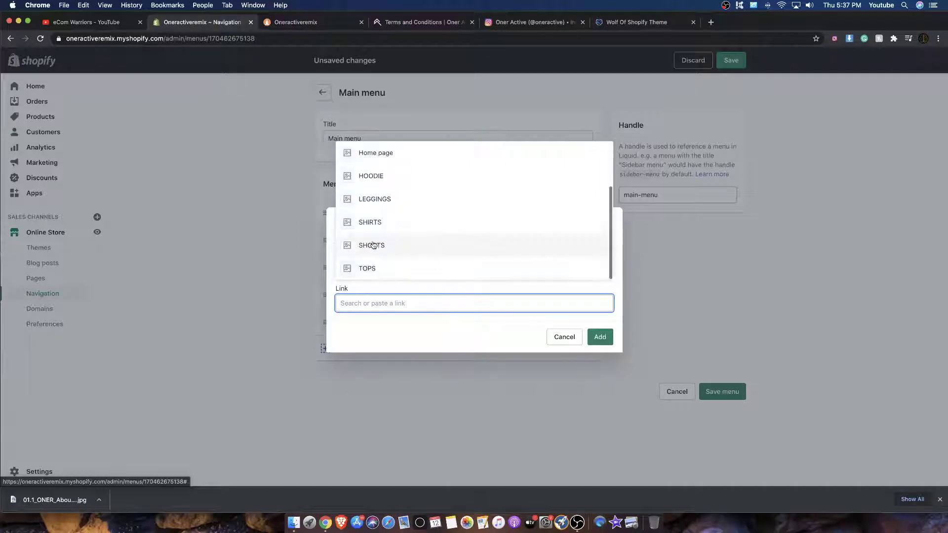
{"action": "left_click", "coordinate": [370, 221]}
{"action": "left_click", "coordinate": [598, 355]}
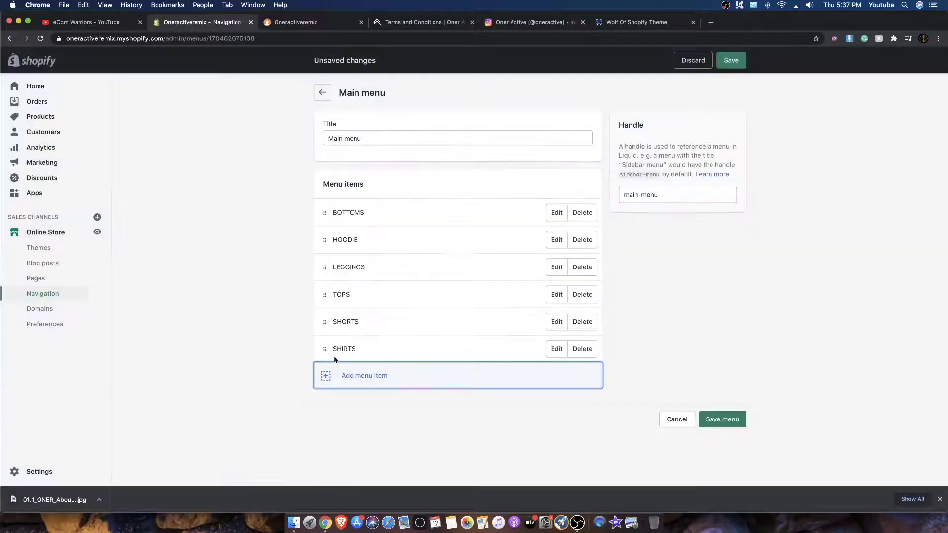
Add another LEGGINGS collection item at the end of the main menu and remove the earlier LEGGINGS item.
{"action": "left_click", "coordinate": [329, 375]}
{"action": "left_click", "coordinate": [370, 302]}
{"action": "scroll", "coordinate": [356, 256], "scroll_direction": "down", "scroll_amount": 1}
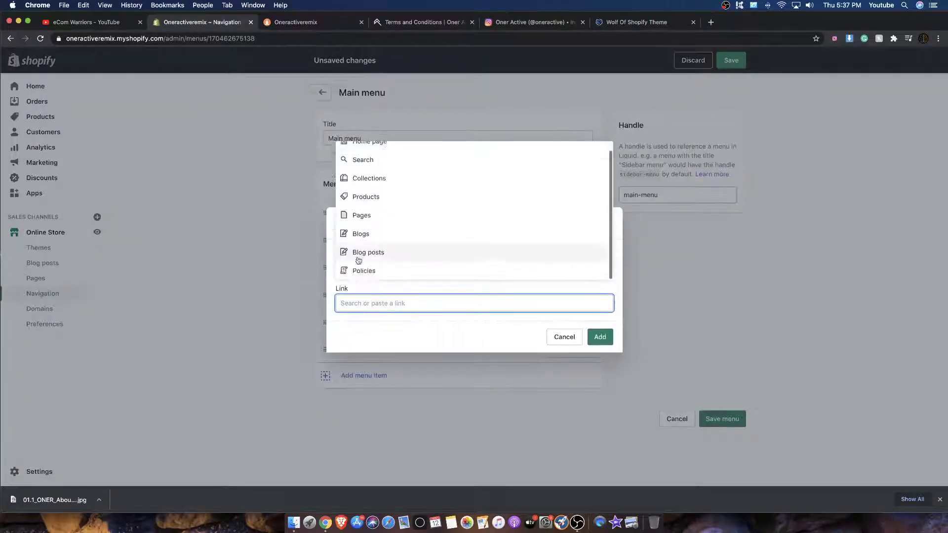
{"action": "scroll", "coordinate": [360, 207], "scroll_direction": "up", "scroll_amount": 1}
{"action": "left_click", "coordinate": [369, 186]}
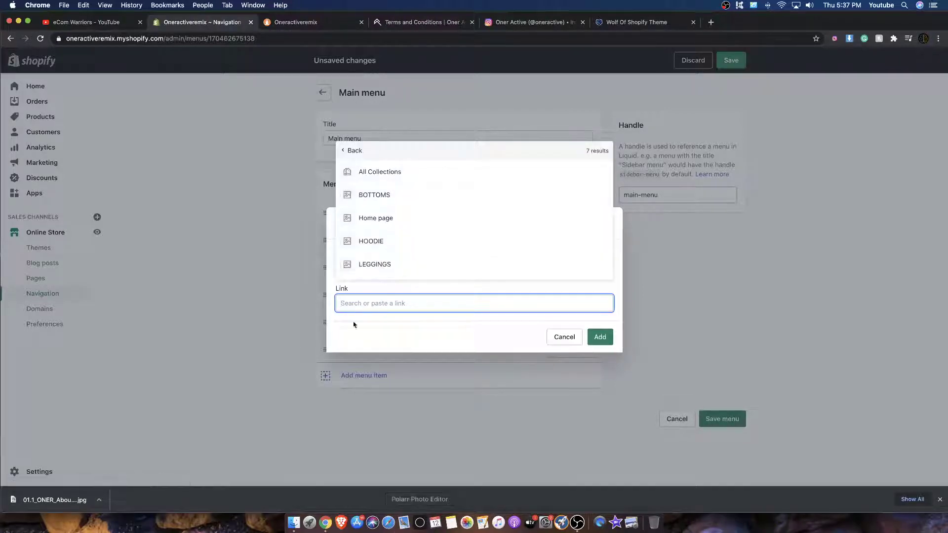
{"action": "scroll", "coordinate": [365, 262], "scroll_direction": "down", "scroll_amount": 3}
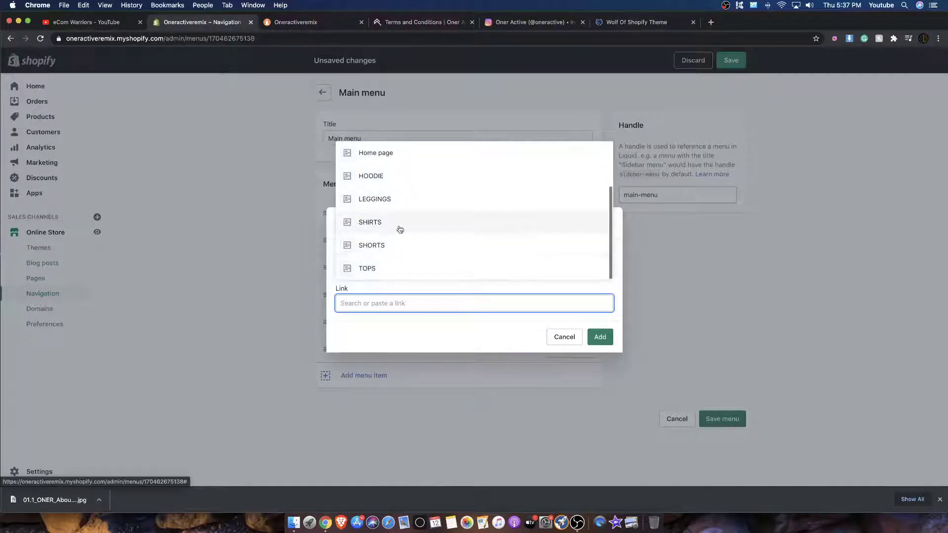
{"action": "left_click", "coordinate": [365, 199]}
{"action": "left_click", "coordinate": [598, 355]}
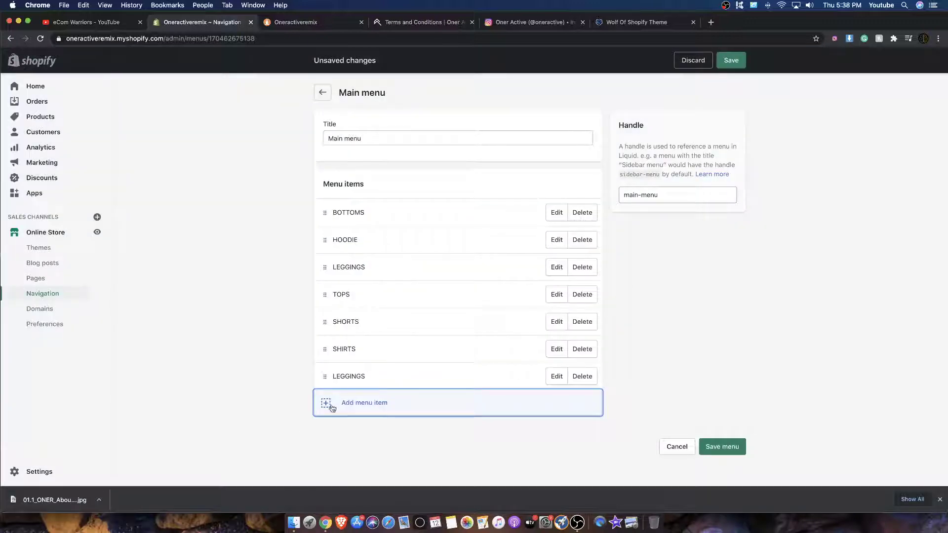
{"action": "left_click", "coordinate": [582, 267]}
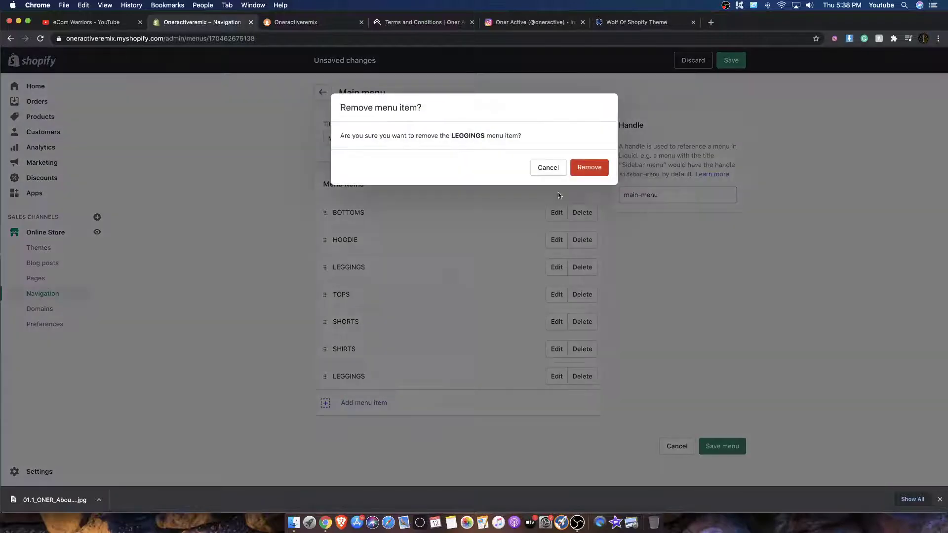
{"action": "left_click", "coordinate": [588, 168]}
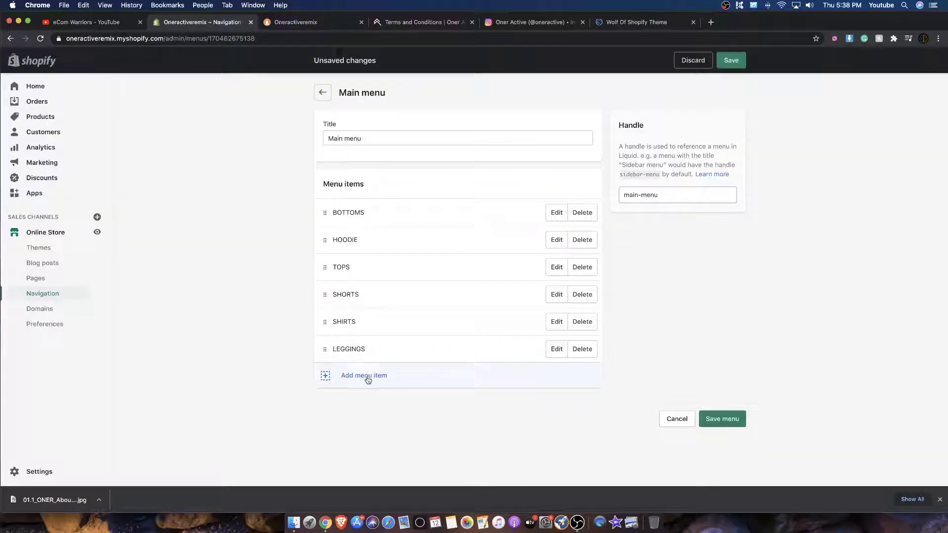
Move TOPS to the start of the main menu and nest HOODIE under it.
{"action": "left_click_drag", "start_coordinate": [319, 268], "coordinate": [335, 198]}
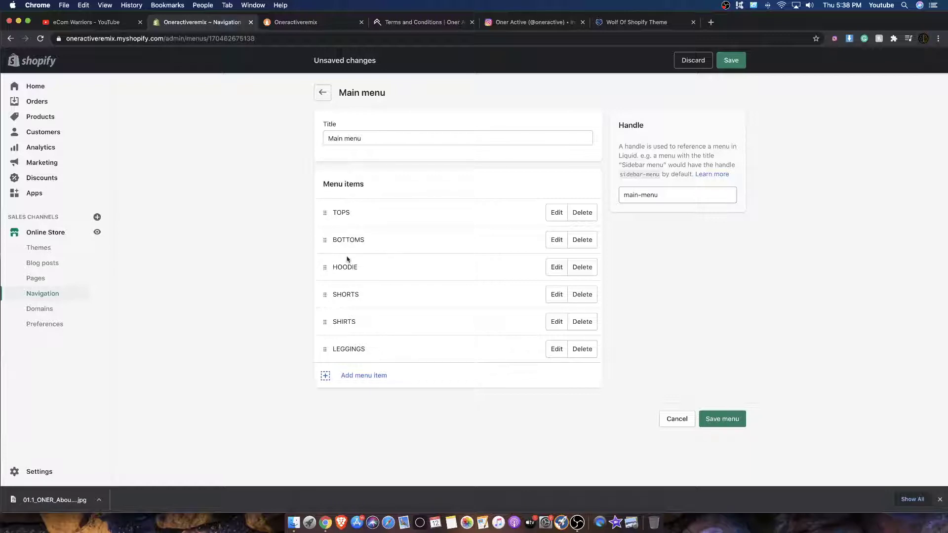
{"action": "left_click_drag", "start_coordinate": [302, 270], "coordinate": [383, 351]}
{"action": "left_click", "coordinate": [271, 281]}
{"action": "double_click", "coordinate": [372, 239]}
{"action": "left_click", "coordinate": [354, 230]}
{"action": "left_click", "coordinate": [345, 220]}
{"action": "left_click_drag", "start_coordinate": [325, 271], "coordinate": [347, 229]}
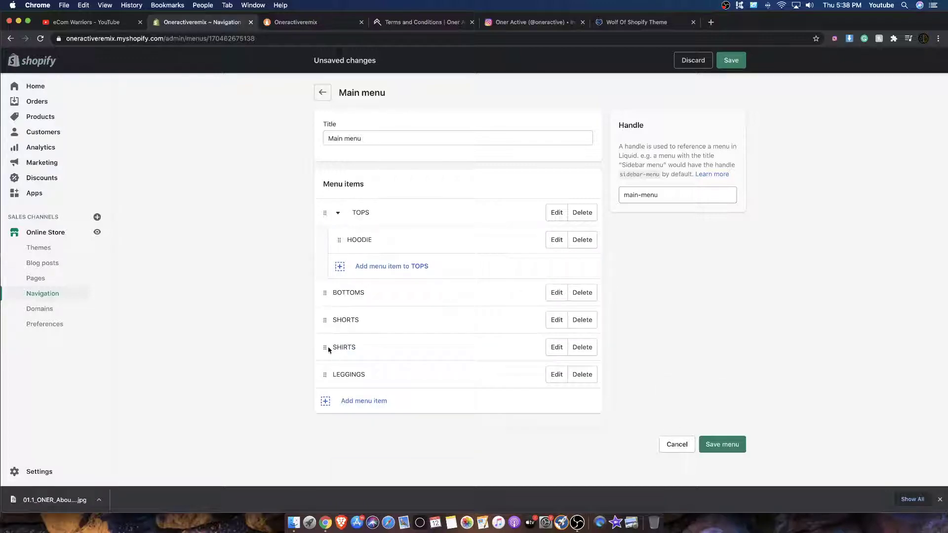
Nest SHIRTS above HOODIE under TOPS and LEGGINGS above SHORTS under BOTTOMS, and save the menu.
{"action": "left_click_drag", "start_coordinate": [324, 322], "coordinate": [339, 317]}
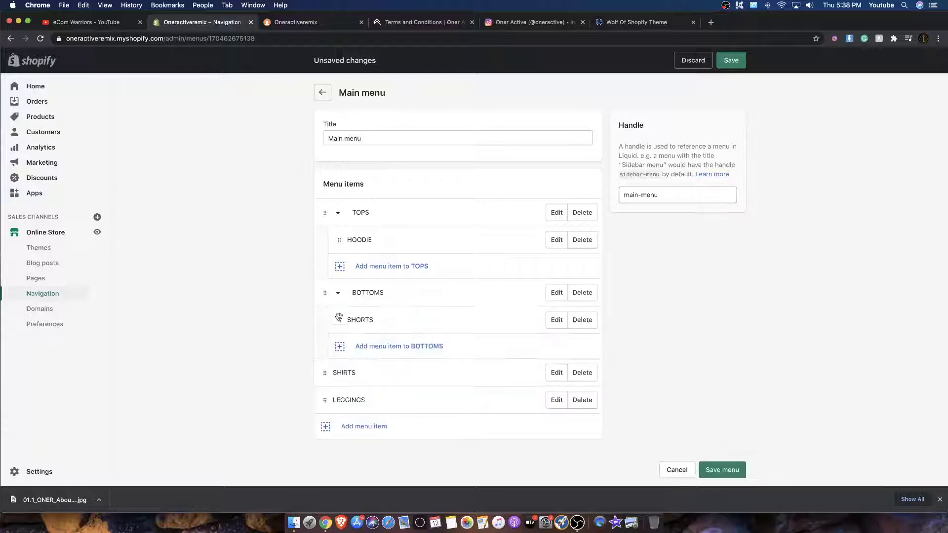
{"action": "left_click_drag", "start_coordinate": [325, 374], "coordinate": [337, 261]}
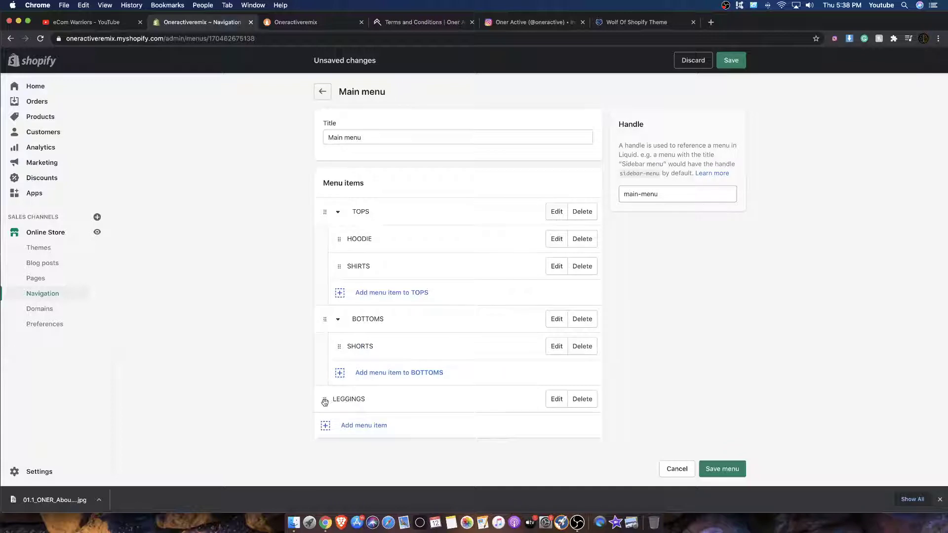
{"action": "mouse_move", "coordinate": [325, 402]}
{"action": "left_mouse_down"}
{"action": "mouse_move", "coordinate": [358, 401]}
{"action": "mouse_move", "coordinate": [329, 403]}
{"action": "left_mouse_up"}
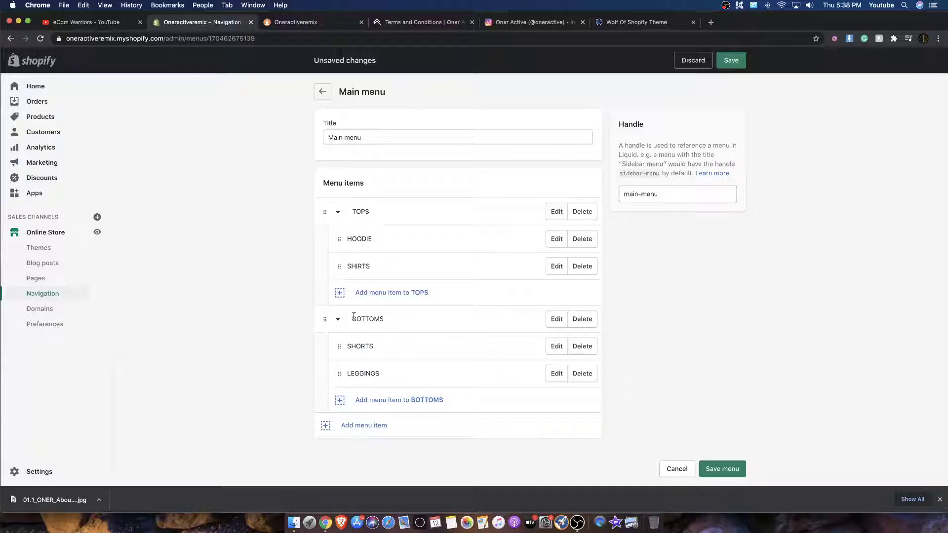
{"action": "left_click", "coordinate": [738, 467]}
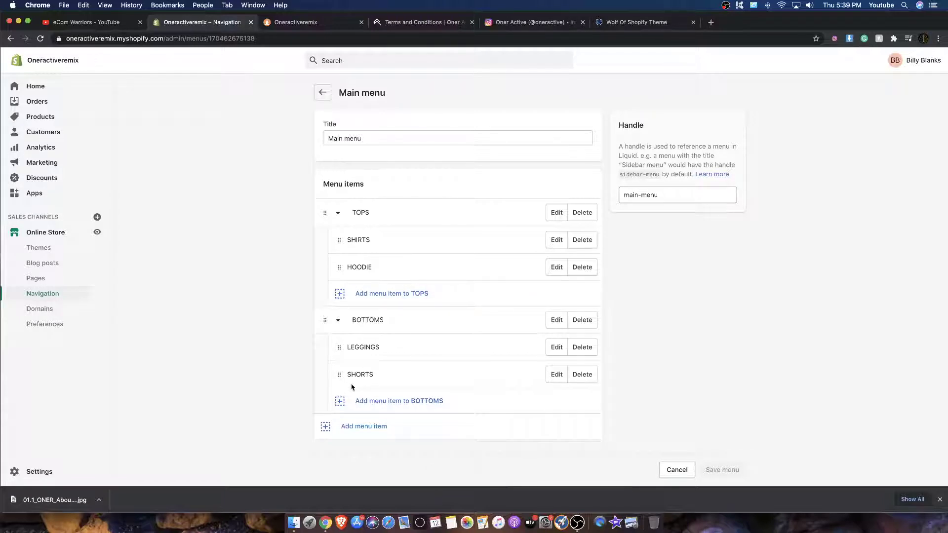
{"action": "left_click", "coordinate": [343, 295]}
{"action": "left_click", "coordinate": [543, 306]}
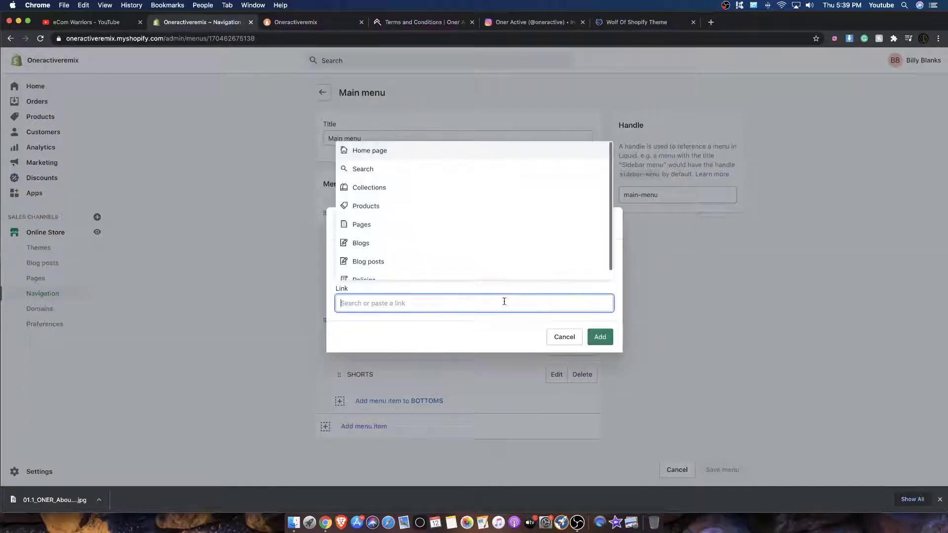
{"action": "type", "text": "BRA"}
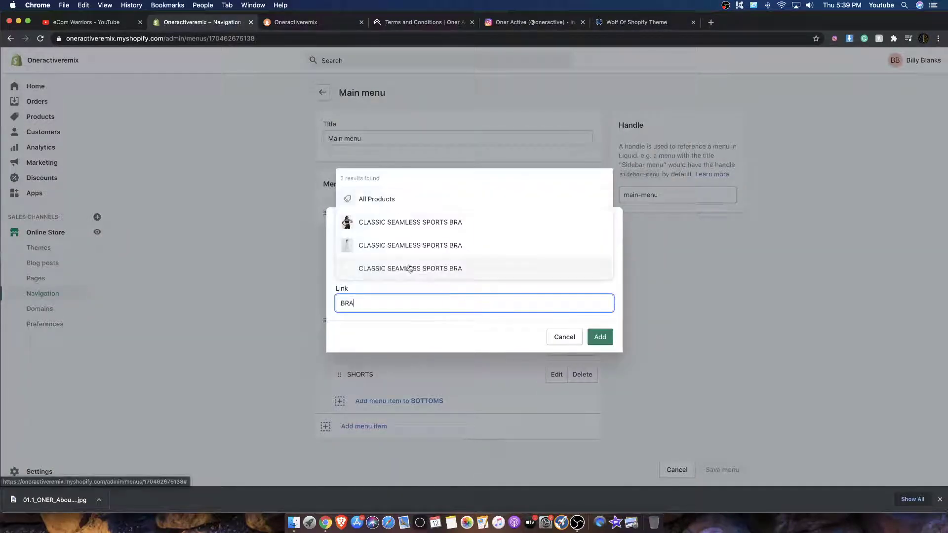
{"action": "left_click", "coordinate": [565, 337]}
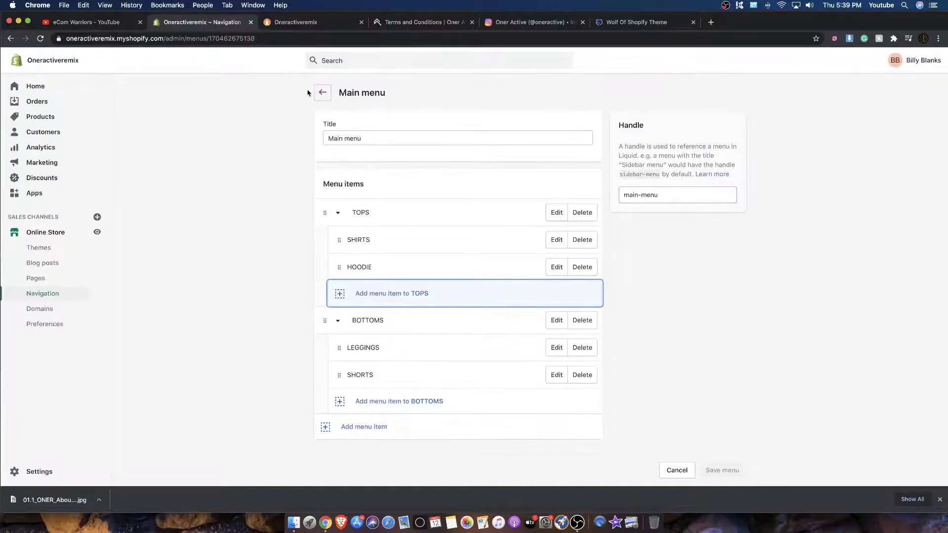
Go to the product collections and start a new collection titled BRAS.
{"action": "left_click", "coordinate": [326, 92]}
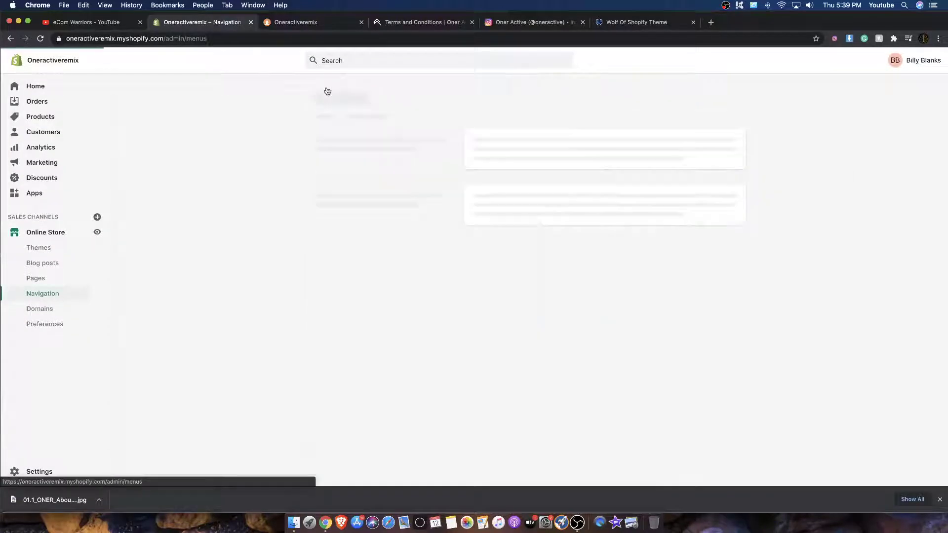
{"action": "left_click", "coordinate": [30, 115]}
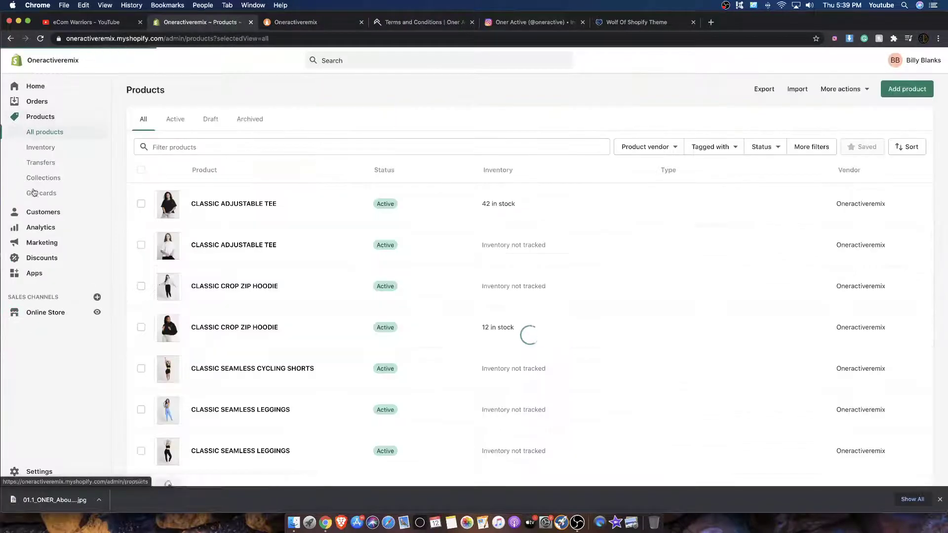
{"action": "left_click", "coordinate": [39, 180]}
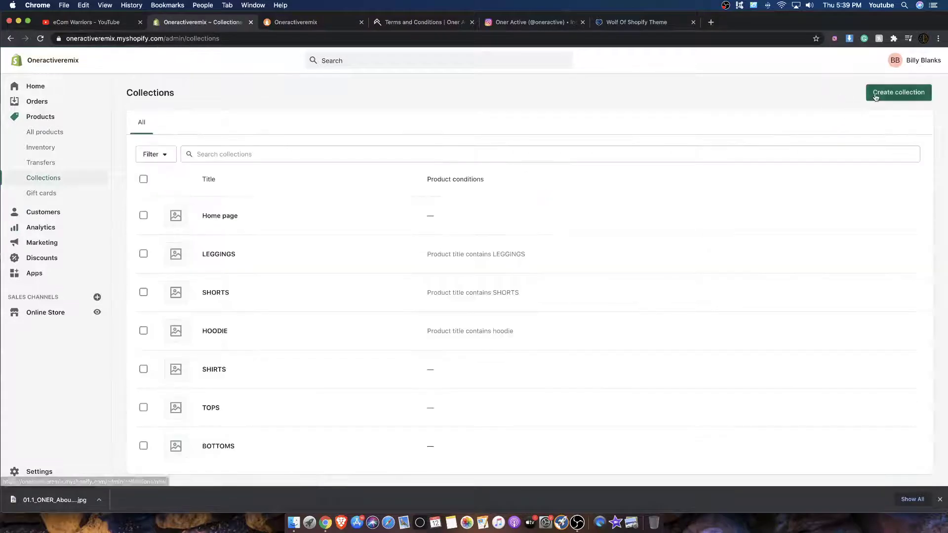
{"action": "left_click", "coordinate": [869, 93]}
{"action": "left_click", "coordinate": [349, 137]}
{"action": "type", "text": "BRAS"}
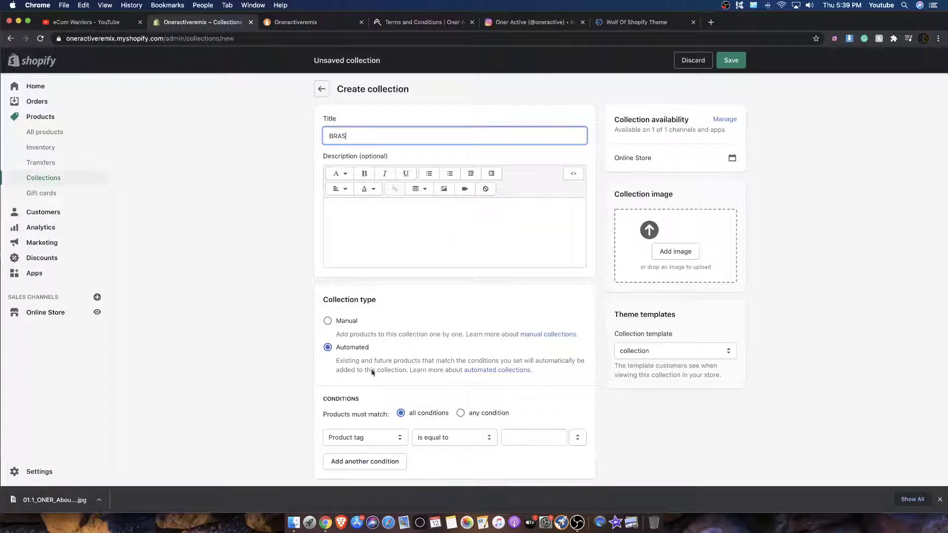
Save the BRAS collection with the automated condition that the product title contains BRA, and review its matching products.
{"action": "left_click", "coordinate": [398, 437]}
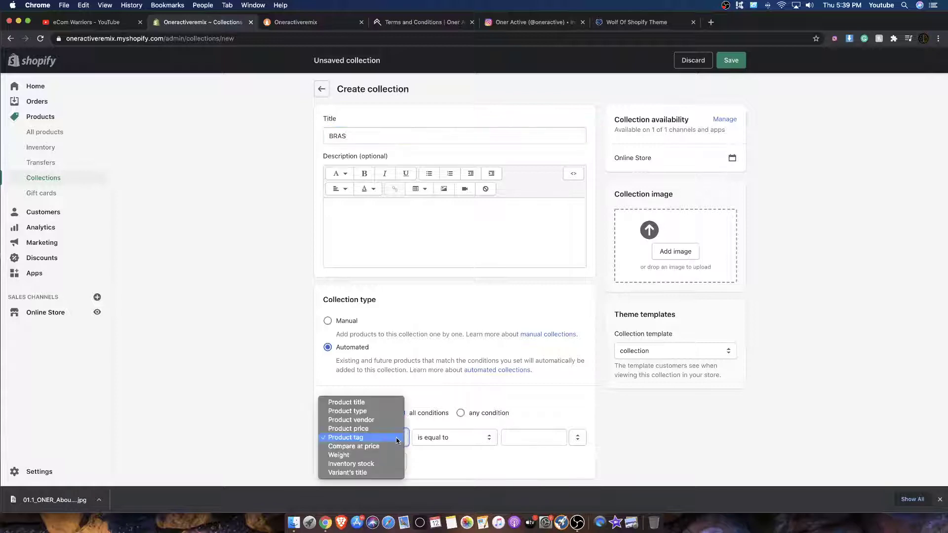
{"action": "left_click", "coordinate": [346, 399]}
{"action": "left_click", "coordinate": [535, 436]}
{"action": "type", "text": "BR"}
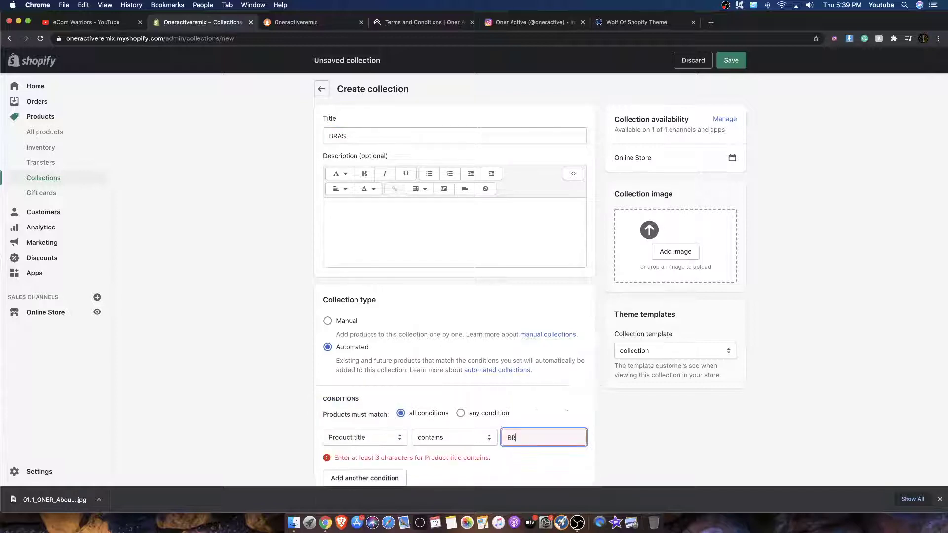
{"action": "type", "text": "A"}
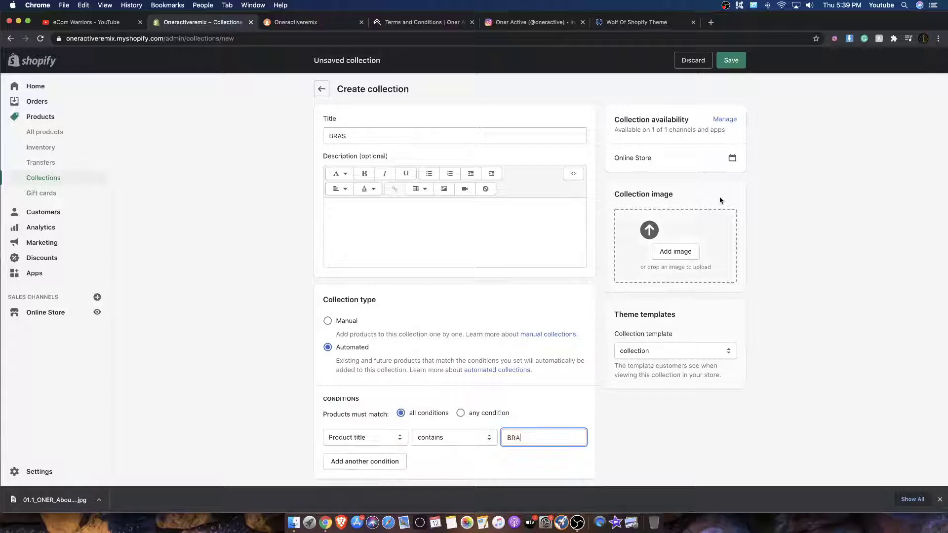
{"action": "left_click", "coordinate": [731, 60]}
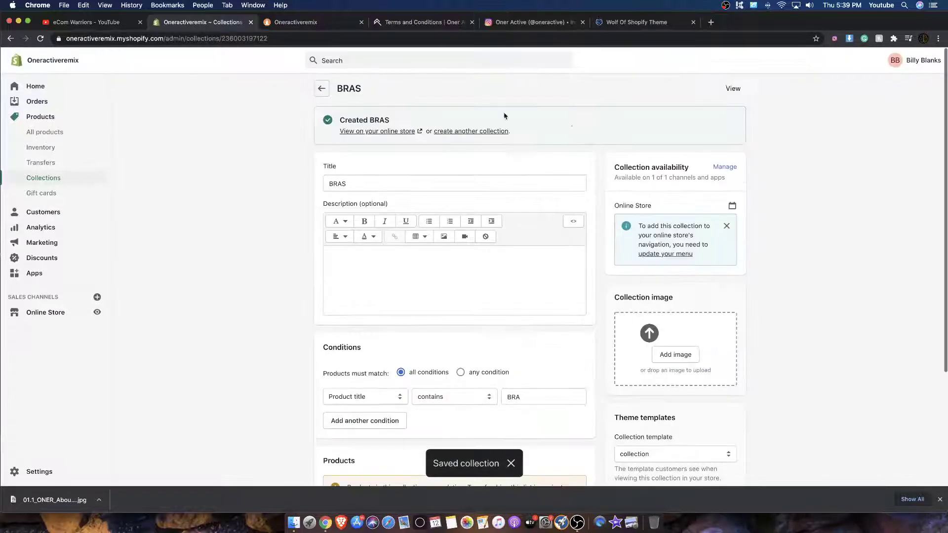
{"action": "scroll", "coordinate": [523, 148], "scroll_direction": "down", "scroll_amount": 3}
{"action": "left_click", "coordinate": [390, 352]}
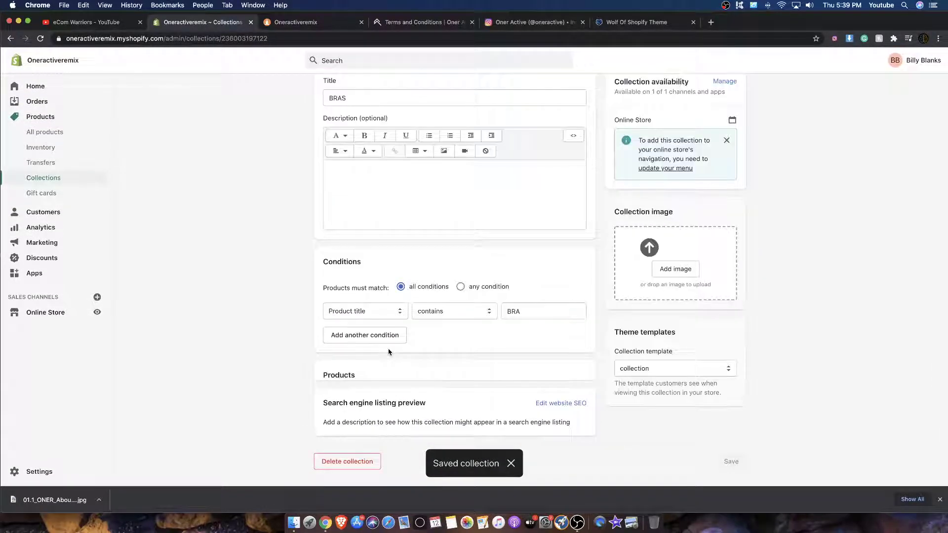
{"action": "left_click", "coordinate": [390, 352]}
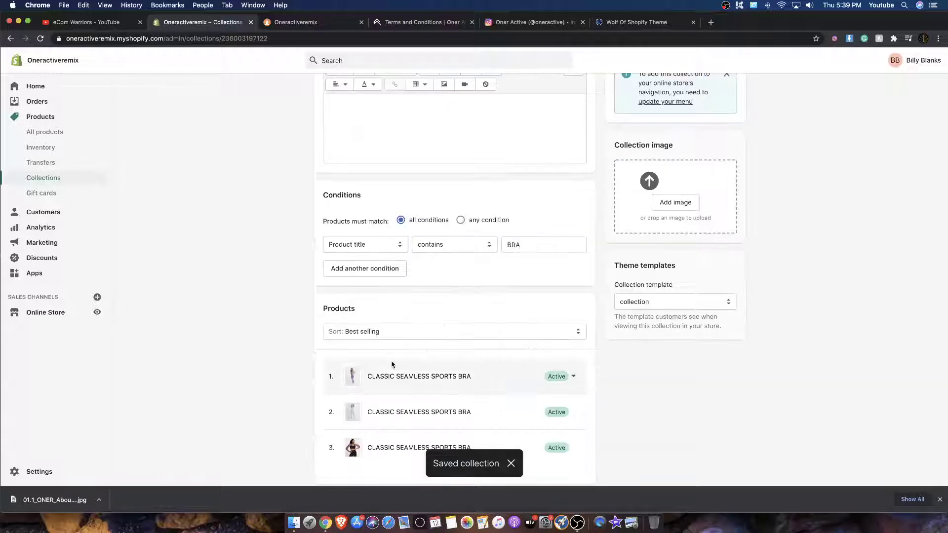
{"action": "scroll", "coordinate": [393, 364], "scroll_direction": "down", "scroll_amount": 3}
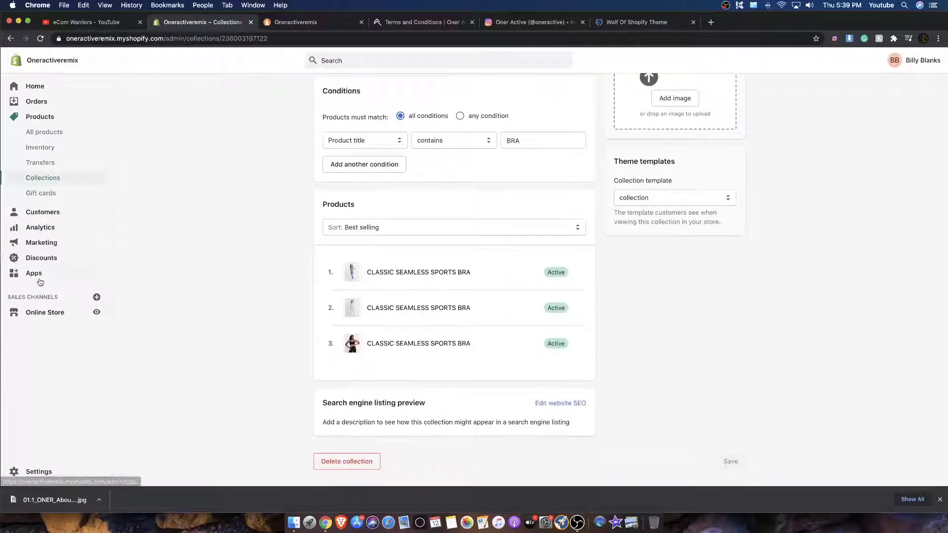
Add a menu item under TOPS in the main menu that links to the BRAS collection.
{"action": "left_click", "coordinate": [44, 312]}
{"action": "left_click", "coordinate": [41, 294]}
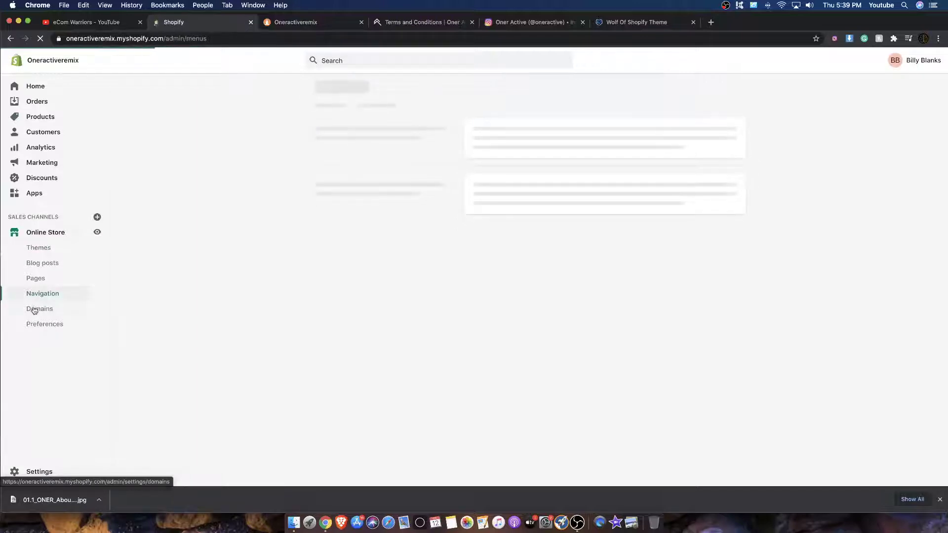
{"action": "left_click", "coordinate": [486, 268]}
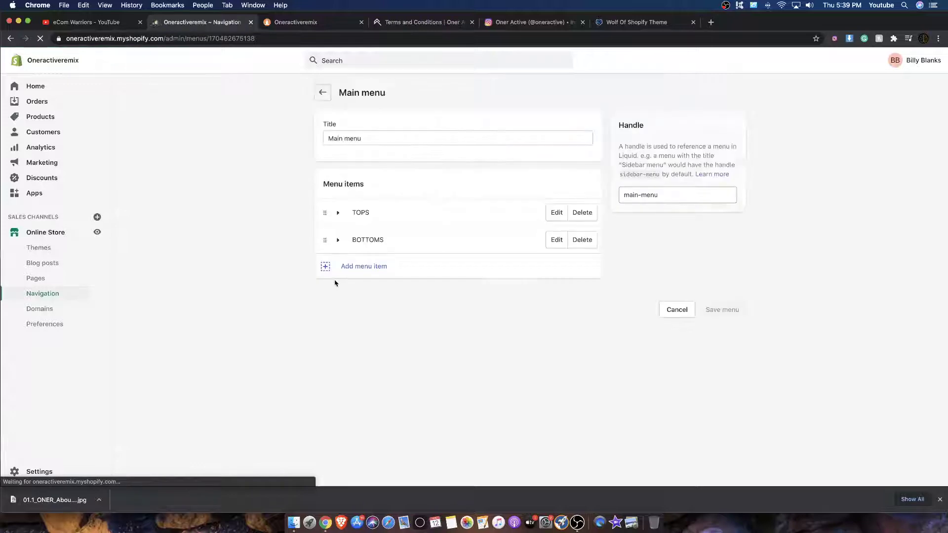
{"action": "left_click", "coordinate": [338, 214]}
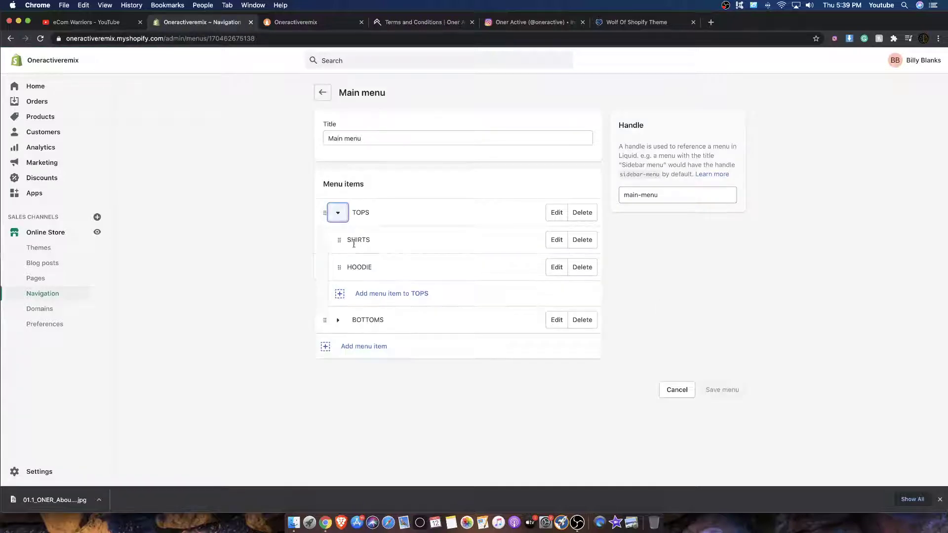
{"action": "left_click", "coordinate": [362, 292]}
{"action": "left_click", "coordinate": [385, 302]}
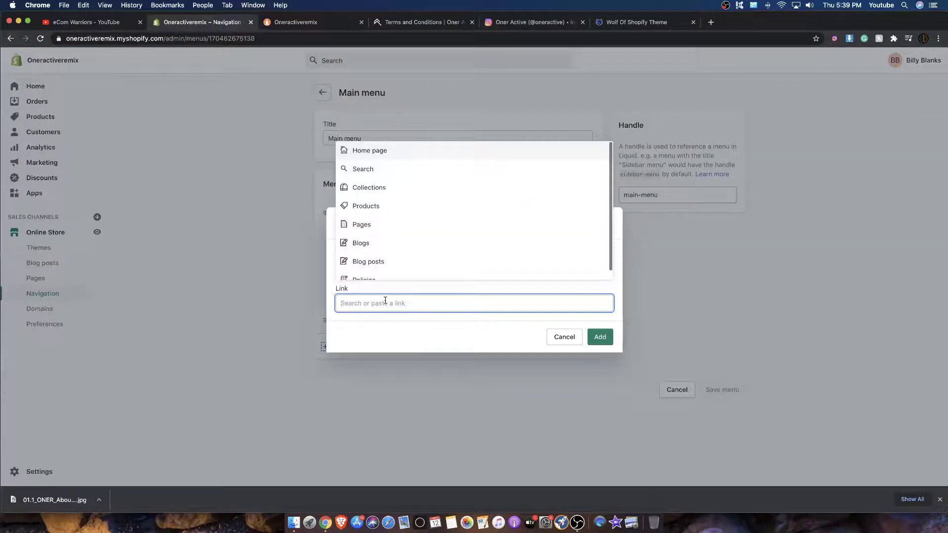
{"action": "type", "text": "BRA"}
{"action": "left_click", "coordinate": [372, 208]}
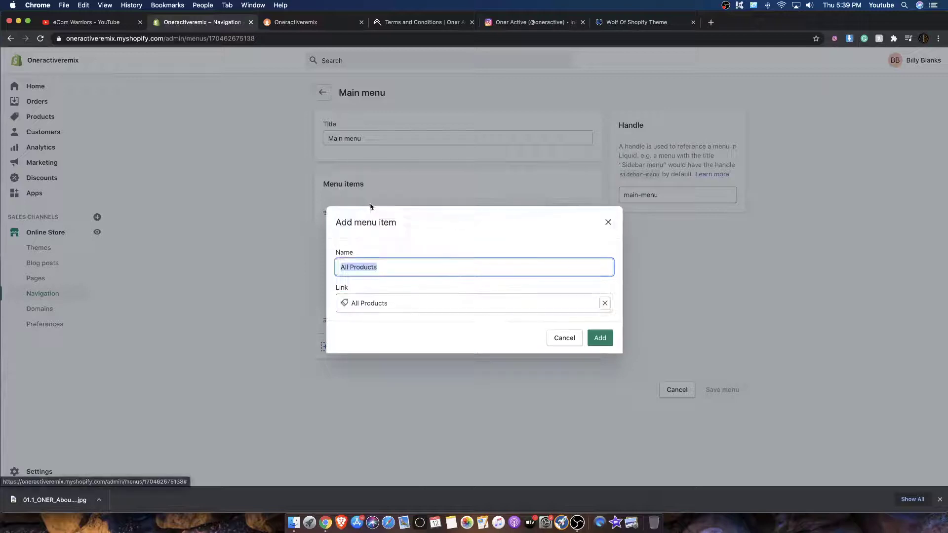
{"action": "left_click", "coordinate": [605, 303]}
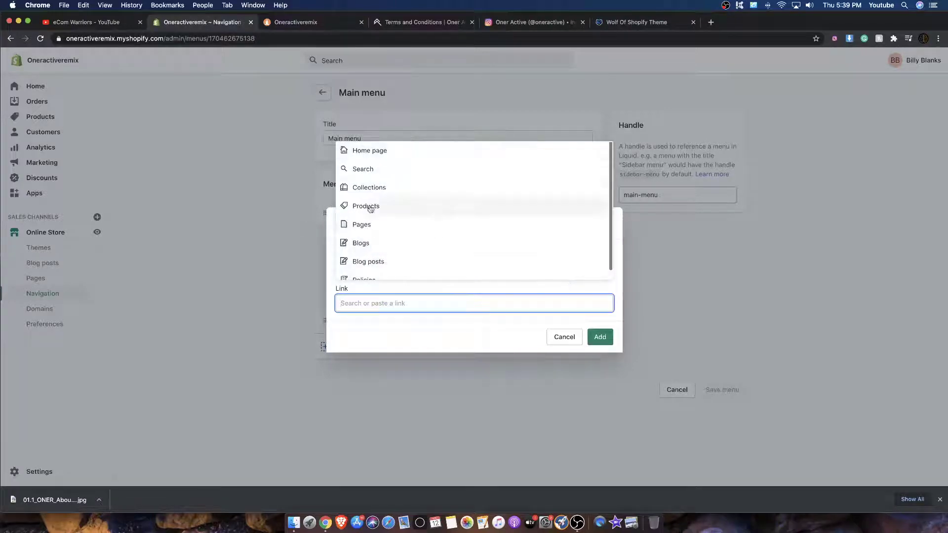
{"action": "left_click", "coordinate": [375, 188]}
{"action": "left_click", "coordinate": [368, 218]}
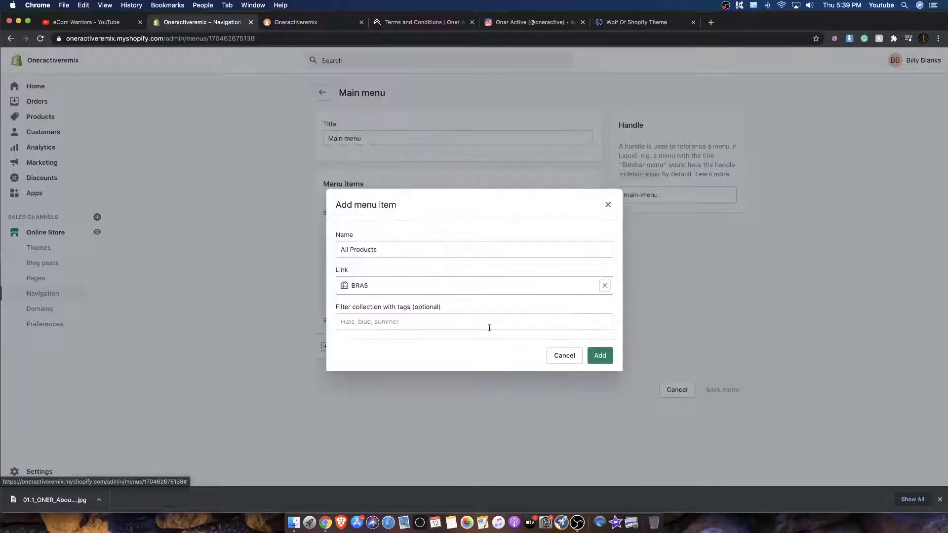
{"action": "left_click", "coordinate": [599, 354]}
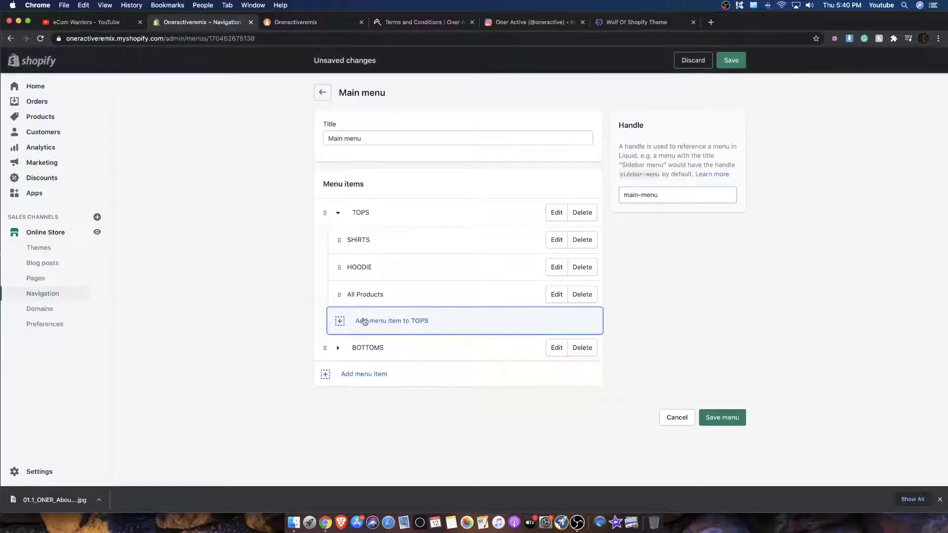
Rename the All Products item under TOPS as BRAS, save the main menu, and preview the online store.
{"action": "left_click", "coordinate": [563, 297]}
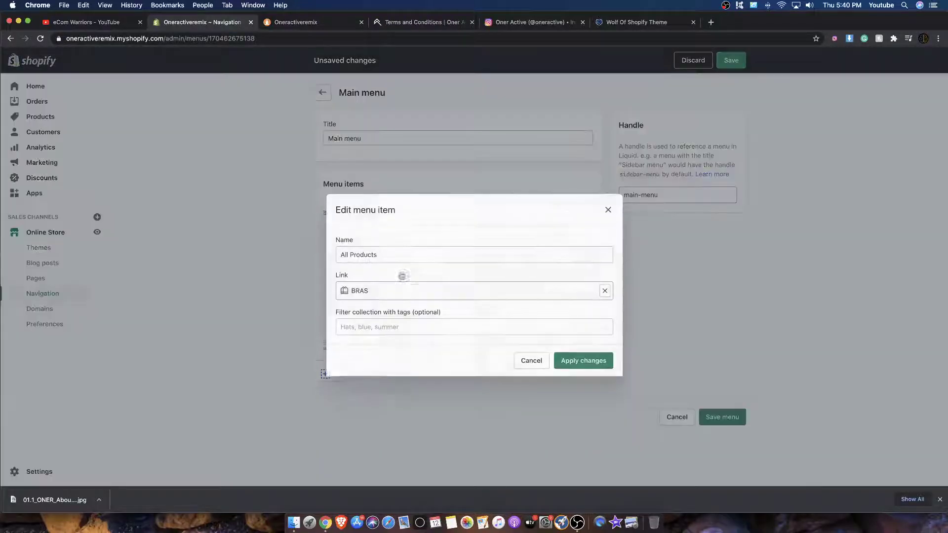
{"action": "left_click_drag", "start_coordinate": [380, 249], "coordinate": [331, 246]}
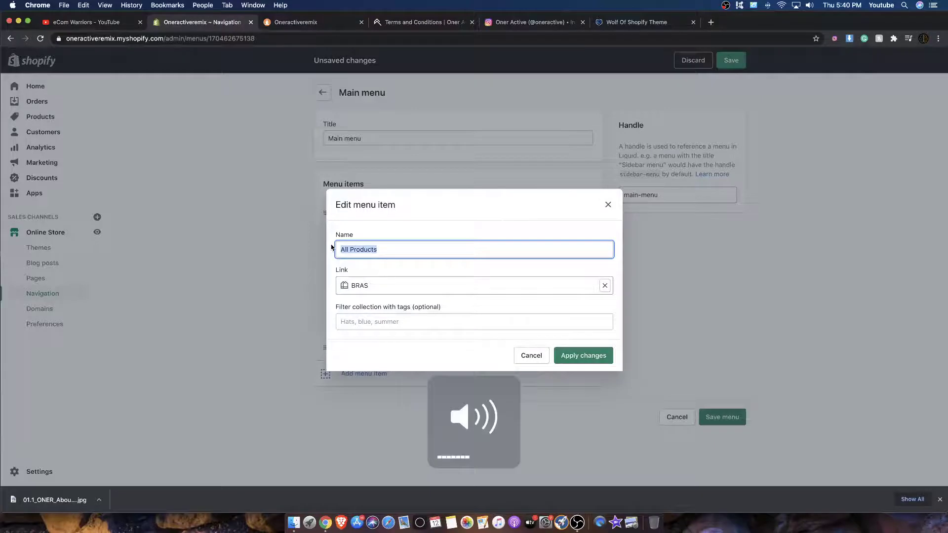
{"action": "key", "text": "BackSpace"}
{"action": "type", "text": "BVRA"}
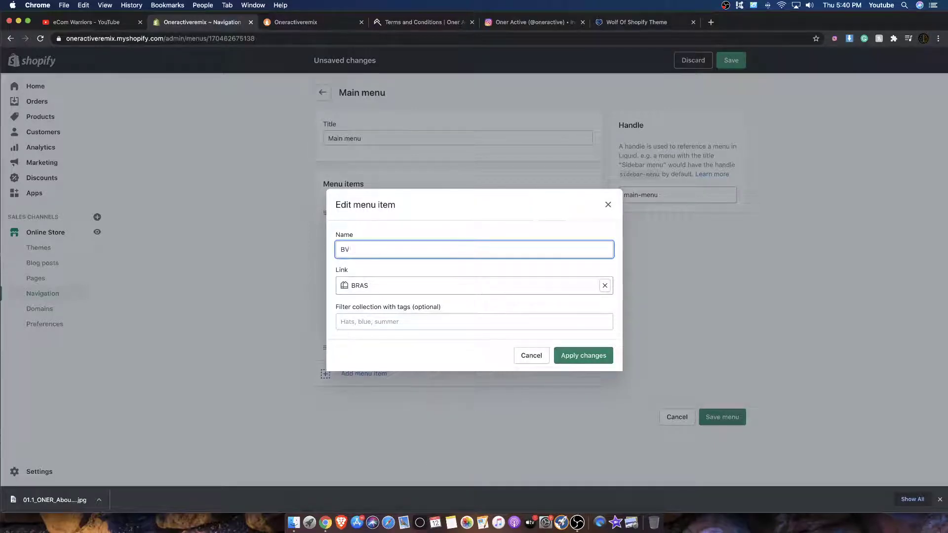
{"action": "key", "text": "BackSpace"}
{"action": "type", "text": "RAS"}
{"action": "left_click", "coordinate": [583, 355]}
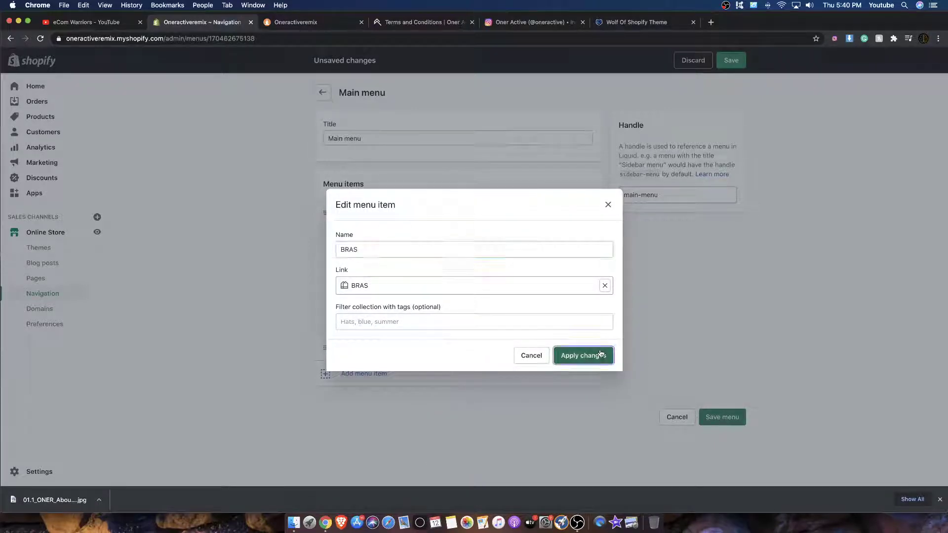
{"action": "left_click", "coordinate": [731, 61]}
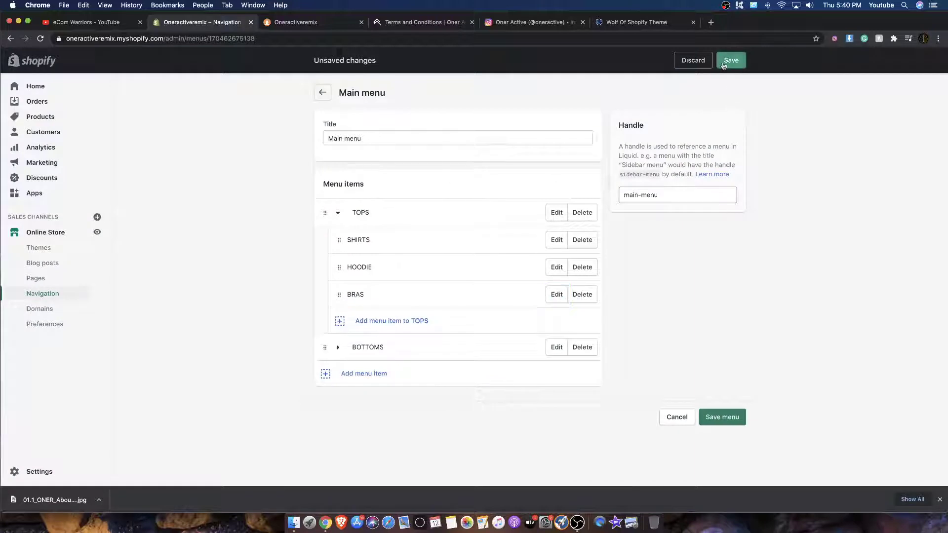
{"action": "left_click", "coordinate": [96, 232]}
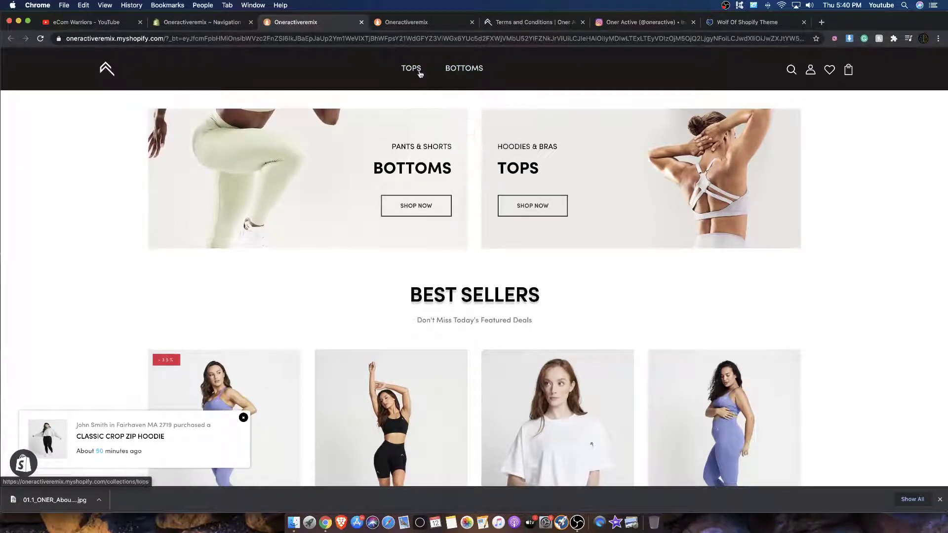
{"action": "left_click", "coordinate": [190, 23]}
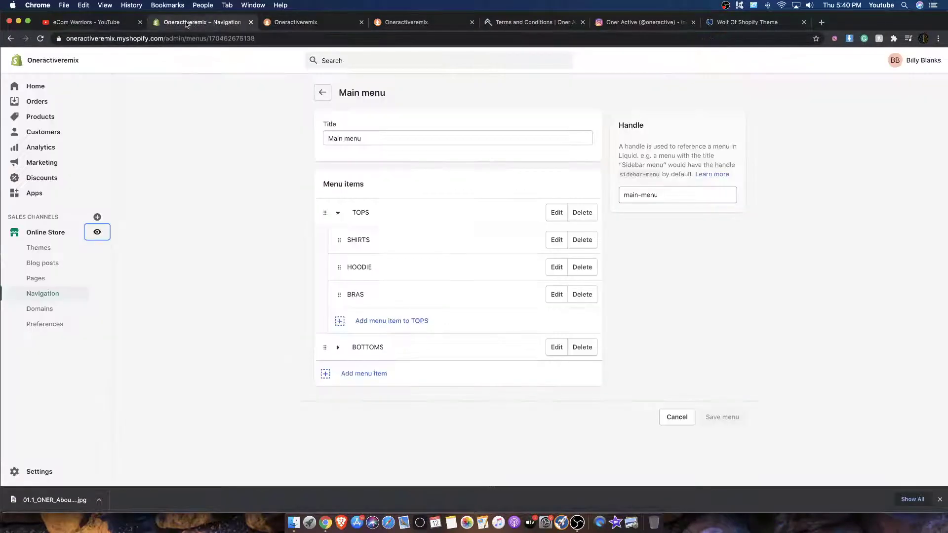
{"action": "left_click", "coordinate": [336, 374]}
{"action": "left_click", "coordinate": [365, 303]}
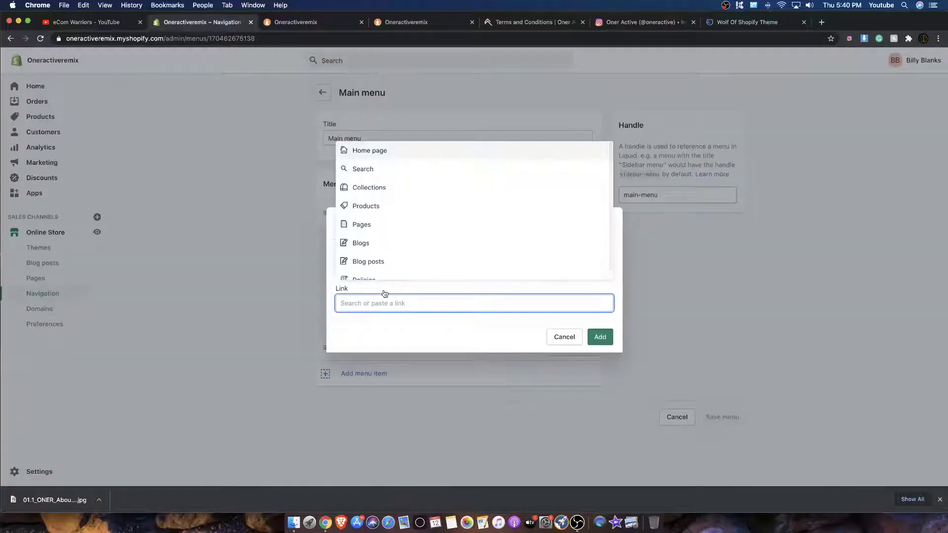
{"action": "left_click", "coordinate": [386, 193]}
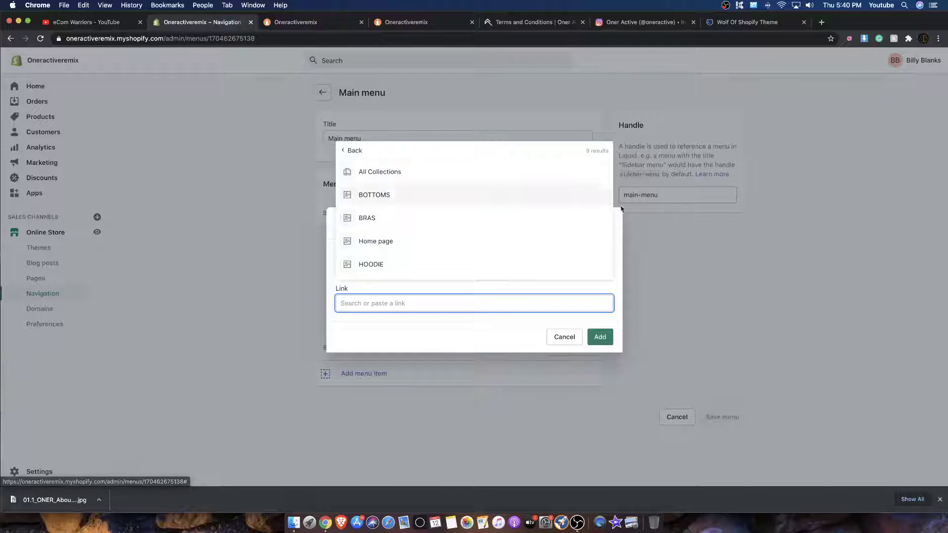
{"action": "left_click", "coordinate": [598, 323]}
{"action": "left_click", "coordinate": [572, 336]}
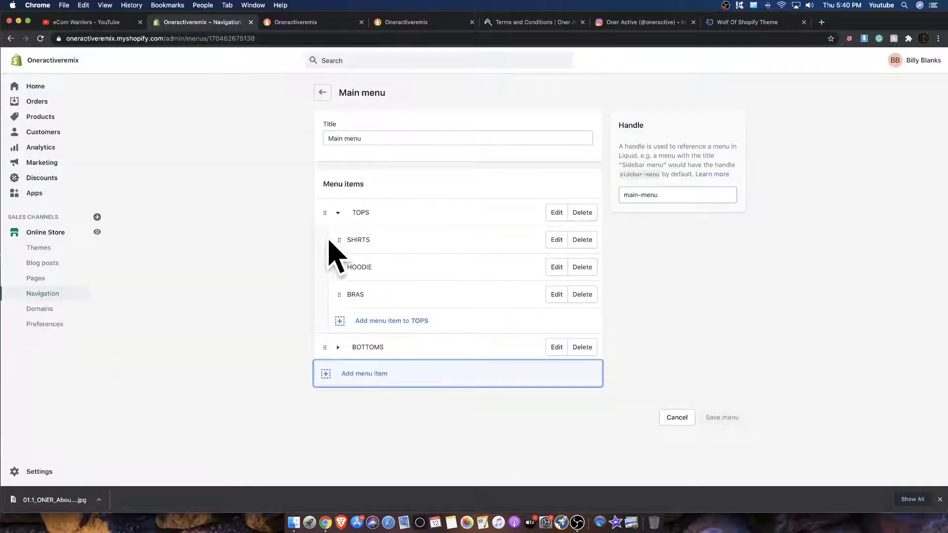
Add a top-level BRAS item linked to the BRAS collection at the end of the main menu.
{"action": "scroll", "coordinate": [329, 241], "scroll_direction": "down", "scroll_amount": 1}
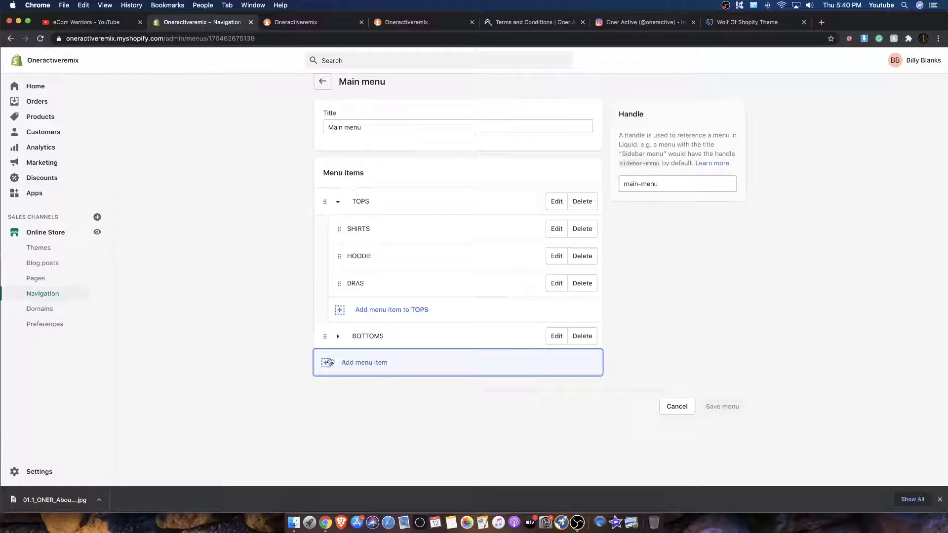
{"action": "left_click", "coordinate": [349, 365]}
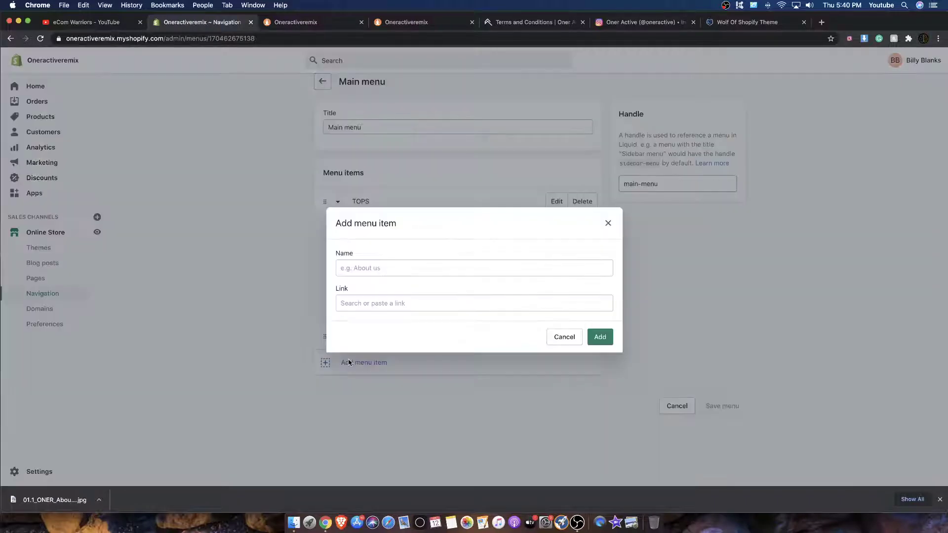
{"action": "left_click", "coordinate": [369, 296]}
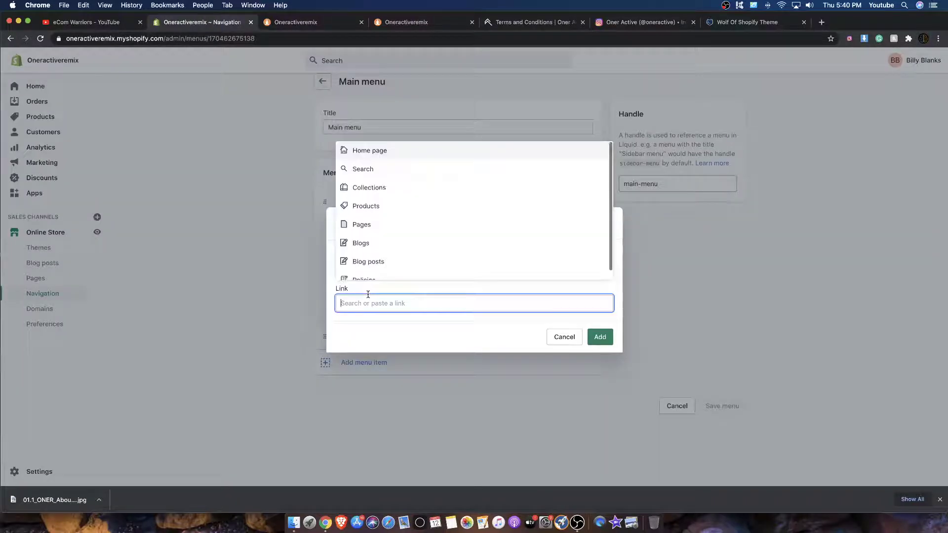
{"action": "left_click", "coordinate": [360, 196]}
{"action": "left_click", "coordinate": [359, 217]}
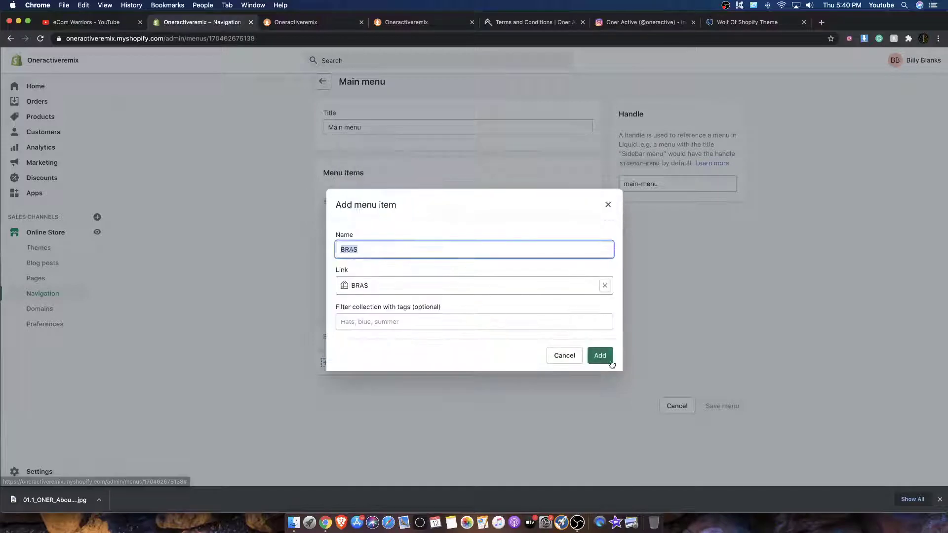
{"action": "left_click", "coordinate": [610, 362]}
Add a top-level BOTTOMS item linked to the BOTTOMS collection at the end of the main menu.
{"action": "left_click", "coordinate": [330, 391]}
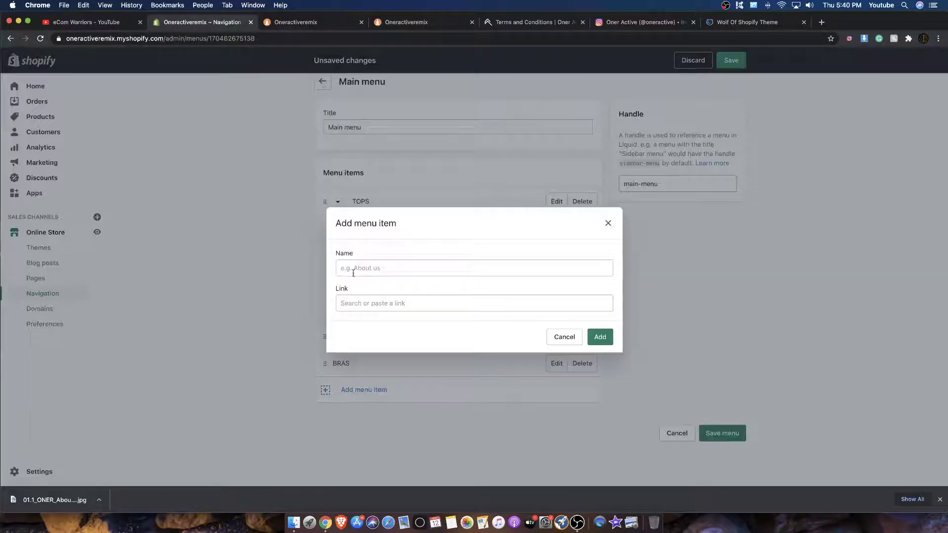
{"action": "left_click", "coordinate": [369, 302]}
{"action": "left_click", "coordinate": [366, 183]}
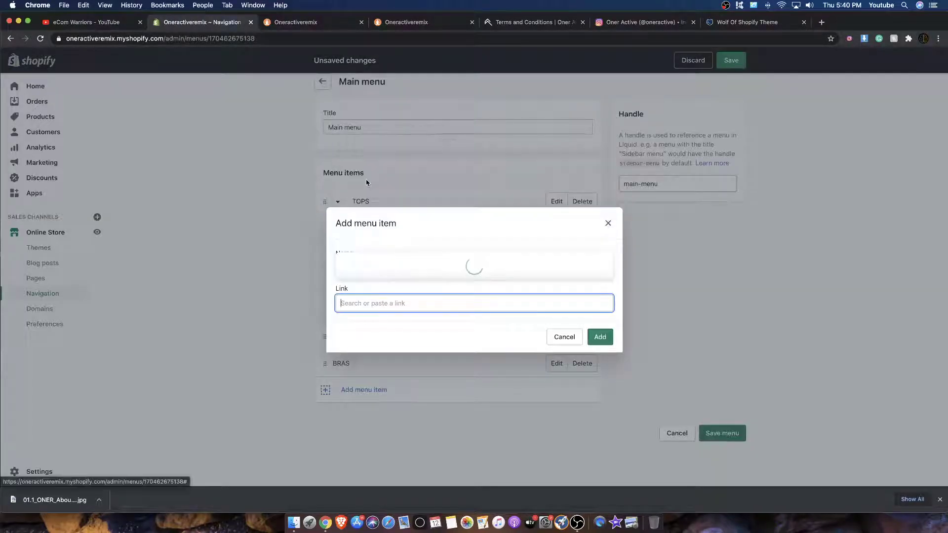
{"action": "left_click", "coordinate": [363, 192]}
{"action": "left_click", "coordinate": [600, 356]}
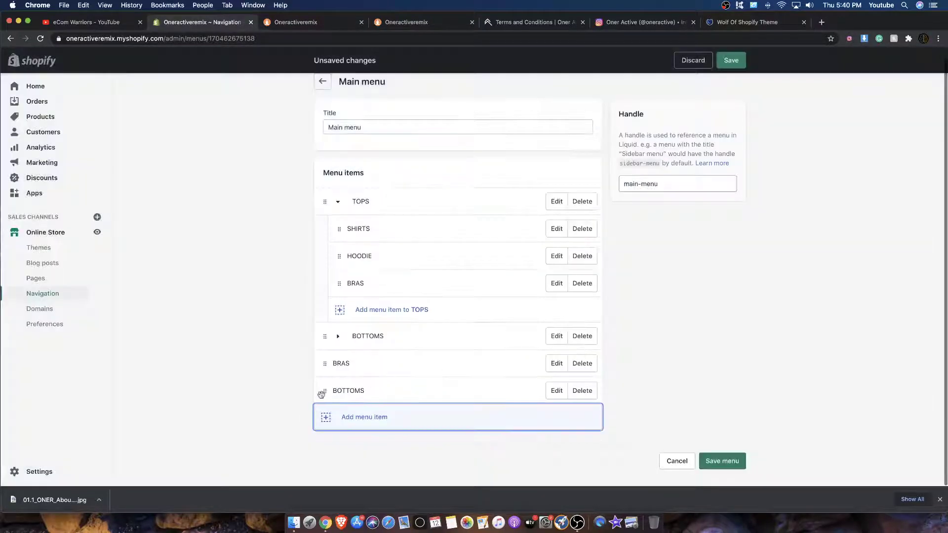
Add a top-level LEGGINGS item linked to the LEGGINGS collection at the end of the main menu.
{"action": "left_click", "coordinate": [327, 416]}
{"action": "left_click", "coordinate": [339, 302]}
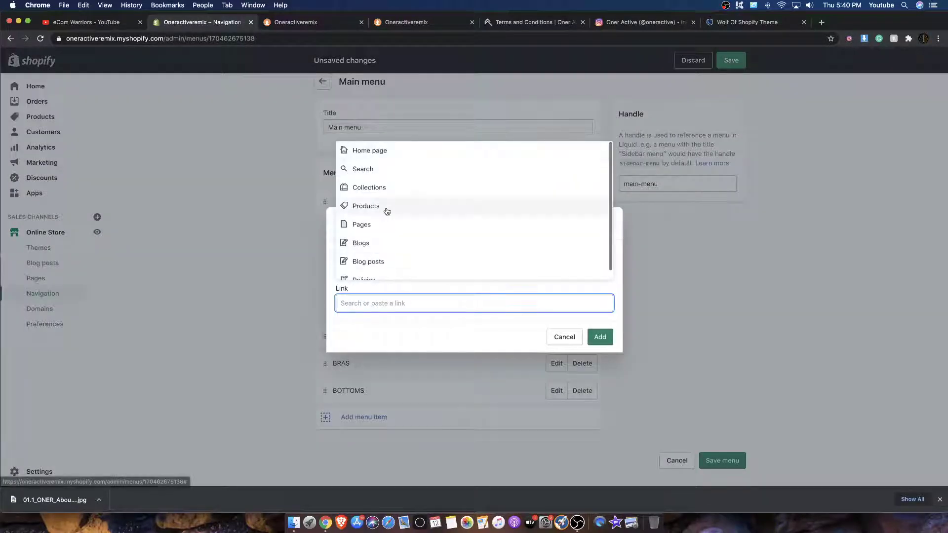
{"action": "left_click", "coordinate": [375, 188]}
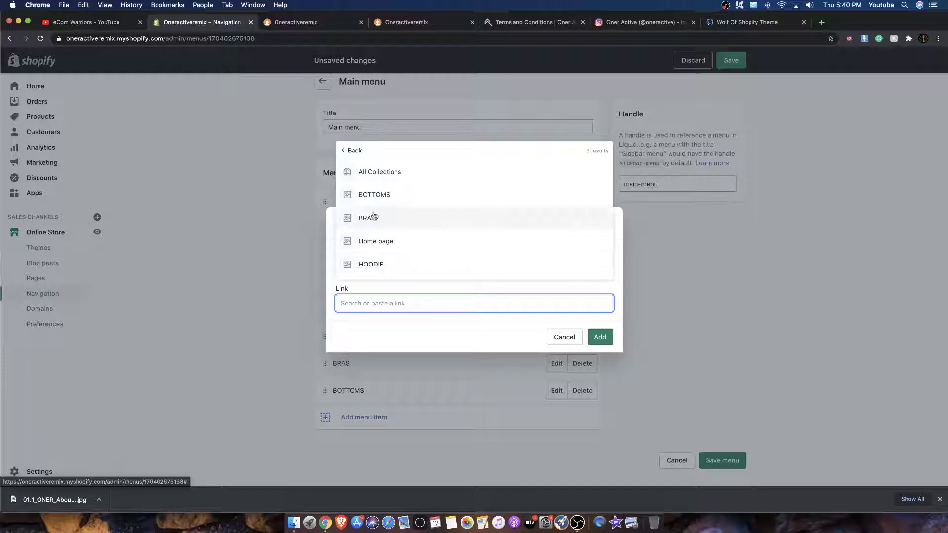
{"action": "scroll", "coordinate": [368, 252], "scroll_direction": "down", "scroll_amount": 2}
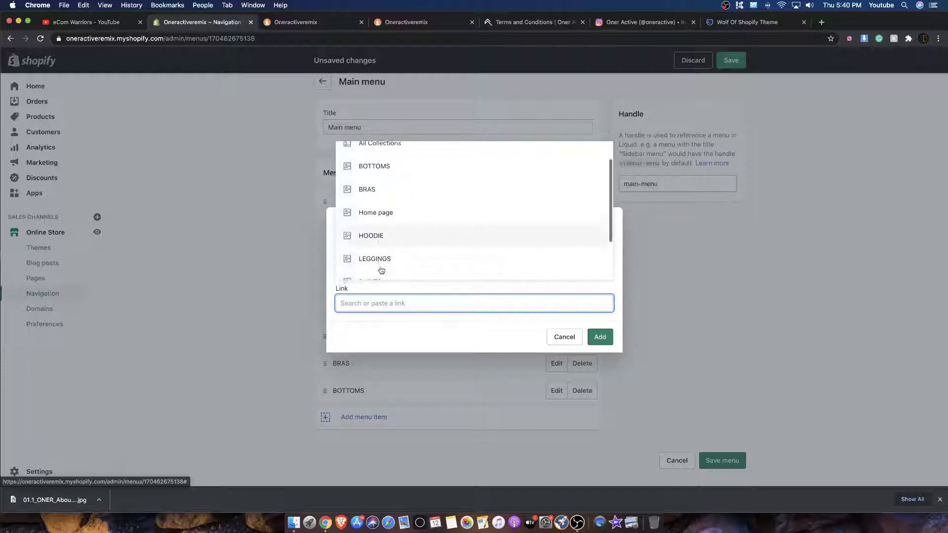
{"action": "left_click", "coordinate": [358, 251]}
{"action": "left_click", "coordinate": [600, 355]}
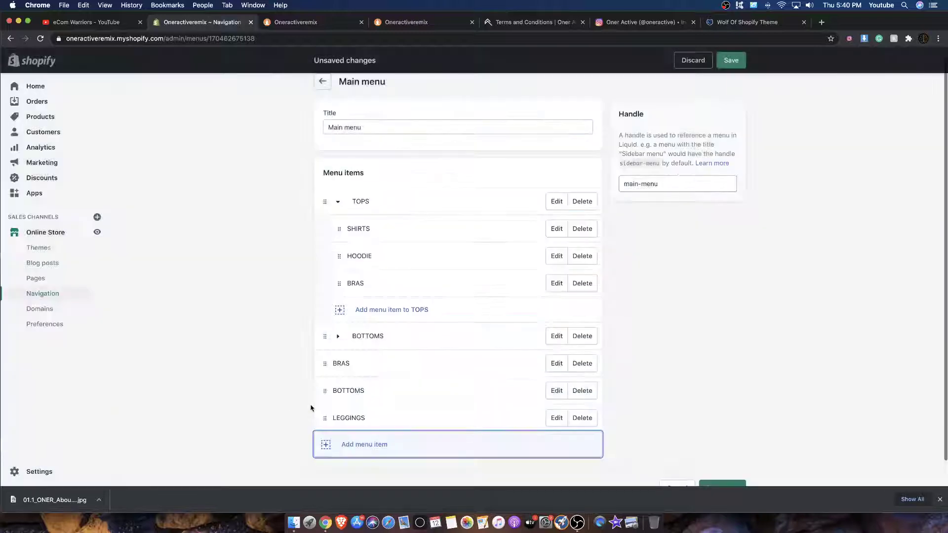
Add a top-level SHIRTS item linked to the SHIRTS collection at the end of the main menu.
{"action": "left_click", "coordinate": [320, 450]}
{"action": "left_click", "coordinate": [365, 304]}
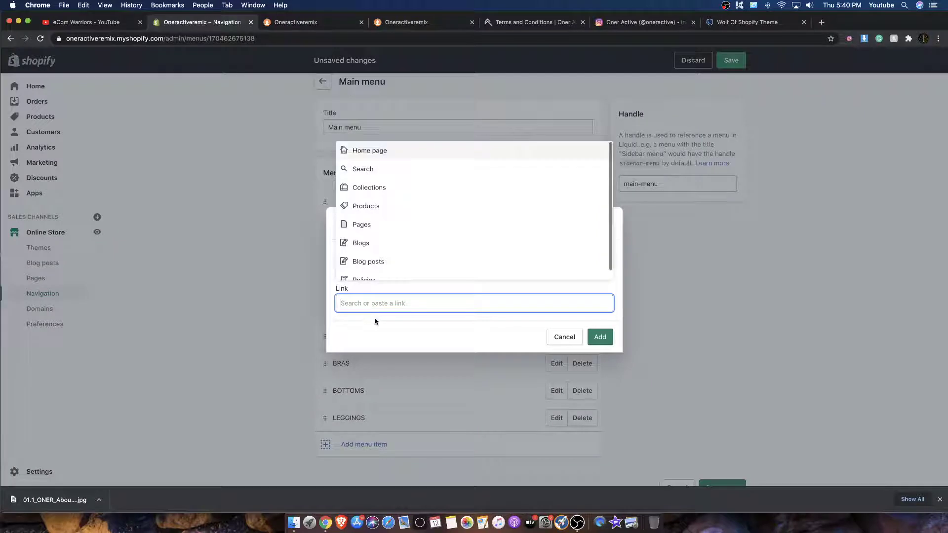
{"action": "left_click", "coordinate": [366, 188]}
{"action": "scroll", "coordinate": [372, 247], "scroll_direction": "down", "scroll_amount": 2}
{"action": "left_click", "coordinate": [372, 250]}
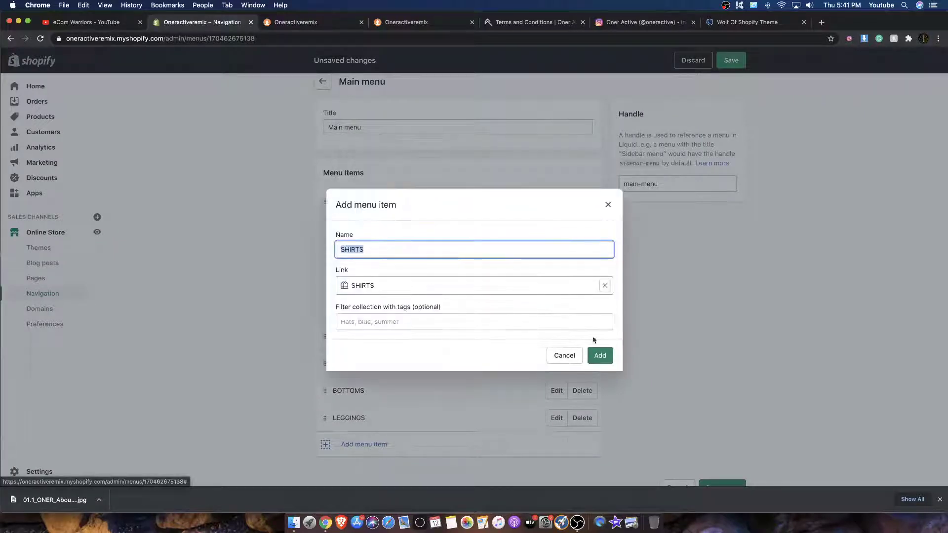
{"action": "left_click", "coordinate": [598, 355]}
Start another top-level menu item after SHIRTS and search for SHORTS as its link.
{"action": "left_click", "coordinate": [332, 471]}
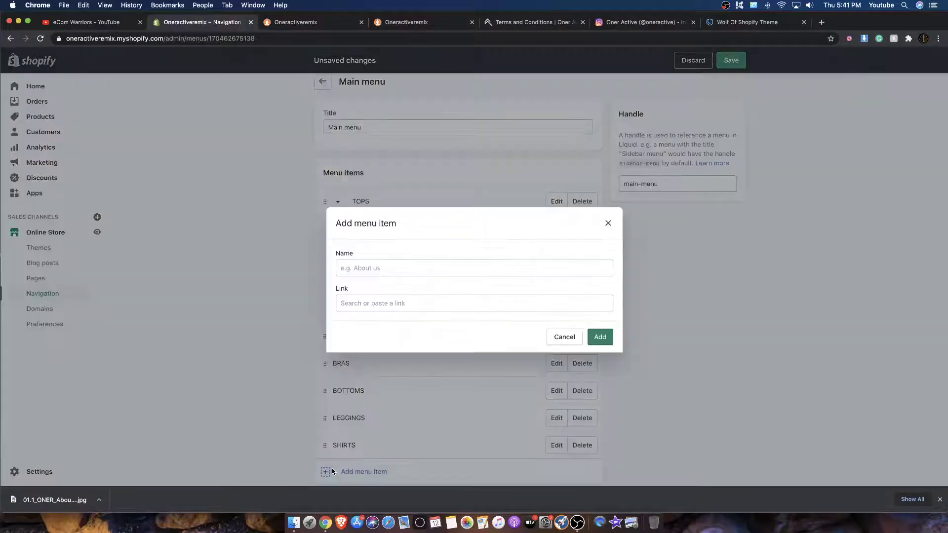
{"action": "left_click", "coordinate": [349, 300]}
{"action": "type", "text": "SHORTS"}
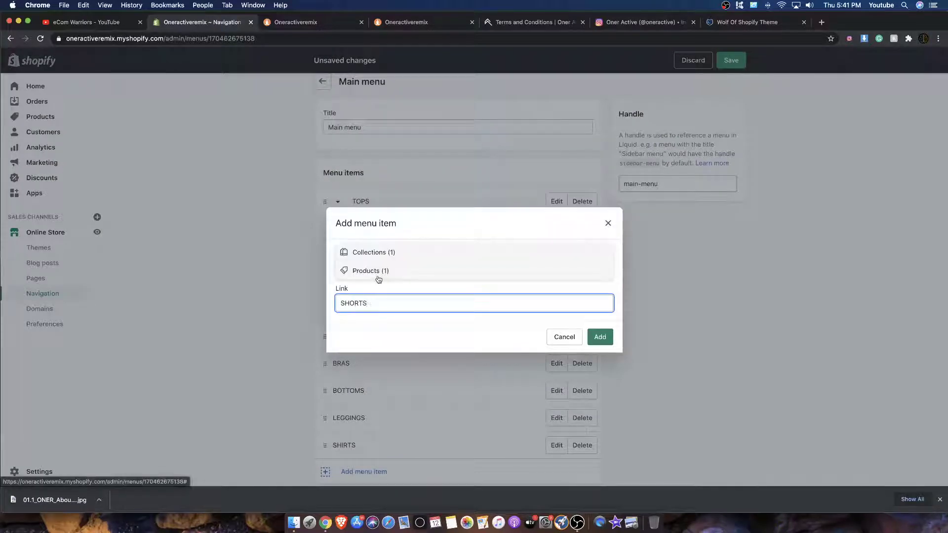
Link the new main menu item to the SHORTS collection and add it under the name SHORTS.
{"action": "left_click", "coordinate": [374, 254]}
{"action": "left_click", "coordinate": [383, 270]}
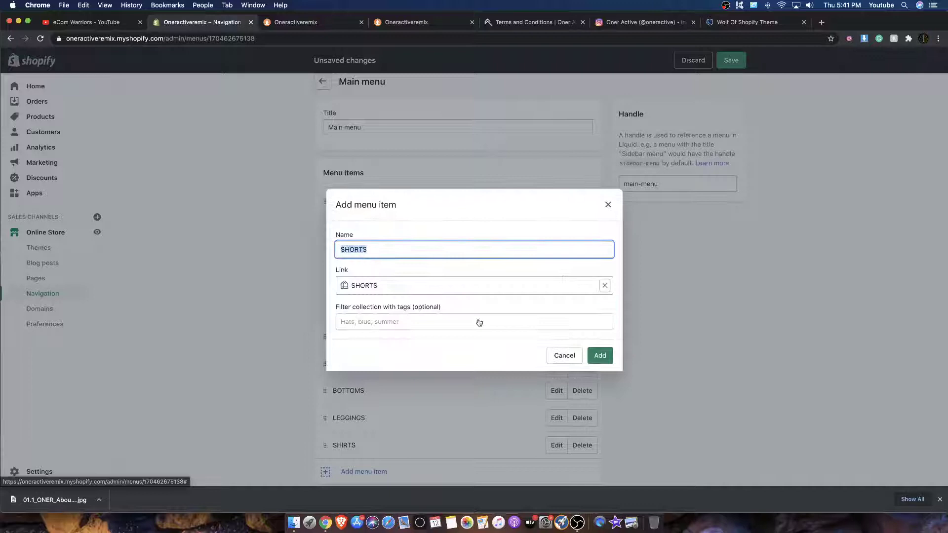
{"action": "left_click", "coordinate": [600, 355]}
{"action": "scroll", "coordinate": [322, 427], "scroll_direction": "down", "scroll_amount": 3}
{"action": "left_click", "coordinate": [322, 427]}
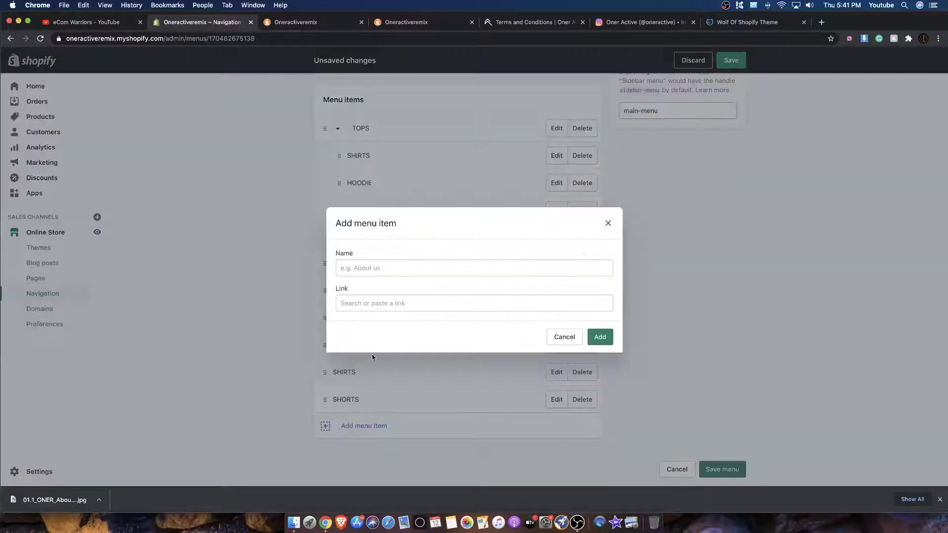
{"action": "left_click", "coordinate": [386, 309]}
{"action": "left_click", "coordinate": [371, 193]}
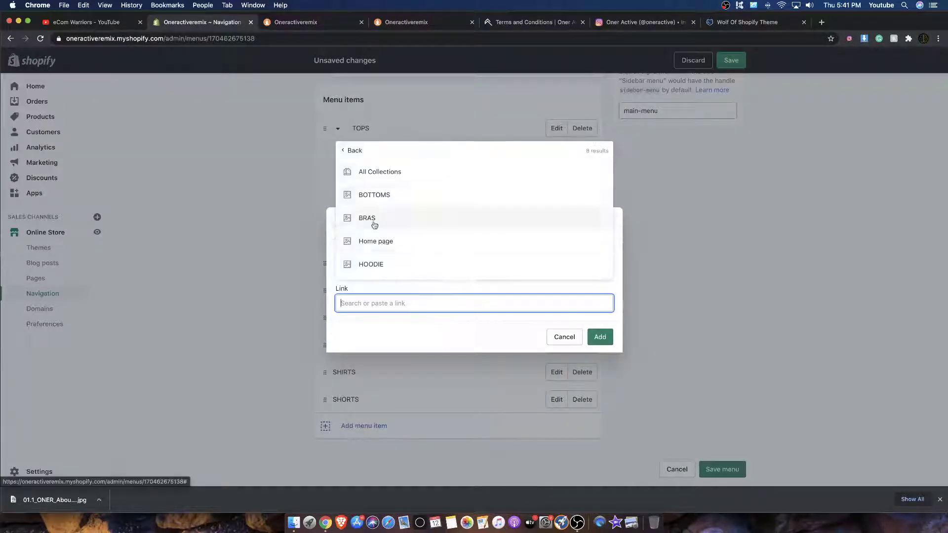
{"action": "scroll", "coordinate": [382, 246], "scroll_direction": "down", "scroll_amount": 3}
{"action": "left_click", "coordinate": [385, 266]}
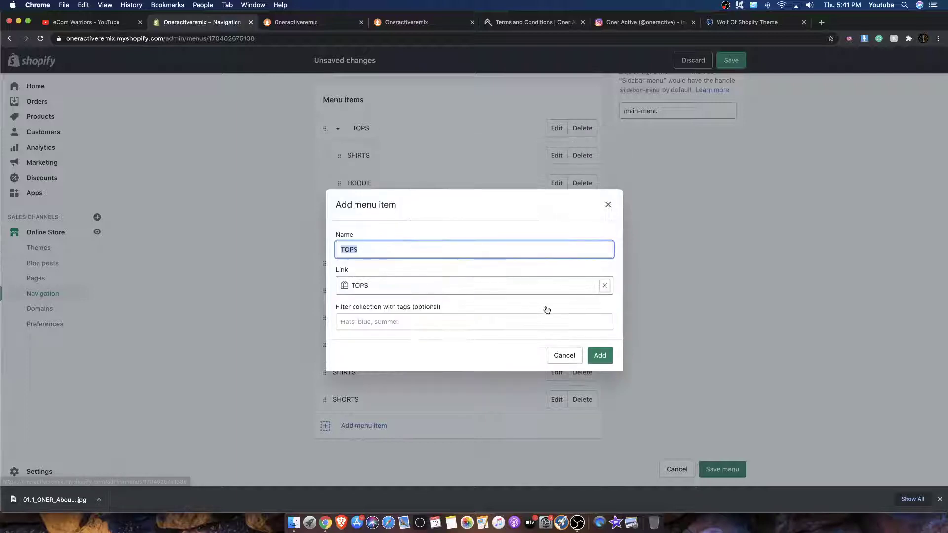
{"action": "left_click", "coordinate": [608, 290]}
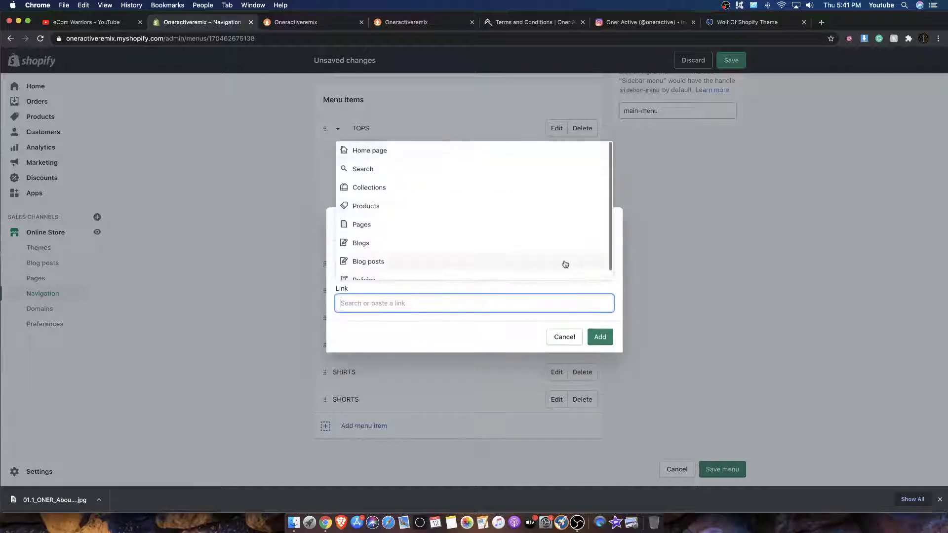
{"action": "left_click", "coordinate": [559, 339]}
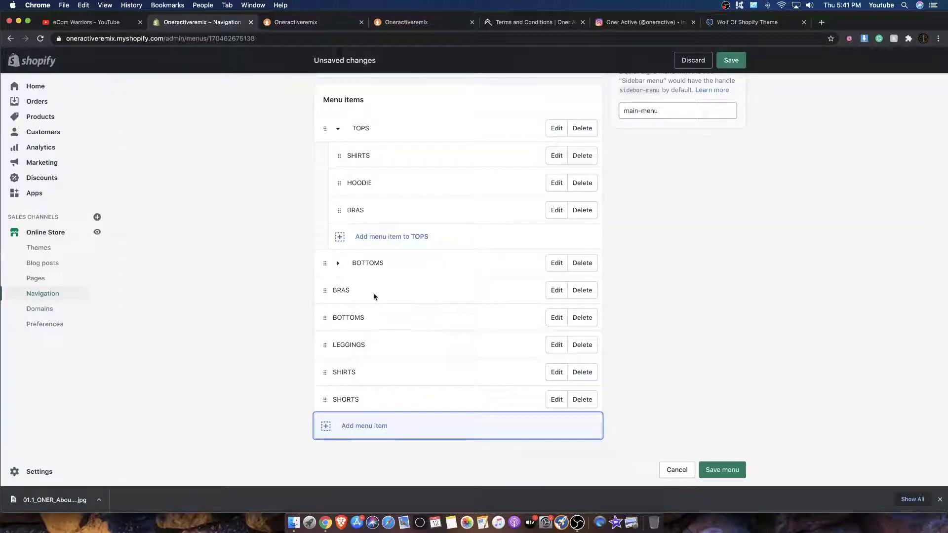
{"action": "scroll", "coordinate": [345, 306], "scroll_direction": "down", "scroll_amount": 1}
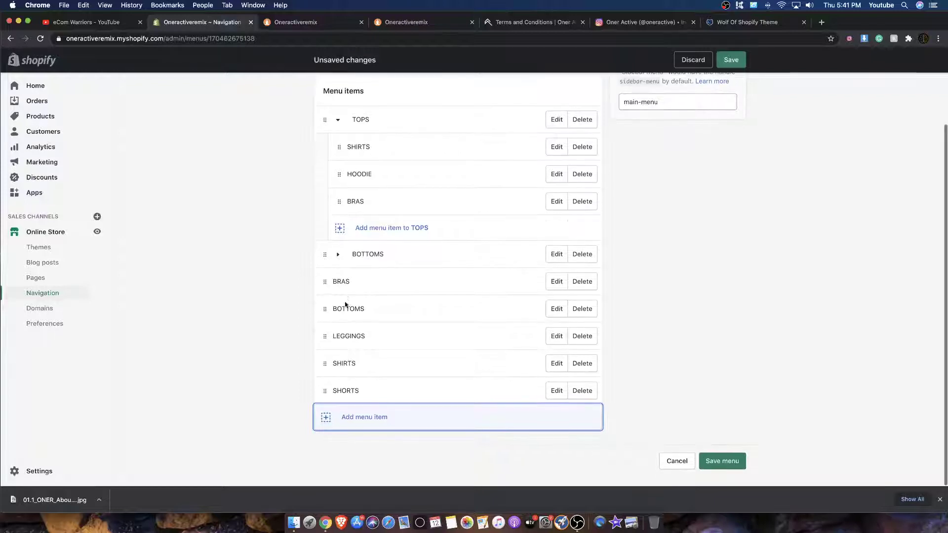
Add a HOODIE item to the main menu, linked to the HOODIE collection.
{"action": "left_click", "coordinate": [329, 419]}
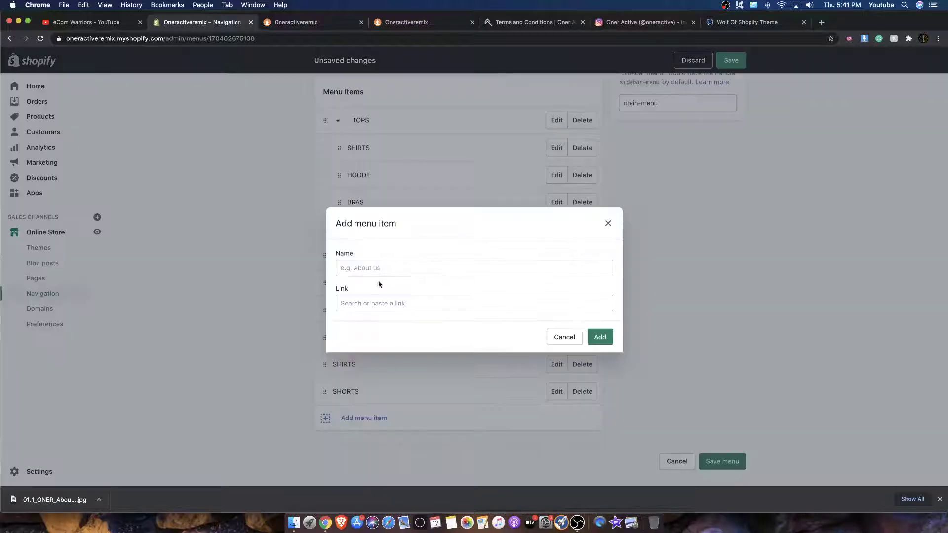
{"action": "left_click", "coordinate": [373, 298]}
{"action": "type", "text": "HOODIE"}
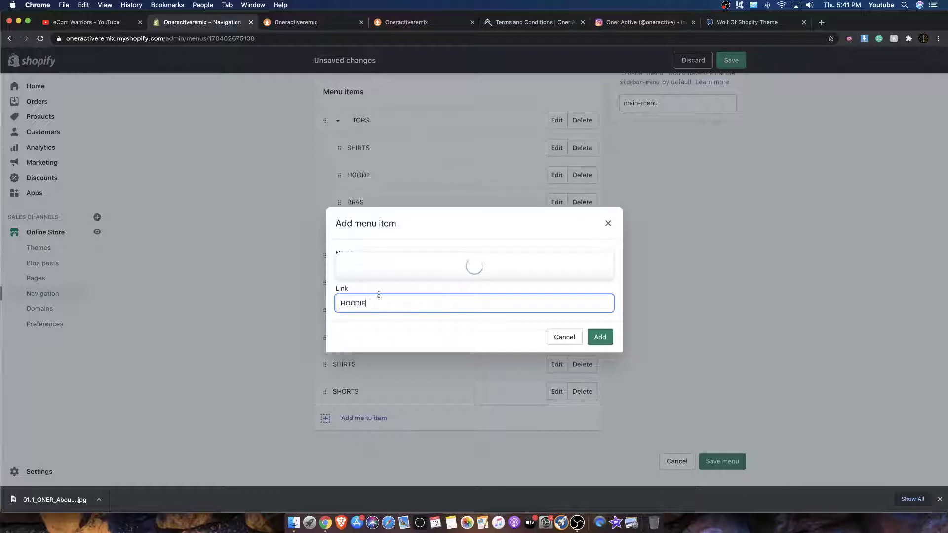
{"action": "left_click", "coordinate": [377, 252]}
{"action": "left_click", "coordinate": [383, 269]}
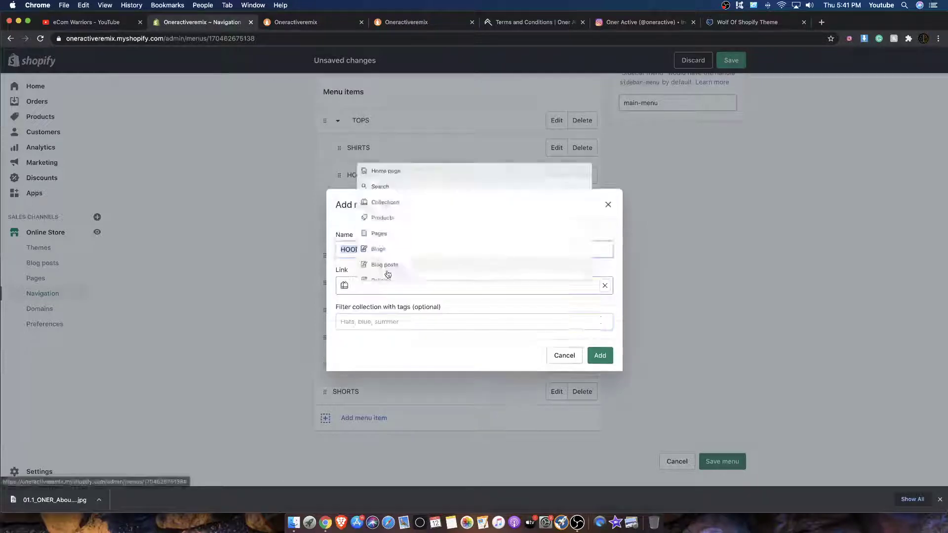
{"action": "left_click", "coordinate": [600, 354]}
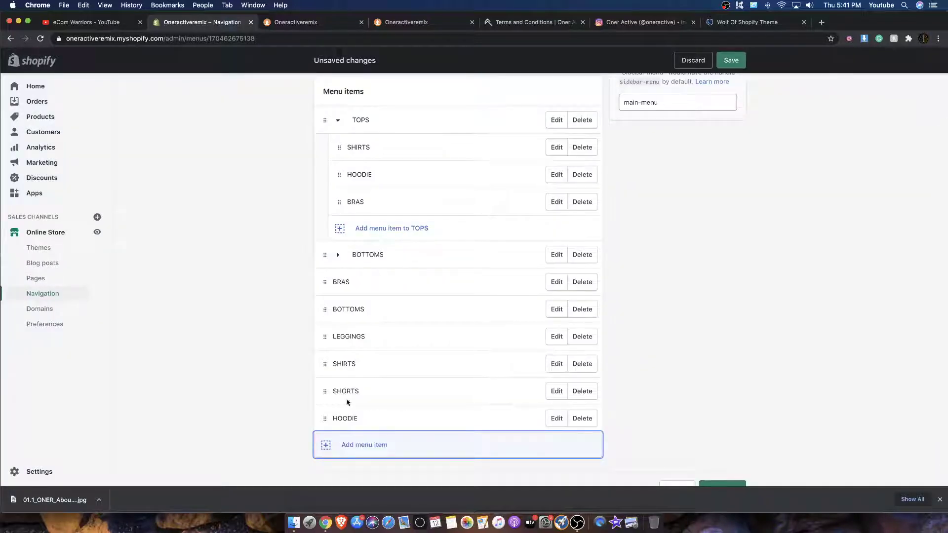
Reorder the top-level menu items so HOODIE, SHIRTS and BRAS follow the expandable BOTTOMS item, ahead of the plain BOTTOMS item.
{"action": "left_click_drag", "start_coordinate": [325, 419], "coordinate": [325, 359]}
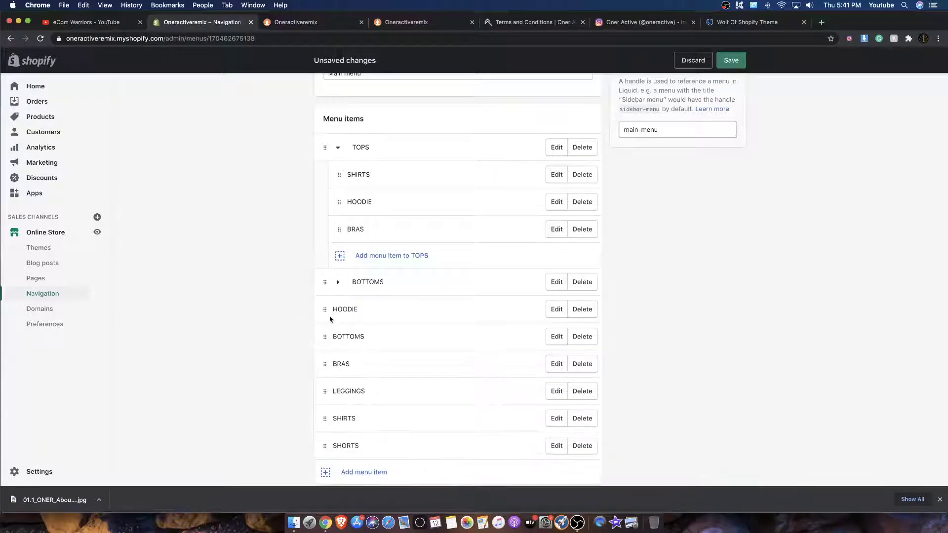
{"action": "left_click_drag", "start_coordinate": [324, 419], "coordinate": [334, 327]}
{"action": "left_click_drag", "start_coordinate": [326, 392], "coordinate": [326, 353]}
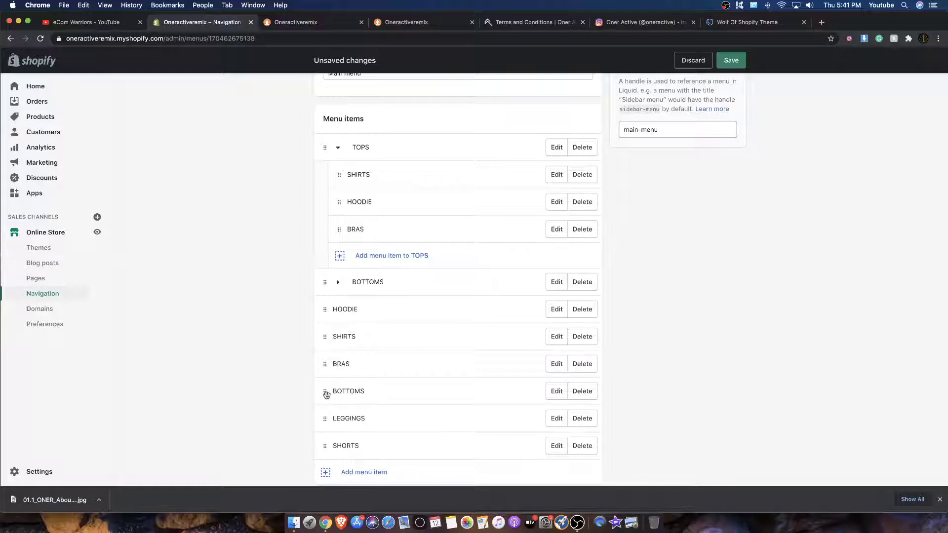
Remove the duplicate BOTTOMS item between BRAS and LEGGINGS and save the main menu.
{"action": "left_click", "coordinate": [581, 392]}
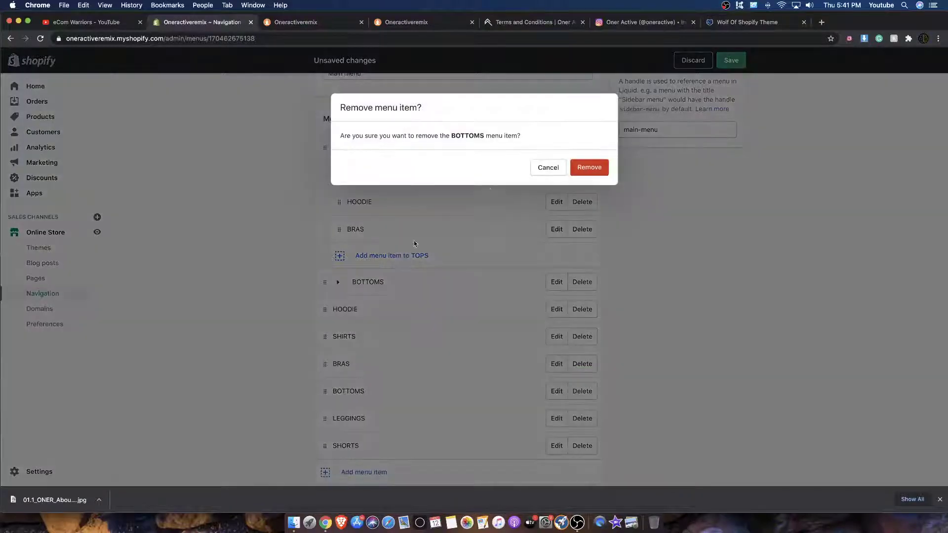
{"action": "left_click", "coordinate": [587, 168]}
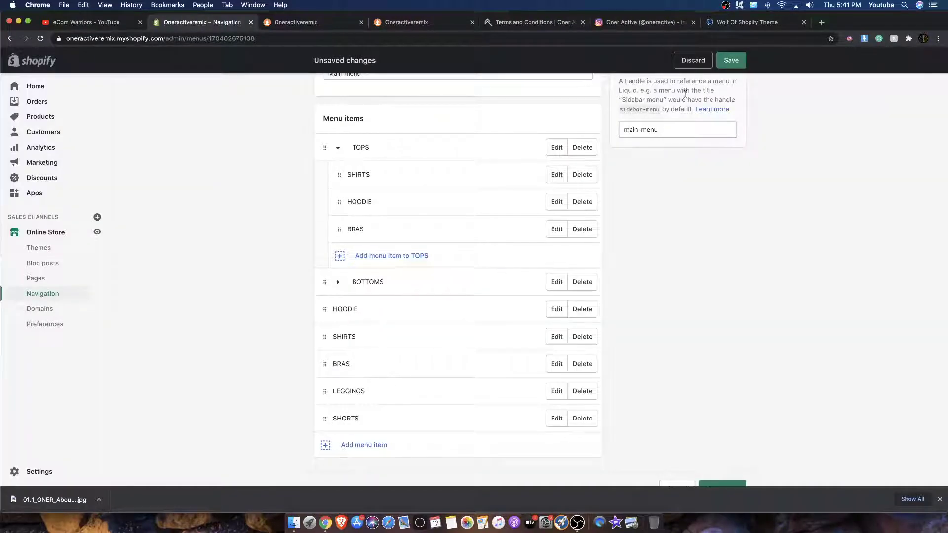
{"action": "left_click", "coordinate": [734, 61]}
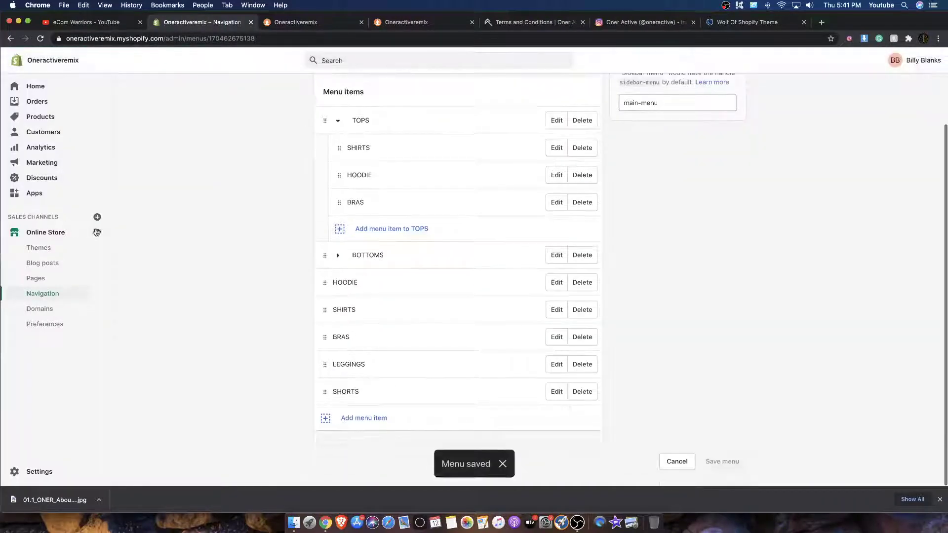
Reload the storefront home page and examine its navigation menu, banners and Best Sellers carousel.
{"action": "left_click", "coordinate": [97, 232]}
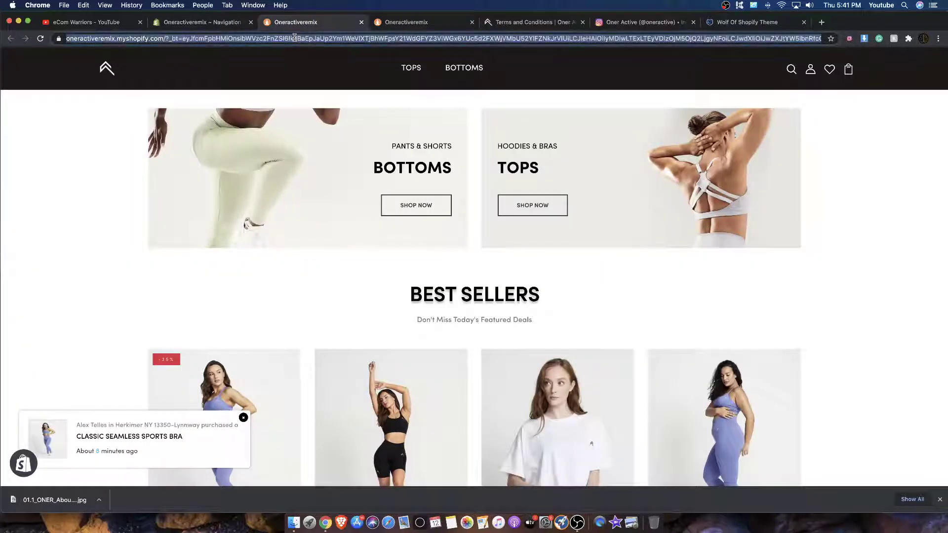
{"action": "key", "text": "Return"}
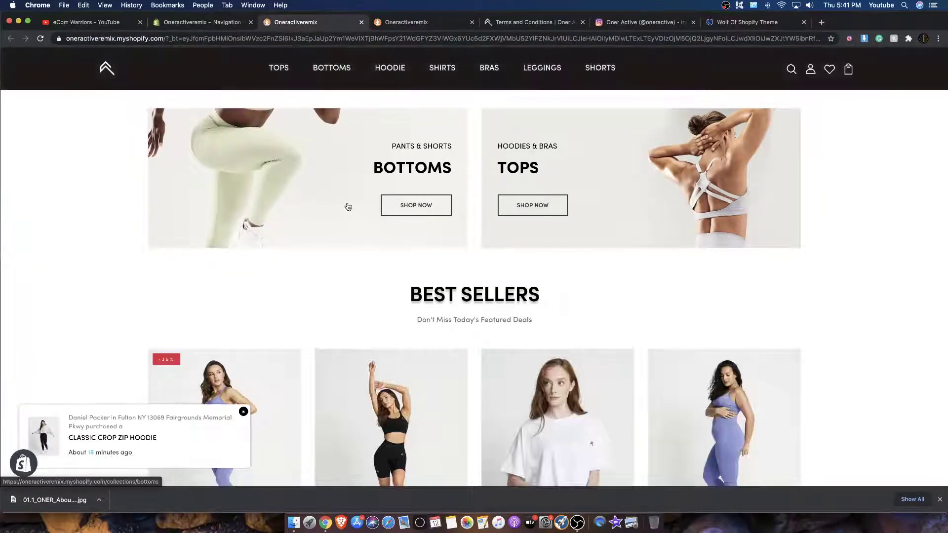
{"action": "scroll", "coordinate": [296, 67], "scroll_direction": "down", "scroll_amount": 1}
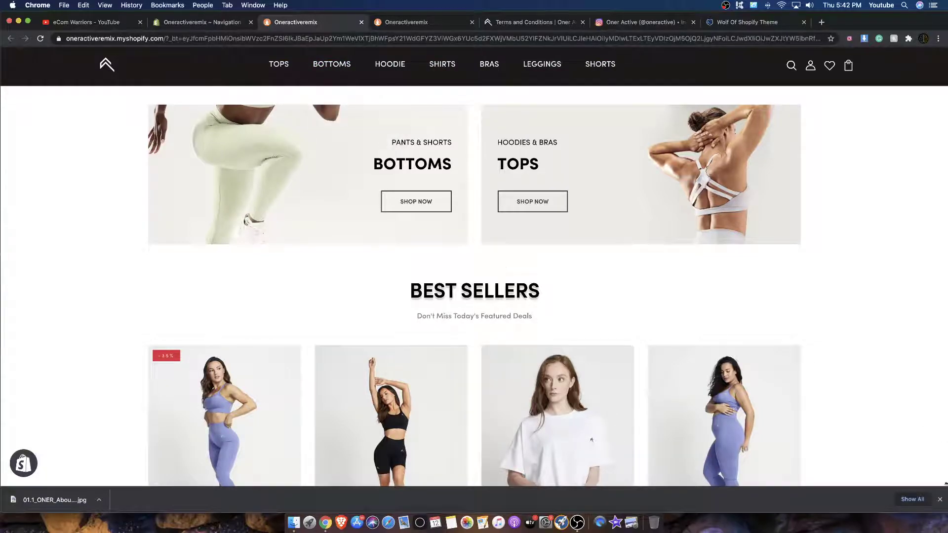
{"action": "scroll", "coordinate": [732, 349], "scroll_direction": "down", "scroll_amount": 3}
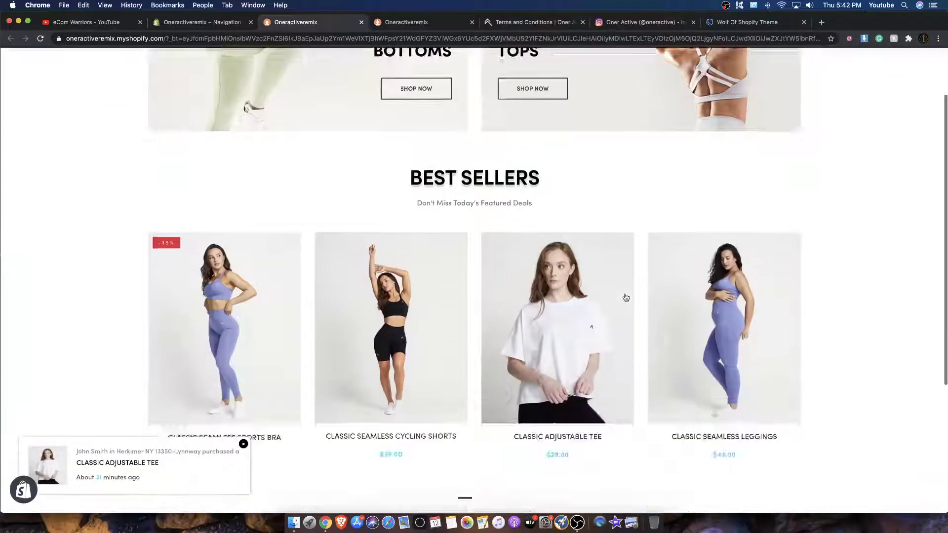
{"action": "scroll", "coordinate": [625, 297], "scroll_direction": "down", "scroll_amount": 5}
{"action": "scroll", "coordinate": [624, 296], "scroll_direction": "up", "scroll_amount": 7}
{"action": "scroll", "coordinate": [624, 296], "scroll_direction": "down", "scroll_amount": 7}
{"action": "scroll", "coordinate": [623, 297], "scroll_direction": "up", "scroll_amount": 5}
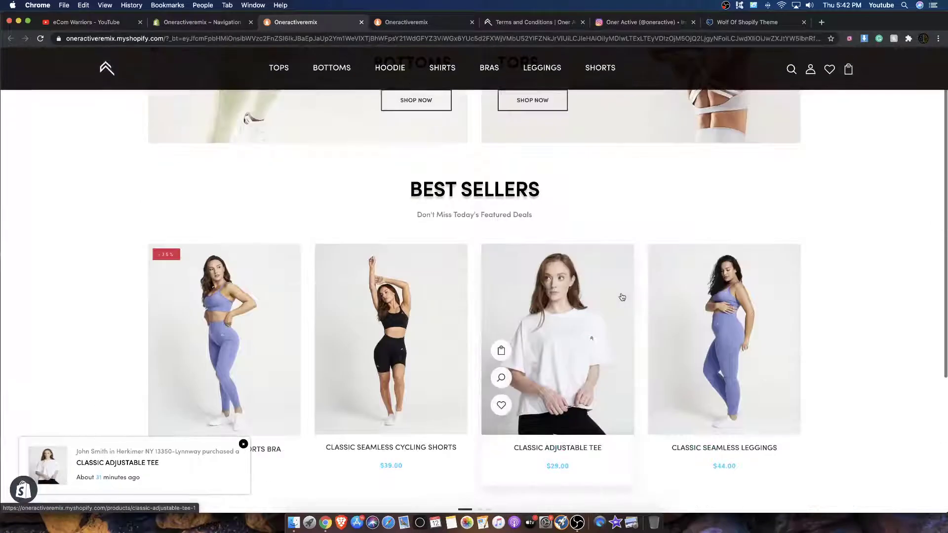
{"action": "scroll", "coordinate": [622, 296], "scroll_direction": "down", "scroll_amount": 2}
{"action": "left_click", "coordinate": [480, 430]}
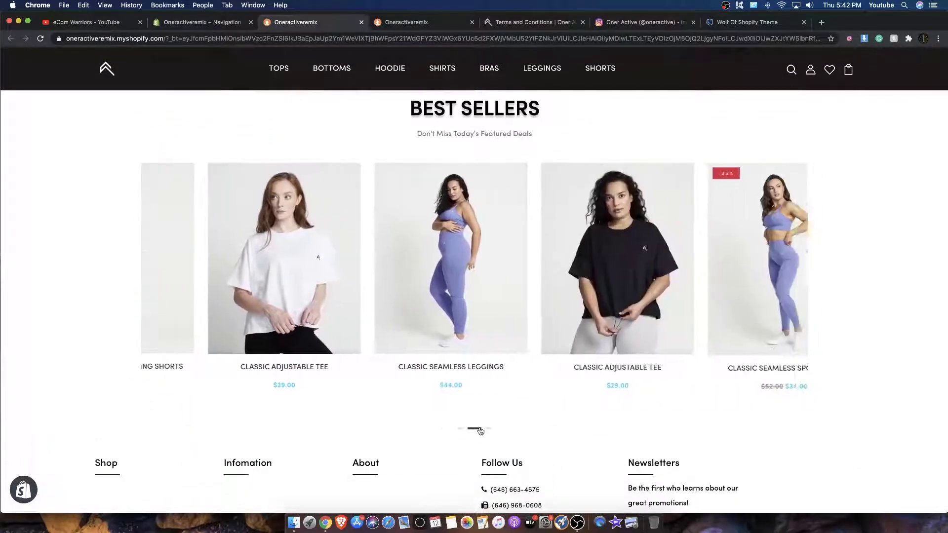
{"action": "left_click", "coordinate": [488, 430]}
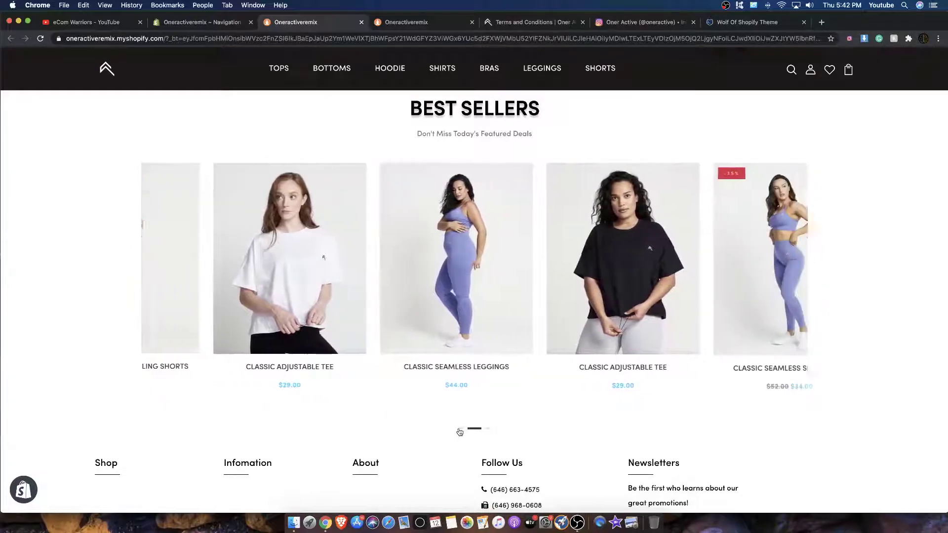
{"action": "scroll", "coordinate": [444, 381], "scroll_direction": "up", "scroll_amount": 5}
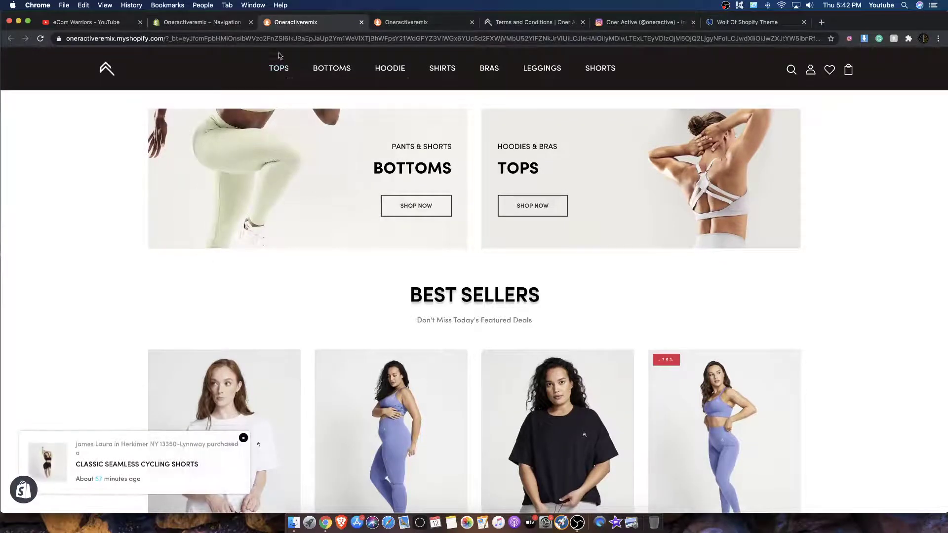
Open the store's admin in a separate browser tab from the storefront page.
{"action": "left_click", "coordinate": [188, 24]}
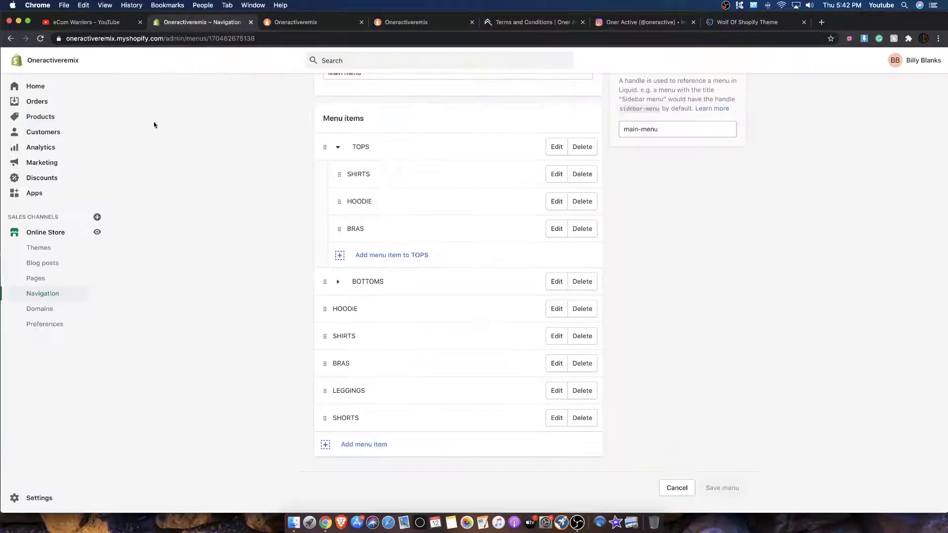
{"action": "left_click", "coordinate": [315, 24]}
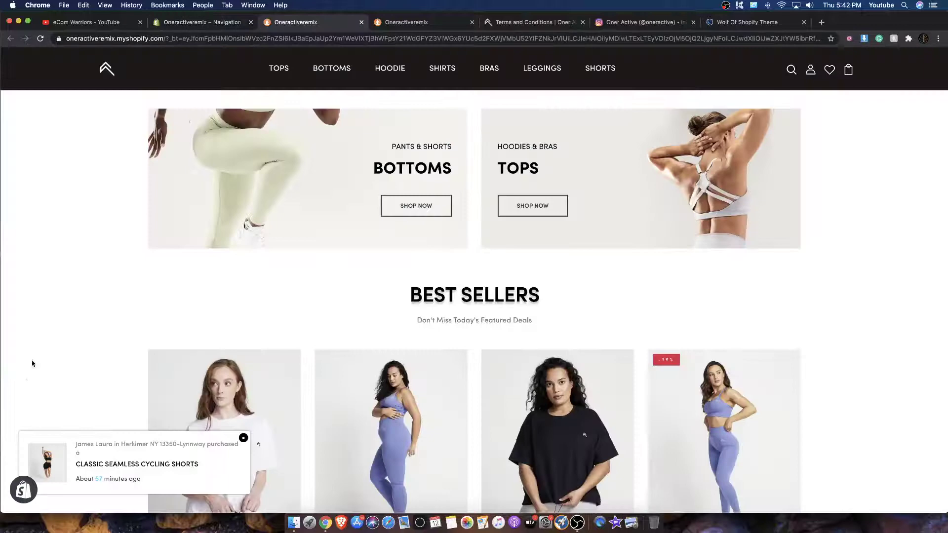
{"action": "left_click", "coordinate": [24, 492]}
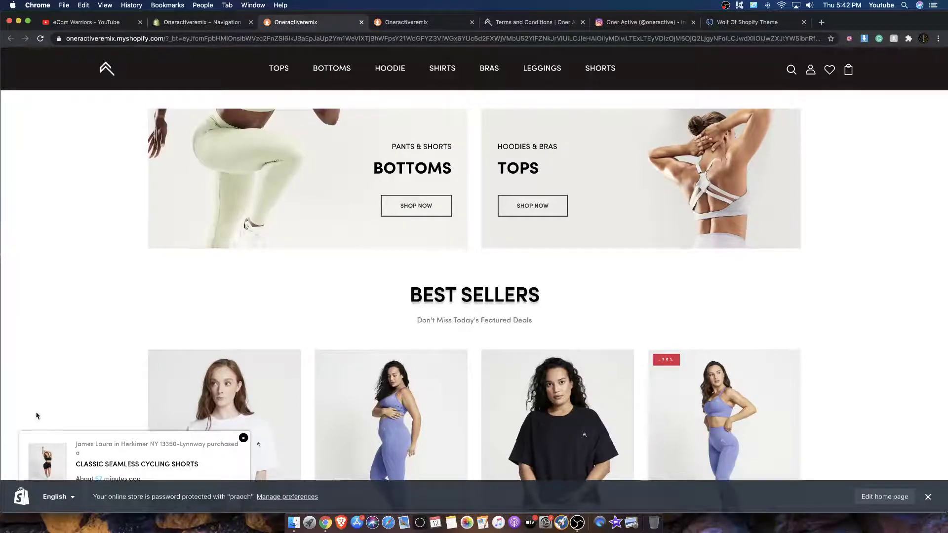
{"action": "left_click", "coordinate": [21, 497]}
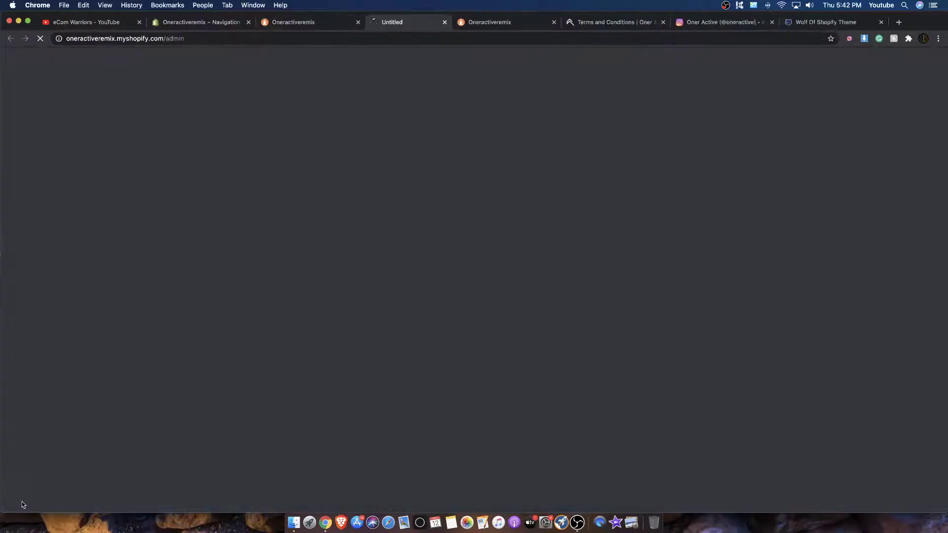
Close the outdated storefront tab that has the Home and Catalog menu, and return to the admin home tab.
{"action": "left_click", "coordinate": [562, 23]}
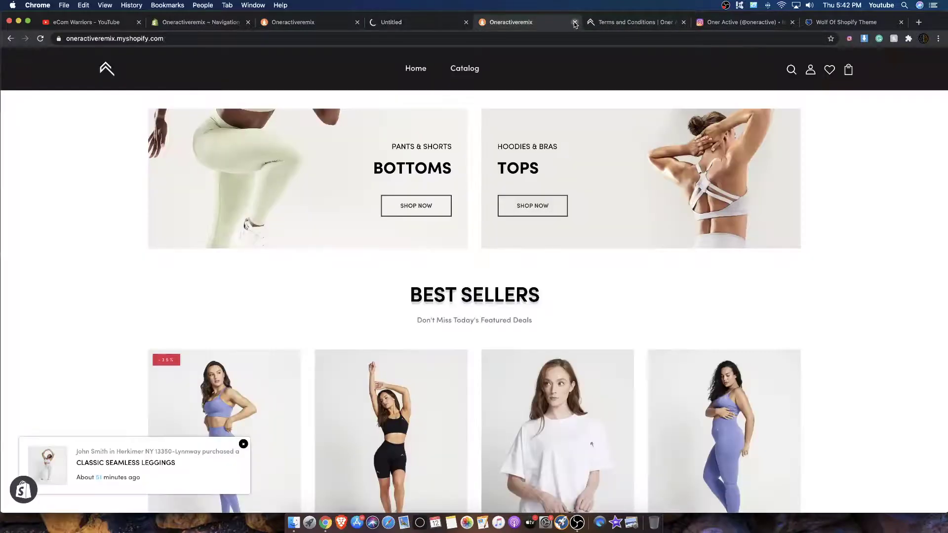
{"action": "left_click", "coordinate": [575, 23]}
{"action": "left_click", "coordinate": [395, 22]}
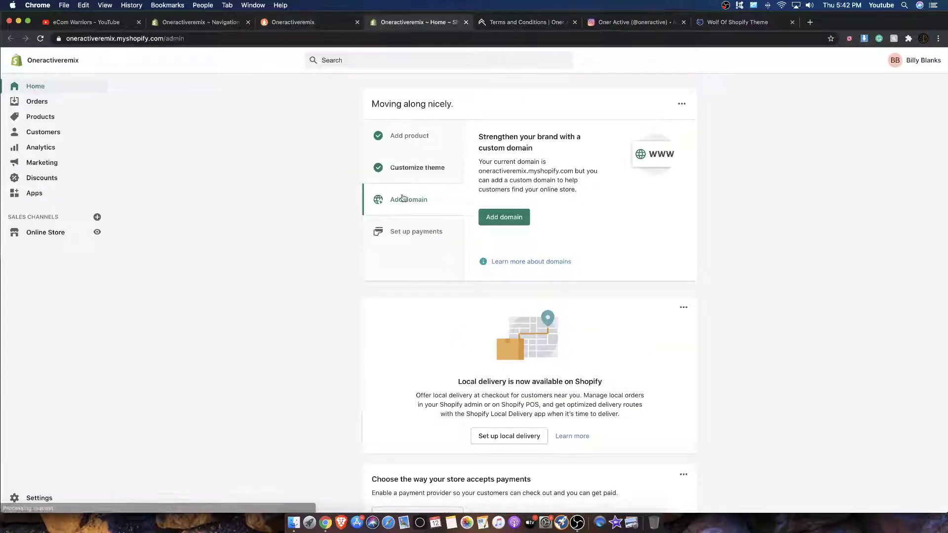
Open the online store's current theme, Home3, for customization.
{"action": "scroll", "coordinate": [250, 255], "scroll_direction": "down", "scroll_amount": 3}
{"action": "scroll", "coordinate": [250, 255], "scroll_direction": "up", "scroll_amount": 3}
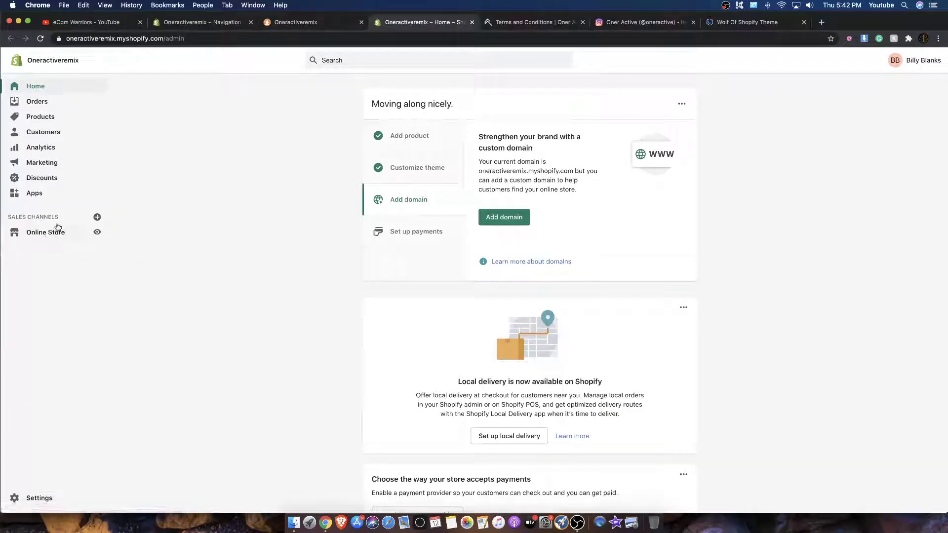
{"action": "left_click", "coordinate": [57, 230]}
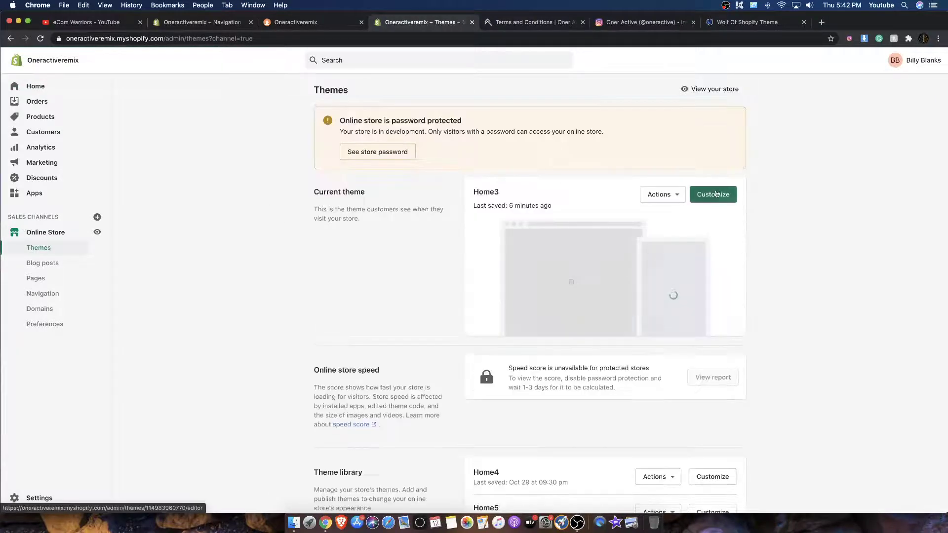
{"action": "left_click", "coordinate": [709, 194]}
Close the Terms and Conditions, Instagram and Wolf Of Shopify Theme browser tabs, leaving the theme editor in view.
{"action": "left_click", "coordinate": [546, 23]}
{"action": "left_click", "coordinate": [583, 23]}
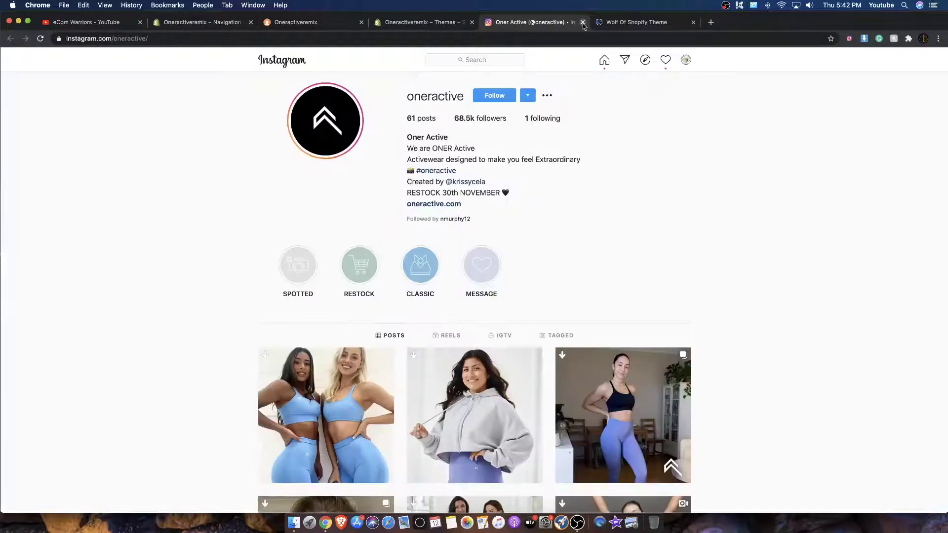
{"action": "left_click", "coordinate": [583, 23]}
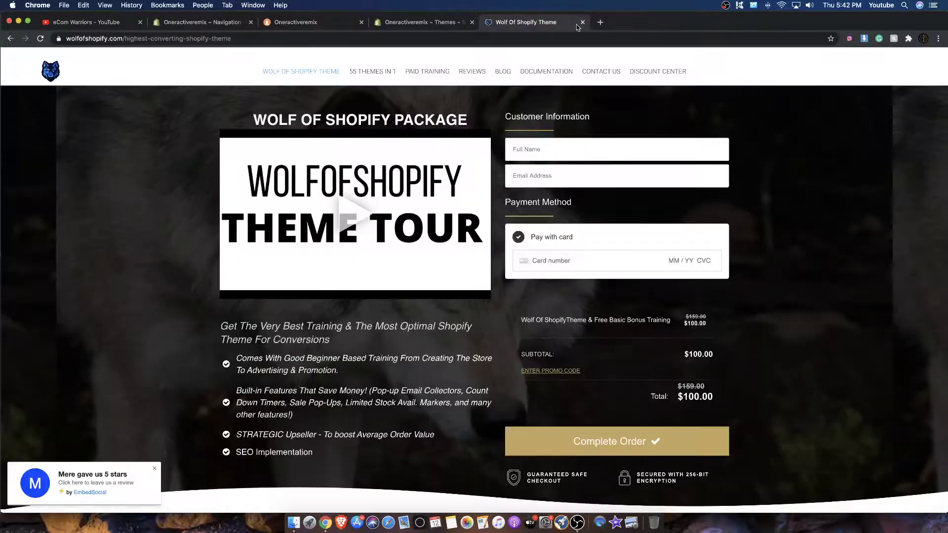
{"action": "left_click", "coordinate": [582, 23]}
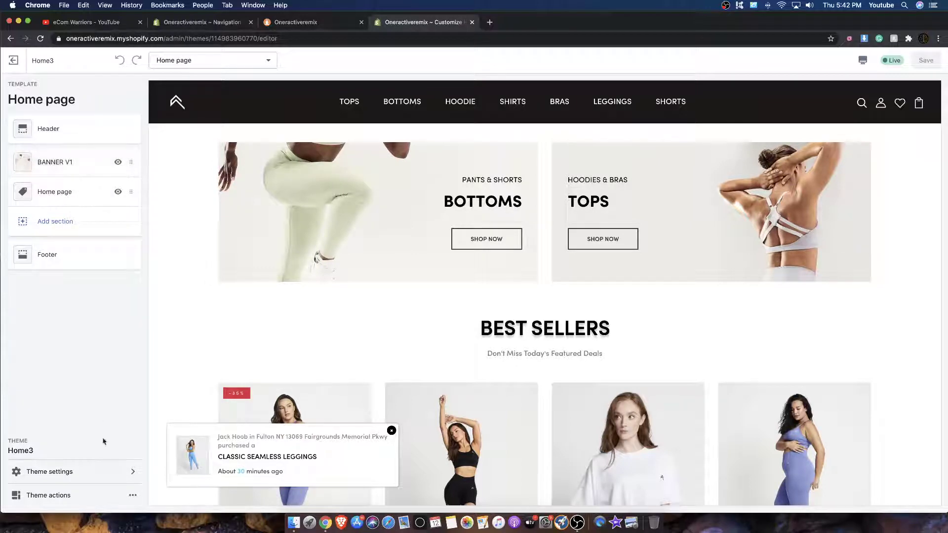
Open the theme settings, switch the preview to Mobile, and open the Header Mobile settings.
{"action": "left_click", "coordinate": [99, 475]}
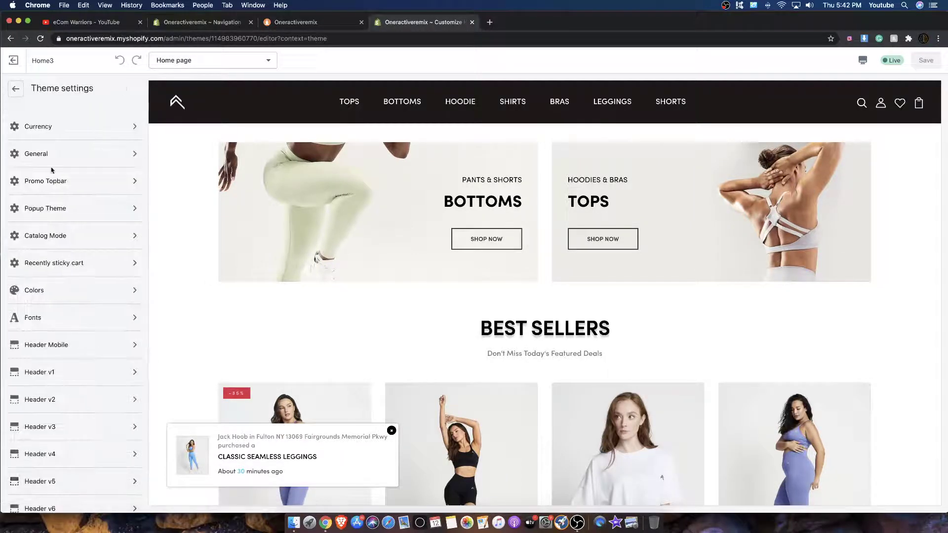
{"action": "scroll", "coordinate": [56, 216], "scroll_direction": "down", "scroll_amount": 5}
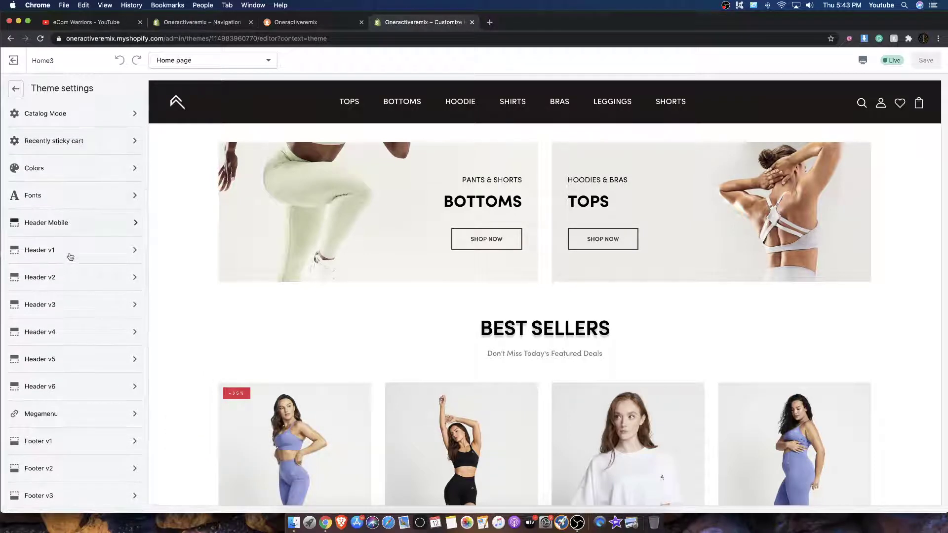
{"action": "scroll", "coordinate": [63, 247], "scroll_direction": "down", "scroll_amount": 1}
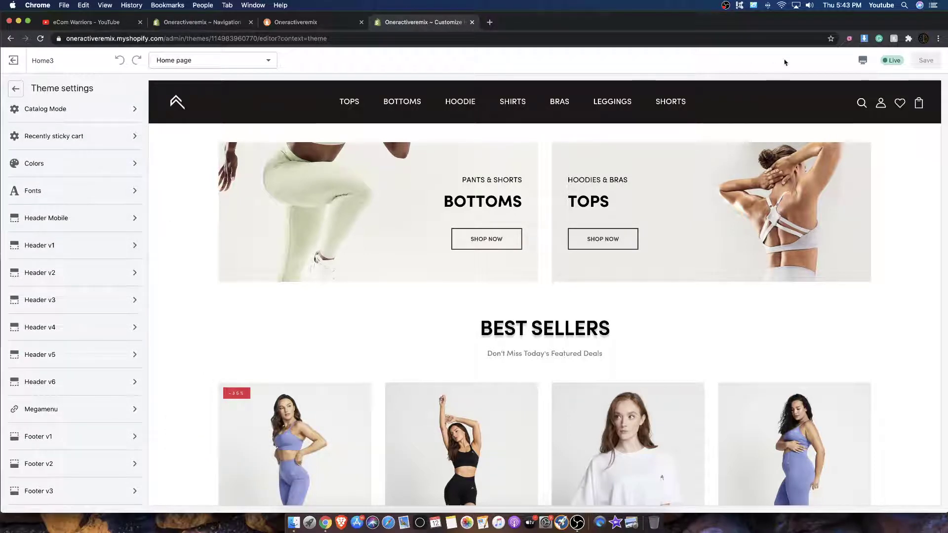
{"action": "left_click", "coordinate": [857, 61]}
{"action": "left_click", "coordinate": [884, 84]}
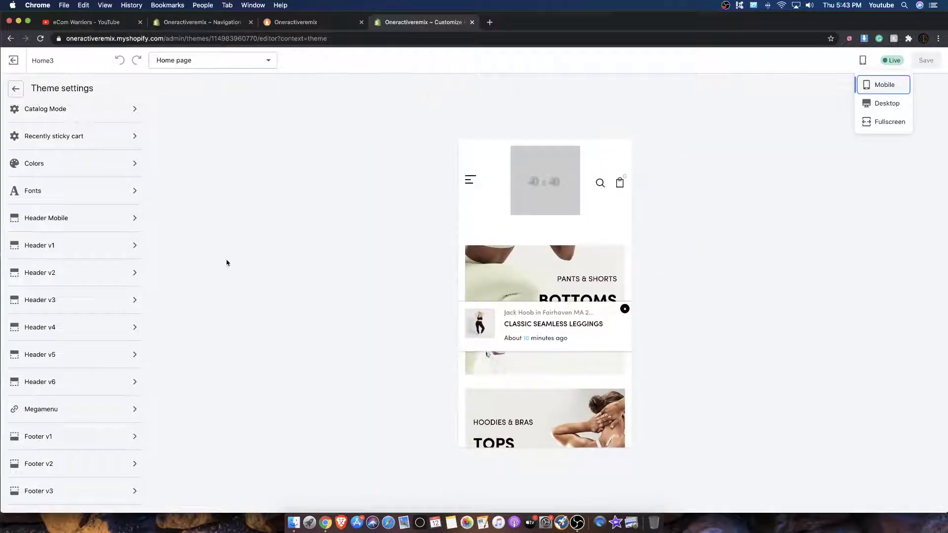
{"action": "left_click", "coordinate": [59, 229]}
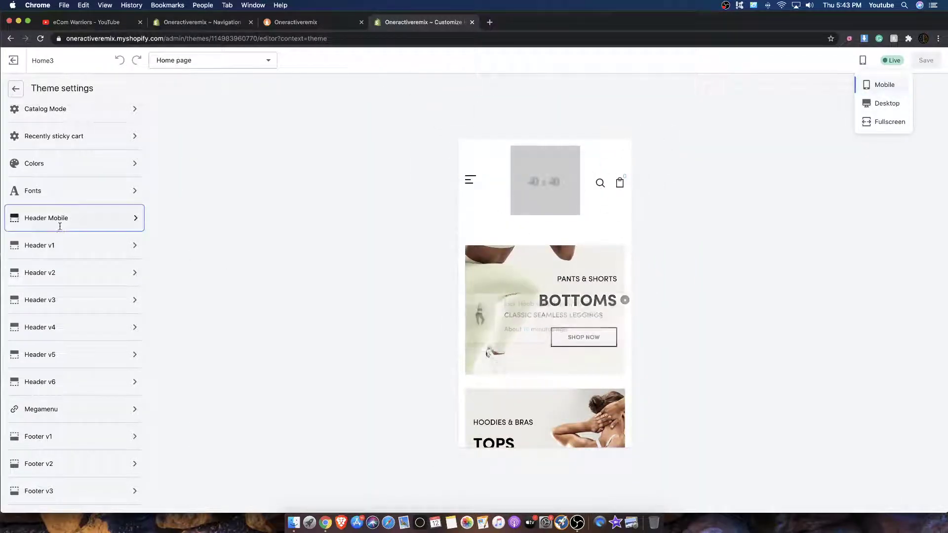
Set the mobile menu's background color to black, #000000.
{"action": "left_click", "coordinate": [23, 159]}
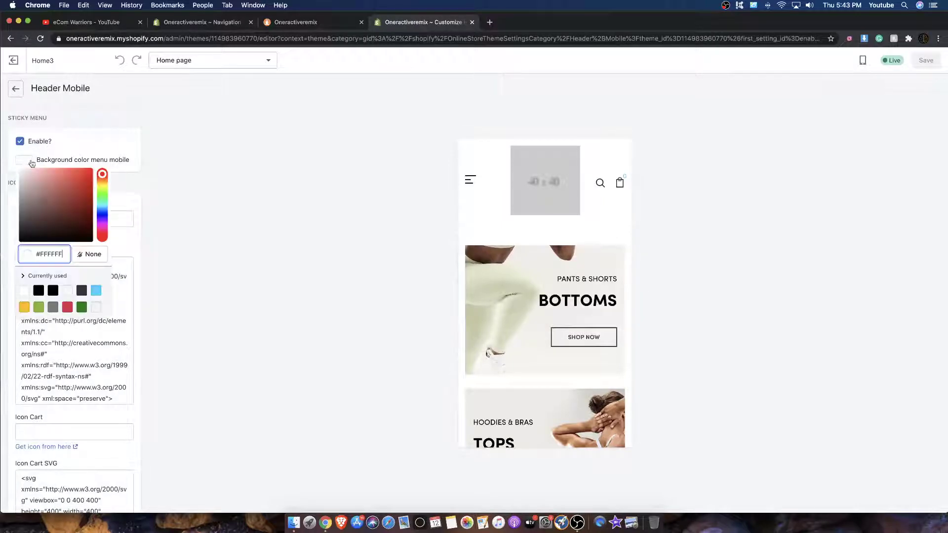
{"action": "left_click", "coordinate": [40, 205]}
Choose the double-chevron logo from the image library as the mobile header's logo image.
{"action": "scroll", "coordinate": [108, 238], "scroll_direction": "down", "scroll_amount": 10}
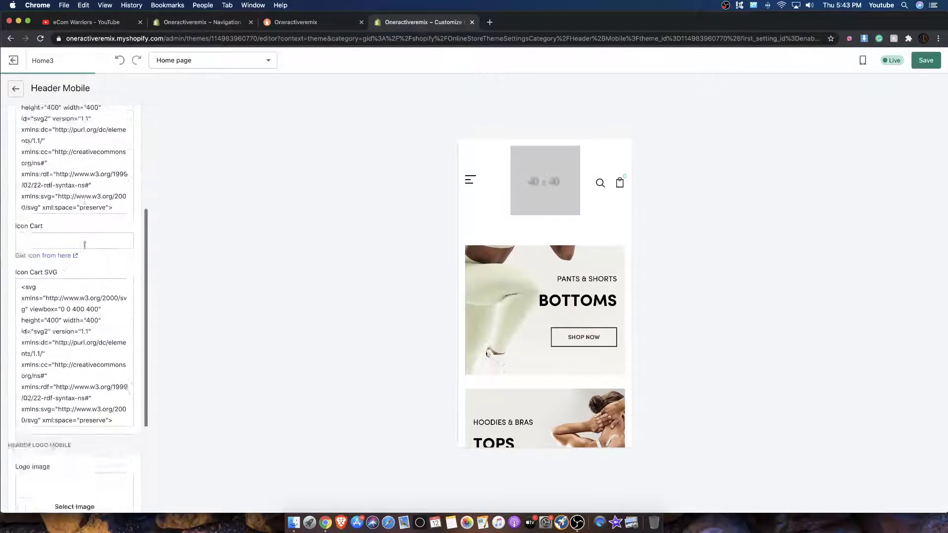
{"action": "left_click", "coordinate": [88, 376]}
{"action": "scroll", "coordinate": [89, 370], "scroll_direction": "down", "scroll_amount": 10}
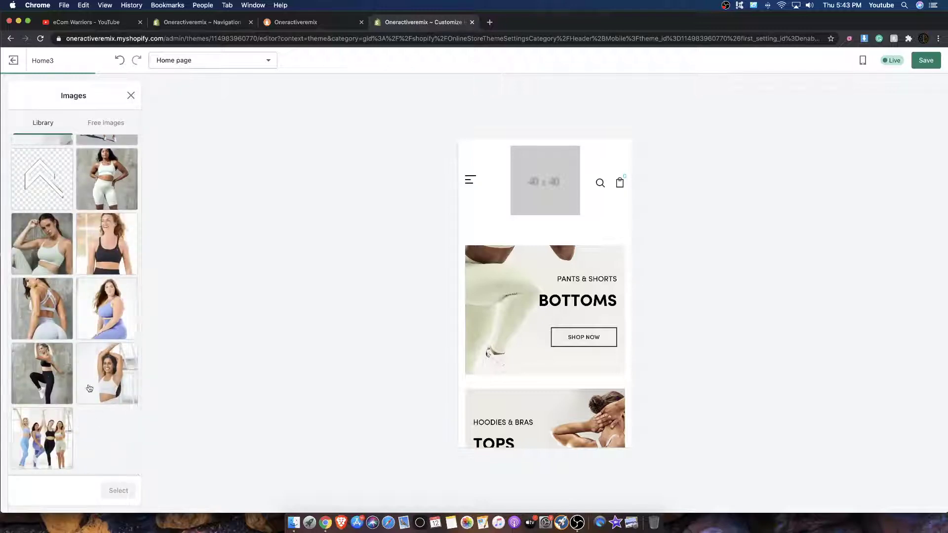
{"action": "left_click", "coordinate": [53, 184]}
{"action": "left_click", "coordinate": [127, 493]}
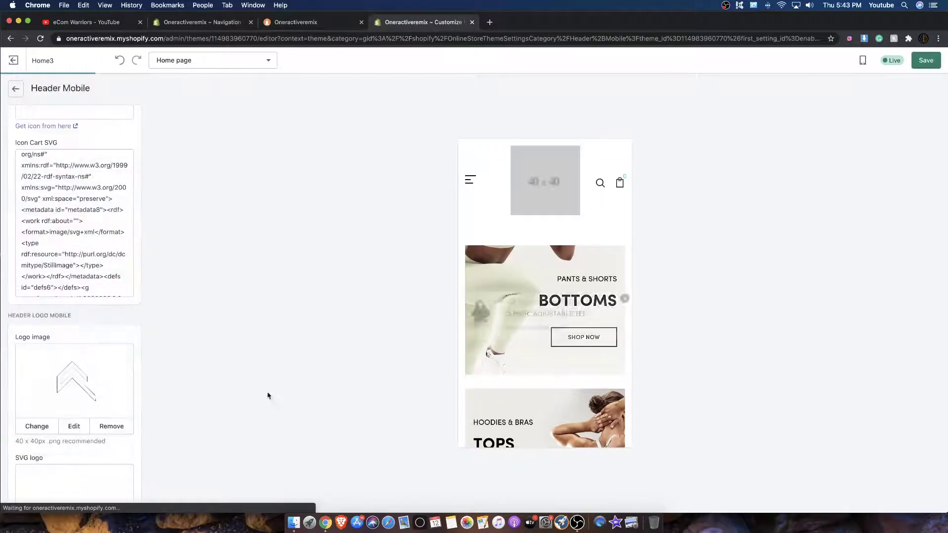
Set the mobile logo's display width to 55px and save the theme.
{"action": "scroll", "coordinate": [89, 355], "scroll_direction": "down", "scroll_amount": 2}
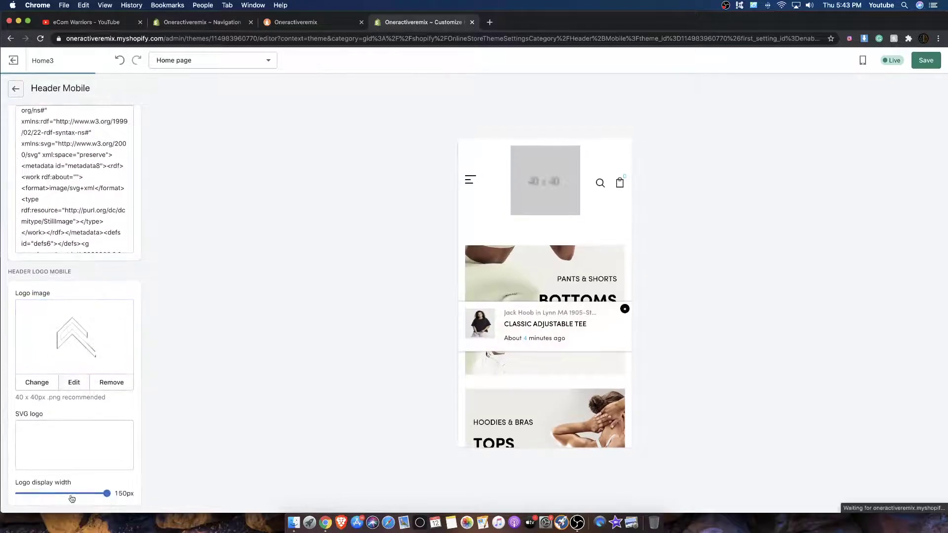
{"action": "left_click_drag", "start_coordinate": [107, 493], "coordinate": [38, 493]}
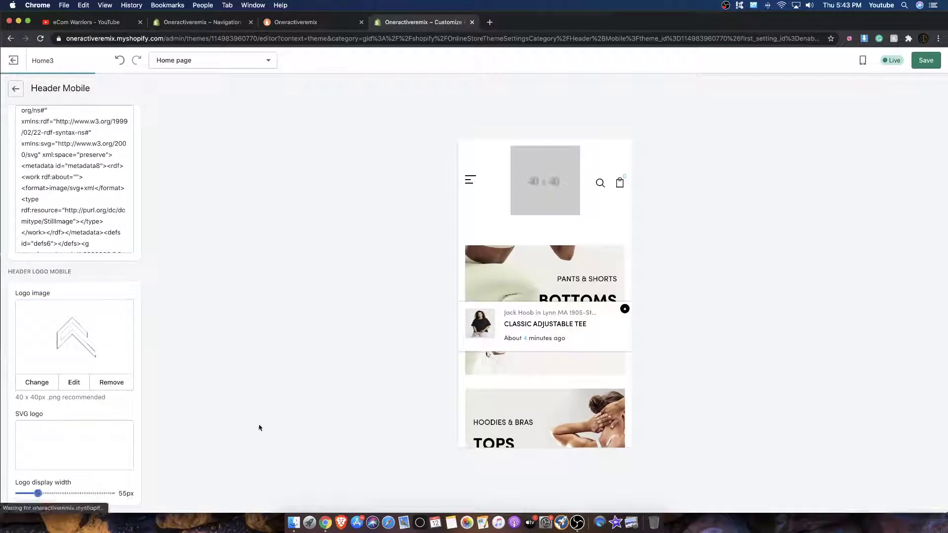
{"action": "left_click", "coordinate": [919, 69]}
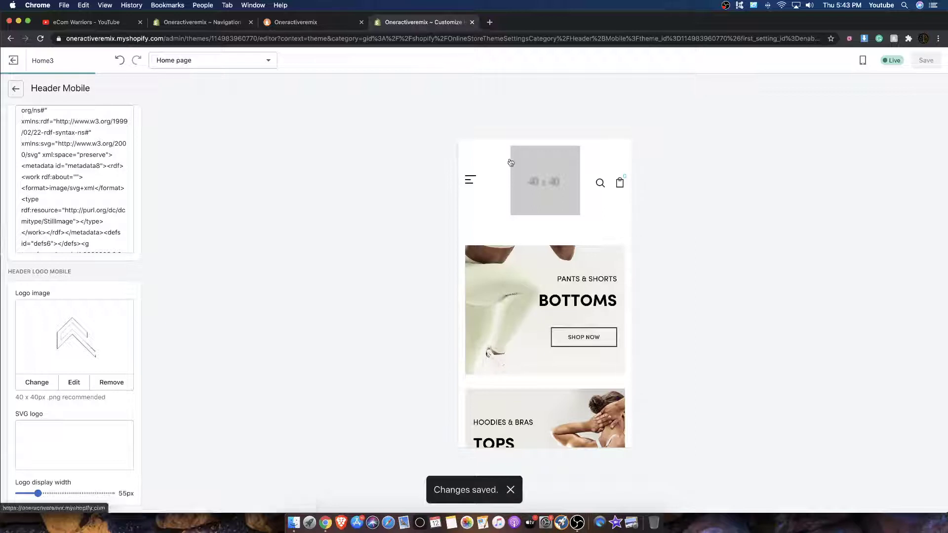
Reopen the Header Mobile settings and check the navigation menu's look in the mobile preview, closing the extra blank tab.
{"action": "left_click", "coordinate": [16, 89]}
{"action": "scroll", "coordinate": [82, 200], "scroll_direction": "down", "scroll_amount": 3}
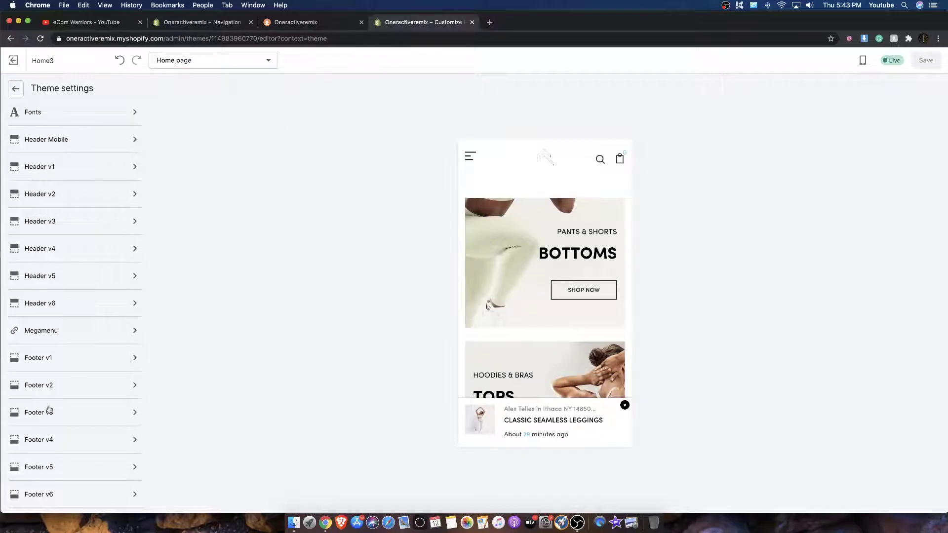
{"action": "left_click", "coordinate": [75, 148]}
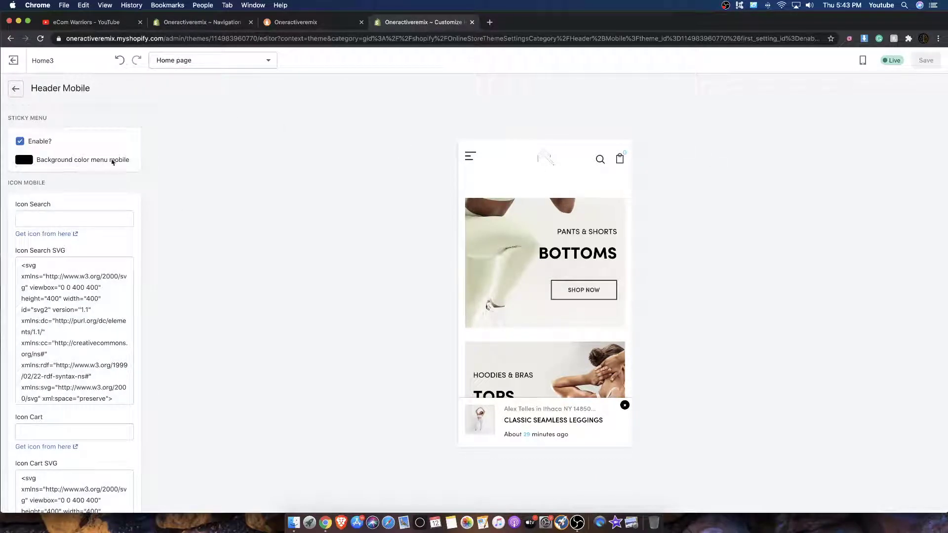
{"action": "left_click", "coordinate": [471, 157]}
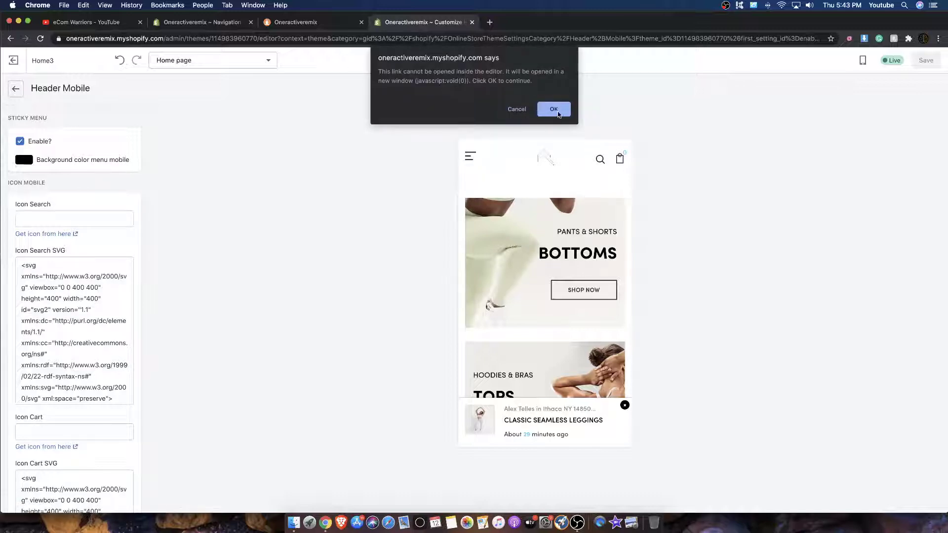
{"action": "left_click", "coordinate": [542, 113]}
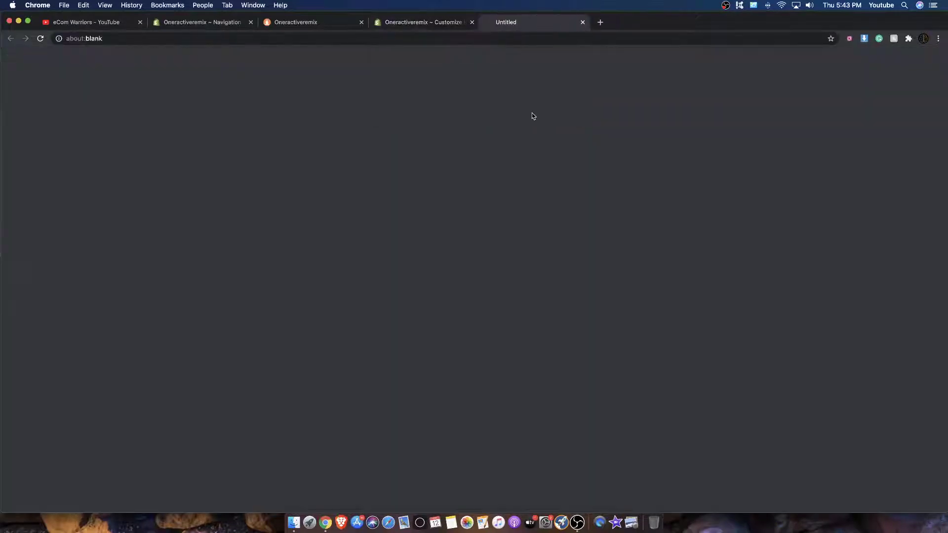
{"action": "left_click", "coordinate": [583, 22]}
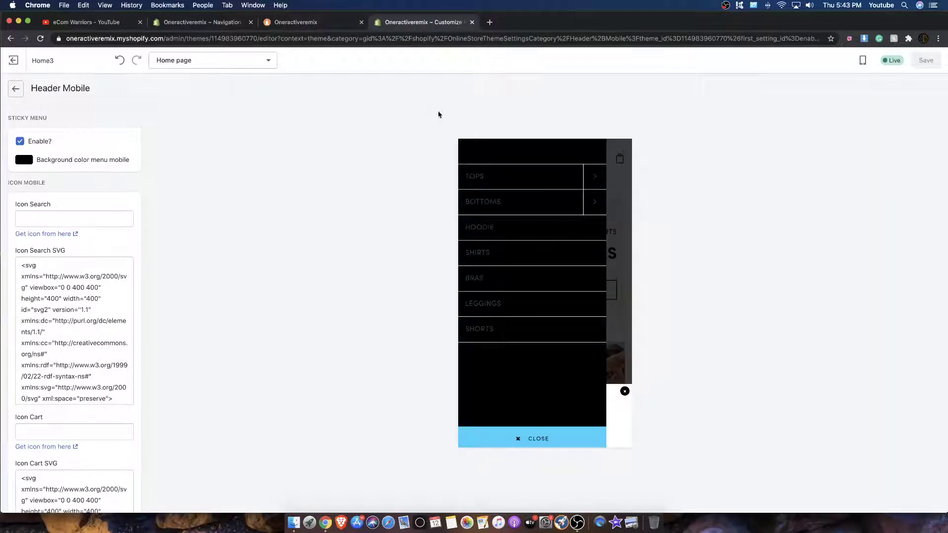
{"action": "left_click", "coordinate": [622, 173]}
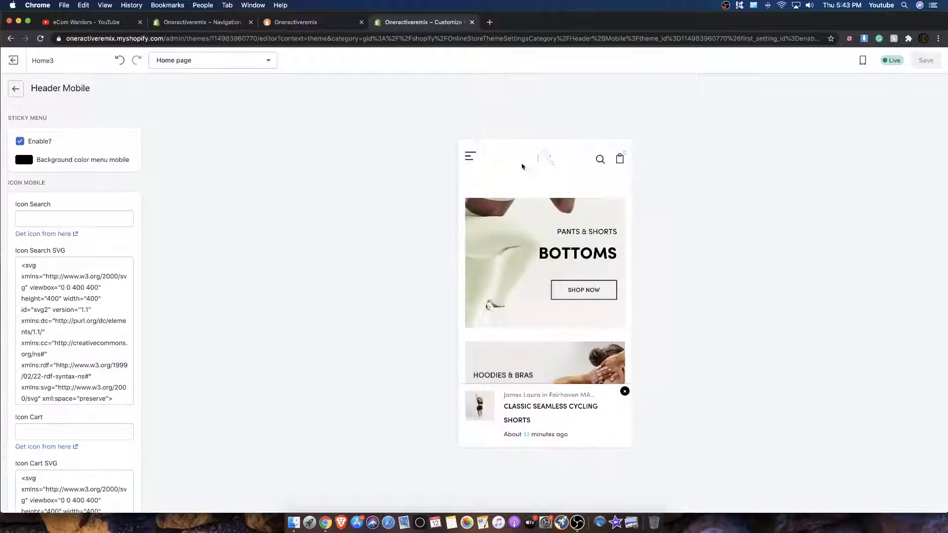
Set the mobile menu's background color to light grey #F2F2F2 with the preview's menu open, and save the theme.
{"action": "left_click", "coordinate": [470, 157]}
{"action": "left_click", "coordinate": [541, 107]}
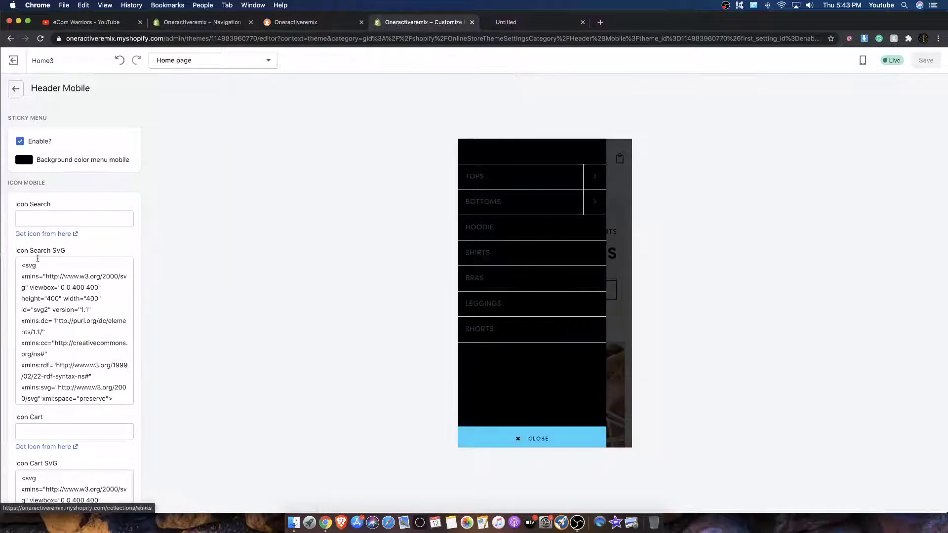
{"action": "left_click", "coordinate": [30, 160]}
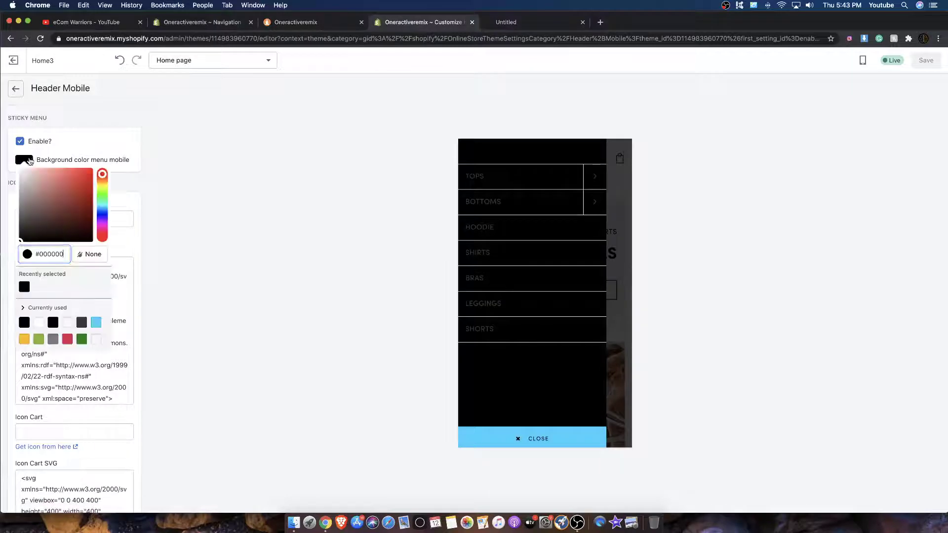
{"action": "left_click", "coordinate": [175, 219]}
{"action": "scroll", "coordinate": [109, 197], "scroll_direction": "down", "scroll_amount": 10}
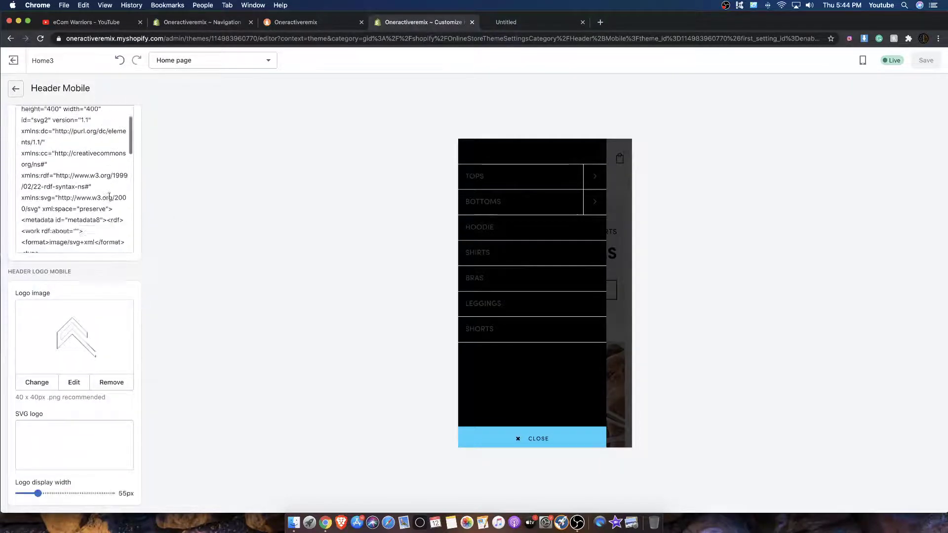
{"action": "scroll", "coordinate": [109, 196], "scroll_direction": "up", "scroll_amount": 10}
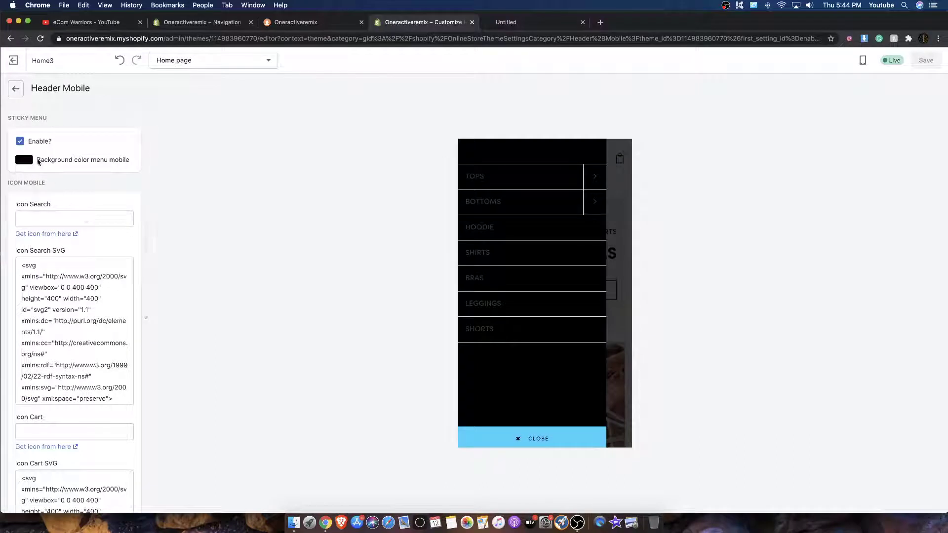
{"action": "left_click", "coordinate": [38, 162]}
{"action": "left_click_drag", "start_coordinate": [29, 232], "coordinate": [12, 176]}
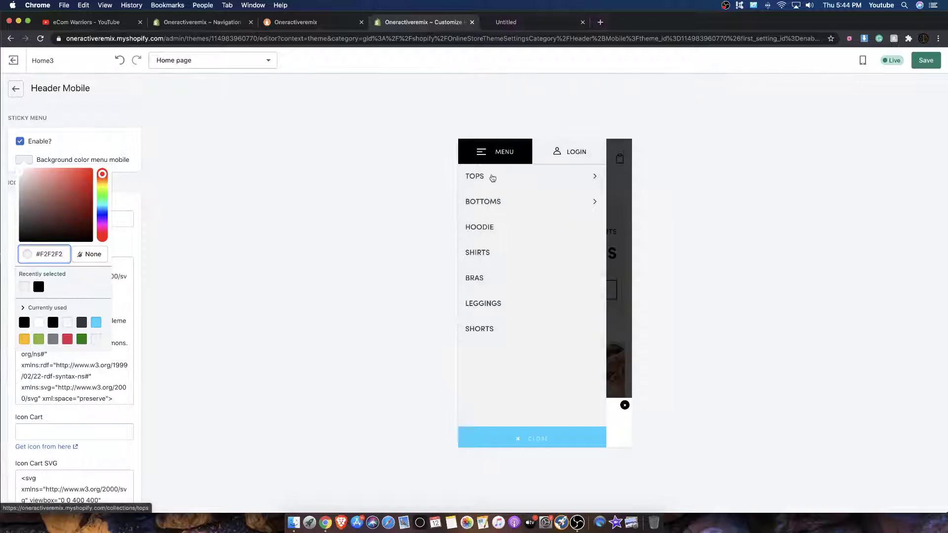
{"action": "left_click", "coordinate": [717, 194]}
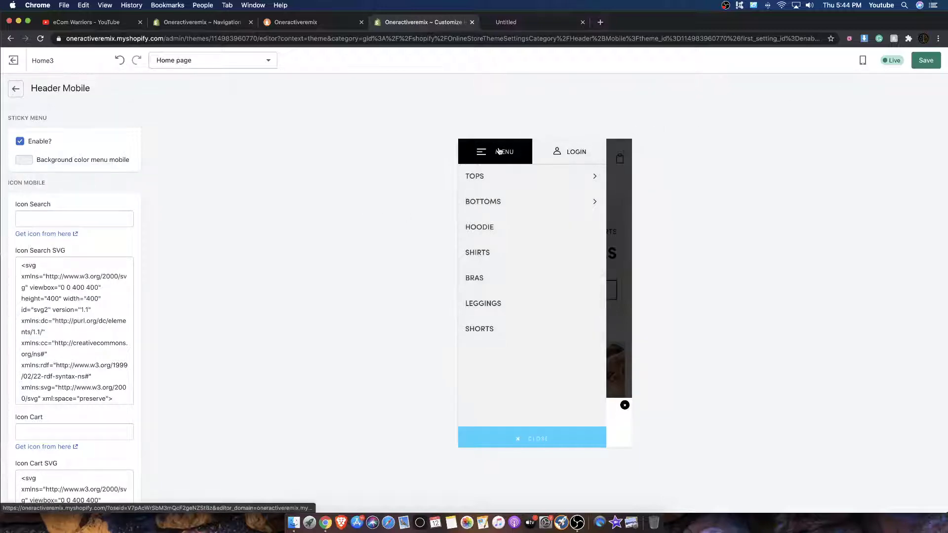
{"action": "left_click", "coordinate": [625, 161]}
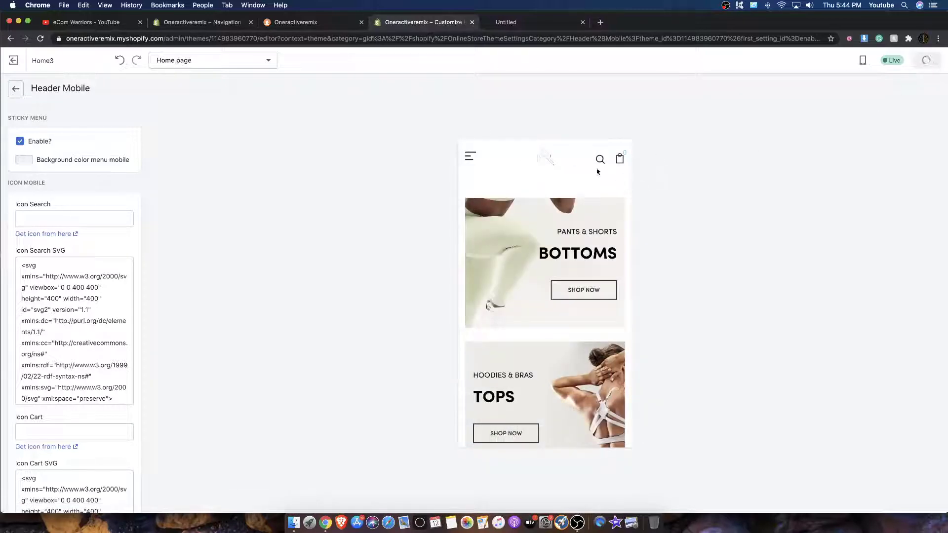
Return to the theme settings list and examine the mobile home page, its Best Sellers carousel and the bottom bar's navigation menu.
{"action": "left_click", "coordinate": [15, 88]}
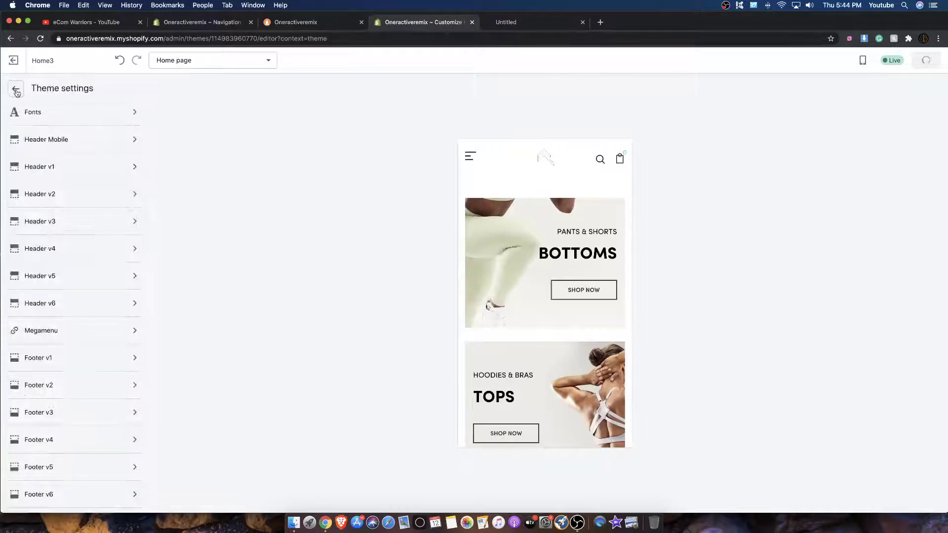
{"action": "scroll", "coordinate": [113, 322], "scroll_direction": "down", "scroll_amount": 3}
{"action": "scroll", "coordinate": [543, 271], "scroll_direction": "down", "scroll_amount": 10}
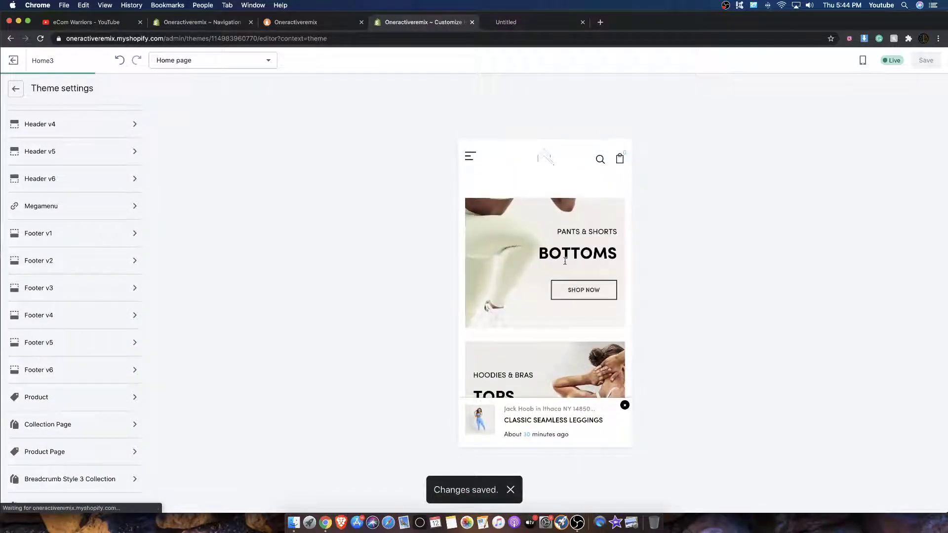
{"action": "scroll", "coordinate": [554, 267], "scroll_direction": "down", "scroll_amount": 3}
{"action": "scroll", "coordinate": [554, 266], "scroll_direction": "up", "scroll_amount": 2}
{"action": "scroll", "coordinate": [550, 249], "scroll_direction": "down", "scroll_amount": 6}
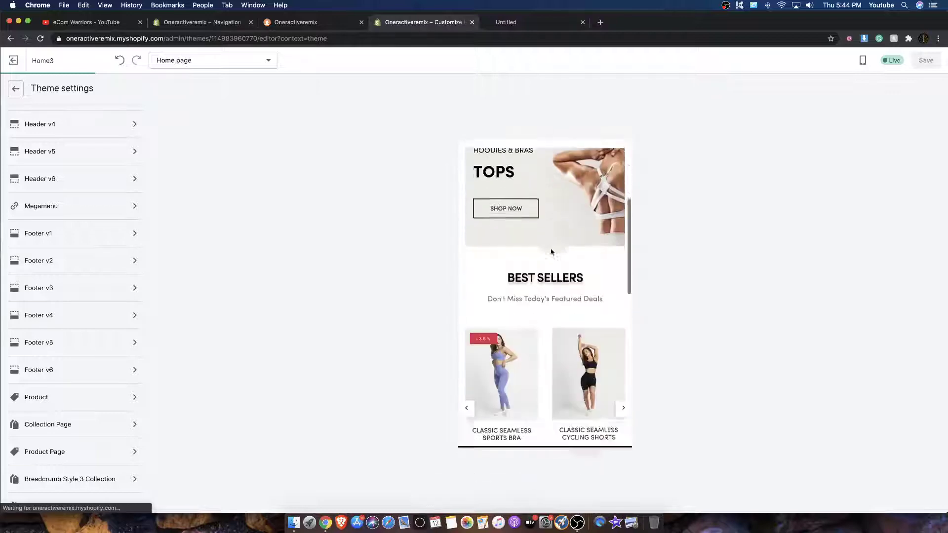
{"action": "left_click", "coordinate": [622, 284]}
{"action": "left_click", "coordinate": [478, 440]}
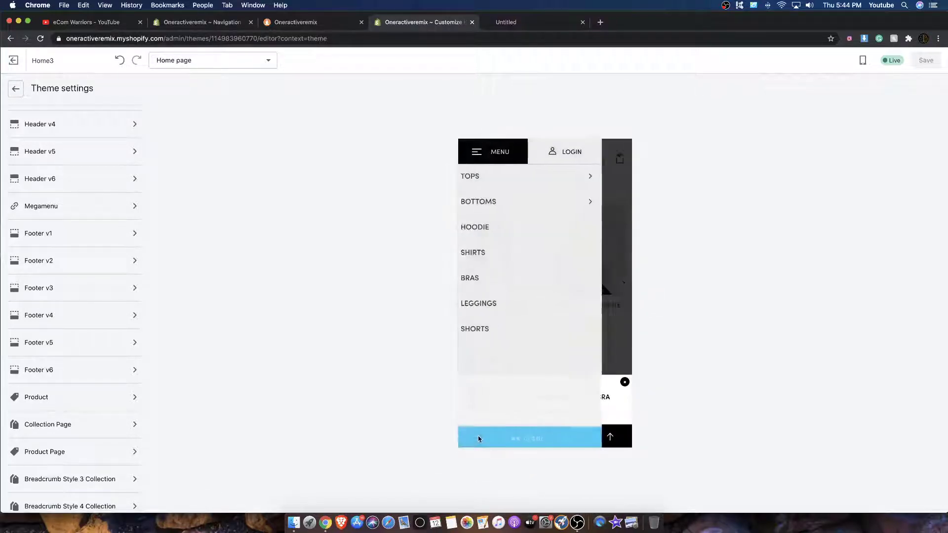
{"action": "left_click", "coordinate": [626, 306]}
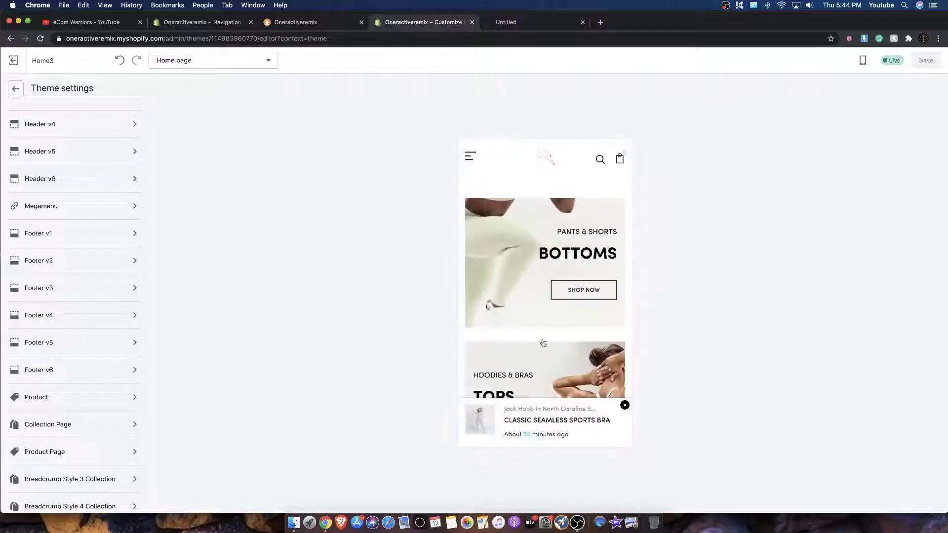
Test the mobile preview's account and back-to-top links, and reopen the navigation menu from the header.
{"action": "scroll", "coordinate": [493, 246], "scroll_direction": "down", "scroll_amount": 8}
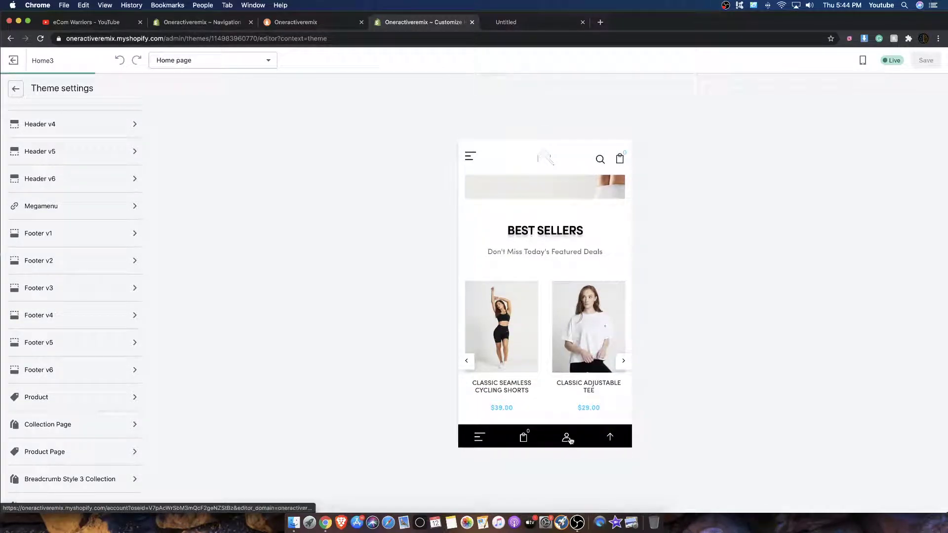
{"action": "left_click", "coordinate": [568, 438]}
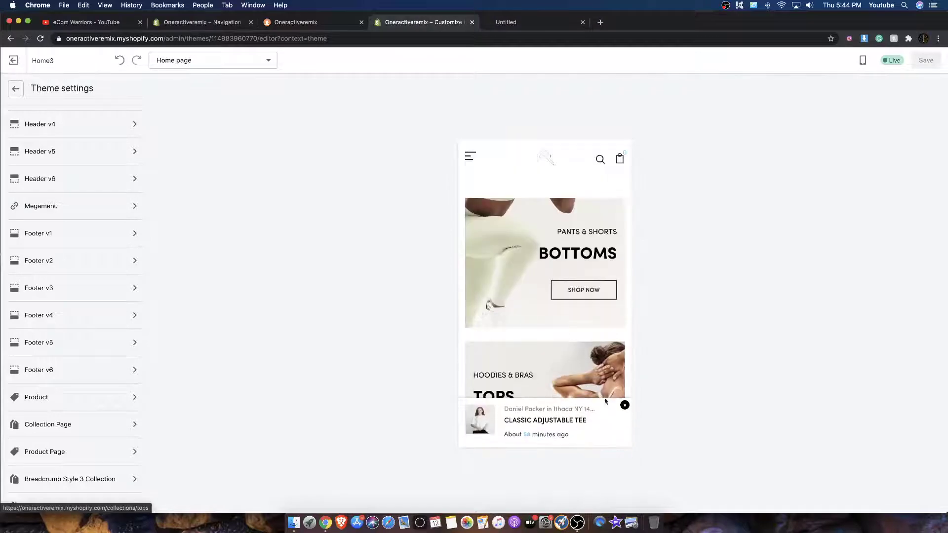
{"action": "scroll", "coordinate": [606, 401], "scroll_direction": "down", "scroll_amount": 15}
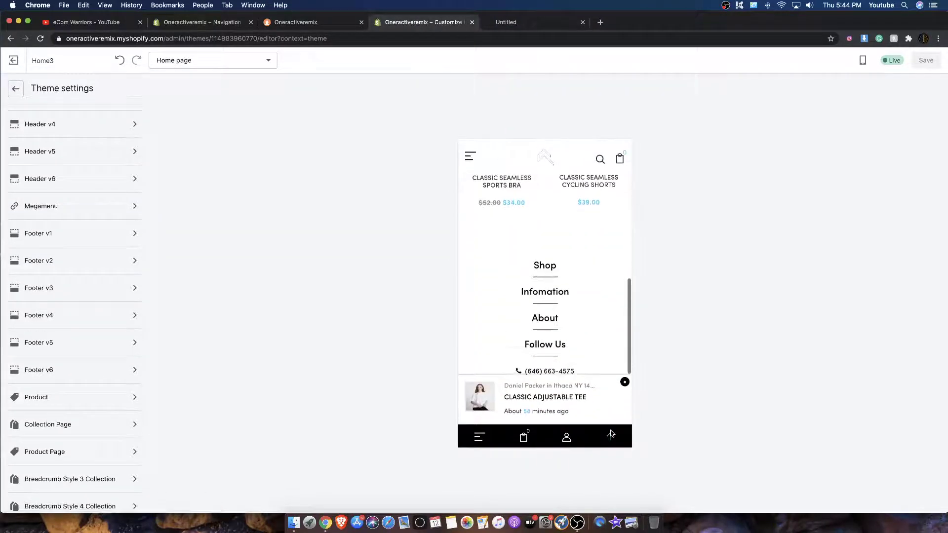
{"action": "left_click", "coordinate": [610, 435]}
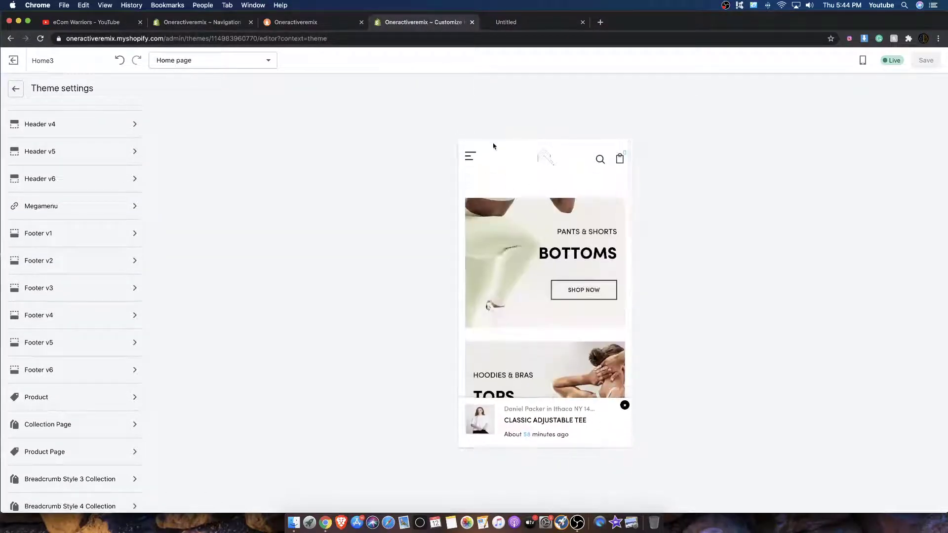
{"action": "left_click", "coordinate": [471, 158]}
{"action": "left_click", "coordinate": [517, 109]}
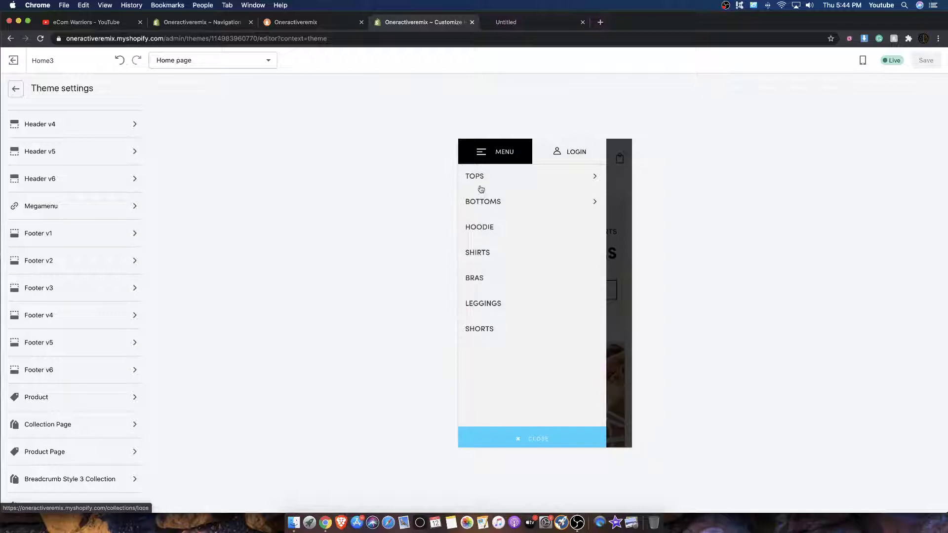
Open the TOPS collection page from the mobile preview's navigation menu and examine its banner, filter and product listing.
{"action": "left_click", "coordinate": [480, 189]}
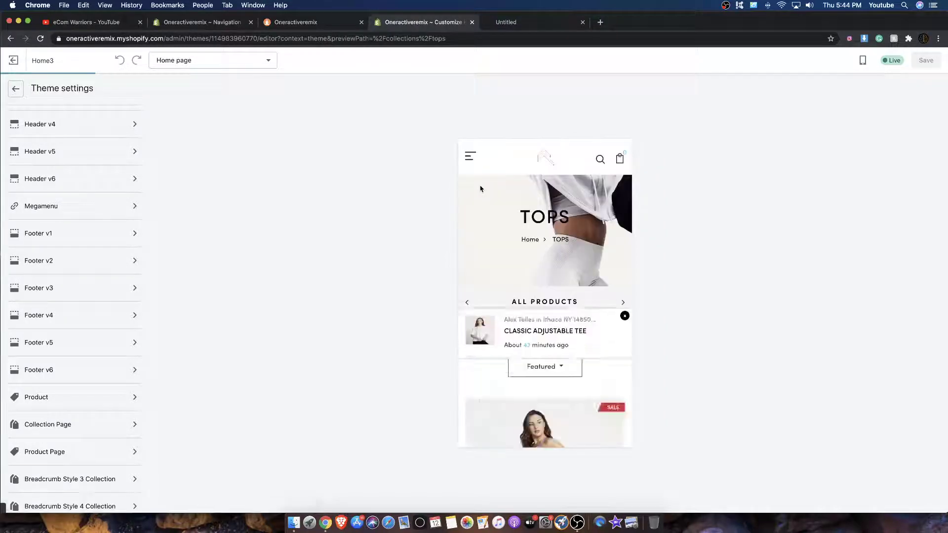
{"action": "scroll", "coordinate": [529, 235], "scroll_direction": "down", "scroll_amount": 5}
{"action": "scroll", "coordinate": [529, 235], "scroll_direction": "up", "scroll_amount": 5}
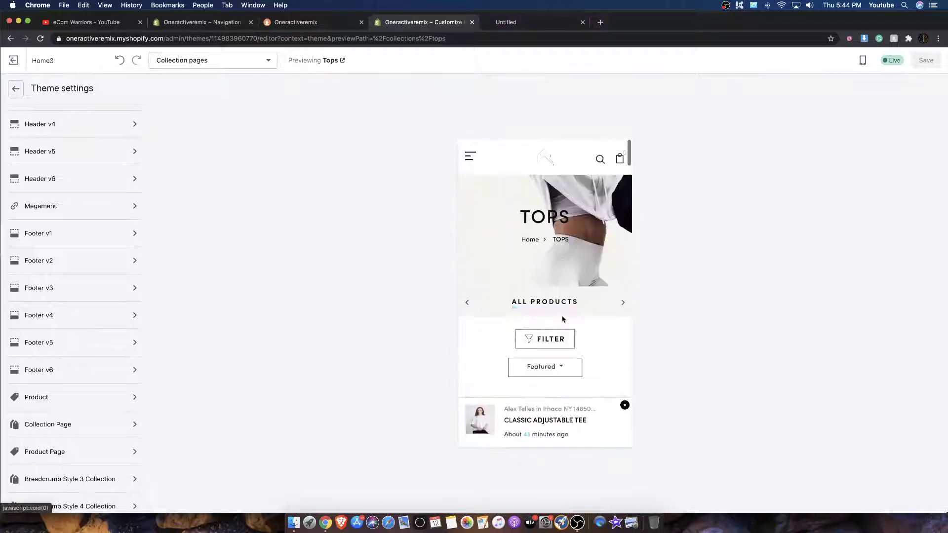
{"action": "scroll", "coordinate": [563, 320], "scroll_direction": "down", "scroll_amount": 10}
{"action": "scroll", "coordinate": [556, 307], "scroll_direction": "down", "scroll_amount": 10}
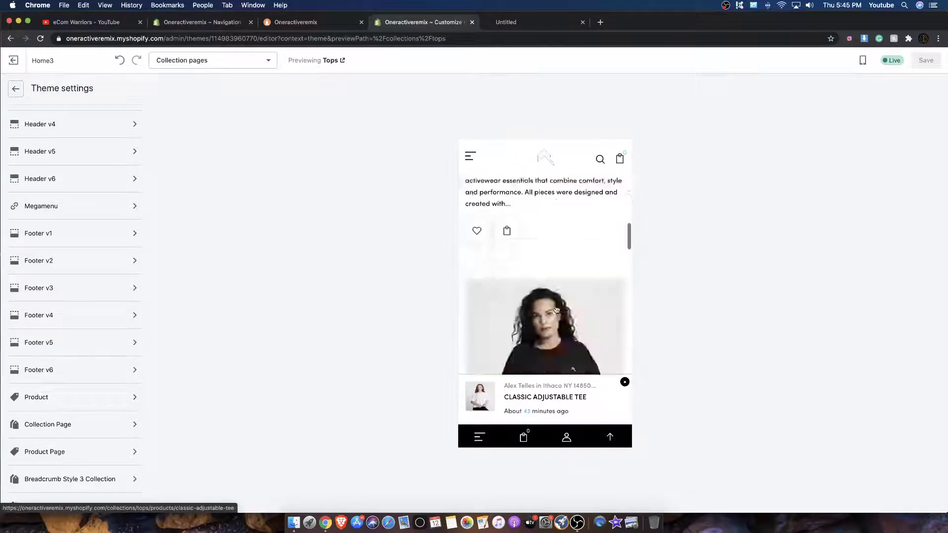
{"action": "scroll", "coordinate": [545, 276], "scroll_direction": "down", "scroll_amount": 1}
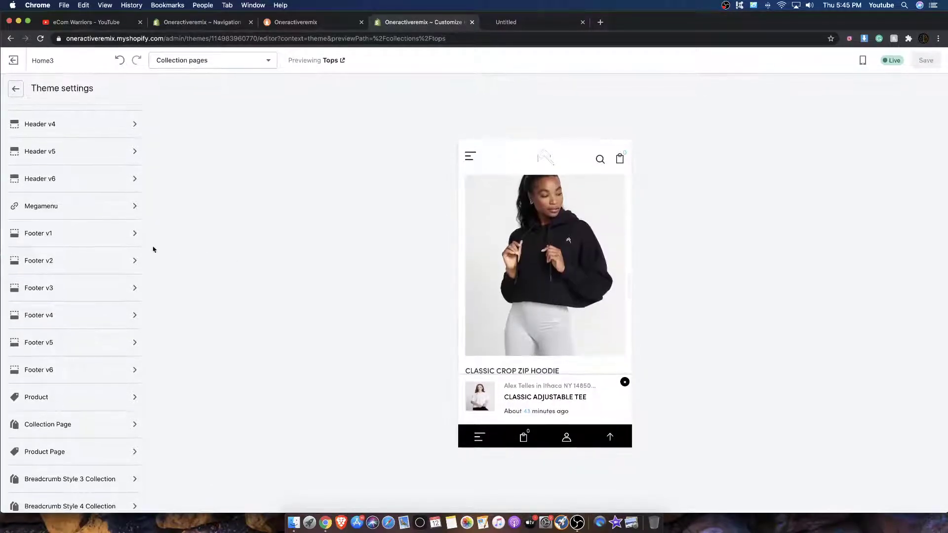
Open the Megamenu settings, switch the preview to desktop and review the TOPS collection page's product list and banner.
{"action": "left_click", "coordinate": [71, 207]}
{"action": "scroll", "coordinate": [482, 228], "scroll_direction": "up", "scroll_amount": 5}
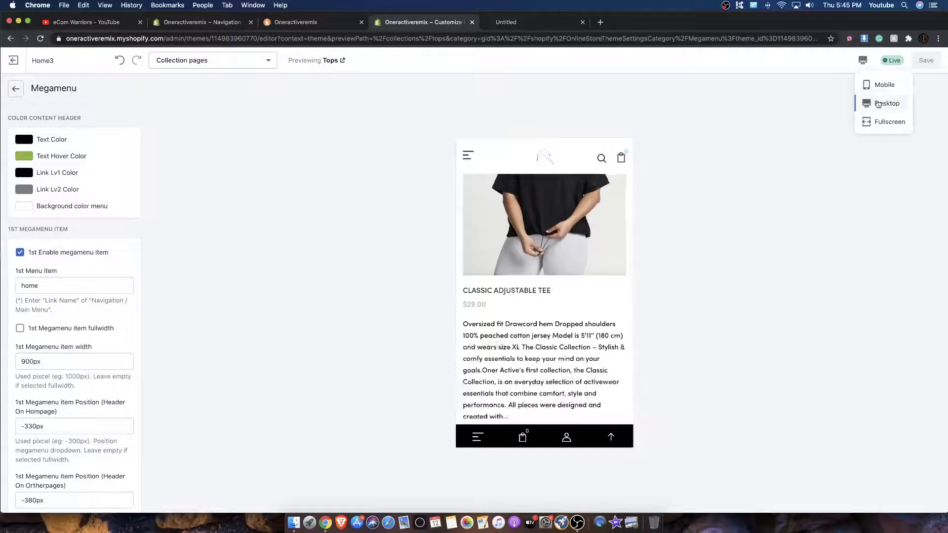
{"action": "left_click", "coordinate": [884, 103]}
{"action": "scroll", "coordinate": [79, 168], "scroll_direction": "down", "scroll_amount": 10}
{"action": "scroll", "coordinate": [88, 171], "scroll_direction": "up", "scroll_amount": 4}
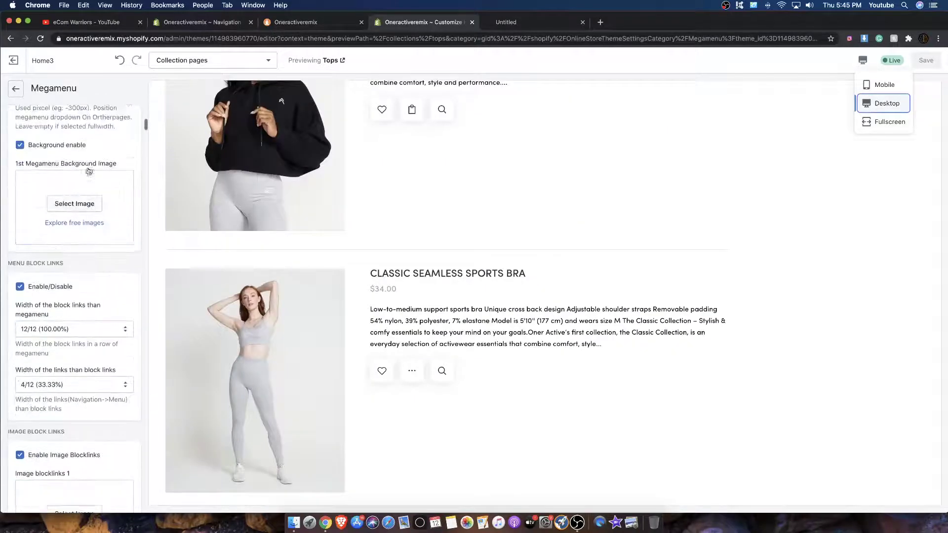
{"action": "scroll", "coordinate": [87, 171], "scroll_direction": "up", "scroll_amount": 8}
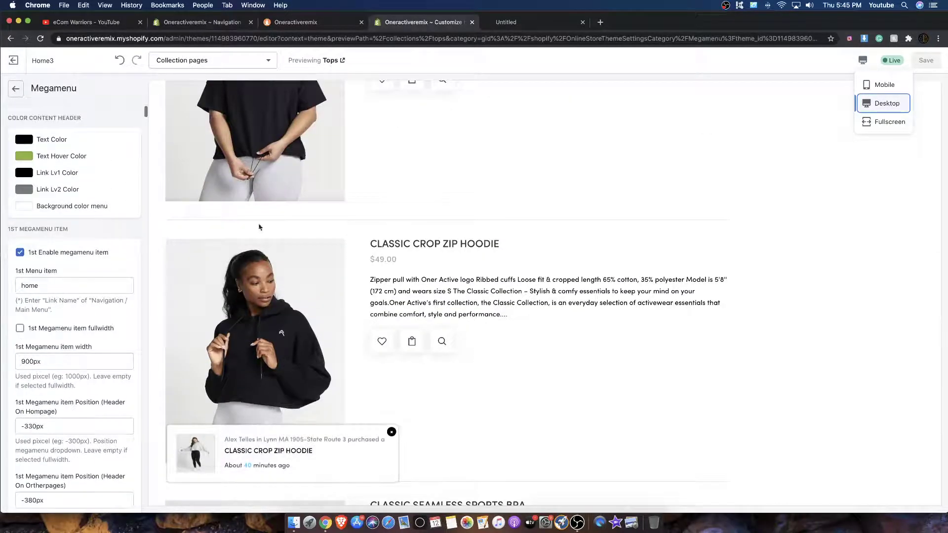
{"action": "scroll", "coordinate": [321, 232], "scroll_direction": "down", "scroll_amount": 2}
{"action": "scroll", "coordinate": [286, 217], "scroll_direction": "up", "scroll_amount": 10}
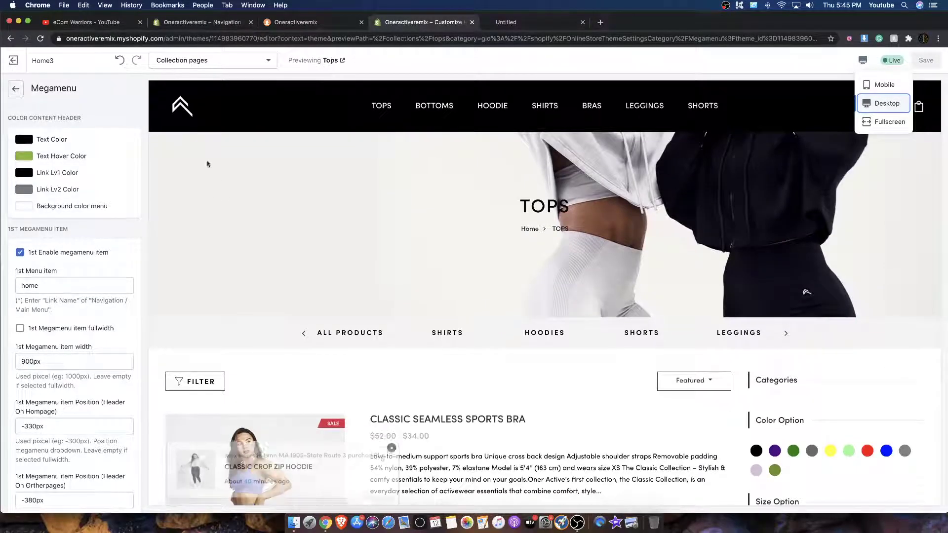
Return the preview to the home page through the header logo and look over its Best Sellers section and footer.
{"action": "left_click", "coordinate": [184, 109]}
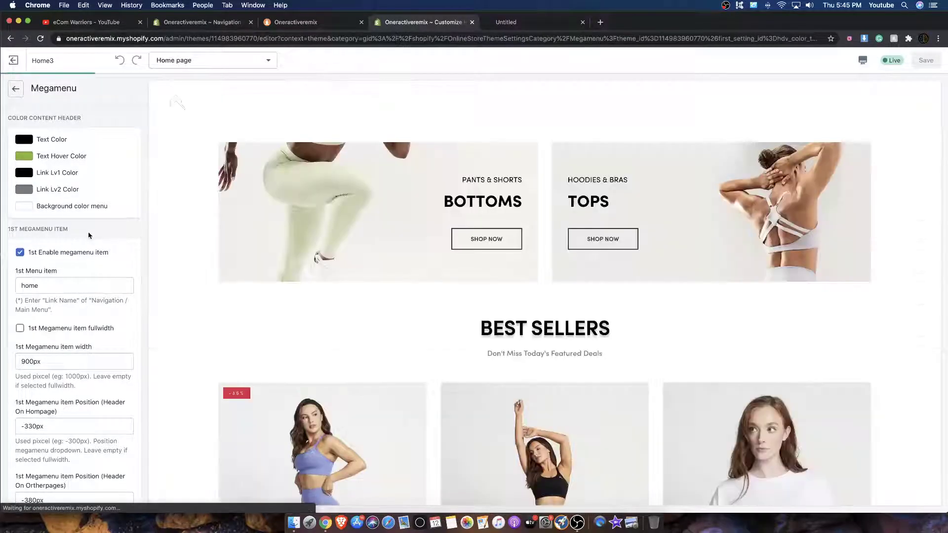
{"action": "scroll", "coordinate": [215, 200], "scroll_direction": "down", "scroll_amount": 15}
{"action": "scroll", "coordinate": [67, 215], "scroll_direction": "down", "scroll_amount": 15}
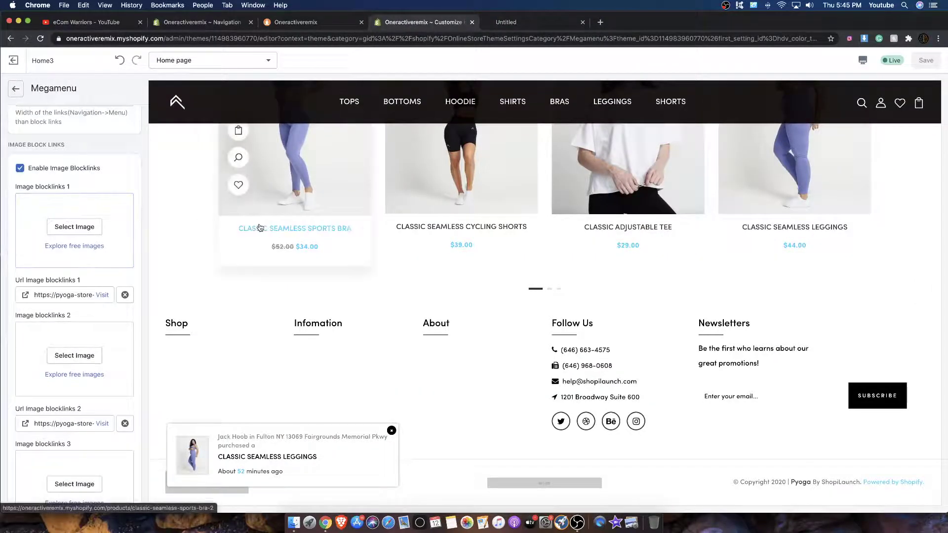
{"action": "scroll", "coordinate": [212, 222], "scroll_direction": "up", "scroll_amount": 10}
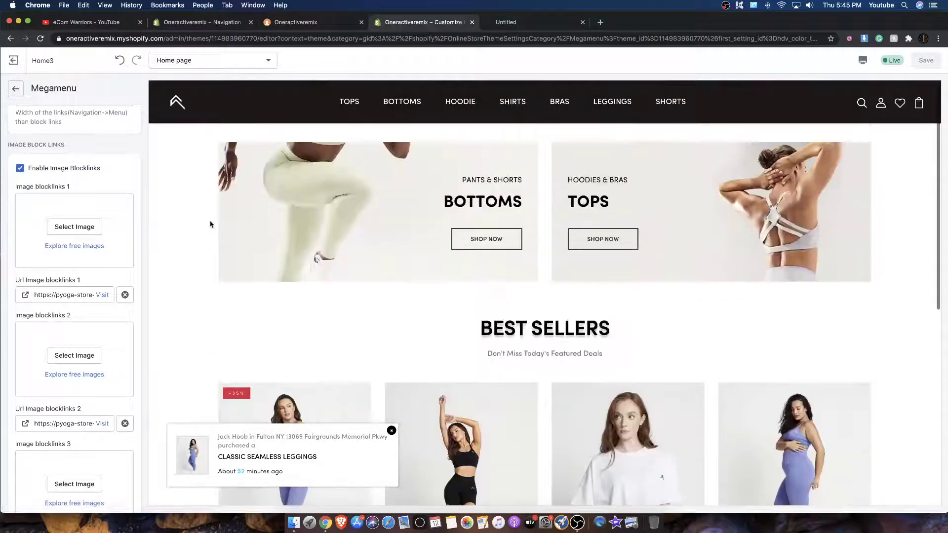
{"action": "scroll", "coordinate": [79, 198], "scroll_direction": "up", "scroll_amount": 10}
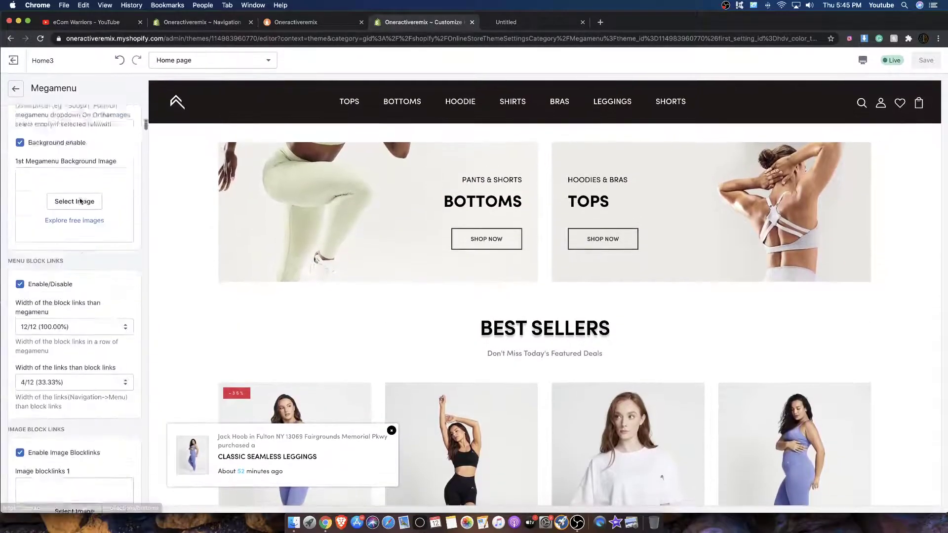
Examine the Megamenu settings, from the header colors and 1st megamenu item's blocks to the 2nd megamenu item.
{"action": "scroll", "coordinate": [80, 197], "scroll_direction": "down", "scroll_amount": 2}
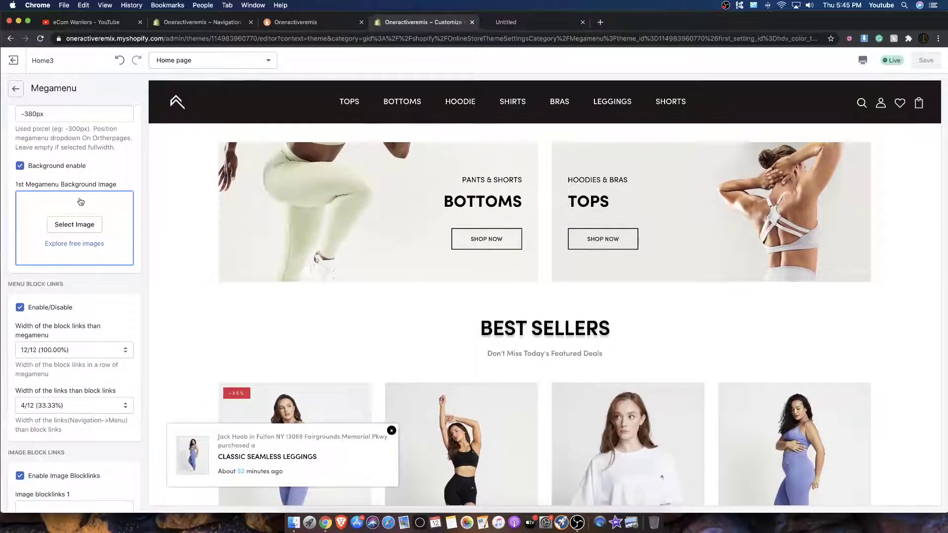
{"action": "scroll", "coordinate": [32, 205], "scroll_direction": "up", "scroll_amount": 8}
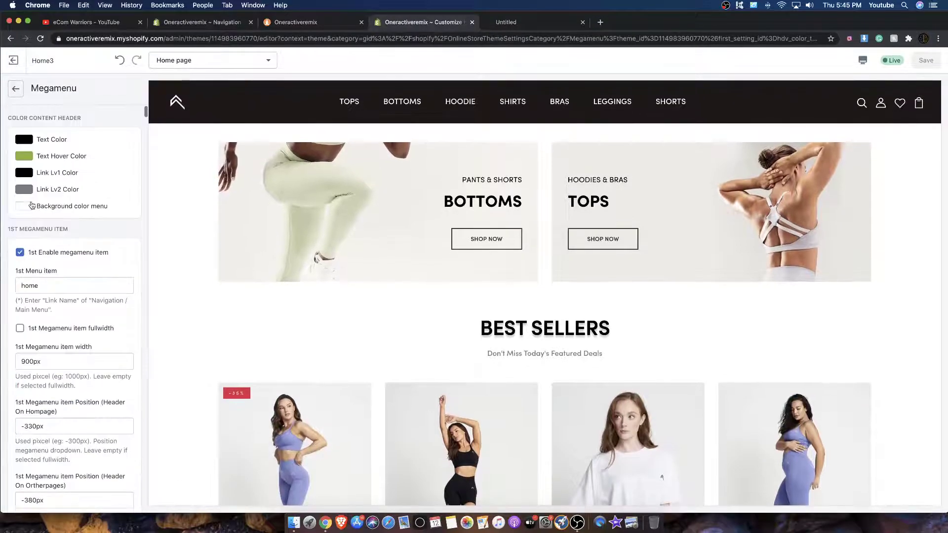
{"action": "scroll", "coordinate": [32, 205], "scroll_direction": "down", "scroll_amount": 15}
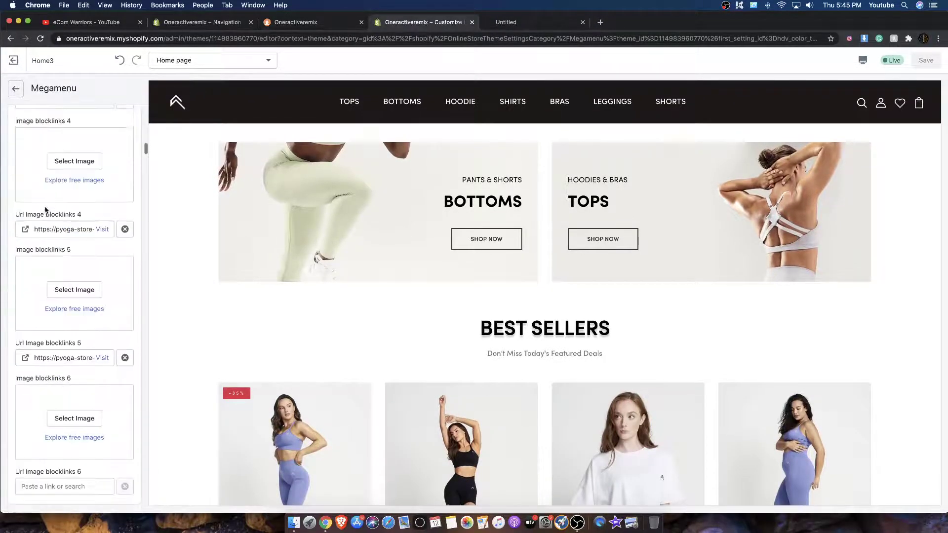
{"action": "scroll", "coordinate": [45, 210], "scroll_direction": "down", "scroll_amount": 12}
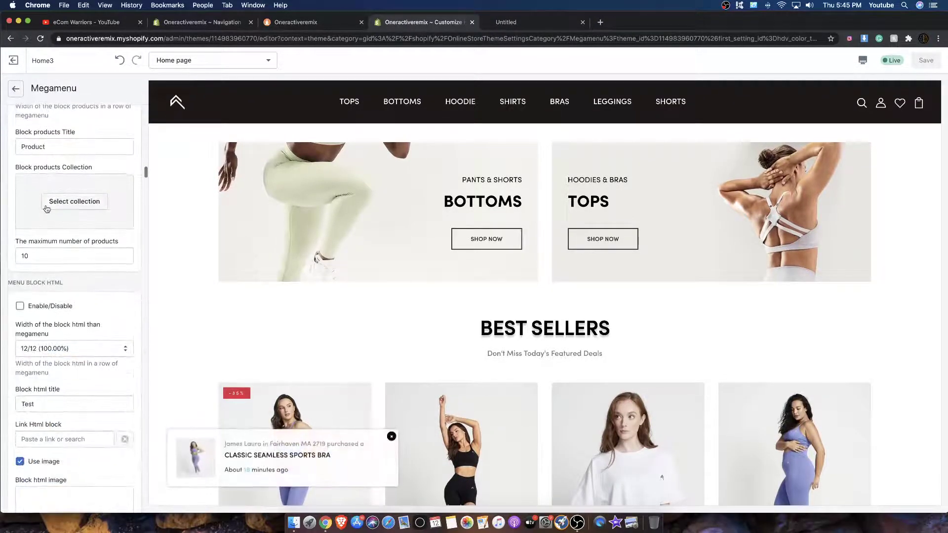
{"action": "scroll", "coordinate": [46, 206], "scroll_direction": "down", "scroll_amount": 12}
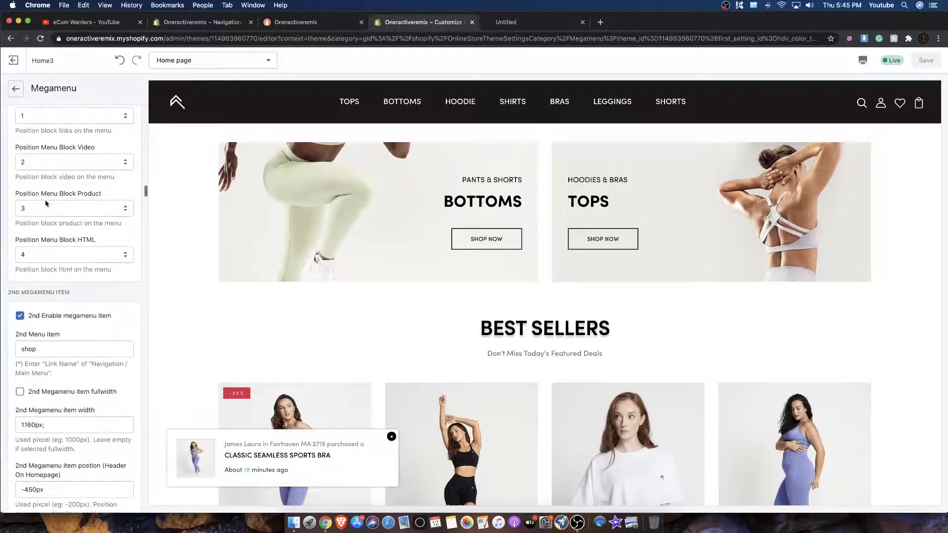
{"action": "scroll", "coordinate": [46, 203], "scroll_direction": "up", "scroll_amount": 10}
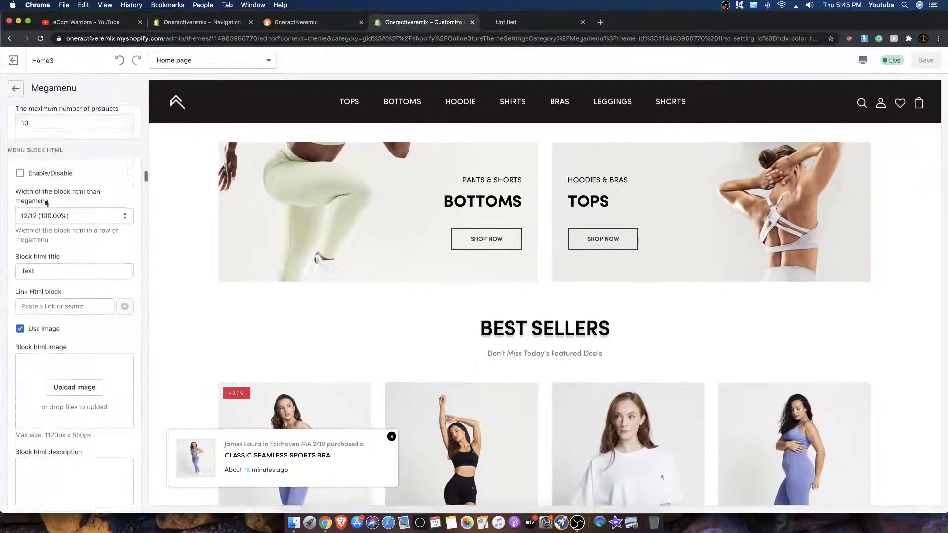
Check the Breadcrumb Style 3 Collection settings and the available theme styles, leaving both unchanged.
{"action": "left_click", "coordinate": [8, 89]}
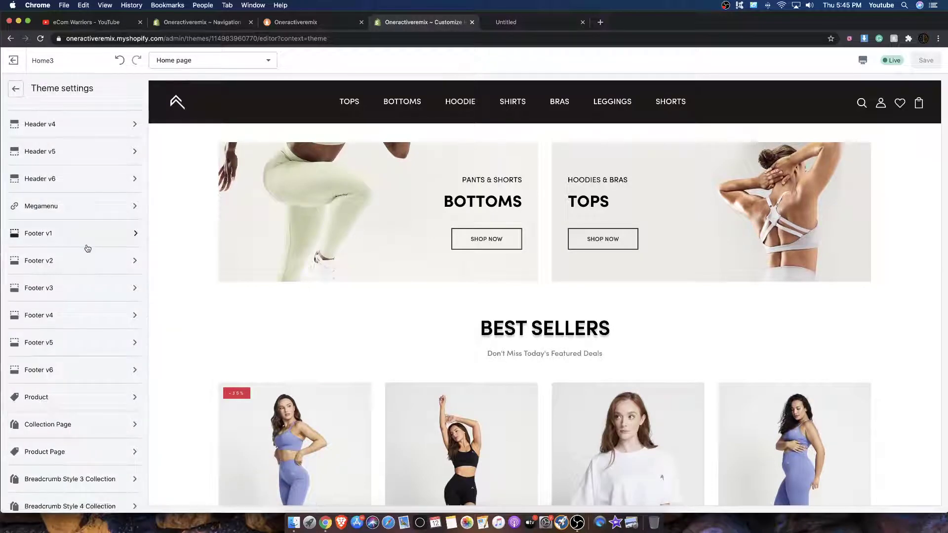
{"action": "scroll", "coordinate": [86, 248], "scroll_direction": "down", "scroll_amount": 1}
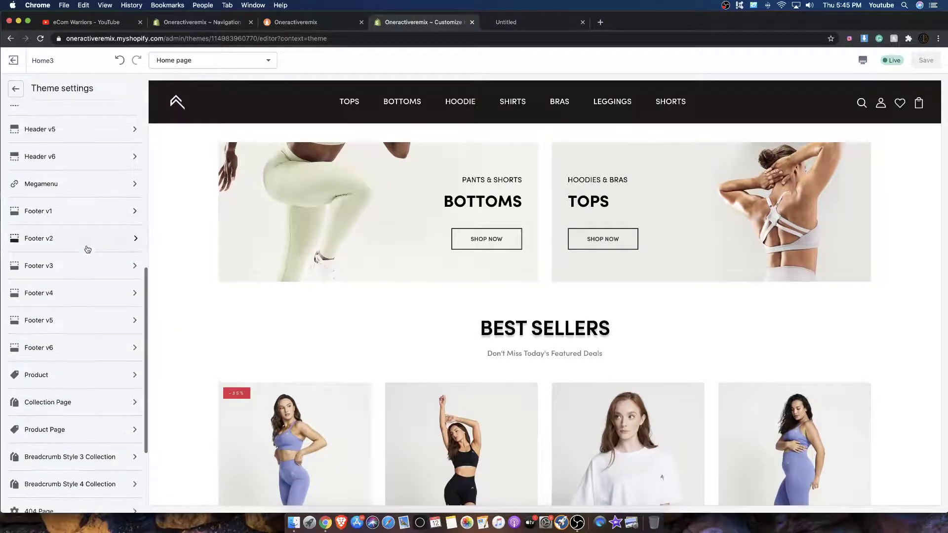
{"action": "left_click", "coordinate": [82, 461]}
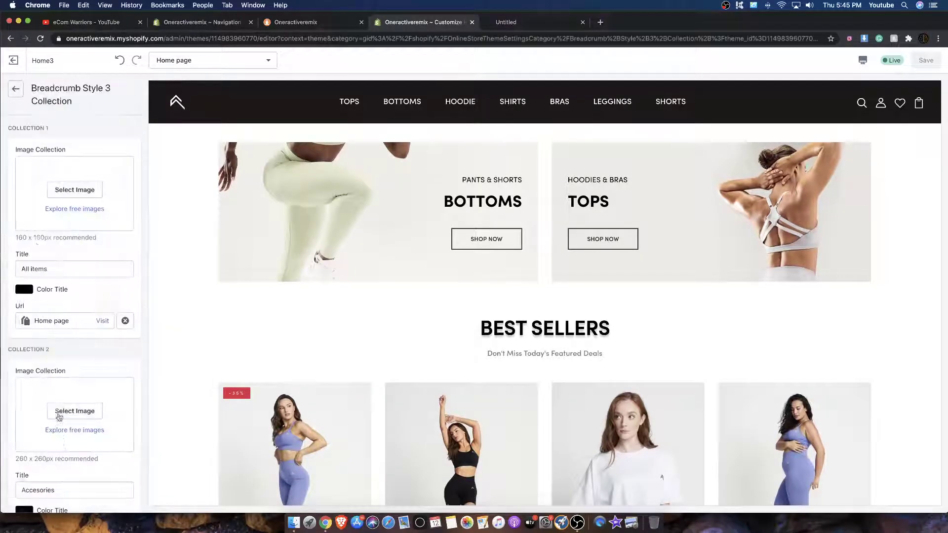
{"action": "left_click", "coordinate": [19, 88]}
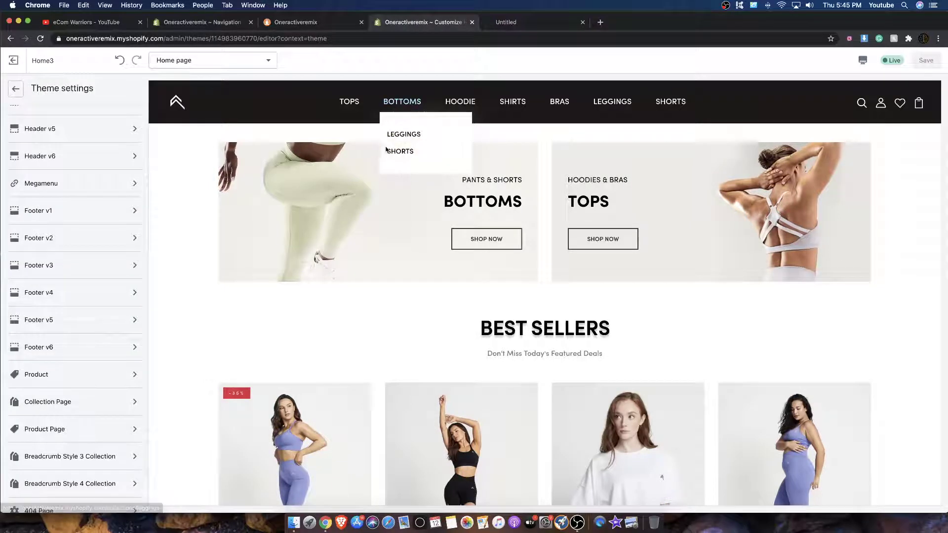
{"action": "scroll", "coordinate": [111, 369], "scroll_direction": "down", "scroll_amount": 5}
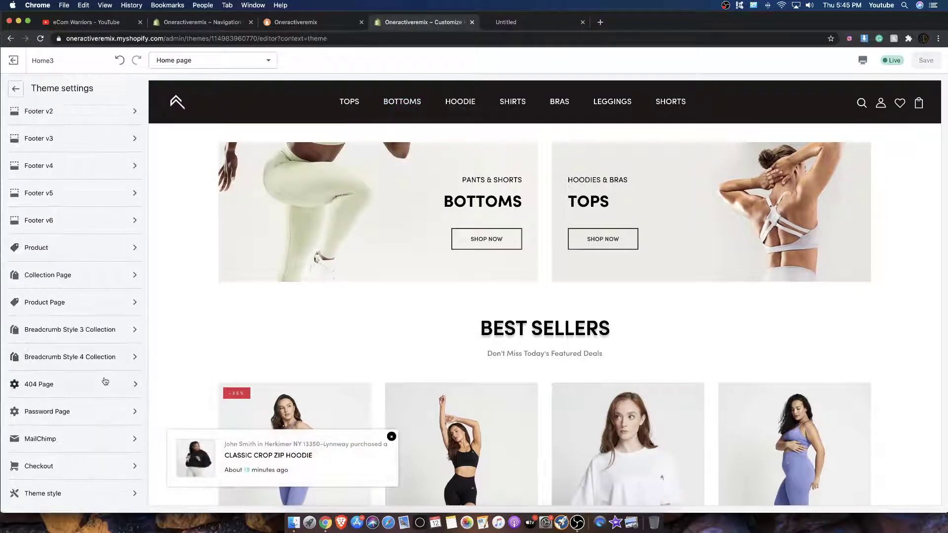
{"action": "left_click", "coordinate": [88, 494]}
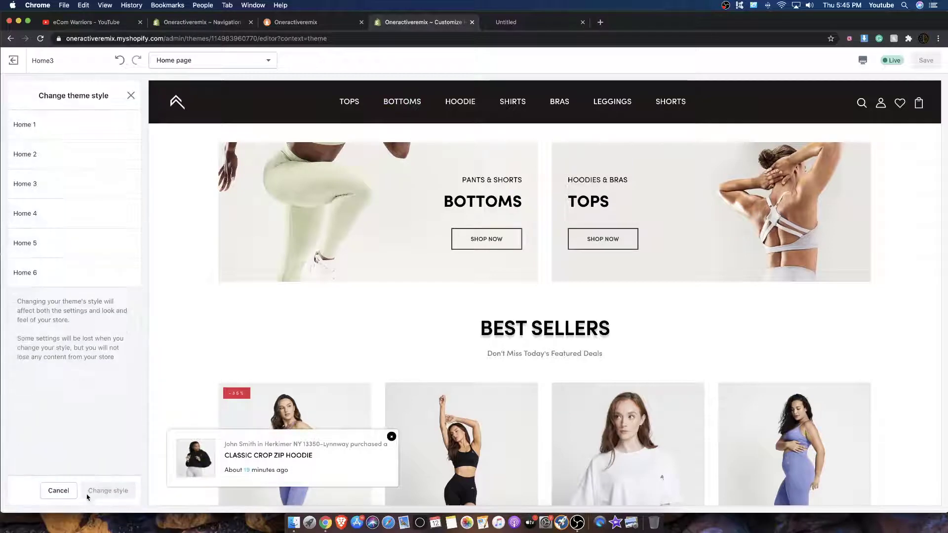
{"action": "left_click", "coordinate": [130, 95]}
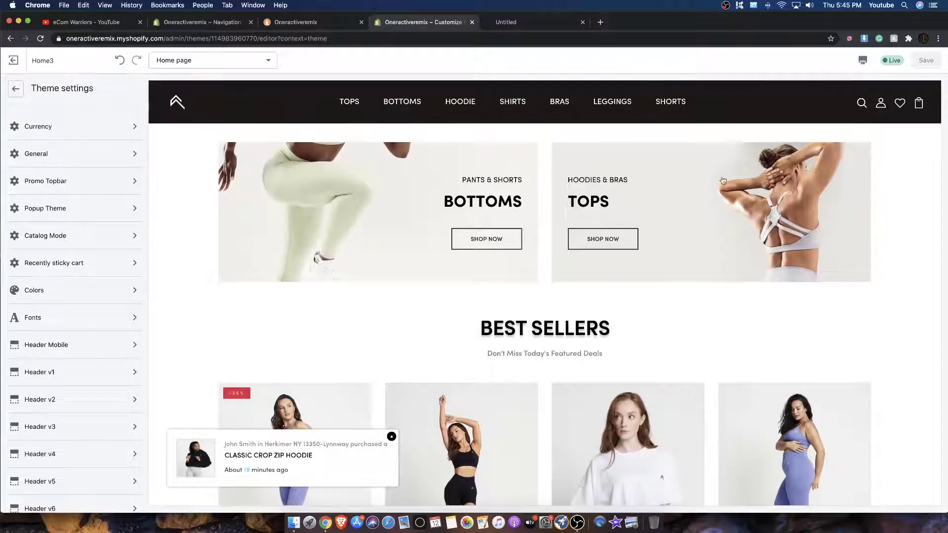
Add a BLOG V1 section to the home page and save the theme.
{"action": "scroll", "coordinate": [656, 167], "scroll_direction": "down", "scroll_amount": 8}
{"action": "left_click", "coordinate": [15, 88]}
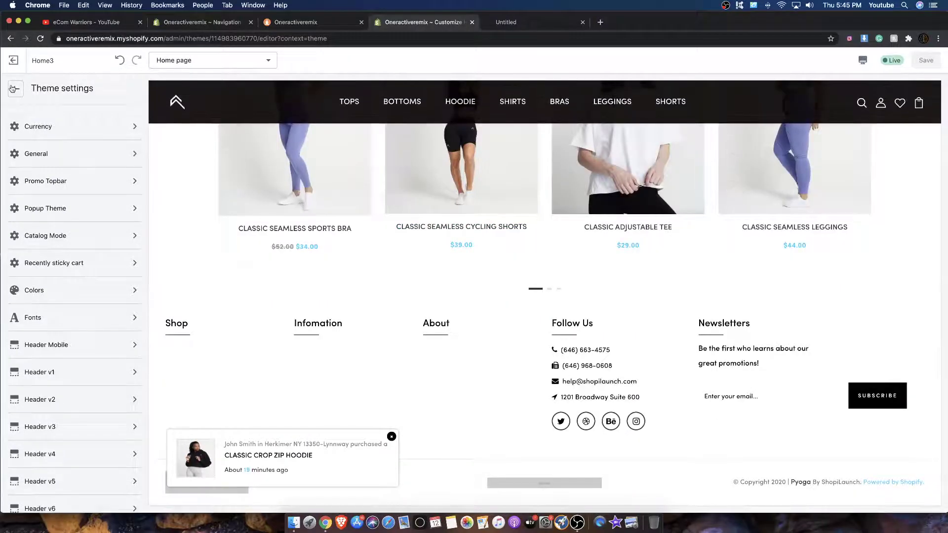
{"action": "left_click", "coordinate": [58, 232]}
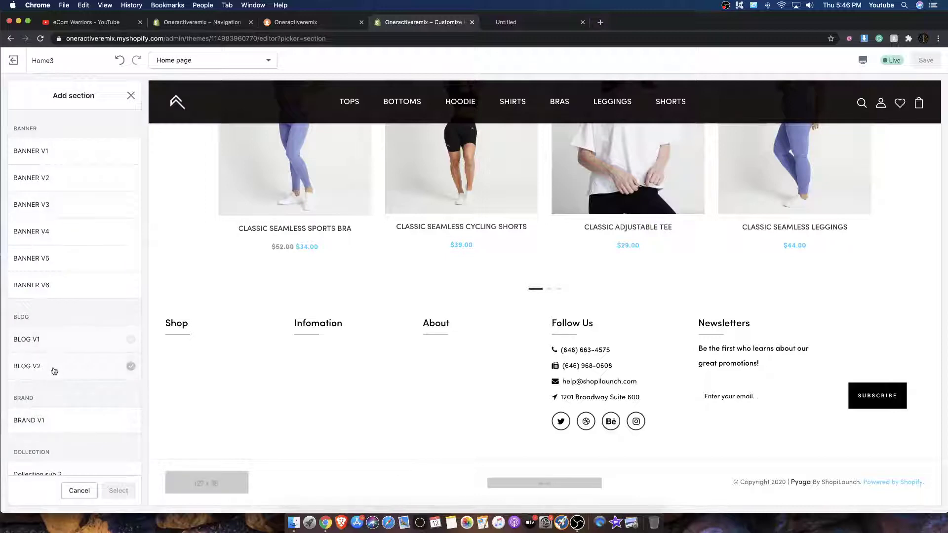
{"action": "left_click", "coordinate": [56, 340]}
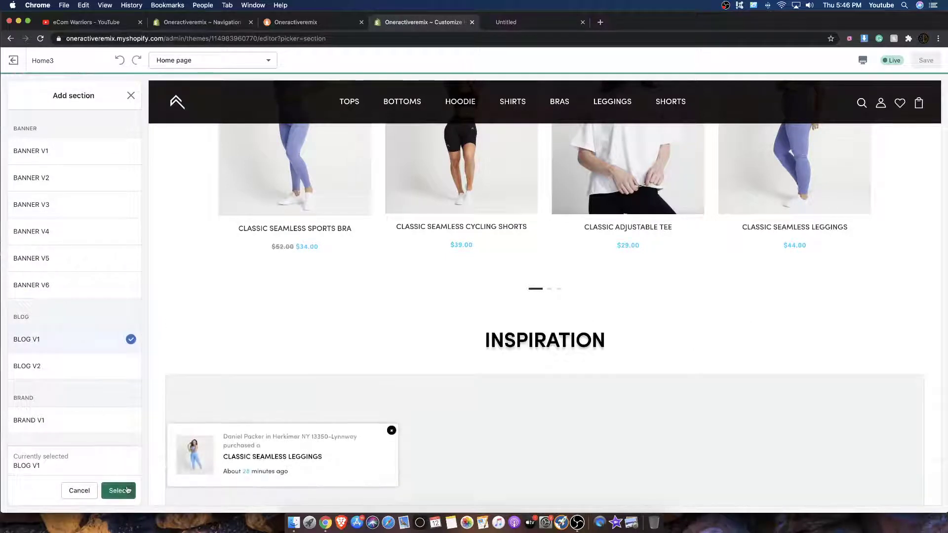
{"action": "left_click", "coordinate": [118, 490]}
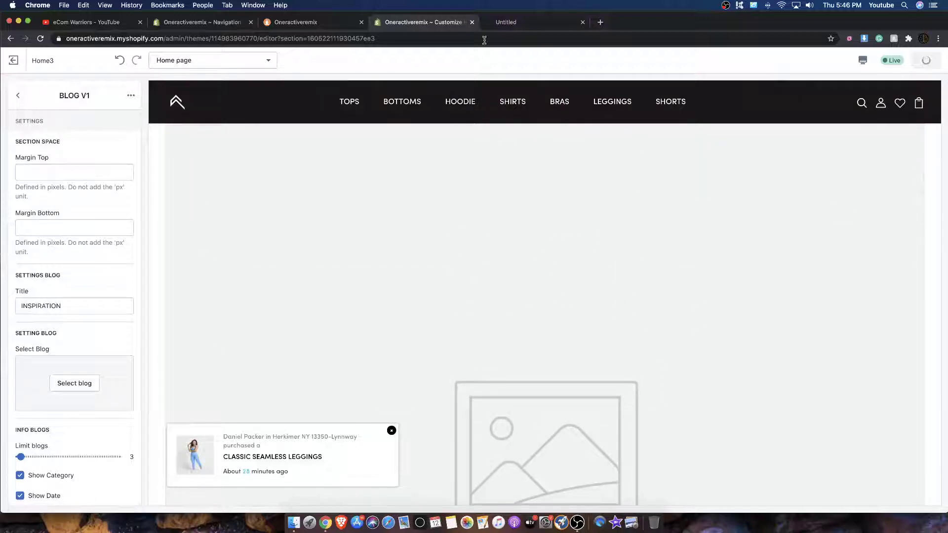
Open google.com in the blank browser tab and search for "SELF FITNESS BLOGS", then look through the results.
{"action": "left_click", "coordinate": [513, 24]}
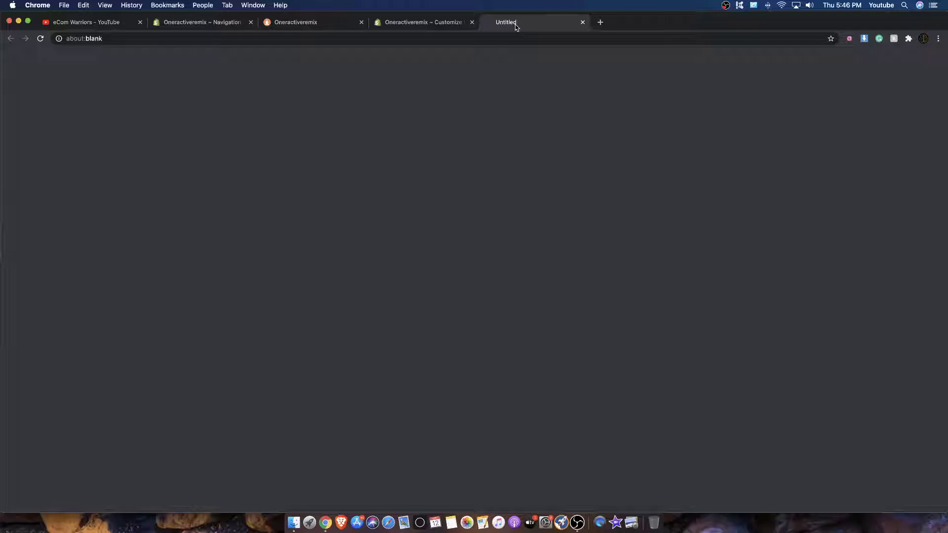
{"action": "left_click", "coordinate": [488, 40]}
{"action": "type", "text": "google.com"}
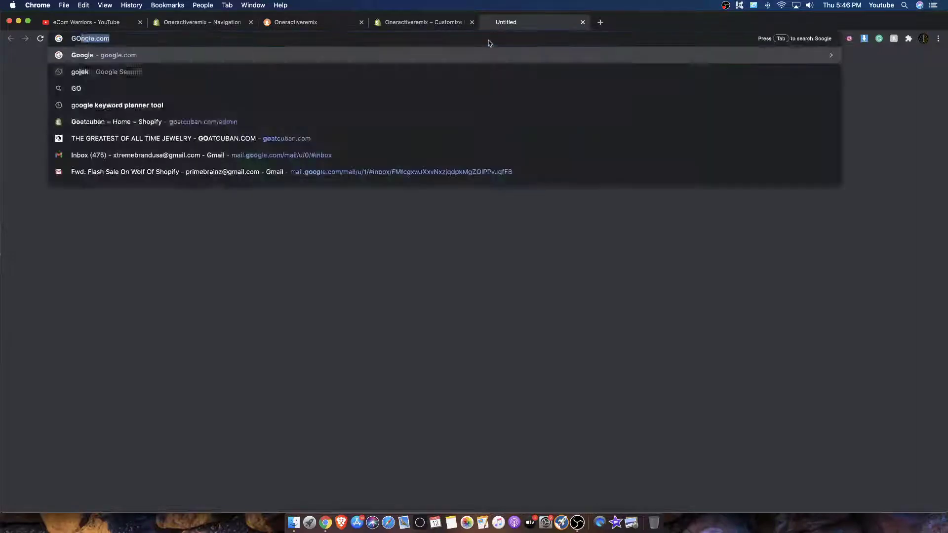
{"action": "key", "text": "Return"}
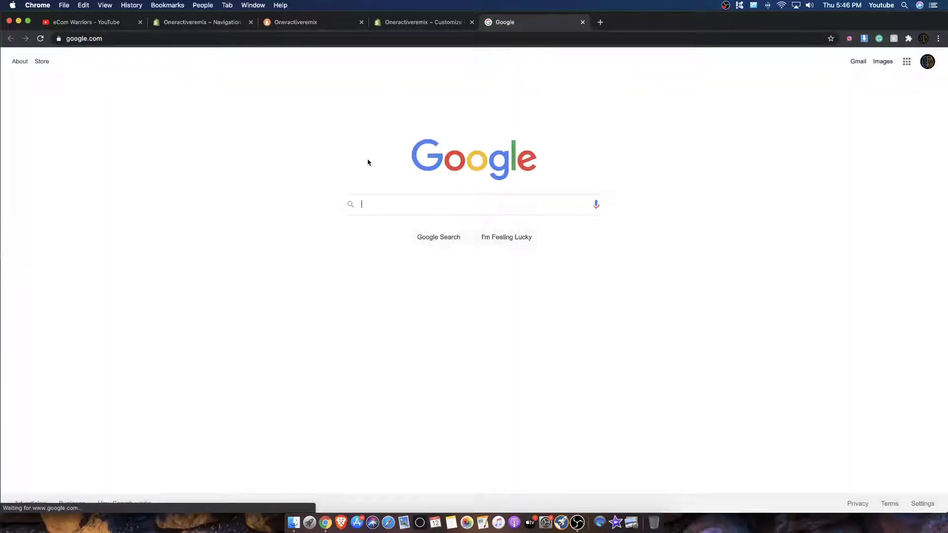
{"action": "type", "text": "SELF FITN"}
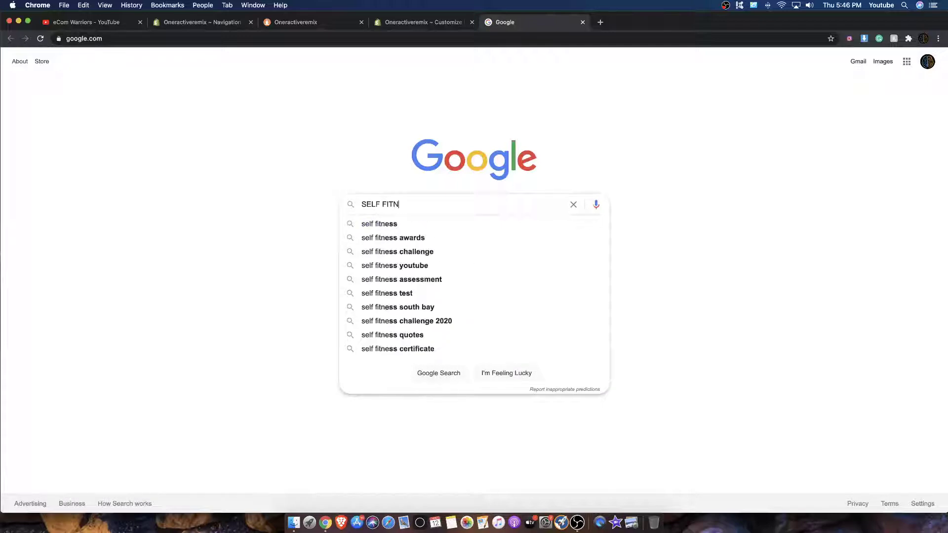
{"action": "type", "text": "ESS BLOGS"}
{"action": "key", "text": "Return"}
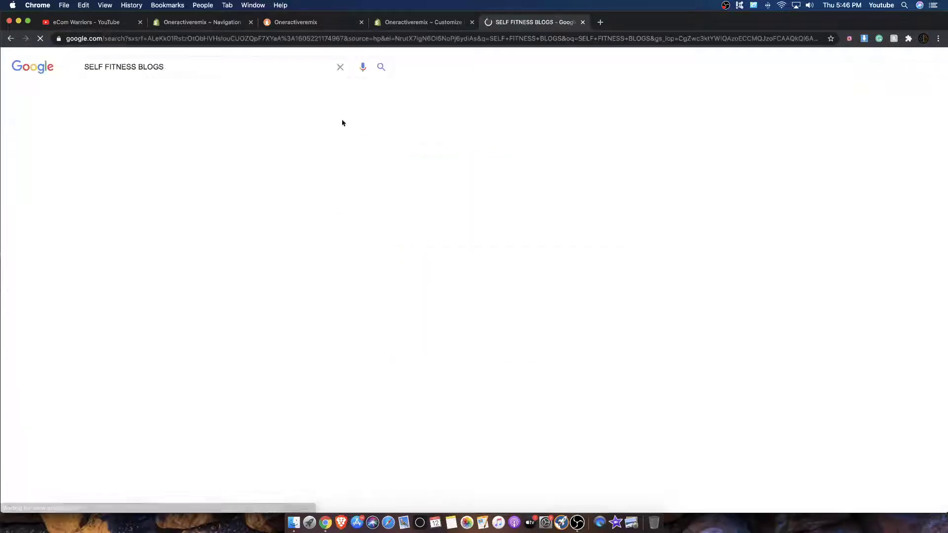
{"action": "scroll", "coordinate": [129, 207], "scroll_direction": "down", "scroll_amount": 2}
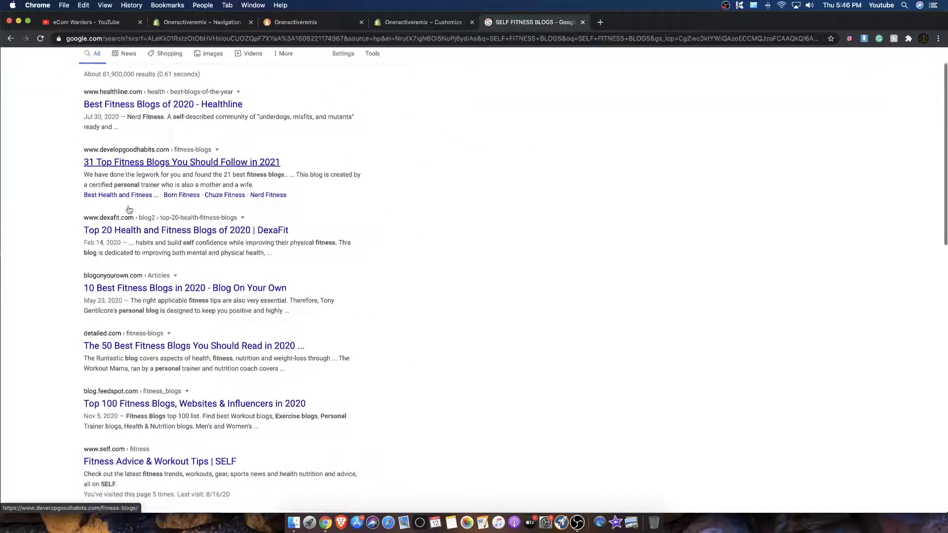
Refine the Google search to "SELF.COM FITNESS BLOGS" and open the SELF website from the results.
{"action": "scroll", "coordinate": [214, 65], "scroll_direction": "up", "scroll_amount": 3}
{"action": "scroll", "coordinate": [214, 65], "scroll_direction": "down", "scroll_amount": 1}
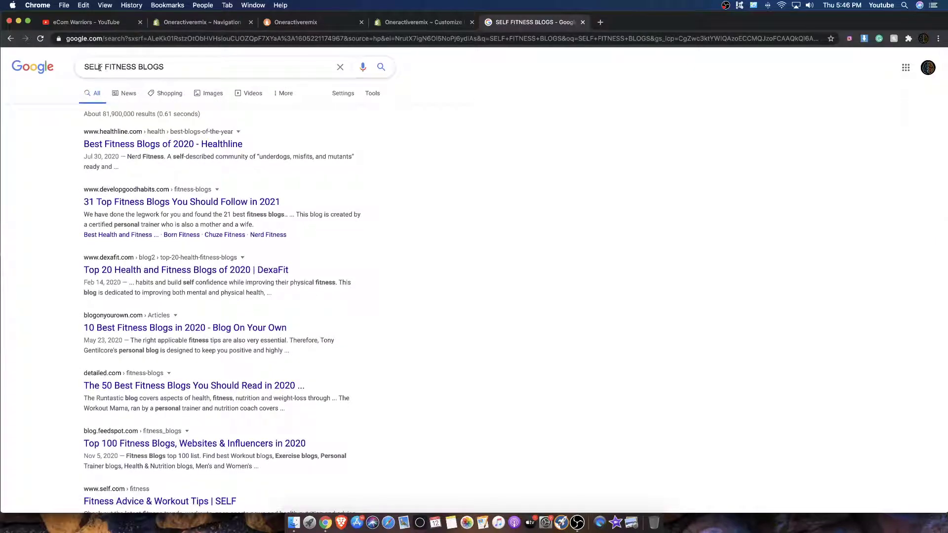
{"action": "left_click", "coordinate": [99, 67]}
{"action": "type", "text": ".COM"}
{"action": "key", "text": "Return"}
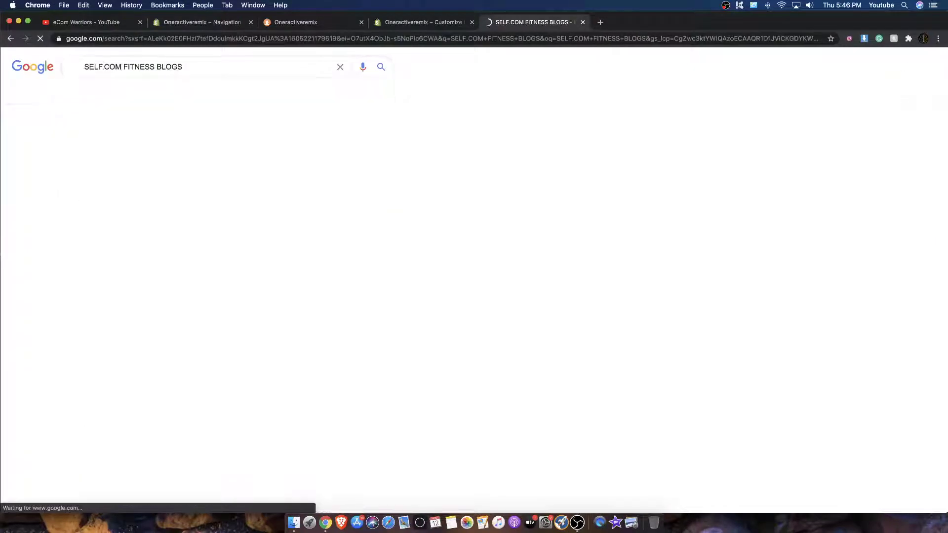
{"action": "left_click", "coordinate": [181, 144]}
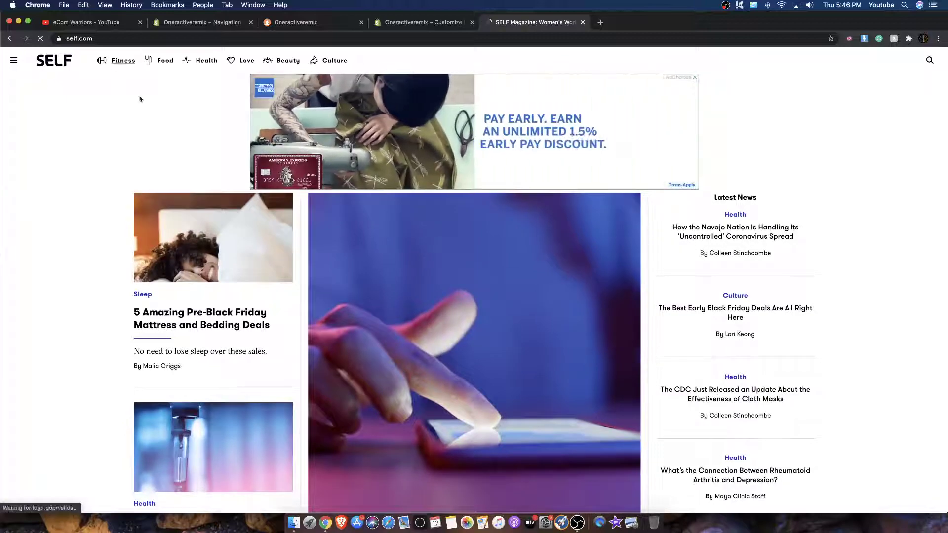
Open the rage run article from SELF's Fitness section and copy its headline.
{"action": "left_click", "coordinate": [118, 62]}
{"action": "scroll", "coordinate": [446, 260], "scroll_direction": "down", "scroll_amount": 10}
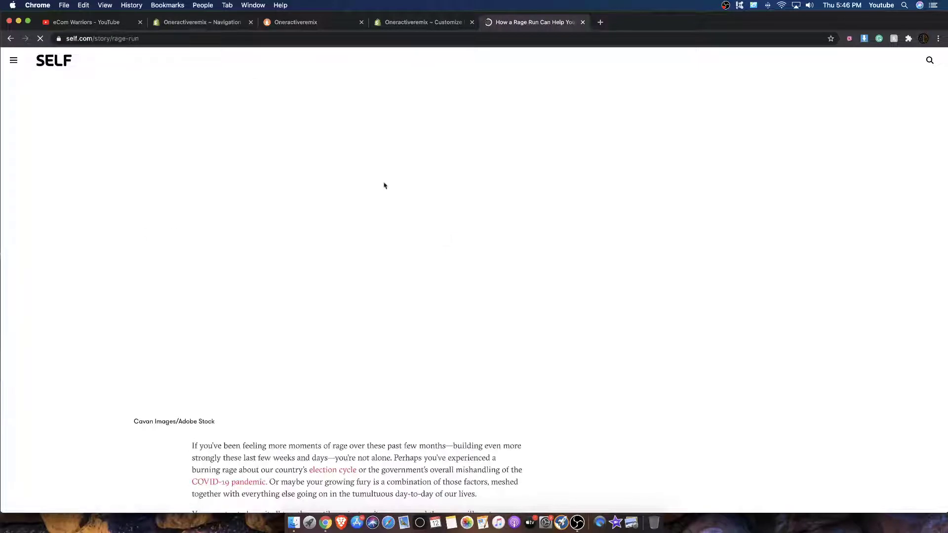
{"action": "left_click_drag", "start_coordinate": [153, 191], "coordinate": [137, 261]}
{"action": "key", "text": "super+c"}
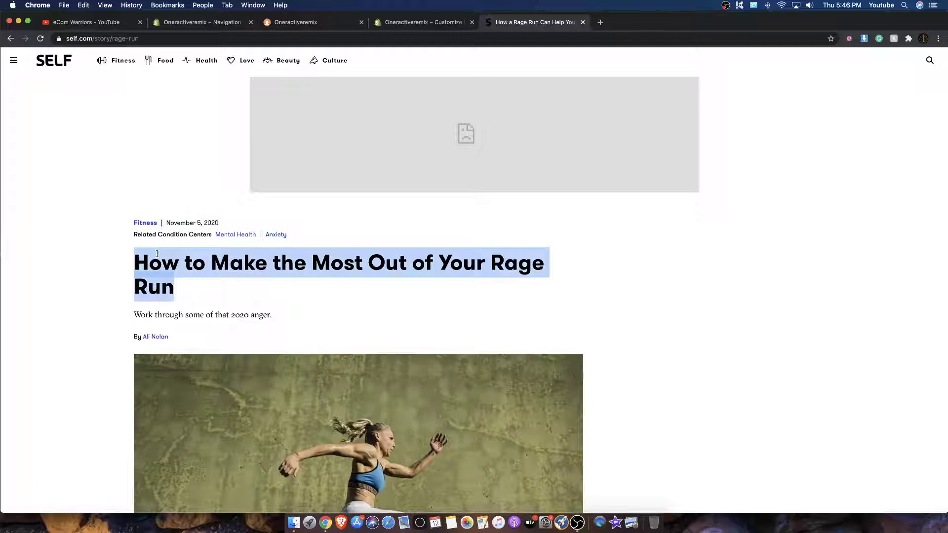
Create a blog post in the Shopify admin with the title "How to Make the Most Out of Your Rage Run".
{"action": "left_click", "coordinate": [188, 23]}
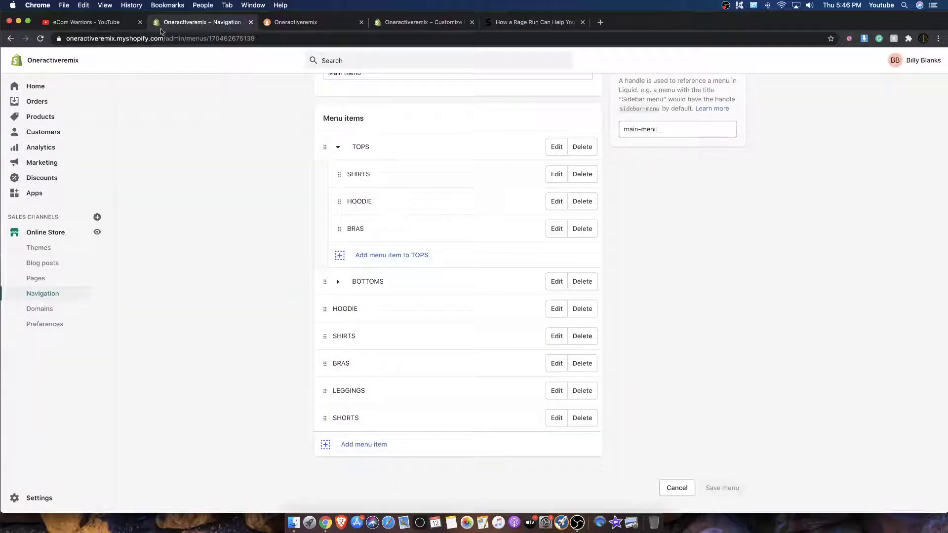
{"action": "left_click", "coordinate": [42, 263]}
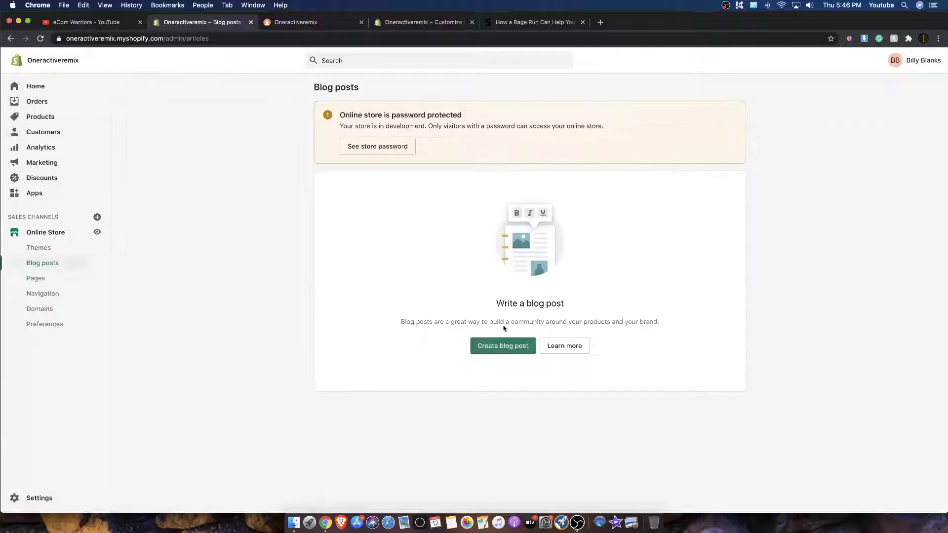
{"action": "left_click", "coordinate": [503, 344]}
{"action": "left_click", "coordinate": [367, 138]}
{"action": "key", "text": "super+v"}
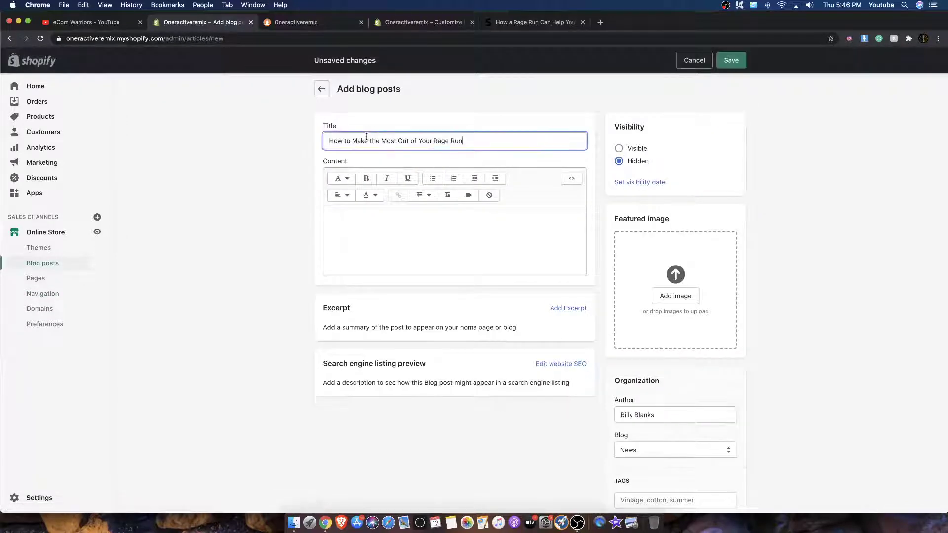
Download the running woman image from the SELF article and add it as the blog post's featured image.
{"action": "left_click", "coordinate": [509, 19]}
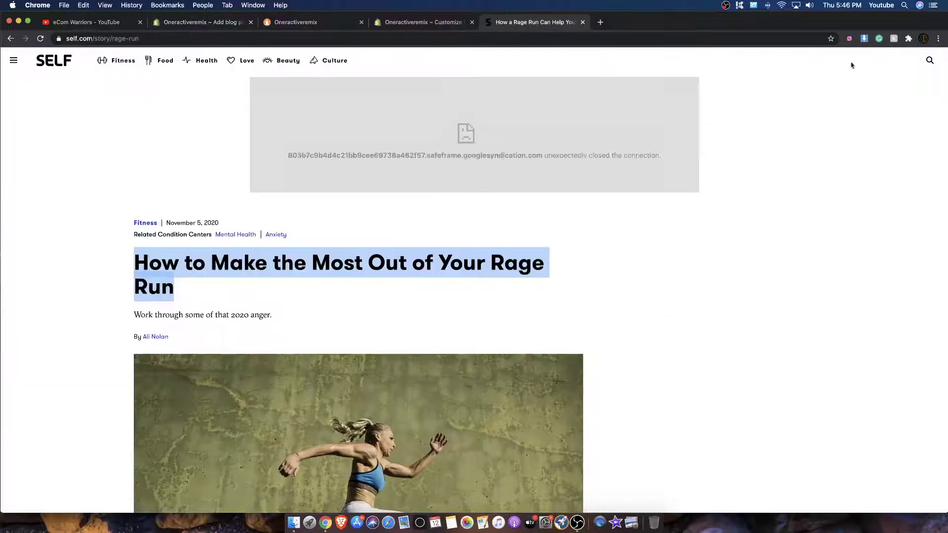
{"action": "left_click", "coordinate": [864, 39]}
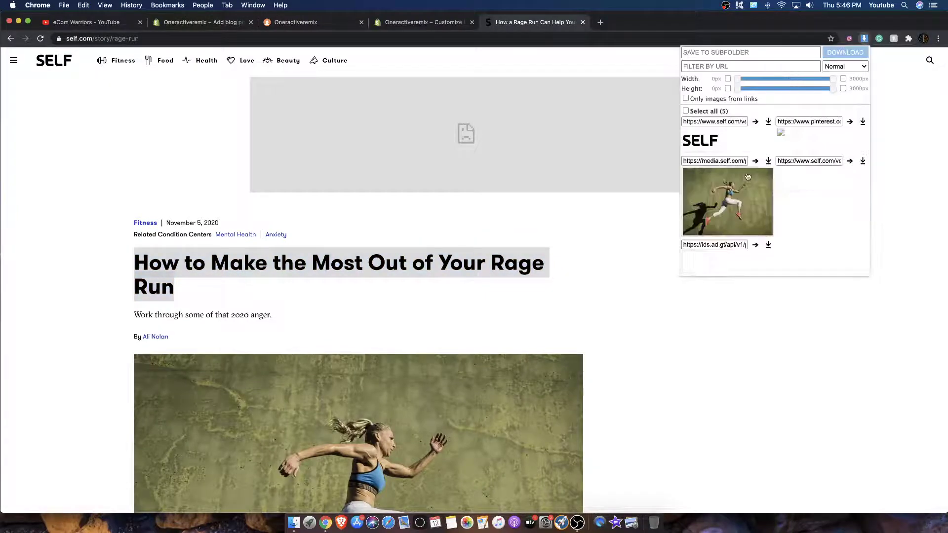
{"action": "left_click", "coordinate": [767, 163]}
{"action": "left_click", "coordinate": [198, 22]}
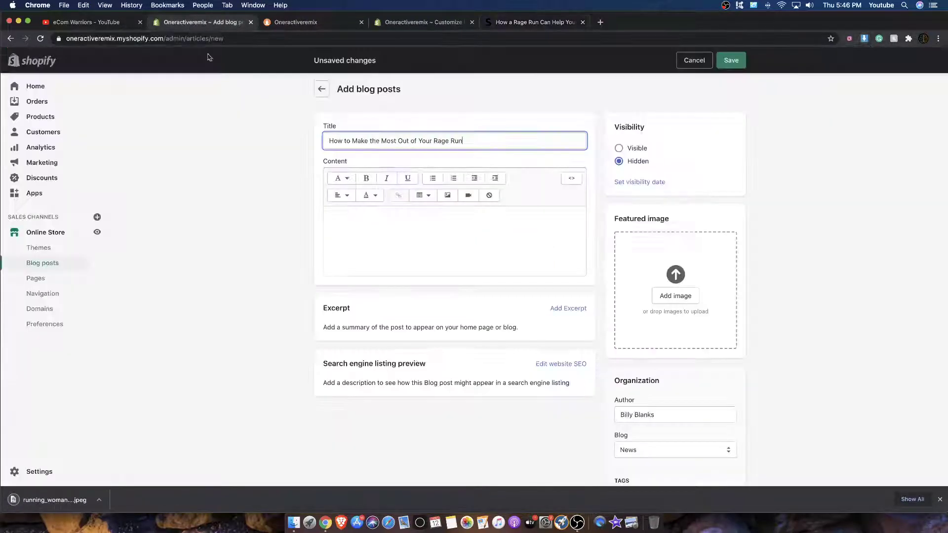
{"action": "left_click_drag", "start_coordinate": [51, 500], "coordinate": [659, 301]}
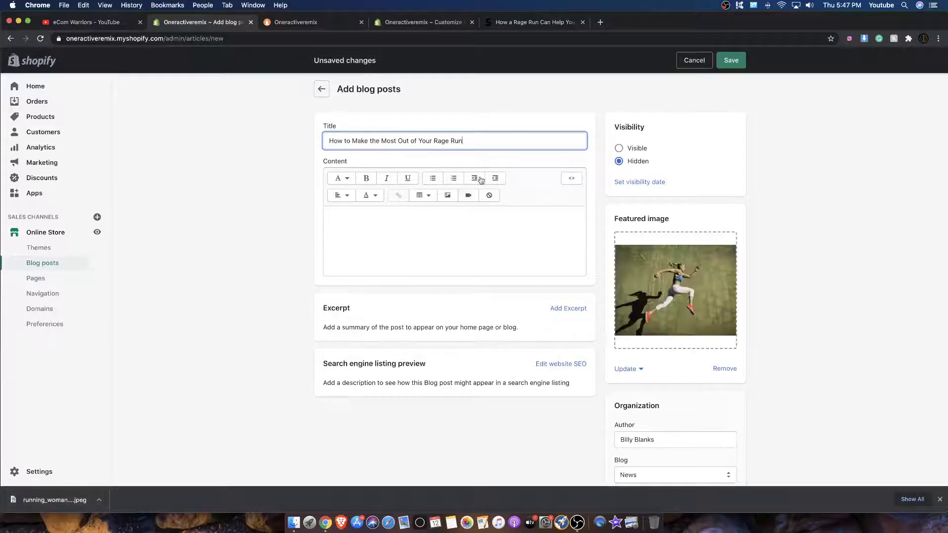
Copy the opening sections of the rage run article into the blog post's content and save the post.
{"action": "left_click", "coordinate": [509, 21]}
{"action": "scroll", "coordinate": [165, 297], "scroll_direction": "down", "scroll_amount": 10}
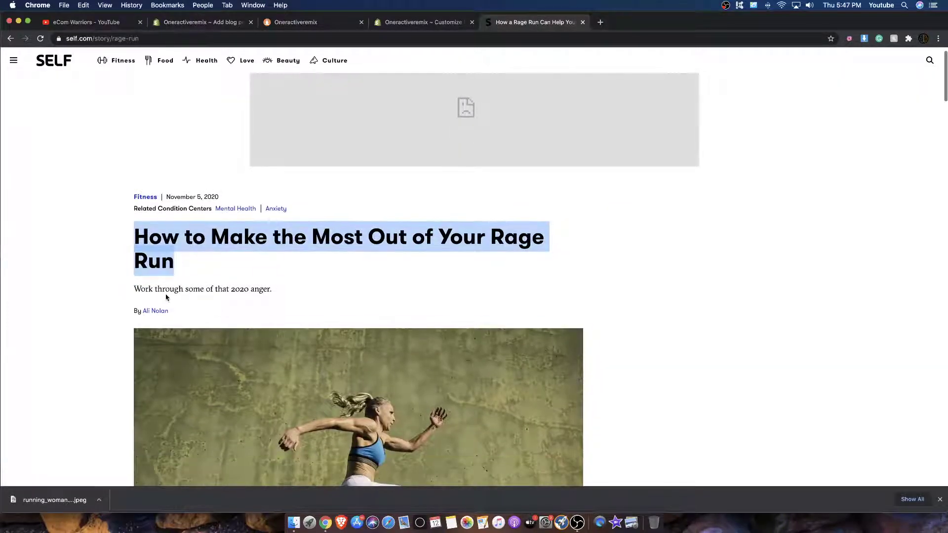
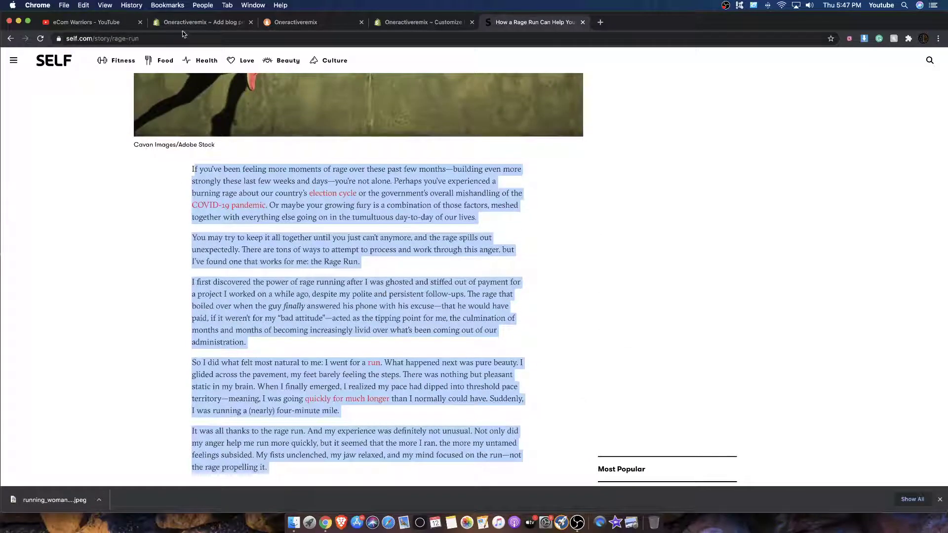
{"action": "left_click", "coordinate": [195, 26]}
{"action": "key", "text": "super+v"}
{"action": "scroll", "coordinate": [359, 247], "scroll_direction": "up", "scroll_amount": 10}
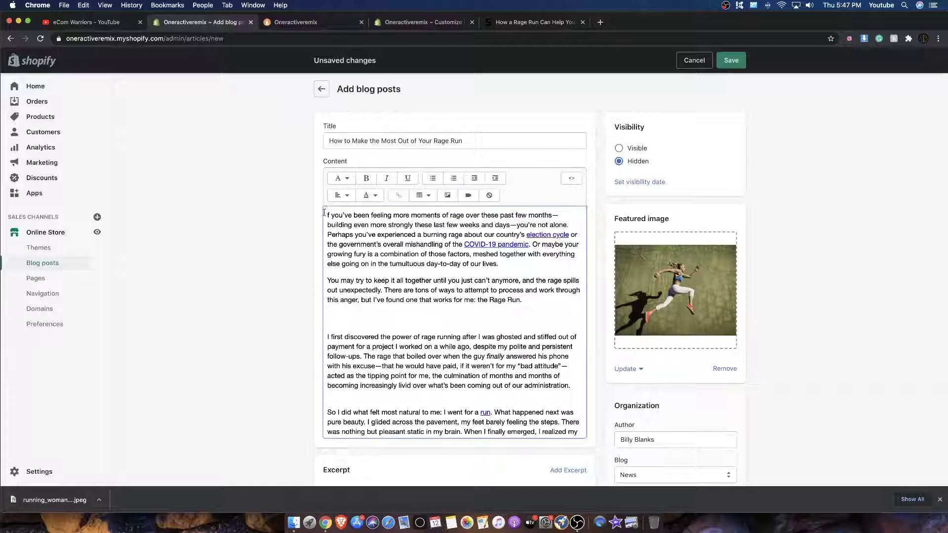
{"action": "scroll", "coordinate": [444, 296], "scroll_direction": "down", "scroll_amount": 15}
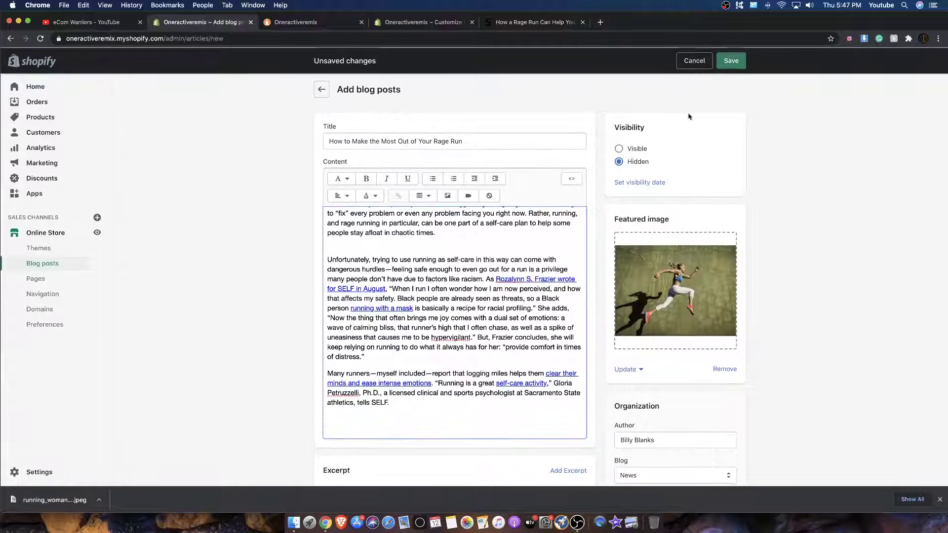
{"action": "left_click", "coordinate": [731, 60]}
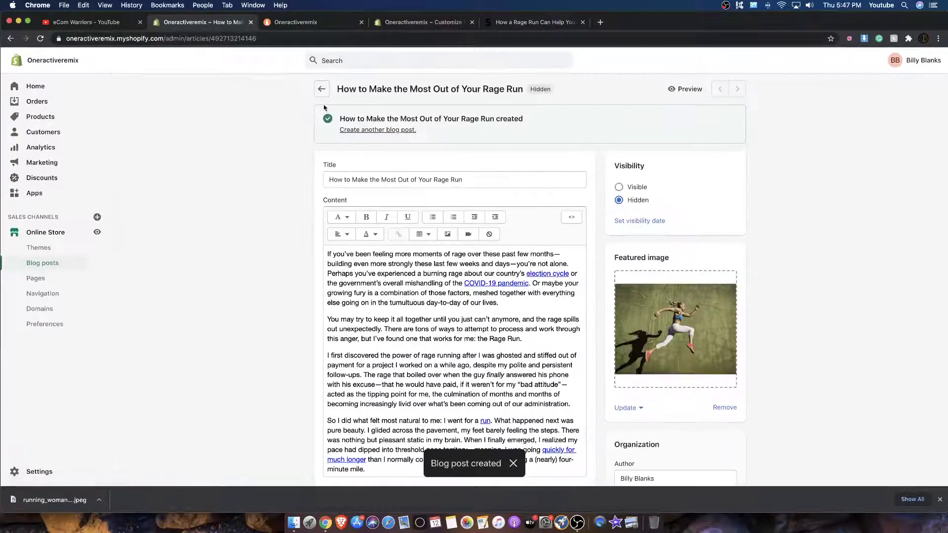
Preview the rage run post, set its visibility to Visible and save it.
{"action": "left_click", "coordinate": [682, 89]}
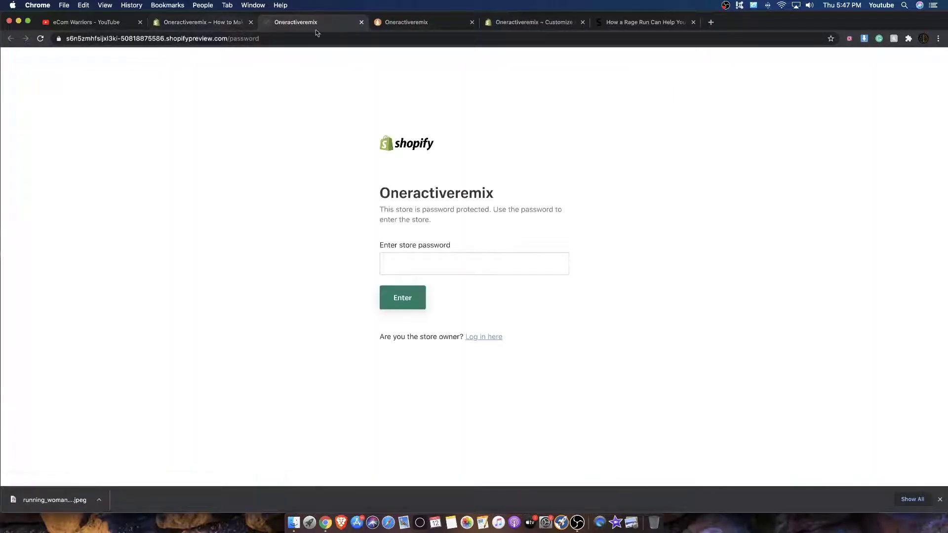
{"action": "left_click", "coordinate": [188, 22]}
{"action": "scroll", "coordinate": [554, 179], "scroll_direction": "down", "scroll_amount": 3}
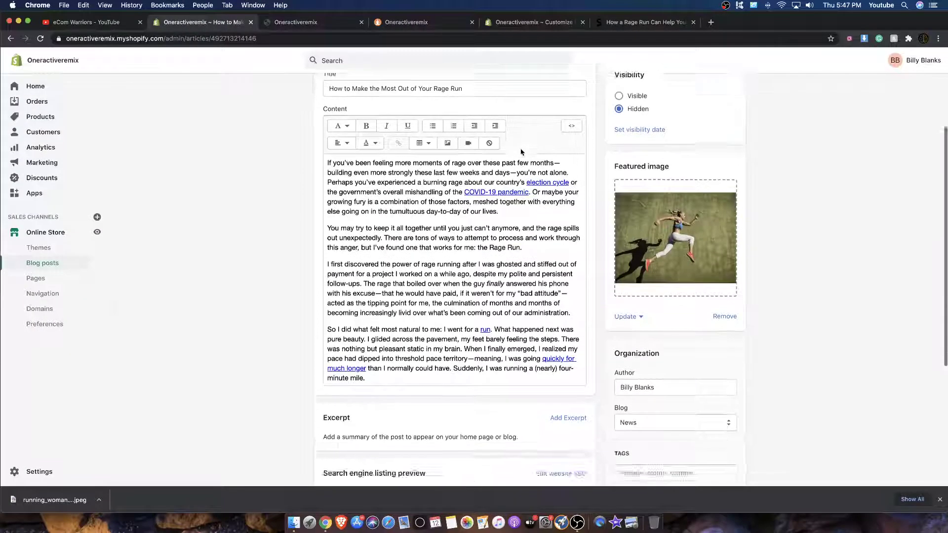
{"action": "scroll", "coordinate": [642, 124], "scroll_direction": "up", "scroll_amount": 3}
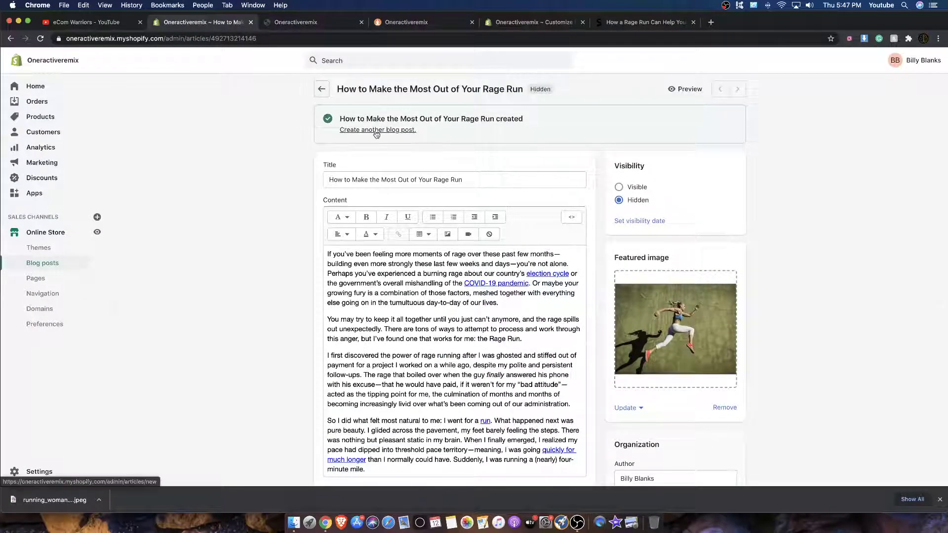
{"action": "left_click", "coordinate": [620, 187]}
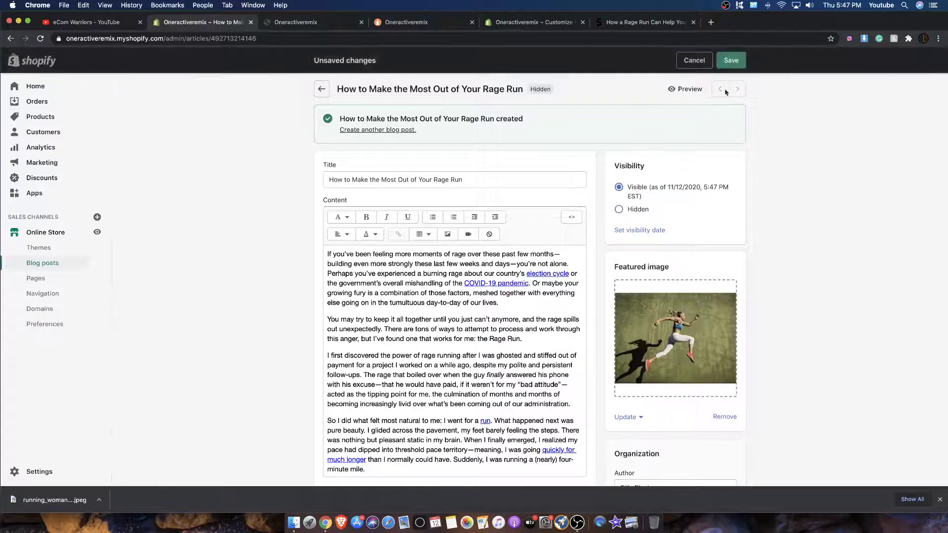
{"action": "left_click", "coordinate": [732, 60]}
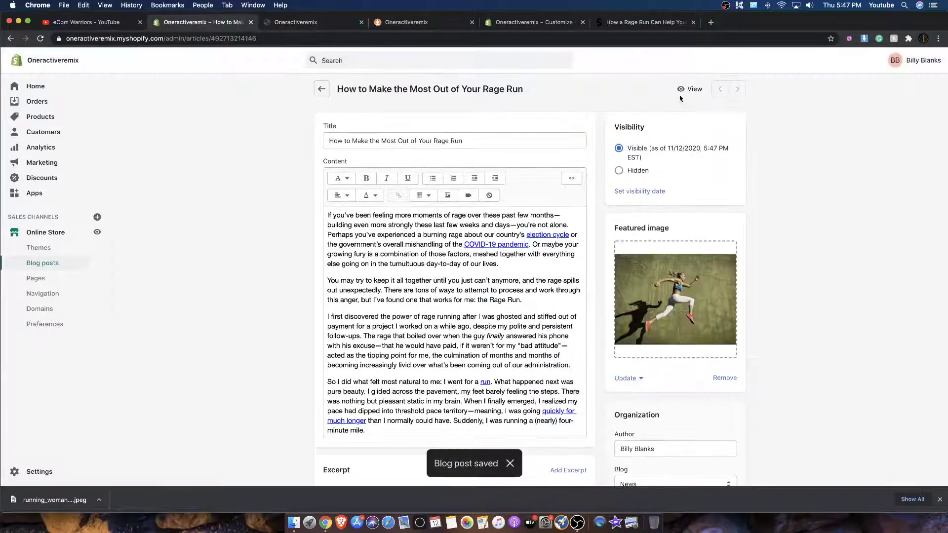
View the published rage run post on the storefront and check its image, text and sidebar.
{"action": "left_click", "coordinate": [684, 91]}
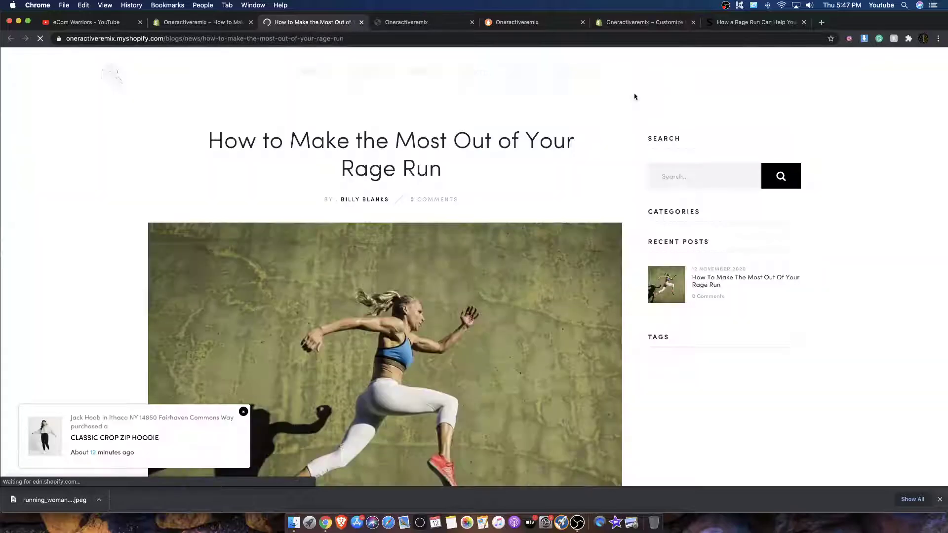
{"action": "scroll", "coordinate": [611, 113], "scroll_direction": "down", "scroll_amount": 5}
{"action": "scroll", "coordinate": [609, 118], "scroll_direction": "down", "scroll_amount": 10}
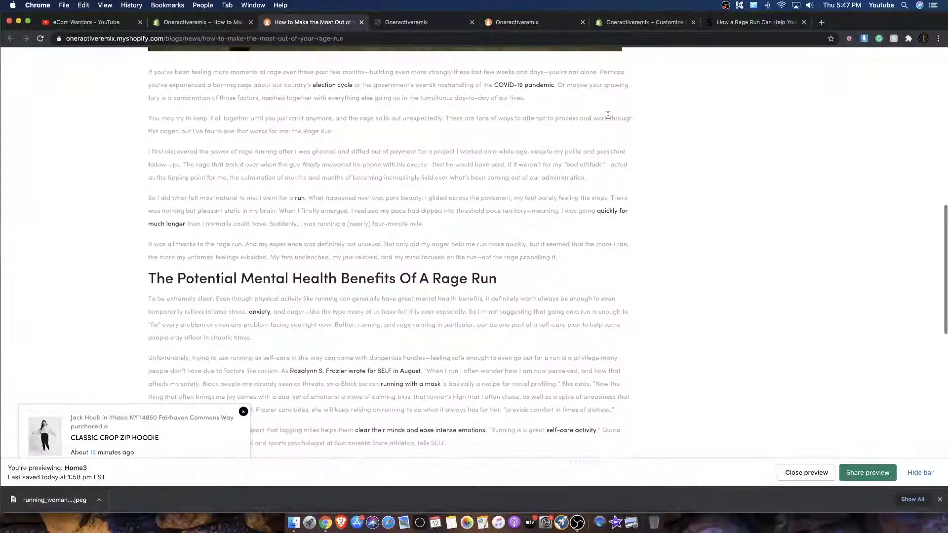
{"action": "scroll", "coordinate": [609, 119], "scroll_direction": "up", "scroll_amount": 15}
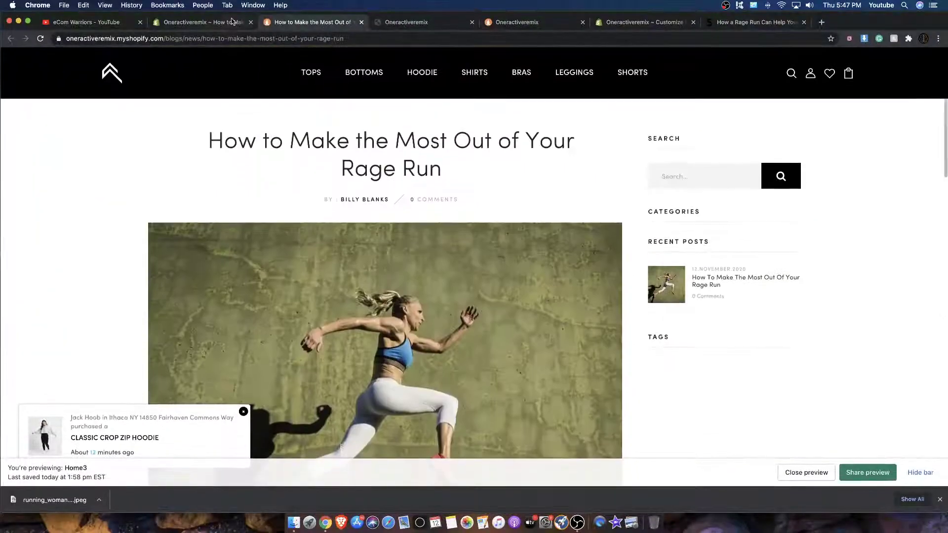
Return to the Shopify blog posts list and start another blog post.
{"action": "left_click", "coordinate": [216, 24]}
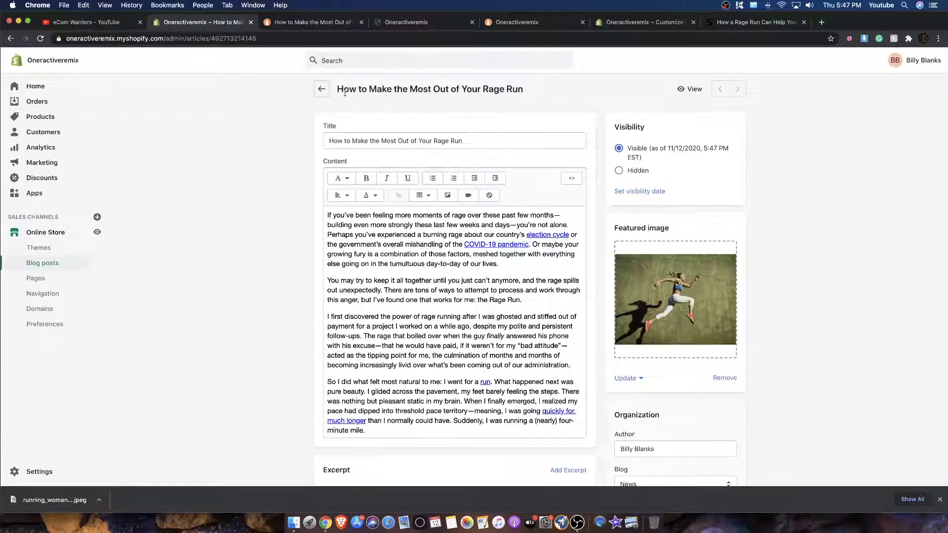
{"action": "left_click", "coordinate": [322, 89]}
{"action": "left_click", "coordinate": [918, 89]}
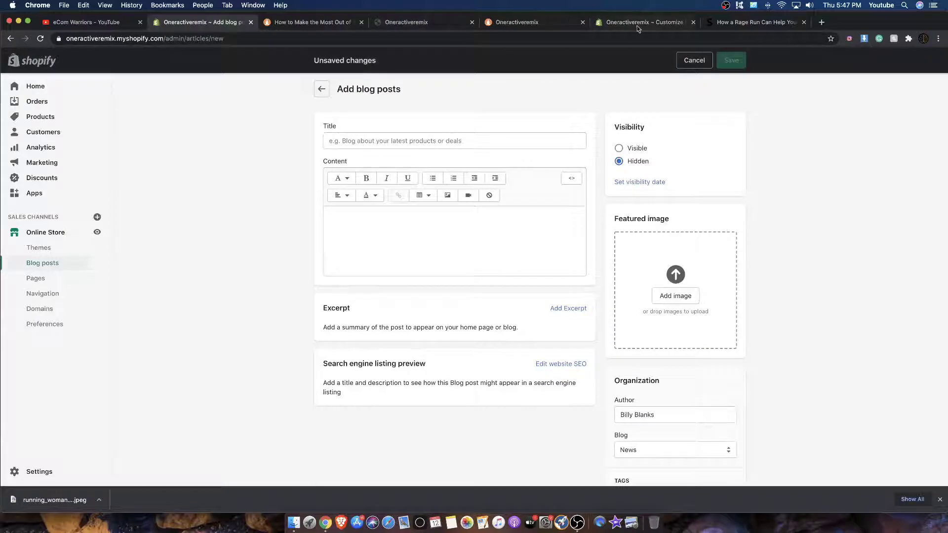
Go back to SELF's Fitness page, open the relaxing exercises article and copy its headline.
{"action": "left_click", "coordinate": [756, 23]}
{"action": "scroll", "coordinate": [379, 197], "scroll_direction": "down", "scroll_amount": 10}
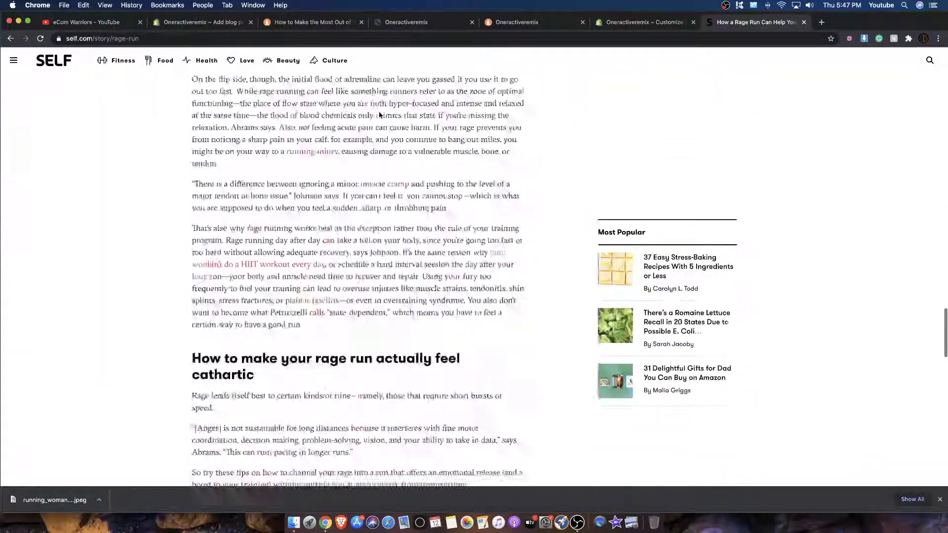
{"action": "scroll", "coordinate": [378, 111], "scroll_direction": "down", "scroll_amount": 15}
{"action": "scroll", "coordinate": [378, 110], "scroll_direction": "up", "scroll_amount": 5}
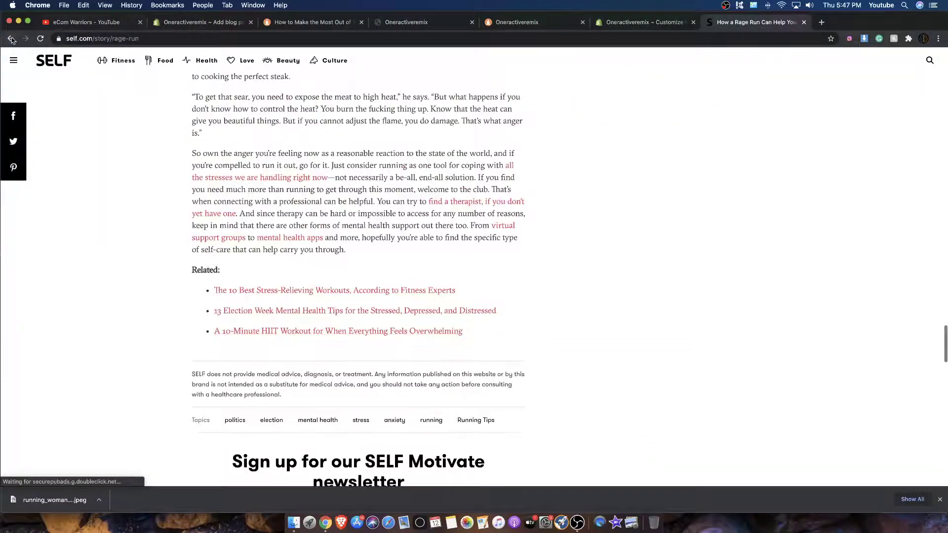
{"action": "left_click", "coordinate": [11, 39]}
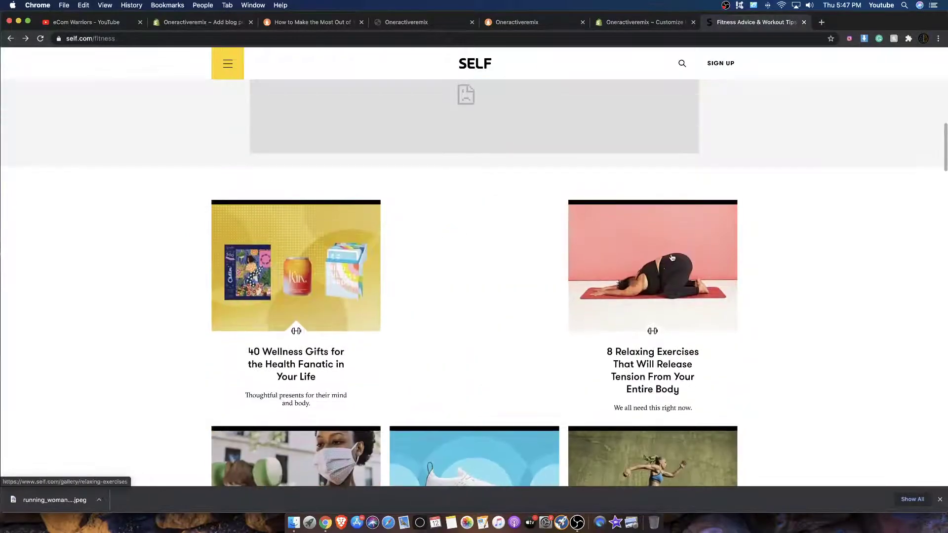
{"action": "left_click", "coordinate": [672, 258]}
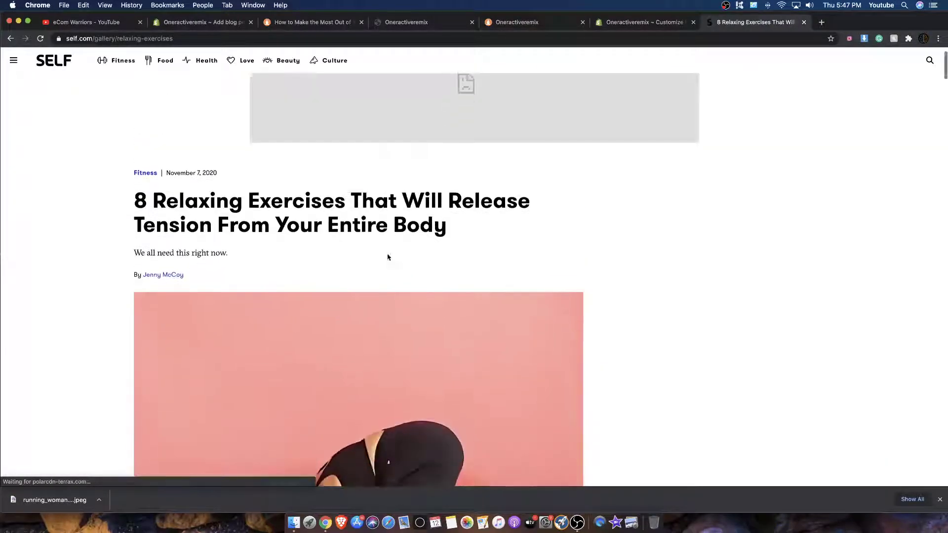
{"action": "left_click_drag", "start_coordinate": [454, 225], "coordinate": [157, 201]}
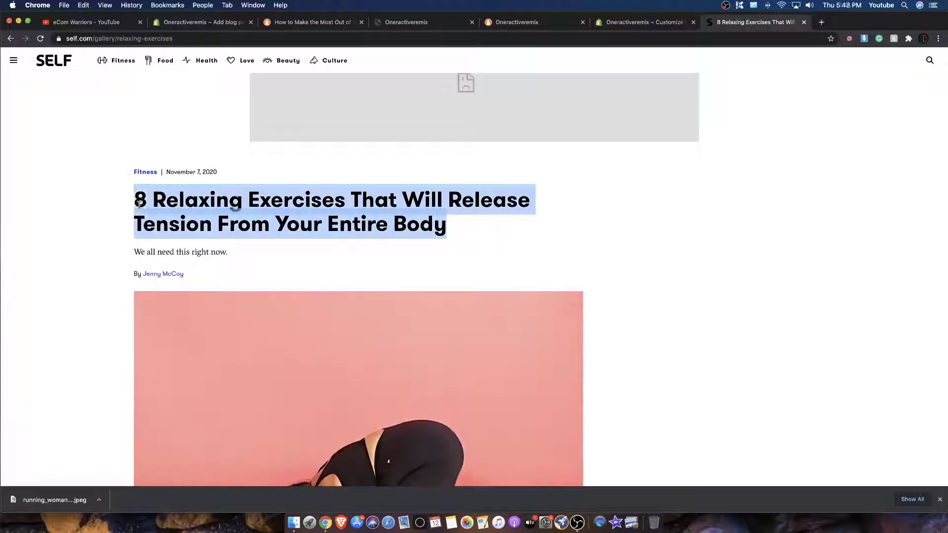
Title the new blog post "8 Relaxing Exercises That Will Release Tension From Your Entire Body".
{"action": "left_click", "coordinate": [211, 22]}
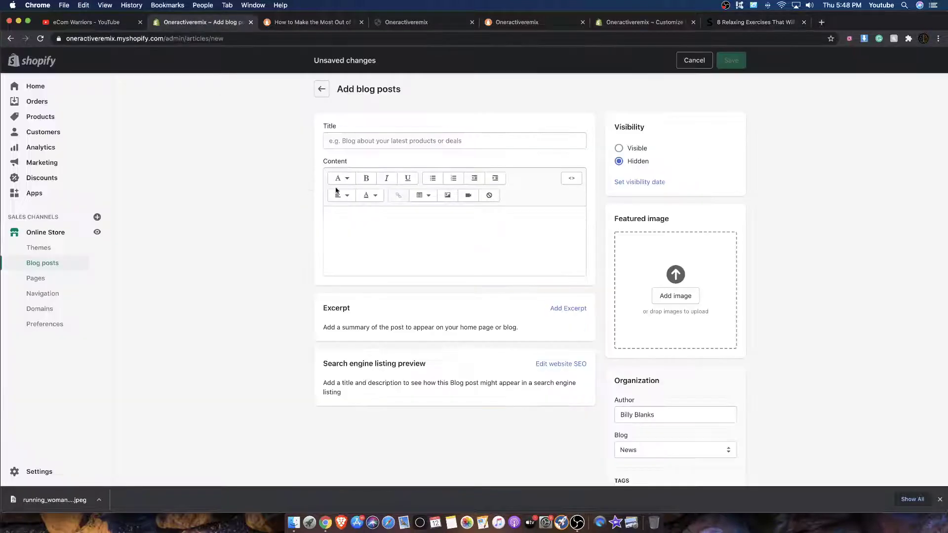
{"action": "left_click", "coordinate": [375, 142]}
{"action": "type", "text": "8 Relaxing Exercises That Will Release Tension From Your Entire Body"}
Download both crops of the child's pose photo from the SELF article and add the square one as the post's featured image.
{"action": "left_click", "coordinate": [779, 25]}
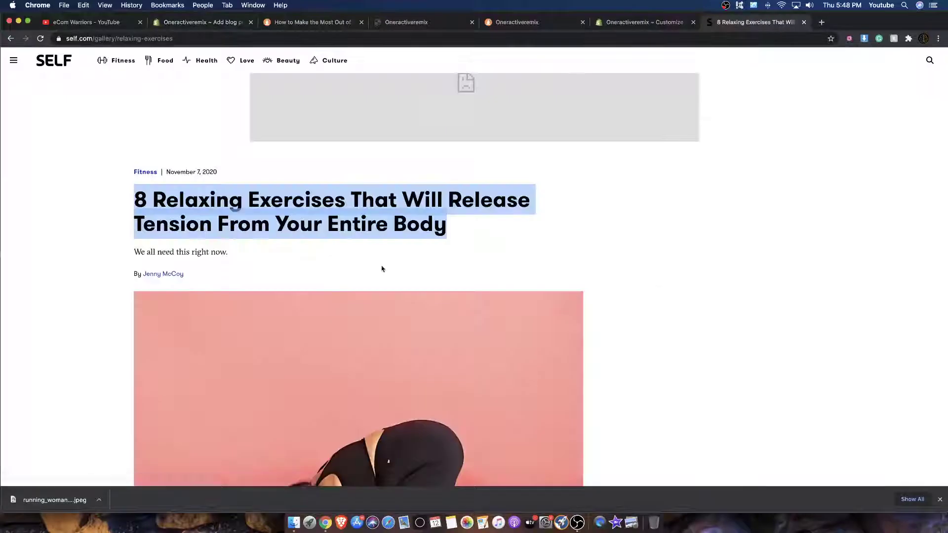
{"action": "scroll", "coordinate": [375, 247], "scroll_direction": "down", "scroll_amount": 5}
{"action": "left_click", "coordinate": [862, 38]}
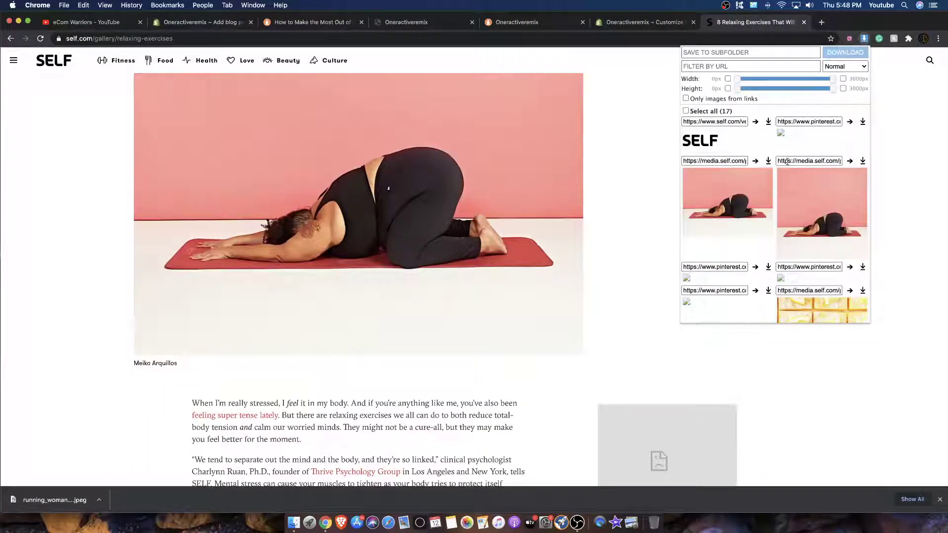
{"action": "left_click", "coordinate": [769, 163]}
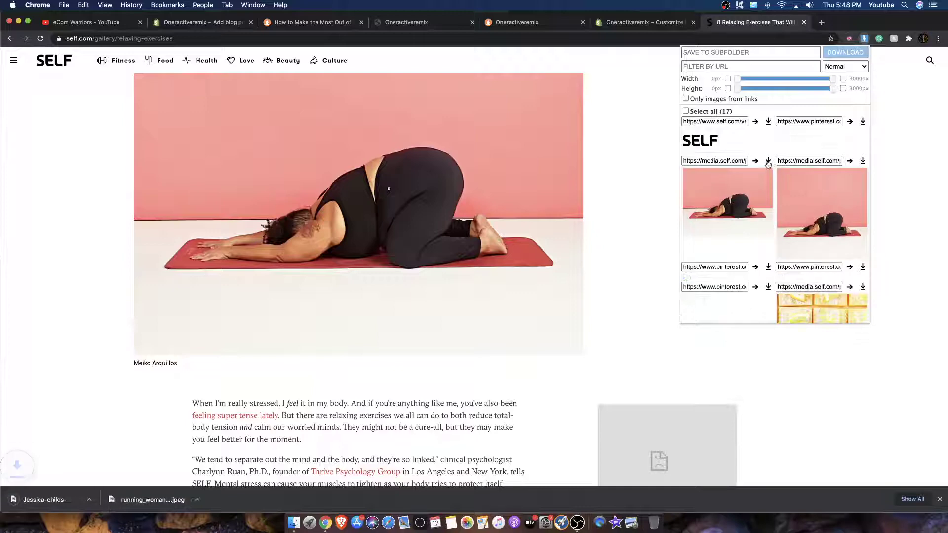
{"action": "scroll", "coordinate": [839, 197], "scroll_direction": "down", "scroll_amount": 10}
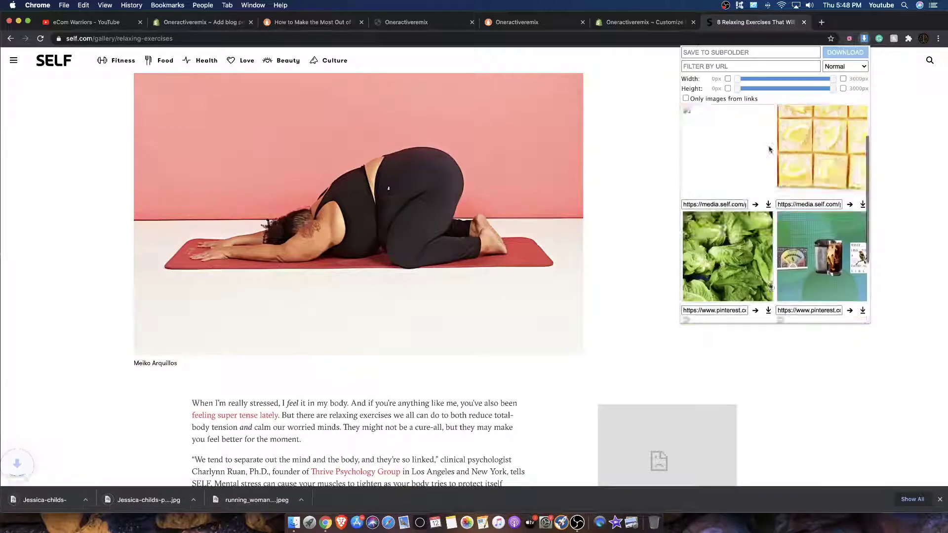
{"action": "left_click", "coordinate": [202, 22]}
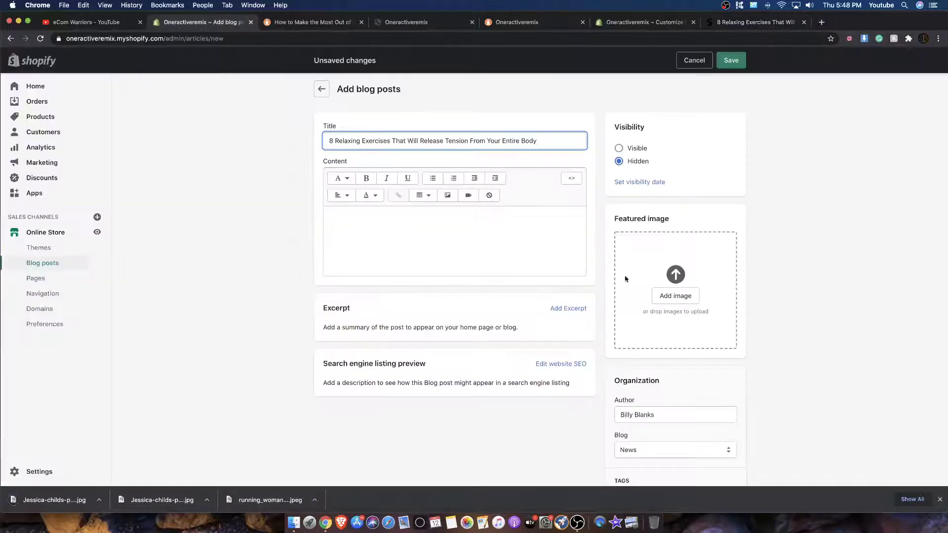
{"action": "left_click_drag", "start_coordinate": [131, 492], "coordinate": [662, 331]}
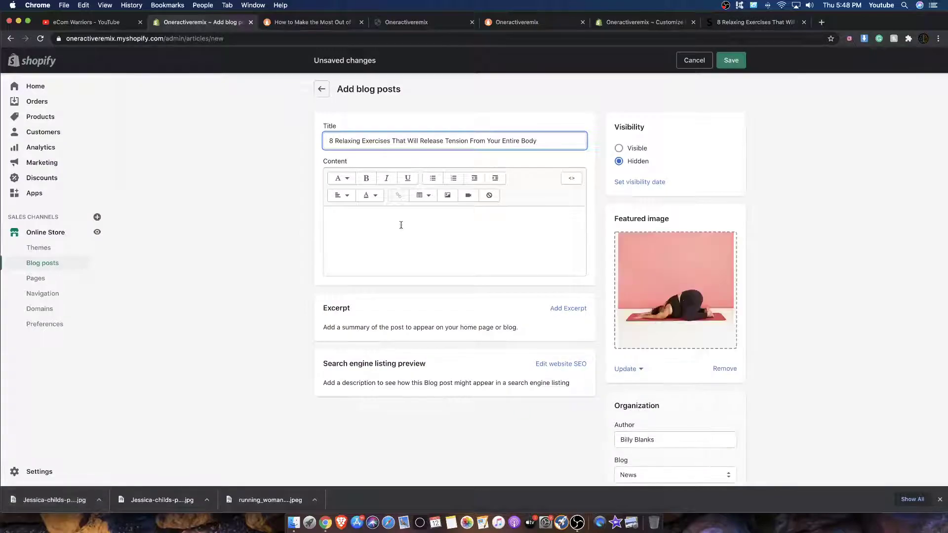
Copy the SELF article's body text from the opening paragraph through the exercises and paste it into the post's content.
{"action": "left_click", "coordinate": [718, 25]}
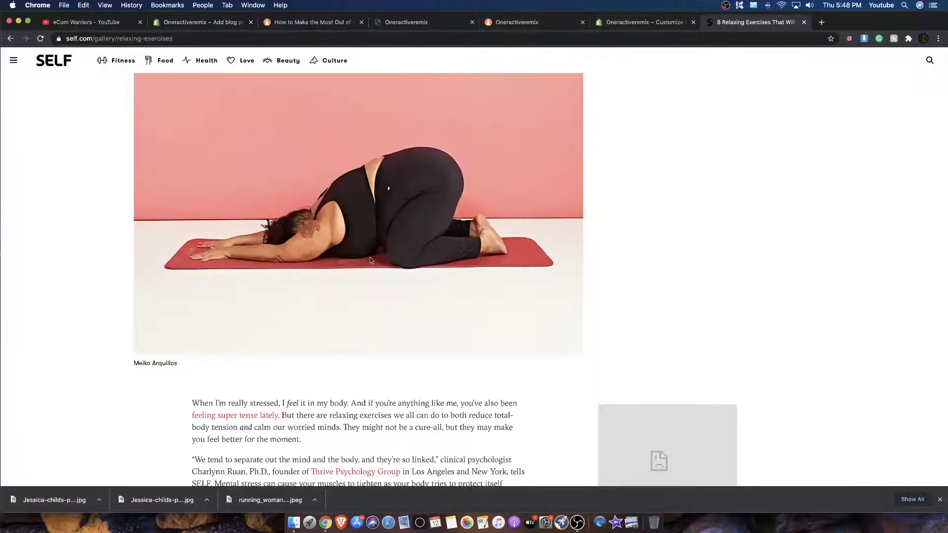
{"action": "scroll", "coordinate": [241, 223], "scroll_direction": "down", "scroll_amount": 8}
{"action": "scroll", "coordinate": [241, 223], "scroll_direction": "up", "scroll_amount": 5}
{"action": "left_click_drag", "start_coordinate": [513, 481], "coordinate": [199, 260]}
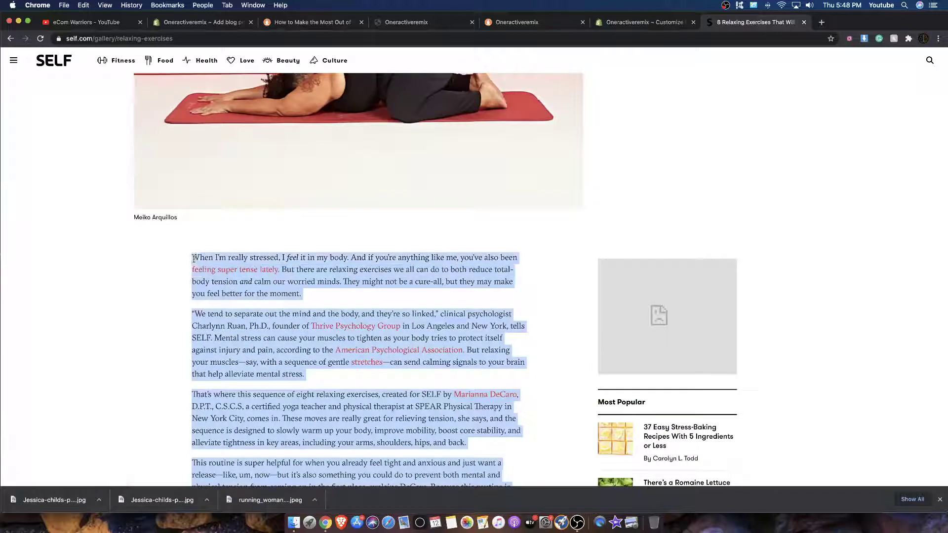
{"action": "scroll", "coordinate": [194, 259], "scroll_direction": "down", "scroll_amount": 20}
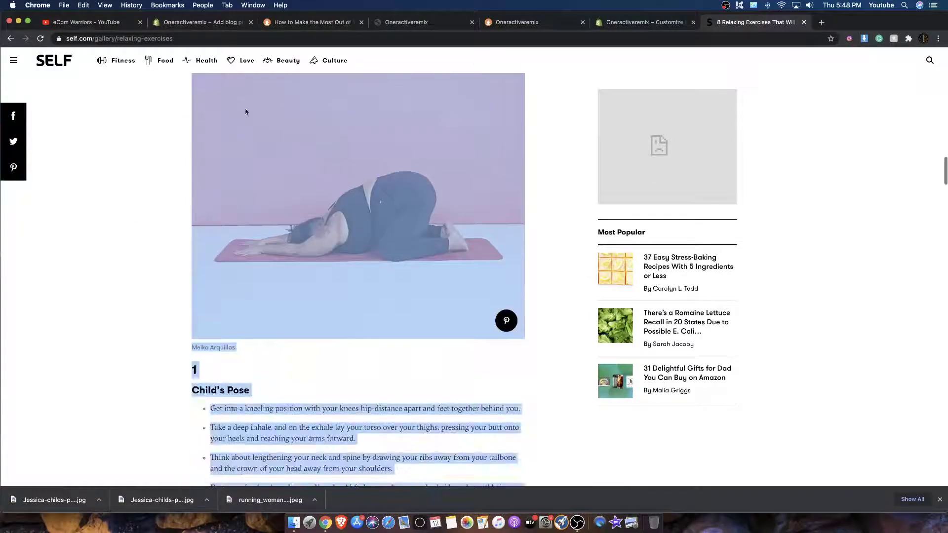
{"action": "left_click", "coordinate": [198, 26]}
{"action": "left_click", "coordinate": [410, 244]}
{"action": "key", "text": "super+v"}
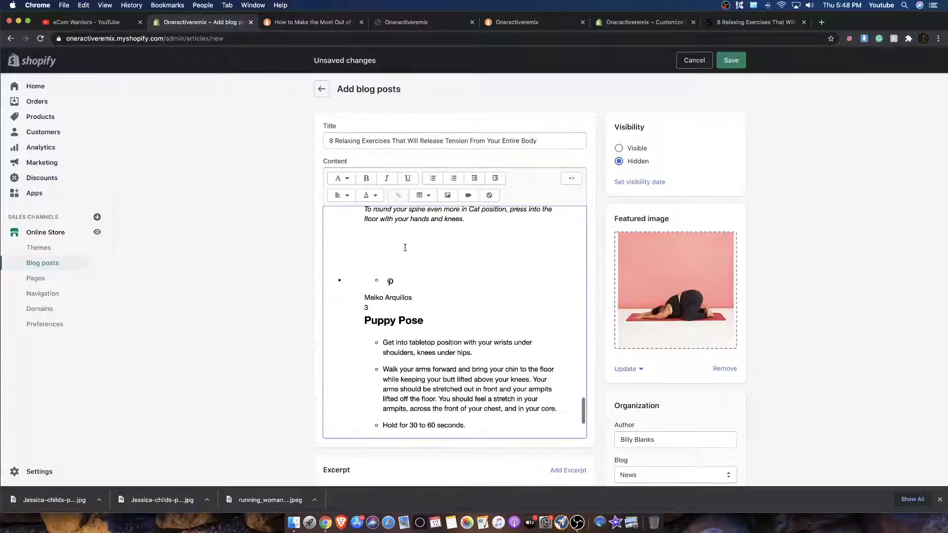
Clean up the pasted content by deleting the leftover empty bullet and Pinterest icon above the Child's Pose section.
{"action": "scroll", "coordinate": [405, 247], "scroll_direction": "up", "scroll_amount": 15}
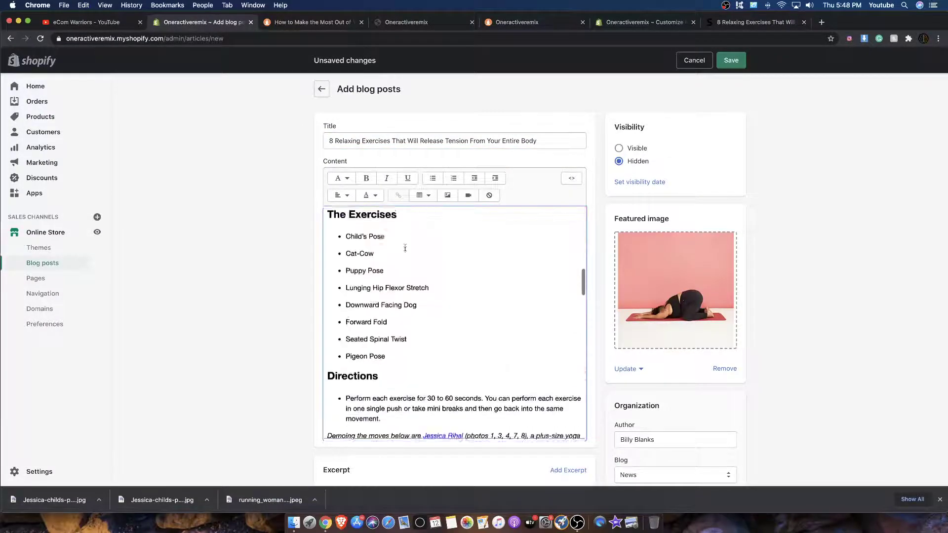
{"action": "left_click", "coordinate": [407, 249]}
{"action": "key", "text": "BackSpace"}
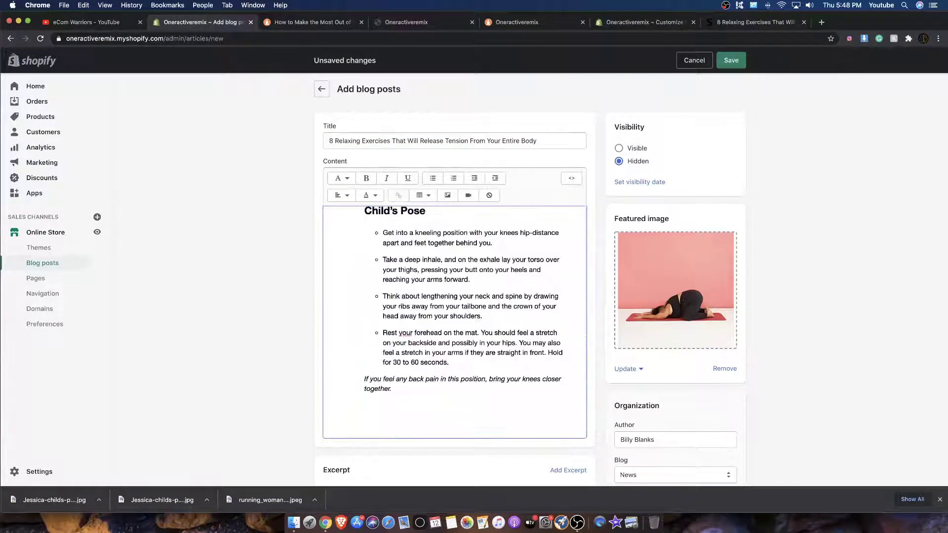
{"action": "scroll", "coordinate": [418, 260], "scroll_direction": "up", "scroll_amount": 3}
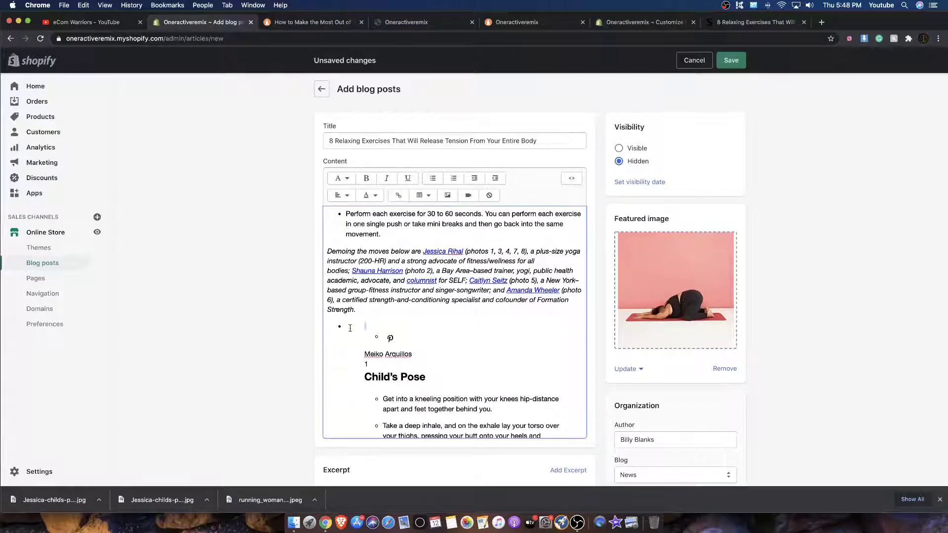
{"action": "key", "text": "BackSpace"}
{"action": "key", "text": "BackSpace"}
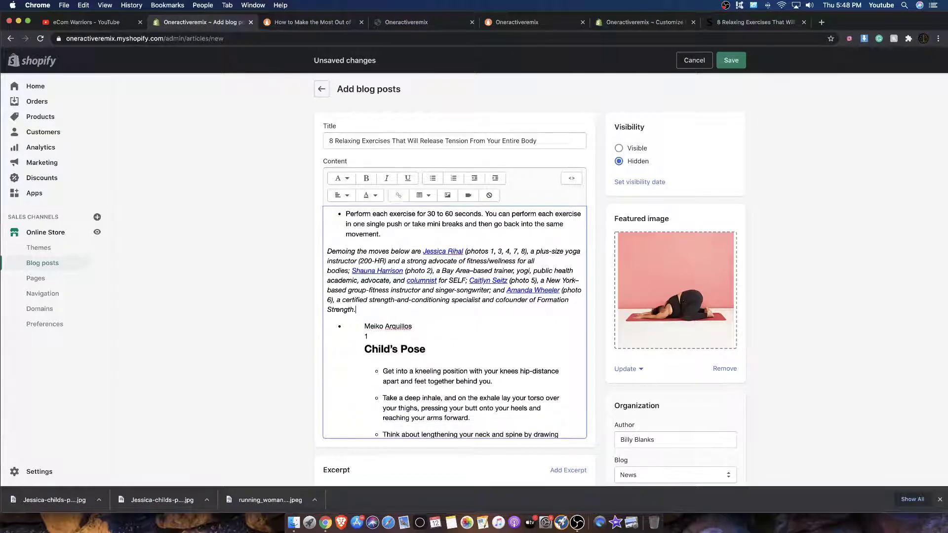
Save the relaxing exercises post, set its visibility to Visible and save it again.
{"action": "left_click", "coordinate": [718, 66]}
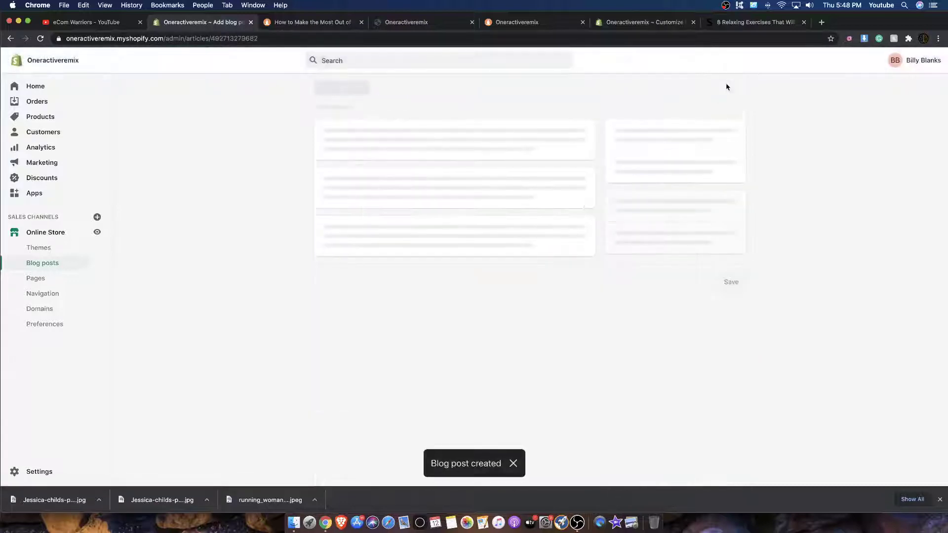
{"action": "left_click", "coordinate": [618, 193]}
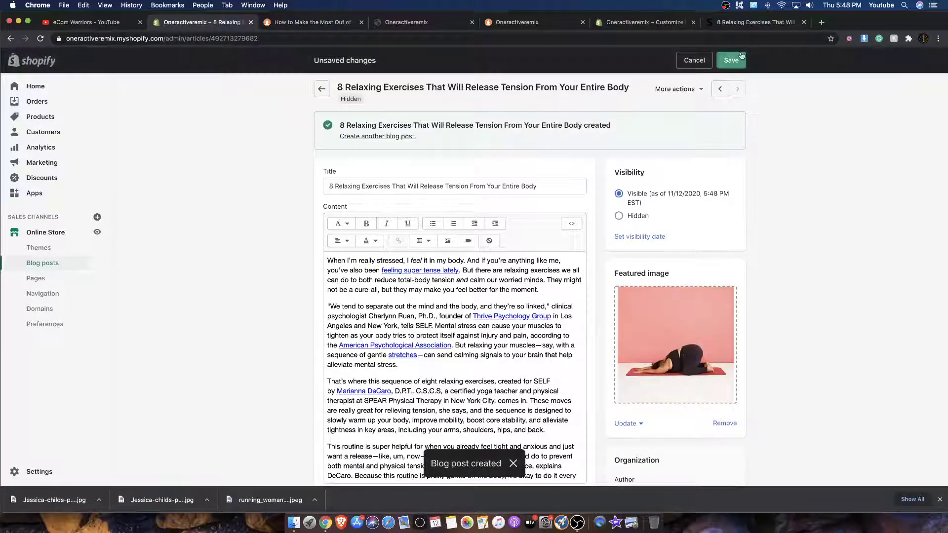
{"action": "left_click", "coordinate": [740, 57]}
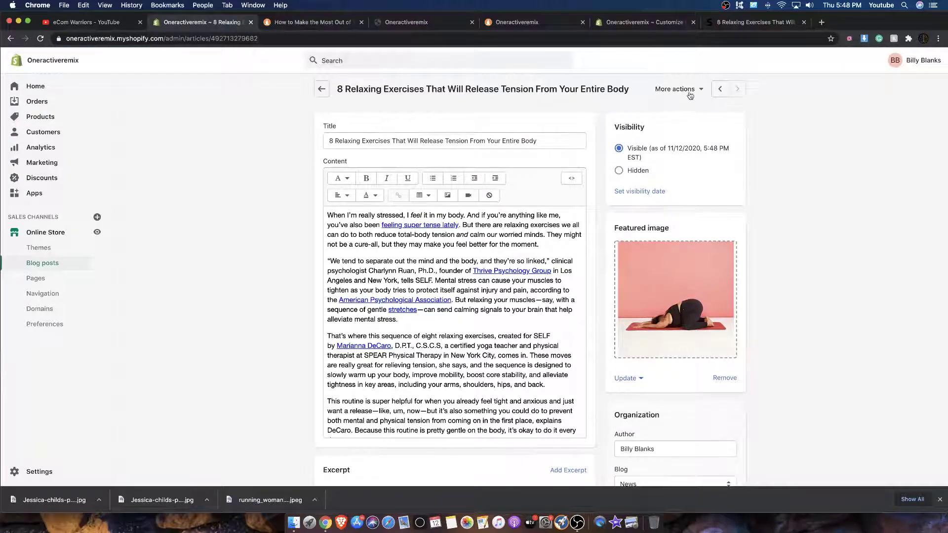
View the relaxing exercises post on the storefront to check its featured image, then return to the post editor.
{"action": "left_click", "coordinate": [680, 108]}
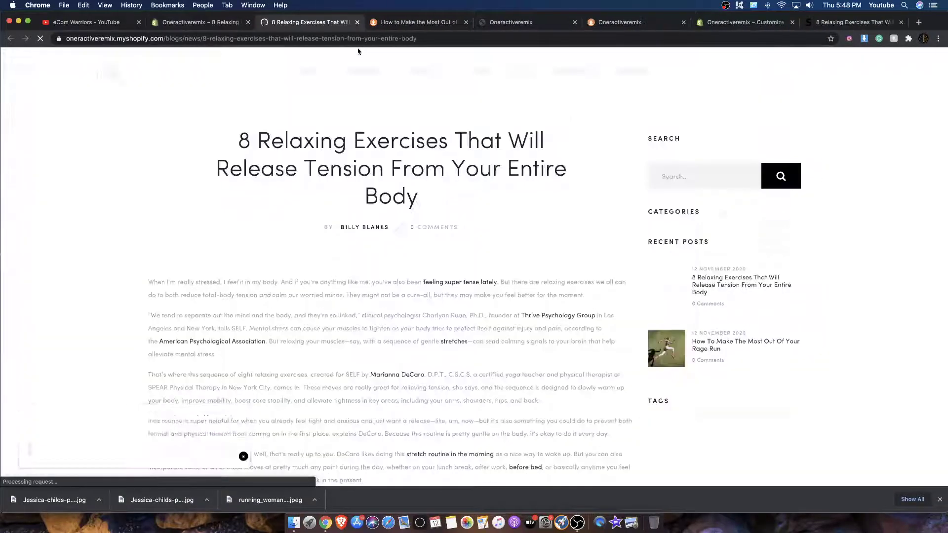
{"action": "scroll", "coordinate": [361, 278], "scroll_direction": "down", "scroll_amount": 2}
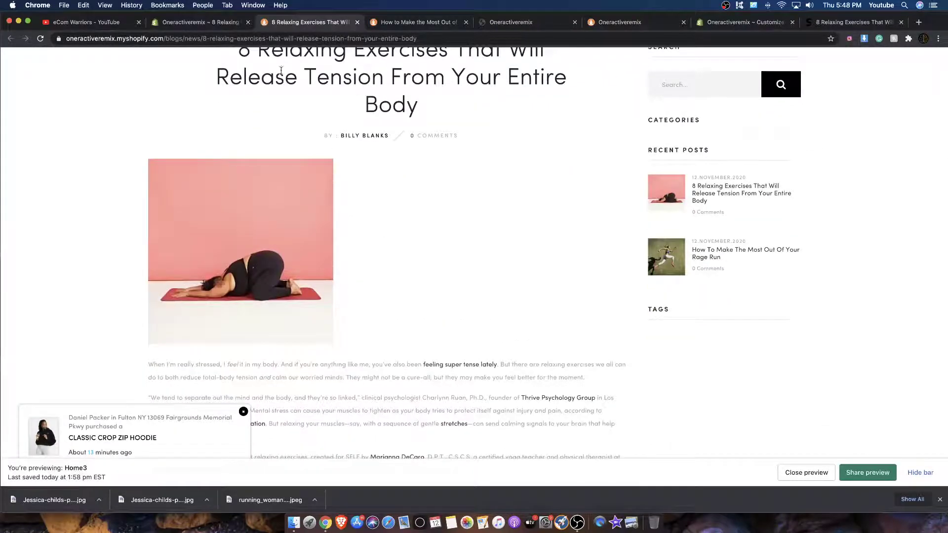
{"action": "key", "text": "super+alt+Left"}
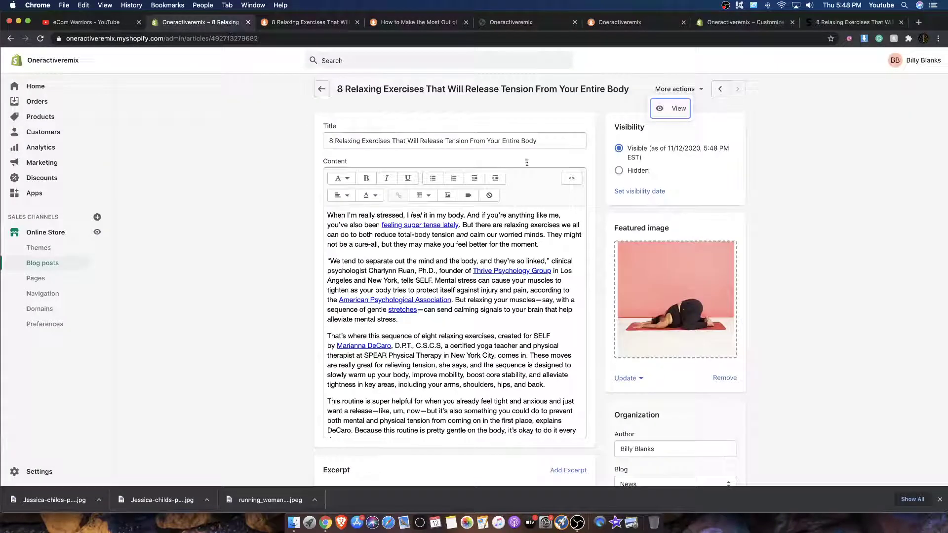
Replace the featured image with the landscape crop of the child's pose photo, save the post and view it on the storefront.
{"action": "left_click", "coordinate": [723, 378]}
{"action": "left_click_drag", "start_coordinate": [174, 502], "coordinate": [659, 320]}
{"action": "left_click", "coordinate": [731, 61]}
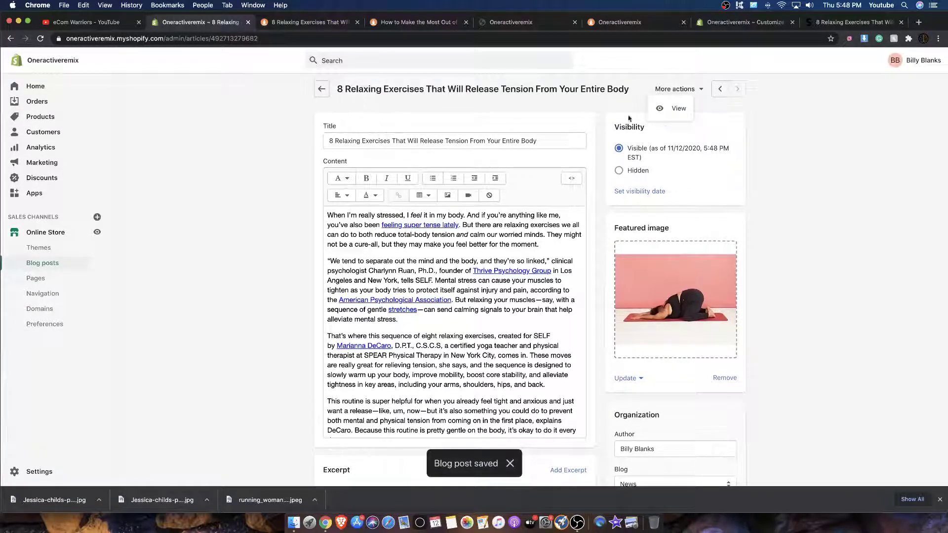
{"action": "left_click", "coordinate": [676, 109]}
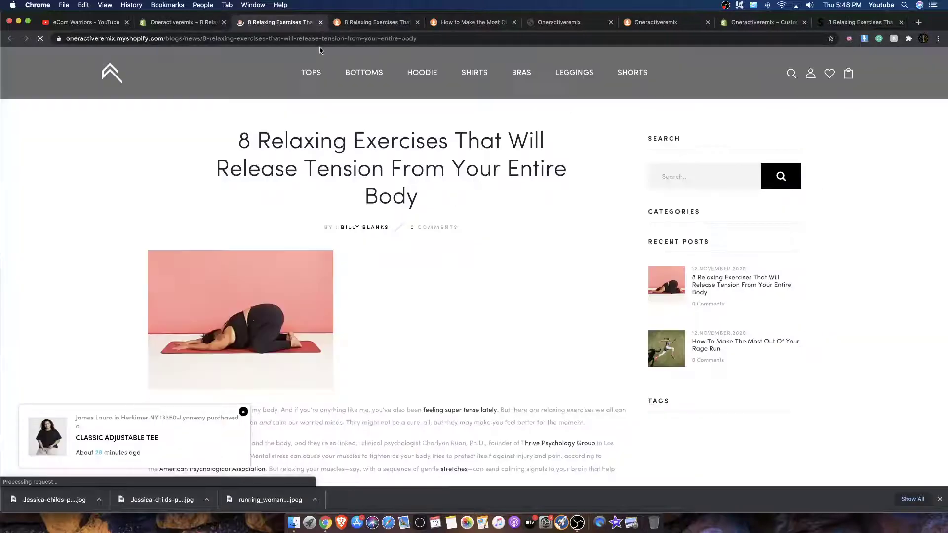
Put the square photo back as the featured image, save, and check the storefront post down to its related posts.
{"action": "left_click", "coordinate": [207, 22]}
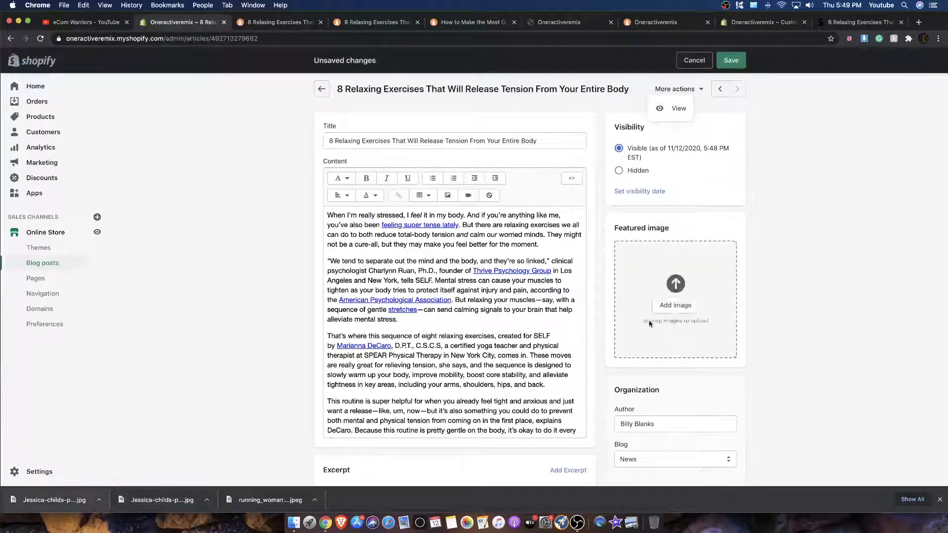
{"action": "left_click", "coordinate": [731, 62]}
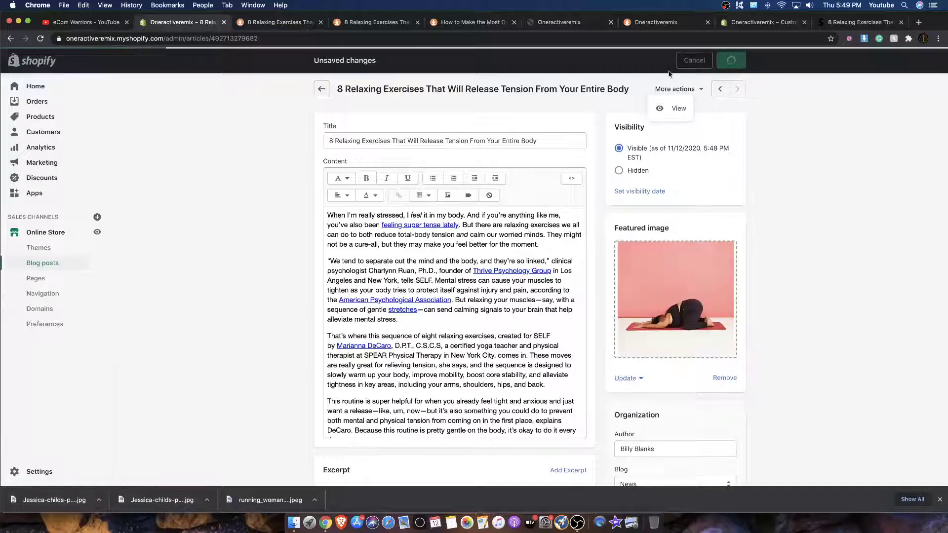
{"action": "left_click", "coordinate": [681, 111]}
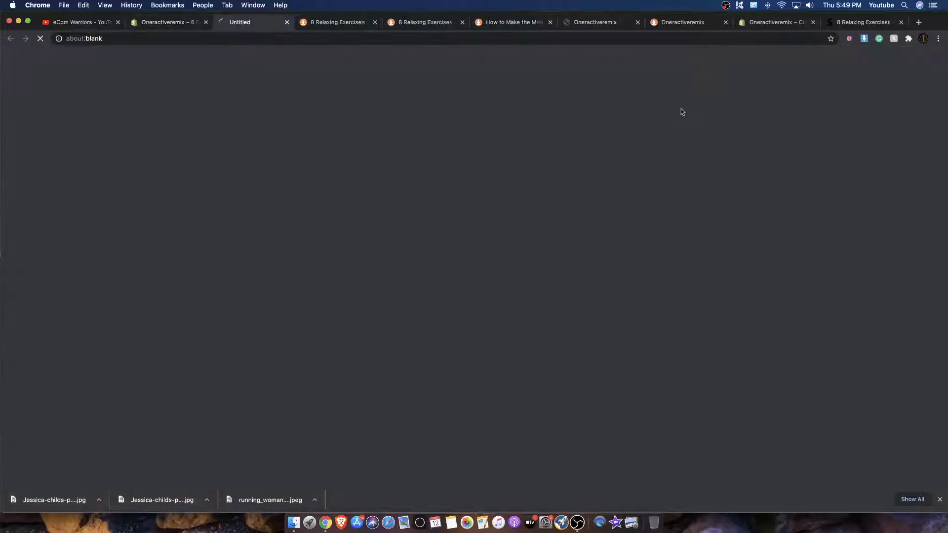
{"action": "scroll", "coordinate": [399, 199], "scroll_direction": "down", "scroll_amount": 2}
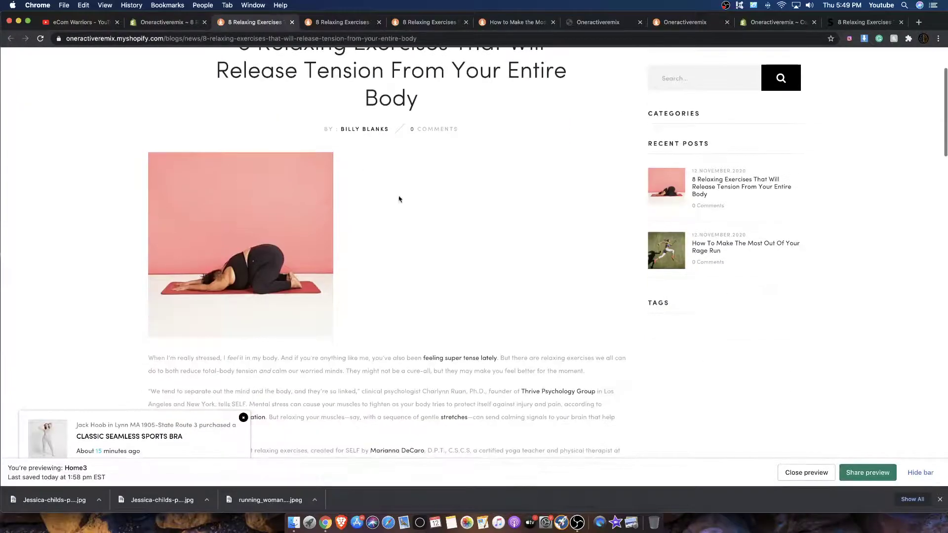
{"action": "scroll", "coordinate": [253, 232], "scroll_direction": "down", "scroll_amount": 20}
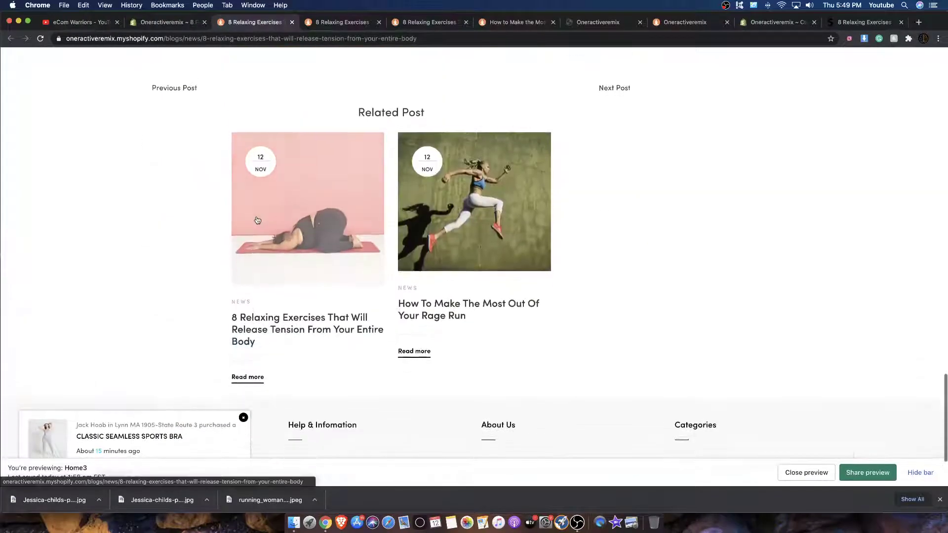
{"action": "scroll", "coordinate": [717, 178], "scroll_direction": "up", "scroll_amount": 20}
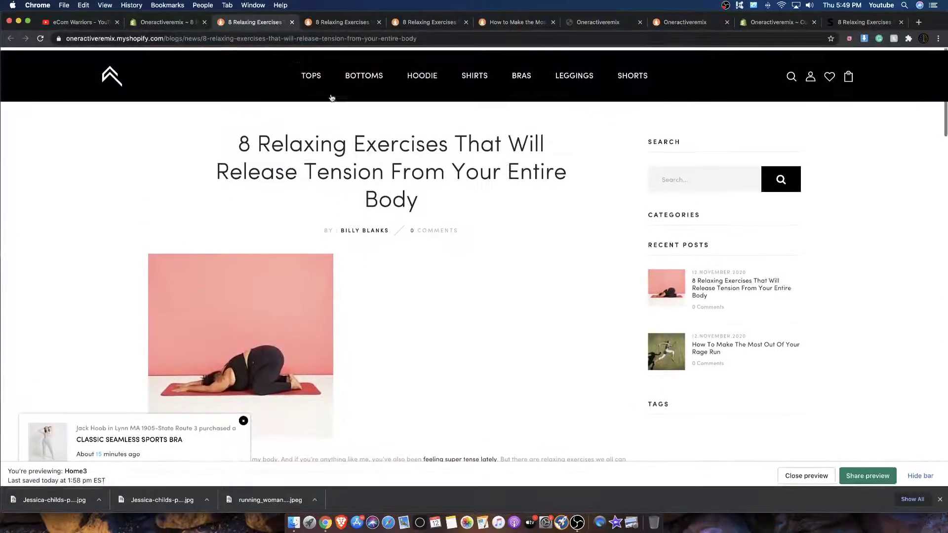
Go back to the Shopify blog posts list and start a third blog post.
{"action": "left_click", "coordinate": [189, 25]}
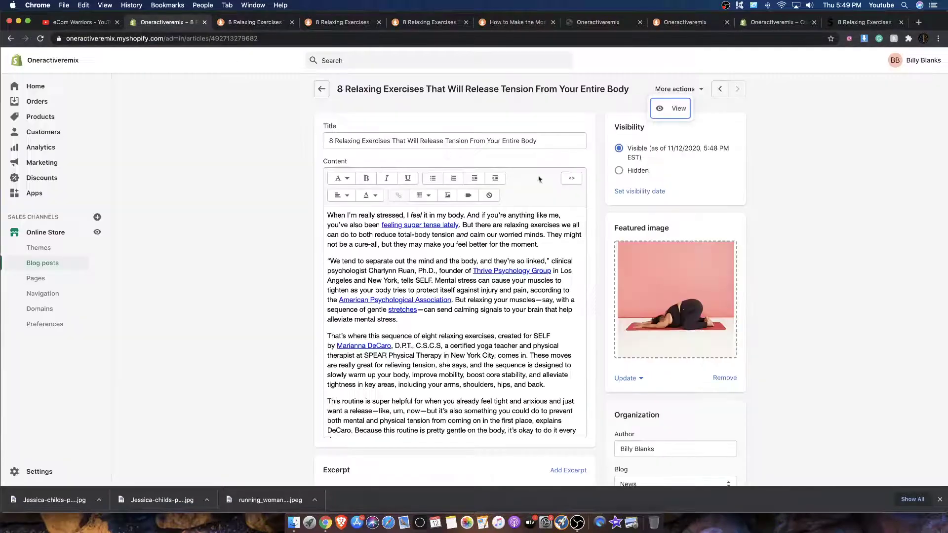
{"action": "left_click", "coordinate": [321, 88]}
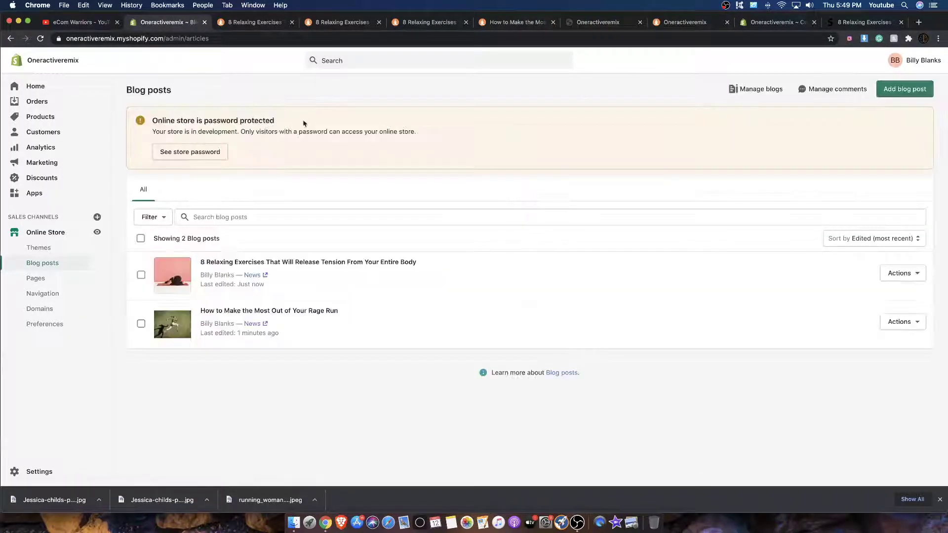
{"action": "left_click", "coordinate": [920, 85]}
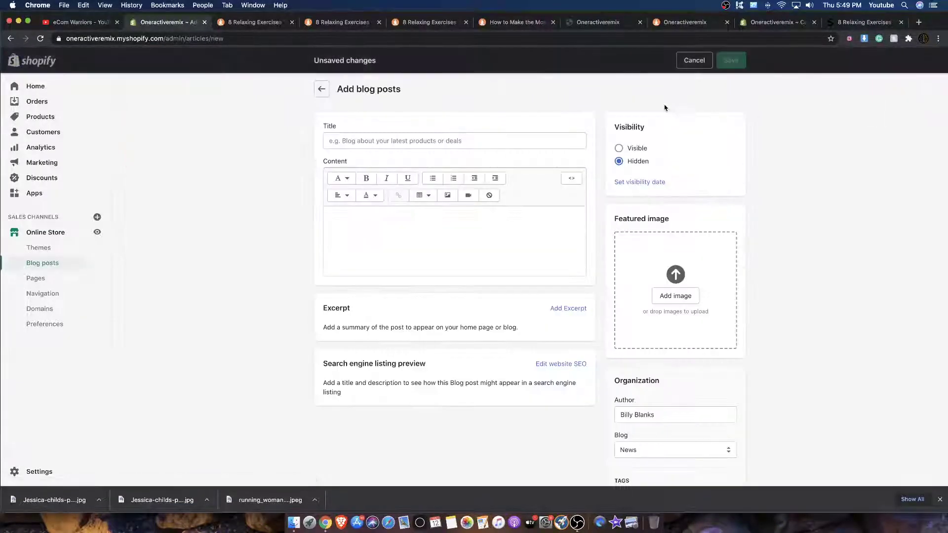
Return to SELF's fitness listing and open the article "The 10 Best Stress-Relieving Workouts, According to Fitness Experts".
{"action": "left_click", "coordinate": [772, 22]}
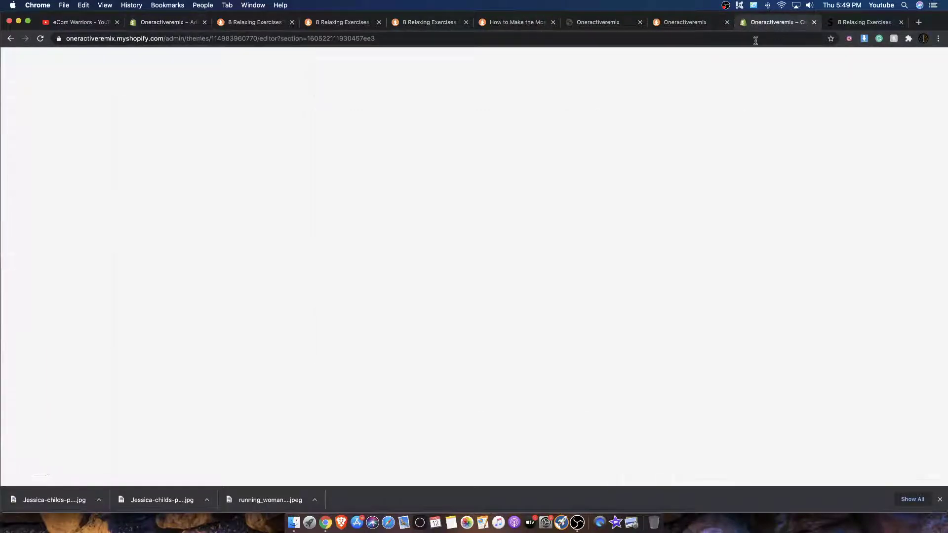
{"action": "key", "text": "ctrl+Tab"}
{"action": "scroll", "coordinate": [303, 250], "scroll_direction": "down", "scroll_amount": 18}
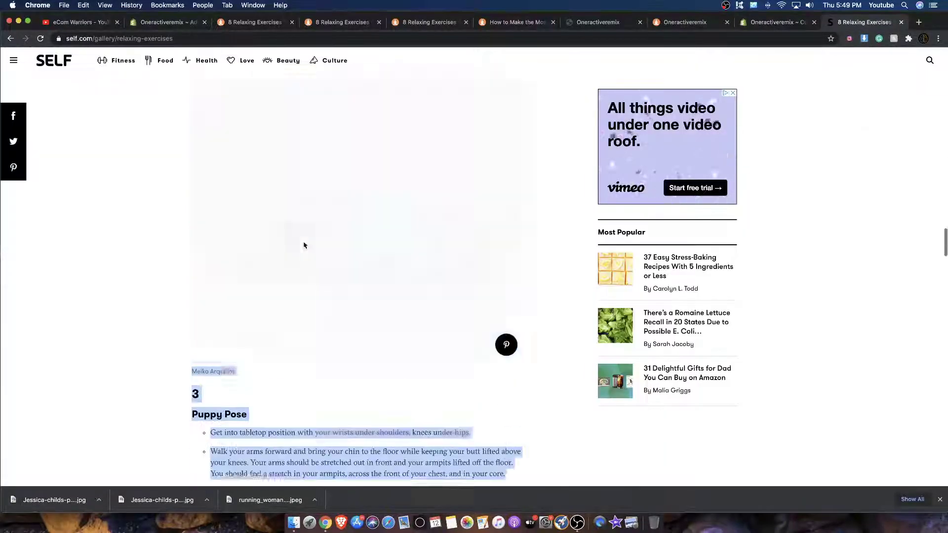
{"action": "left_click", "coordinate": [10, 39]}
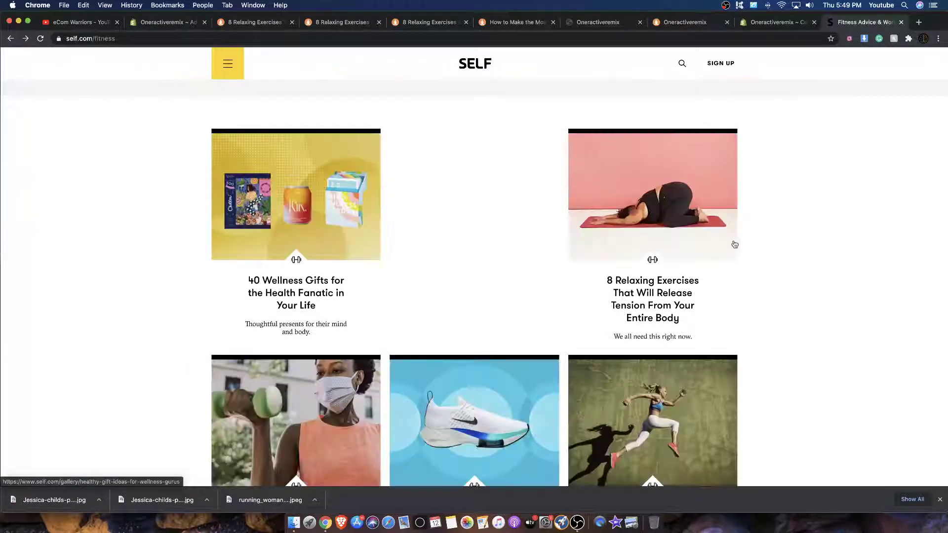
{"action": "scroll", "coordinate": [784, 235], "scroll_direction": "down", "scroll_amount": 12}
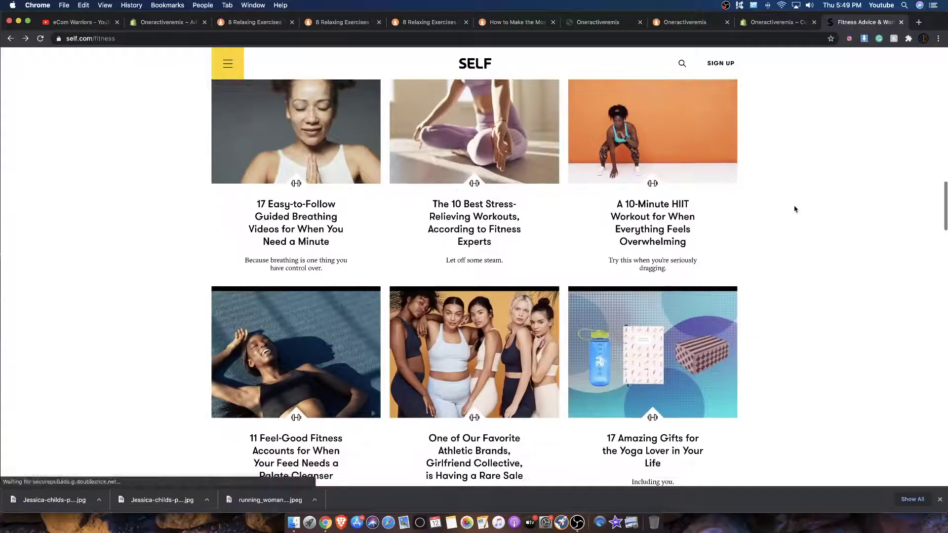
{"action": "left_click", "coordinate": [468, 174]}
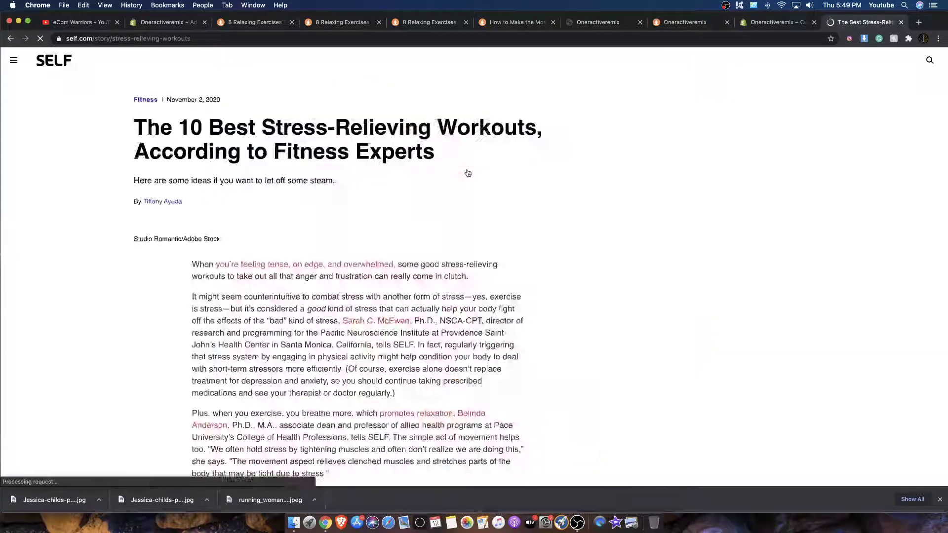
Copy the article's headline into the new blog post as its title.
{"action": "left_click_drag", "start_coordinate": [434, 190], "coordinate": [136, 243]}
{"action": "key", "text": "super+c"}
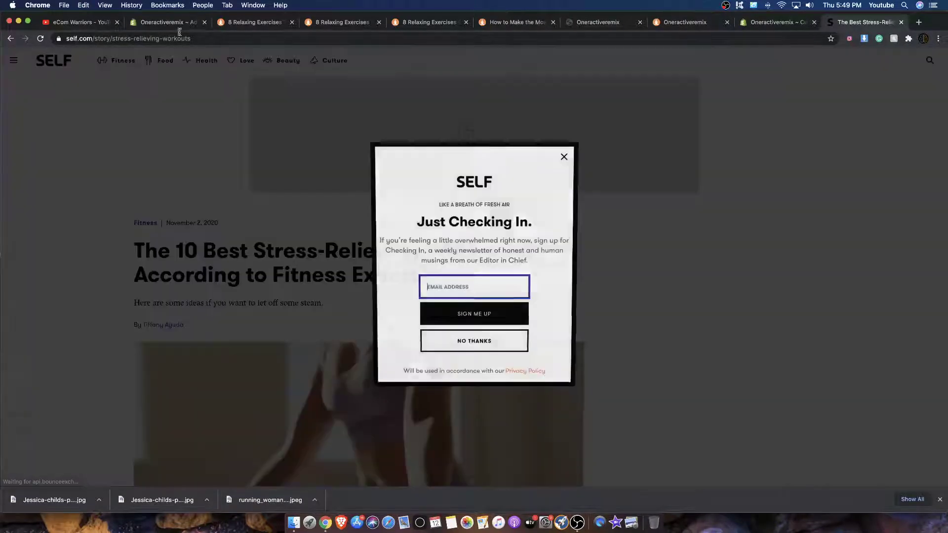
{"action": "left_click", "coordinate": [166, 22]}
{"action": "left_click", "coordinate": [402, 136]}
{"action": "key", "text": "super+v"}
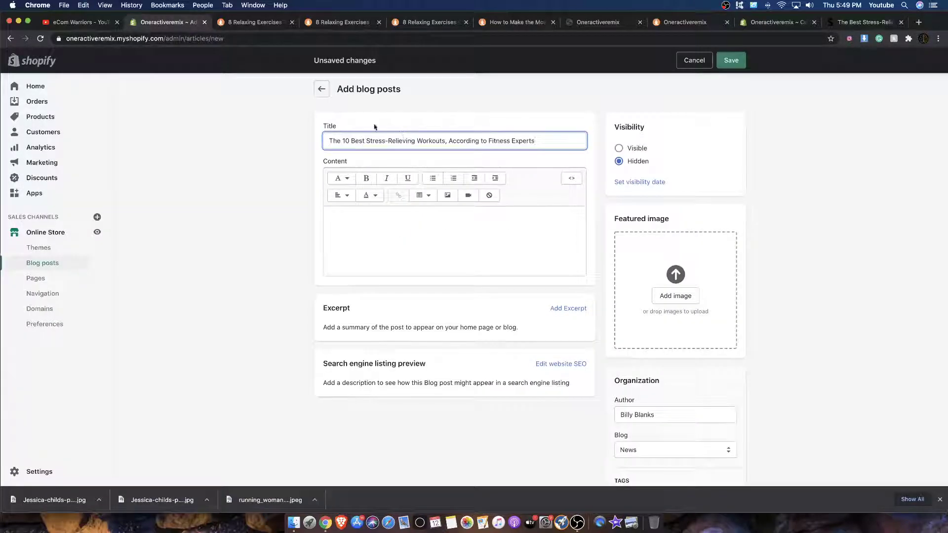
Download the article's lead yoga photo with the image downloader and add yoga_exercise.jpeg as the post's featured image.
{"action": "left_click", "coordinate": [842, 24]}
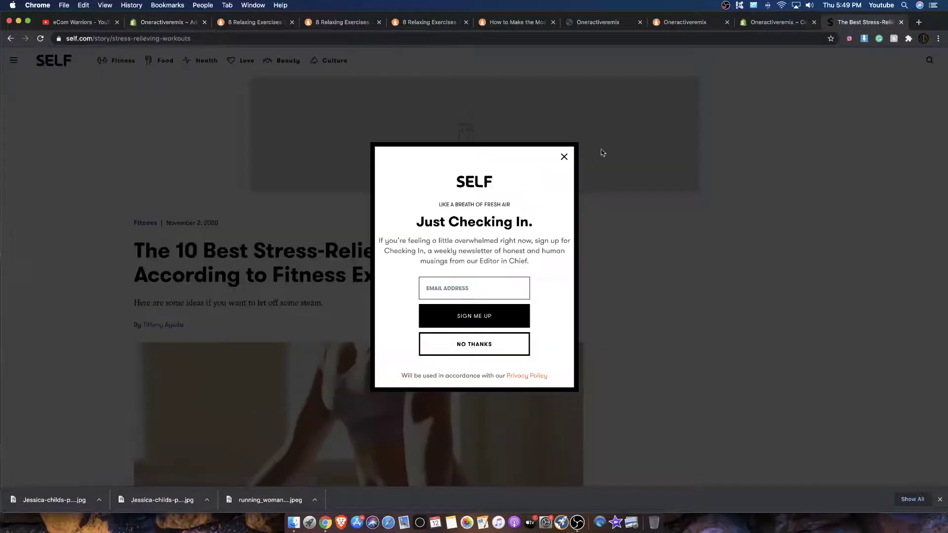
{"action": "left_click", "coordinate": [563, 155]}
{"action": "left_click", "coordinate": [864, 39]}
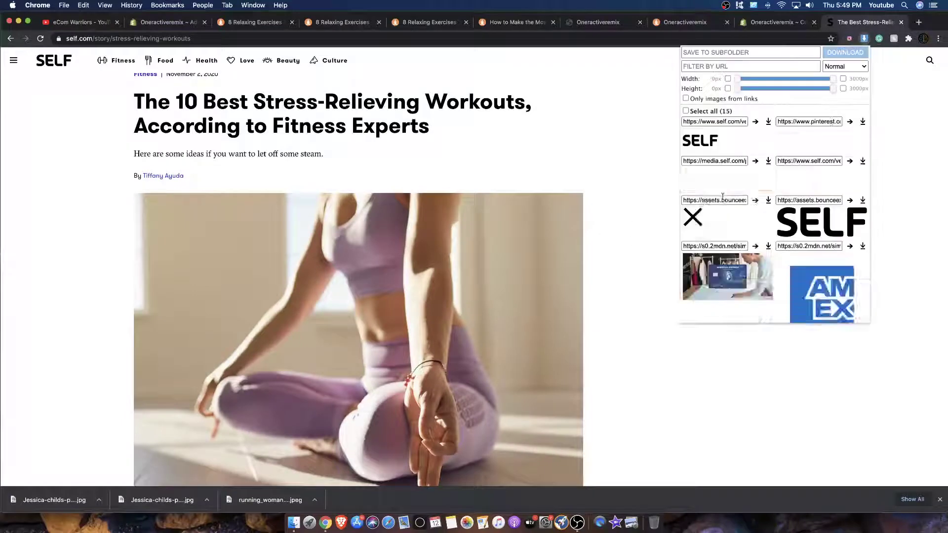
{"action": "left_click", "coordinate": [768, 161]}
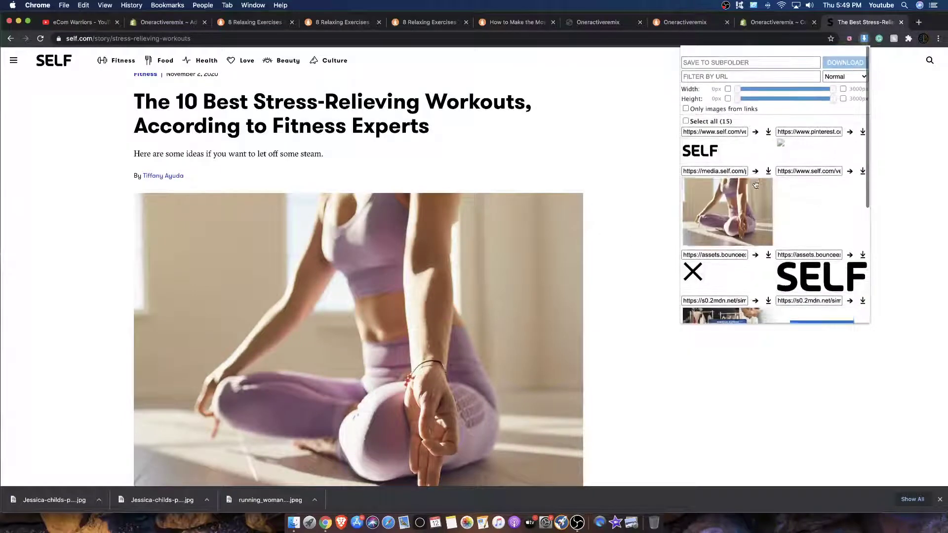
{"action": "left_click", "coordinate": [198, 22]}
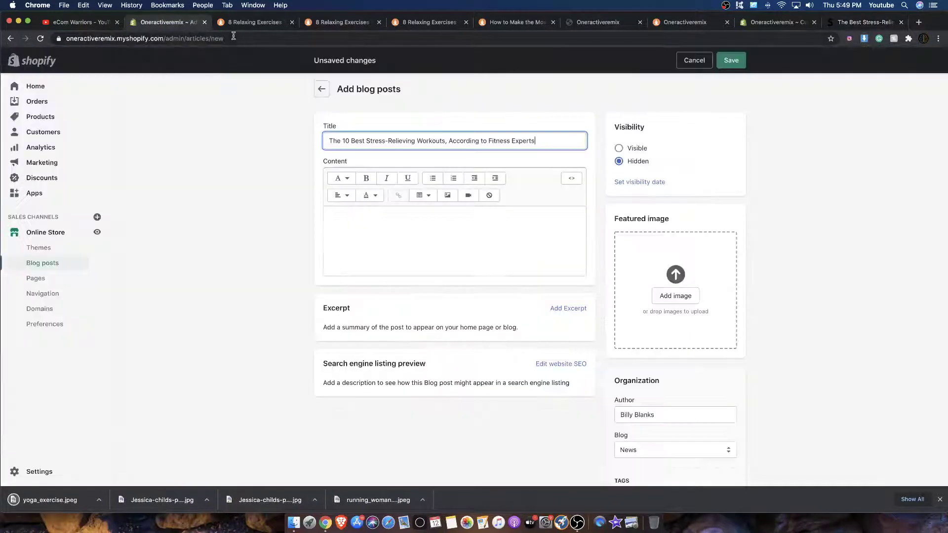
{"action": "left_click_drag", "start_coordinate": [599, 312], "coordinate": [730, 270]}
Copy the article text from the introduction through section 5, "Your favorite sport", into the post's content.
{"action": "left_click", "coordinate": [863, 22]}
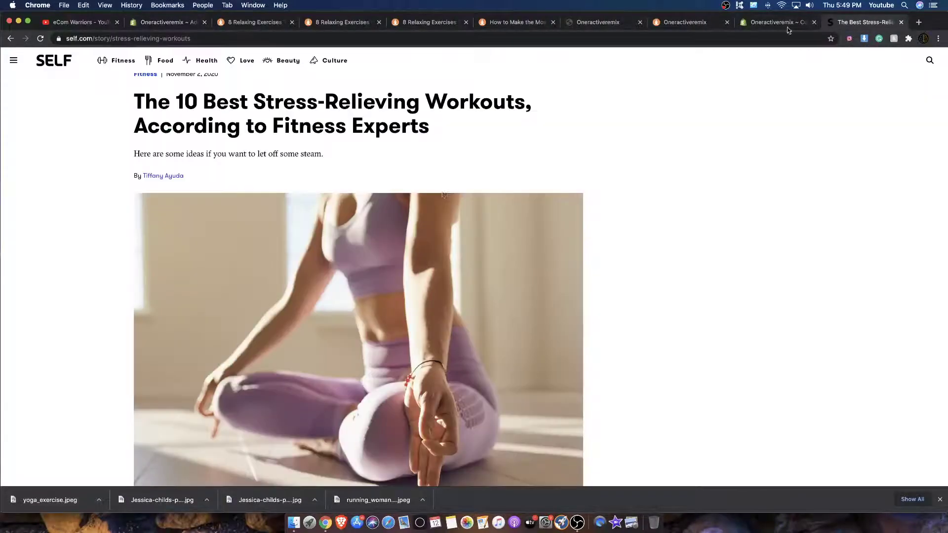
{"action": "scroll", "coordinate": [346, 247], "scroll_direction": "down", "scroll_amount": 10}
{"action": "left_click_drag", "start_coordinate": [192, 114], "coordinate": [375, 431]}
{"action": "scroll", "coordinate": [351, 378], "scroll_direction": "down", "scroll_amount": 15}
{"action": "scroll", "coordinate": [350, 390], "scroll_direction": "down", "scroll_amount": 5}
{"action": "scroll", "coordinate": [375, 421], "scroll_direction": "down", "scroll_amount": 3}
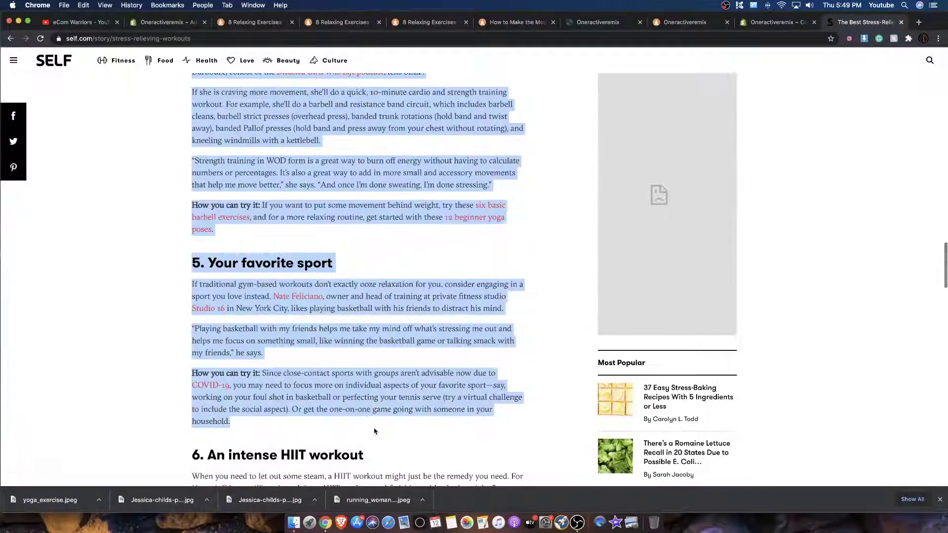
{"action": "left_click", "coordinate": [184, 26]}
{"action": "key", "text": "super+v"}
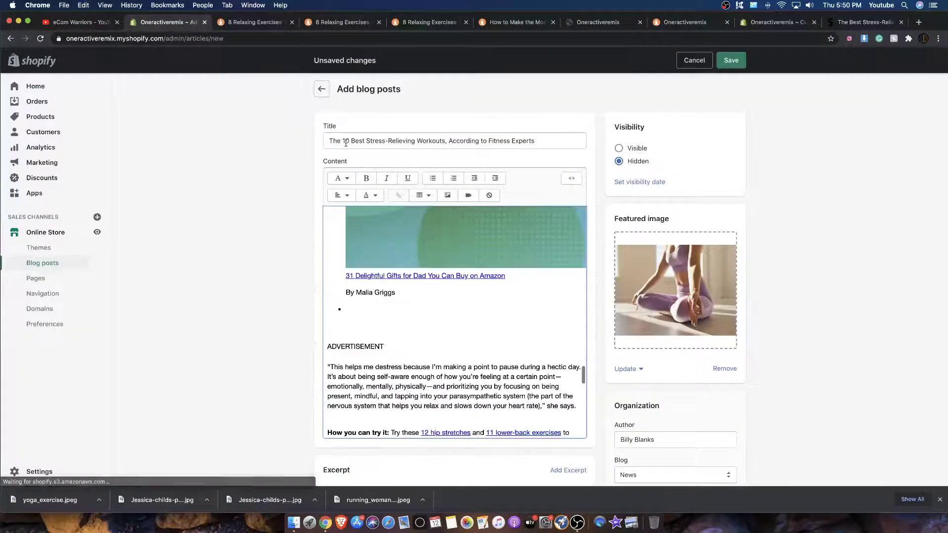
Retitle the post "The 5 Best Stress-Relieving Workouts, According to Fitness Experts", save it, then make it visible and save again.
{"action": "left_click", "coordinate": [361, 143]}
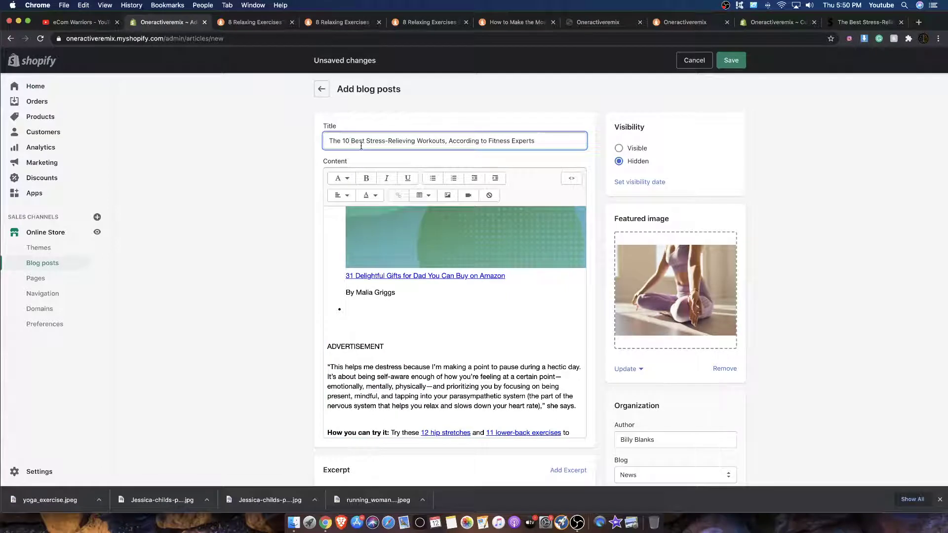
{"action": "left_click", "coordinate": [730, 60]}
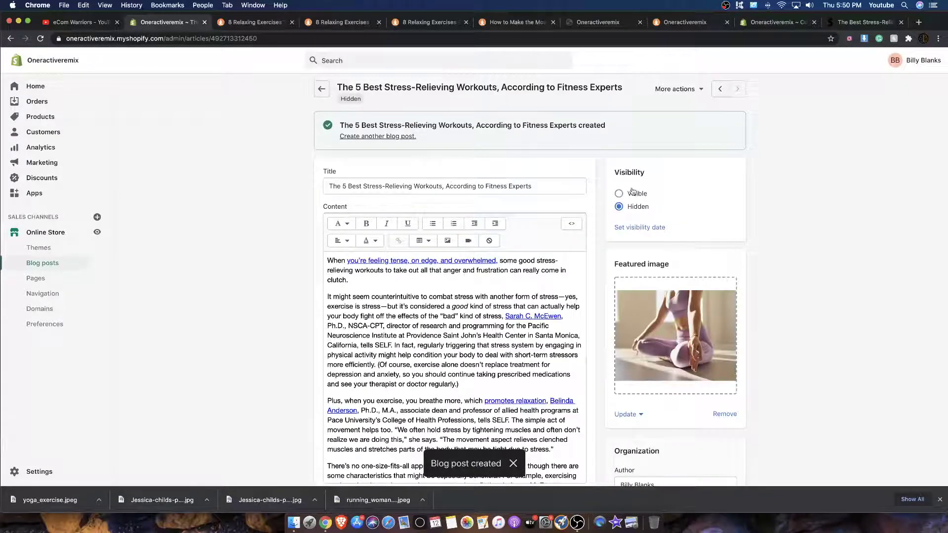
{"action": "left_click", "coordinate": [632, 192]}
{"action": "left_click", "coordinate": [729, 60]}
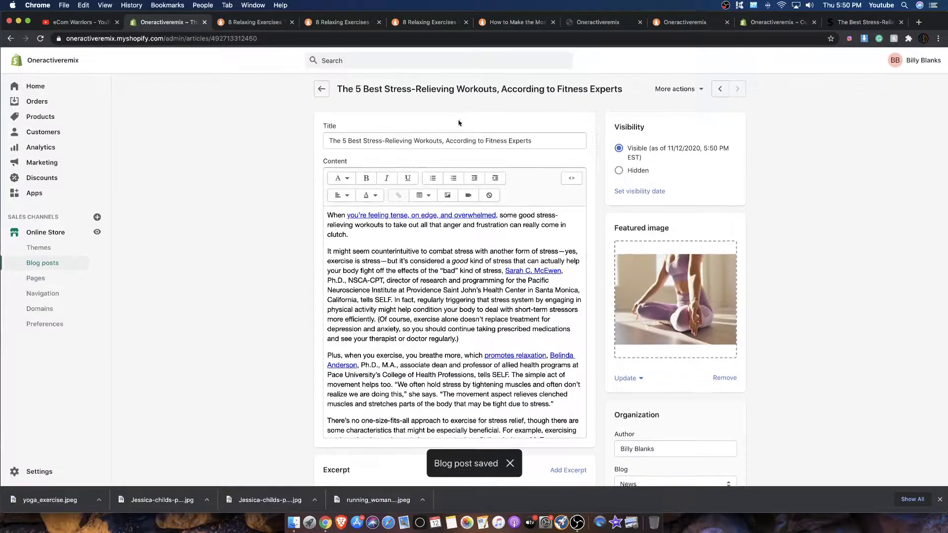
View the stress-relieving workouts post on the storefront, examine its pasted text and images, and return to the post editor.
{"action": "left_click", "coordinate": [675, 110]}
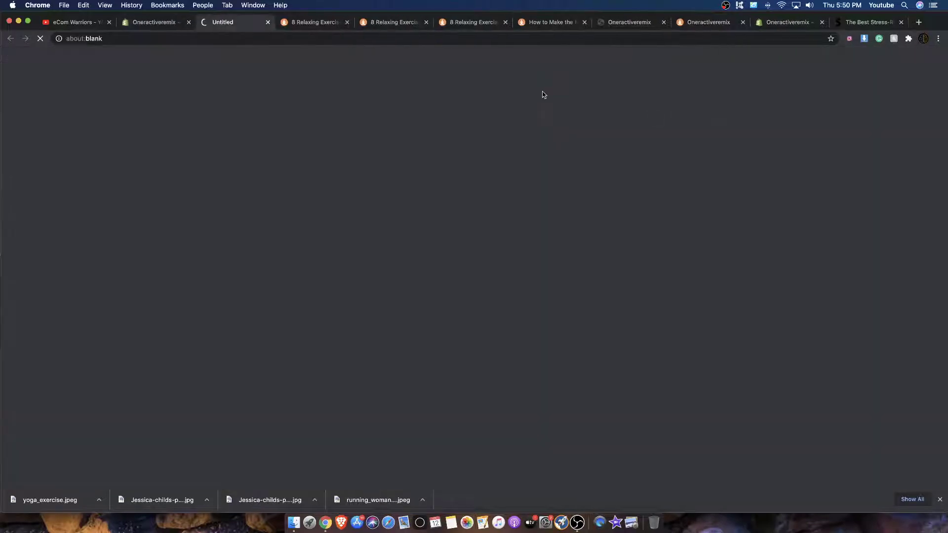
{"action": "scroll", "coordinate": [449, 131], "scroll_direction": "down", "scroll_amount": 10}
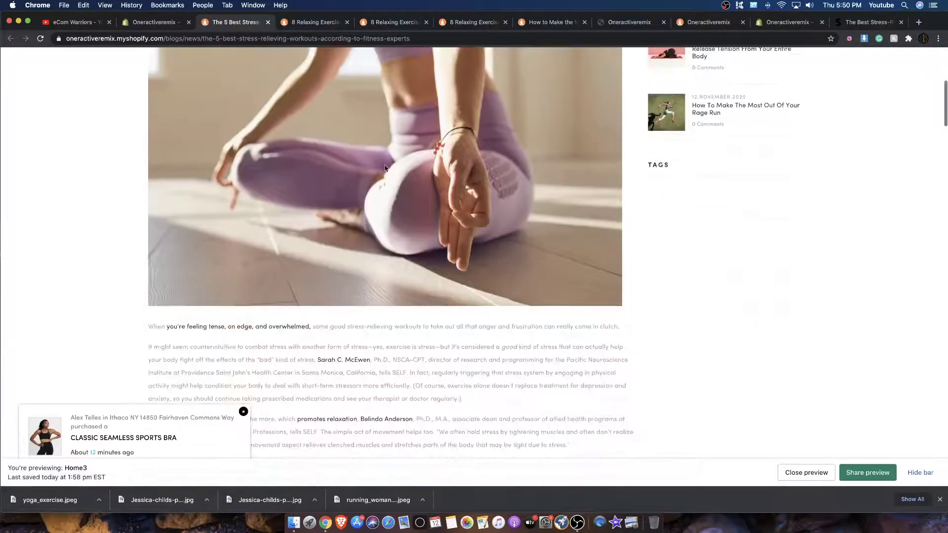
{"action": "scroll", "coordinate": [385, 167], "scroll_direction": "down", "scroll_amount": 10}
{"action": "left_click", "coordinate": [914, 471]}
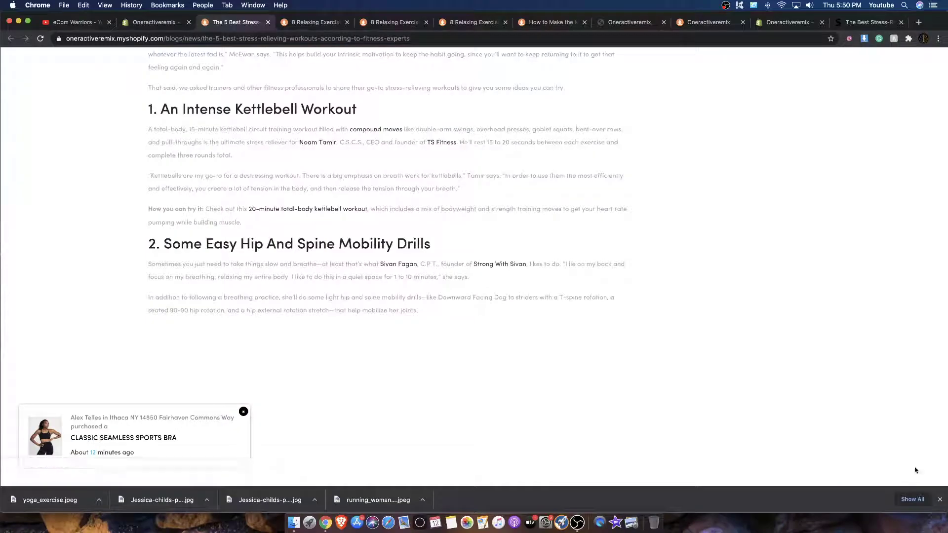
{"action": "scroll", "coordinate": [594, 335], "scroll_direction": "down", "scroll_amount": 20}
{"action": "scroll", "coordinate": [594, 335], "scroll_direction": "down", "scroll_amount": 20}
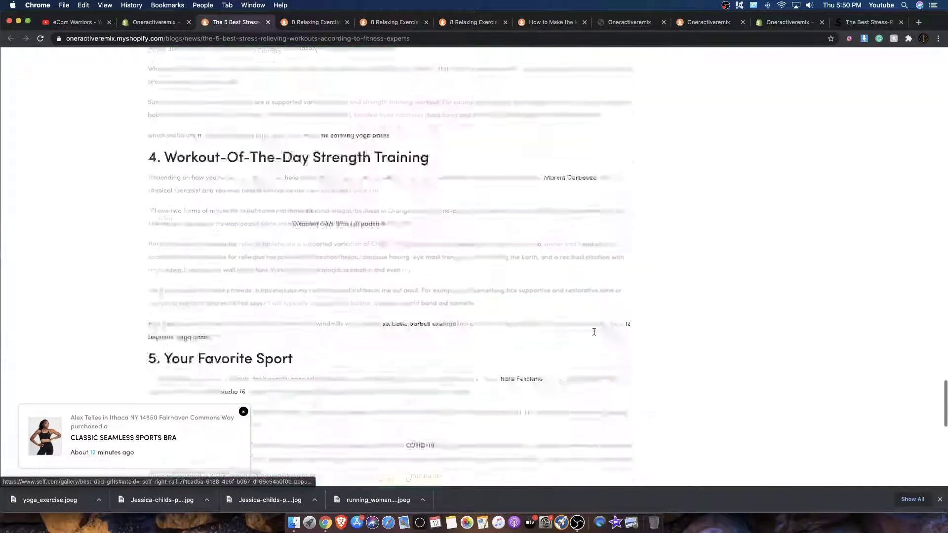
{"action": "scroll", "coordinate": [158, 163], "scroll_direction": "up", "scroll_amount": 15}
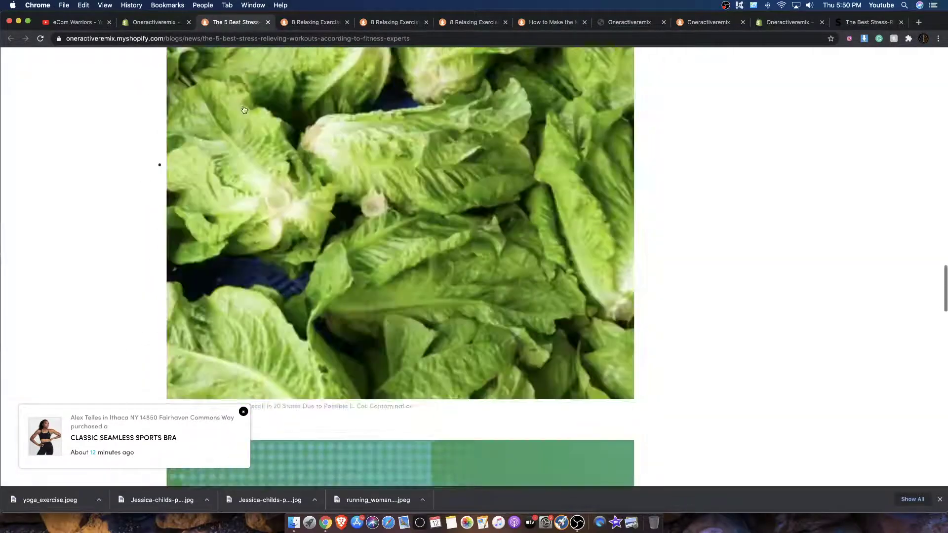
{"action": "left_click", "coordinate": [168, 22]}
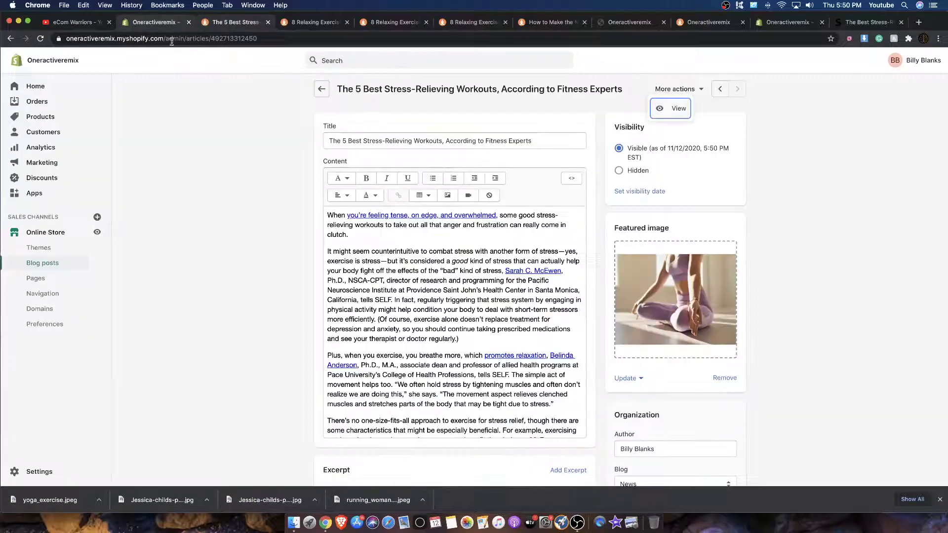
Go to the store's Themes page and close the leftover blog post and preview tabs.
{"action": "left_click", "coordinate": [84, 248]}
{"action": "left_click", "coordinate": [347, 23]}
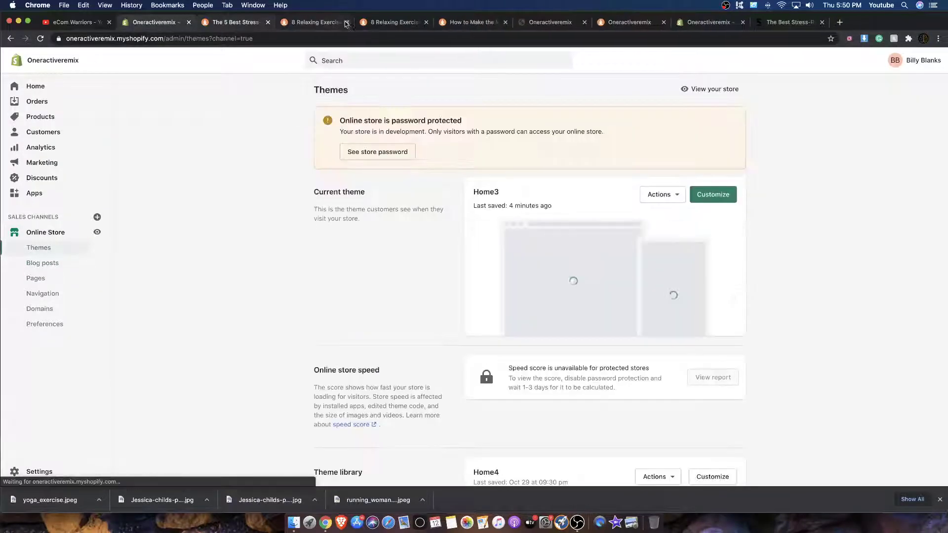
{"action": "left_click", "coordinate": [347, 22]}
{"action": "left_click", "coordinate": [347, 22]}
{"action": "left_click", "coordinate": [347, 23]}
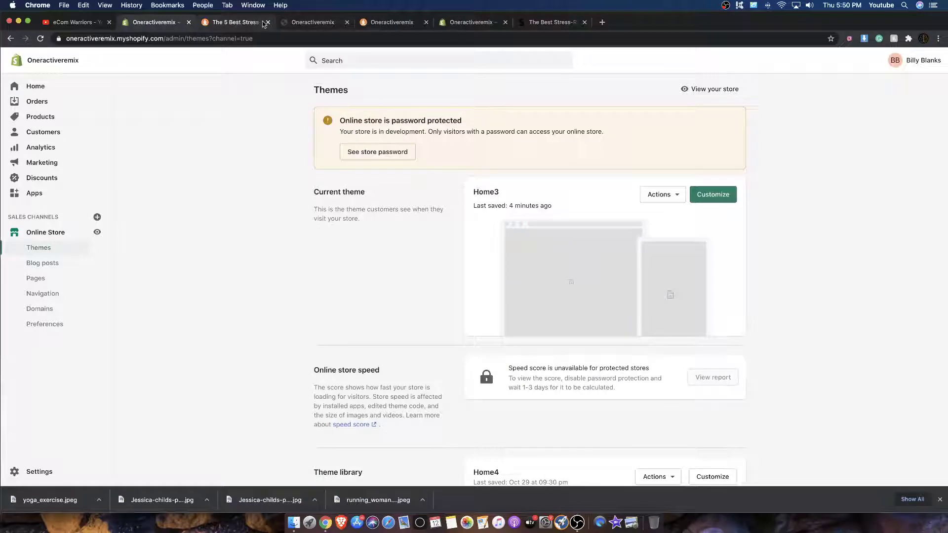
{"action": "left_click", "coordinate": [245, 24]}
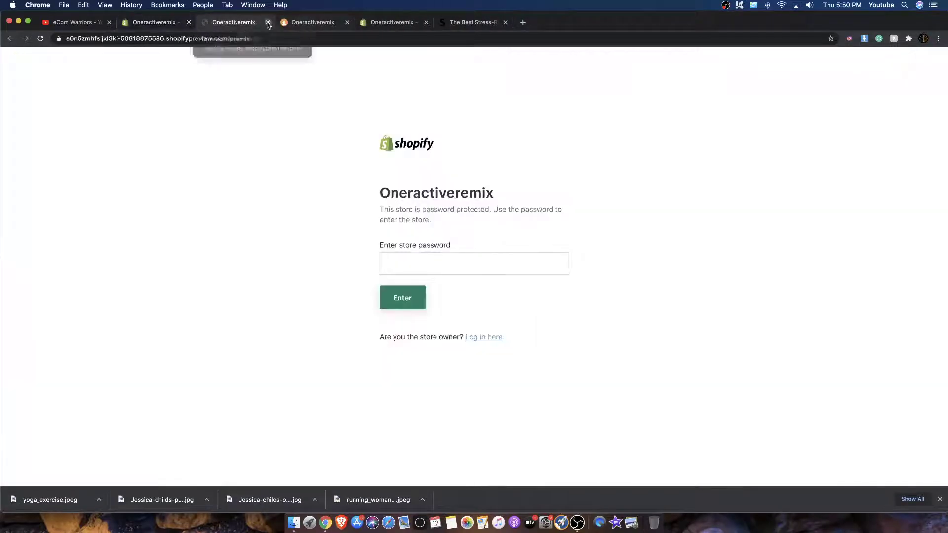
{"action": "left_click", "coordinate": [268, 22]}
Look over the storefront home page and the Home3 theme editor's preview of the blog section.
{"action": "scroll", "coordinate": [307, 153], "scroll_direction": "down", "scroll_amount": 5}
{"action": "scroll", "coordinate": [437, 164], "scroll_direction": "up", "scroll_amount": 5}
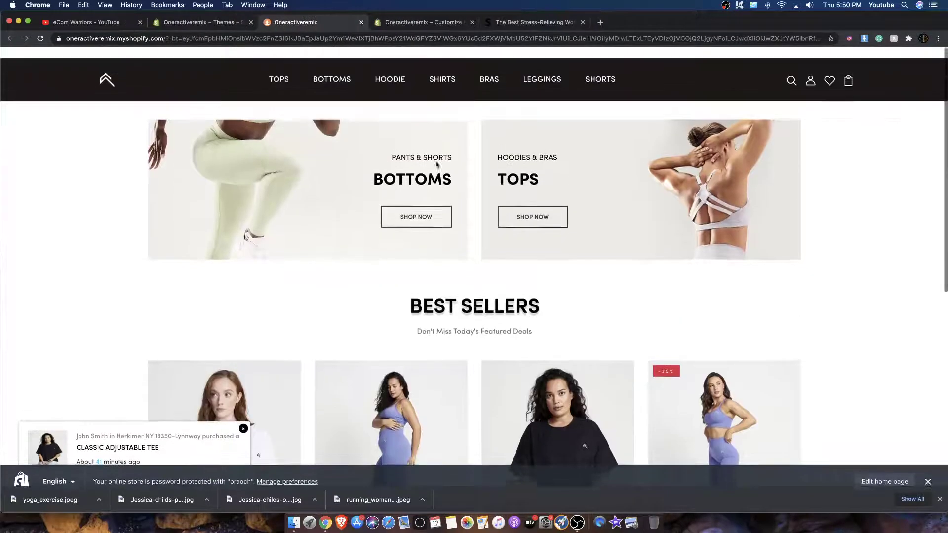
{"action": "scroll", "coordinate": [468, 212], "scroll_direction": "down", "scroll_amount": 7}
{"action": "scroll", "coordinate": [469, 213], "scroll_direction": "up", "scroll_amount": 8}
{"action": "scroll", "coordinate": [592, 210], "scroll_direction": "down", "scroll_amount": 3}
{"action": "scroll", "coordinate": [711, 207], "scroll_direction": "up", "scroll_amount": 3}
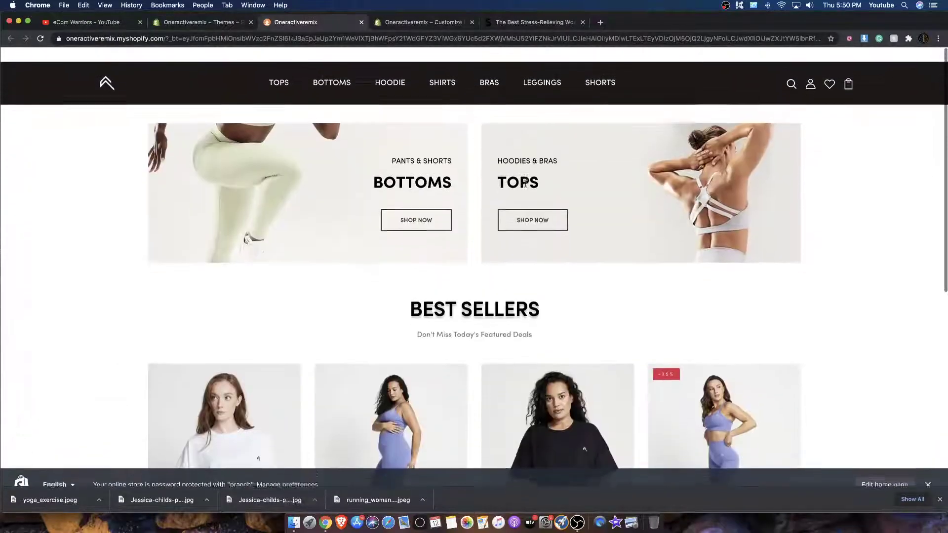
{"action": "left_click", "coordinate": [195, 19]}
{"action": "left_click", "coordinate": [420, 22]}
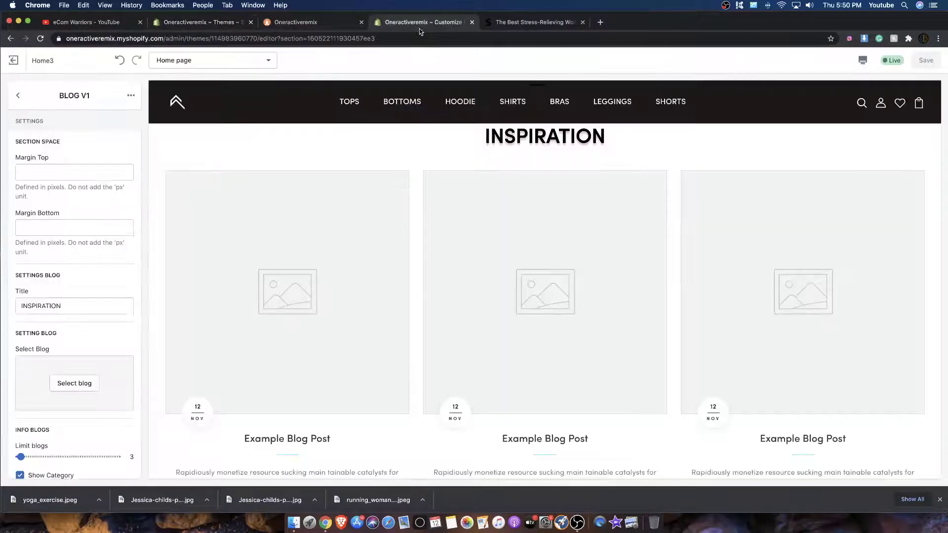
{"action": "scroll", "coordinate": [329, 184], "scroll_direction": "down", "scroll_amount": 3}
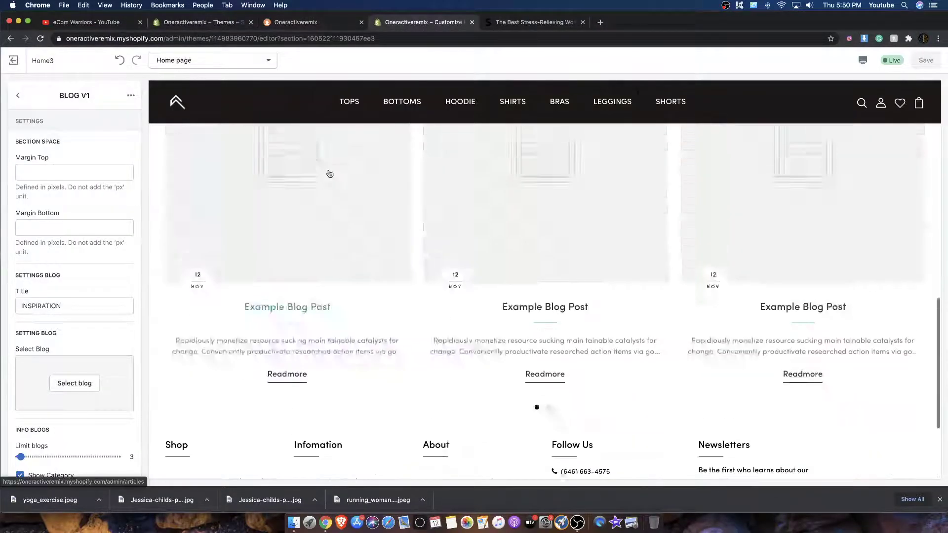
{"action": "scroll", "coordinate": [329, 173], "scroll_direction": "up", "scroll_amount": 15}
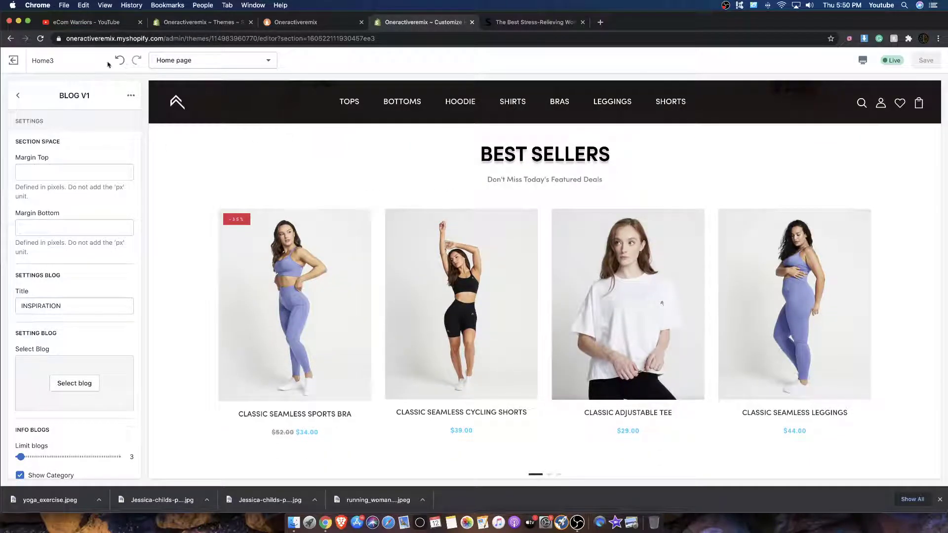
Change the Blog V1 section's title to BLOGS in the theme editor.
{"action": "left_click", "coordinate": [215, 21]}
{"action": "left_click", "coordinate": [420, 23]}
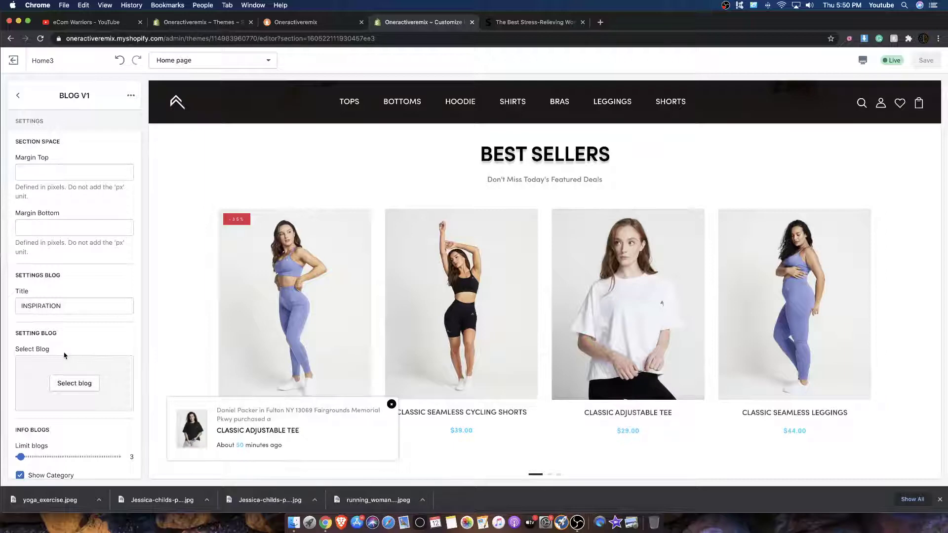
{"action": "scroll", "coordinate": [152, 330], "scroll_direction": "down", "scroll_amount": 10}
{"action": "scroll", "coordinate": [346, 304], "scroll_direction": "up", "scroll_amount": 5}
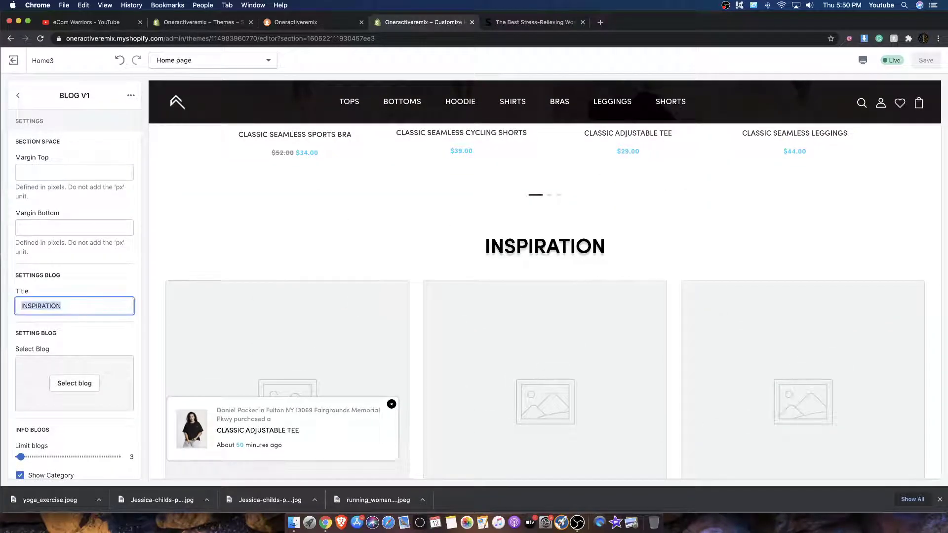
{"action": "key", "text": "BackSpace"}
{"action": "type", "text": "BLOGS"}
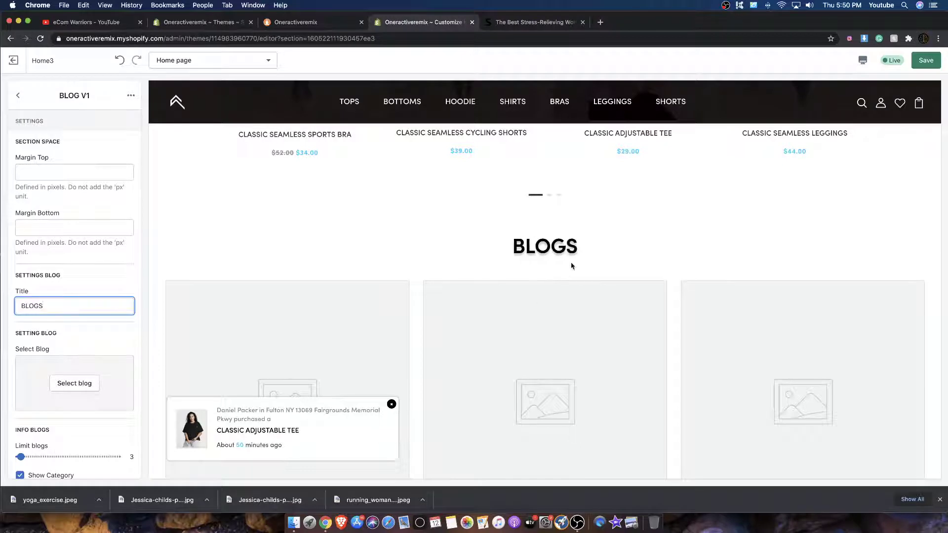
{"action": "left_click_drag", "start_coordinate": [591, 256], "coordinate": [494, 248]}
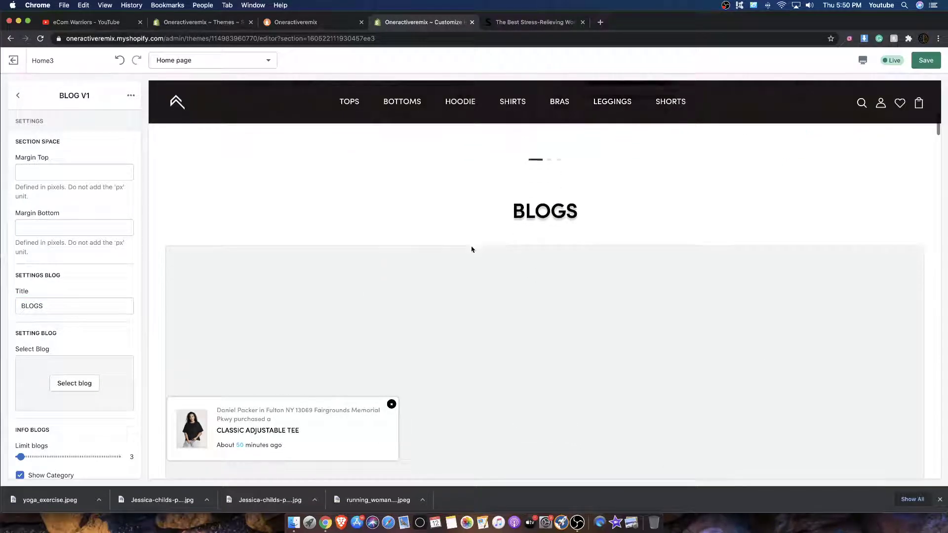
Assign the News blog to the Blog V1 section in the theme editor.
{"action": "scroll", "coordinate": [91, 385], "scroll_direction": "down", "scroll_amount": 5}
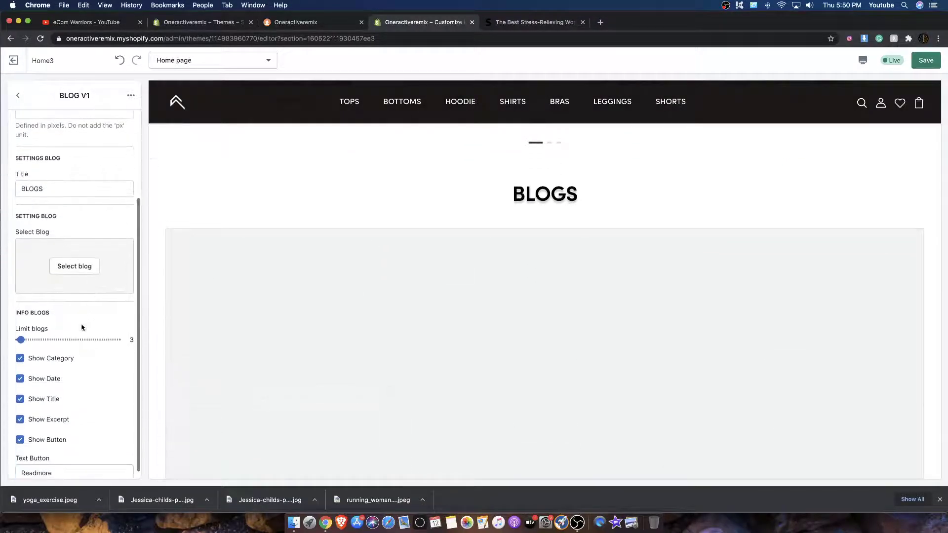
{"action": "scroll", "coordinate": [69, 296], "scroll_direction": "down", "scroll_amount": 1}
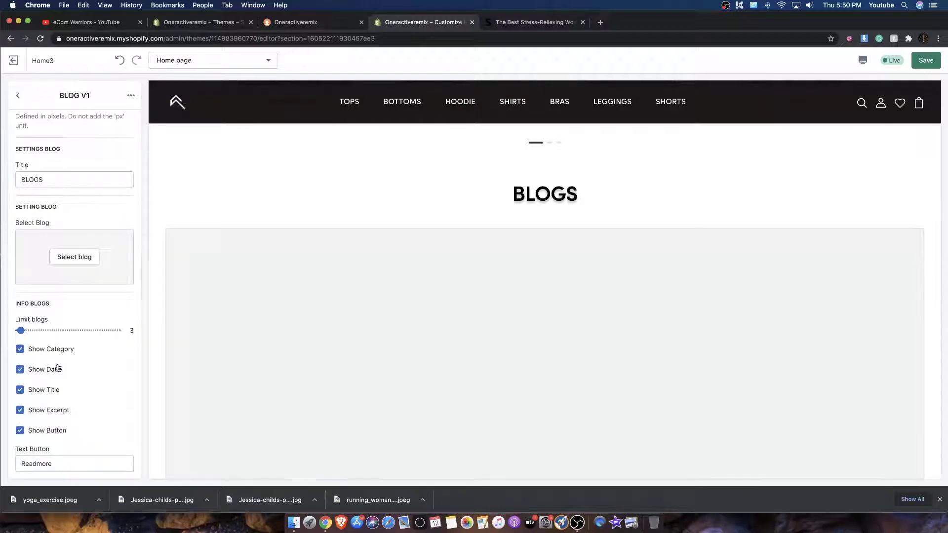
{"action": "scroll", "coordinate": [58, 365], "scroll_direction": "up", "scroll_amount": 4}
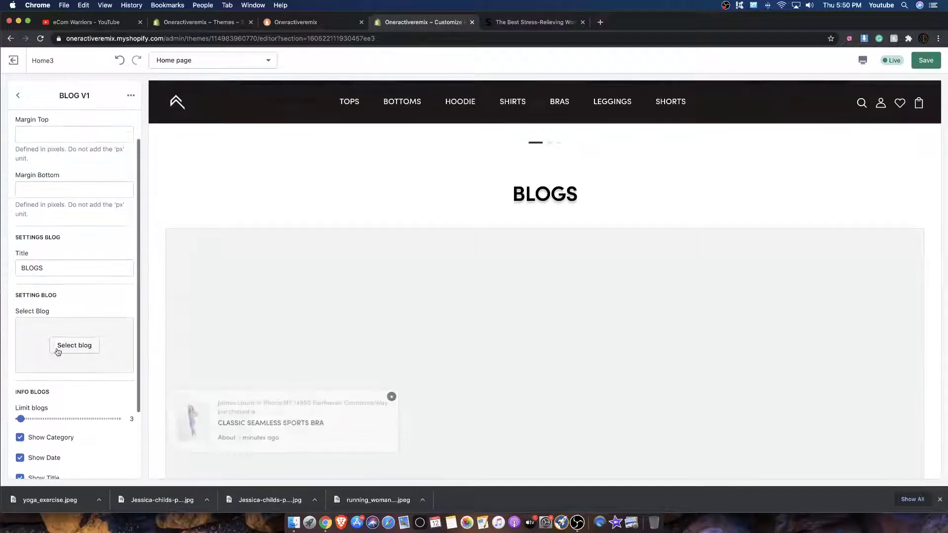
{"action": "left_click", "coordinate": [57, 348]}
{"action": "left_click", "coordinate": [77, 183]}
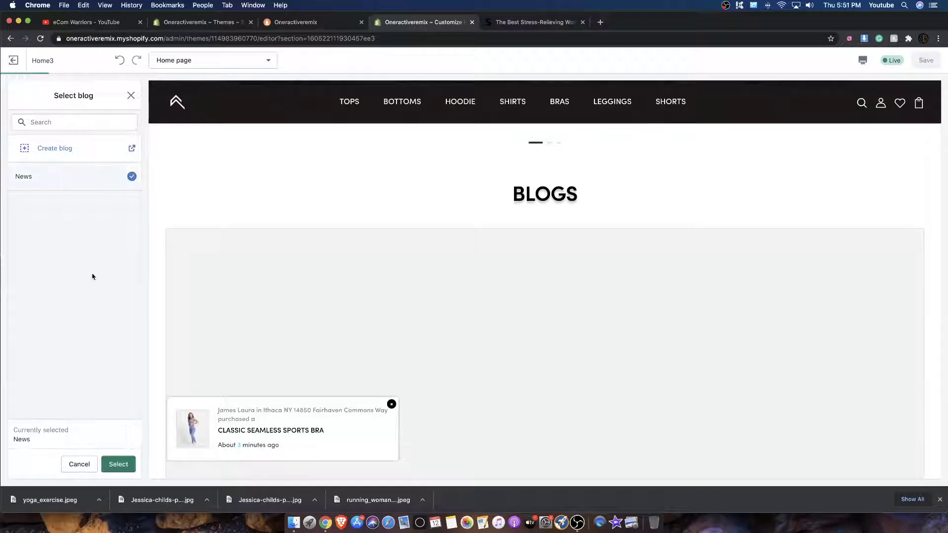
{"action": "left_click", "coordinate": [118, 464]}
Review the News posts in the home page preview and save the theme changes.
{"action": "scroll", "coordinate": [491, 334], "scroll_direction": "down", "scroll_amount": 10}
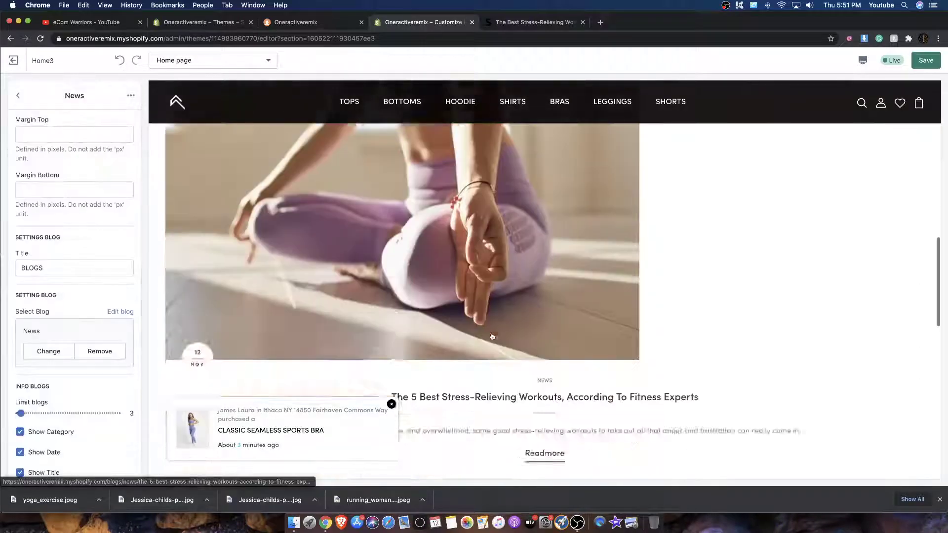
{"action": "scroll", "coordinate": [491, 336], "scroll_direction": "down", "scroll_amount": 10}
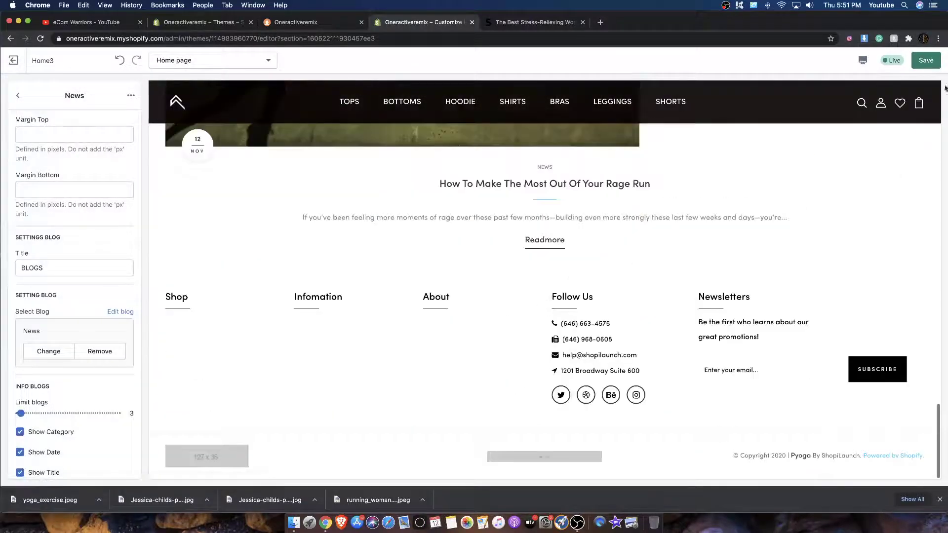
{"action": "scroll", "coordinate": [301, 311], "scroll_direction": "up", "scroll_amount": 10}
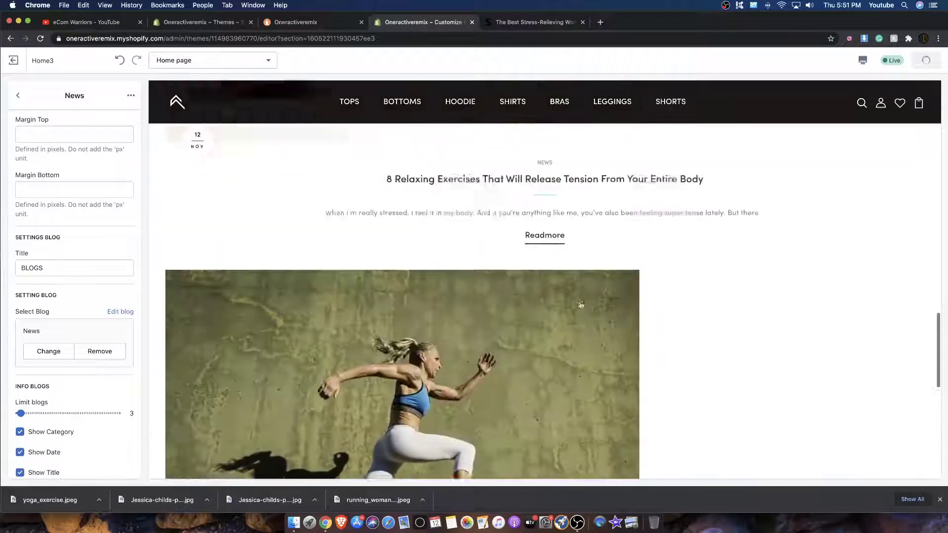
{"action": "scroll", "coordinate": [377, 293], "scroll_direction": "up", "scroll_amount": 10}
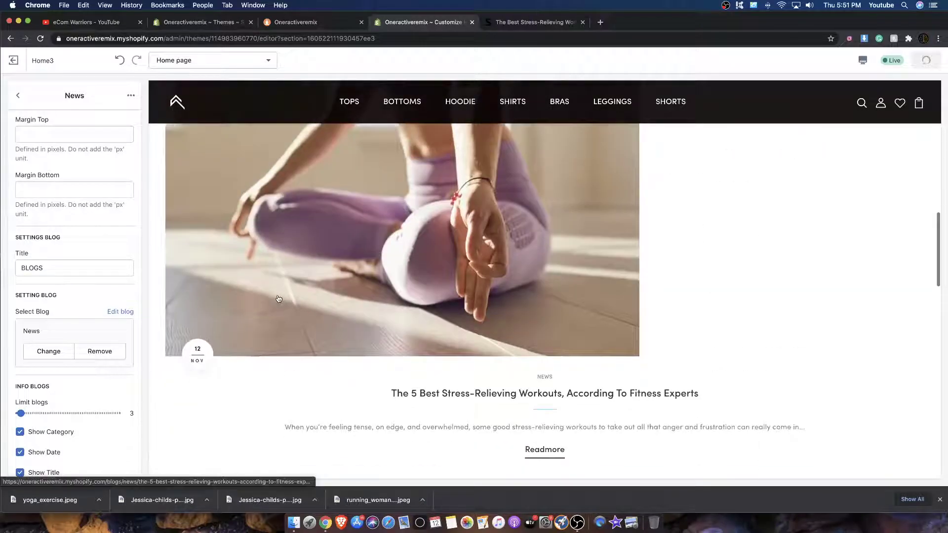
{"action": "scroll", "coordinate": [422, 321], "scroll_direction": "up", "scroll_amount": 2}
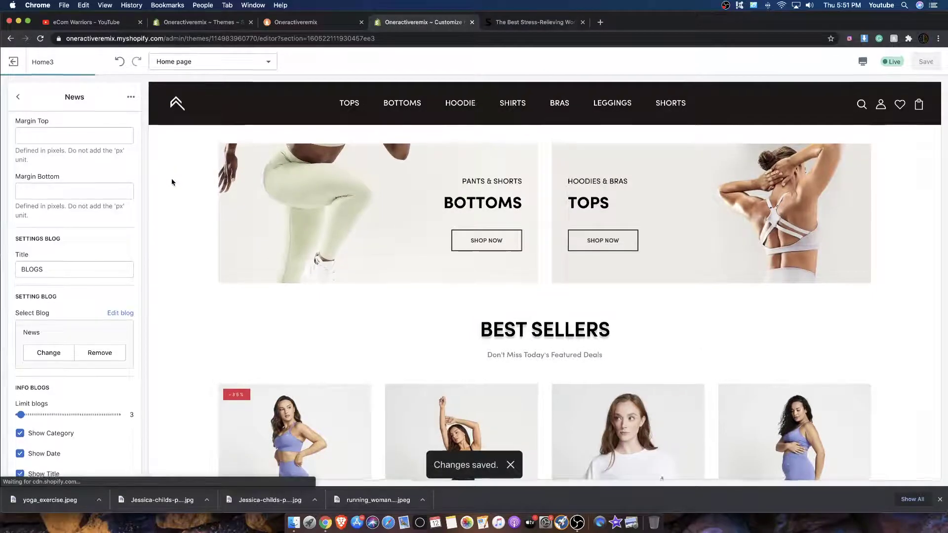
Check the saved BLOGS section in the preview, dismiss the downloads bar, and open the 8 Relaxing Exercises post.
{"action": "scroll", "coordinate": [177, 166], "scroll_direction": "down", "scroll_amount": 10}
{"action": "left_click", "coordinate": [940, 499]}
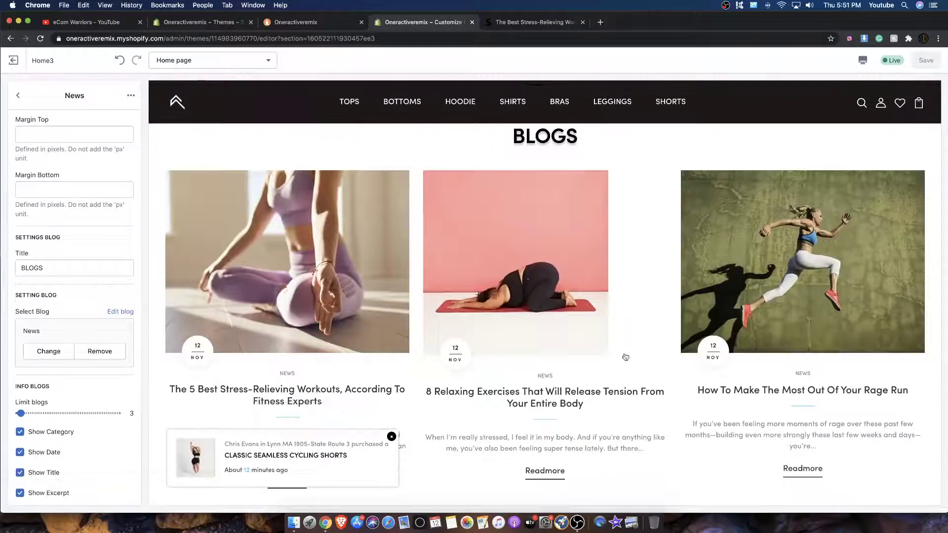
{"action": "left_click", "coordinate": [567, 307]}
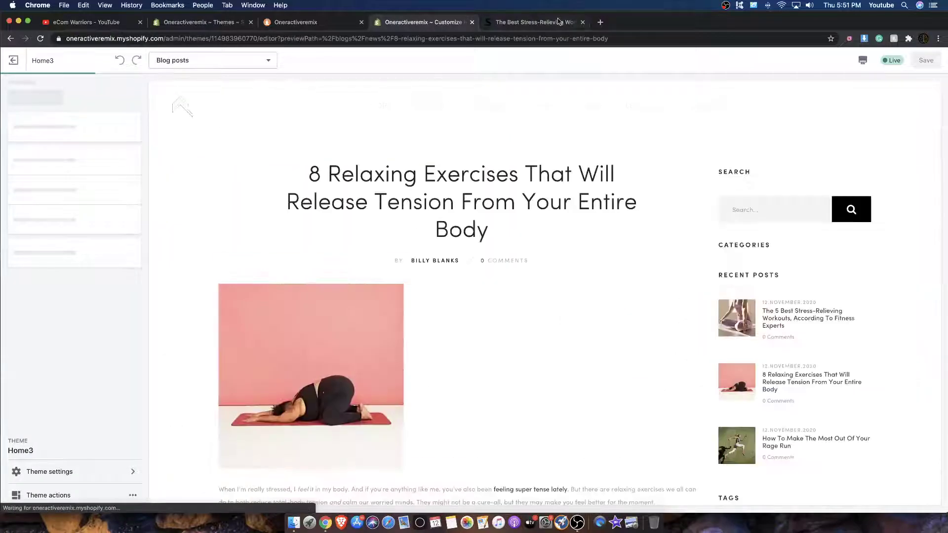
Return from the SELF stress-relieving workouts article to the Fitness listing and look for a replacement image.
{"action": "key", "text": "ctrl+Tab"}
{"action": "scroll", "coordinate": [286, 211], "scroll_direction": "down", "scroll_amount": 10}
{"action": "scroll", "coordinate": [286, 211], "scroll_direction": "down", "scroll_amount": 5}
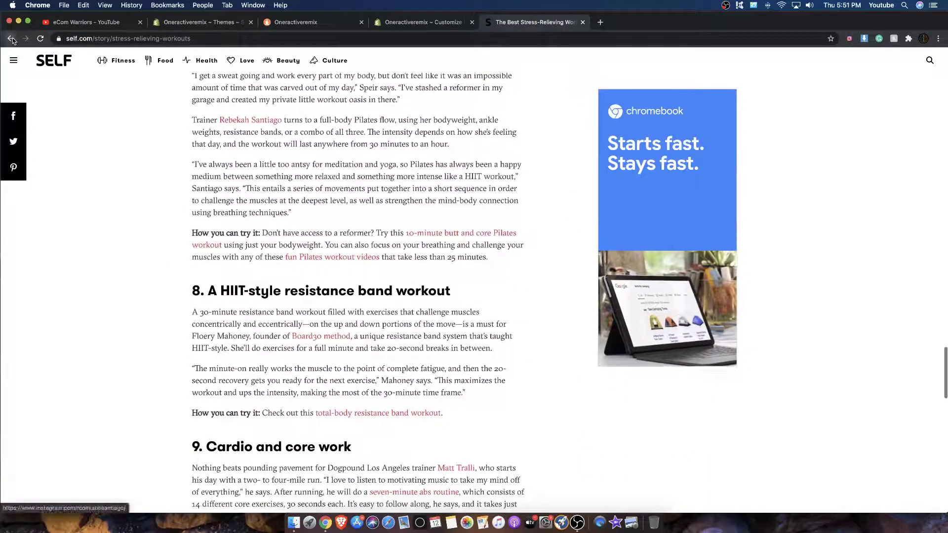
{"action": "left_click", "coordinate": [13, 38]}
{"action": "scroll", "coordinate": [289, 349], "scroll_direction": "down", "scroll_amount": 2}
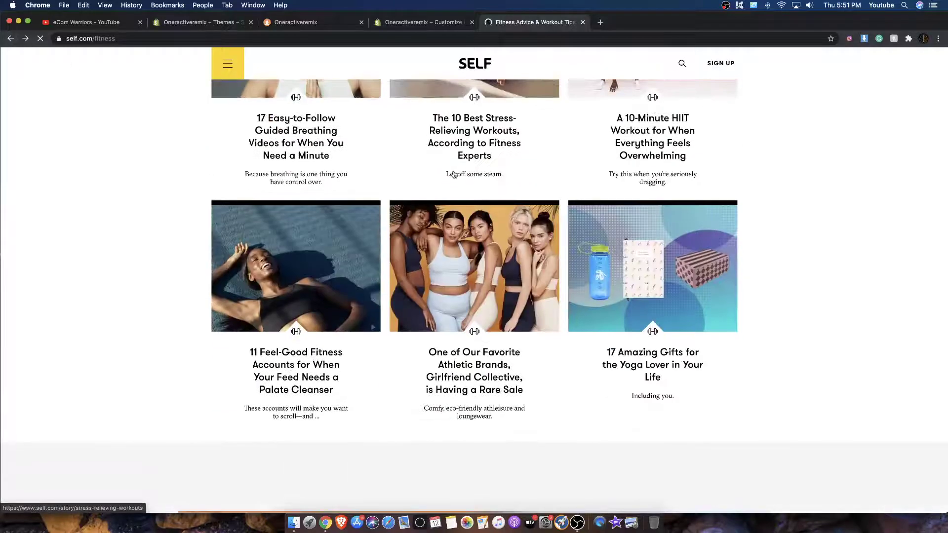
{"action": "scroll", "coordinate": [288, 349], "scroll_direction": "up", "scroll_amount": 5}
{"action": "scroll", "coordinate": [289, 350], "scroll_direction": "down", "scroll_amount": 1}
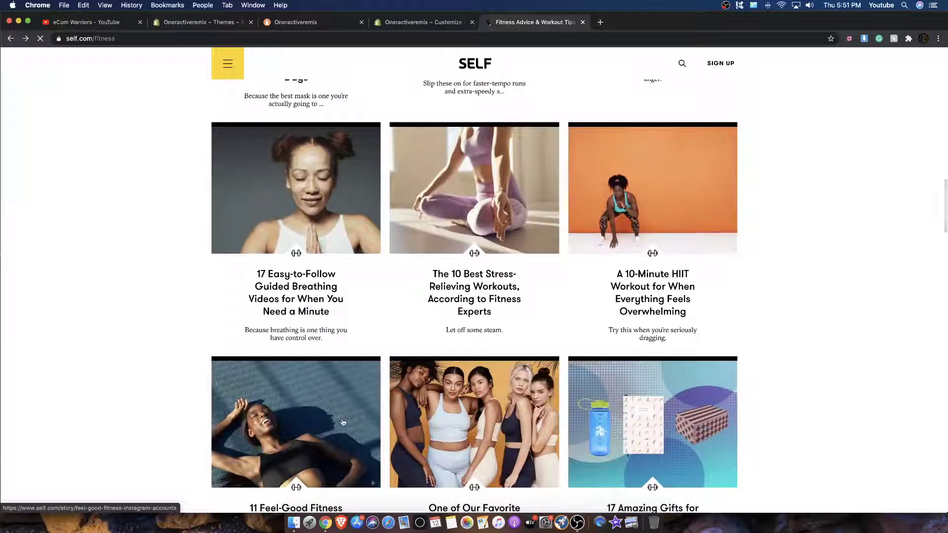
Open SELF's 11 Feel-Good Fitness Accounts article and download its lead image of the smiling woman.
{"action": "left_click", "coordinate": [364, 374]}
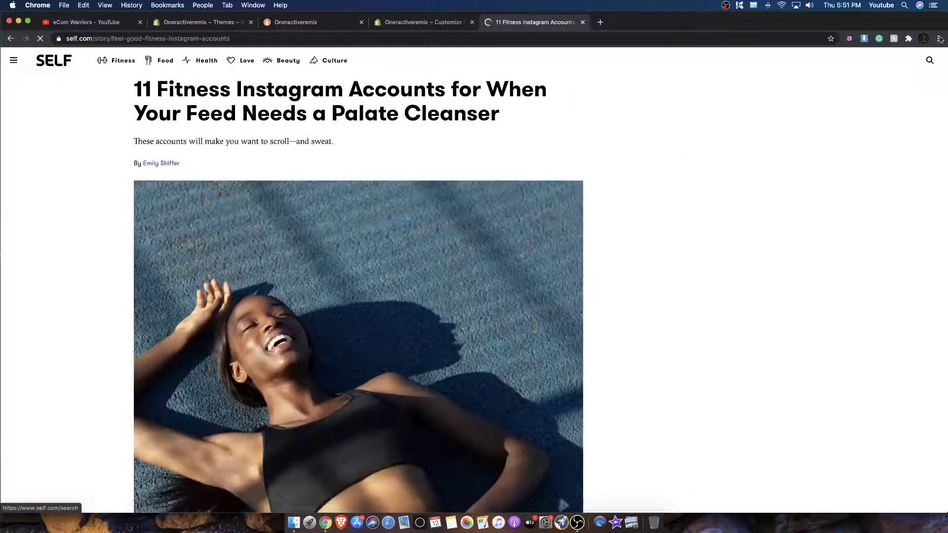
{"action": "left_click", "coordinate": [864, 37]}
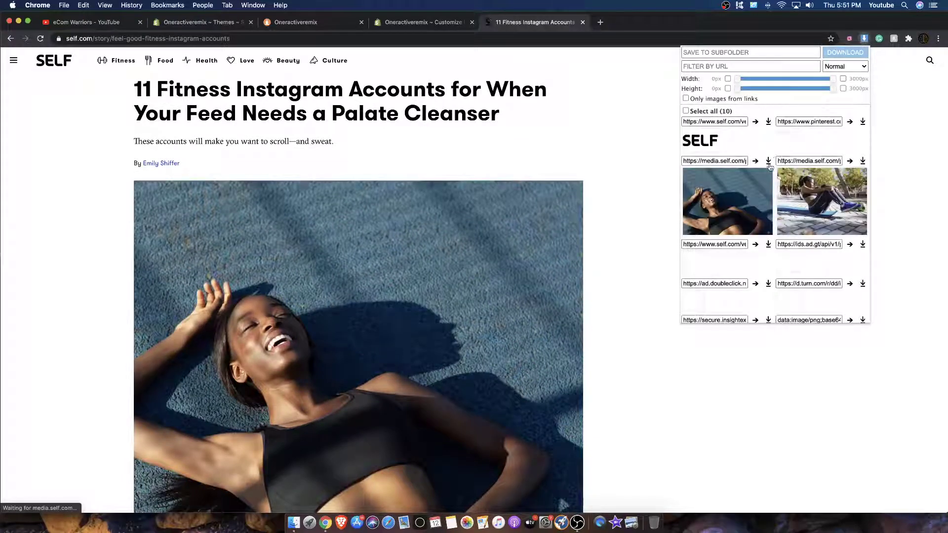
{"action": "left_click", "coordinate": [768, 160]}
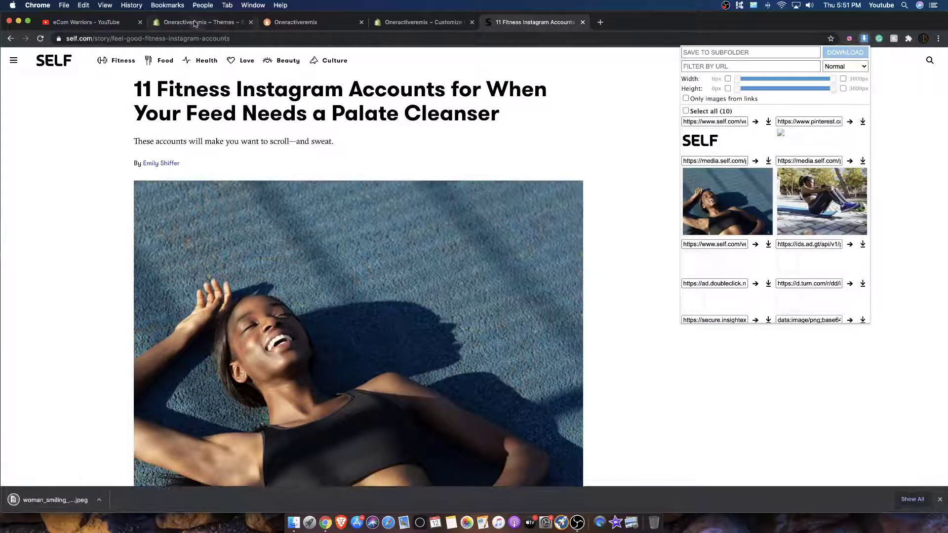
Open the 8 Relaxing Exercises post for editing from the store's blog posts list.
{"action": "left_click", "coordinate": [195, 23]}
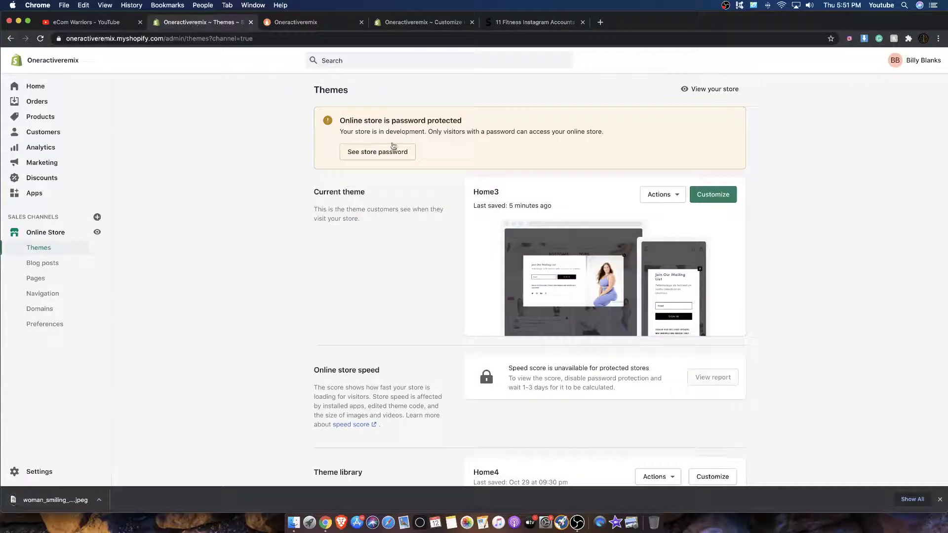
{"action": "left_click", "coordinate": [424, 23]}
{"action": "left_click", "coordinate": [228, 20]}
{"action": "left_click", "coordinate": [400, 23]}
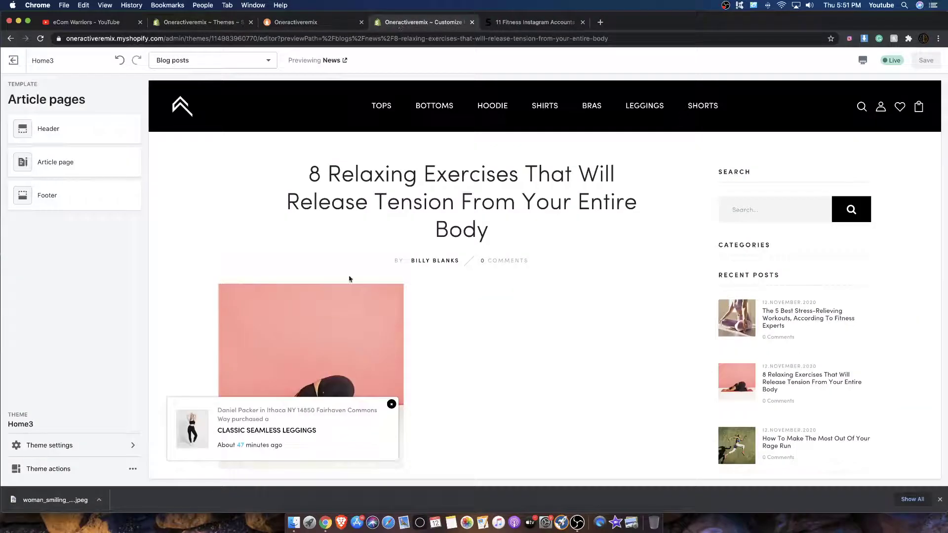
{"action": "left_click", "coordinate": [209, 24]}
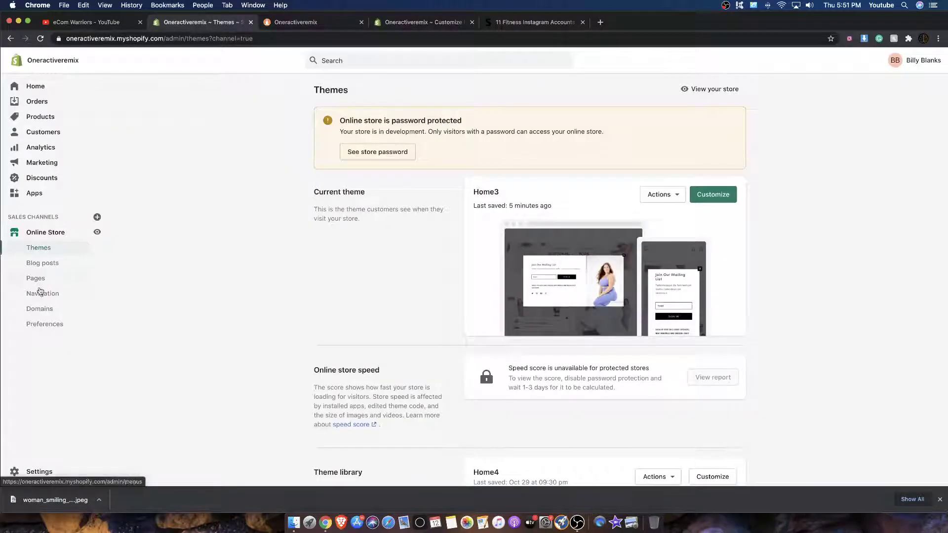
{"action": "left_click", "coordinate": [41, 263]}
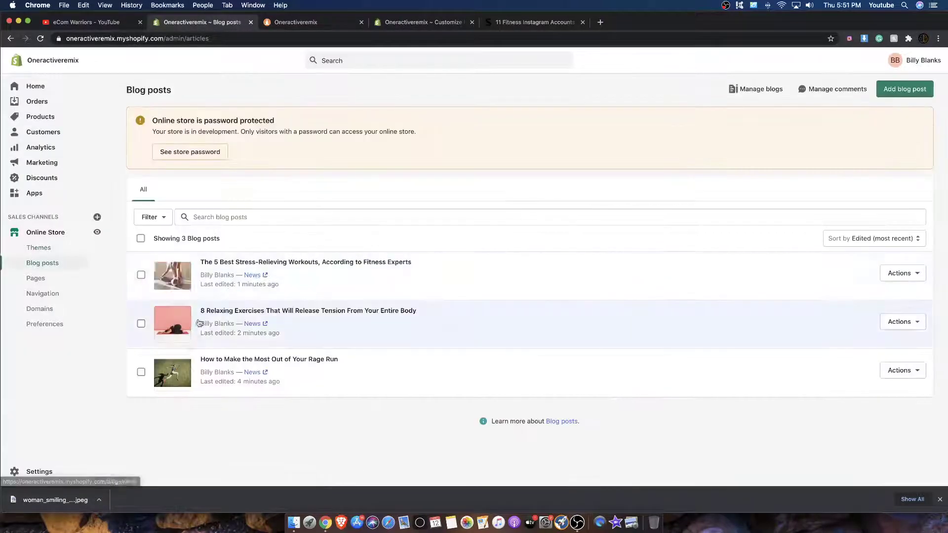
{"action": "left_click", "coordinate": [198, 314]}
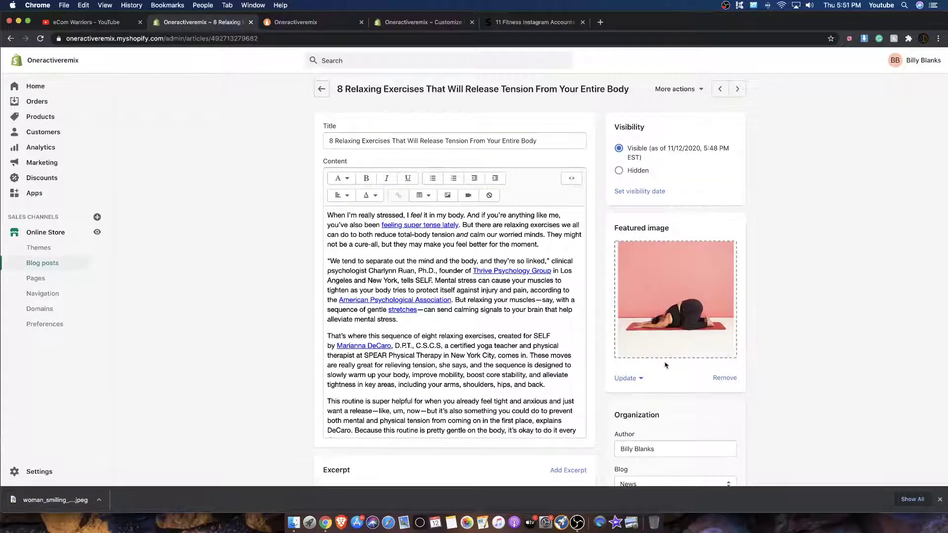
Replace the post's featured image with the downloaded woman_smiling JPEG and save the post.
{"action": "left_click", "coordinate": [723, 379]}
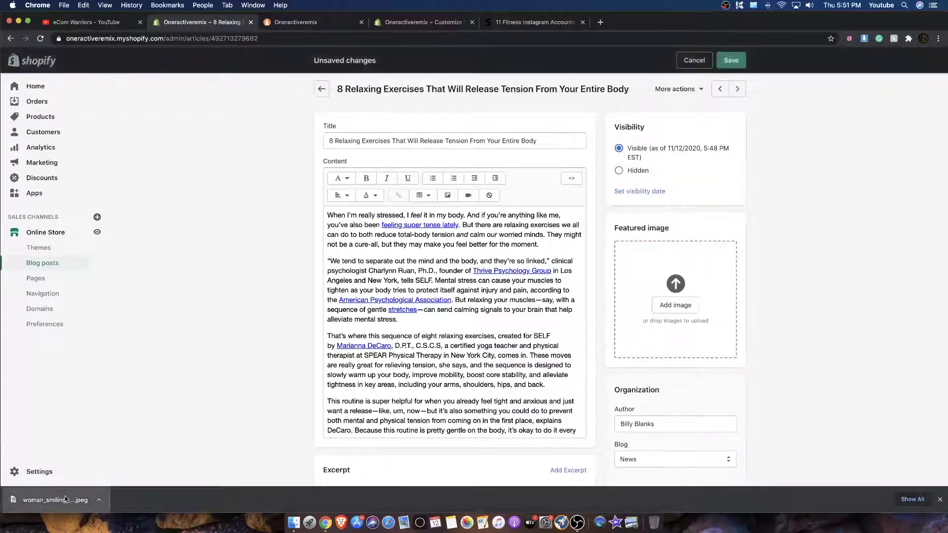
{"action": "left_click_drag", "start_coordinate": [64, 495], "coordinate": [675, 298]}
{"action": "left_click", "coordinate": [728, 59]}
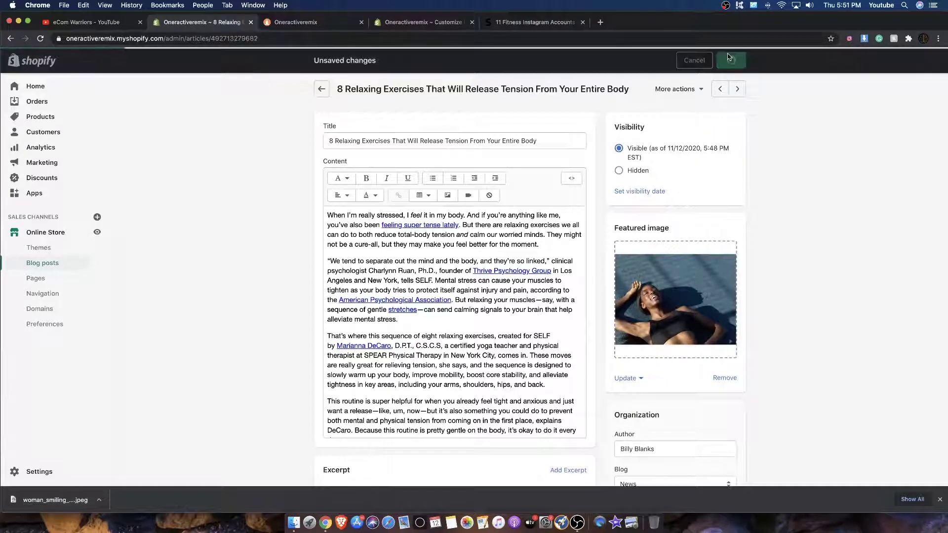
Close the duplicate storefront tab and check the updated post image in the home page's BLOGS section.
{"action": "left_click", "coordinate": [97, 232]}
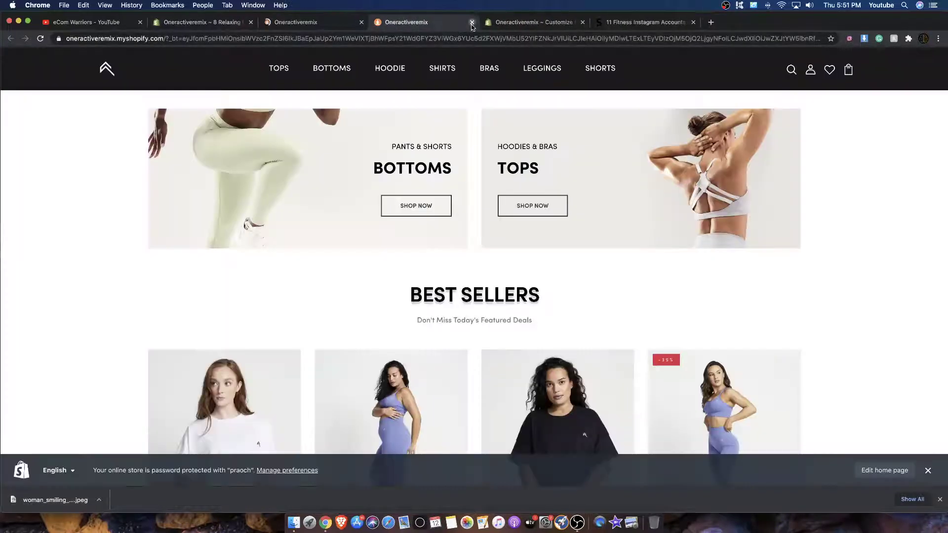
{"action": "left_click", "coordinate": [472, 21]}
{"action": "left_click", "coordinate": [424, 21]}
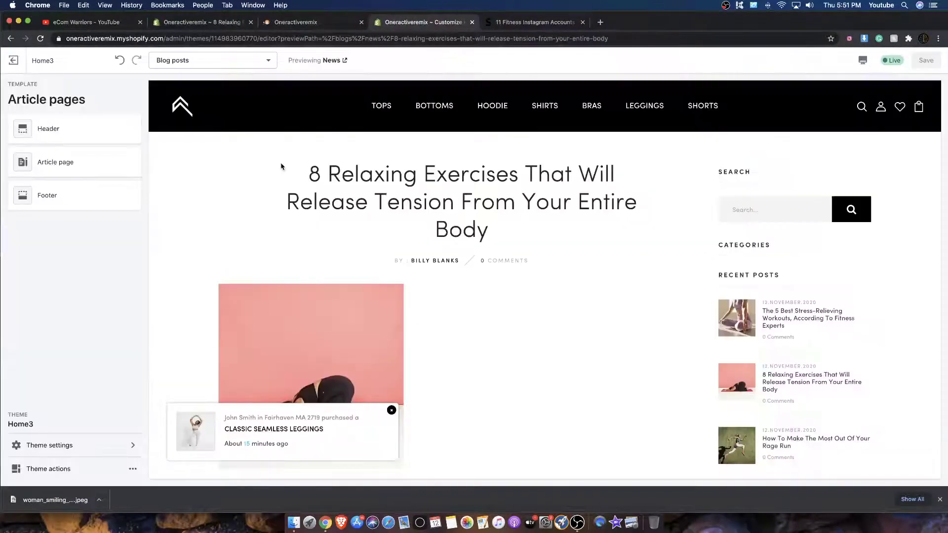
{"action": "left_click", "coordinate": [307, 22]}
{"action": "scroll", "coordinate": [366, 172], "scroll_direction": "down", "scroll_amount": 9}
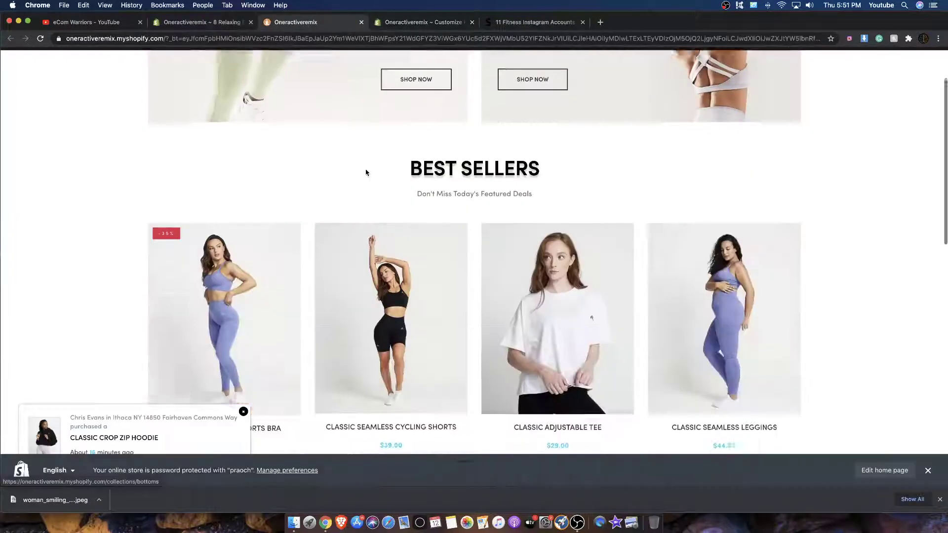
{"action": "scroll", "coordinate": [365, 172], "scroll_direction": "down", "scroll_amount": 3}
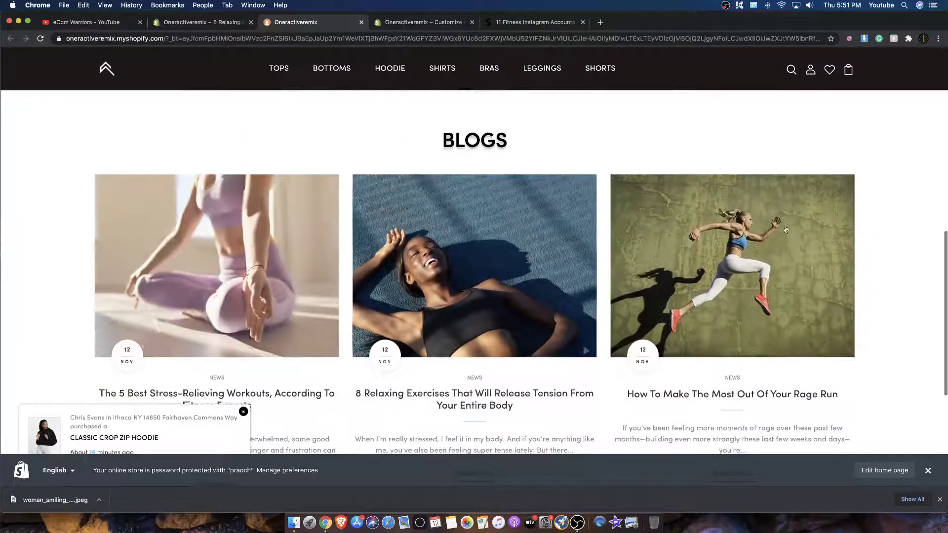
{"action": "scroll", "coordinate": [334, 230], "scroll_direction": "down", "scroll_amount": 3}
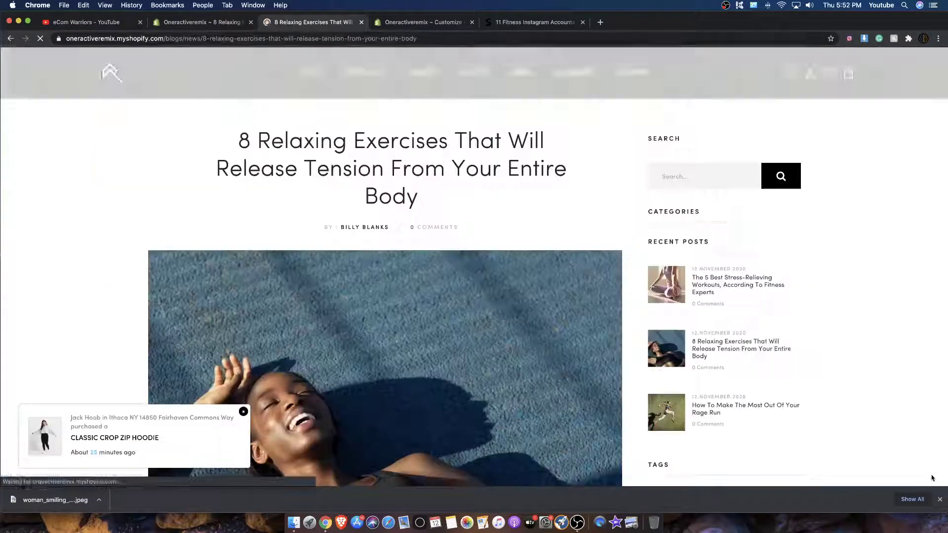
Dismiss the downloads bar and examine the 8 Relaxing Exercises post on the storefront, including its related posts.
{"action": "left_click", "coordinate": [939, 499]}
{"action": "left_click", "coordinate": [929, 496]}
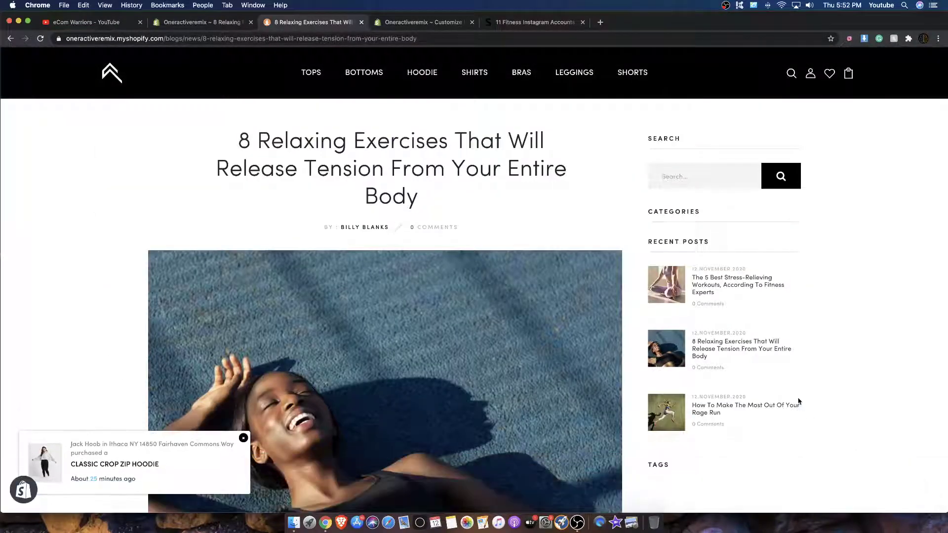
{"action": "scroll", "coordinate": [797, 398], "scroll_direction": "down", "scroll_amount": 15}
{"action": "scroll", "coordinate": [791, 390], "scroll_direction": "down", "scroll_amount": 15}
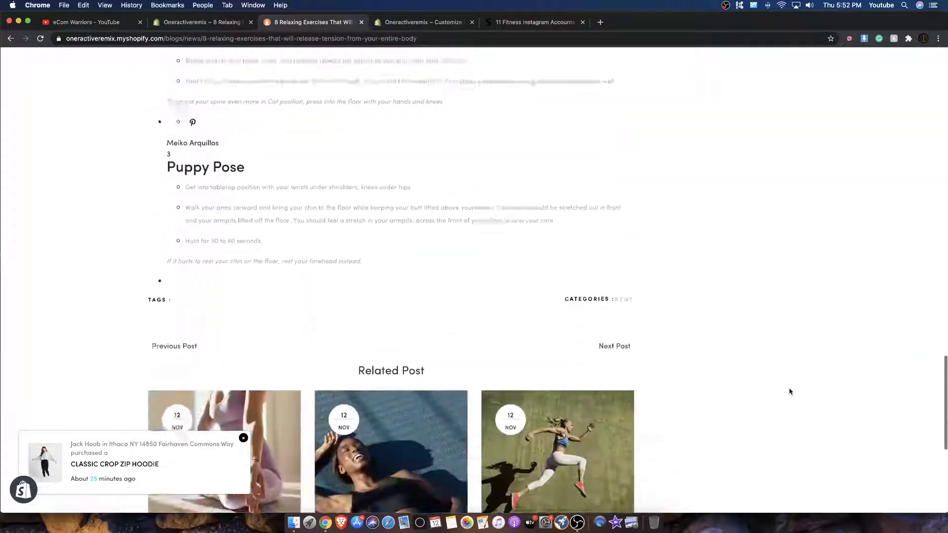
{"action": "scroll", "coordinate": [790, 389], "scroll_direction": "up", "scroll_amount": 4}
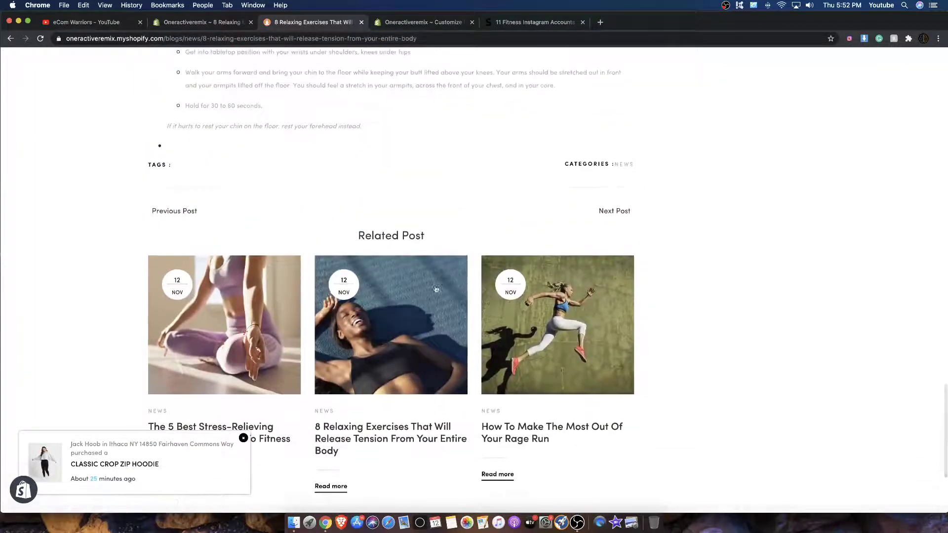
{"action": "left_click", "coordinate": [386, 323]}
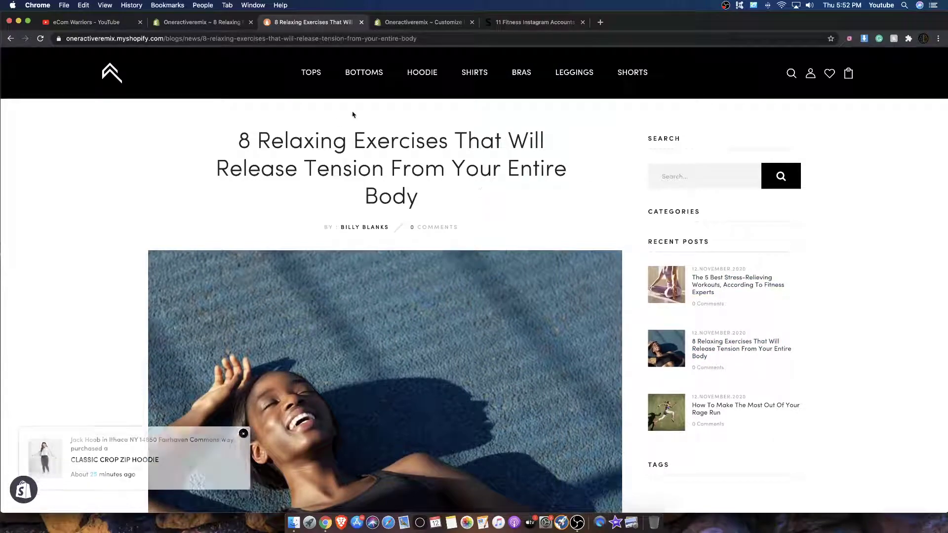
Return to the storefront home page and look over the three posts in the BLOGS section.
{"action": "left_click", "coordinate": [100, 74]}
{"action": "scroll", "coordinate": [543, 237], "scroll_direction": "down", "scroll_amount": 10}
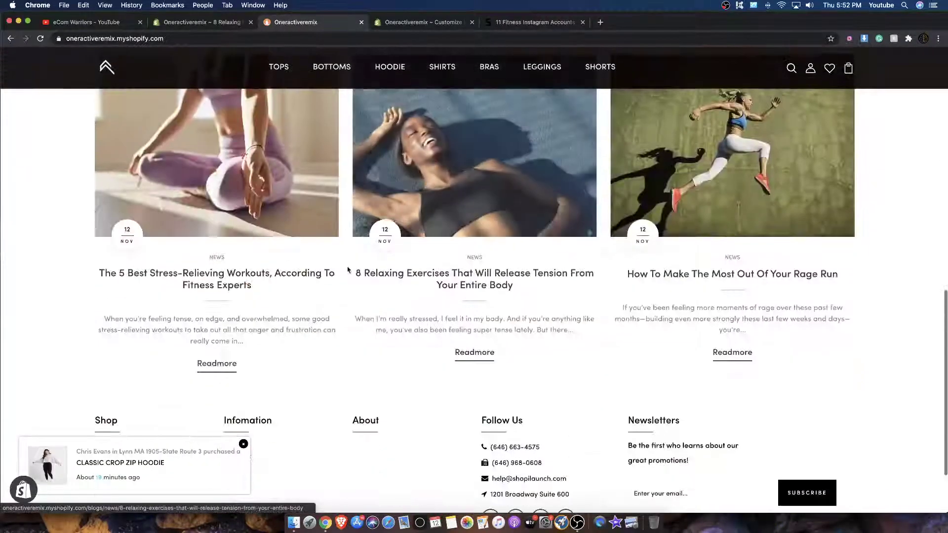
{"action": "scroll", "coordinate": [494, 218], "scroll_direction": "up", "scroll_amount": 4}
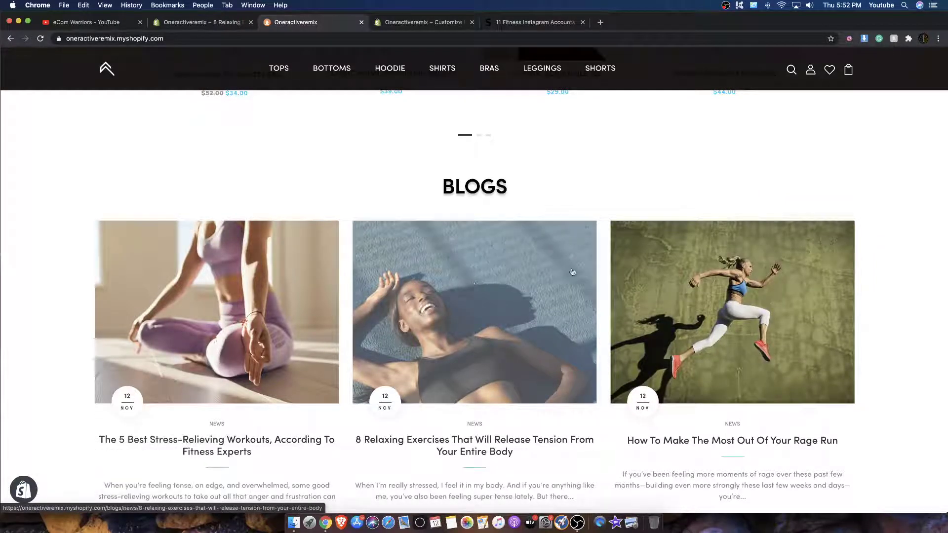
Leave the 8 Relaxing Exercises post in the store admin and open the current Home3 theme for customization.
{"action": "scroll", "coordinate": [312, 244], "scroll_direction": "up", "scroll_amount": 10}
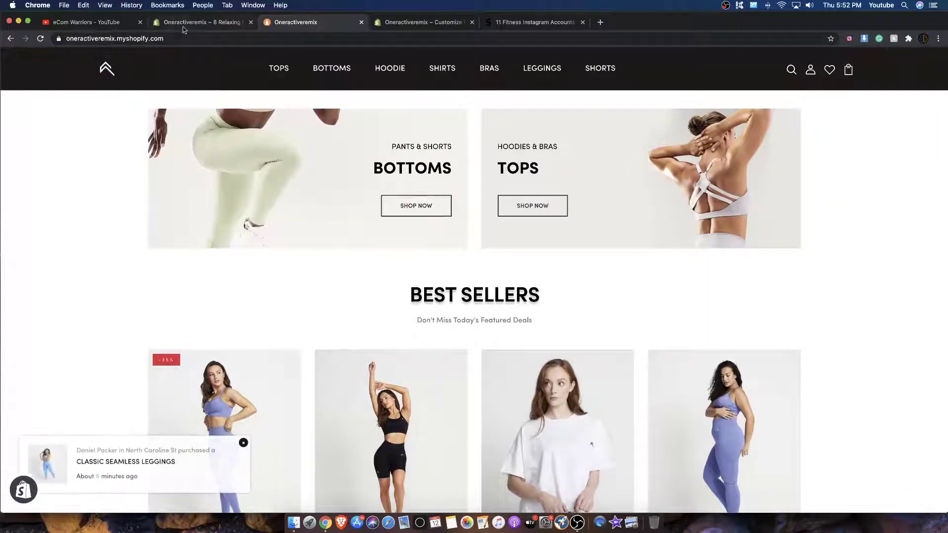
{"action": "left_click", "coordinate": [249, 25]}
{"action": "scroll", "coordinate": [321, 200], "scroll_direction": "down", "scroll_amount": 2}
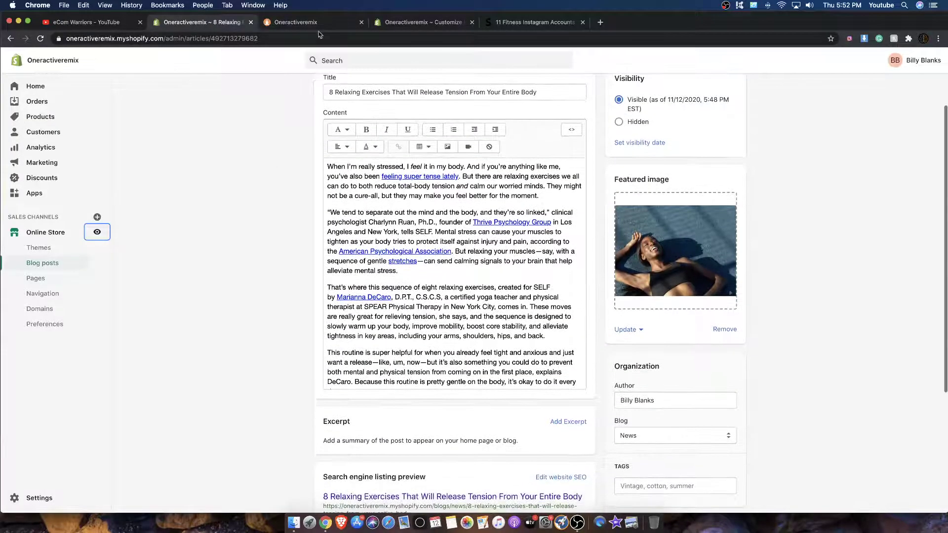
{"action": "left_click", "coordinate": [346, 22]}
{"action": "left_click", "coordinate": [406, 22]}
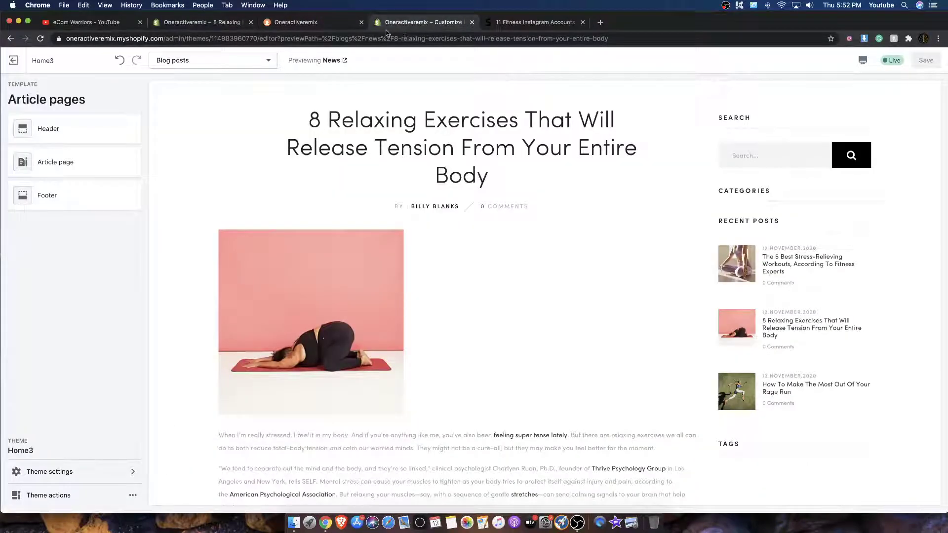
{"action": "left_click", "coordinate": [200, 22]}
{"action": "scroll", "coordinate": [321, 148], "scroll_direction": "up", "scroll_amount": 2}
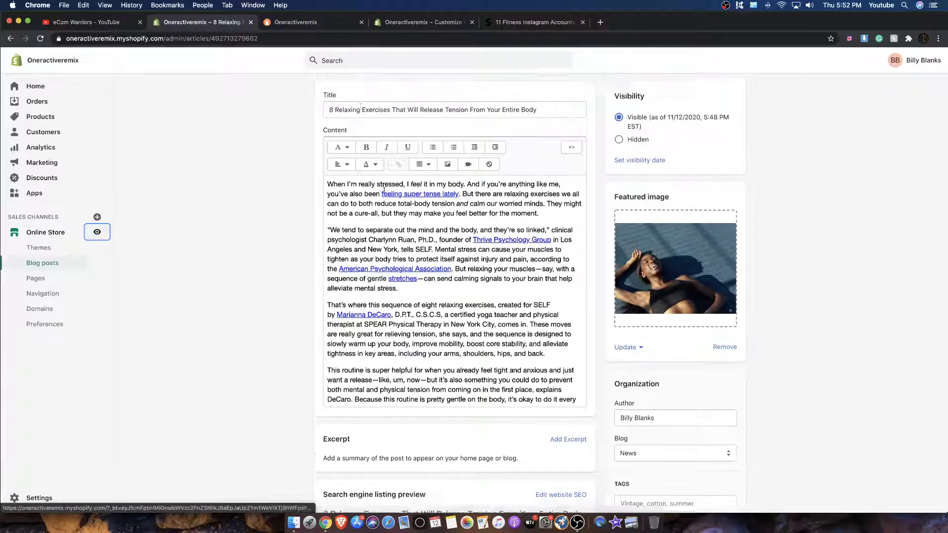
{"action": "left_click", "coordinate": [322, 91]}
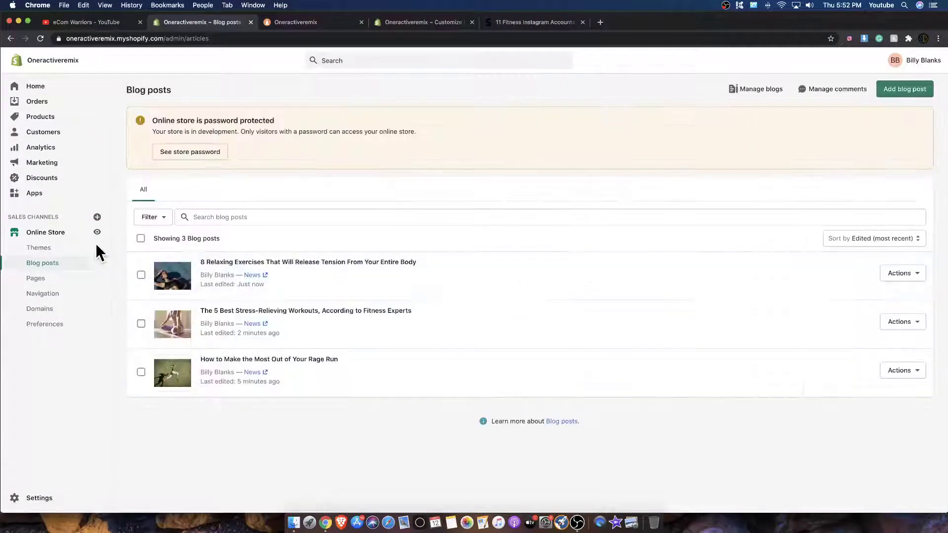
{"action": "left_click", "coordinate": [65, 233]}
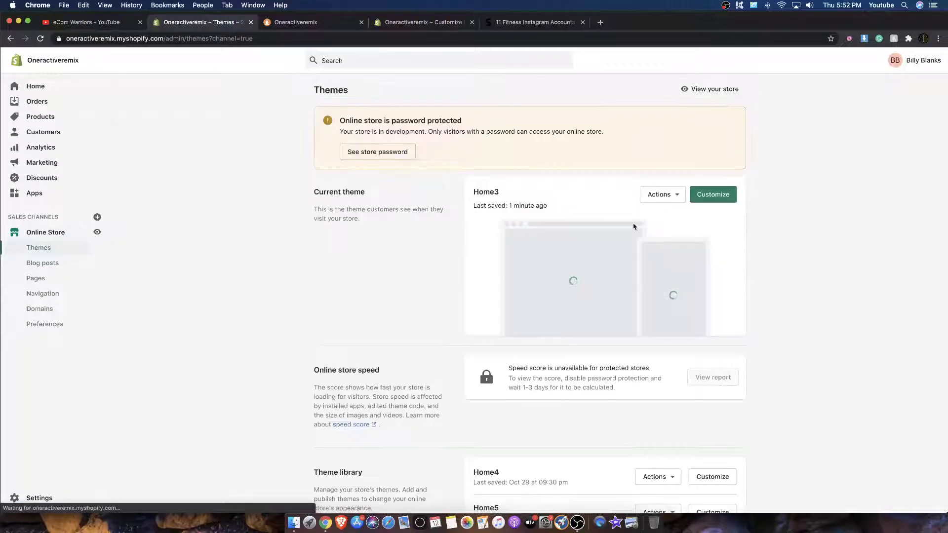
{"action": "left_click", "coordinate": [713, 194]}
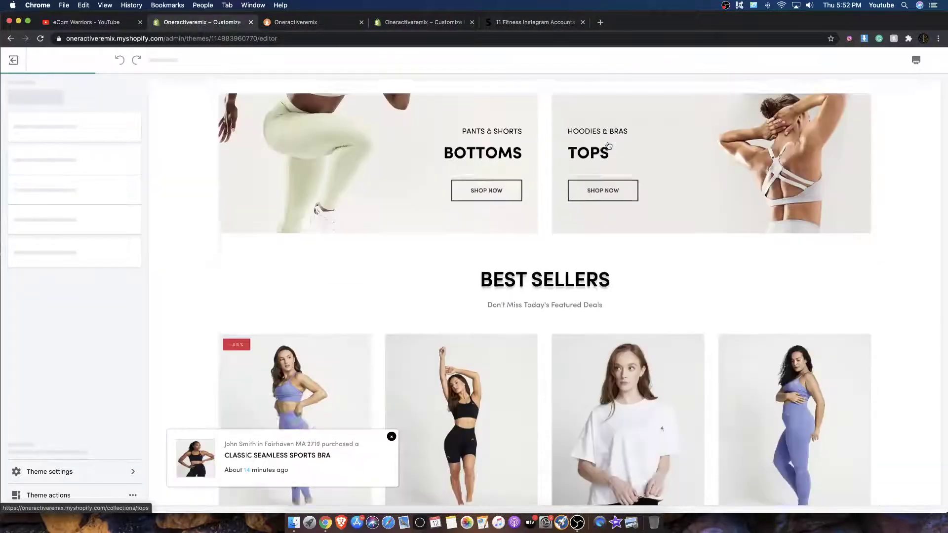
Review the home page preview down to the footer, then preview the BANNER V2, V3, V4 and V6 sections as possible additions.
{"action": "scroll", "coordinate": [608, 146], "scroll_direction": "down", "scroll_amount": 15}
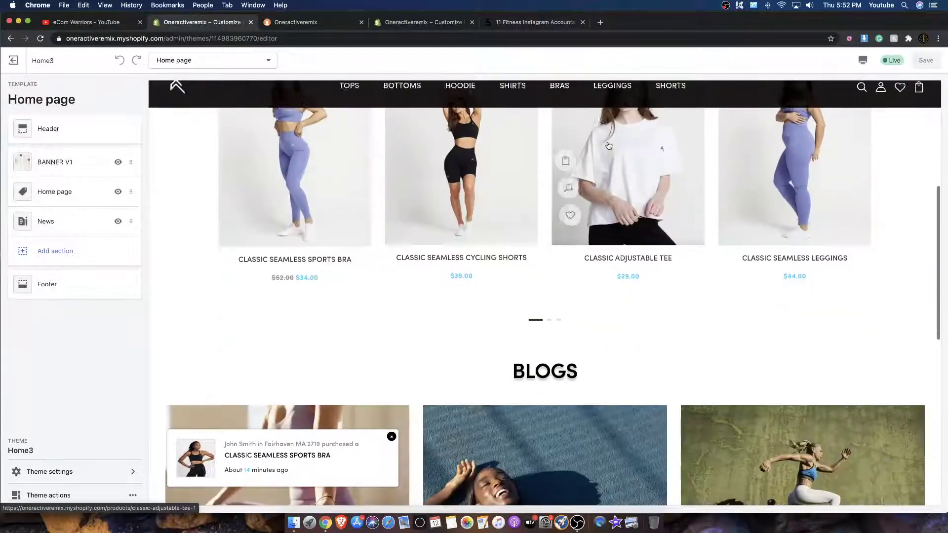
{"action": "scroll", "coordinate": [609, 146], "scroll_direction": "down", "scroll_amount": 2}
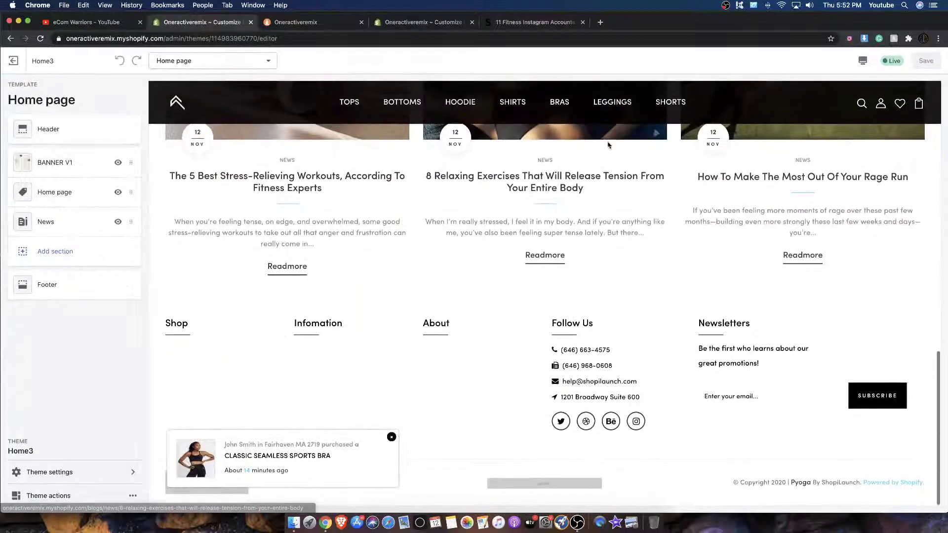
{"action": "scroll", "coordinate": [608, 145], "scroll_direction": "up", "scroll_amount": 4}
{"action": "left_click", "coordinate": [50, 262]}
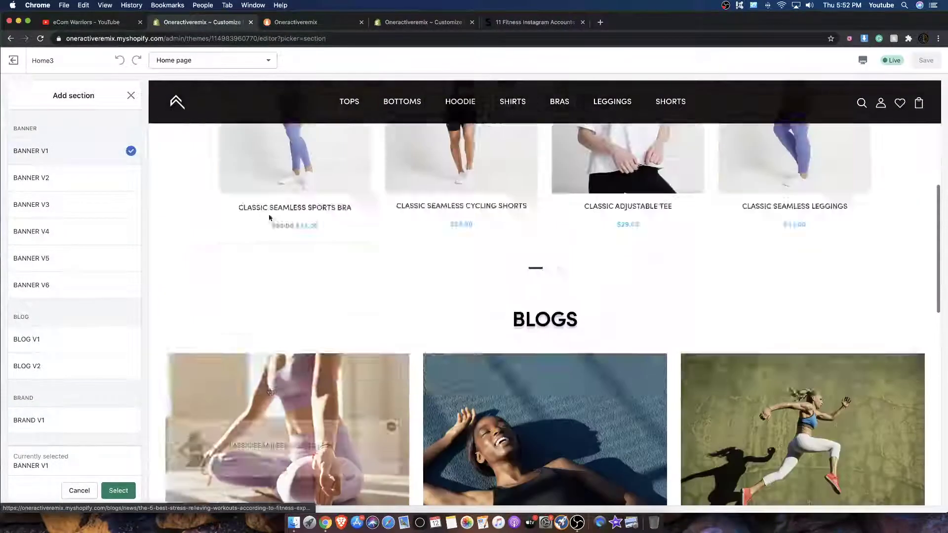
{"action": "left_click", "coordinate": [54, 178]}
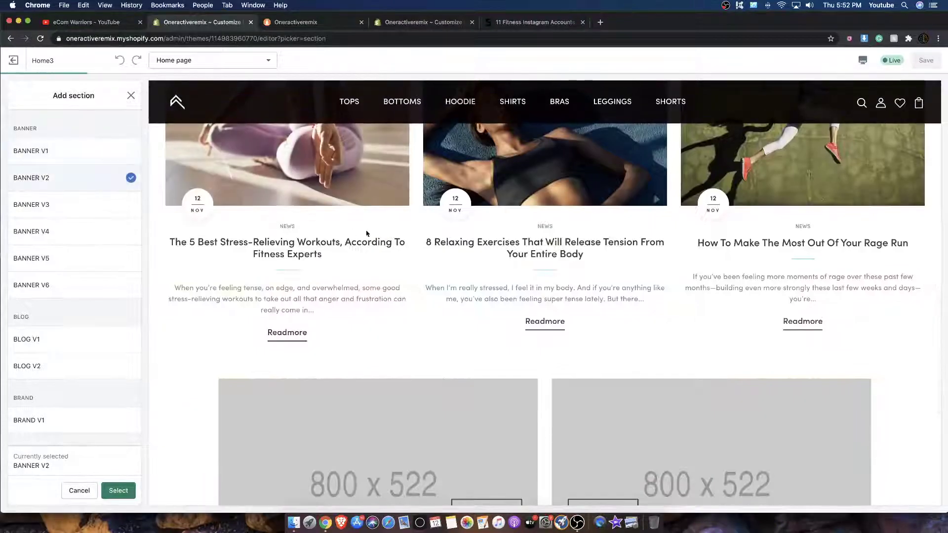
{"action": "left_click", "coordinate": [77, 202]}
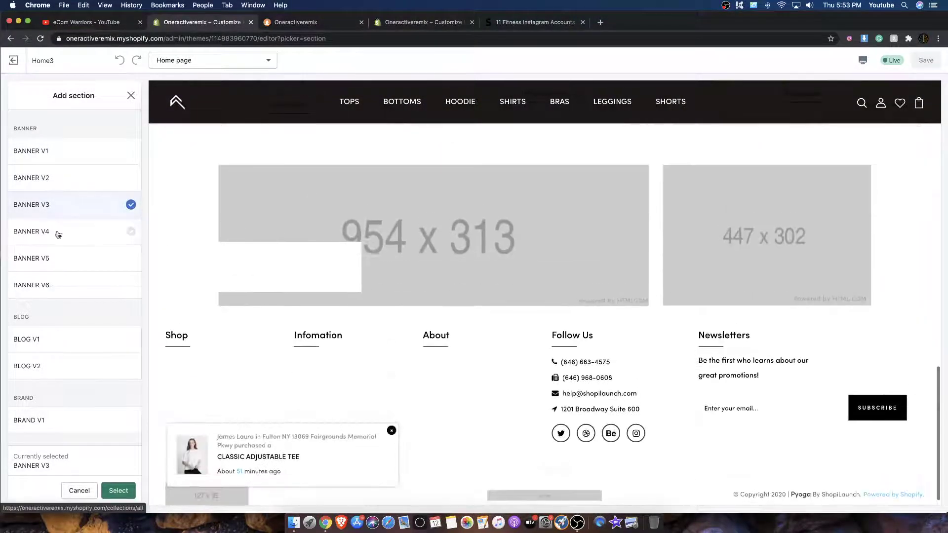
{"action": "left_click", "coordinate": [58, 234]}
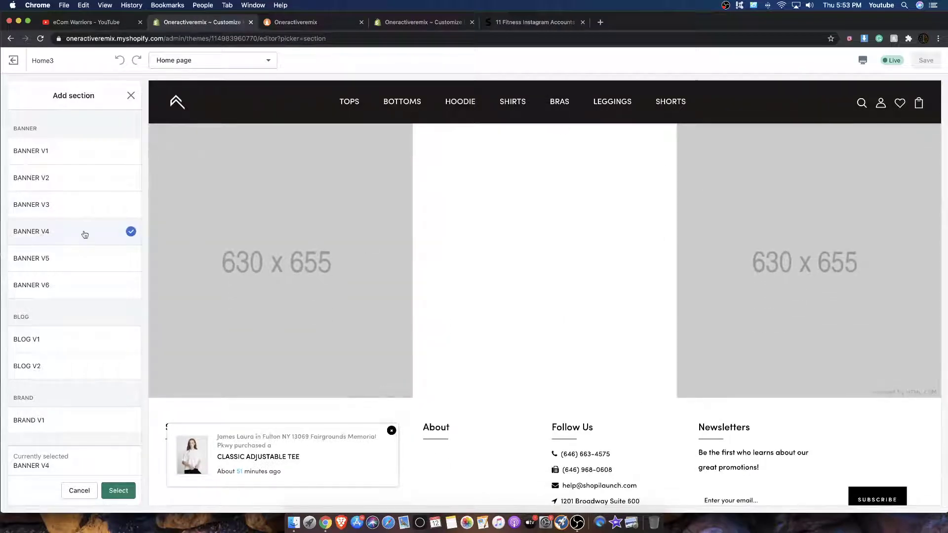
{"action": "left_click", "coordinate": [70, 291]}
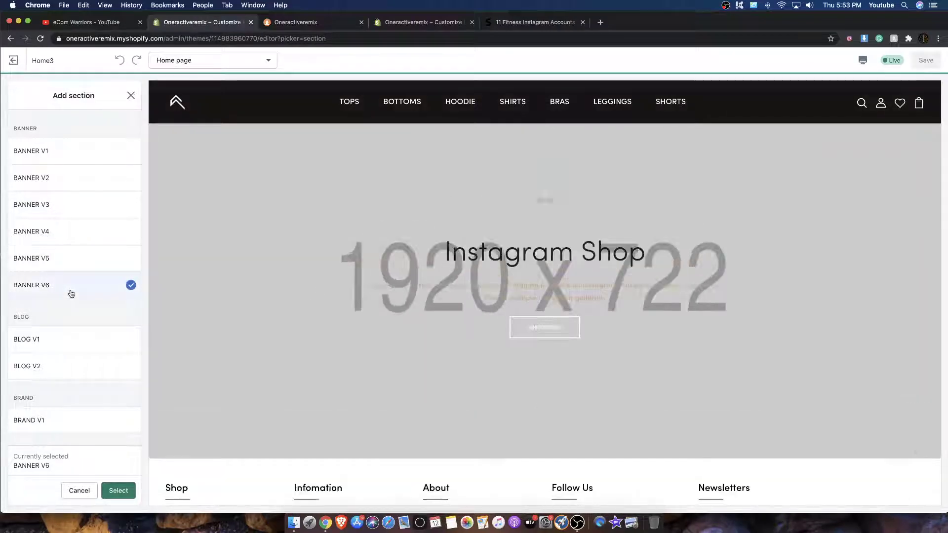
Preview the BLOG V2, BRAND V1 and Collection sub 2 sections on the home page.
{"action": "left_click", "coordinate": [79, 340]}
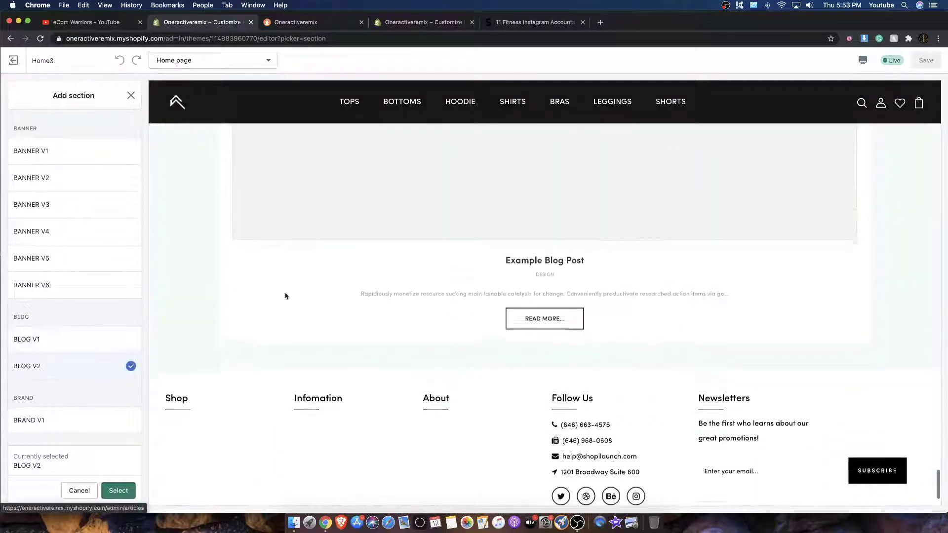
{"action": "scroll", "coordinate": [54, 360], "scroll_direction": "down", "scroll_amount": 2}
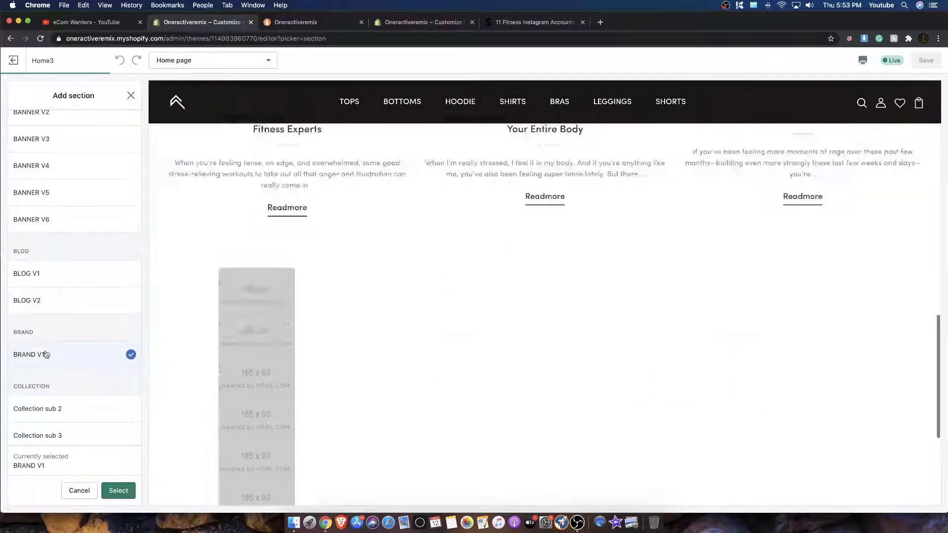
{"action": "scroll", "coordinate": [416, 309], "scroll_direction": "up", "scroll_amount": 5}
{"action": "scroll", "coordinate": [306, 281], "scroll_direction": "down", "scroll_amount": 5}
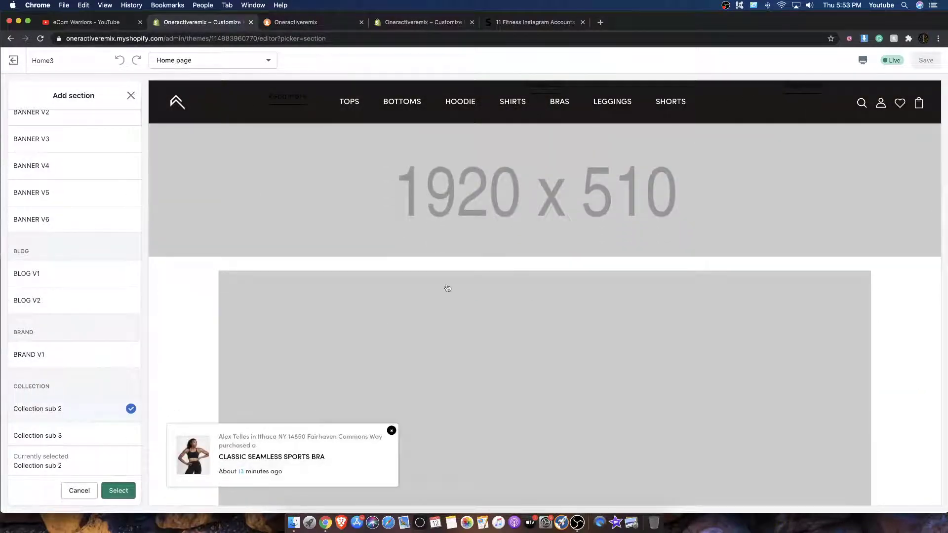
Try the Collection sub 3, Collection sub 5, Collection sub v1 and Collection sub v4 sections in the preview.
{"action": "scroll", "coordinate": [80, 372], "scroll_direction": "down", "scroll_amount": 4}
{"action": "left_click", "coordinate": [79, 358]}
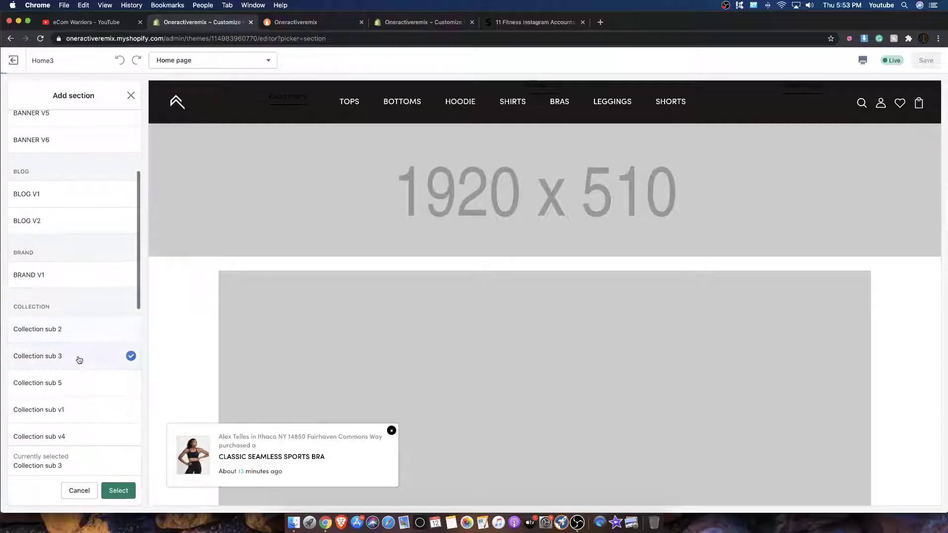
{"action": "left_click", "coordinate": [79, 385]}
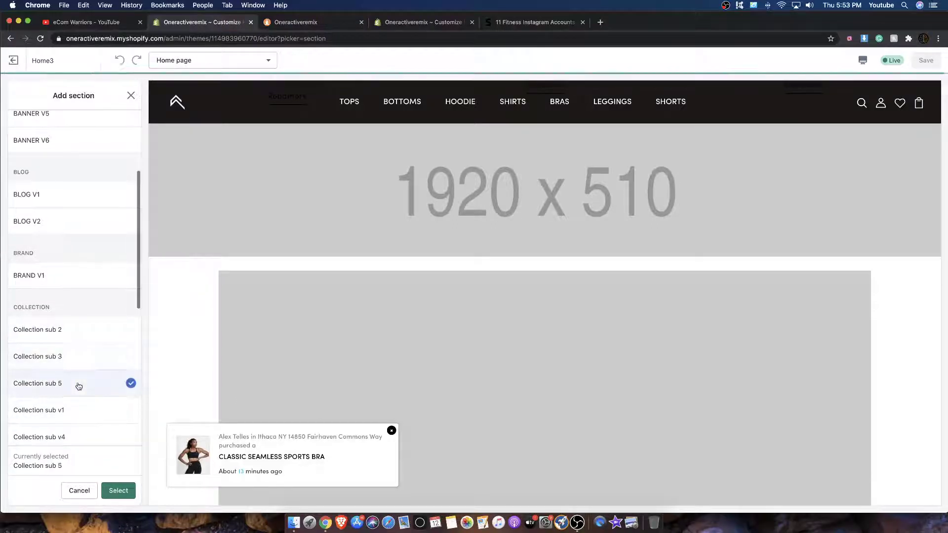
{"action": "scroll", "coordinate": [63, 420], "scroll_direction": "down", "scroll_amount": 5}
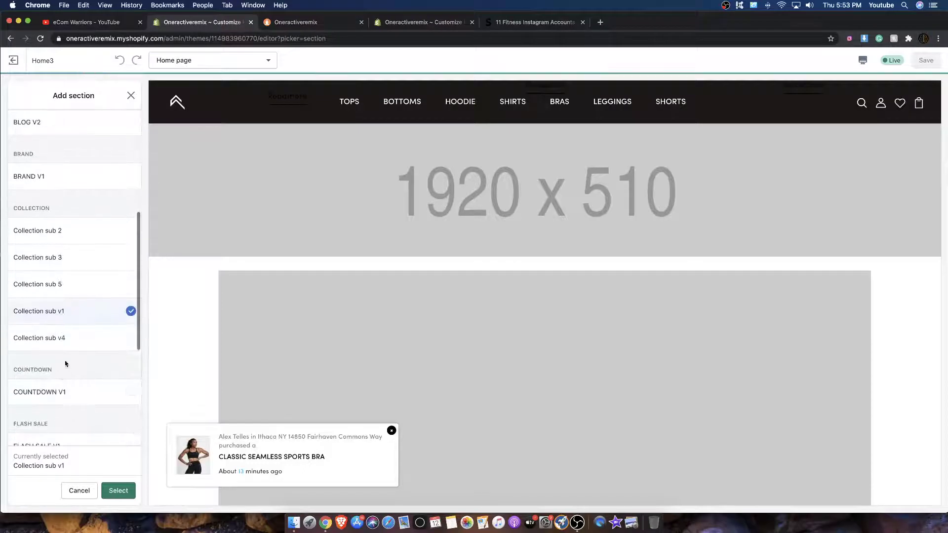
{"action": "left_click", "coordinate": [68, 350]}
{"action": "scroll", "coordinate": [54, 365], "scroll_direction": "down", "scroll_amount": 4}
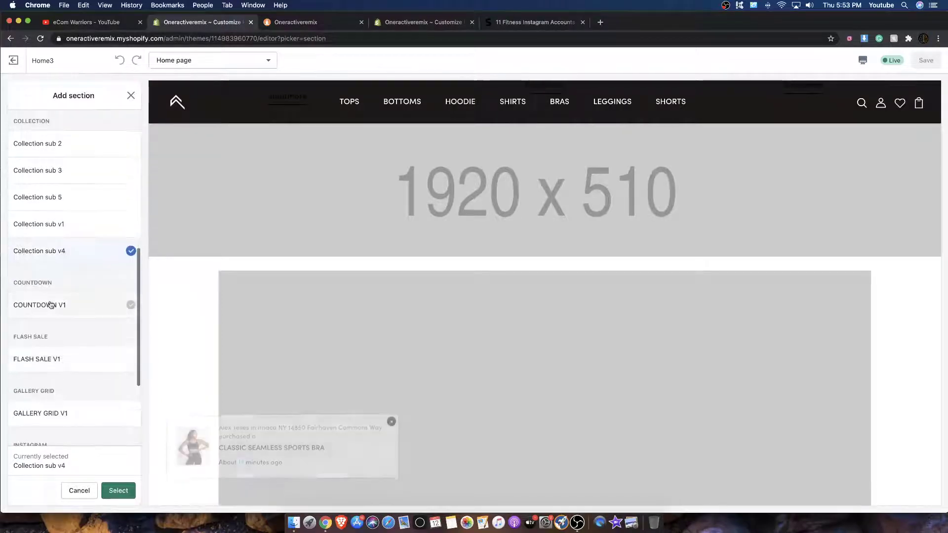
Preview the COUNTDOWN V1, FLASH SALE V1 and INSTAGRAM V1 sections on the home page.
{"action": "left_click", "coordinate": [48, 304]}
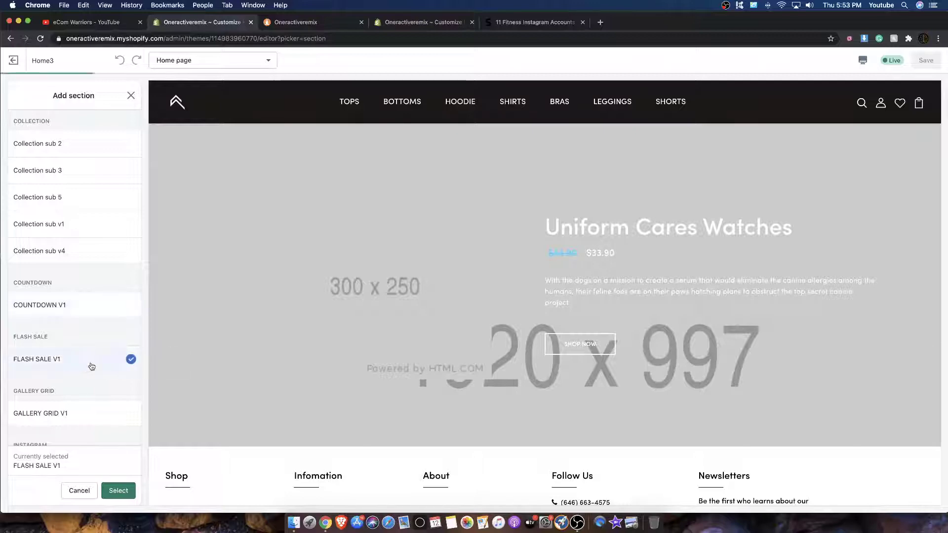
{"action": "scroll", "coordinate": [74, 365], "scroll_direction": "down", "scroll_amount": 2}
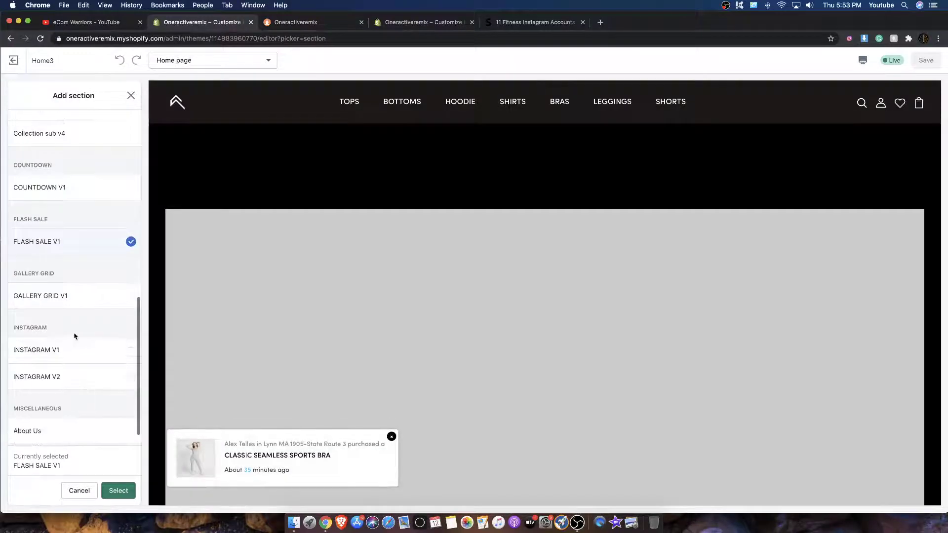
{"action": "left_click", "coordinate": [72, 349]}
{"action": "scroll", "coordinate": [69, 379], "scroll_direction": "down", "scroll_amount": 1}
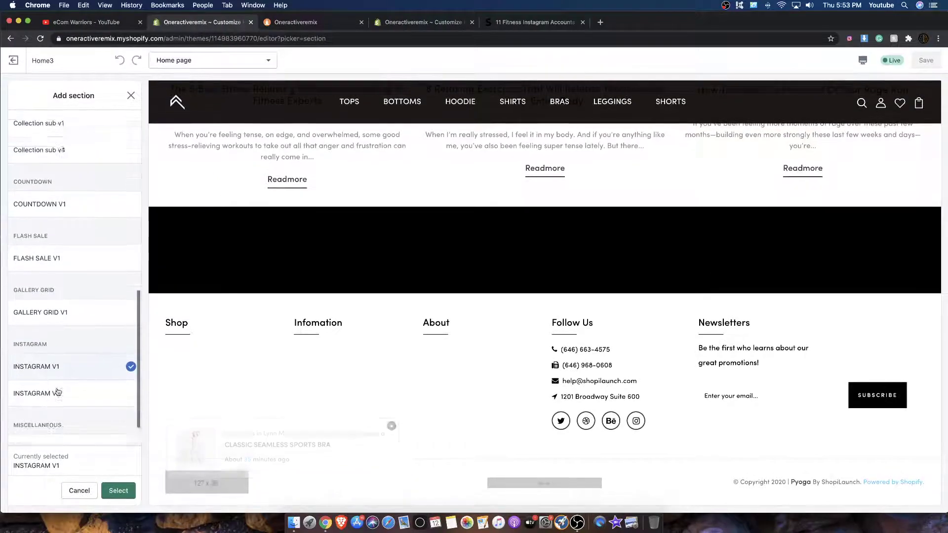
Browse the miscellaneous, newsletter, product and slideshow sections, previewing LookBook Page 1.
{"action": "scroll", "coordinate": [54, 394], "scroll_direction": "down", "scroll_amount": 2}
{"action": "scroll", "coordinate": [50, 393], "scroll_direction": "down", "scroll_amount": 5}
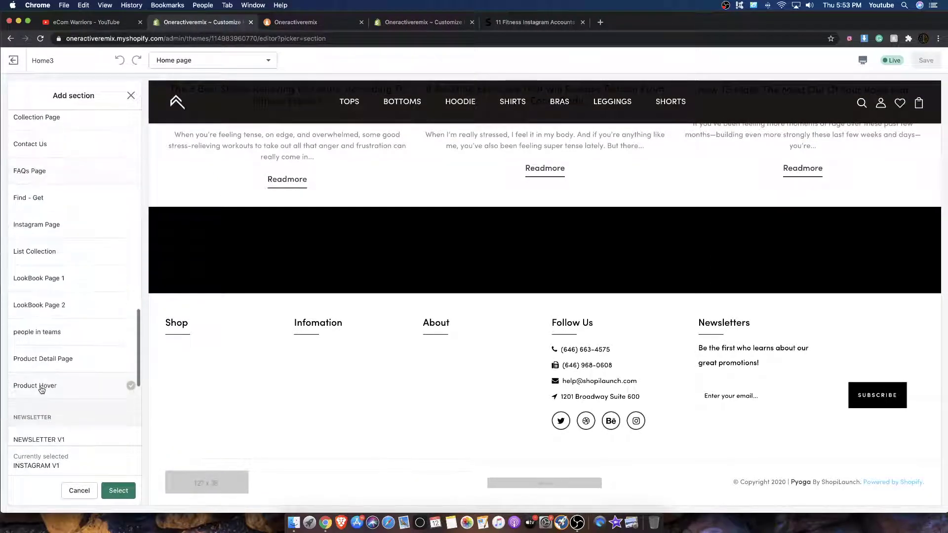
{"action": "scroll", "coordinate": [40, 391], "scroll_direction": "down", "scroll_amount": 1}
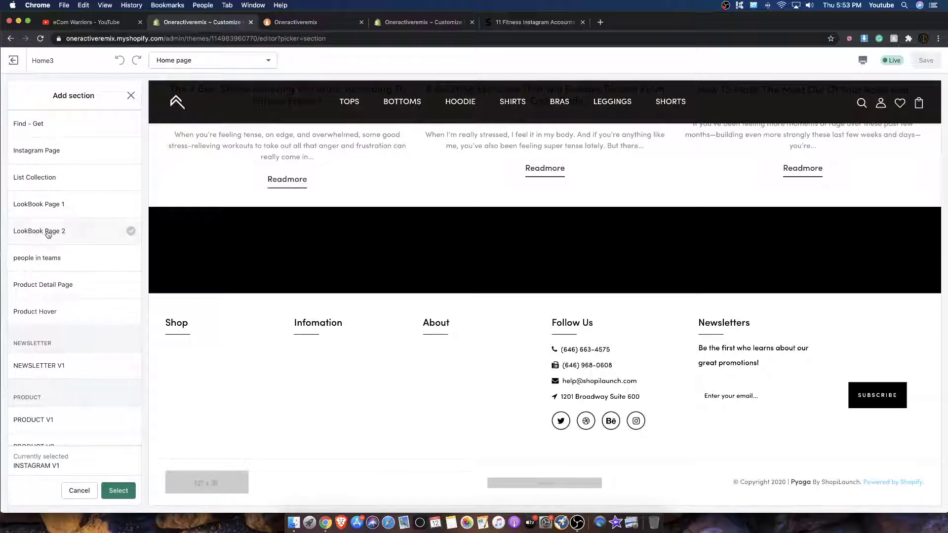
{"action": "scroll", "coordinate": [59, 213], "scroll_direction": "down", "scroll_amount": 2}
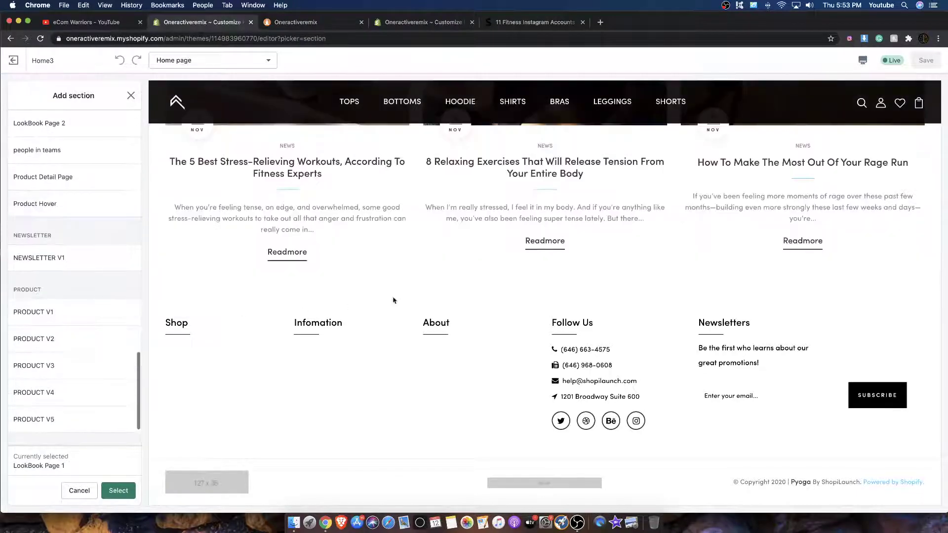
{"action": "scroll", "coordinate": [394, 299], "scroll_direction": "up", "scroll_amount": 10}
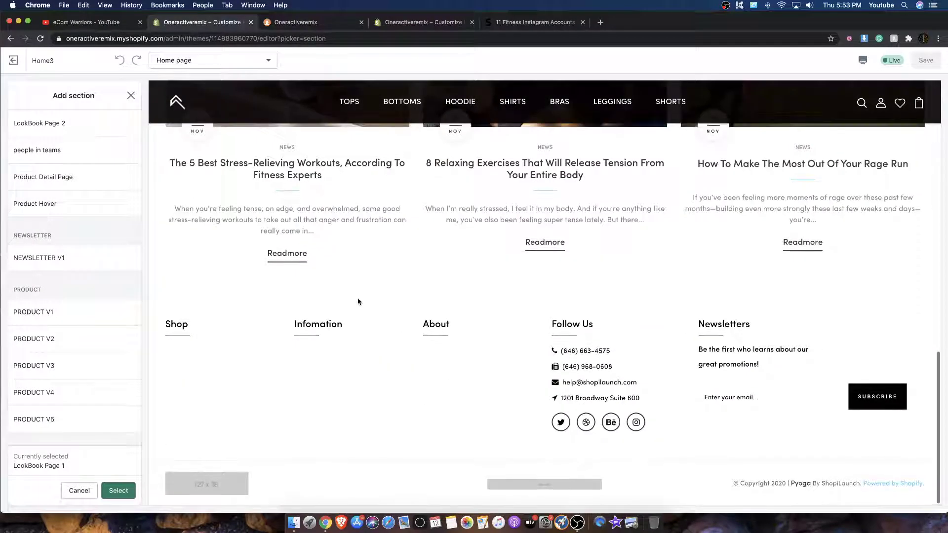
{"action": "scroll", "coordinate": [33, 266], "scroll_direction": "up", "scroll_amount": 2}
{"action": "scroll", "coordinate": [63, 375], "scroll_direction": "down", "scroll_amount": 3}
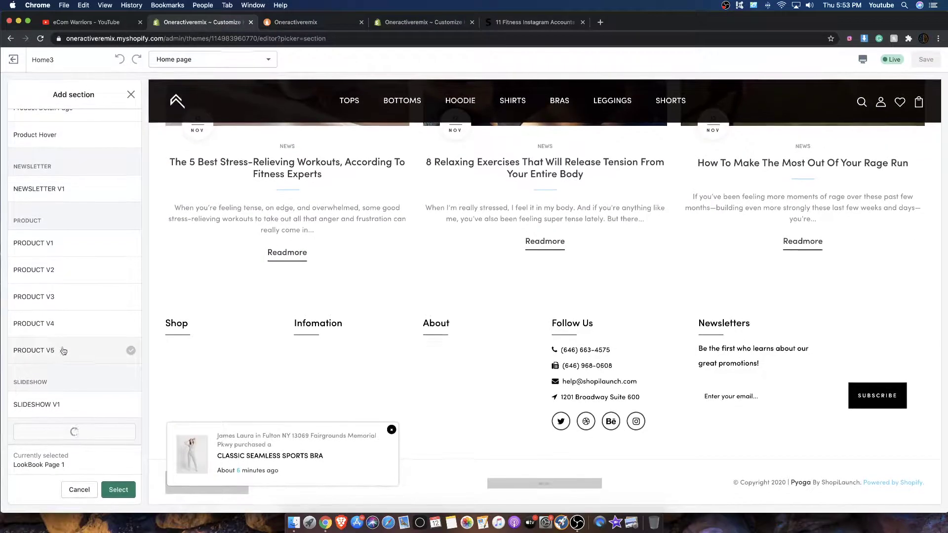
Add the LookBook Page 2 section to the home page.
{"action": "scroll", "coordinate": [64, 351], "scroll_direction": "down", "scroll_amount": 5}
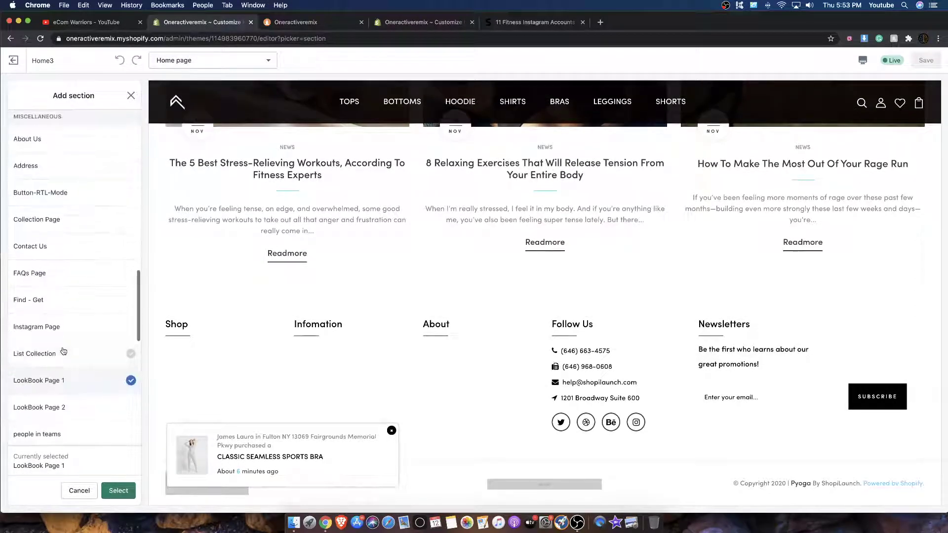
{"action": "left_click", "coordinate": [82, 408]}
{"action": "left_click", "coordinate": [119, 490]}
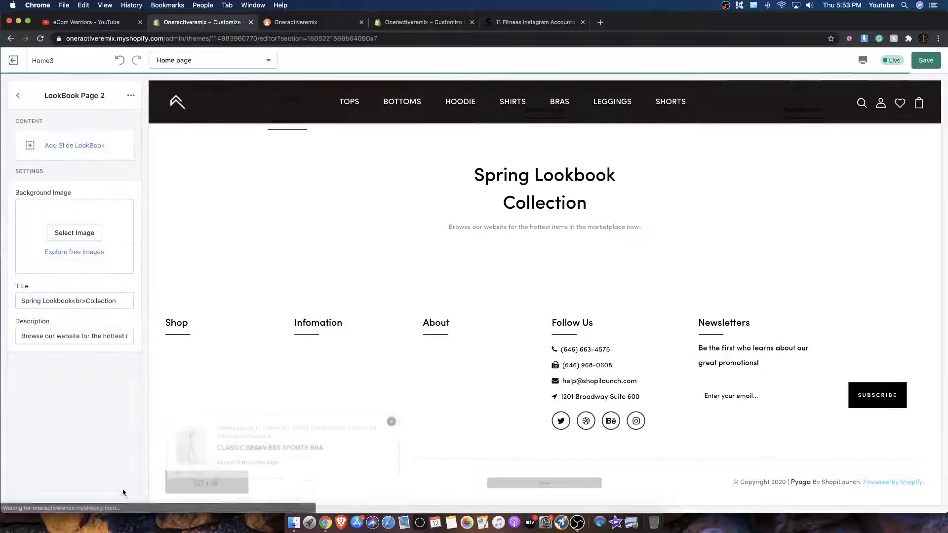
Add a lookbook slide to the LookBook Page 2 section and try several library model images in it.
{"action": "left_click", "coordinate": [87, 154]}
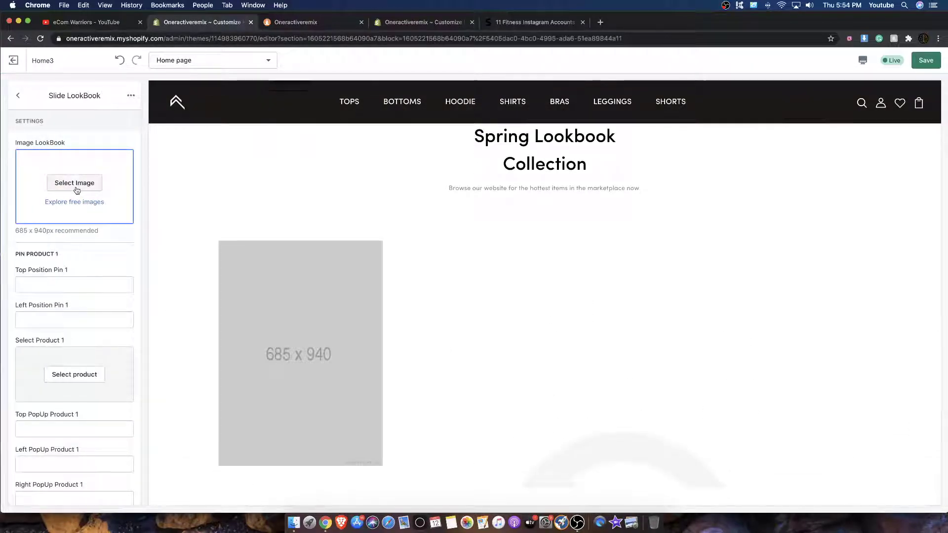
{"action": "left_click", "coordinate": [75, 184]}
{"action": "left_click", "coordinate": [58, 251]}
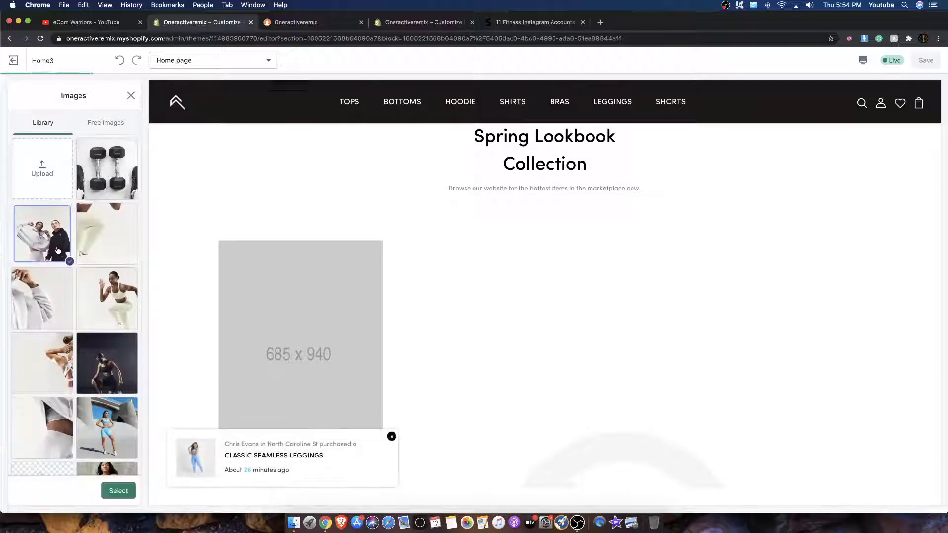
{"action": "left_click", "coordinate": [36, 299]}
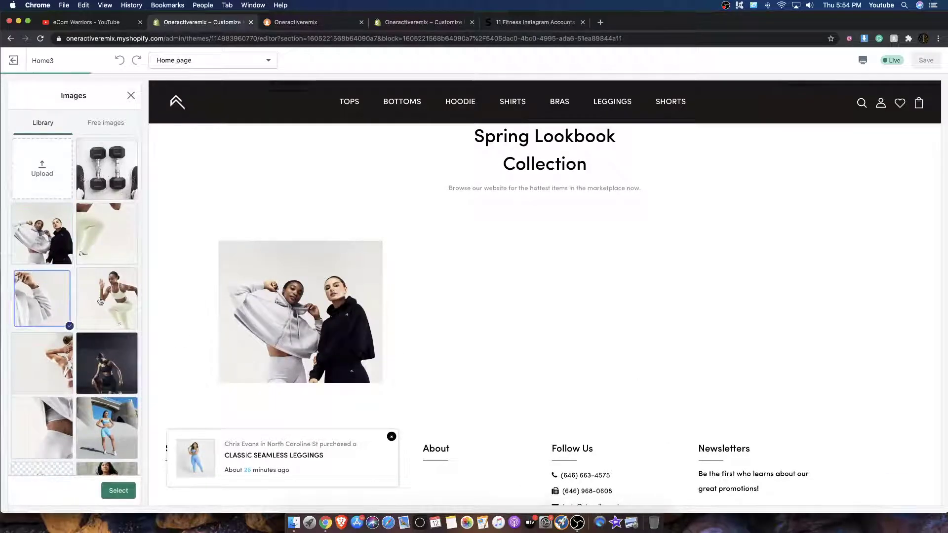
{"action": "left_click", "coordinate": [106, 298]}
{"action": "left_click", "coordinate": [42, 363]}
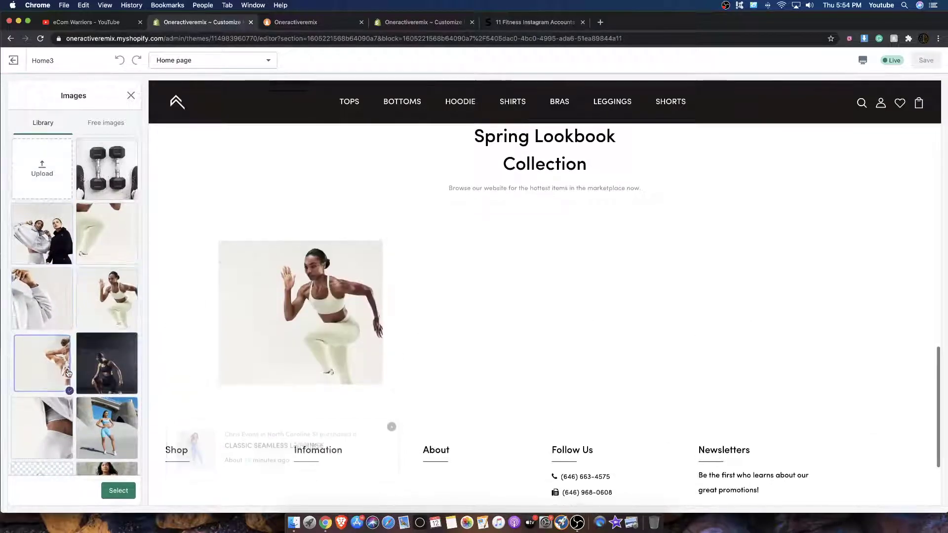
{"action": "scroll", "coordinate": [74, 366], "scroll_direction": "down", "scroll_amount": 3}
{"action": "left_click", "coordinate": [93, 363]}
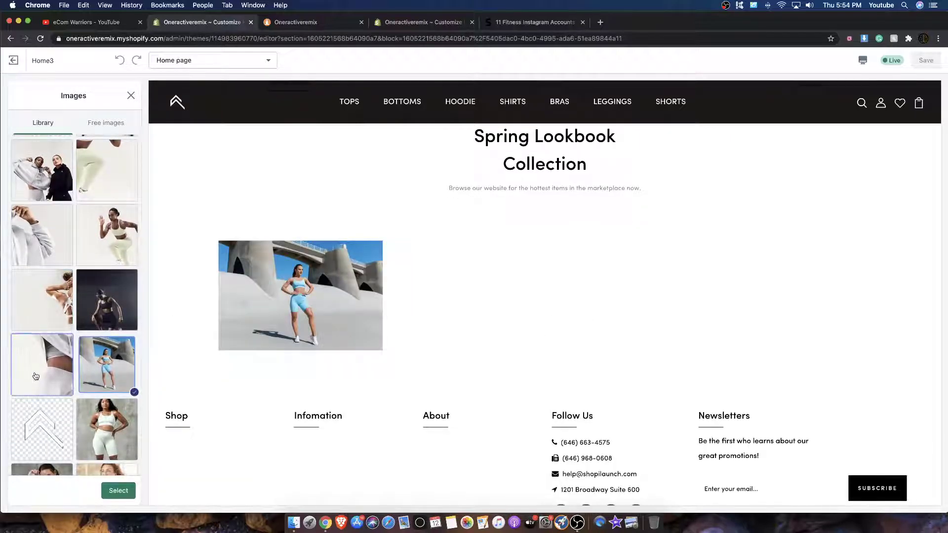
{"action": "left_click", "coordinate": [36, 376]}
{"action": "scroll", "coordinate": [94, 370], "scroll_direction": "down", "scroll_amount": 2}
{"action": "left_click", "coordinate": [96, 369]}
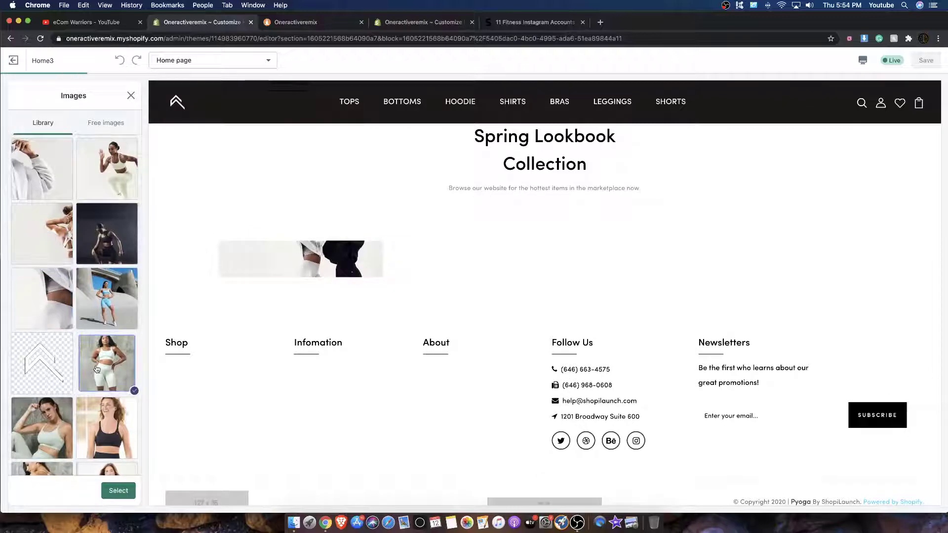
{"action": "scroll", "coordinate": [185, 453], "scroll_direction": "down", "scroll_amount": 3}
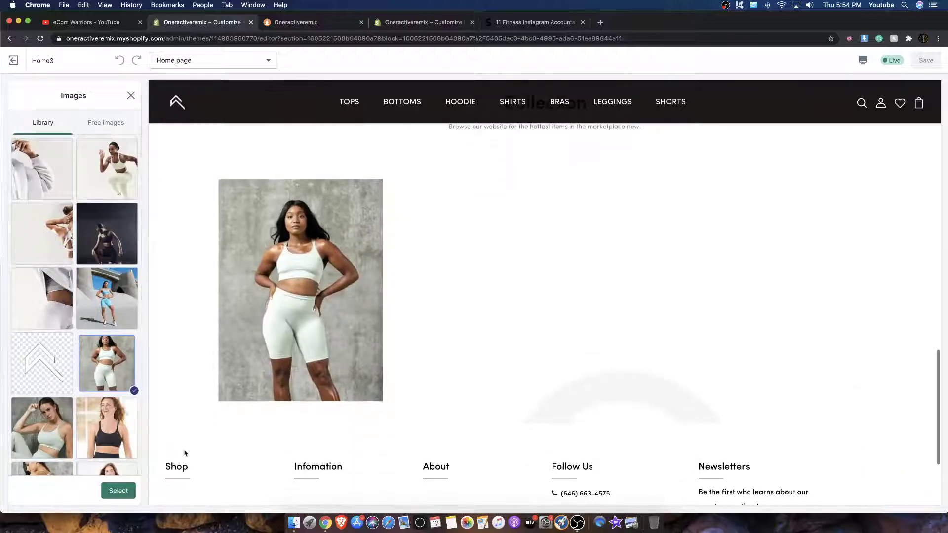
Set the slide's image to the model in black sports bra and leggings raising her knee against the grey wall.
{"action": "left_click", "coordinate": [42, 427]}
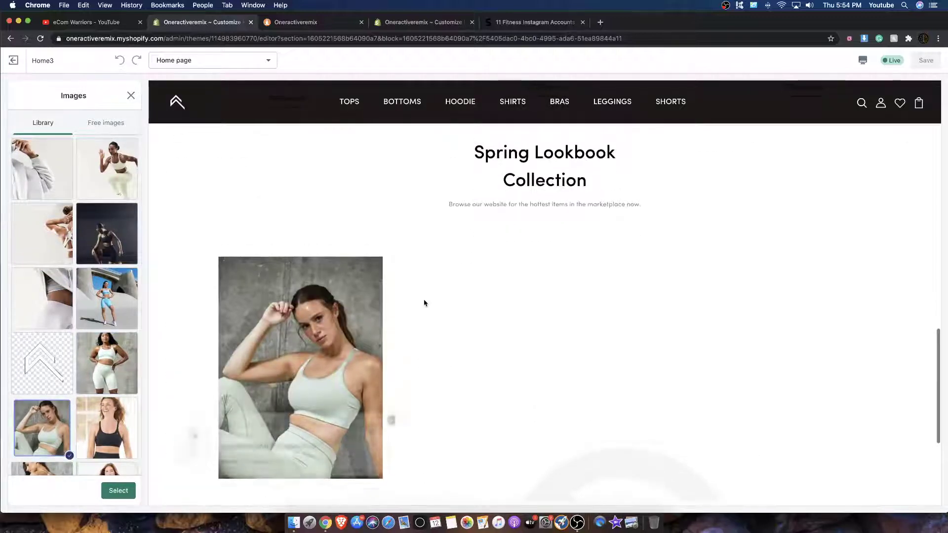
{"action": "scroll", "coordinate": [424, 302], "scroll_direction": "down", "scroll_amount": 5}
{"action": "scroll", "coordinate": [88, 306], "scroll_direction": "down", "scroll_amount": 4}
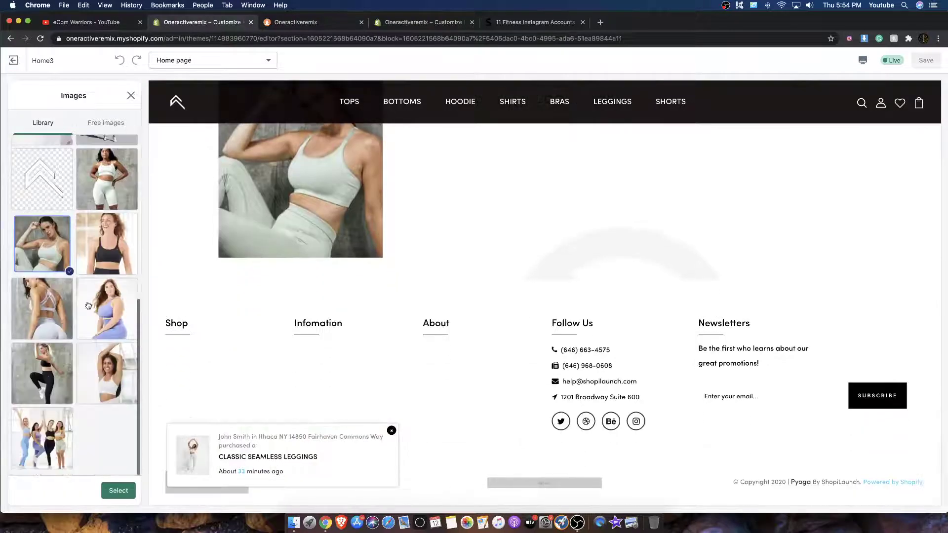
{"action": "left_click", "coordinate": [54, 389]}
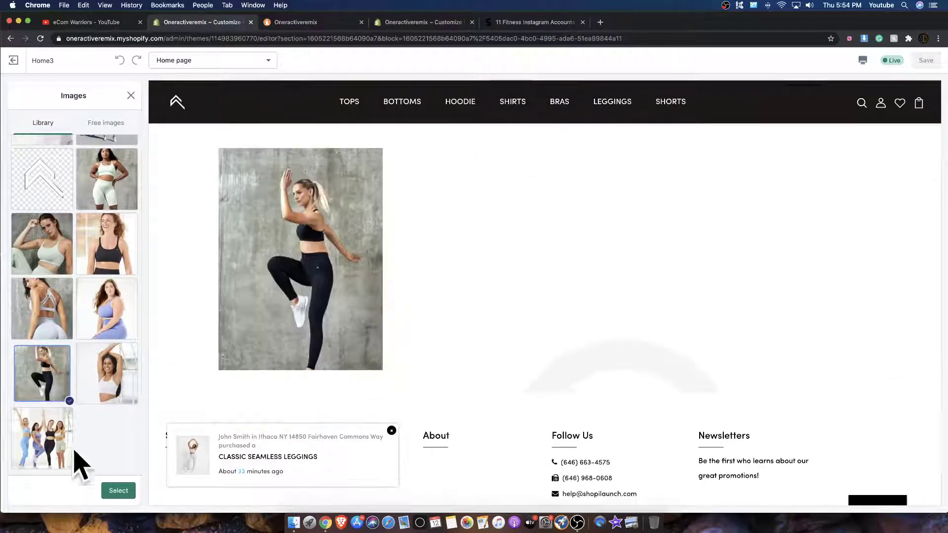
{"action": "left_click", "coordinate": [118, 490]}
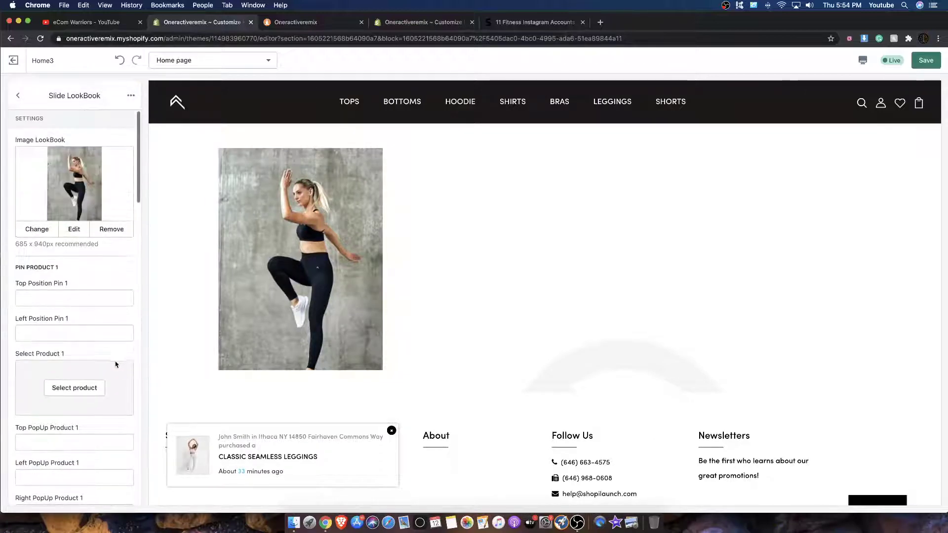
Assign the black CLASSIC SEAMLESS SPORTS BRA as pin product 1 of the first lookbook slide.
{"action": "scroll", "coordinate": [116, 365], "scroll_direction": "down", "scroll_amount": 2}
{"action": "left_click", "coordinate": [70, 336]}
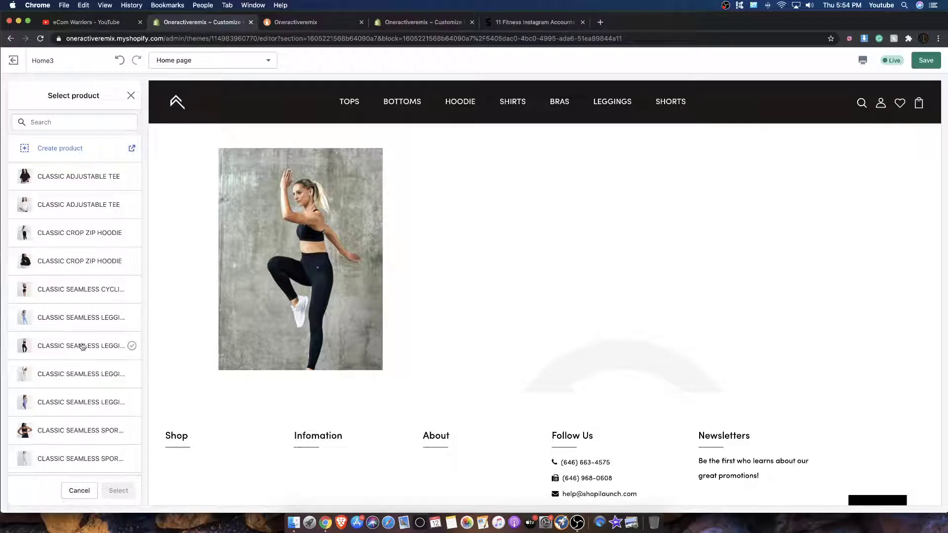
{"action": "left_click", "coordinate": [82, 347]}
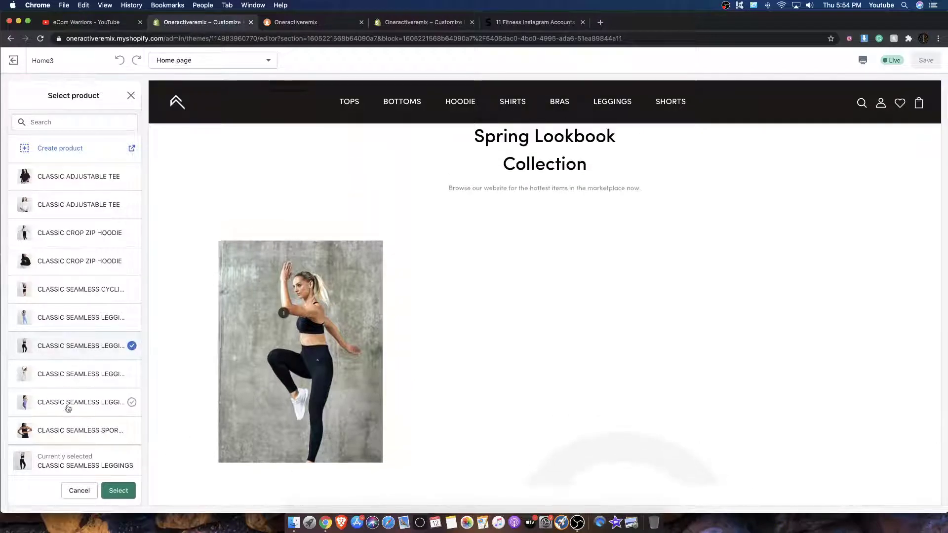
{"action": "scroll", "coordinate": [68, 408], "scroll_direction": "down", "scroll_amount": 2}
{"action": "left_click", "coordinate": [46, 381]}
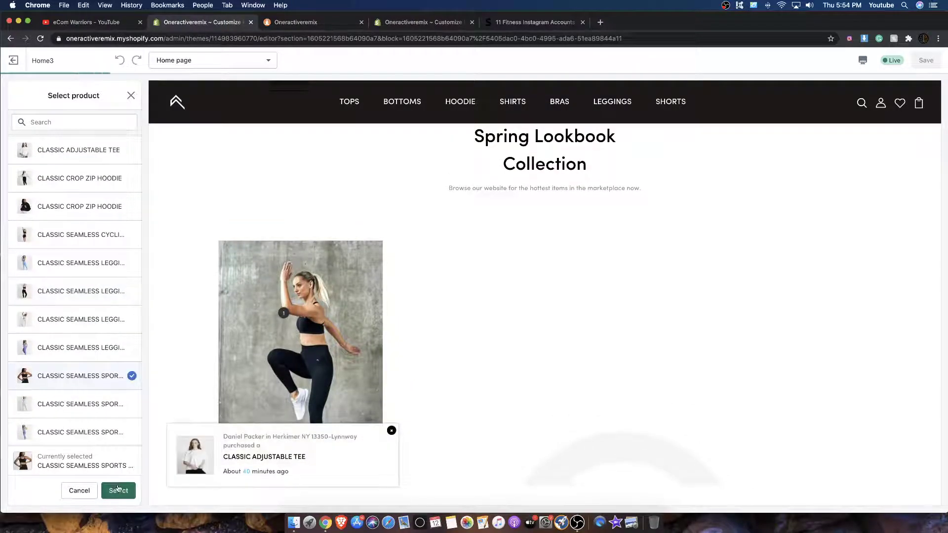
{"action": "left_click", "coordinate": [118, 490]}
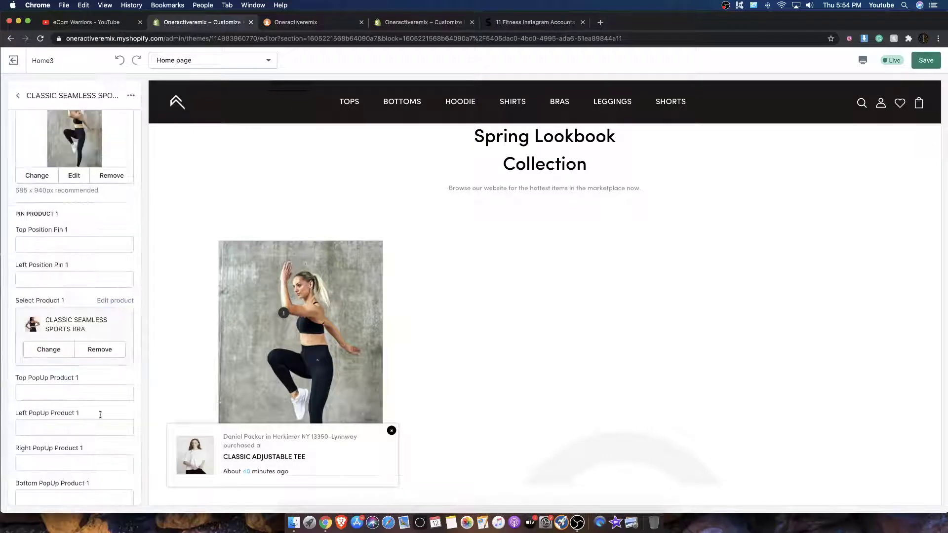
{"action": "scroll", "coordinate": [95, 310], "scroll_direction": "down", "scroll_amount": 8}
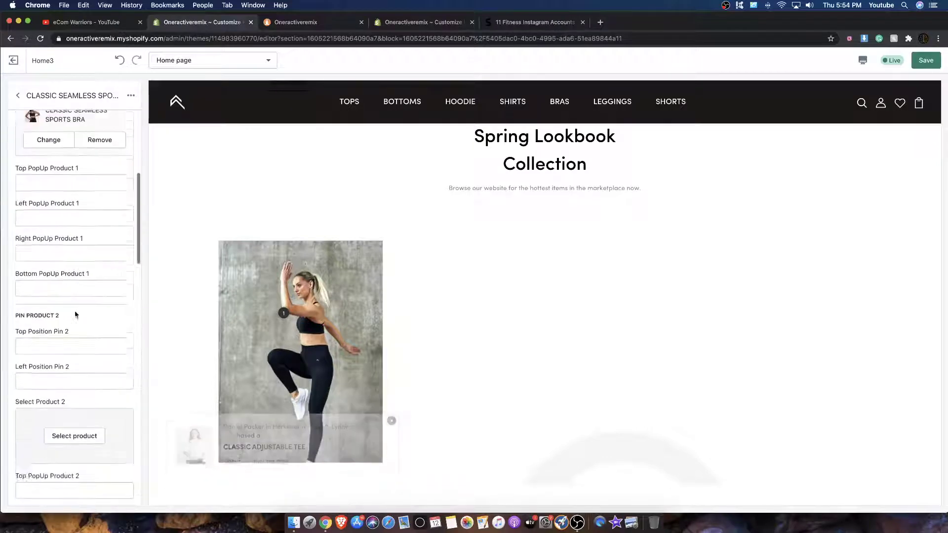
{"action": "left_click", "coordinate": [76, 363]}
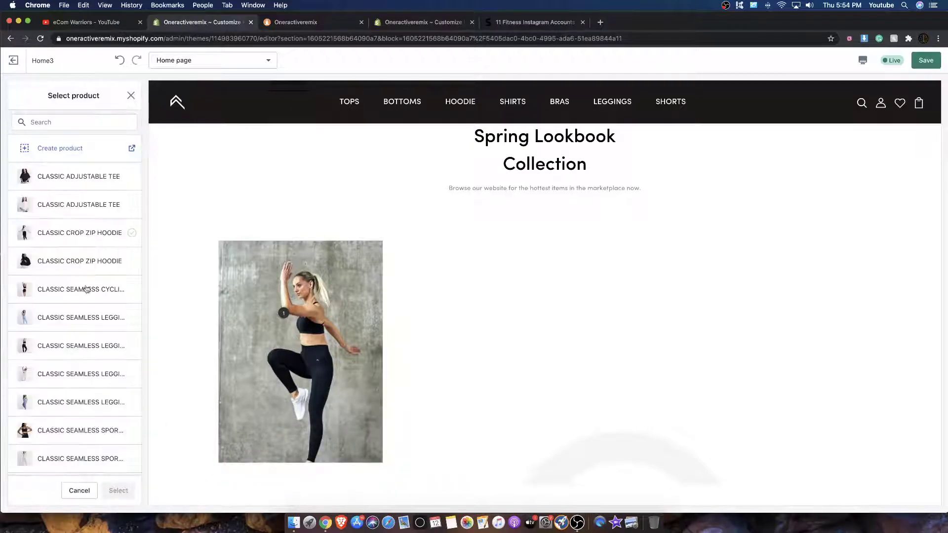
{"action": "left_click", "coordinate": [96, 432]}
{"action": "scroll", "coordinate": [67, 287], "scroll_direction": "down", "scroll_amount": 3}
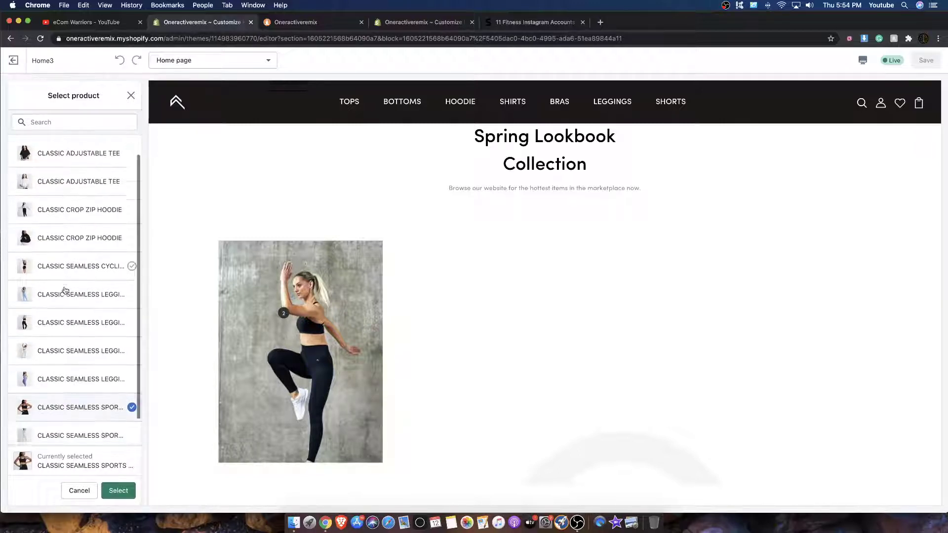
{"action": "scroll", "coordinate": [97, 350], "scroll_direction": "up", "scroll_amount": 3}
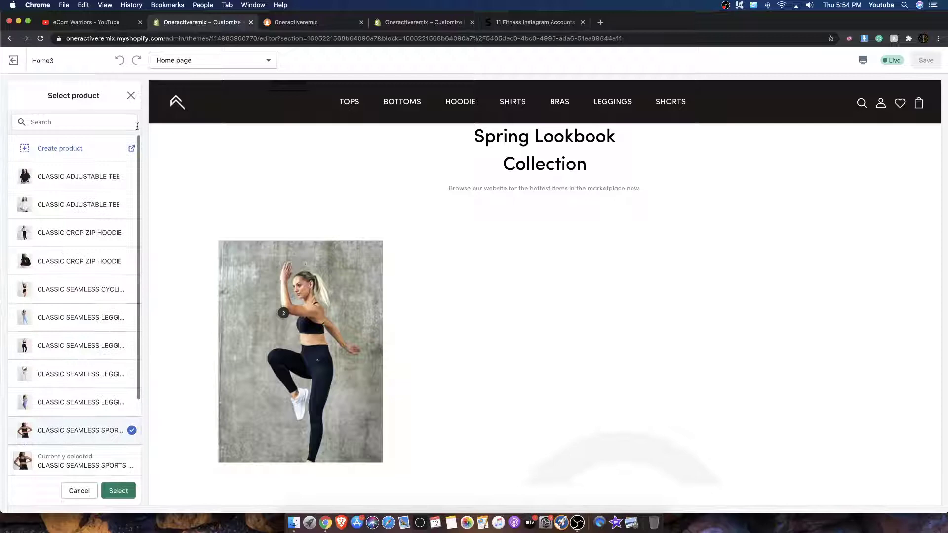
{"action": "left_click", "coordinate": [130, 95]}
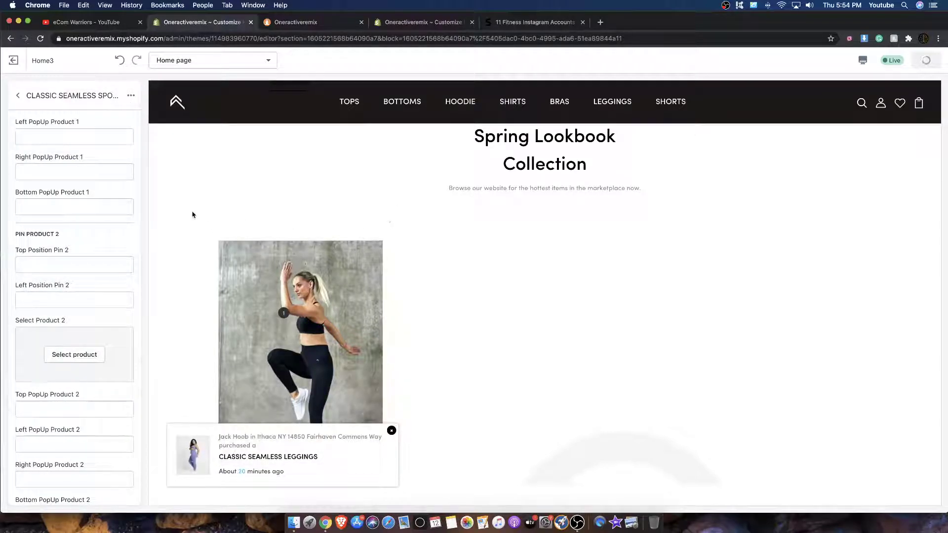
Add a second lookbook slide with the image of the dark-haired model seen from behind in light grey activewear.
{"action": "left_click", "coordinate": [26, 95]}
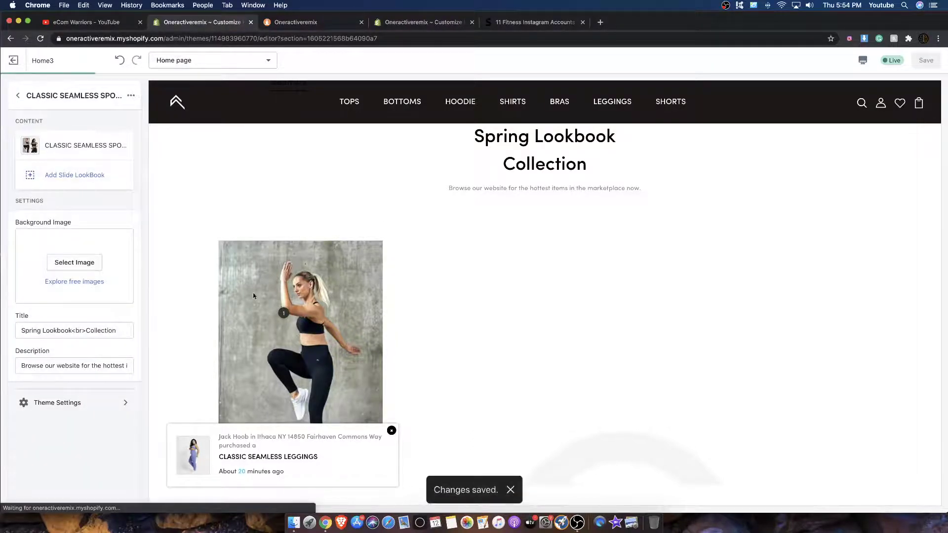
{"action": "left_click", "coordinate": [46, 176]}
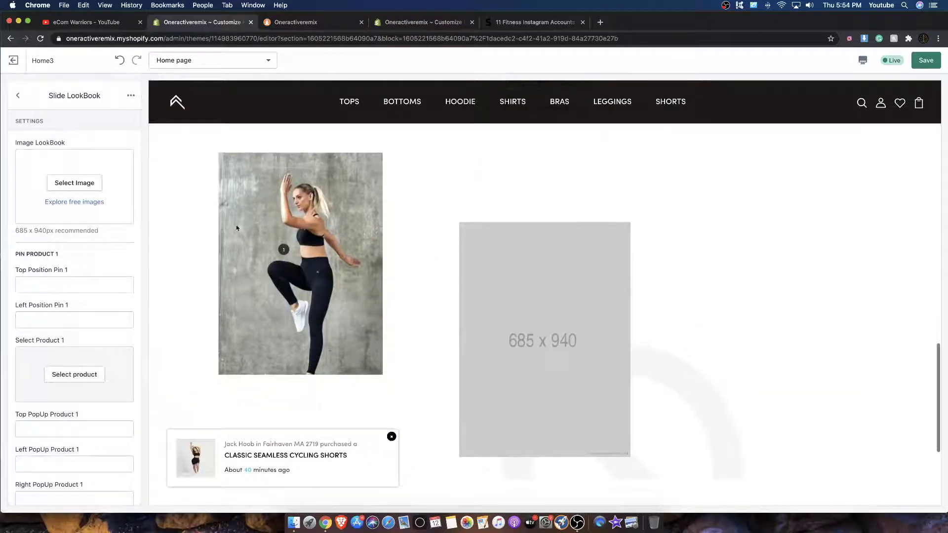
{"action": "left_click", "coordinate": [85, 184]}
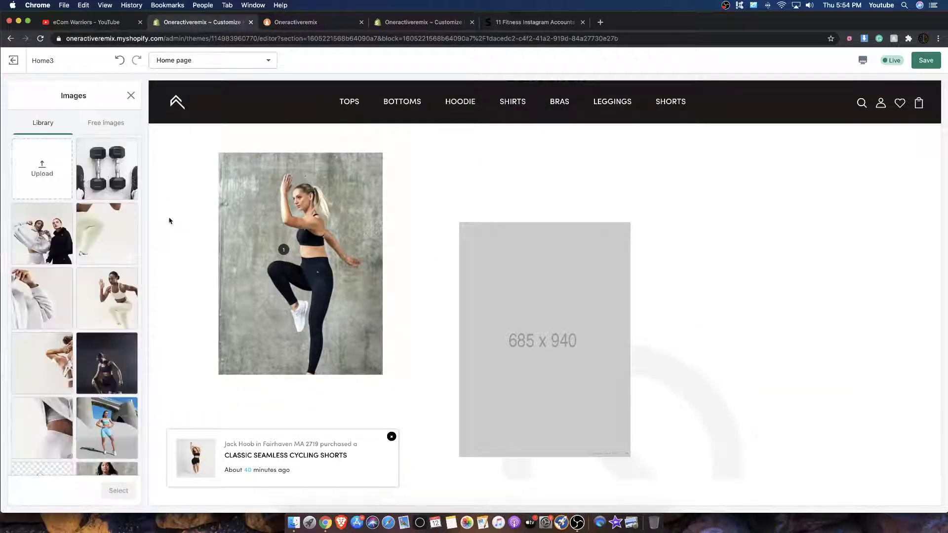
{"action": "scroll", "coordinate": [74, 296], "scroll_direction": "down", "scroll_amount": 8}
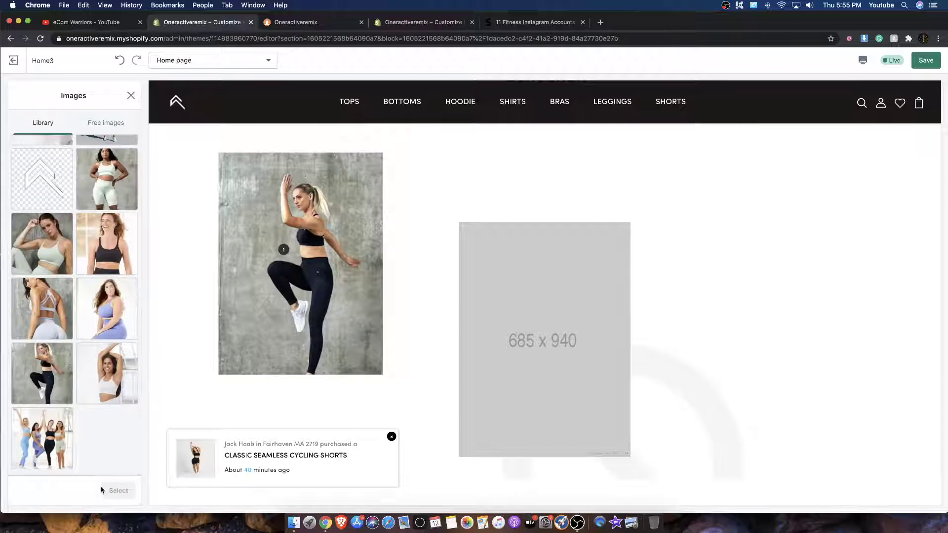
{"action": "scroll", "coordinate": [66, 303], "scroll_direction": "up", "scroll_amount": 5}
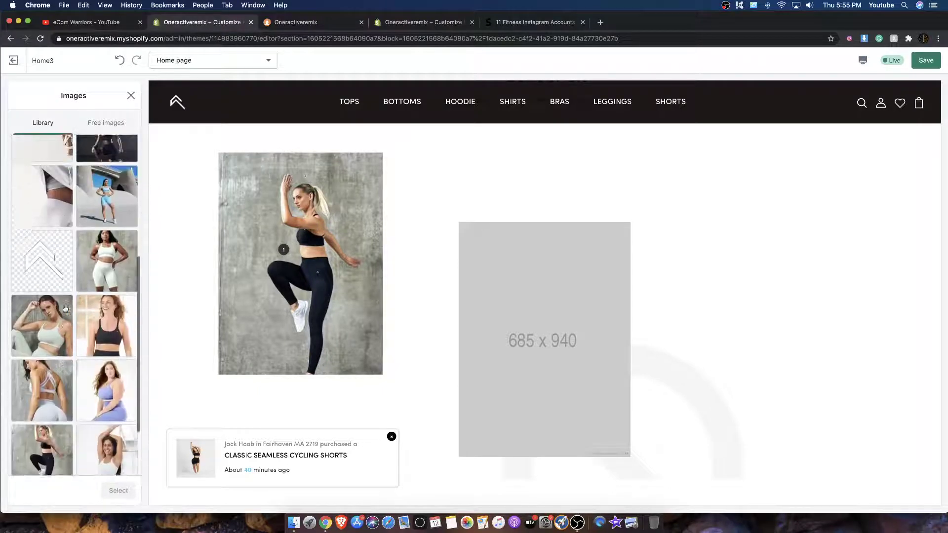
{"action": "left_click", "coordinate": [106, 241]}
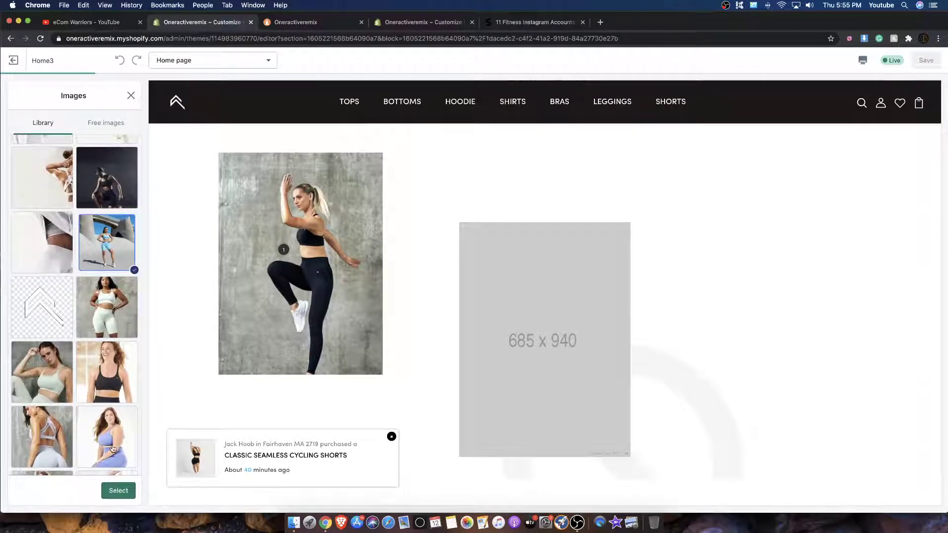
{"action": "scroll", "coordinate": [133, 434], "scroll_direction": "down", "scroll_amount": 3}
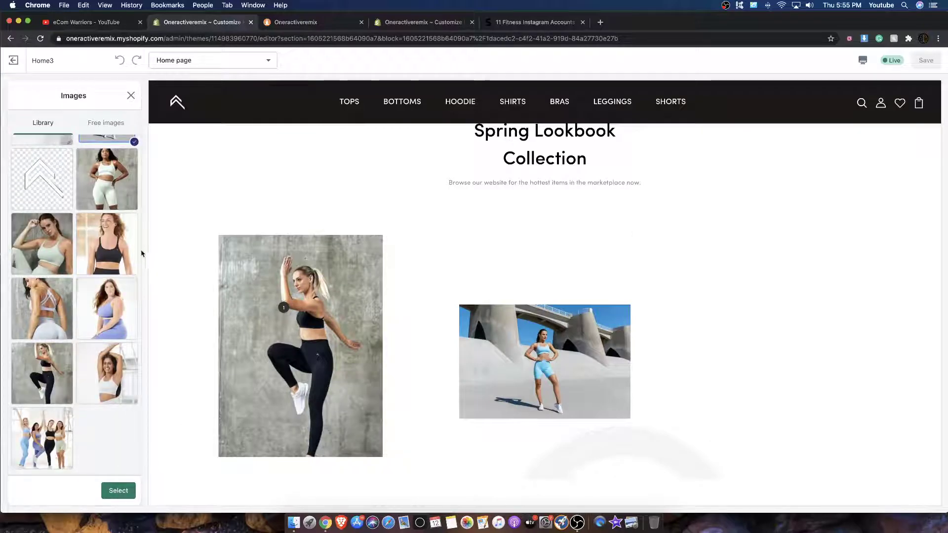
{"action": "left_click", "coordinate": [59, 319]}
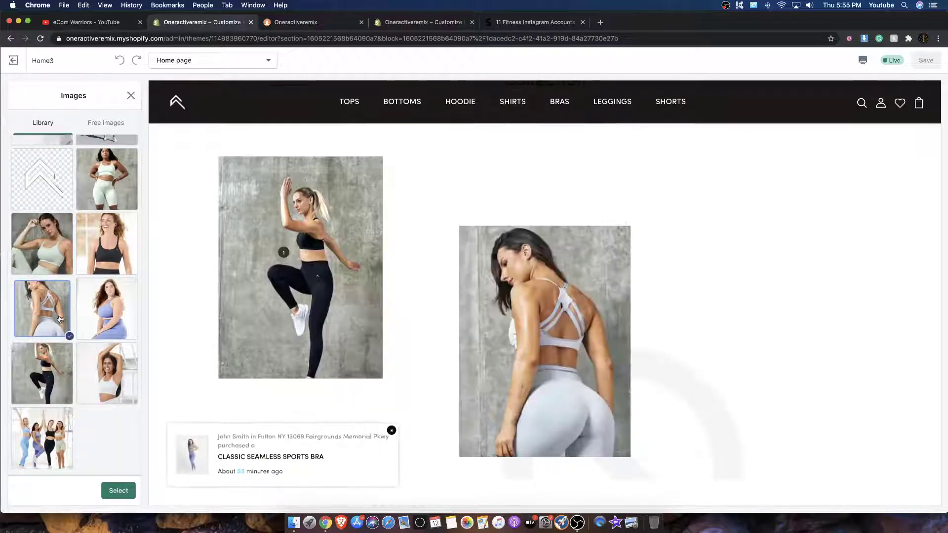
{"action": "left_click", "coordinate": [131, 495]}
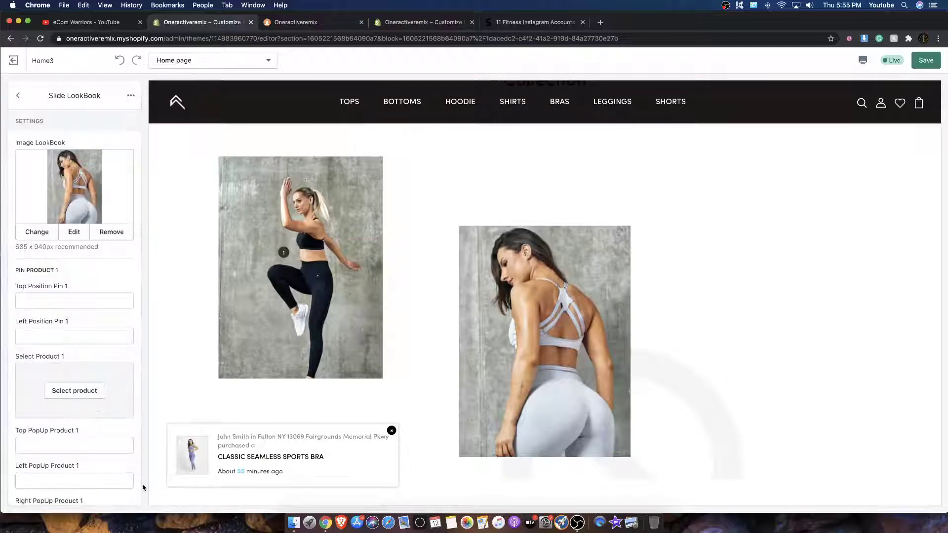
Assign the light-coloured CLASSIC SEAMLESS LEGGINGS as pin product 1 of the second lookbook slide.
{"action": "left_click", "coordinate": [79, 390]}
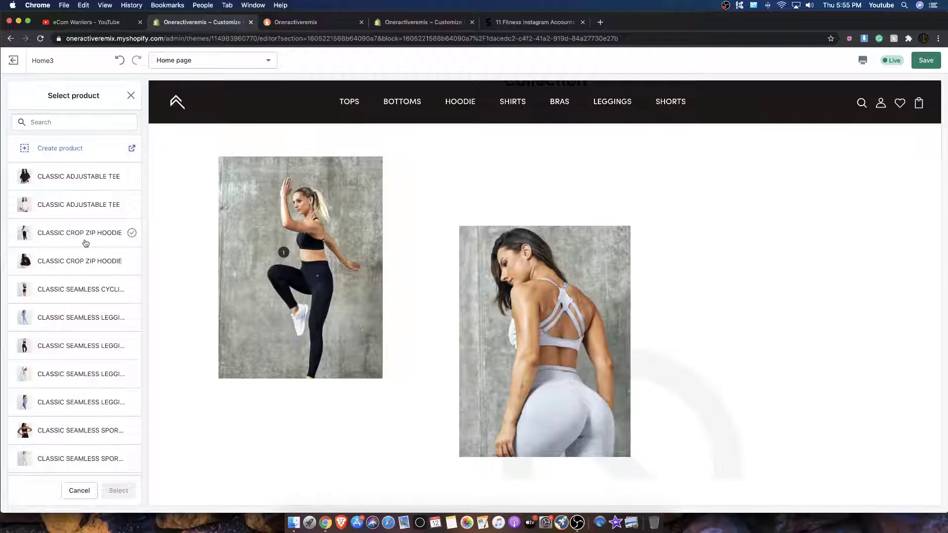
{"action": "left_click", "coordinate": [95, 378]}
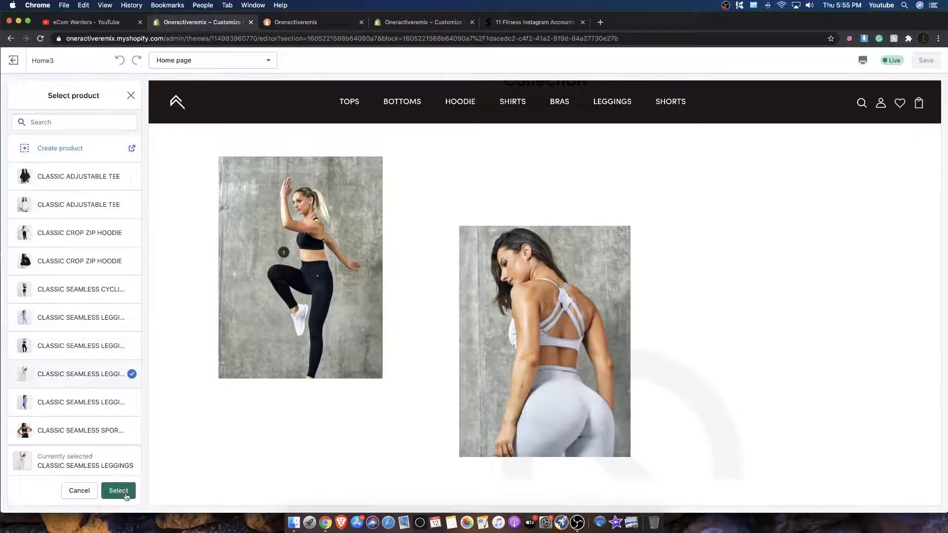
{"action": "scroll", "coordinate": [74, 383], "scroll_direction": "down", "scroll_amount": 2}
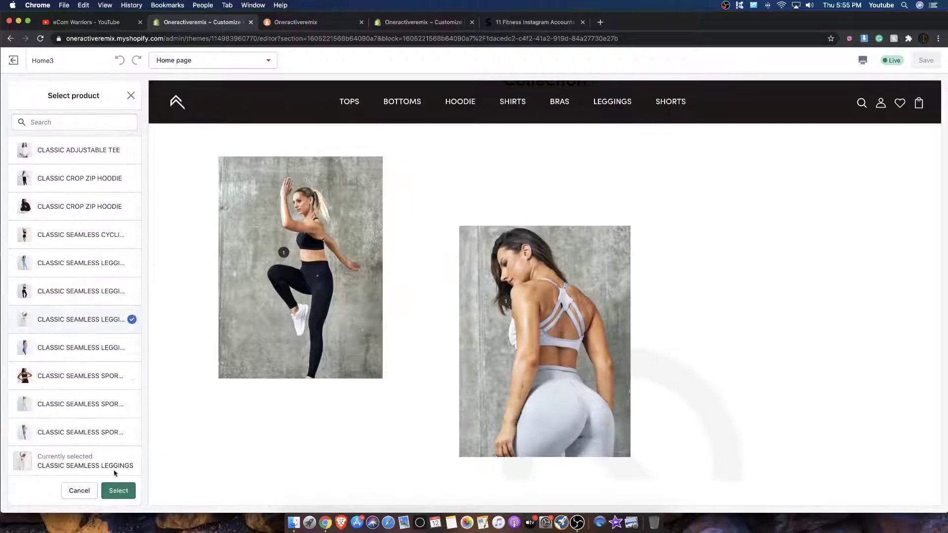
{"action": "left_click", "coordinate": [117, 491]}
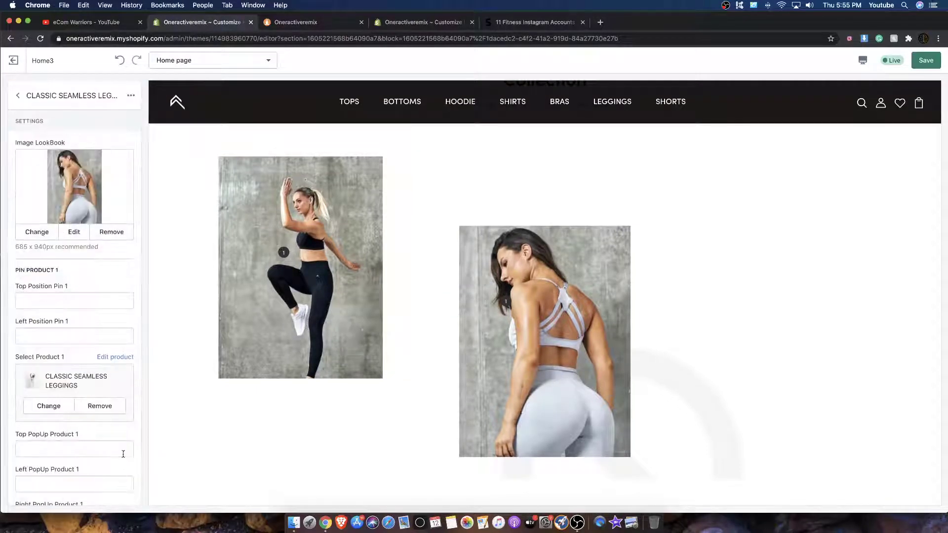
{"action": "scroll", "coordinate": [67, 365], "scroll_direction": "down", "scroll_amount": 2}
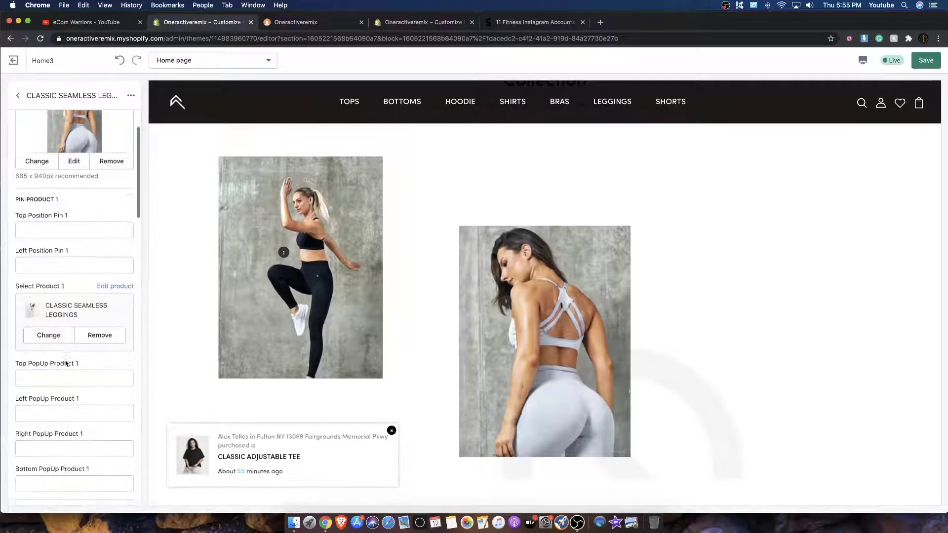
{"action": "scroll", "coordinate": [75, 311], "scroll_direction": "up", "scroll_amount": 4}
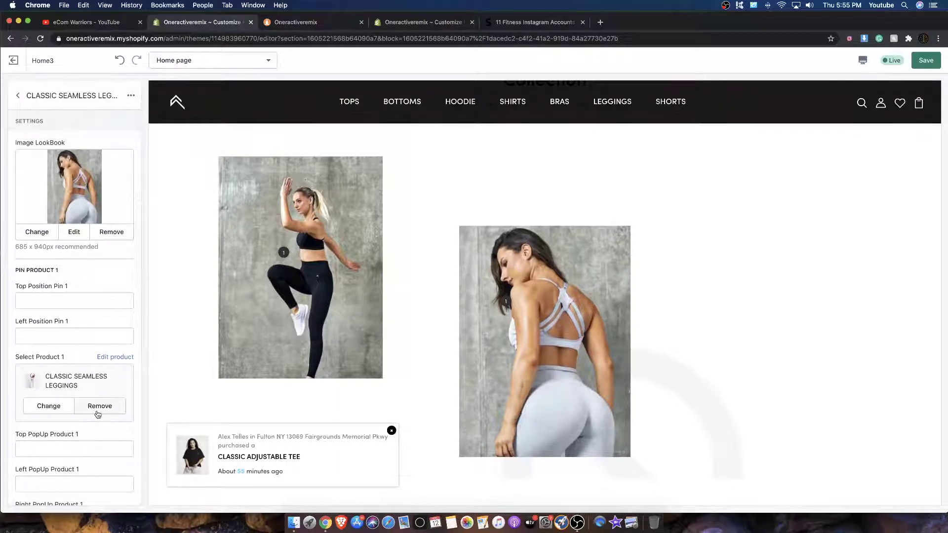
Remove pin product 1 from the second lookbook slide and assign the light-coloured CLASSIC SEAMLESS LEGGINGS as its pin product 2 instead.
{"action": "left_click", "coordinate": [98, 406]}
{"action": "scroll", "coordinate": [88, 409], "scroll_direction": "down", "scroll_amount": 12}
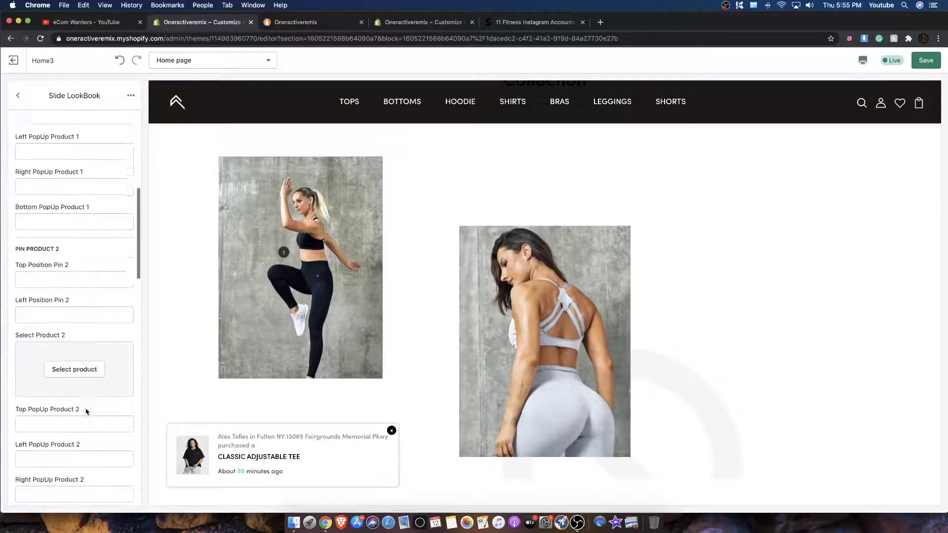
{"action": "left_click", "coordinate": [76, 359]}
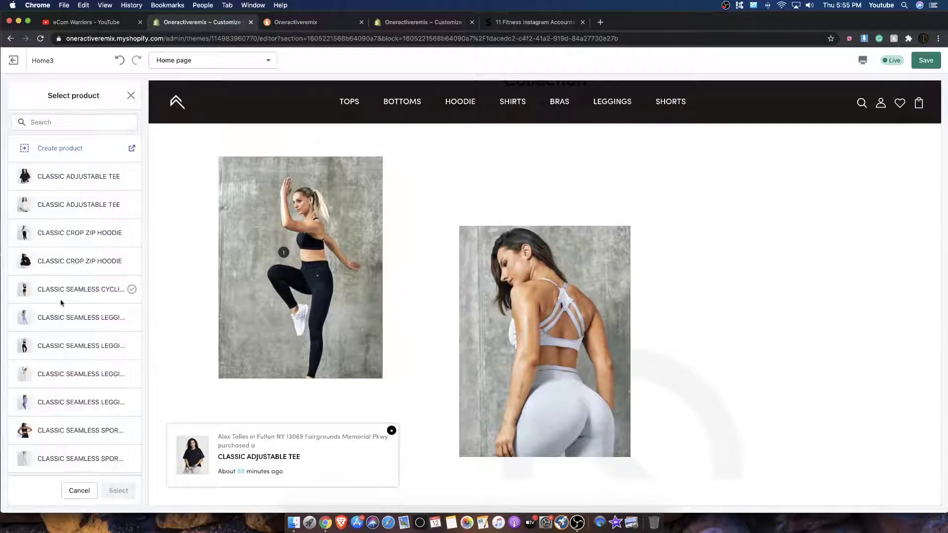
{"action": "scroll", "coordinate": [62, 303], "scroll_direction": "down", "scroll_amount": 1}
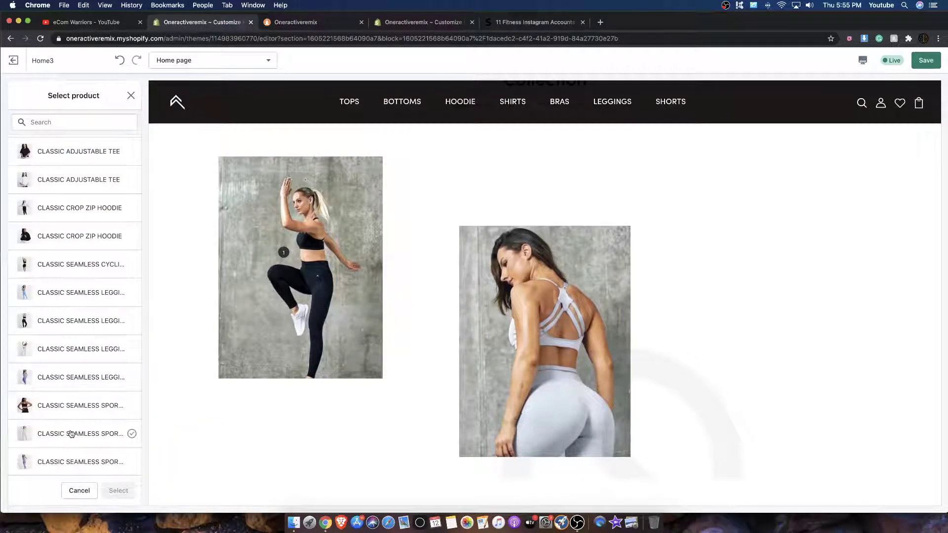
{"action": "left_click", "coordinate": [73, 349]}
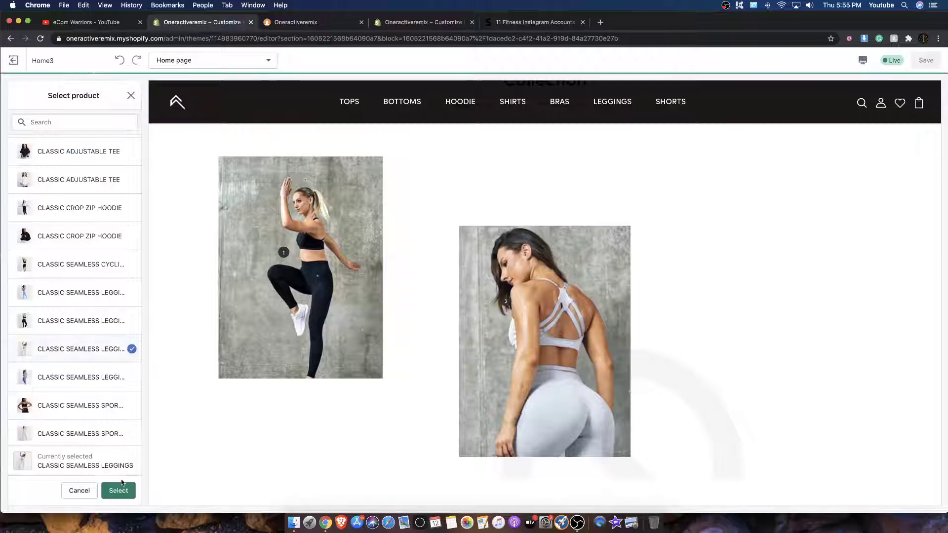
{"action": "left_click", "coordinate": [119, 490]}
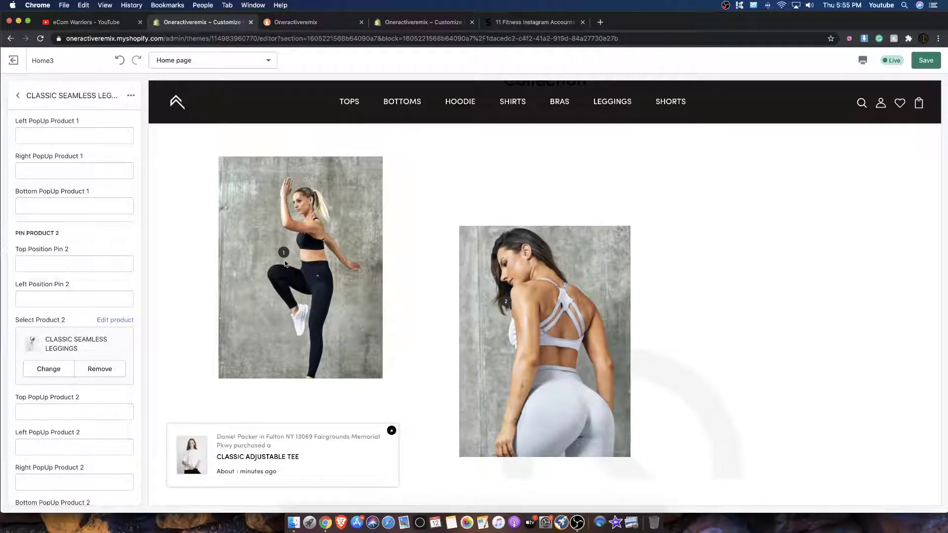
{"action": "scroll", "coordinate": [47, 250], "scroll_direction": "down", "scroll_amount": 1}
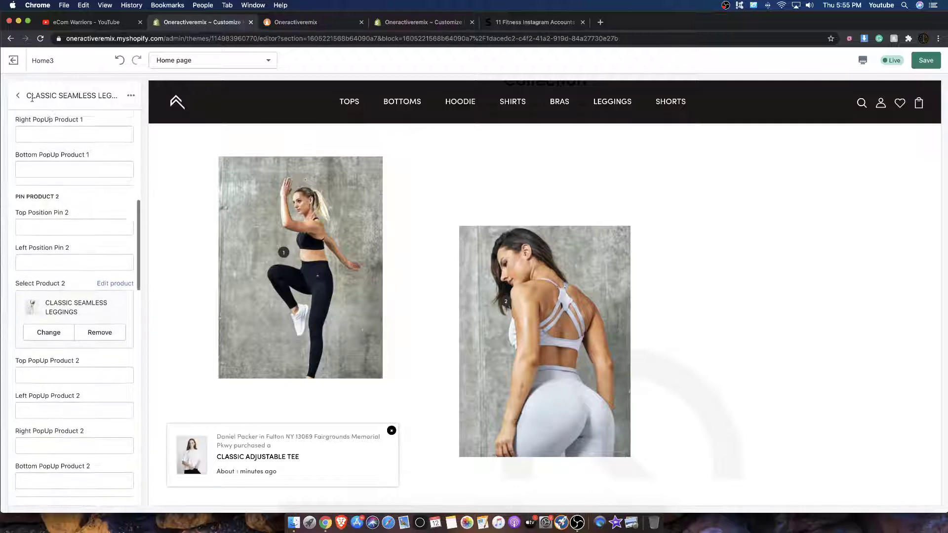
{"action": "left_click", "coordinate": [18, 96]}
Add a third lookbook slide with the image of the seated model in sage green sports bra and leggings.
{"action": "left_click", "coordinate": [38, 212]}
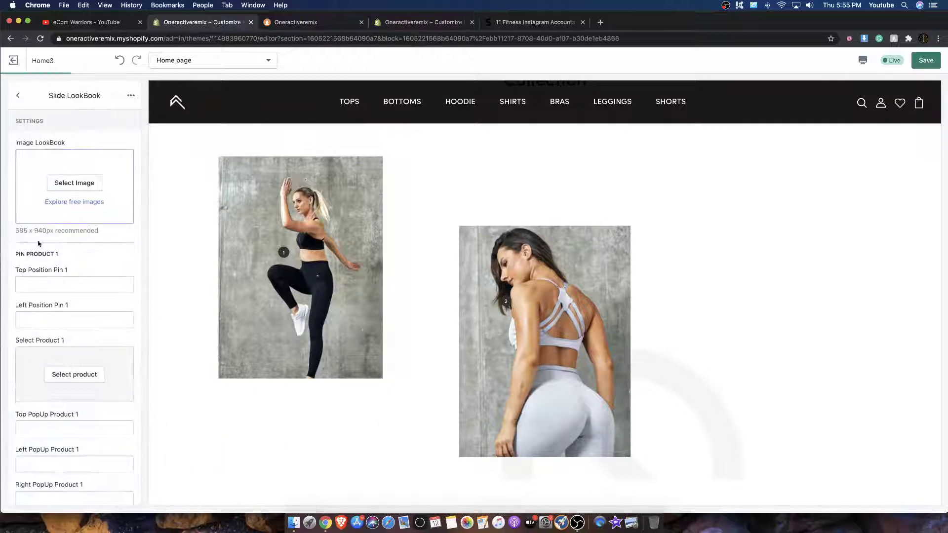
{"action": "left_click", "coordinate": [69, 189]}
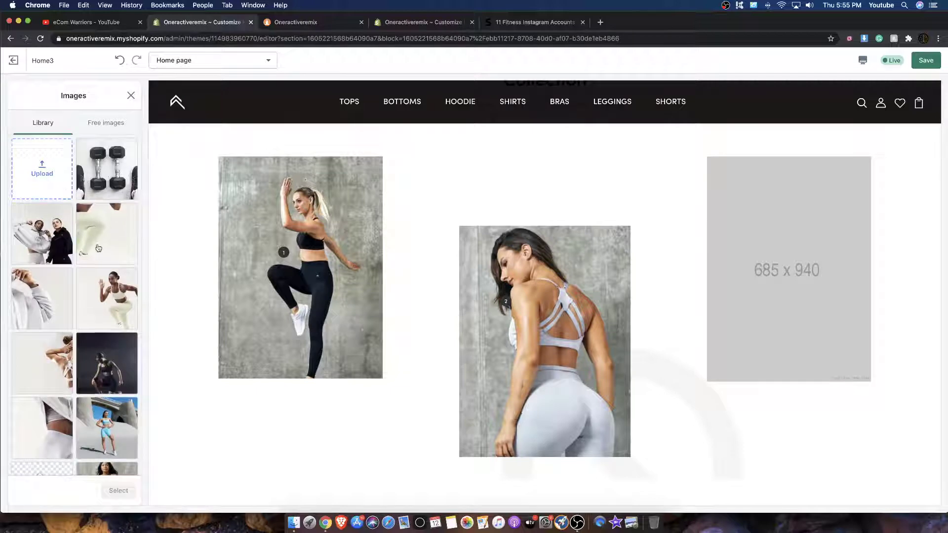
{"action": "scroll", "coordinate": [98, 248], "scroll_direction": "down", "scroll_amount": 8}
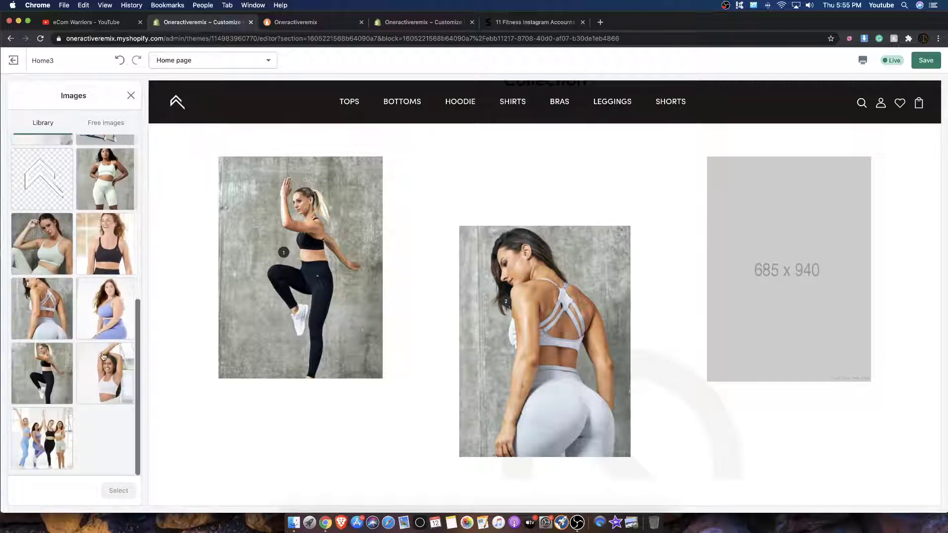
{"action": "scroll", "coordinate": [51, 281], "scroll_direction": "up", "scroll_amount": 1}
{"action": "left_click", "coordinate": [51, 281]}
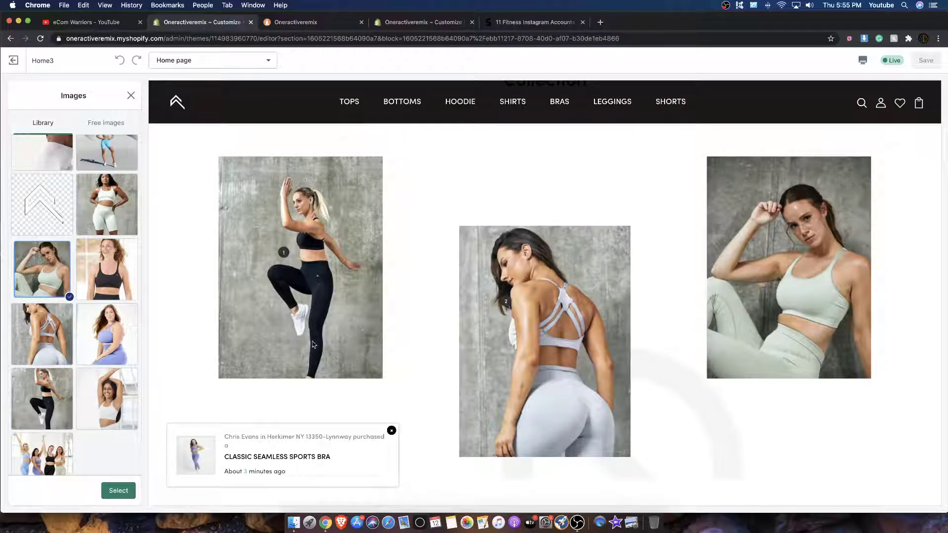
{"action": "left_click", "coordinate": [94, 200]}
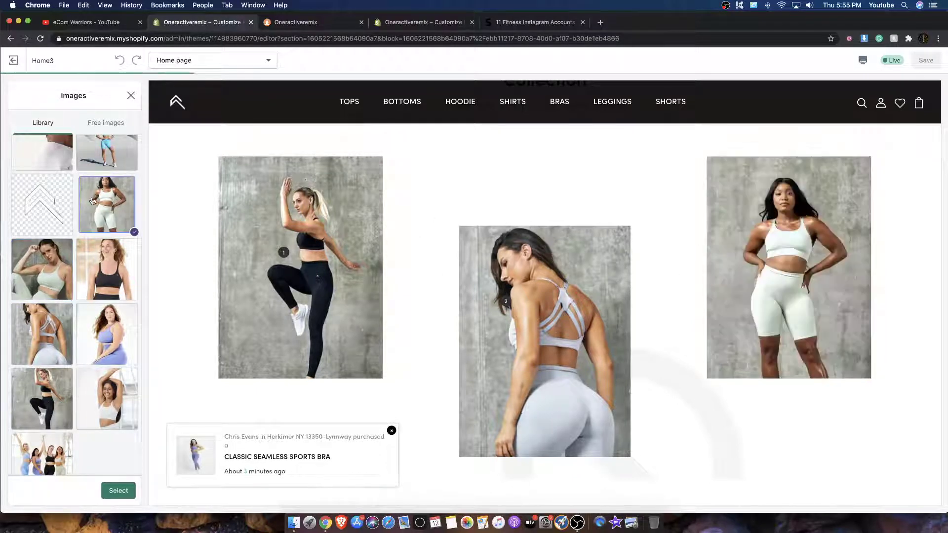
{"action": "left_click", "coordinate": [20, 282]}
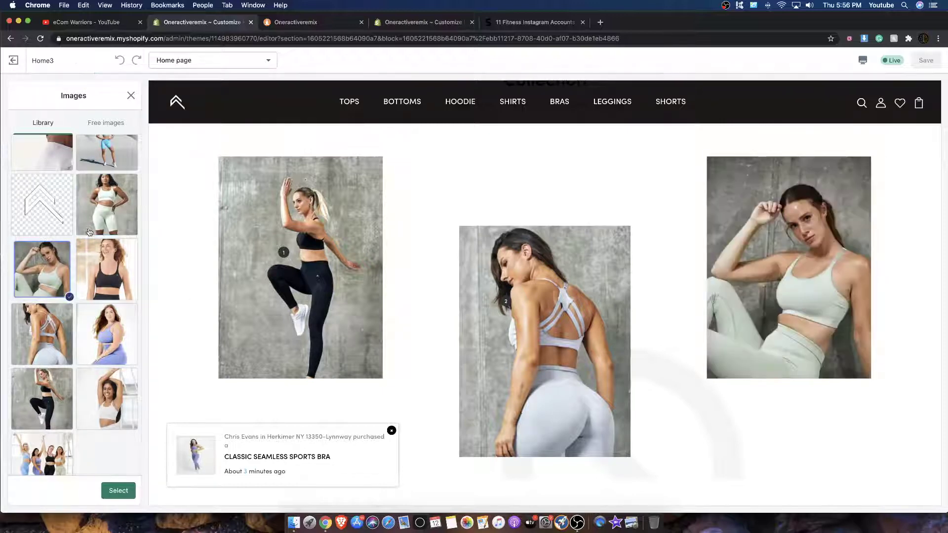
{"action": "left_click", "coordinate": [91, 226]}
{"action": "left_click", "coordinate": [39, 271]}
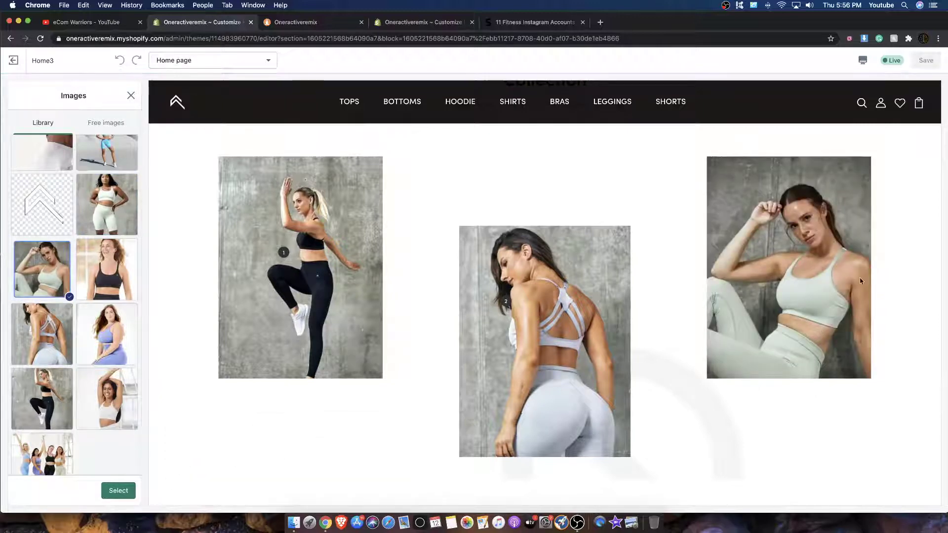
{"action": "left_click", "coordinate": [113, 491]}
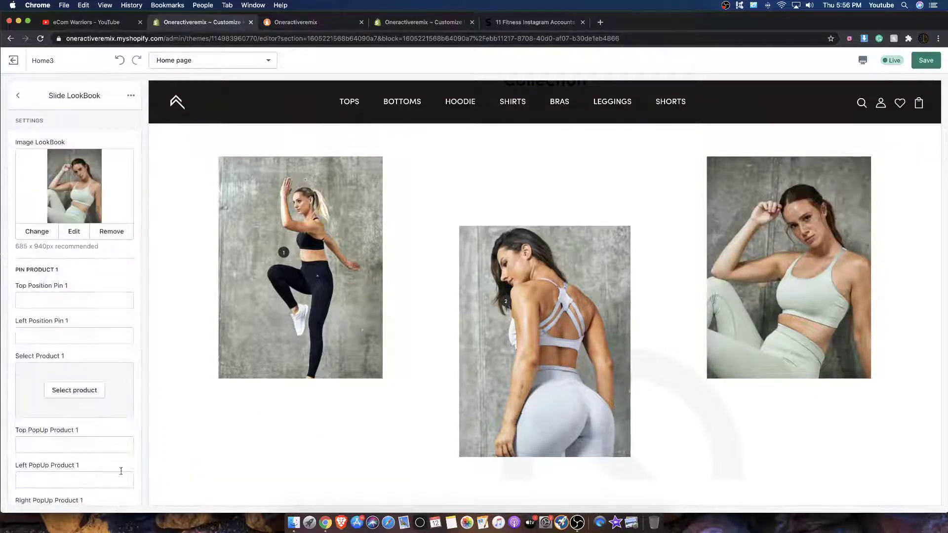
Assign the purple CLASSIC SEAMLESS LEGGINGS as pin product 3 of the third lookbook slide and save the theme.
{"action": "scroll", "coordinate": [55, 299], "scroll_direction": "down", "scroll_amount": 10}
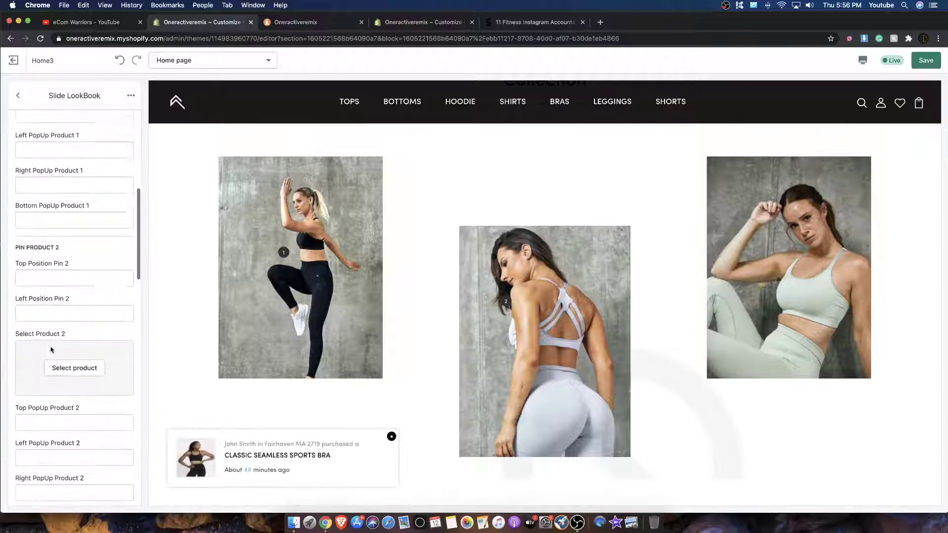
{"action": "scroll", "coordinate": [49, 349], "scroll_direction": "down", "scroll_amount": 3}
{"action": "left_click", "coordinate": [76, 434]}
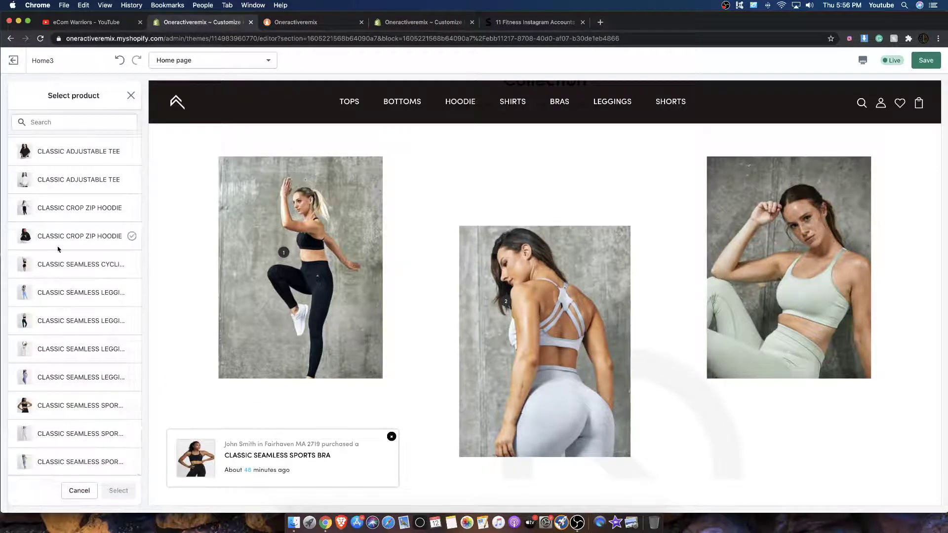
{"action": "scroll", "coordinate": [61, 282], "scroll_direction": "down", "scroll_amount": 1}
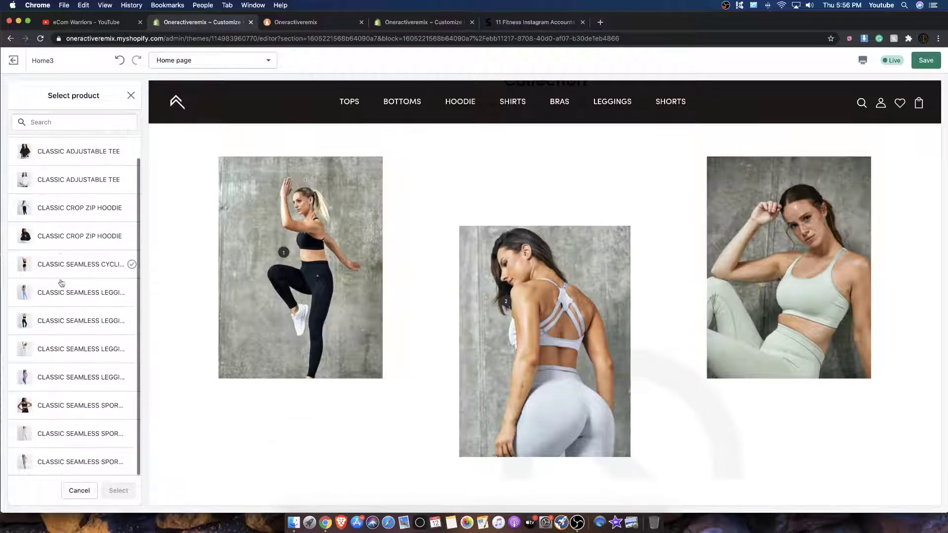
{"action": "left_click", "coordinate": [54, 377]}
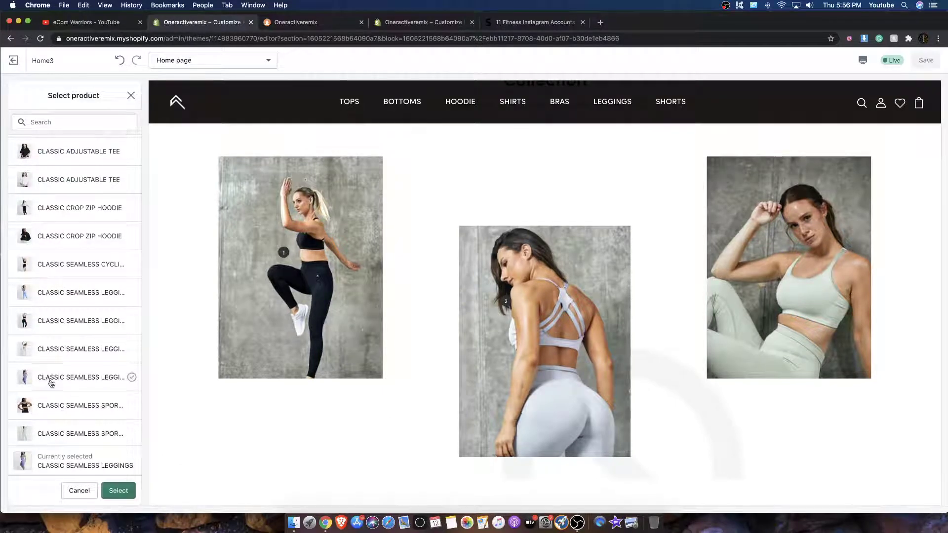
{"action": "left_click", "coordinate": [118, 490]}
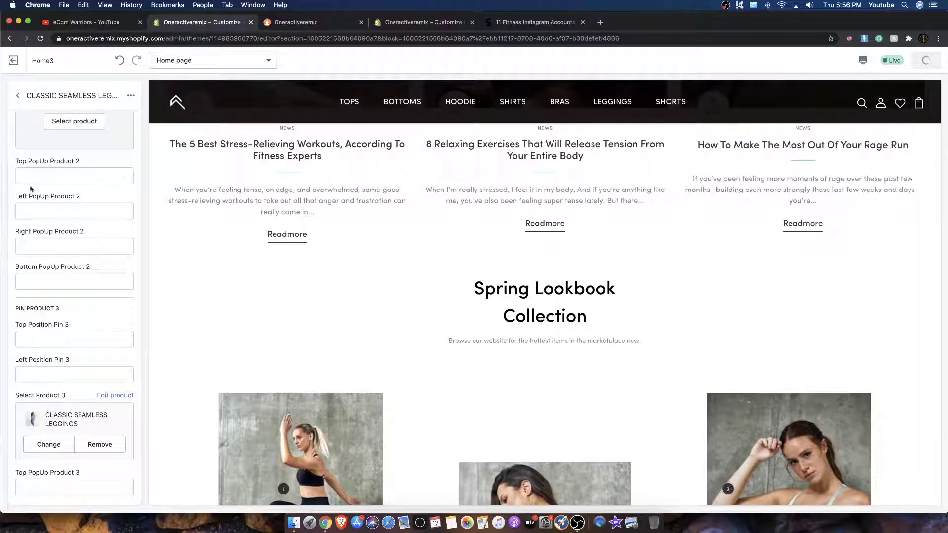
{"action": "left_click", "coordinate": [18, 96]}
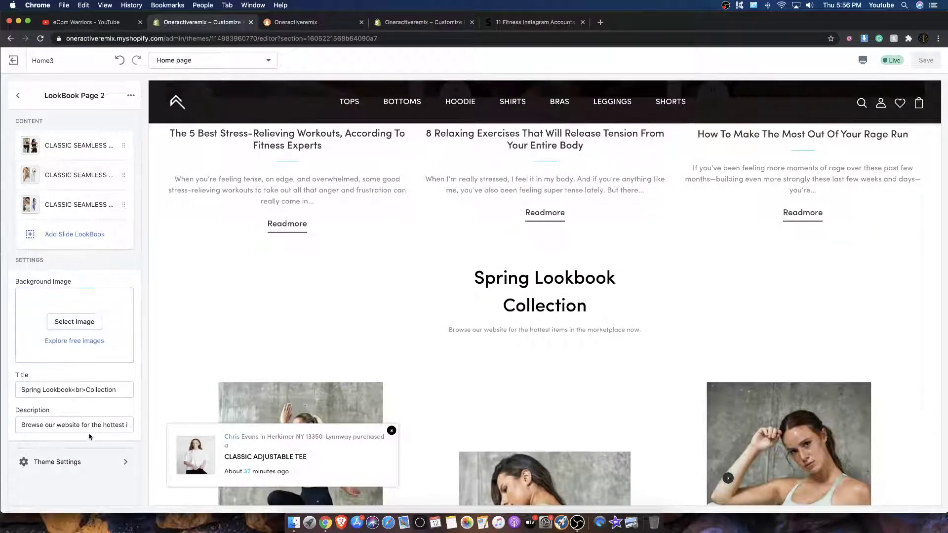
Set the LookBook Page 2 section's title to SHOP THE 2020 LOOK BOOK and save the theme.
{"action": "left_click_drag", "start_coordinate": [21, 389], "coordinate": [185, 402]}
{"action": "key", "text": "BackSpace"}
{"action": "type", "text": "SH"}
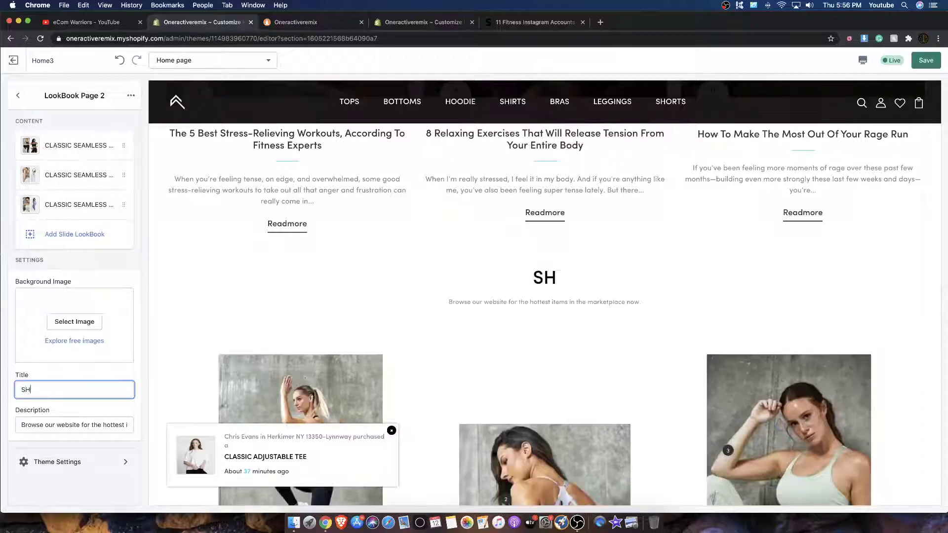
{"action": "type", "text": "OP THE BOO"}
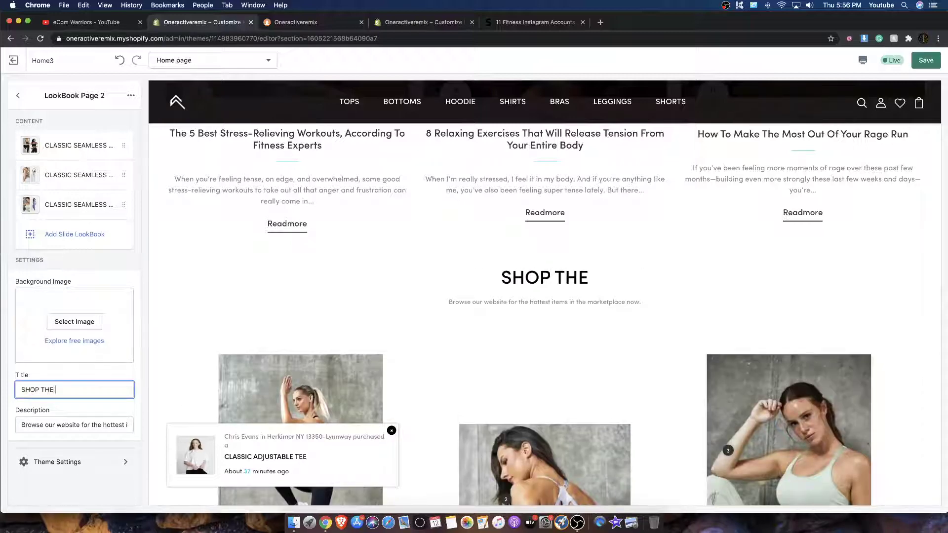
{"action": "key", "text": "BackSpace"}
{"action": "key", "text": "BackSpace"}
{"action": "key", "text": "BackSpace"}
{"action": "type", "text": "LOOKBOOK"}
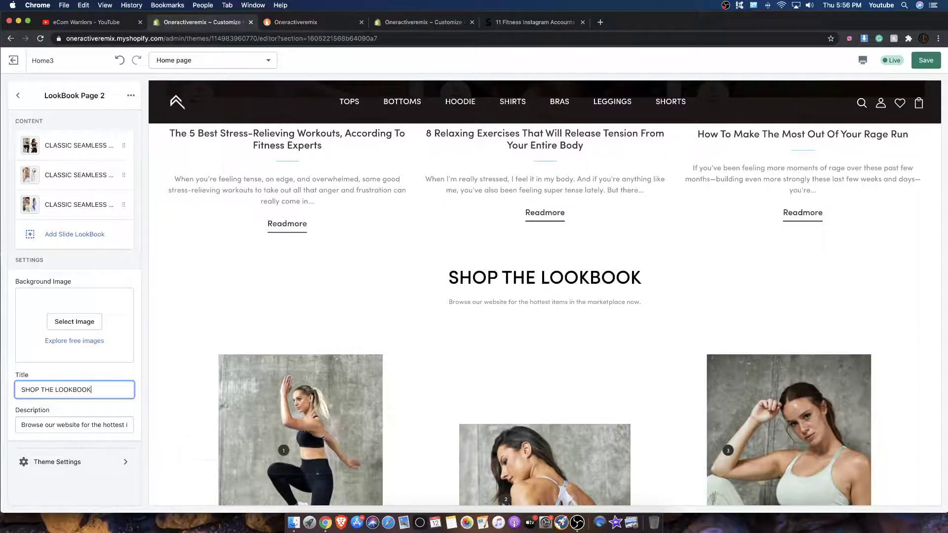
{"action": "left_click", "coordinate": [50, 389]}
{"action": "type", "text": "2020"}
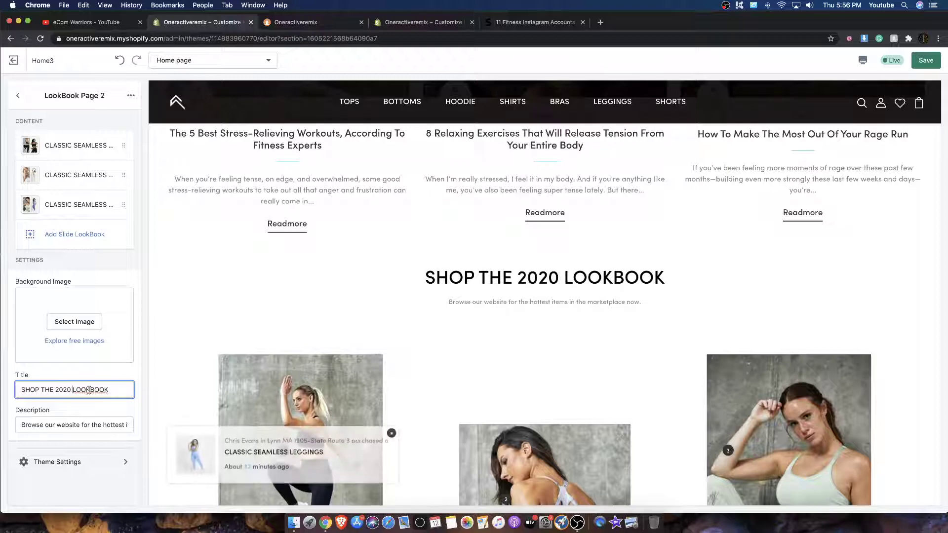
{"action": "right_click", "coordinate": [97, 390]}
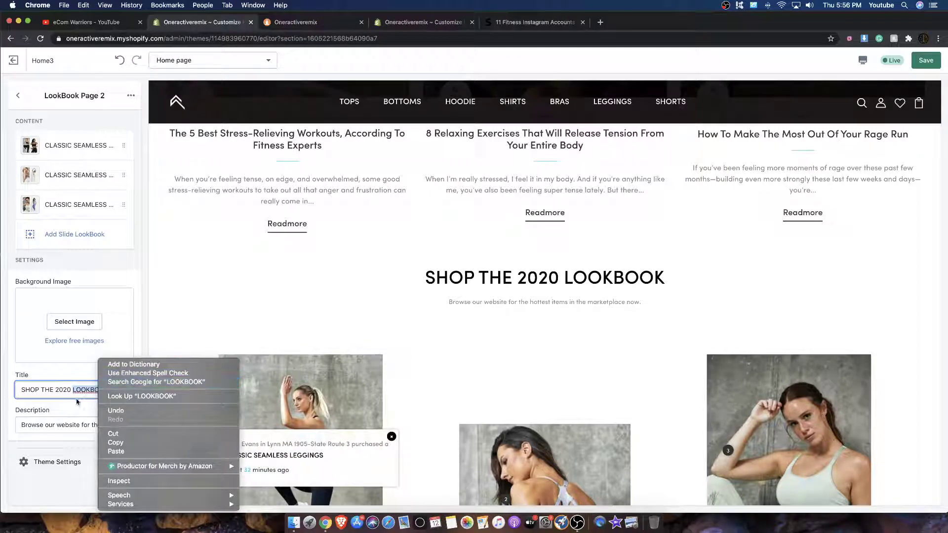
{"action": "left_click", "coordinate": [88, 390]}
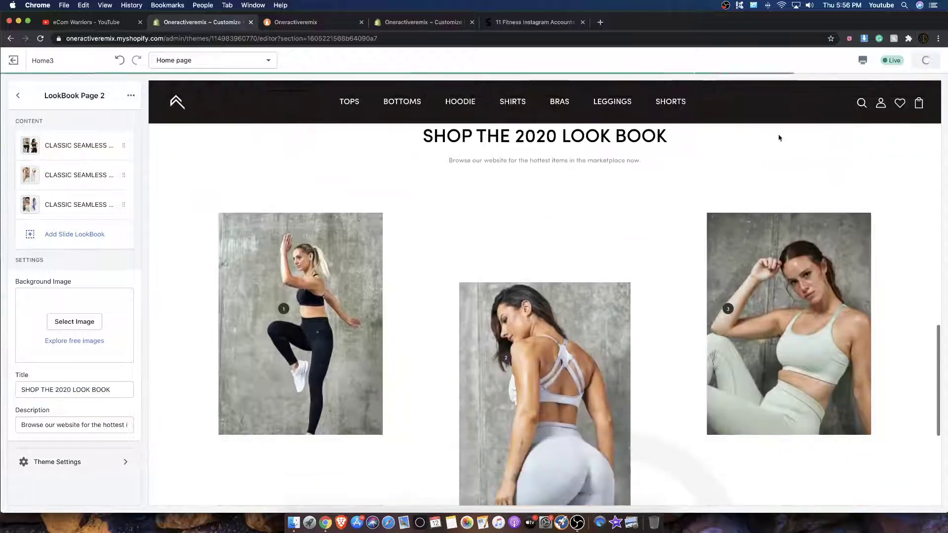
{"action": "triple_click", "coordinate": [533, 167]}
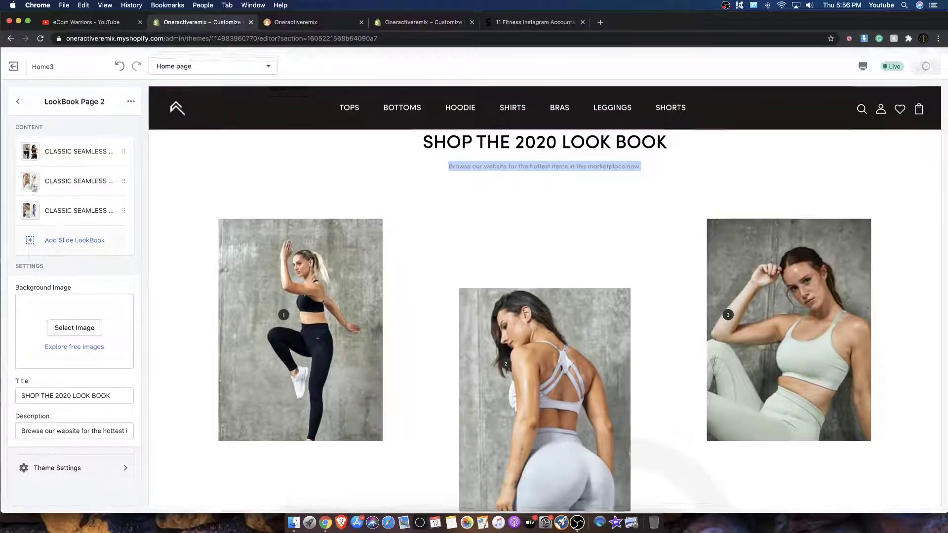
{"action": "left_click", "coordinate": [30, 96]}
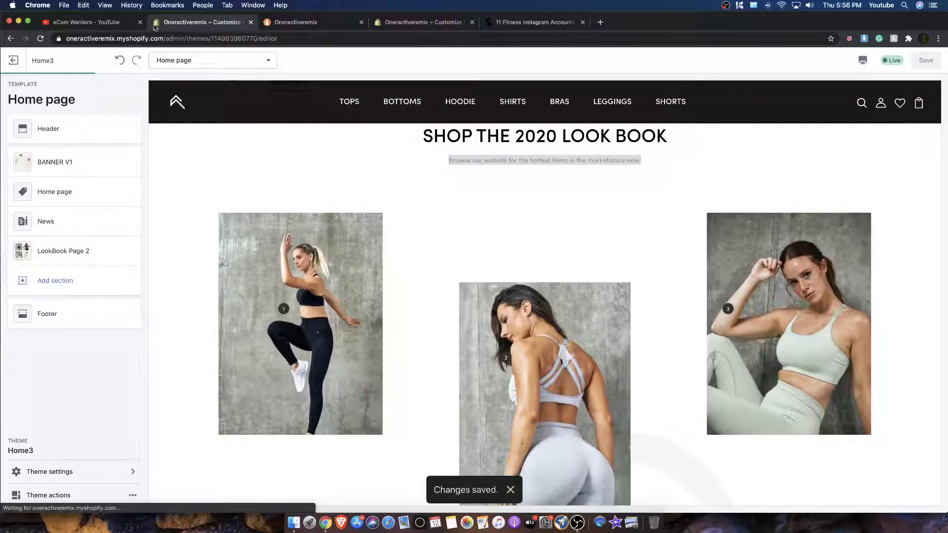
Open the live storefront view of the Home3 theme from the theme editor.
{"action": "left_click", "coordinate": [99, 472]}
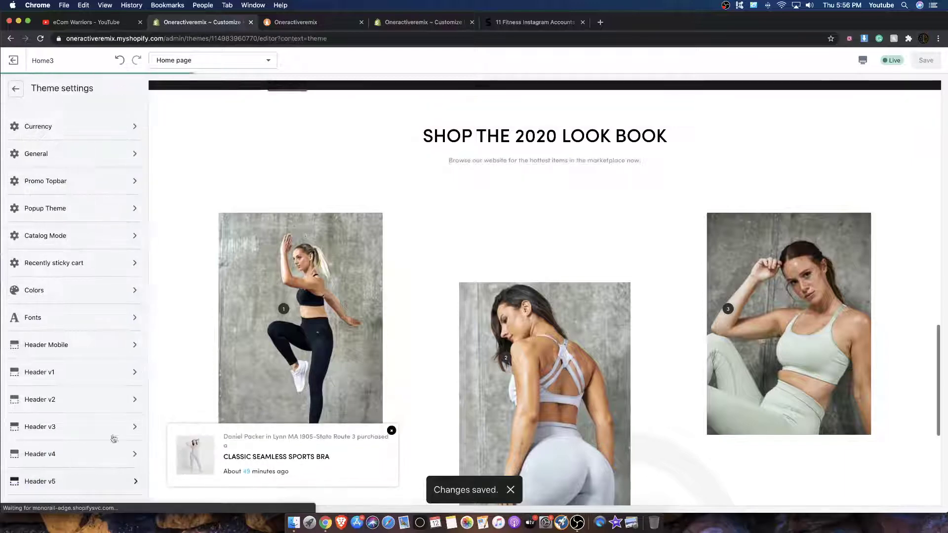
{"action": "left_click", "coordinate": [23, 94]}
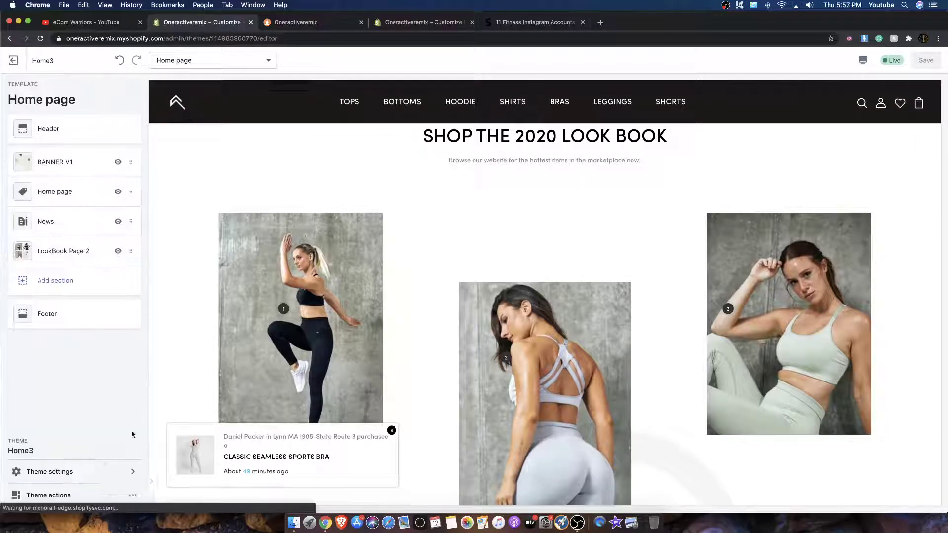
{"action": "left_click", "coordinate": [132, 495]}
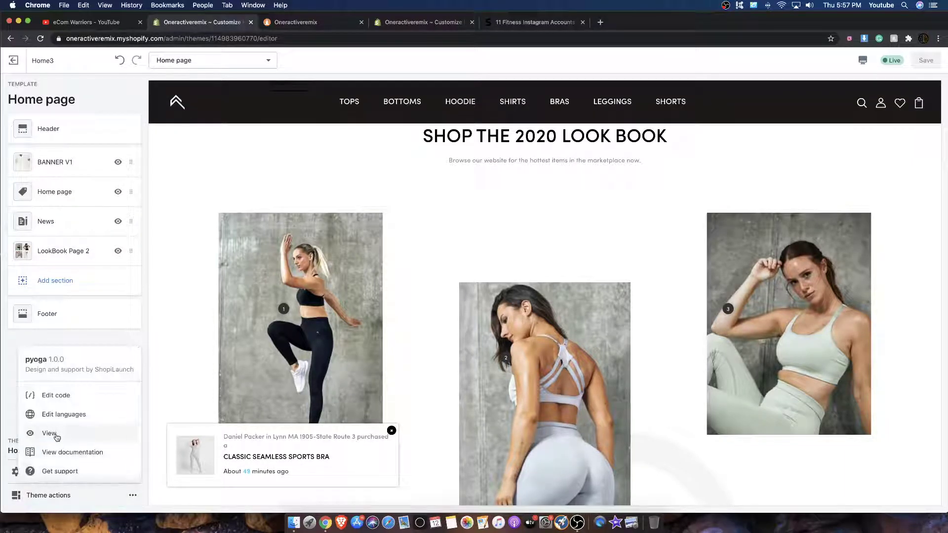
{"action": "left_click", "coordinate": [50, 433]}
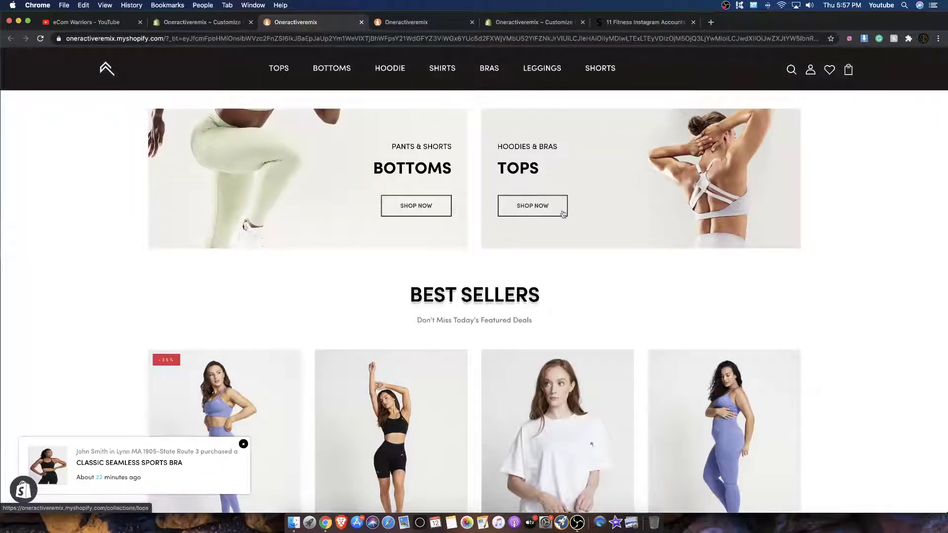
Review the storefront's header navigation and page through the BEST SELLERS product carousel.
{"action": "scroll", "coordinate": [428, 198], "scroll_direction": "down", "scroll_amount": 3}
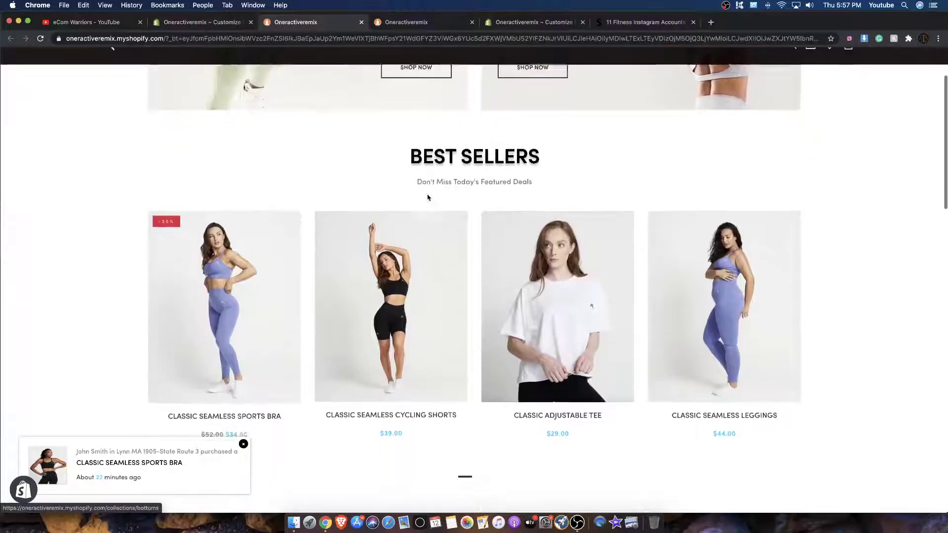
{"action": "scroll", "coordinate": [350, 191], "scroll_direction": "up", "scroll_amount": 3}
{"action": "mouse_move", "coordinate": [351, 73]}
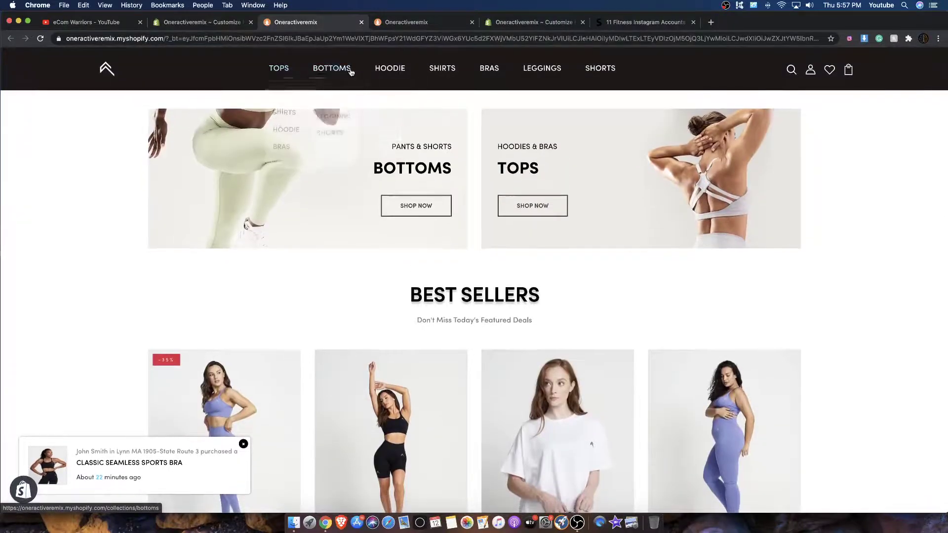
{"action": "scroll", "coordinate": [417, 228], "scroll_direction": "down", "scroll_amount": 3}
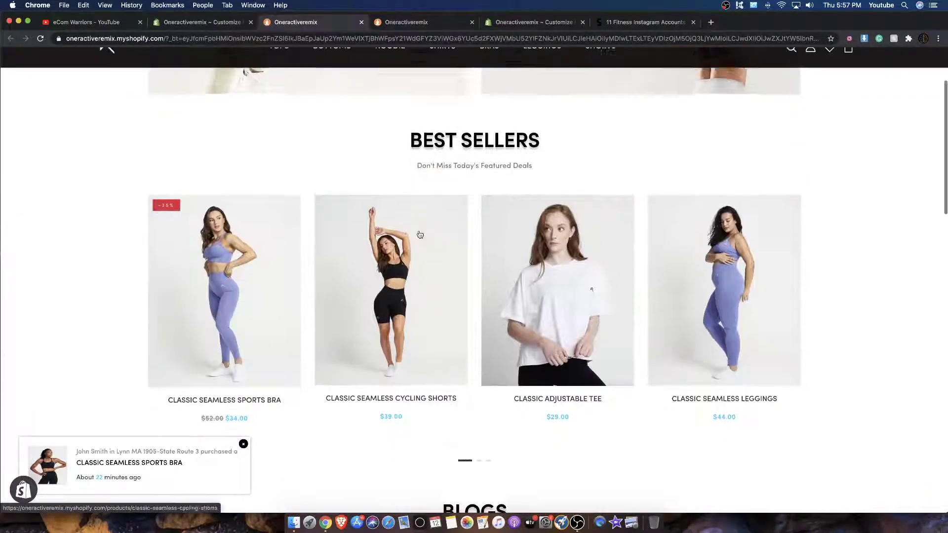
{"action": "scroll", "coordinate": [543, 276], "scroll_direction": "down", "scroll_amount": 1}
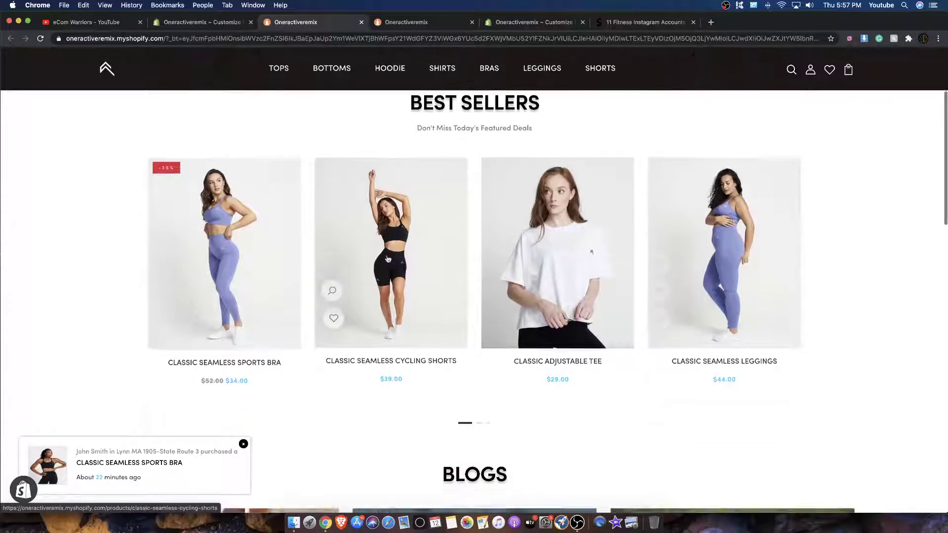
{"action": "left_click", "coordinate": [480, 415]}
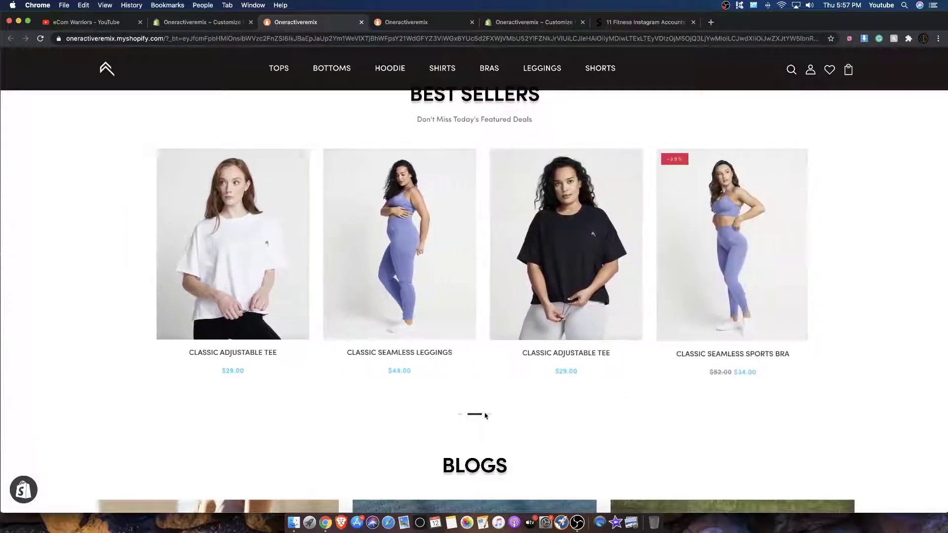
{"action": "left_click", "coordinate": [489, 416]}
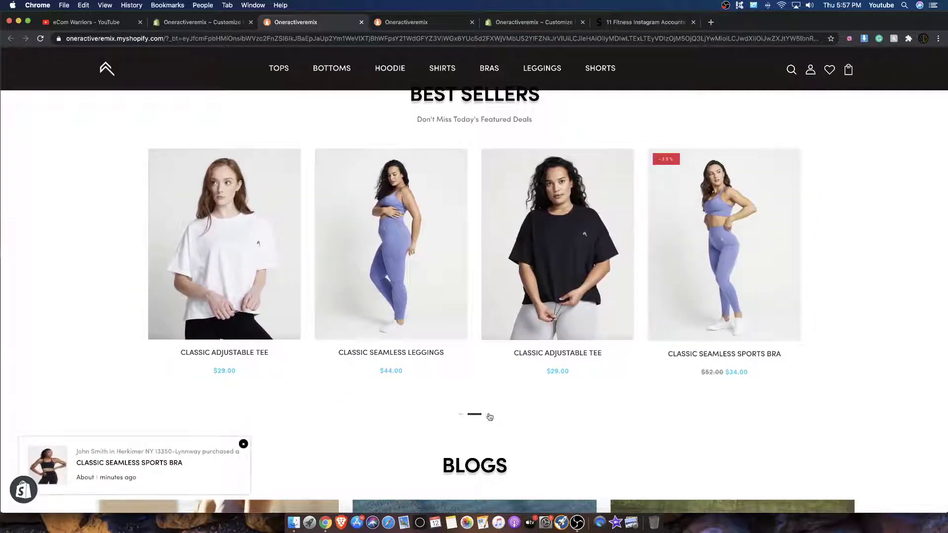
{"action": "left_click", "coordinate": [489, 416]}
{"action": "left_click", "coordinate": [469, 416]}
{"action": "left_click", "coordinate": [488, 416]}
Check the product pins 1, 2 and 3 in the look book, and open the purple CLASSIC SEAMLESS LEGGINGS from pin 3.
{"action": "scroll", "coordinate": [438, 393], "scroll_direction": "down", "scroll_amount": 6}
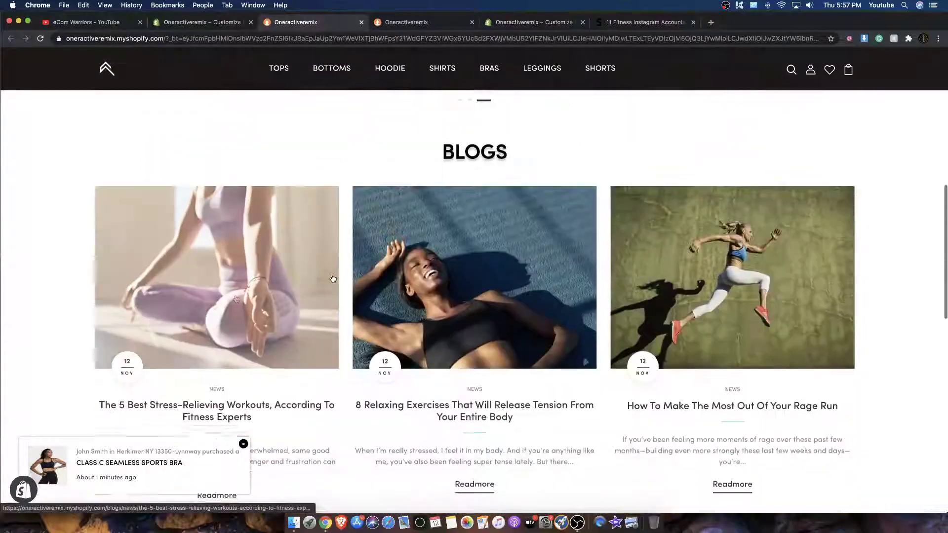
{"action": "scroll", "coordinate": [599, 301], "scroll_direction": "down", "scroll_amount": 10}
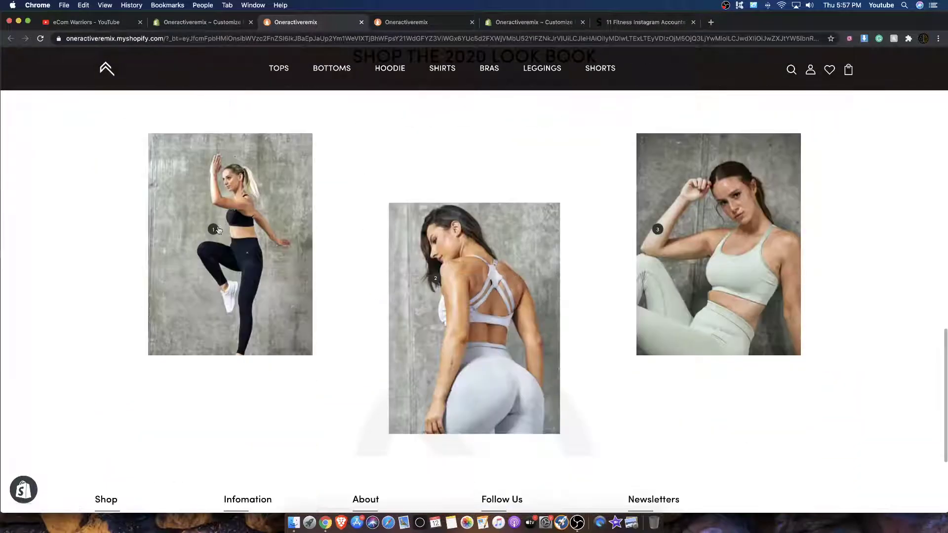
{"action": "left_click", "coordinate": [215, 230]}
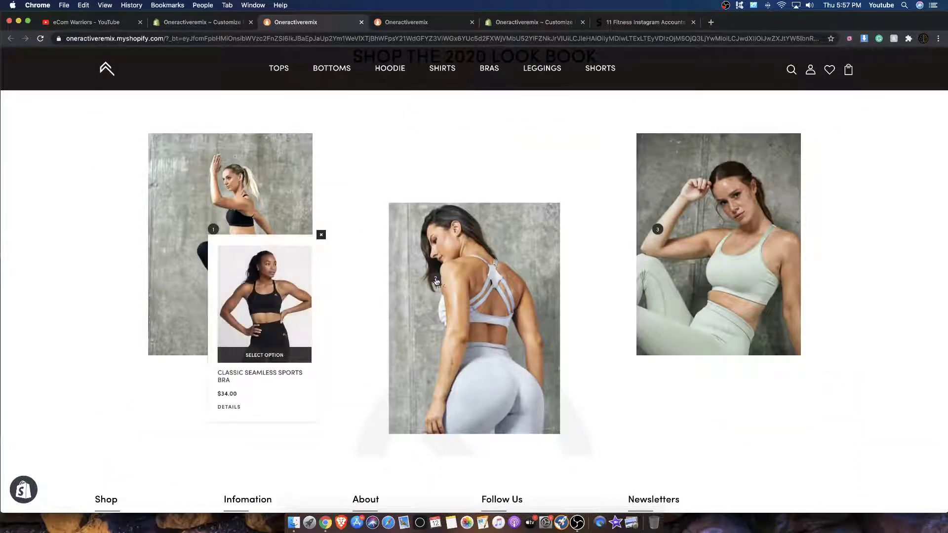
{"action": "left_click", "coordinate": [436, 280]}
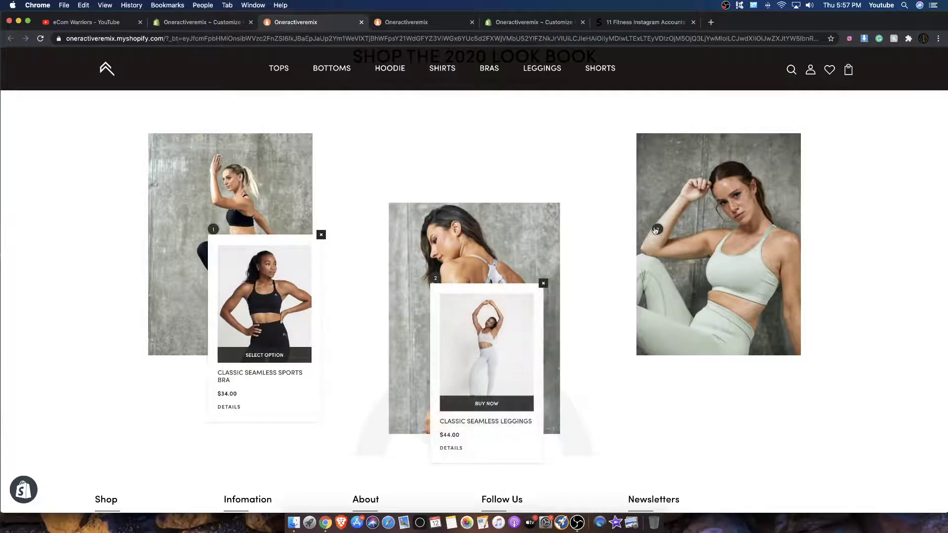
{"action": "left_click", "coordinate": [655, 230]}
{"action": "left_click", "coordinate": [706, 339]}
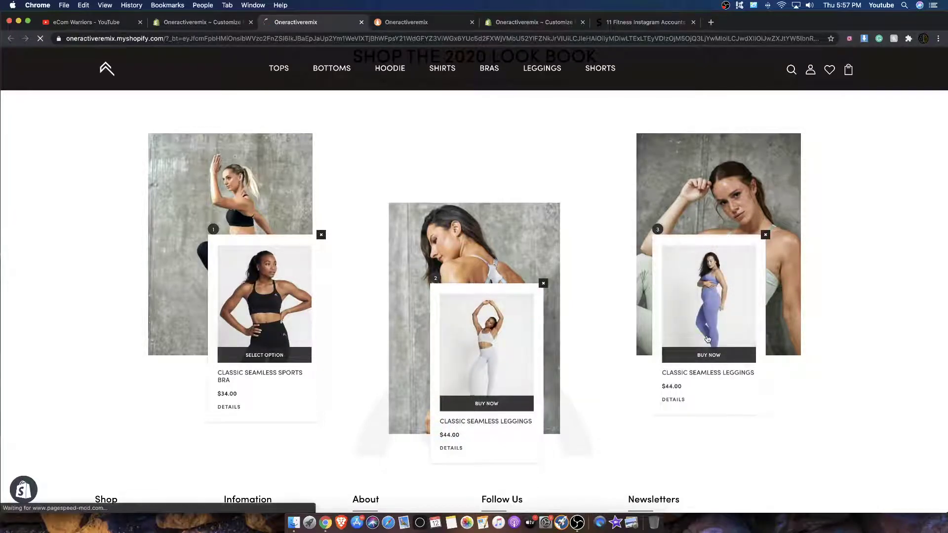
Examine the purple leggings' product page and follow its related products to the light grey and the black CLASSIC SEAMLESS LEGGINGS.
{"action": "scroll", "coordinate": [481, 204], "scroll_direction": "down", "scroll_amount": 1}
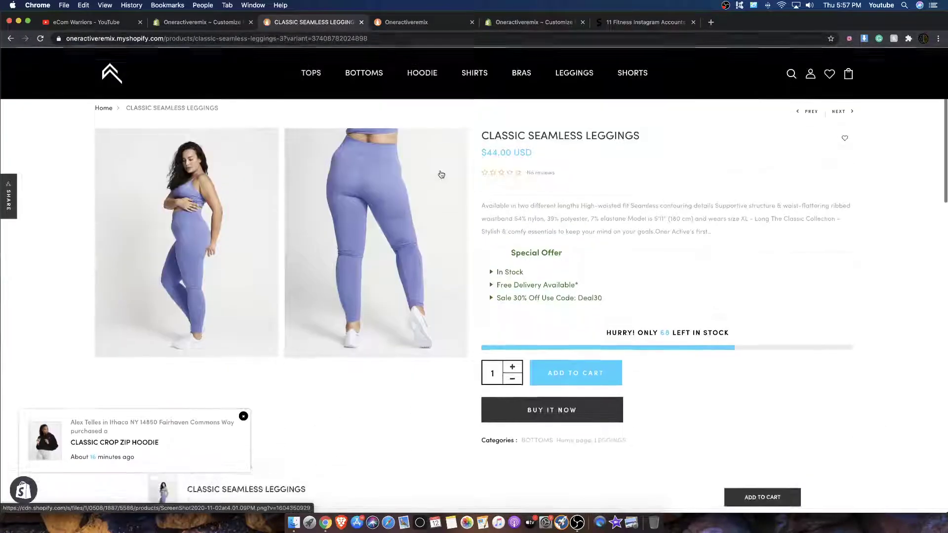
{"action": "scroll", "coordinate": [703, 238], "scroll_direction": "down", "scroll_amount": 10}
{"action": "scroll", "coordinate": [704, 237], "scroll_direction": "down", "scroll_amount": 8}
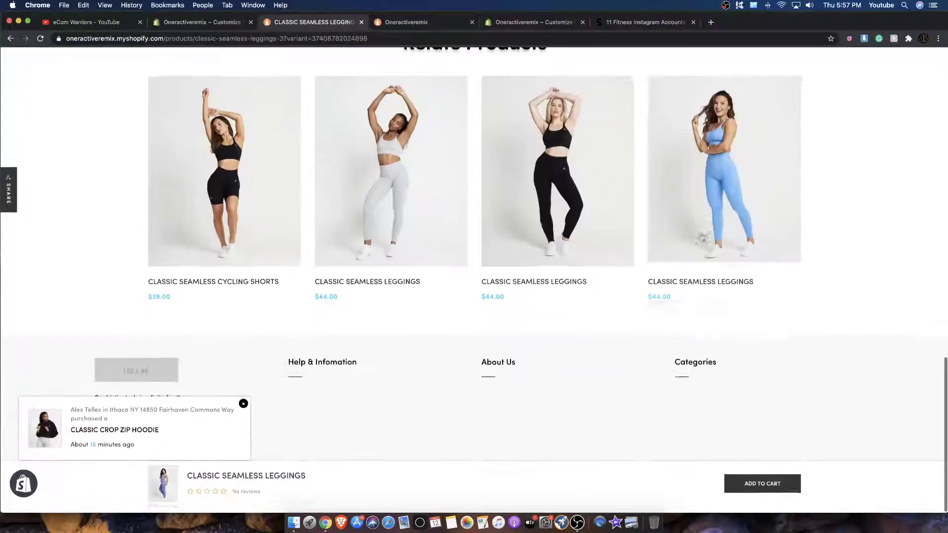
{"action": "left_click", "coordinate": [407, 142]}
{"action": "scroll", "coordinate": [543, 263], "scroll_direction": "down", "scroll_amount": 10}
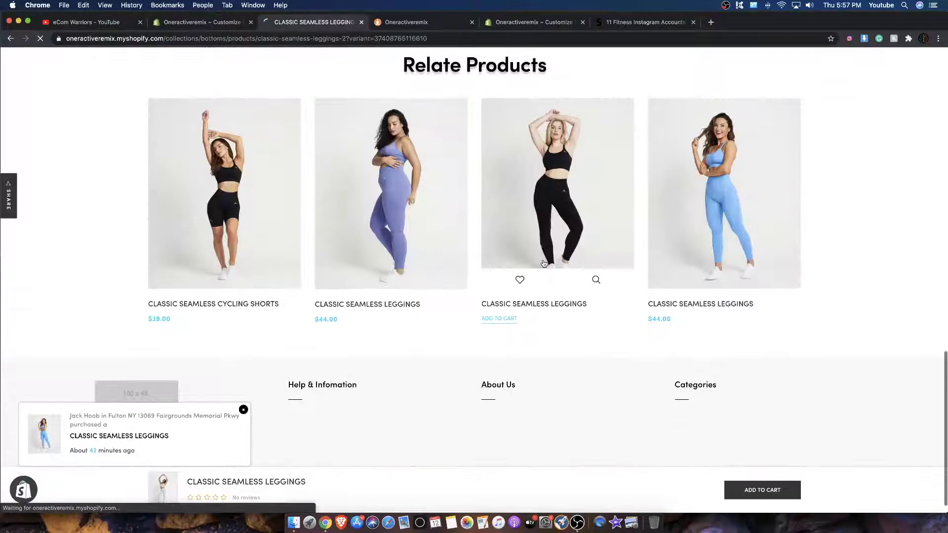
{"action": "left_click", "coordinate": [544, 263]}
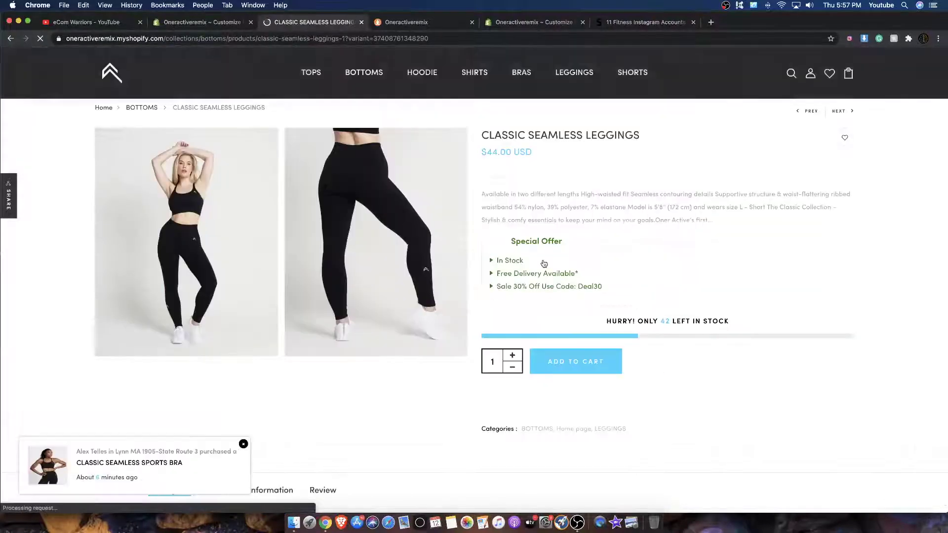
View the black leggings' product photo enlarged in the image gallery, and close the gallery.
{"action": "left_click", "coordinate": [251, 227]}
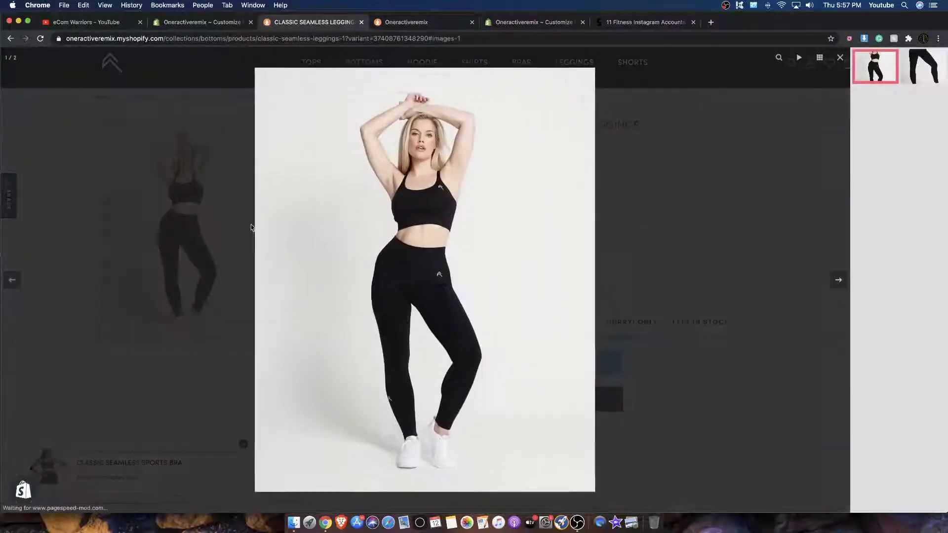
{"action": "left_click", "coordinate": [494, 215]}
{"action": "left_click", "coordinate": [494, 216]}
{"action": "left_click", "coordinate": [493, 211]}
{"action": "left_click", "coordinate": [710, 212]}
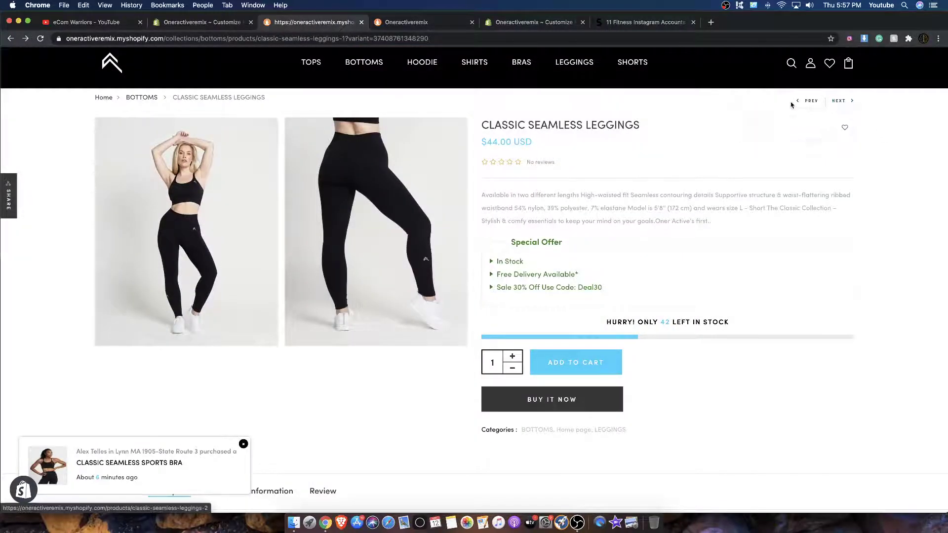
Go to the previous product and look over its description and the rest of its page.
{"action": "left_click", "coordinate": [792, 103]}
{"action": "scroll", "coordinate": [490, 166], "scroll_direction": "down", "scroll_amount": 10}
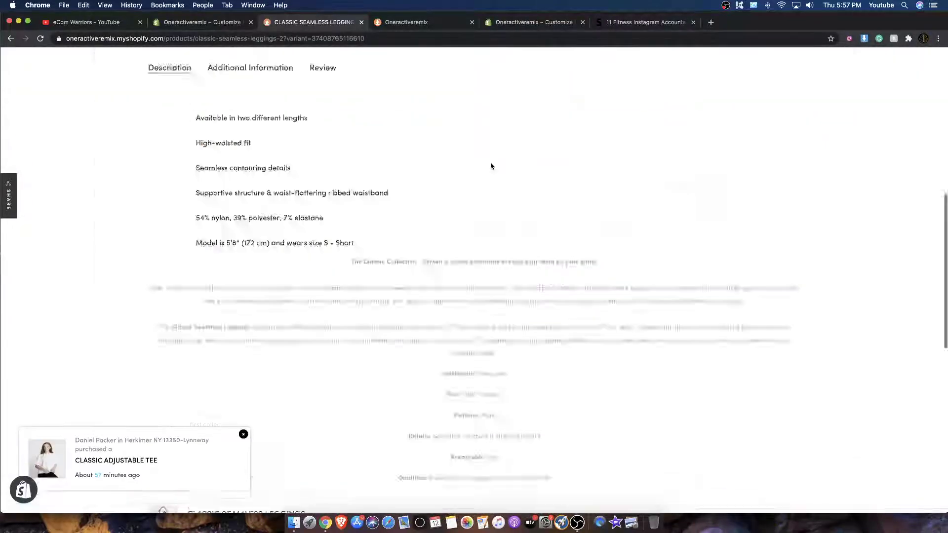
{"action": "scroll", "coordinate": [490, 166], "scroll_direction": "down", "scroll_amount": 8}
{"action": "scroll", "coordinate": [488, 164], "scroll_direction": "up", "scroll_amount": 17}
Return to the storefront's home page, dismiss the mailing list popup and review the banner, BEST SELLERS, BLOGS and look book sections.
{"action": "left_click", "coordinate": [120, 78]}
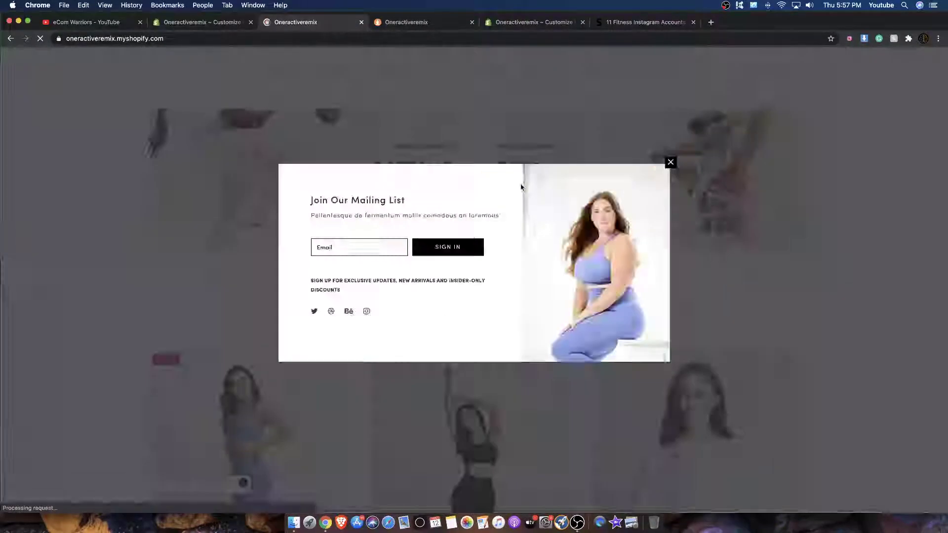
{"action": "left_click", "coordinate": [793, 99]}
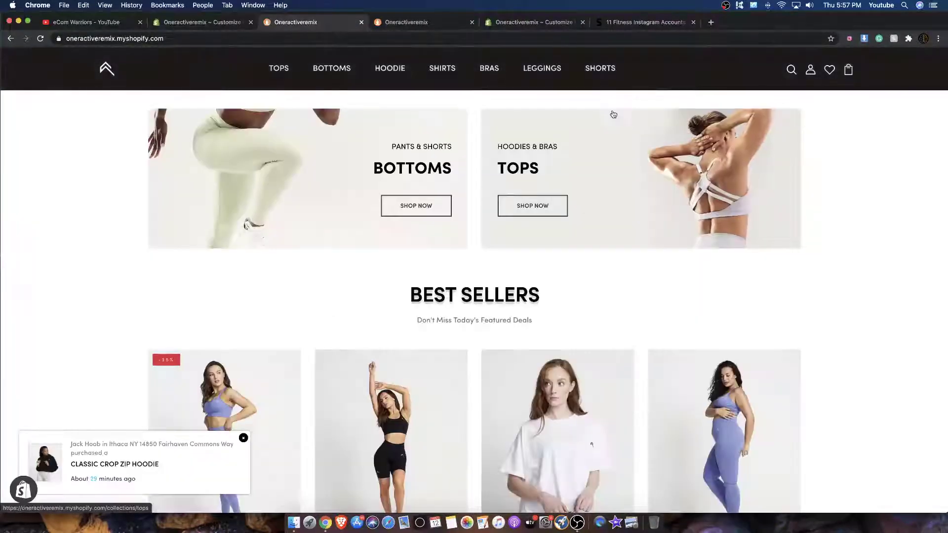
{"action": "scroll", "coordinate": [582, 106], "scroll_direction": "down", "scroll_amount": 2}
{"action": "scroll", "coordinate": [583, 106], "scroll_direction": "down", "scroll_amount": 15}
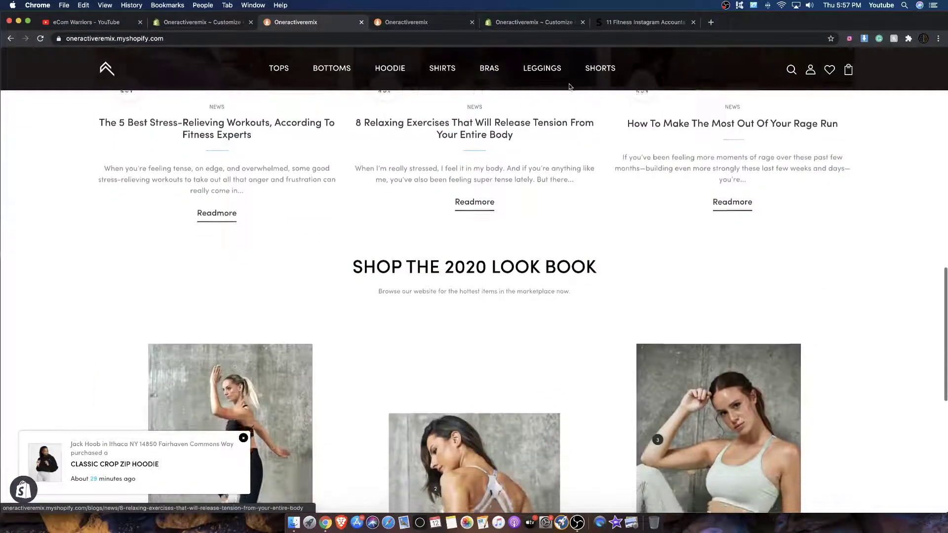
{"action": "scroll", "coordinate": [529, 116], "scroll_direction": "up", "scroll_amount": 15}
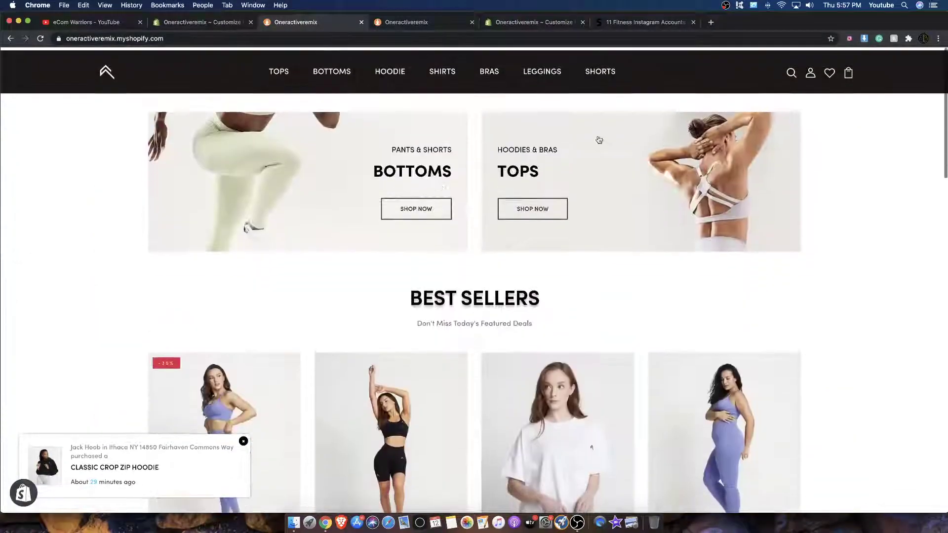
{"action": "scroll", "coordinate": [428, 188], "scroll_direction": "down", "scroll_amount": 1}
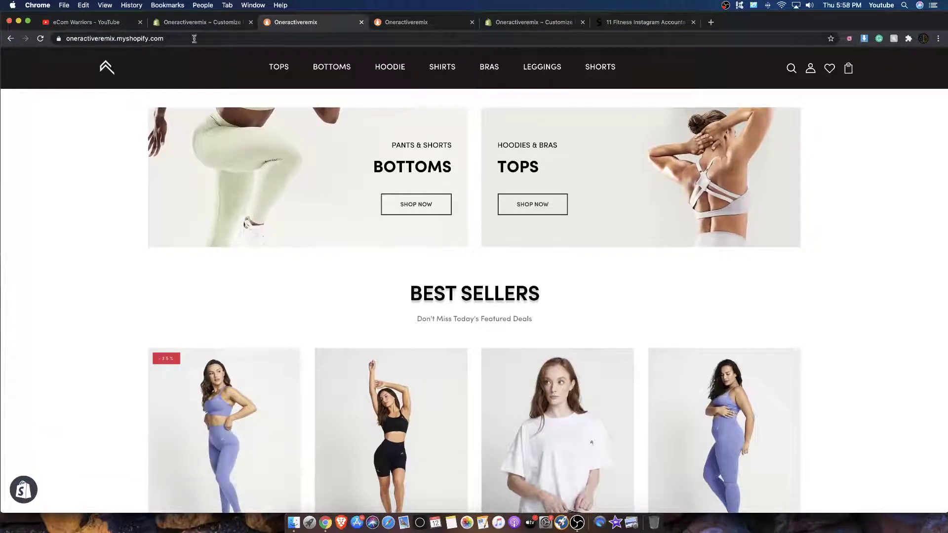
{"action": "scroll", "coordinate": [486, 207], "scroll_direction": "down", "scroll_amount": 10}
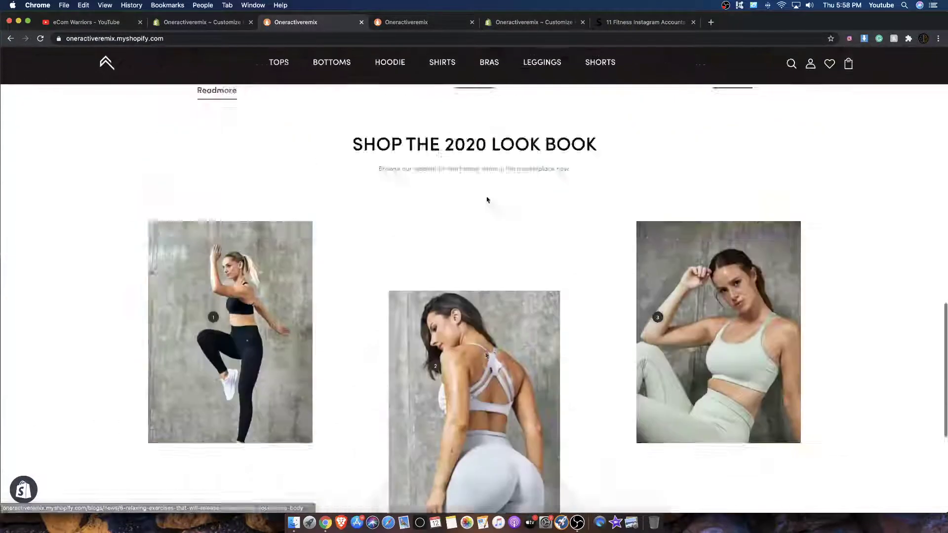
{"action": "scroll", "coordinate": [320, 188], "scroll_direction": "up", "scroll_amount": 8}
{"action": "scroll", "coordinate": [320, 188], "scroll_direction": "up", "scroll_amount": 2}
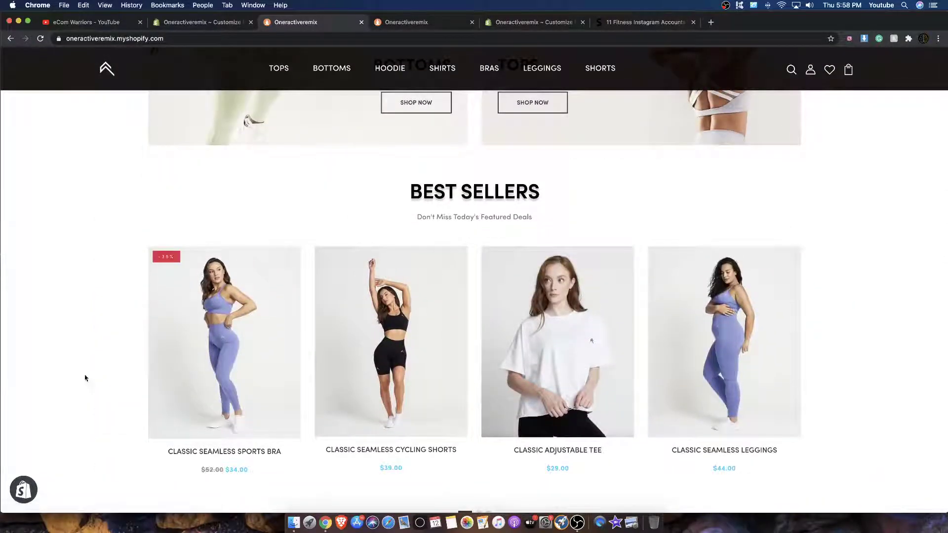
{"action": "scroll", "coordinate": [282, 246], "scroll_direction": "up", "scroll_amount": 3}
{"action": "scroll", "coordinate": [383, 239], "scroll_direction": "down", "scroll_amount": 10}
{"action": "scroll", "coordinate": [385, 240], "scroll_direction": "down", "scroll_amount": 3}
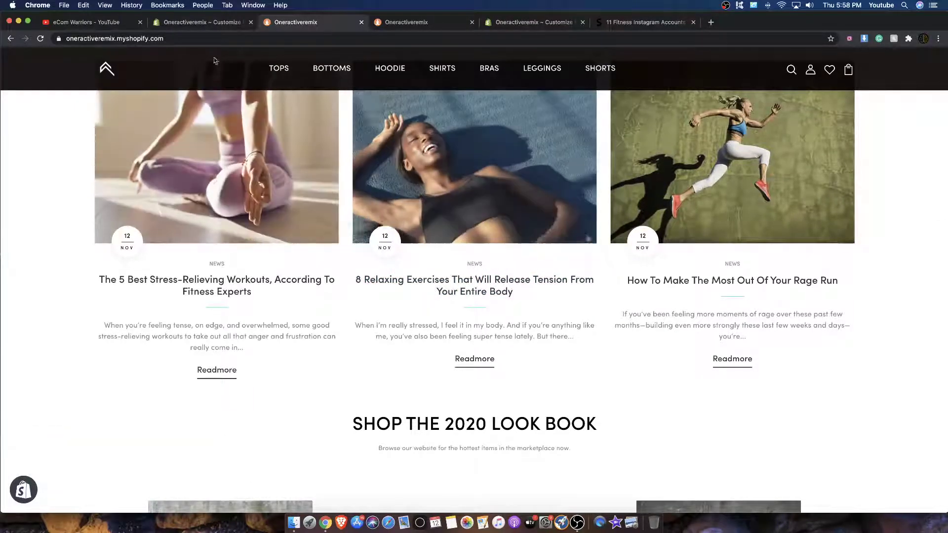
Switch back to the theme editor, exit it and reopen the Home3 customizer on the home page.
{"action": "left_click", "coordinate": [205, 24]}
{"action": "scroll", "coordinate": [246, 254], "scroll_direction": "down", "scroll_amount": 2}
{"action": "scroll", "coordinate": [245, 253], "scroll_direction": "up", "scroll_amount": 10}
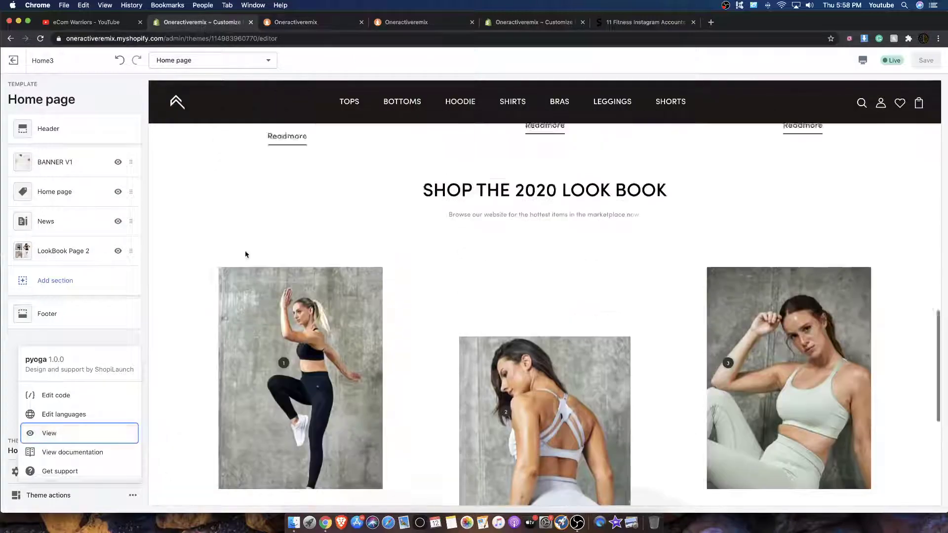
{"action": "scroll", "coordinate": [244, 252], "scroll_direction": "up", "scroll_amount": 3}
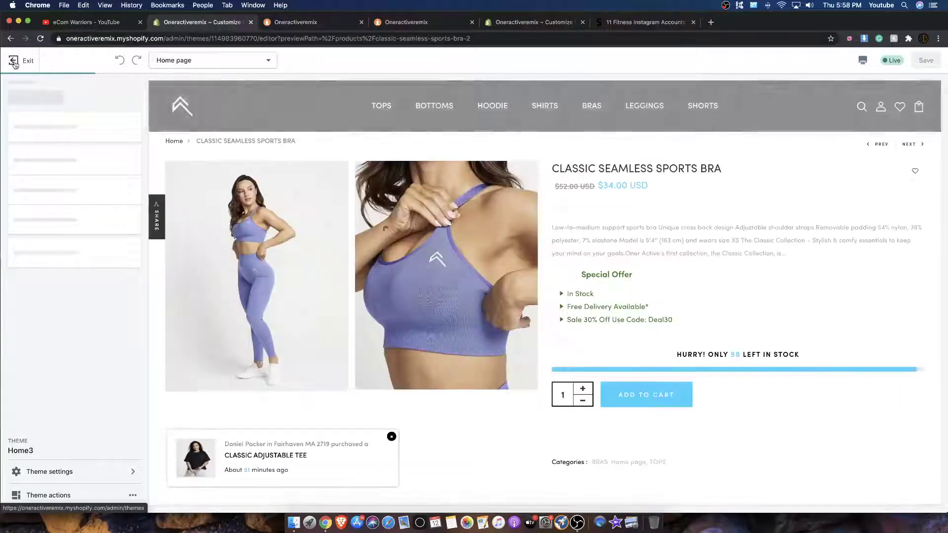
{"action": "left_click", "coordinate": [14, 60]}
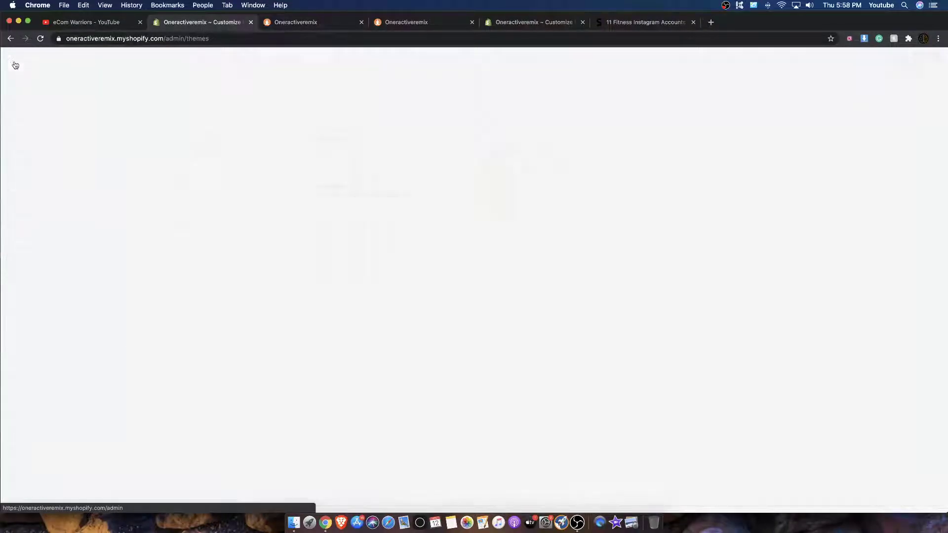
{"action": "left_click", "coordinate": [715, 197]}
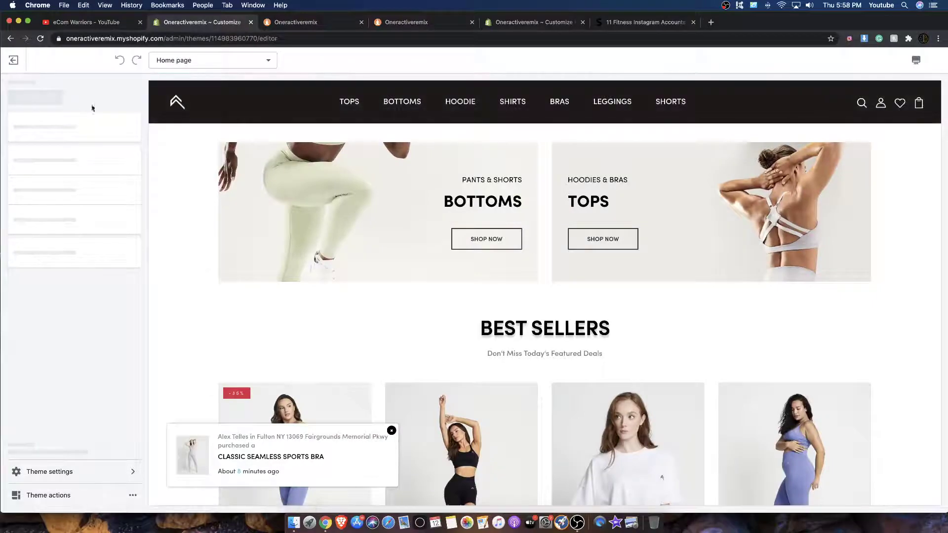
{"action": "scroll", "coordinate": [592, 226], "scroll_direction": "down", "scroll_amount": 10}
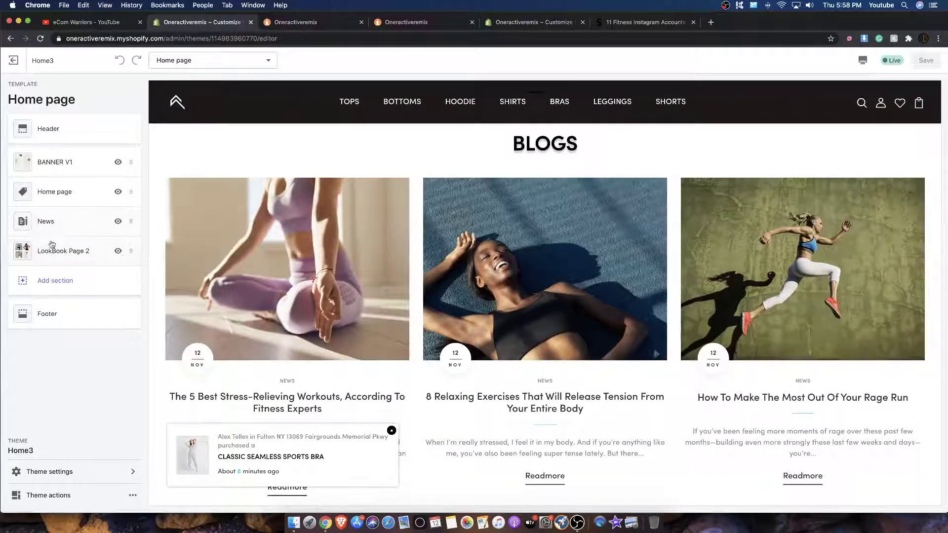
Move the News section below LookBook Page 2 in the home page's section order and save the theme.
{"action": "left_click_drag", "start_coordinate": [58, 229], "coordinate": [58, 256]}
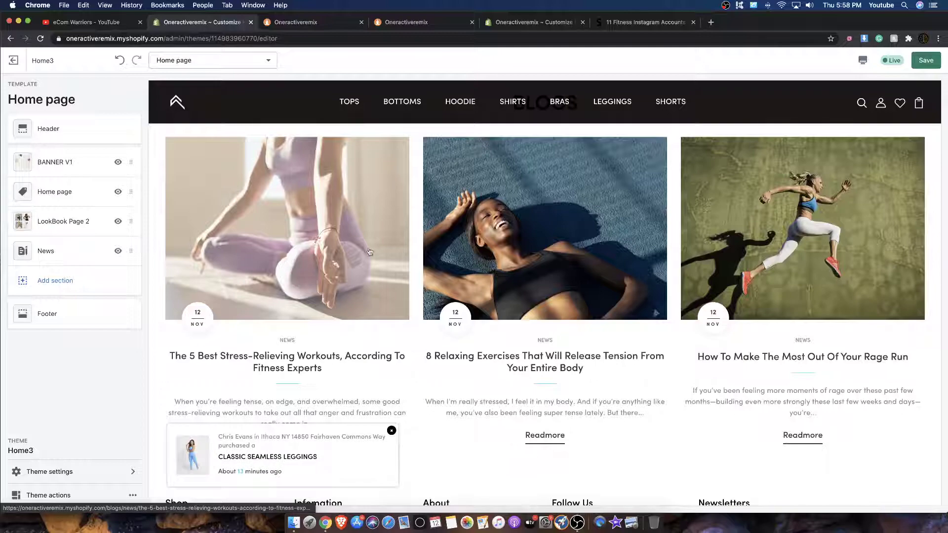
{"action": "scroll", "coordinate": [369, 252], "scroll_direction": "up", "scroll_amount": 6}
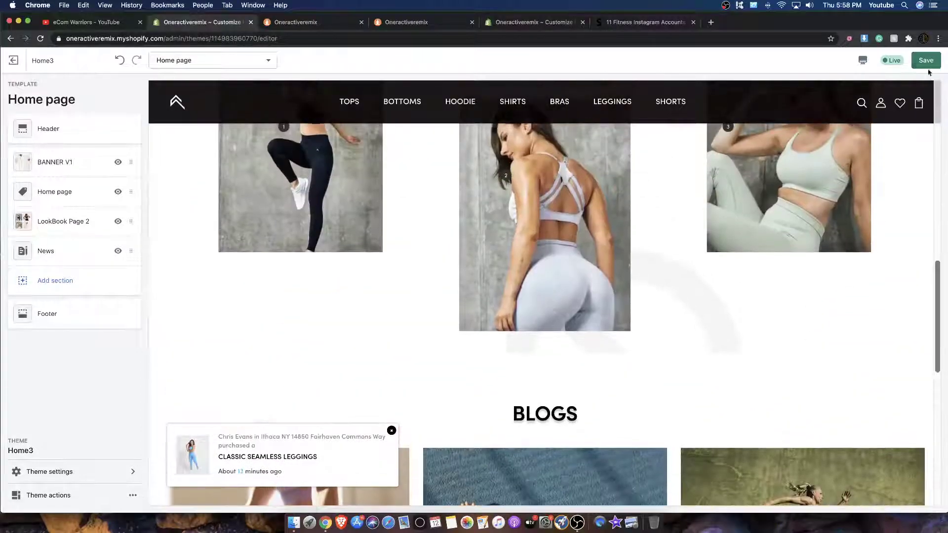
{"action": "scroll", "coordinate": [791, 156], "scroll_direction": "up", "scroll_amount": 10}
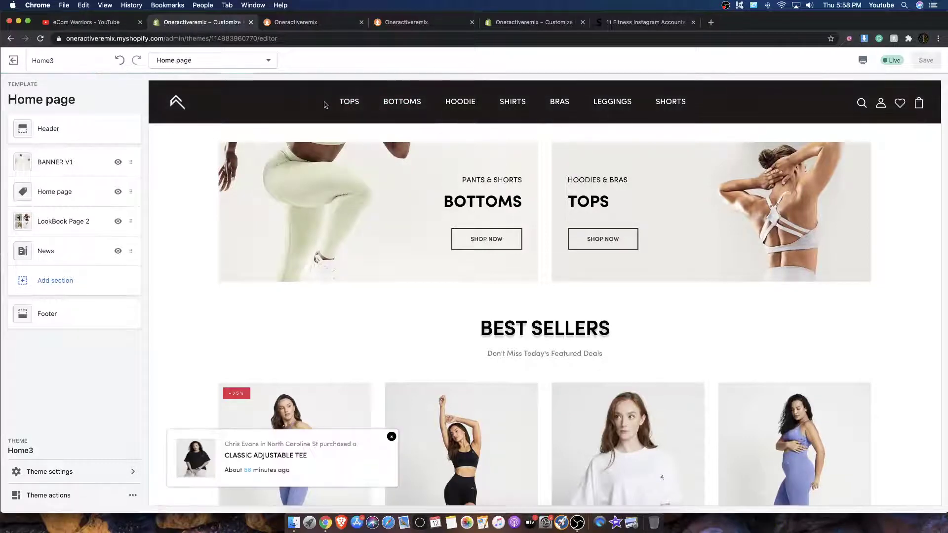
Review the header's dropdown navigation, the best sellers and the look book in the home page preview.
{"action": "mouse_move", "coordinate": [352, 106]}
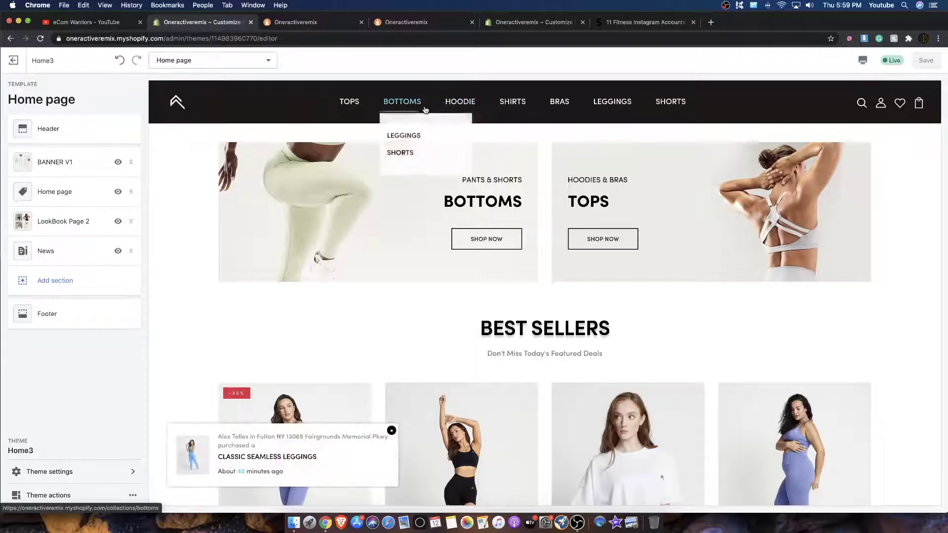
{"action": "scroll", "coordinate": [531, 152], "scroll_direction": "down", "scroll_amount": 8}
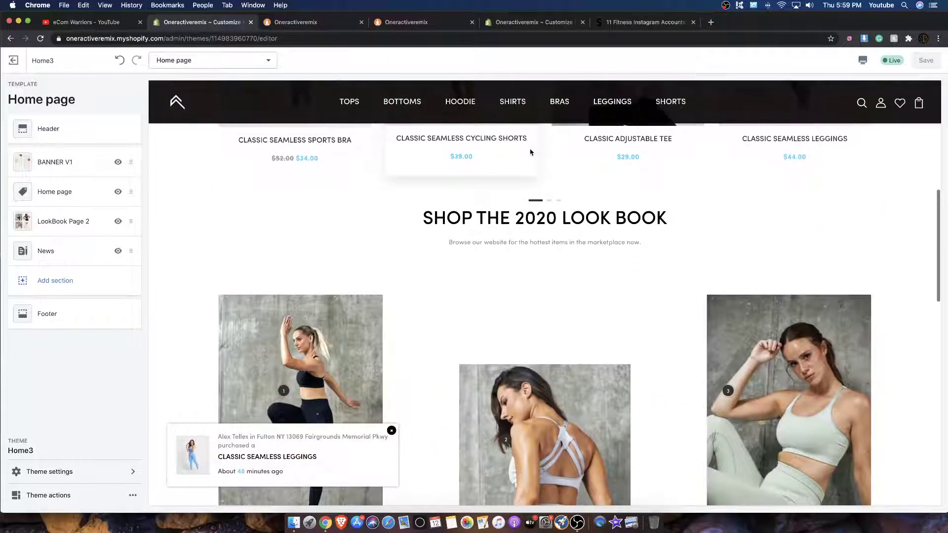
{"action": "scroll", "coordinate": [530, 153], "scroll_direction": "up", "scroll_amount": 8}
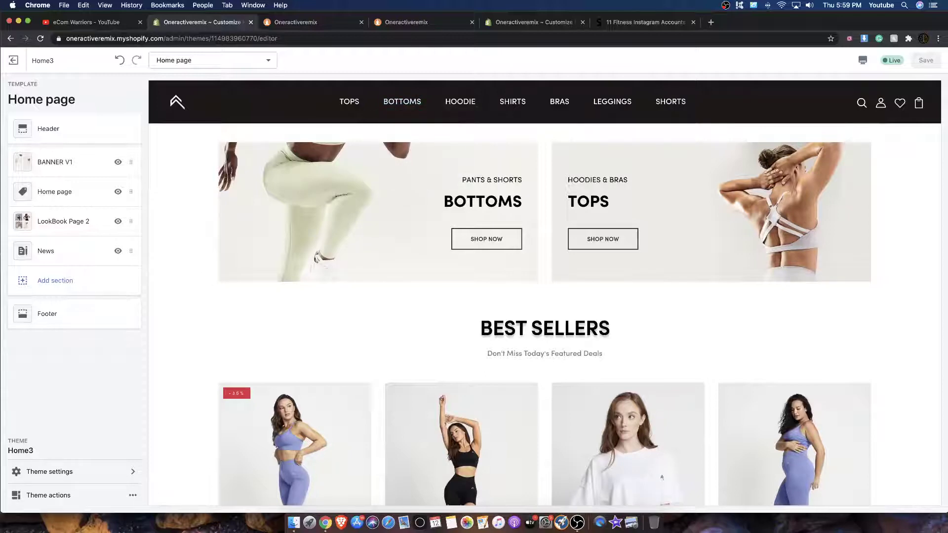
Switch to the eCom Warriors YouTube channel, look through its uploaded videos, and return to the Home3 theme editor.
{"action": "left_click", "coordinate": [86, 22]}
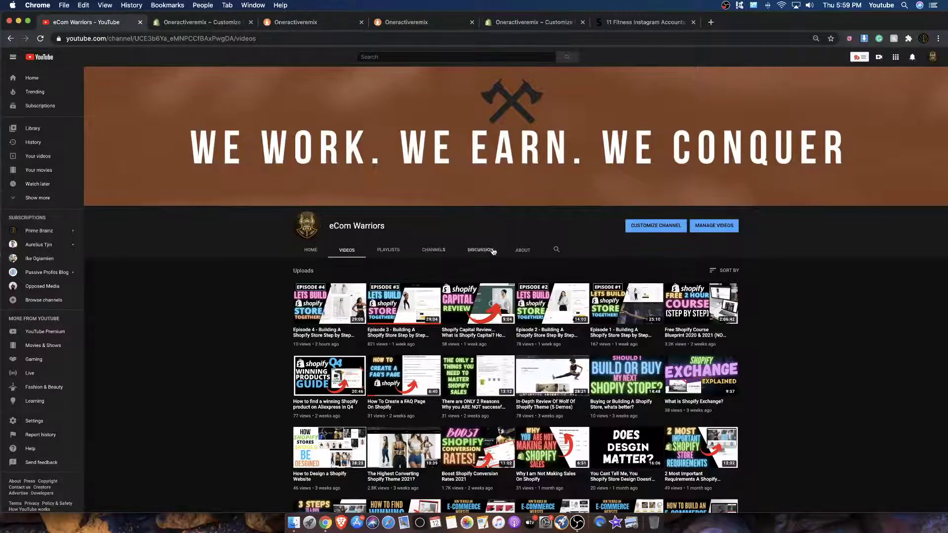
{"action": "scroll", "coordinate": [346, 222], "scroll_direction": "down", "scroll_amount": 10}
{"action": "scroll", "coordinate": [346, 222], "scroll_direction": "up", "scroll_amount": 10}
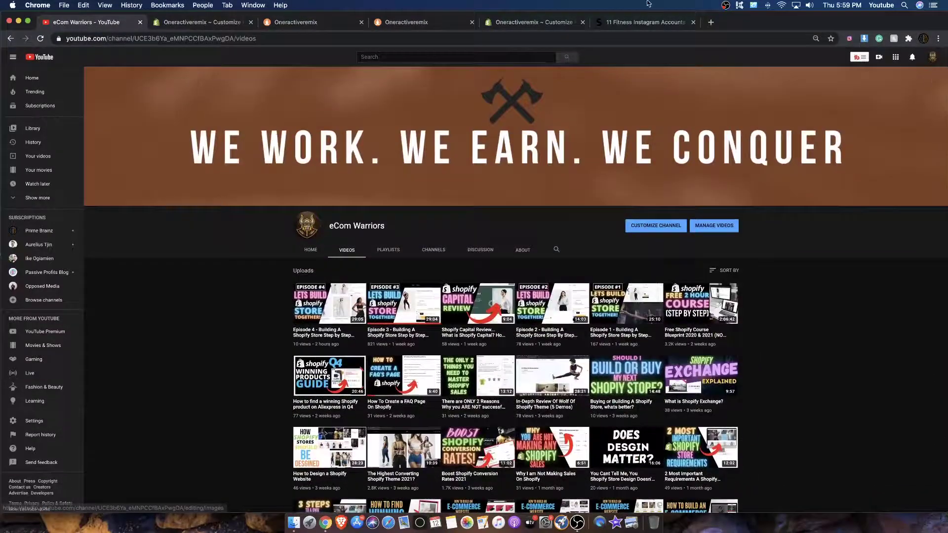
{"action": "left_click", "coordinate": [212, 22]}
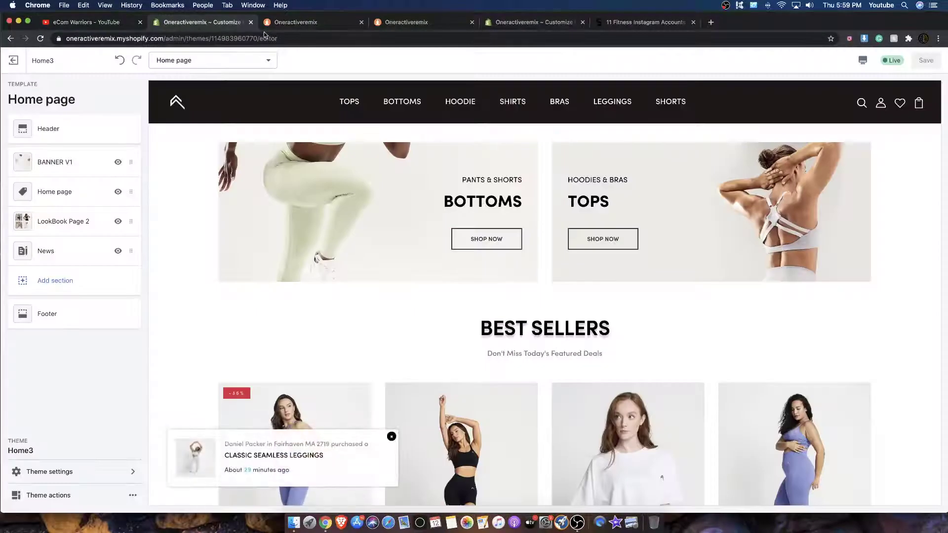